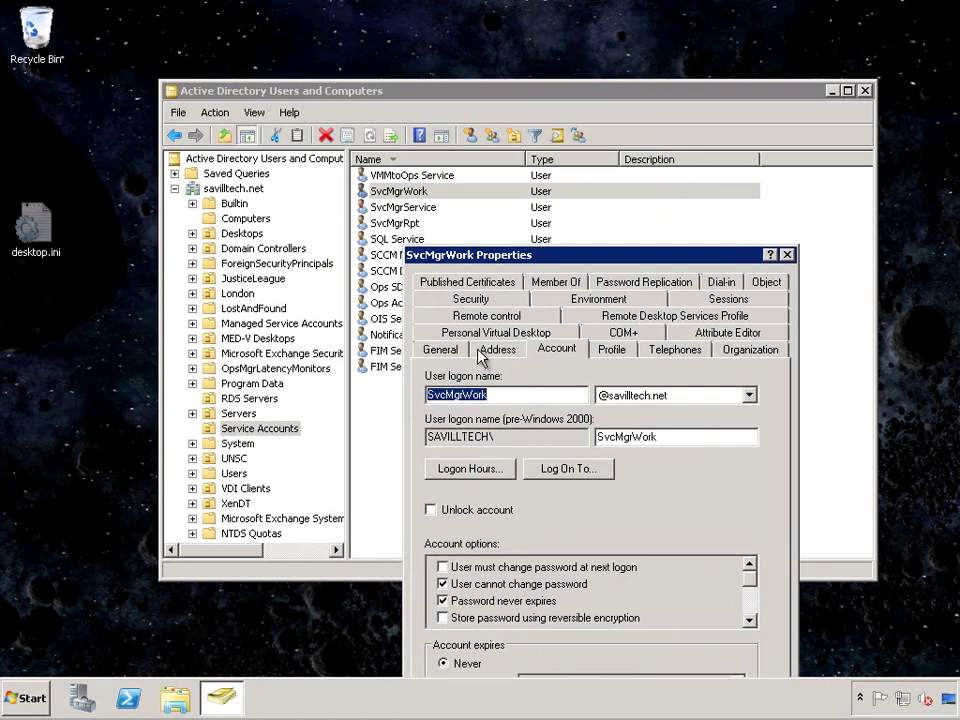
# Step: View the General tab of the SvcMgrWork account properties, then close the dialog
pyautogui.click(440, 349)
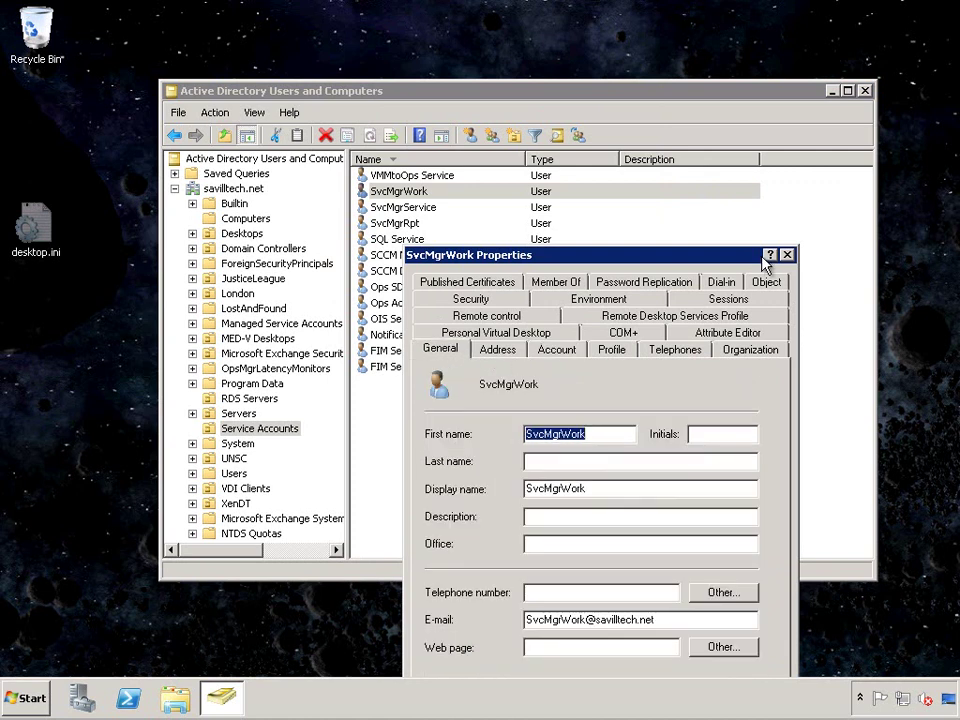
pyautogui.click(788, 256)
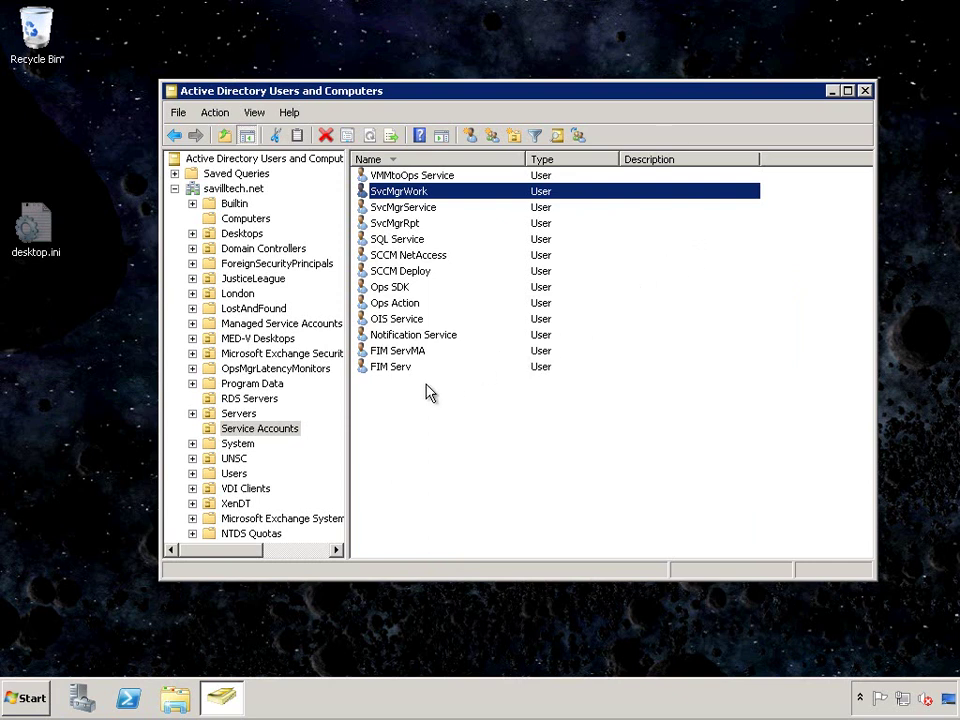
pyautogui.click(237, 476)
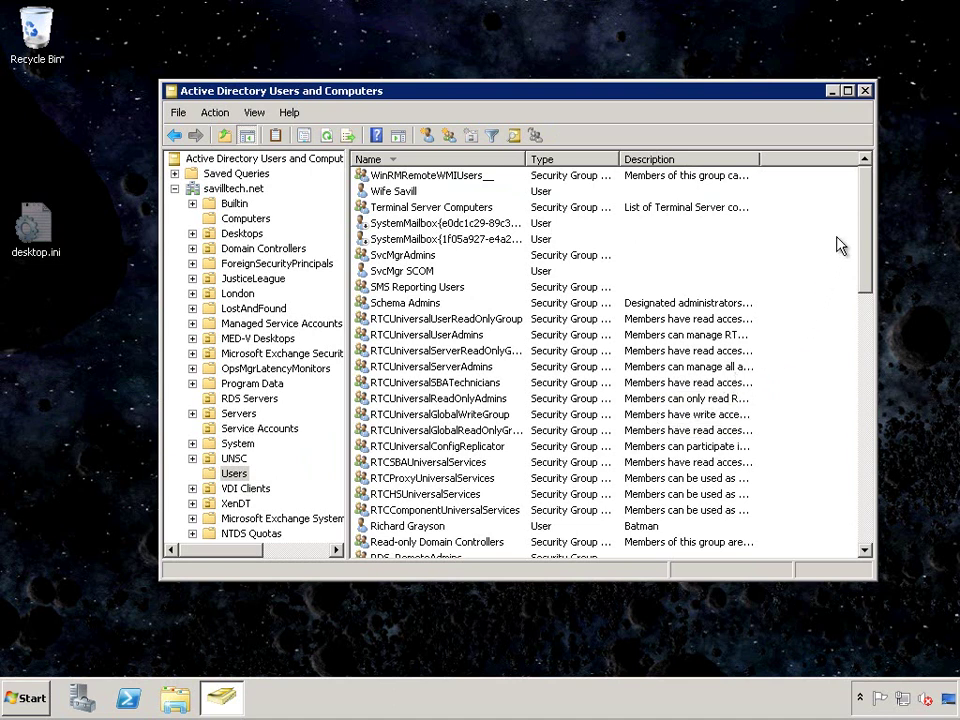
pyautogui.doubleClick(420, 257)
pyautogui.click(536, 300)
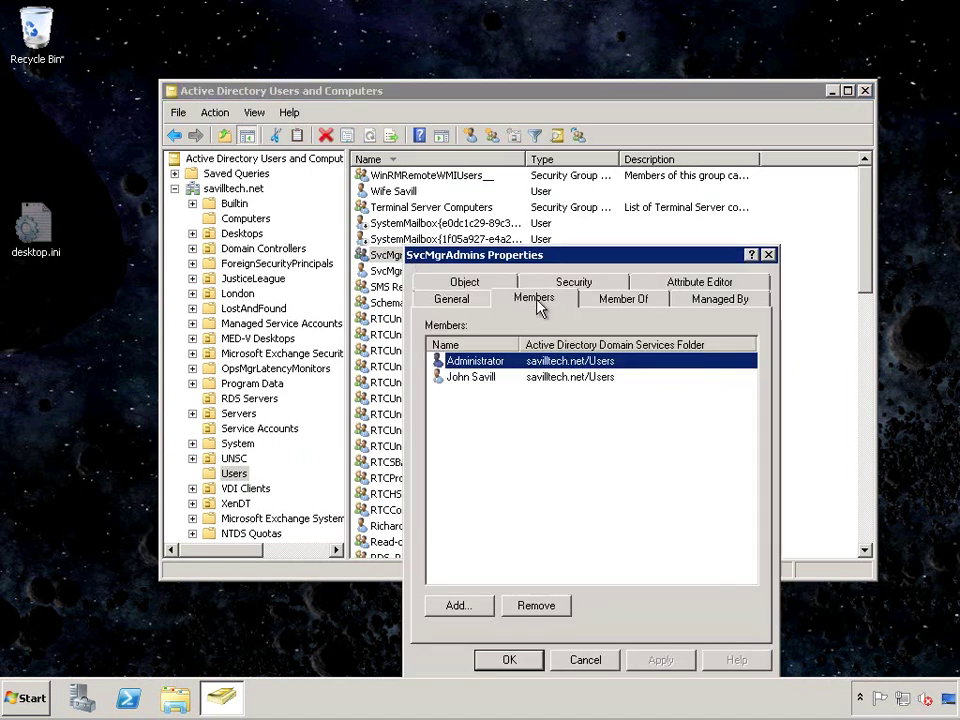
pyautogui.click(581, 659)
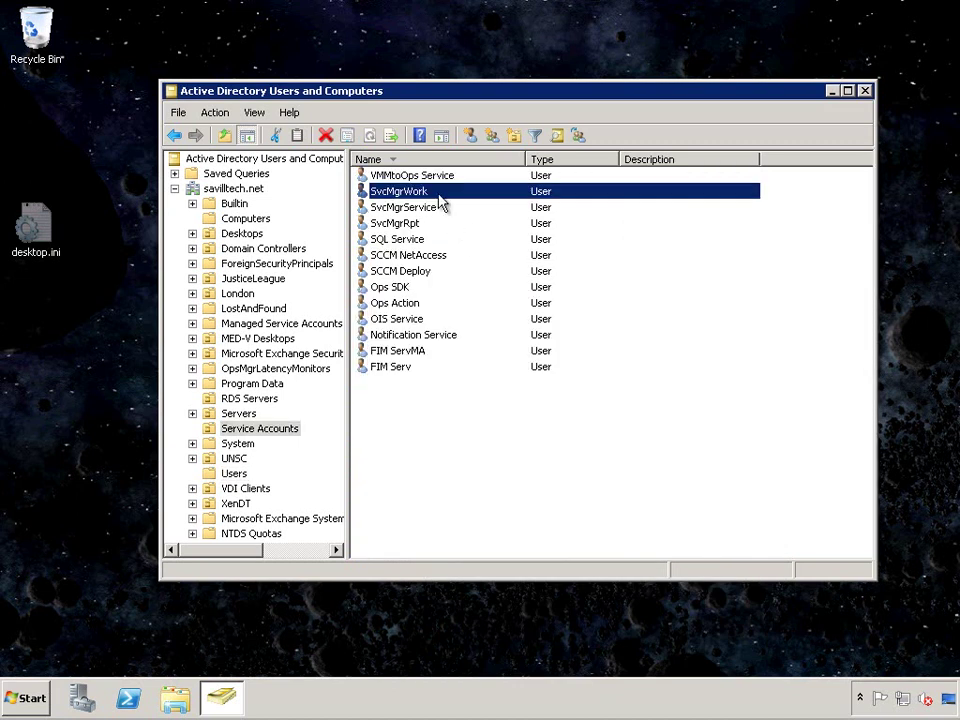
pyautogui.doubleClick(438, 194)
pyautogui.click(153, 105)
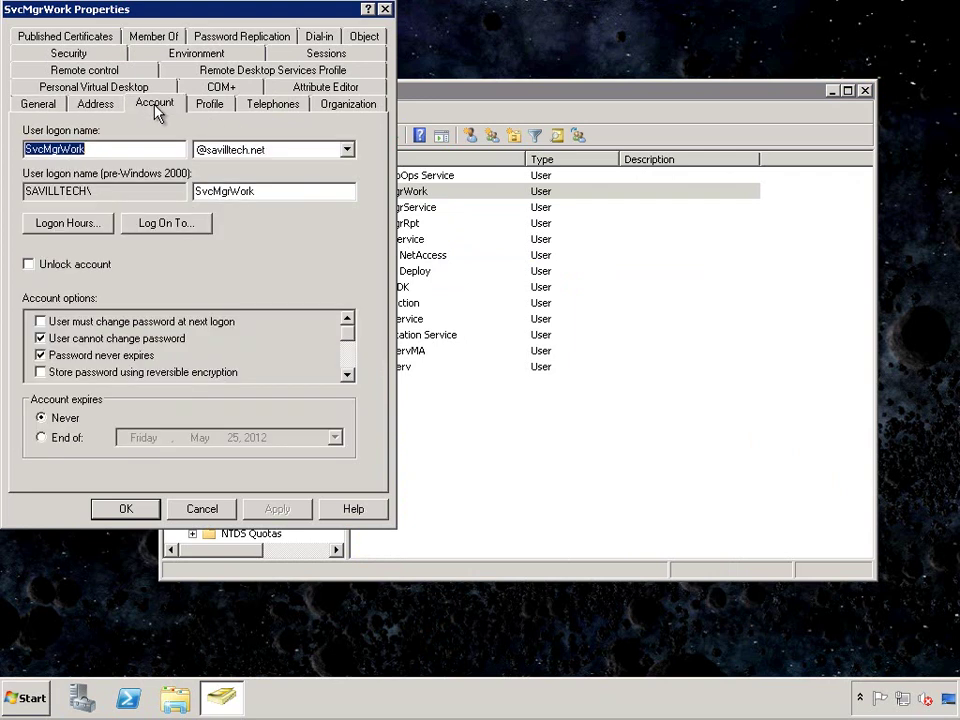
pyautogui.click(41, 356)
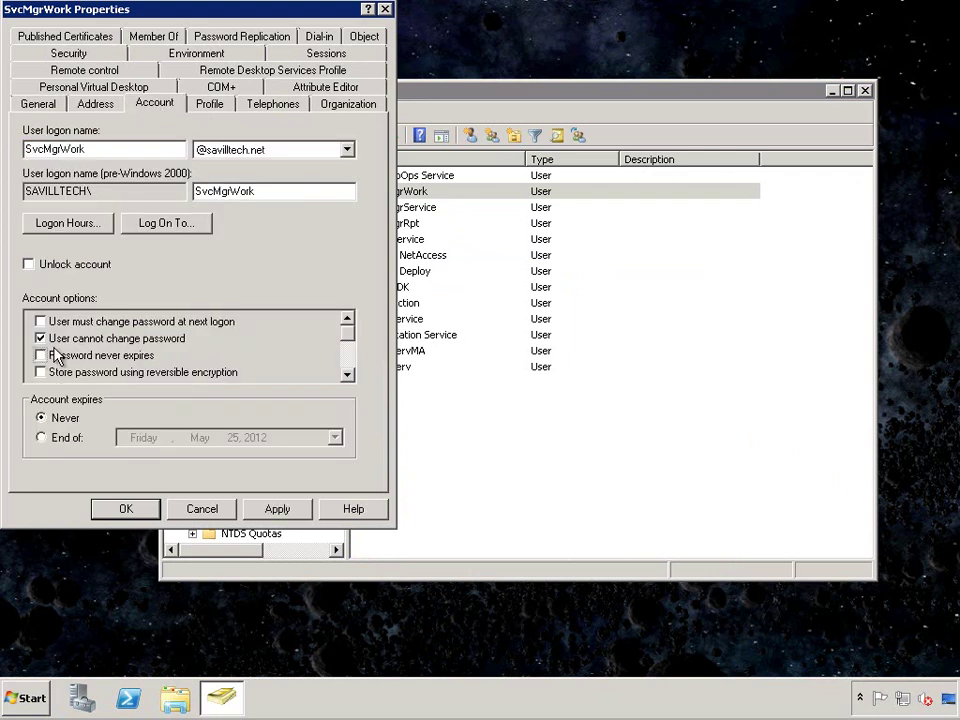
pyautogui.click(41, 356)
pyautogui.click(126, 509)
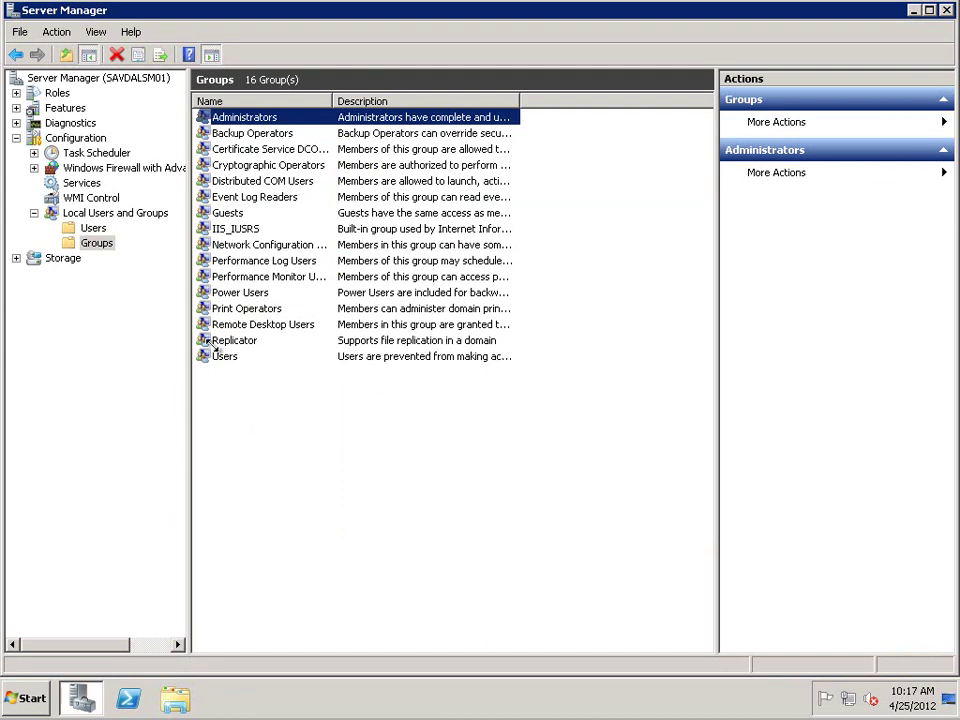
# Step: Verify SvcMgrWork is a member of the local Administrators group, then show the Features summary
pyautogui.doubleClick(264, 119)
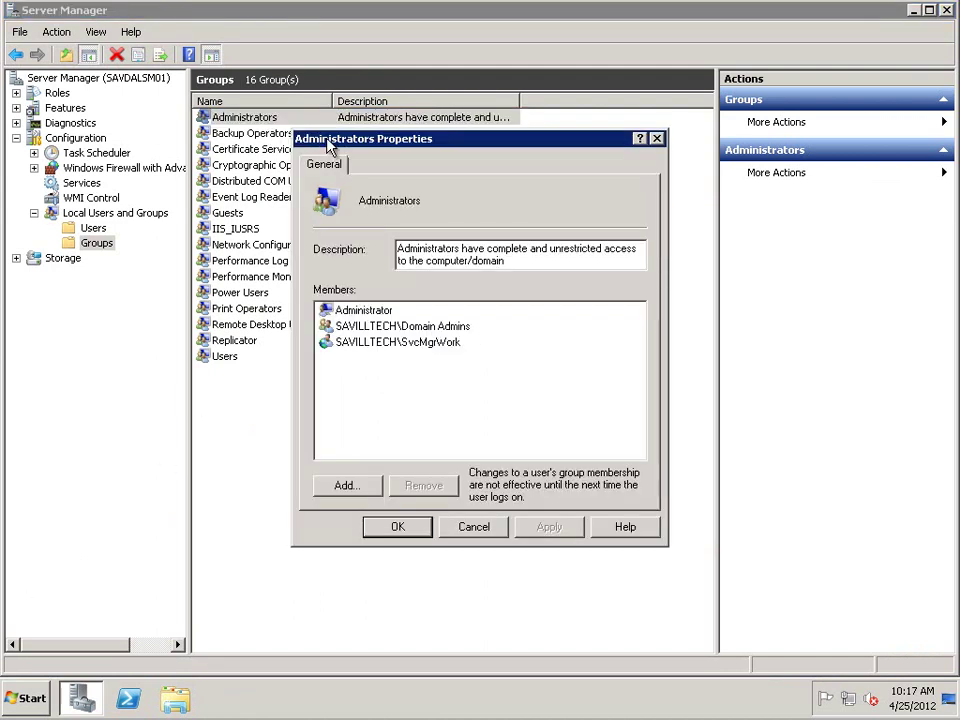
pyautogui.click(423, 345)
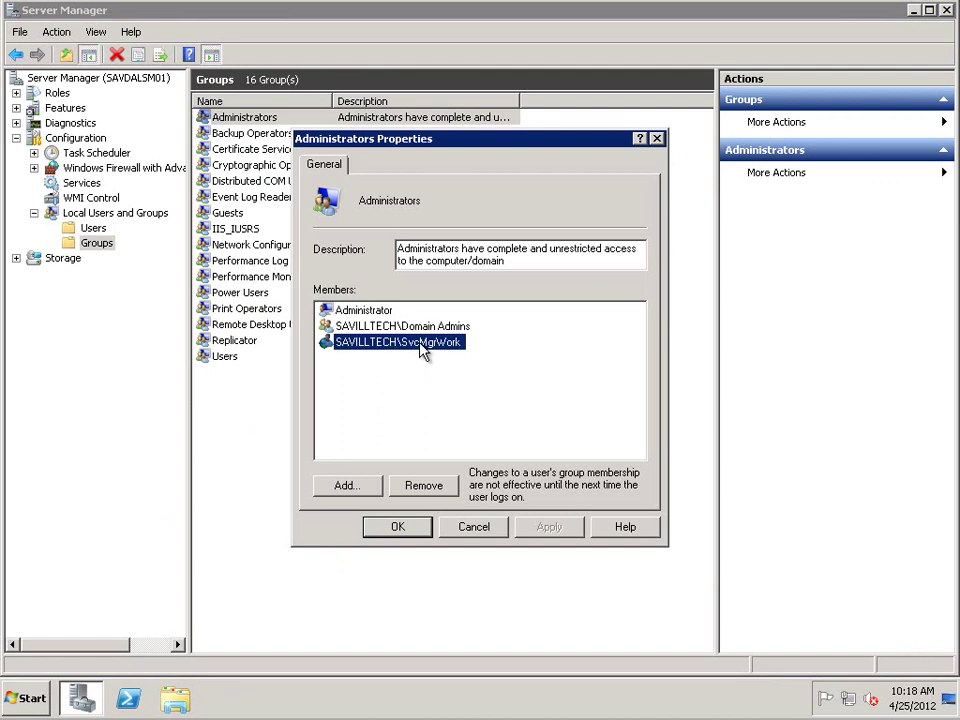
pyautogui.click(398, 527)
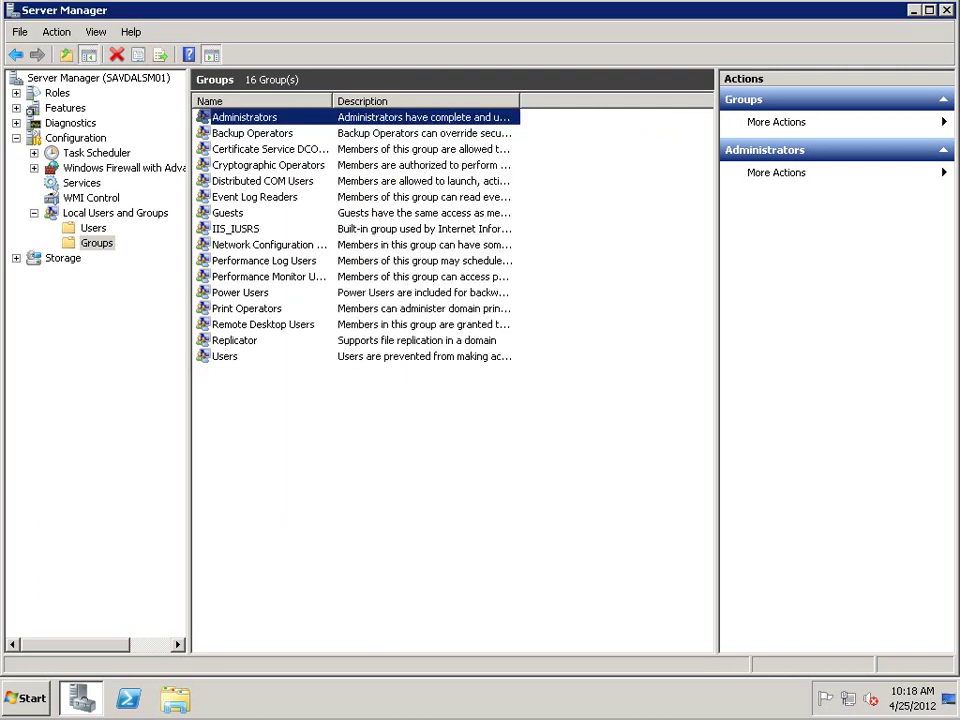
pyautogui.click(76, 110)
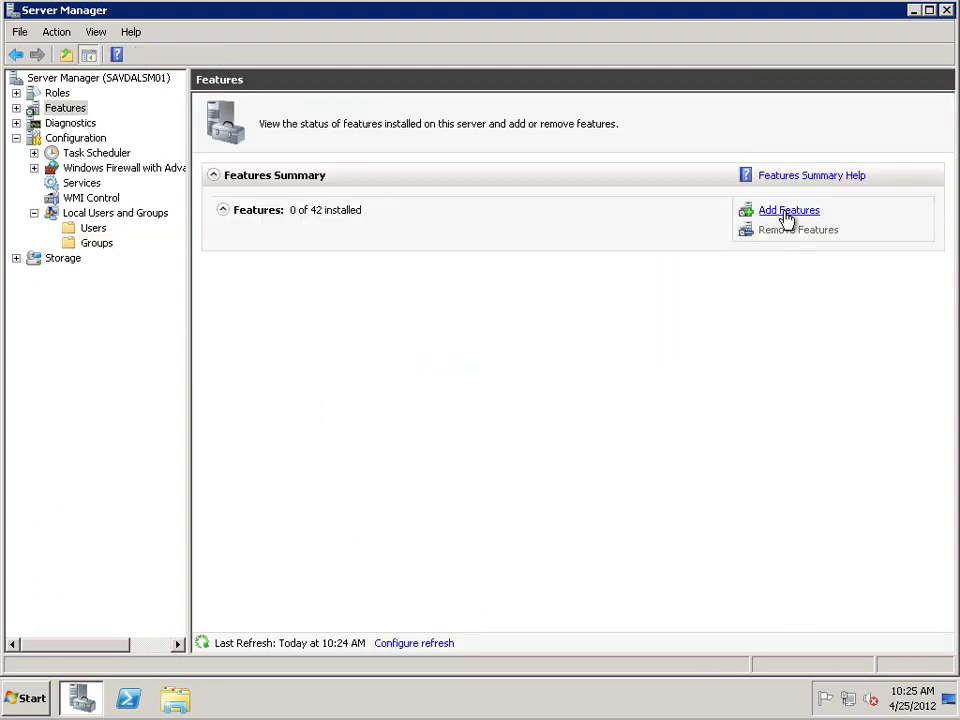
# Step: Install the .NET Framework 3.5.1 Features, accepting the required Web Server (IIS) role services
pyautogui.click(790, 212)
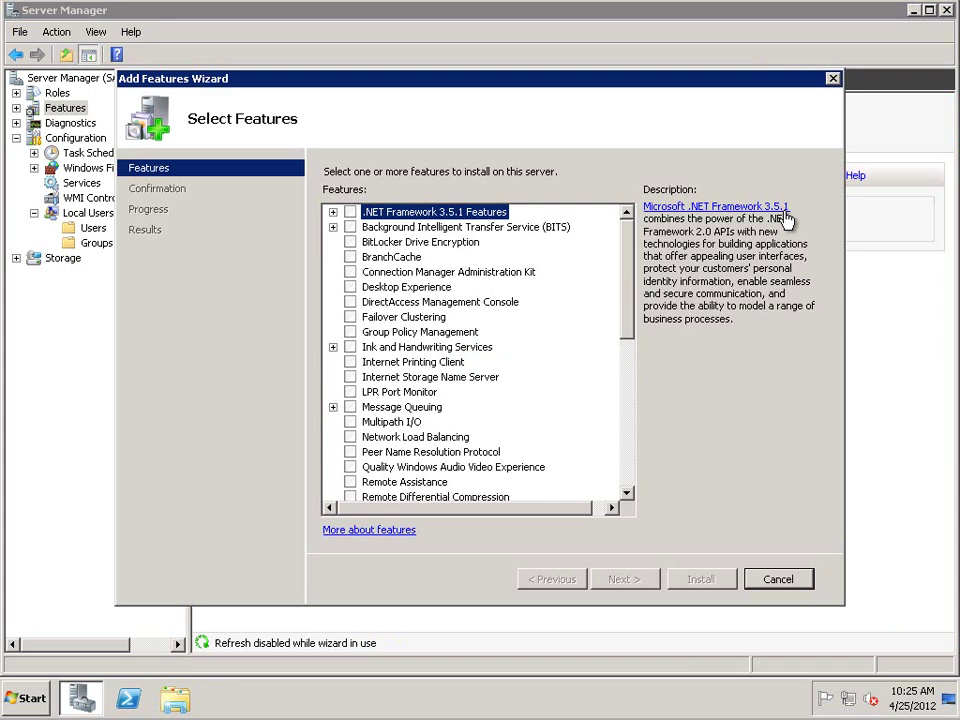
pyautogui.click(350, 212)
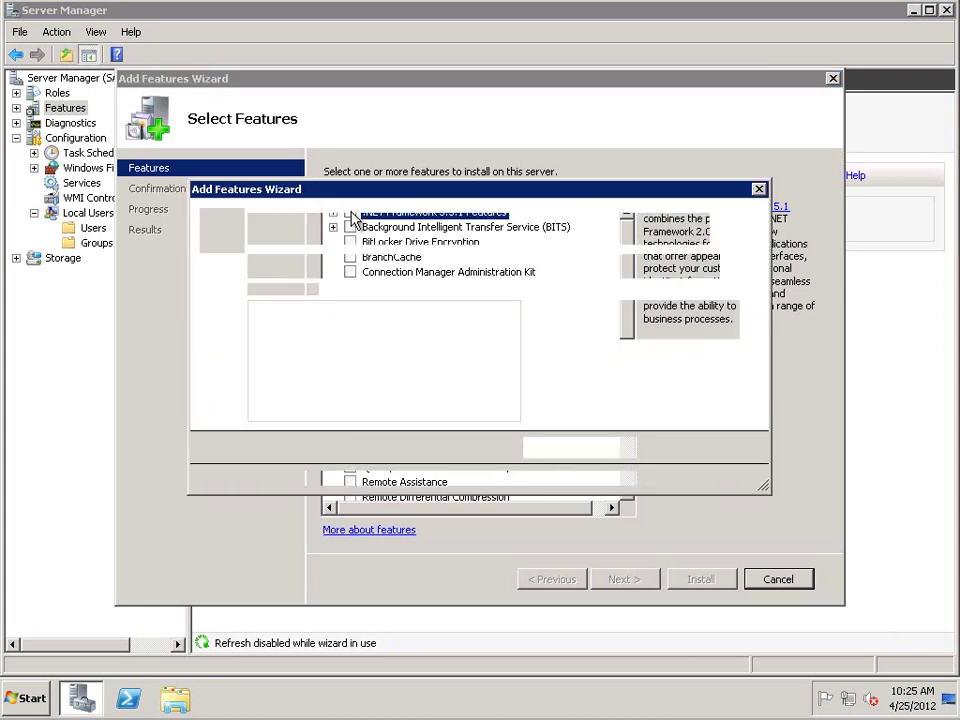
pyautogui.click(600, 448)
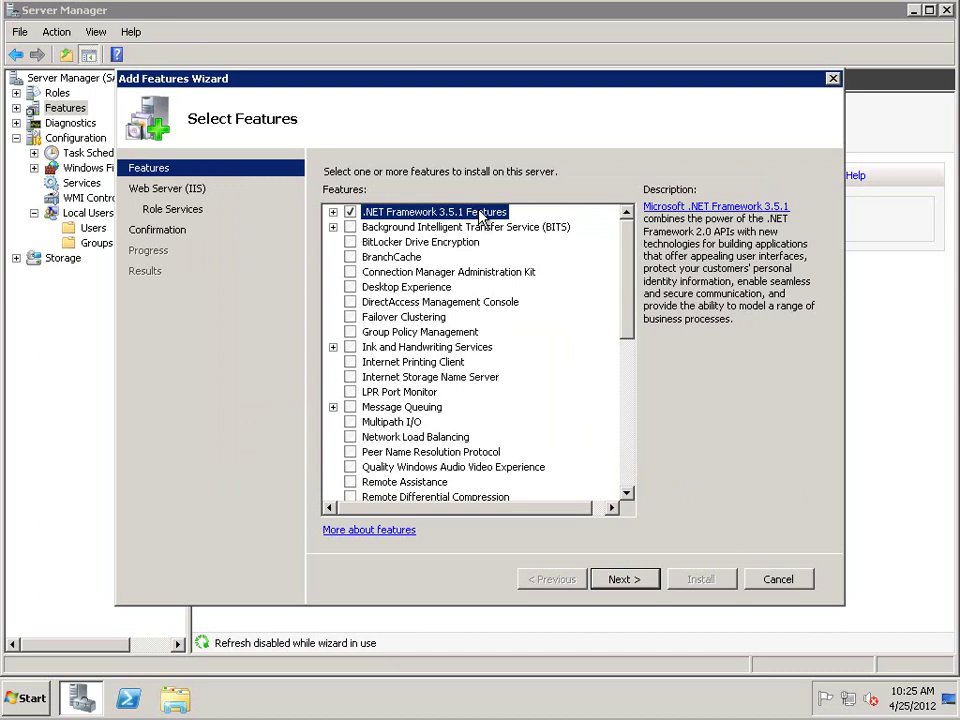
pyautogui.click(625, 579)
pyautogui.click(625, 579)
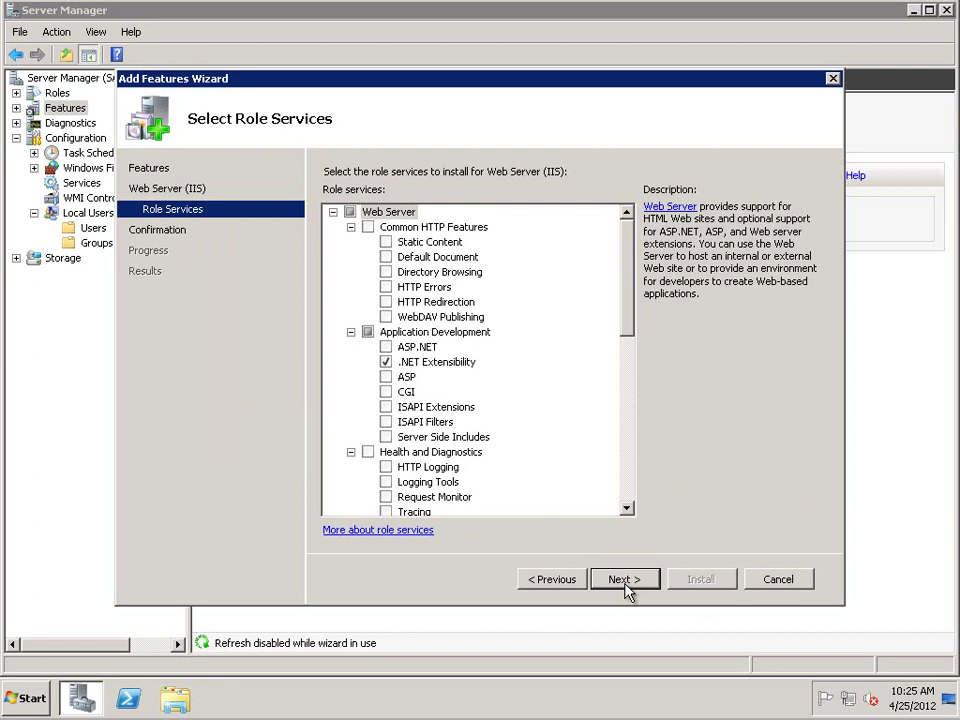
pyautogui.moveTo(626, 324); pyautogui.dragTo(636, 506)
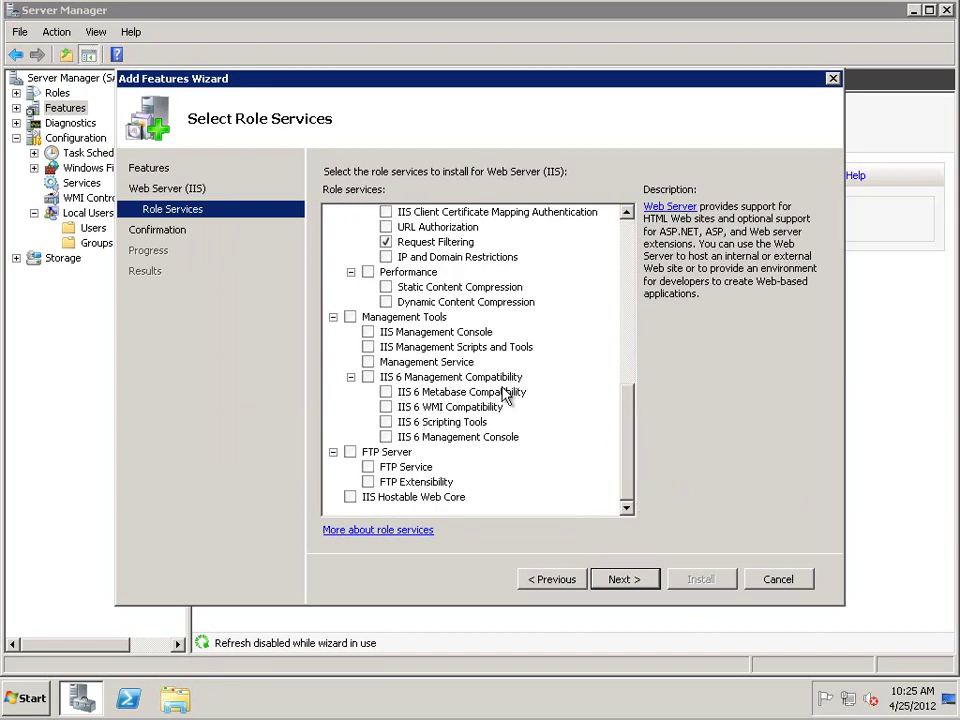
pyautogui.click(624, 580)
pyautogui.click(700, 583)
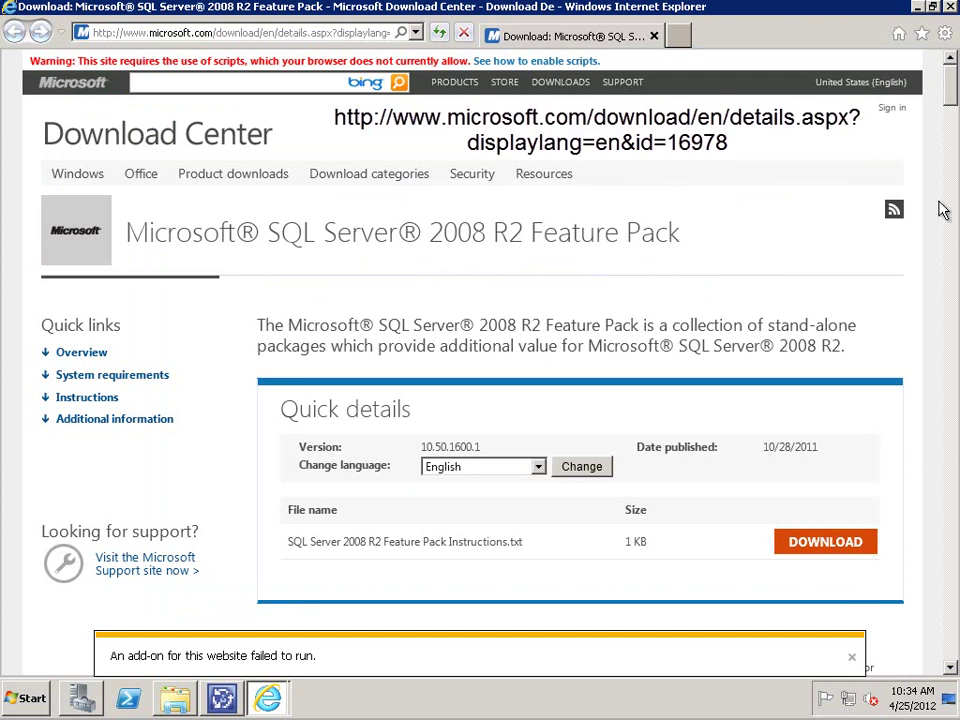
# Step: Dismiss the add-on notification and search the page for 'nato' to reach the Native Client packages
pyautogui.moveTo(952, 88); pyautogui.dragTo(953, 180)
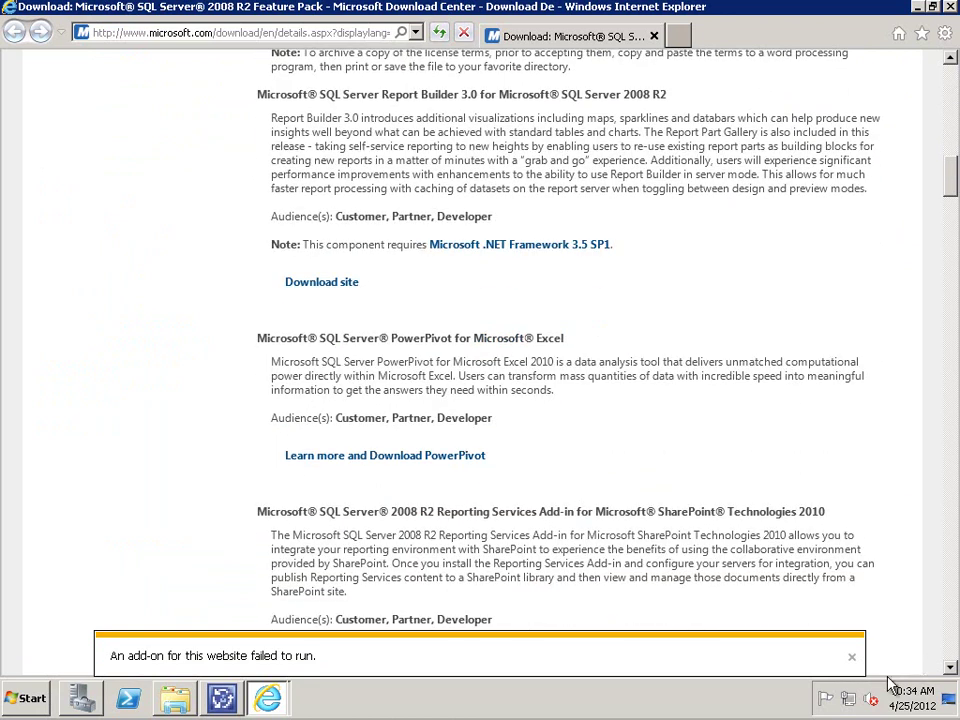
pyautogui.click(852, 657)
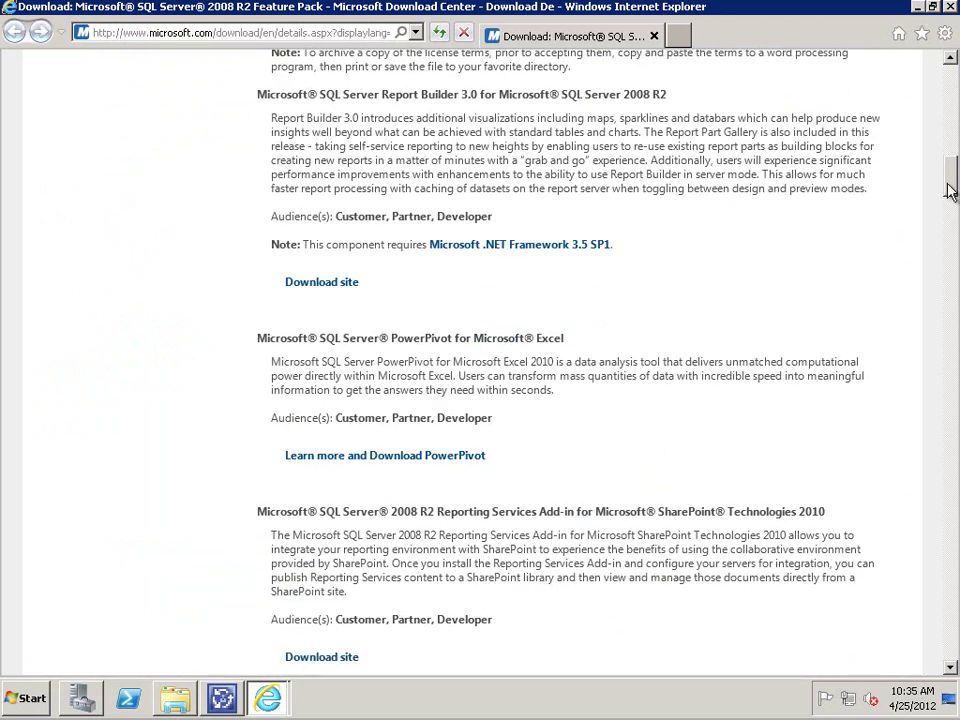
pyautogui.scroll(-3, 948, 190)
pyautogui.moveTo(948, 198); pyautogui.dragTo(949, 260)
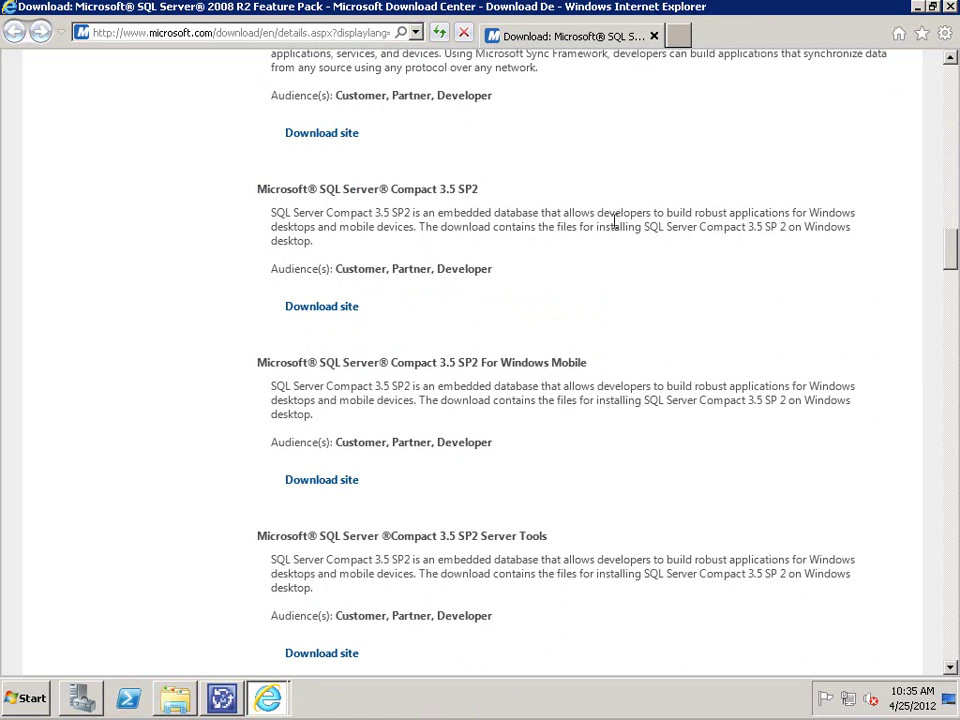
pyautogui.hotkey('ctrl', 'f')
pyautogui.write('nato')
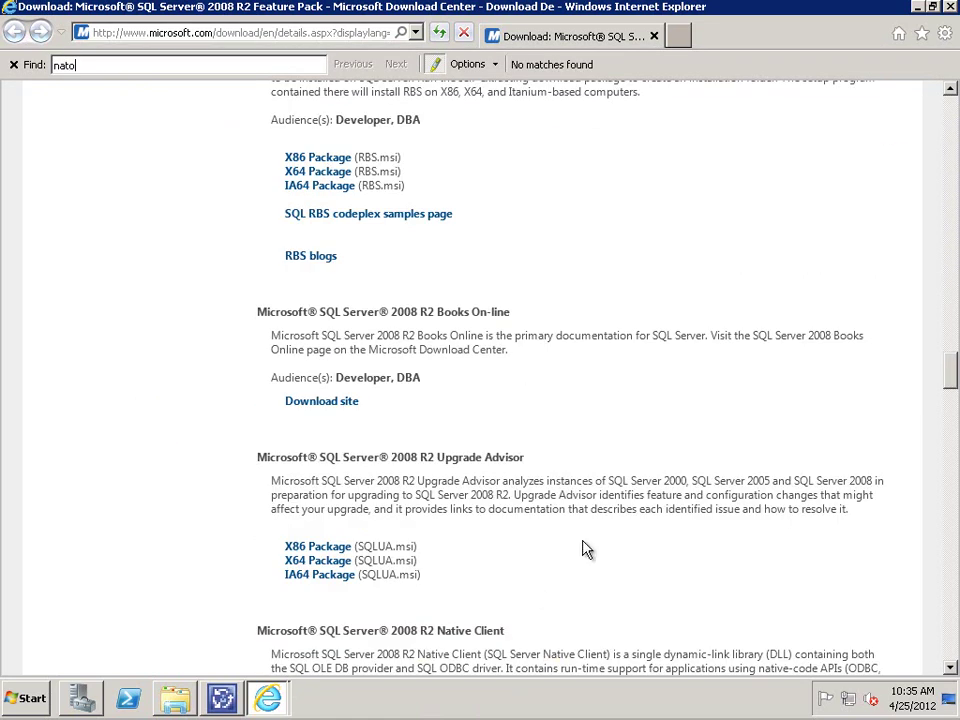
pyautogui.scroll(-2, 515, 597)
pyautogui.scroll(-4, 513, 596)
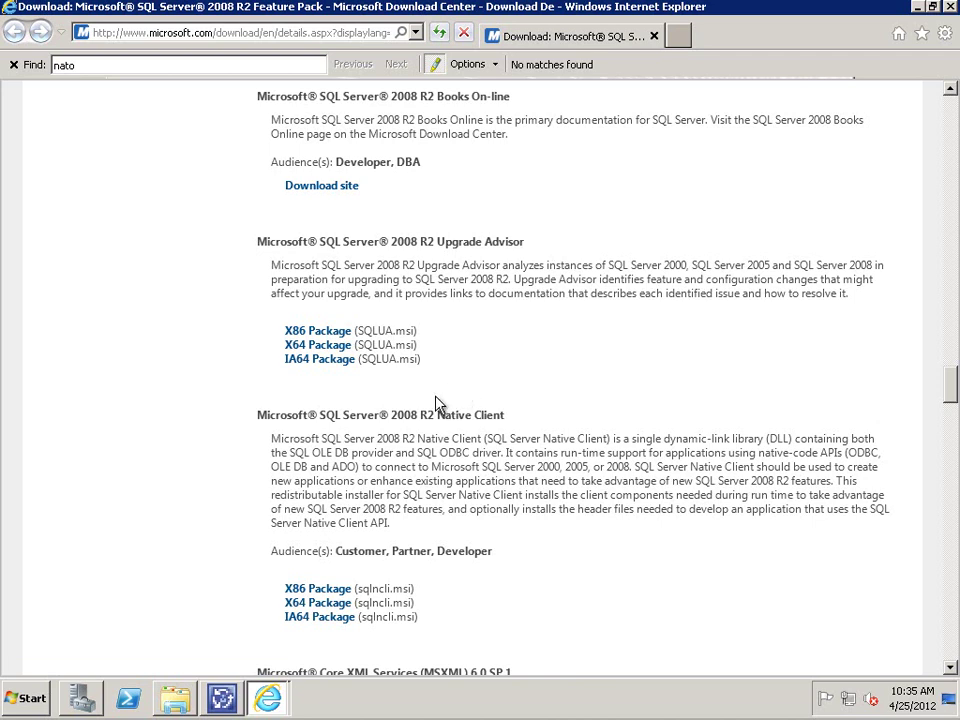
# Step: Save the X64 Native Client package, pointing the save location at the Dependencies folder on \\savdalbfs
pyautogui.rightClick(323, 607)
pyautogui.click(393, 386)
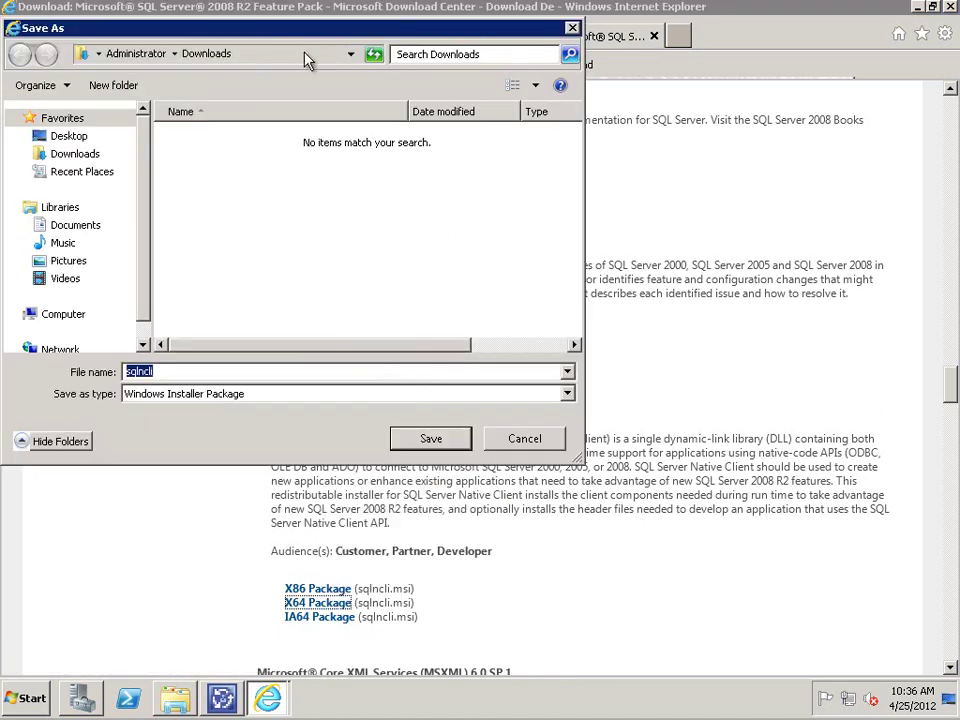
pyautogui.click(278, 56)
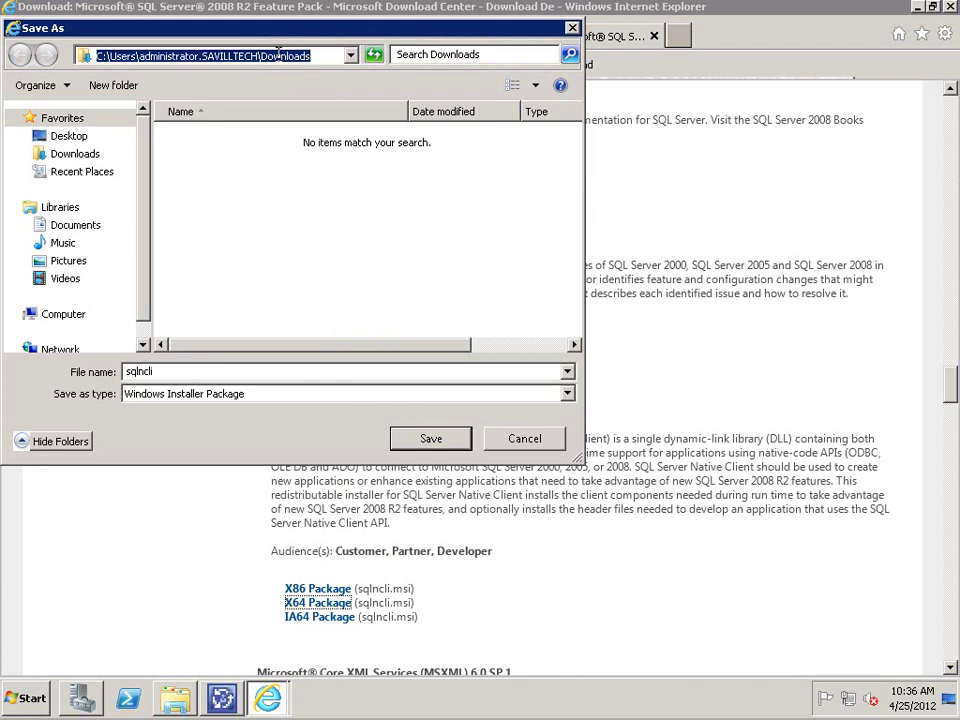
pyautogui.write('\\\\savdalbfs0')
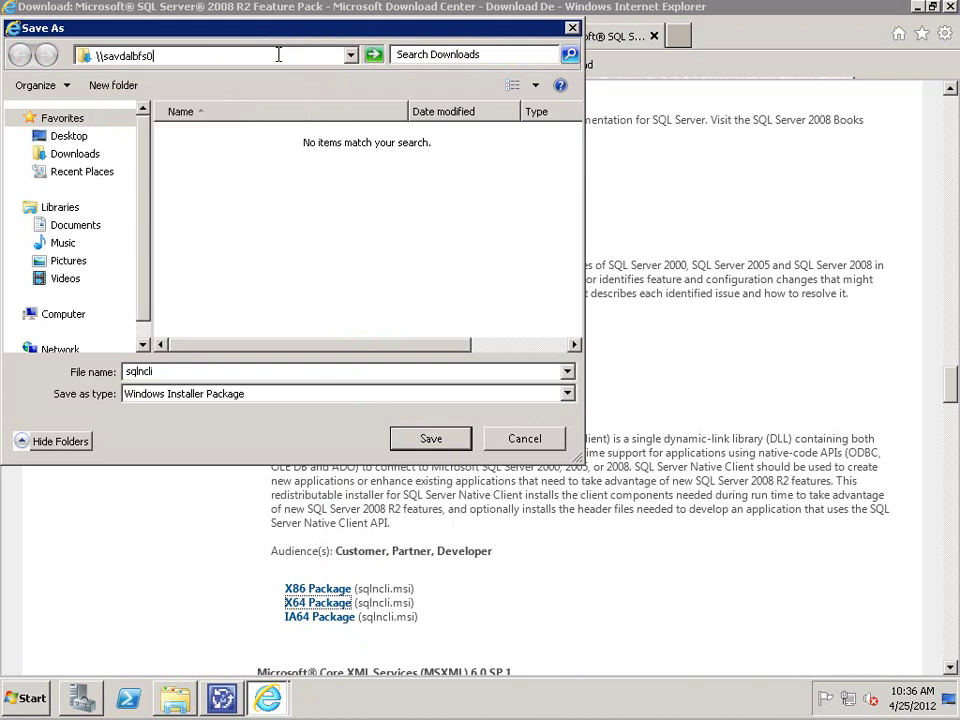
pyautogui.press('Down')
pyautogui.press('Down')
pyautogui.press('Down')
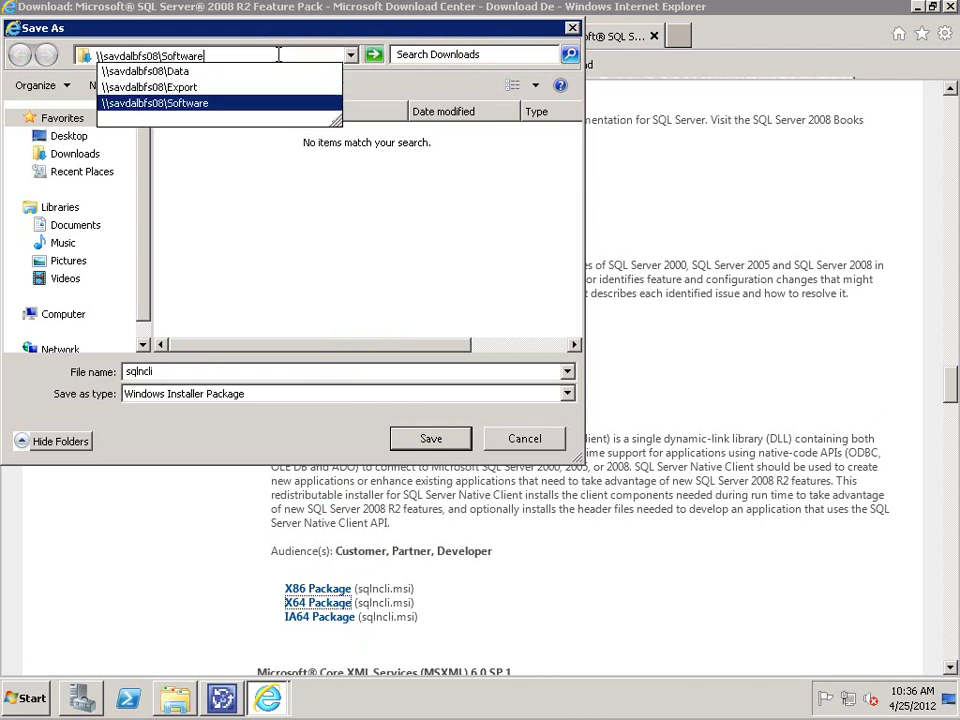
pyautogui.write('\\de')
pyautogui.press('Down')
pyautogui.press('Return')
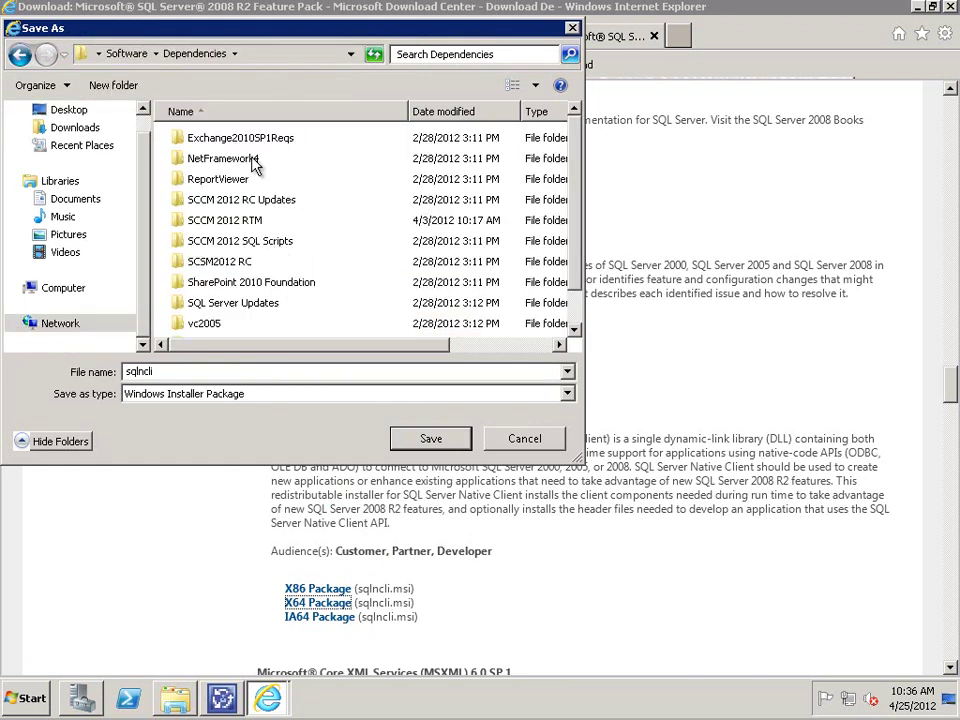
# Step: Create a 'SCSM2012 RTM' folder in Dependencies and use it as the save location
pyautogui.click(130, 88)
pyautogui.write('SC')
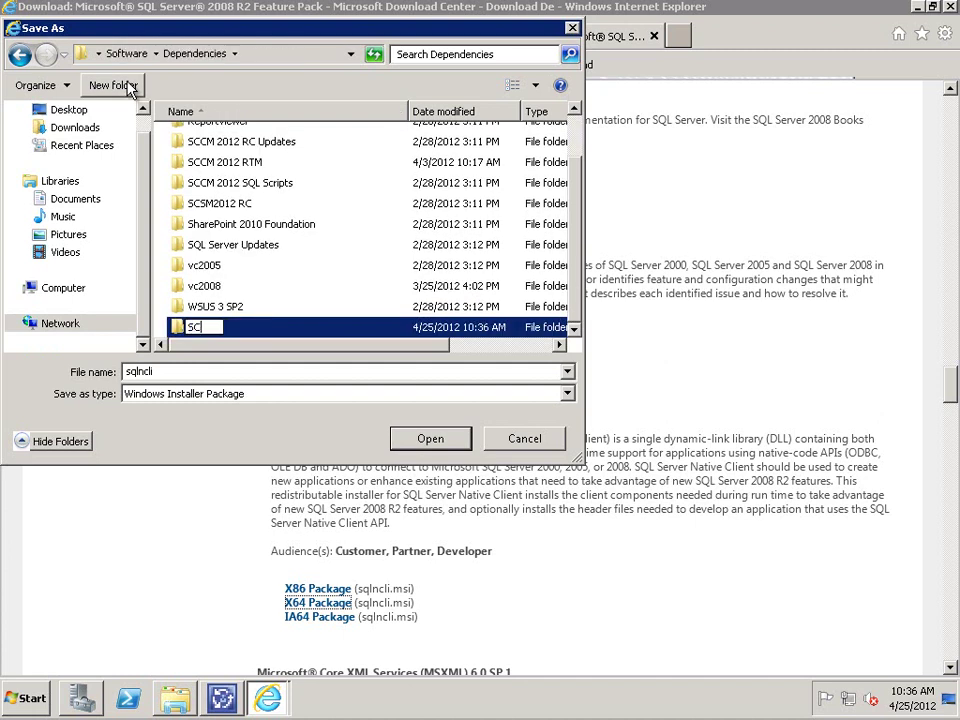
pyautogui.write('SM2012 RTM')
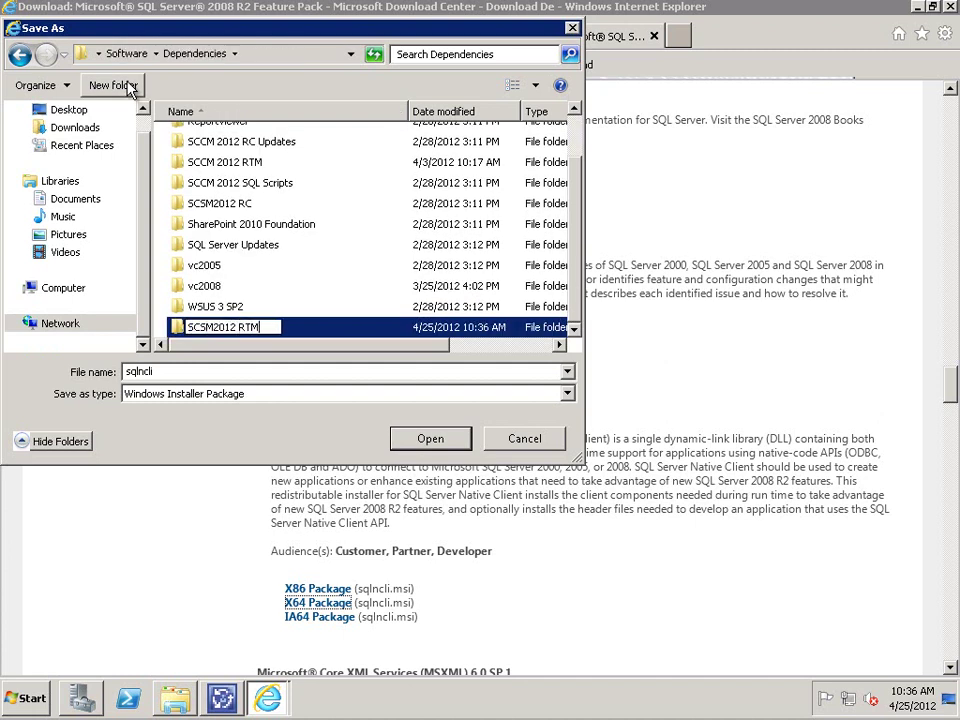
pyautogui.press('Return')
pyautogui.press('Return')
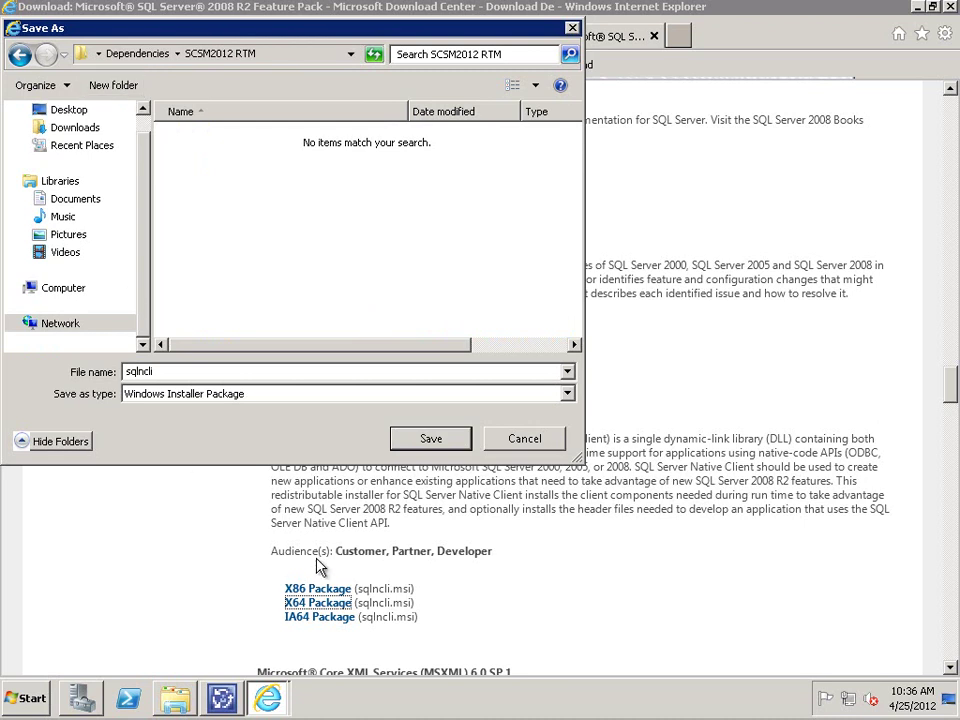
pyautogui.click(438, 440)
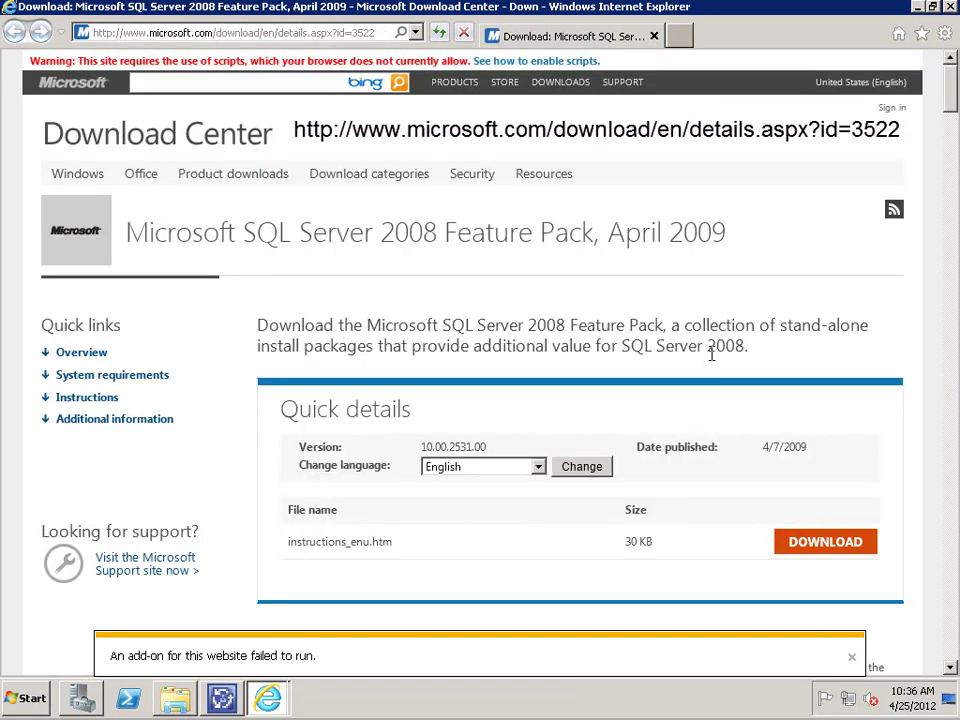
# Step: Scroll the SQL Server 2008 Feature Pack (April 2009) page down to the System CLR Types packages
pyautogui.scroll(-5, 714, 360)
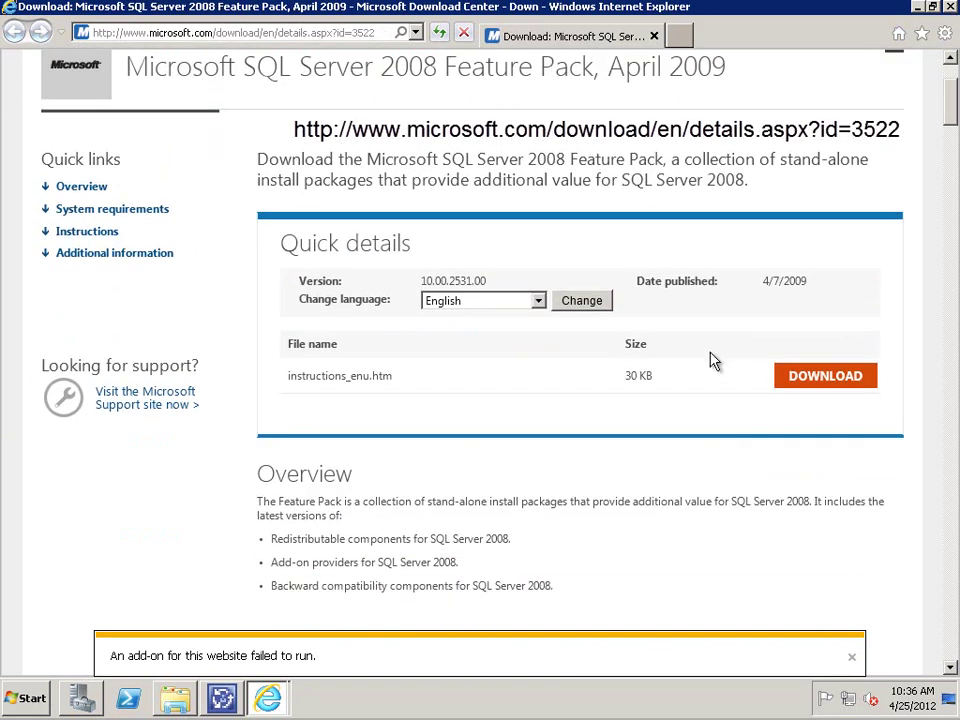
pyautogui.scroll(-6, 714, 360)
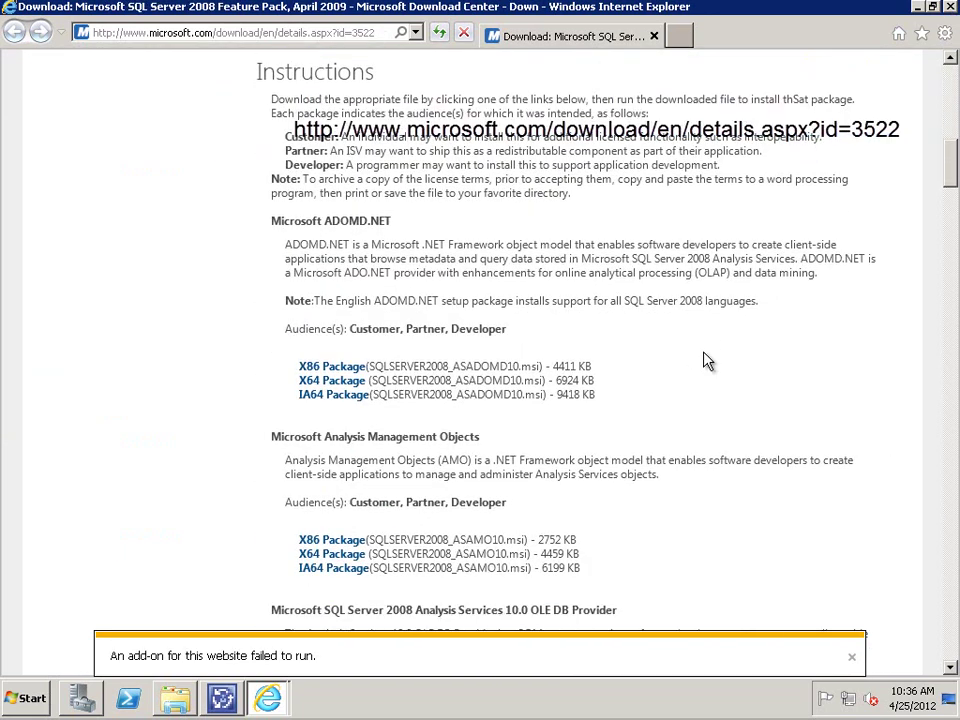
pyautogui.scroll(-1, 707, 361)
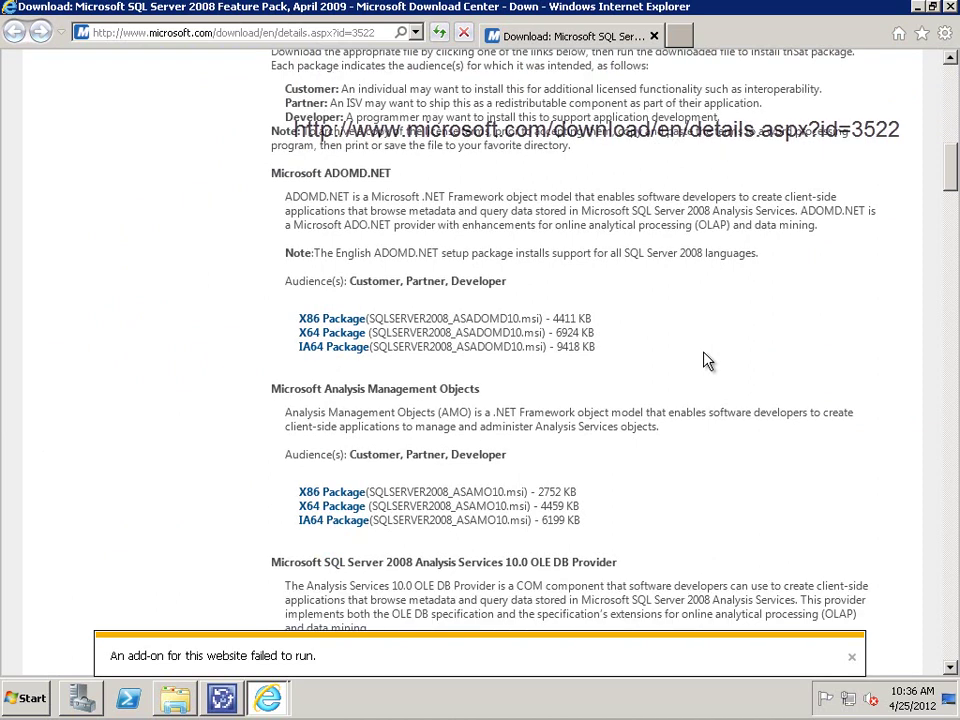
pyautogui.scroll(-4, 707, 361)
pyautogui.scroll(-2, 705, 352)
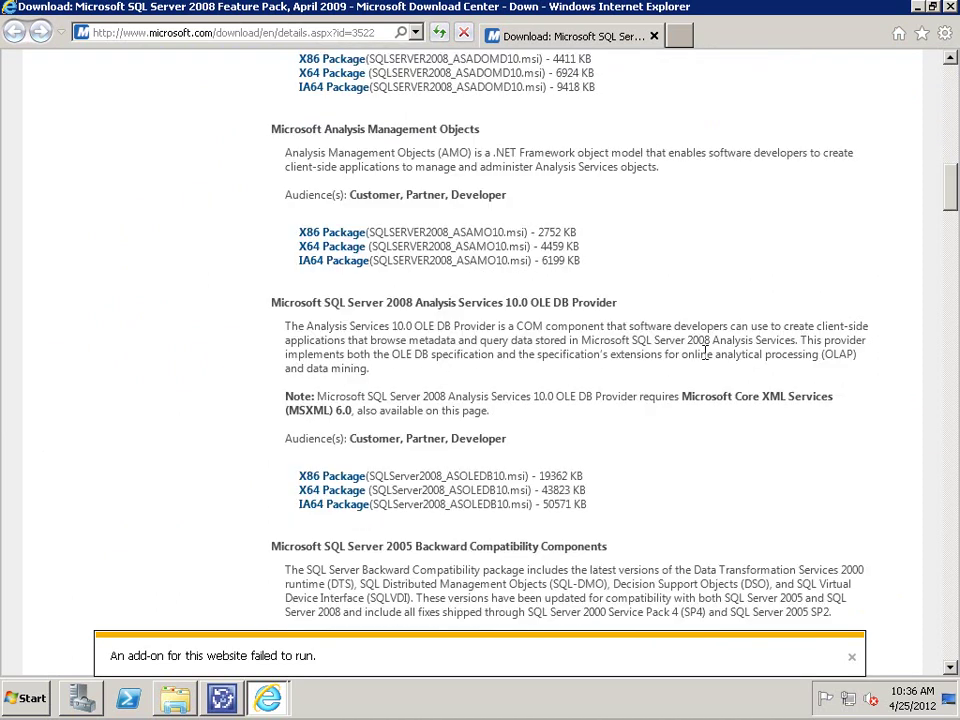
pyautogui.scroll(-5, 705, 352)
pyautogui.scroll(-12, 705, 352)
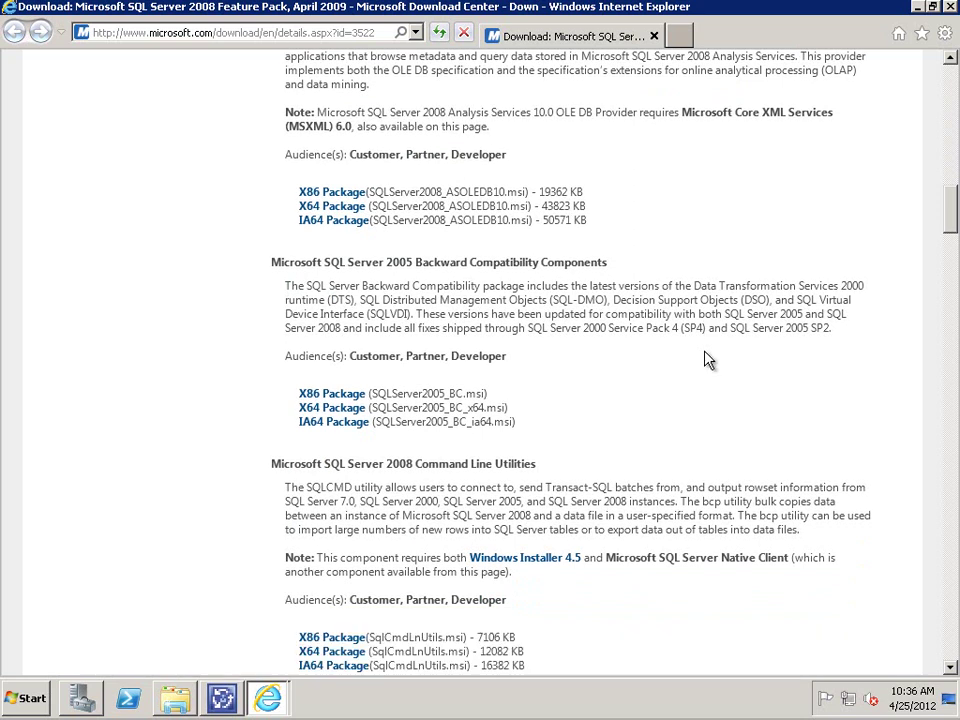
pyautogui.scroll(-15, 705, 352)
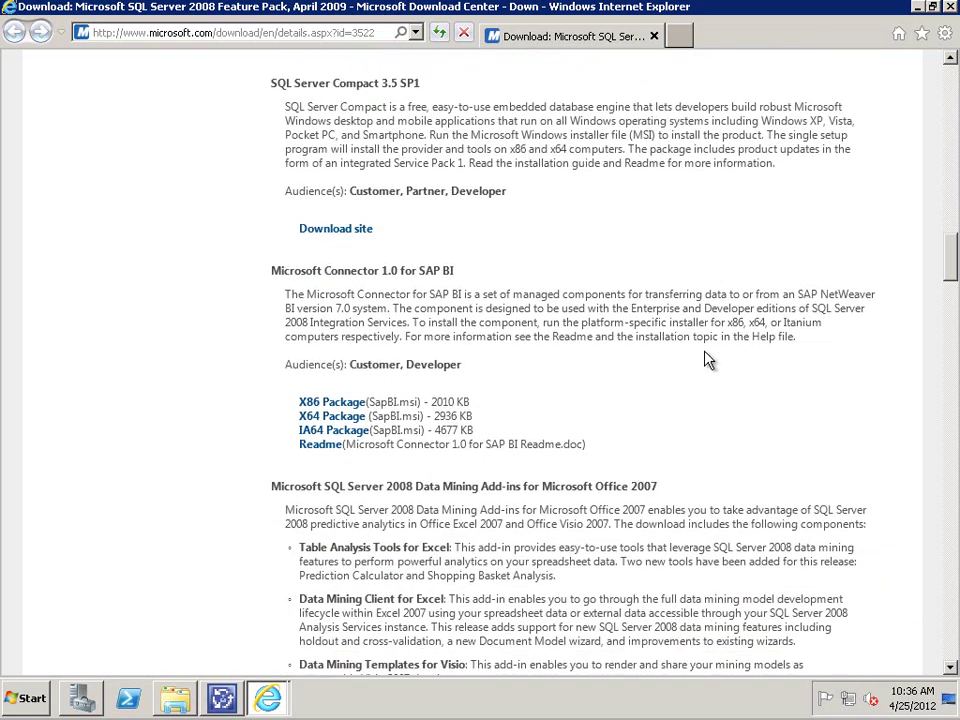
pyautogui.scroll(-15, 705, 352)
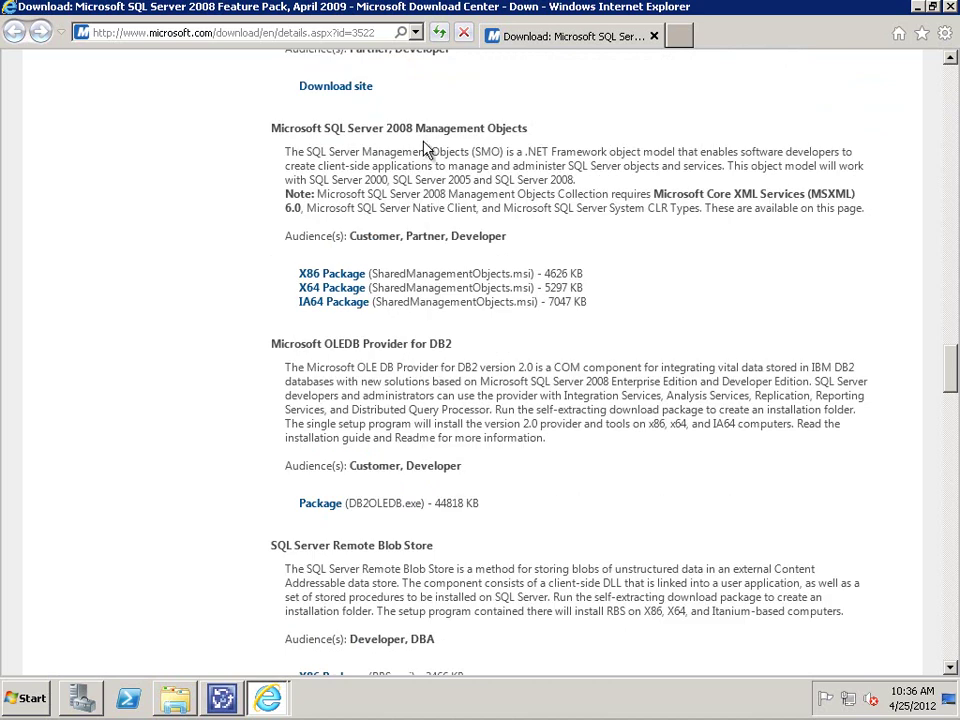
pyautogui.scroll(-3, 447, 188)
pyautogui.scroll(-5, 450, 203)
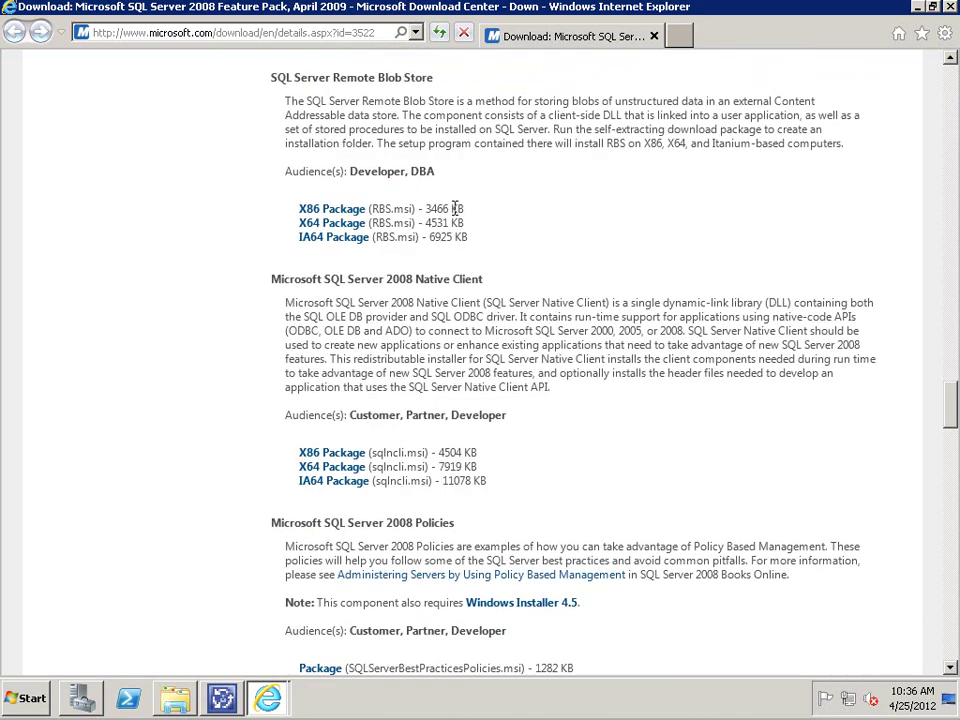
pyautogui.scroll(-5, 455, 207)
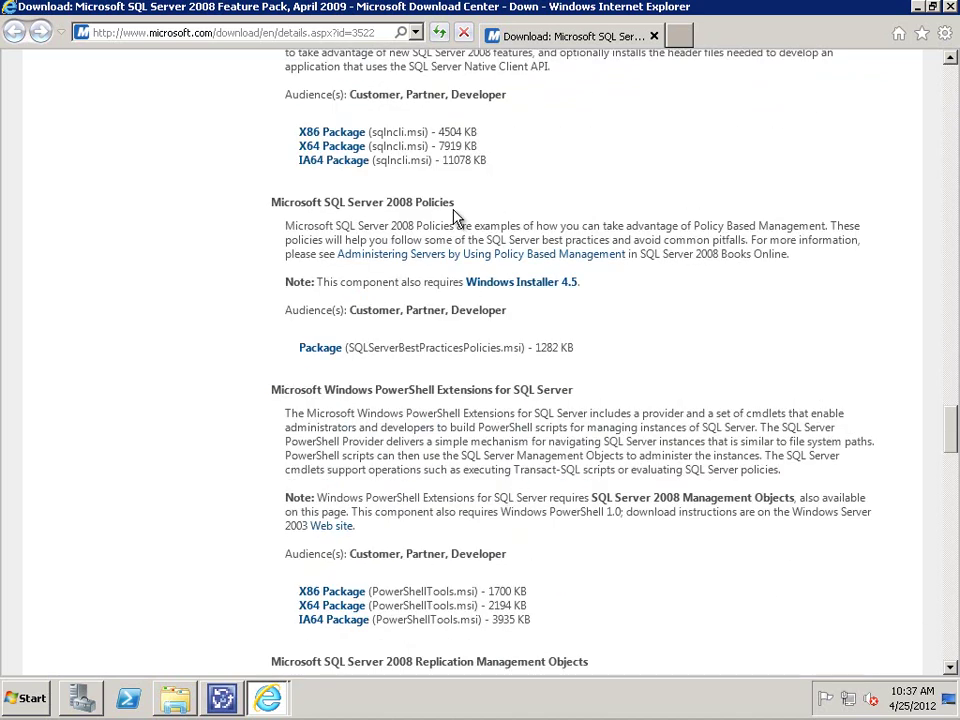
pyautogui.scroll(-5, 455, 212)
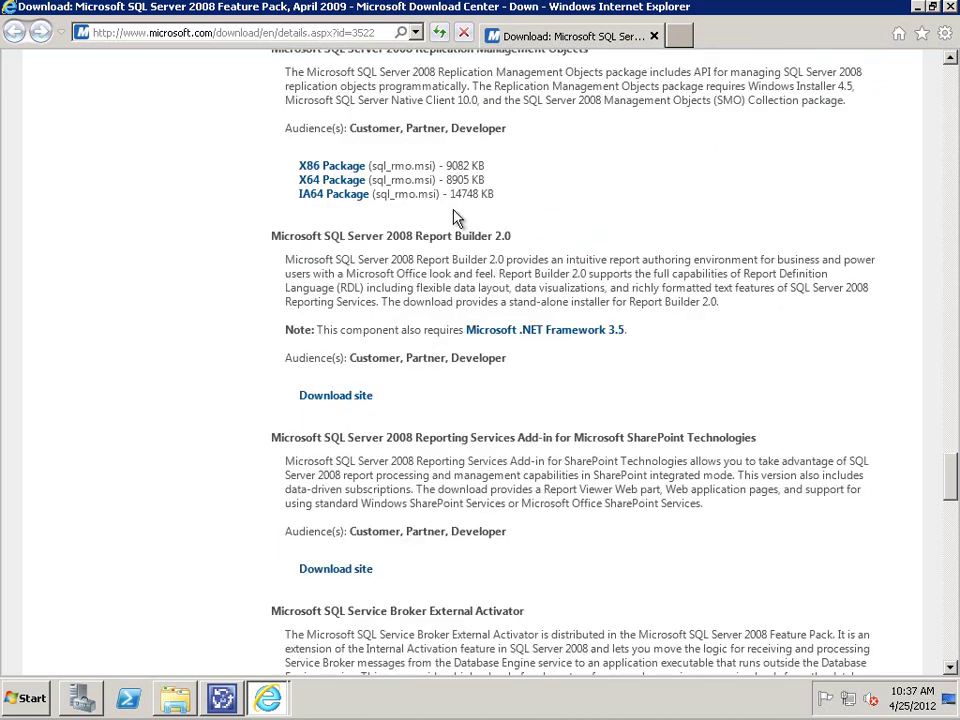
pyautogui.scroll(-1, 455, 217)
pyautogui.moveTo(947, 480); pyautogui.dragTo(952, 532)
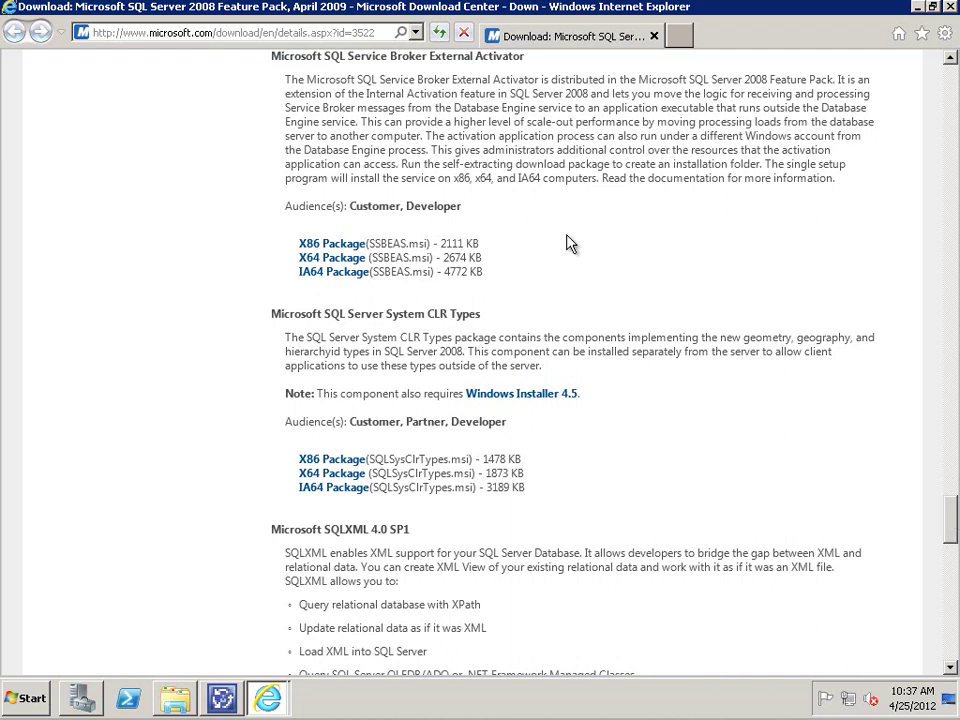
# Step: Find 'analysis management objects' and save the x64 SQLSERVER2008_ASAMO10.msi into SCSM2012 RTM
pyautogui.hotkey('ctrl', 'f')
pyautogui.write('ana')
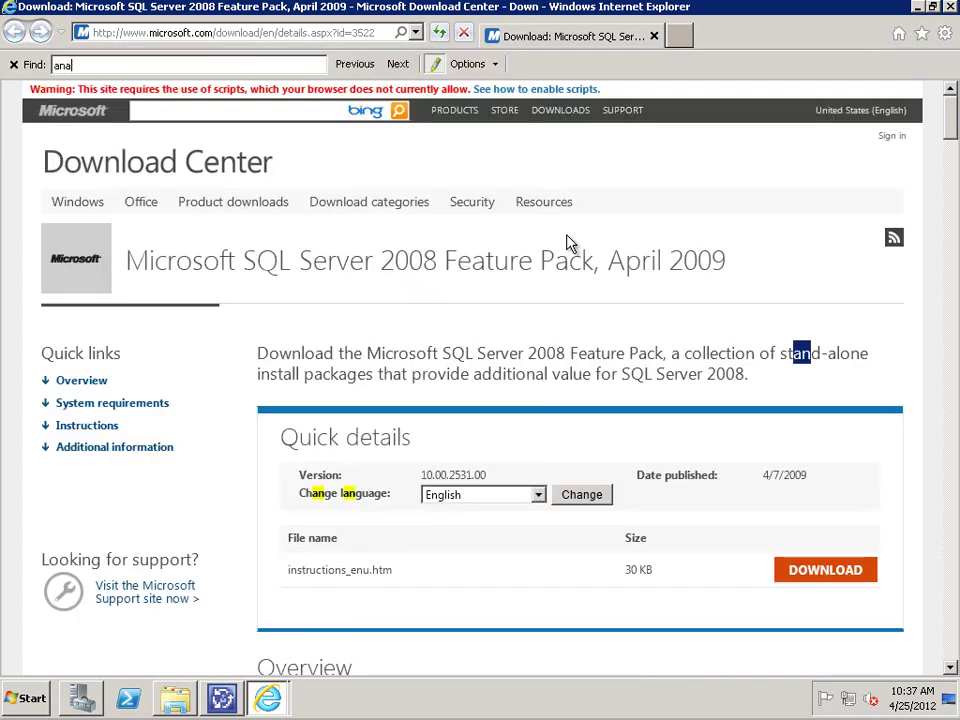
pyautogui.write('lysis manag')
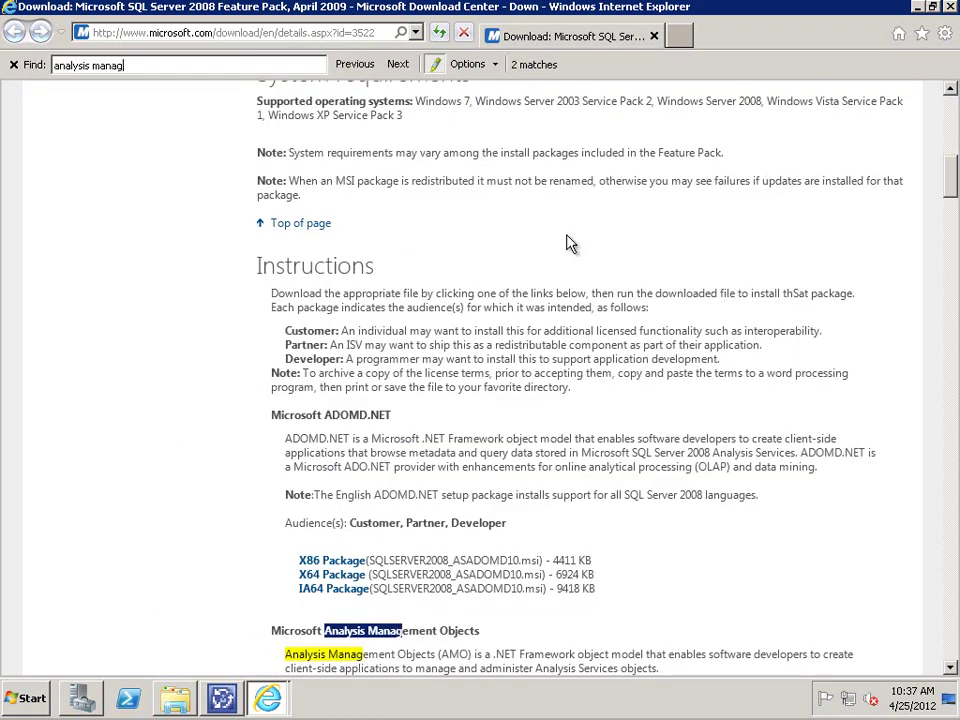
pyautogui.write('ement objects')
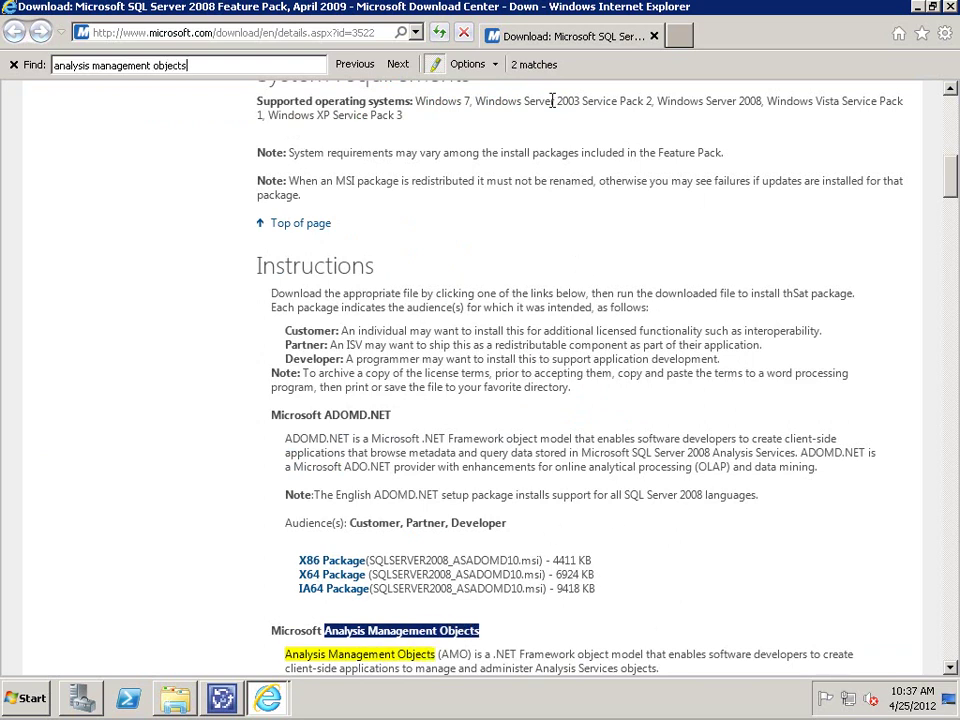
pyautogui.scroll(-3, 465, 488)
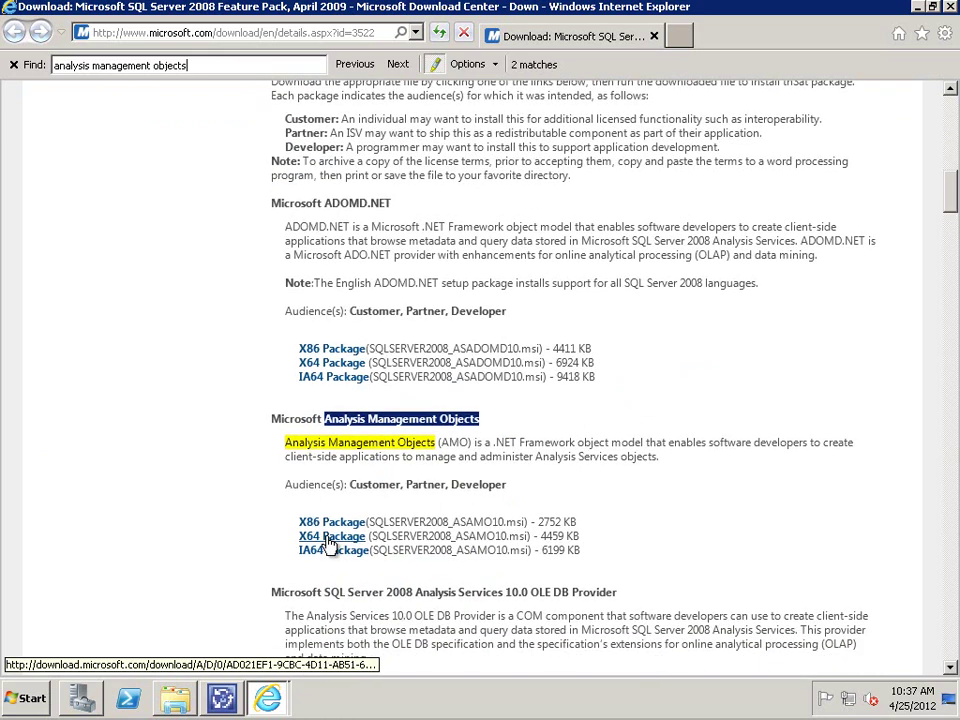
pyautogui.rightClick(328, 538)
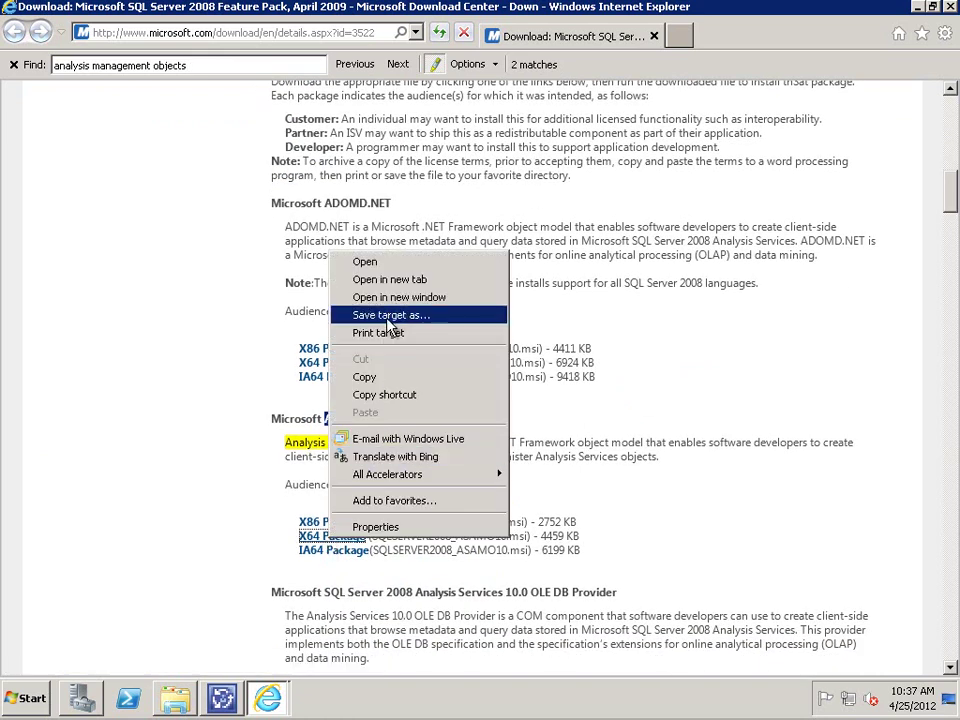
pyautogui.click(388, 316)
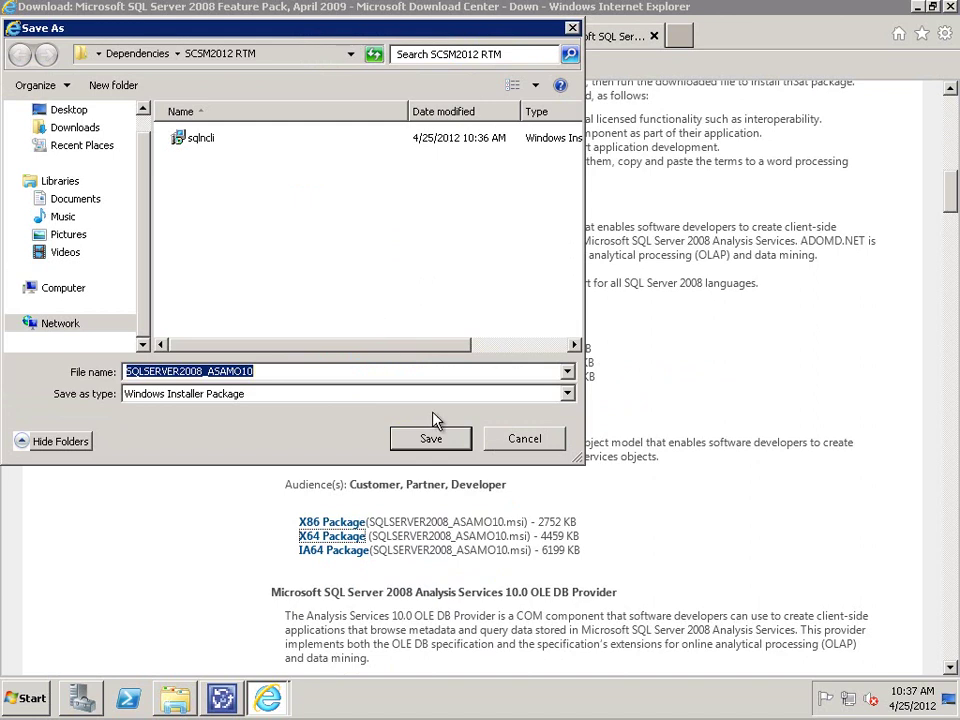
pyautogui.click(430, 439)
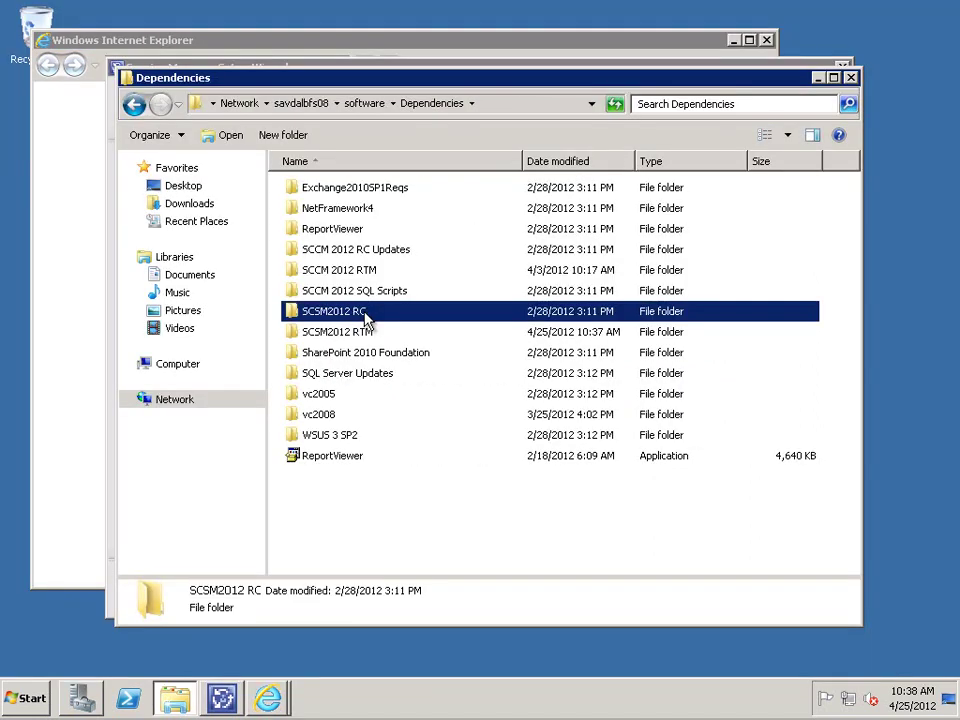
pyautogui.doubleClick(317, 311)
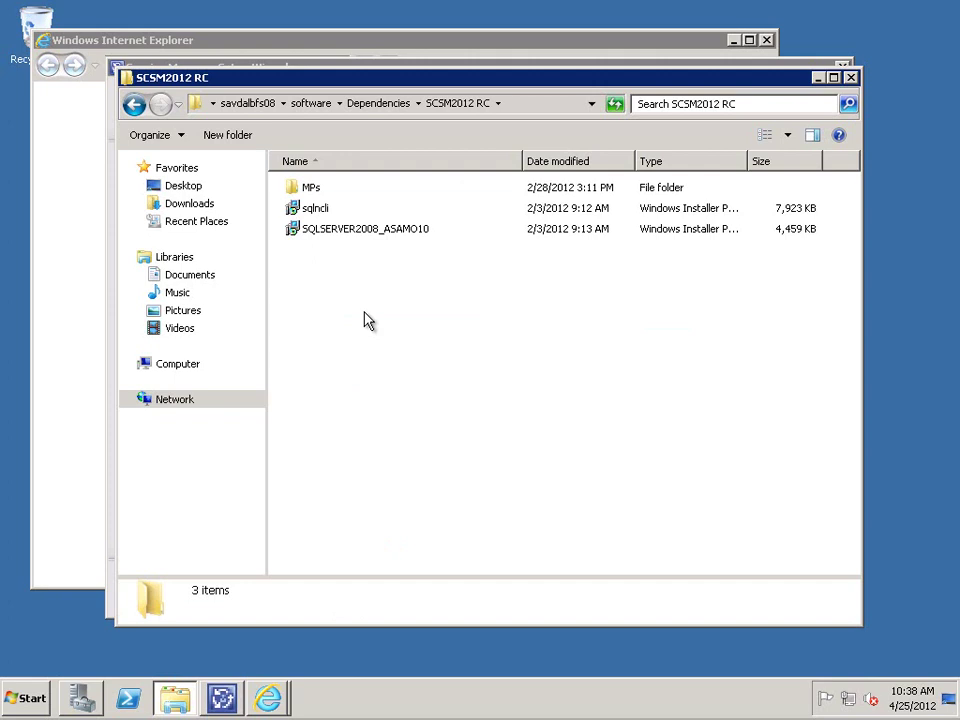
# Step: Compare the two installer files' details, then open the SCSM2012 RTM folder under Dependencies
pyautogui.click(322, 210)
pyautogui.click(346, 231)
pyautogui.click(336, 210)
pyautogui.click(346, 231)
pyautogui.click(336, 208)
pyautogui.click(346, 229)
pyautogui.click(330, 208)
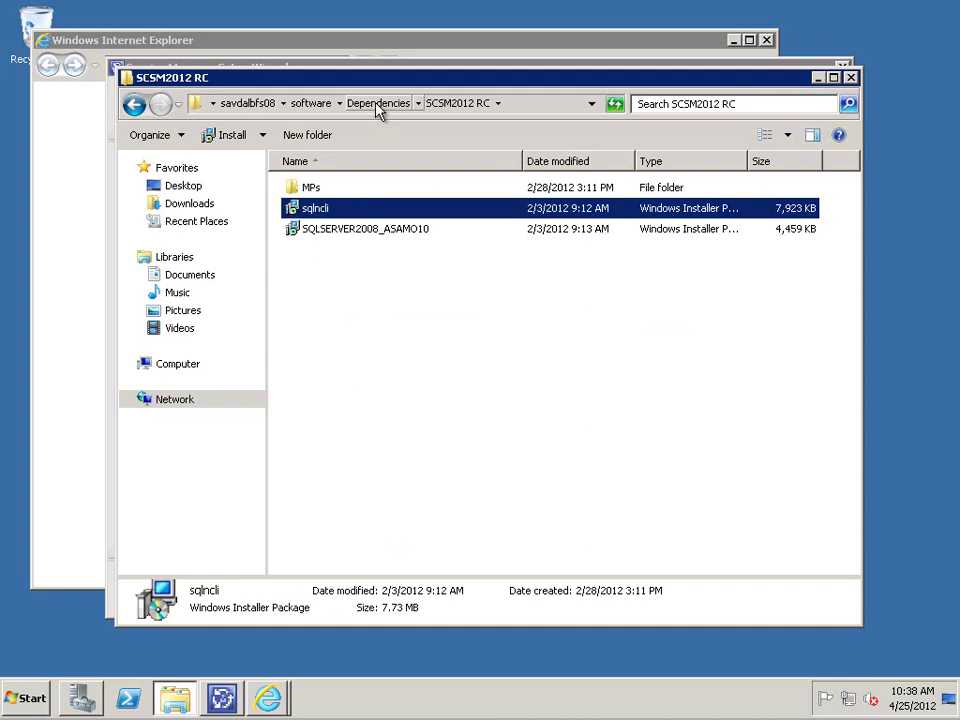
pyautogui.click(379, 106)
pyautogui.click(358, 333)
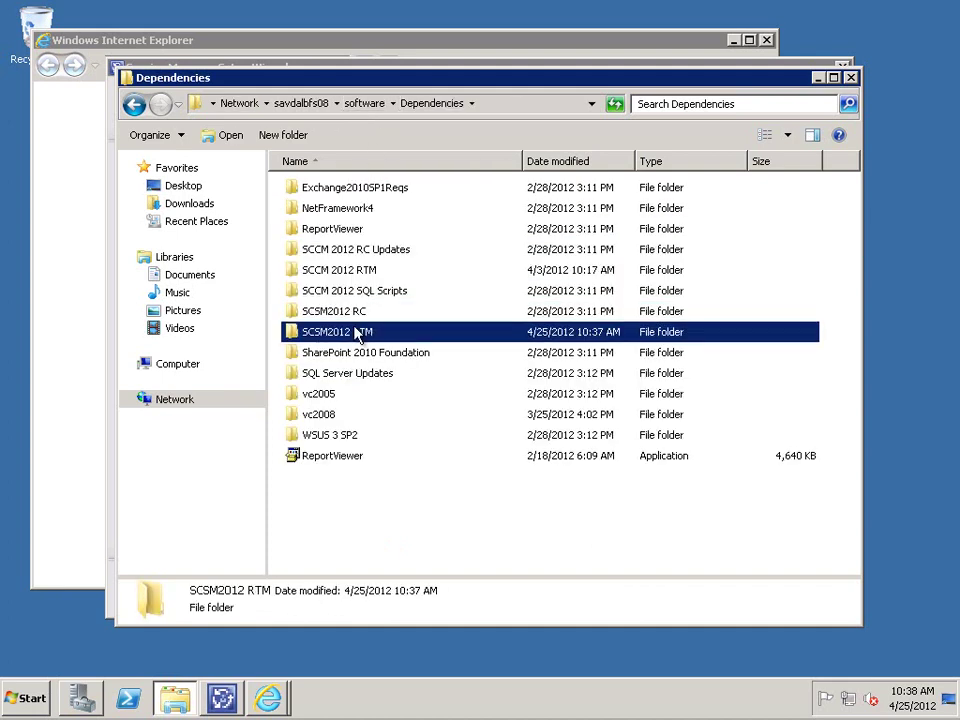
pyautogui.doubleClick(358, 333)
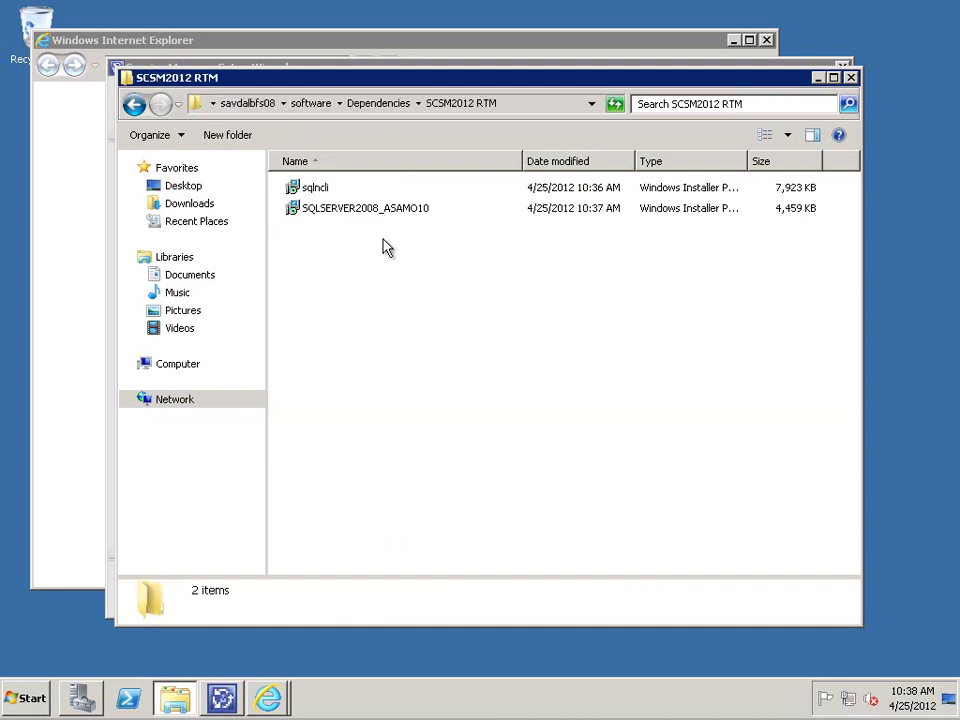
# Step: Run sqlncli, accept the license, enter the registrant's name and install the default client components
pyautogui.click(318, 195)
pyautogui.doubleClick(318, 195)
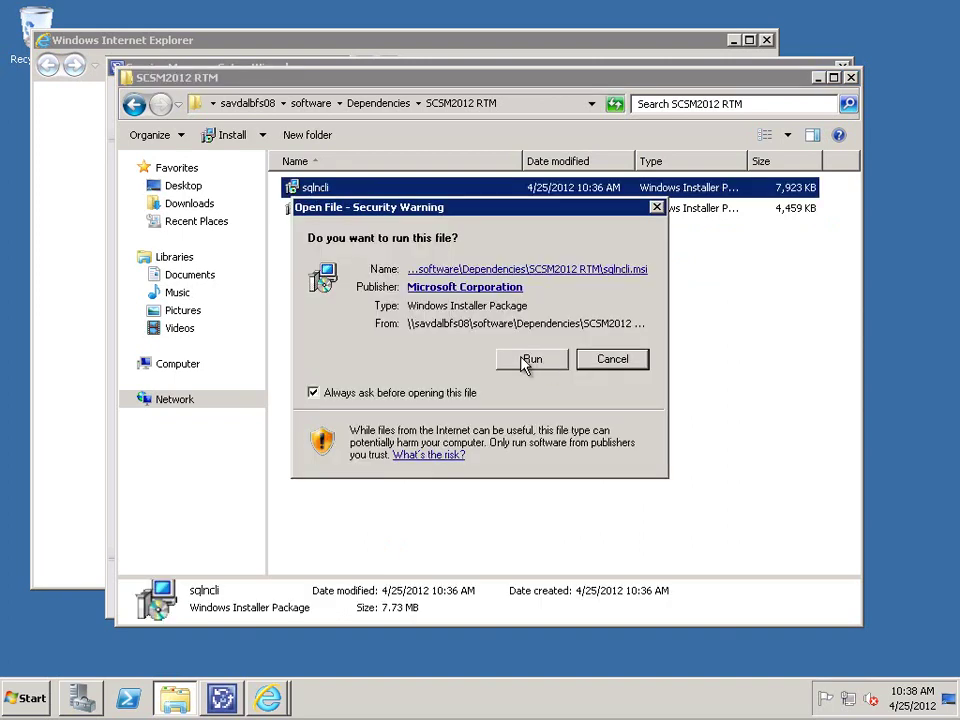
pyautogui.click(527, 361)
pyautogui.click(553, 499)
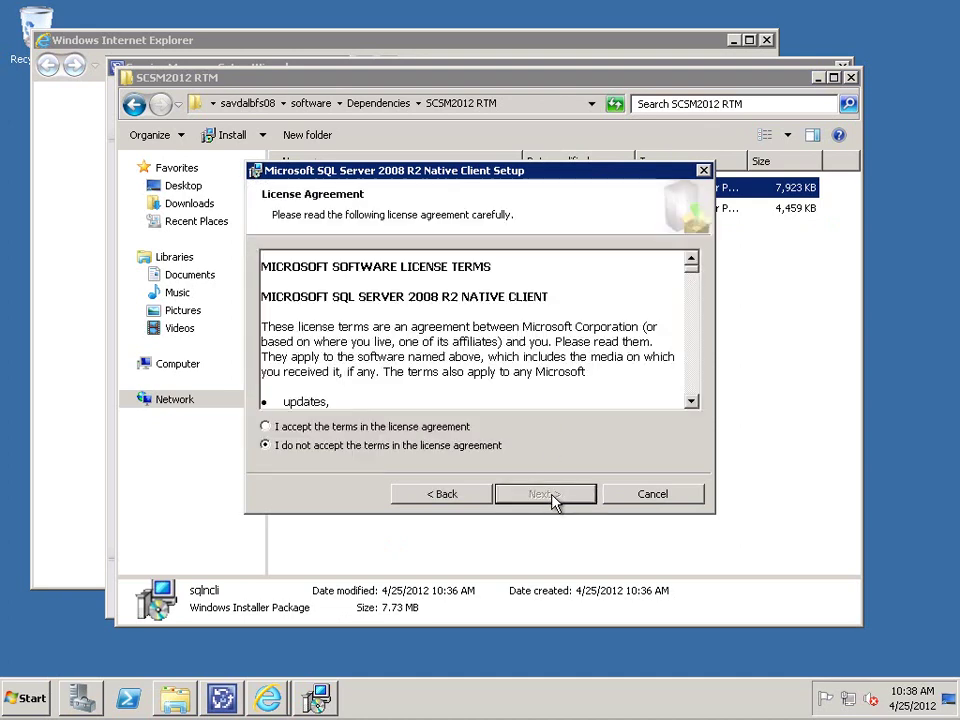
pyautogui.click(386, 427)
pyautogui.click(553, 496)
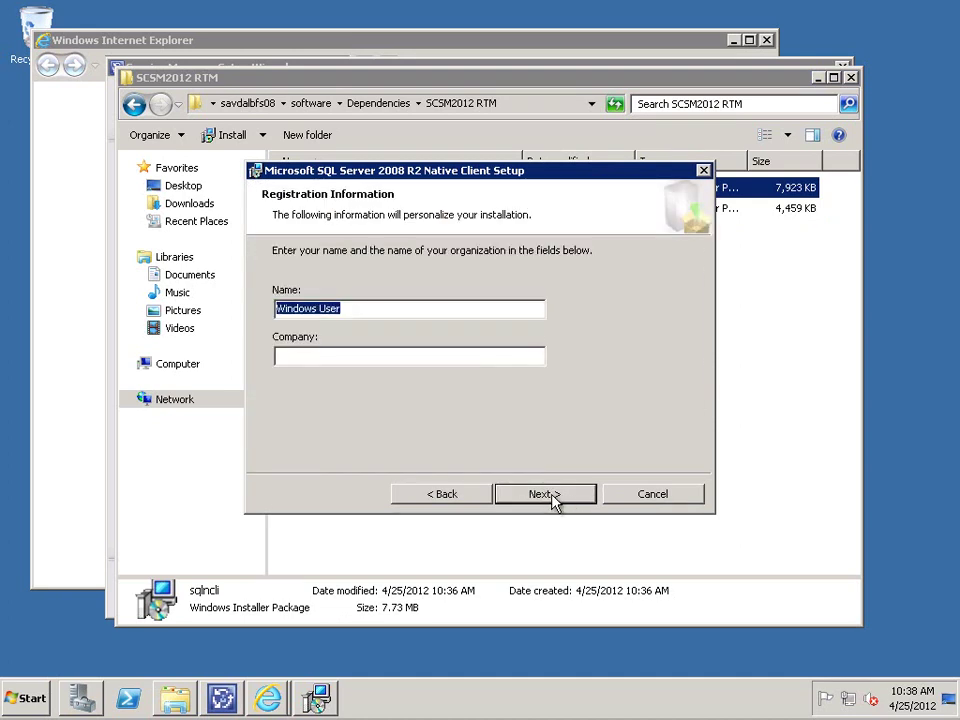
pyautogui.write('John Savill')
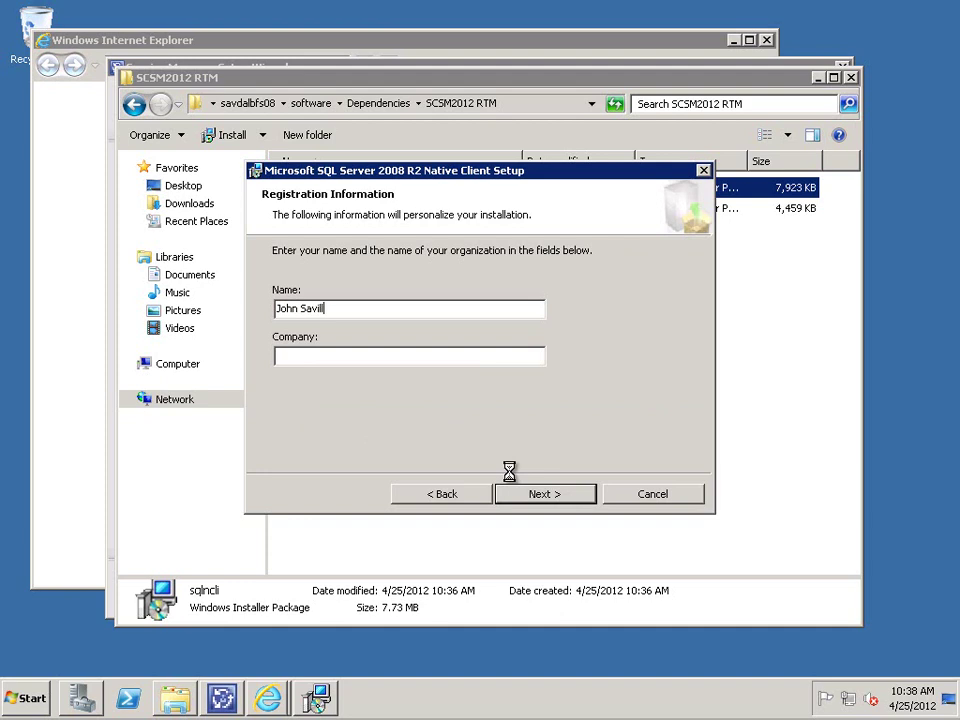
pyautogui.press('Return')
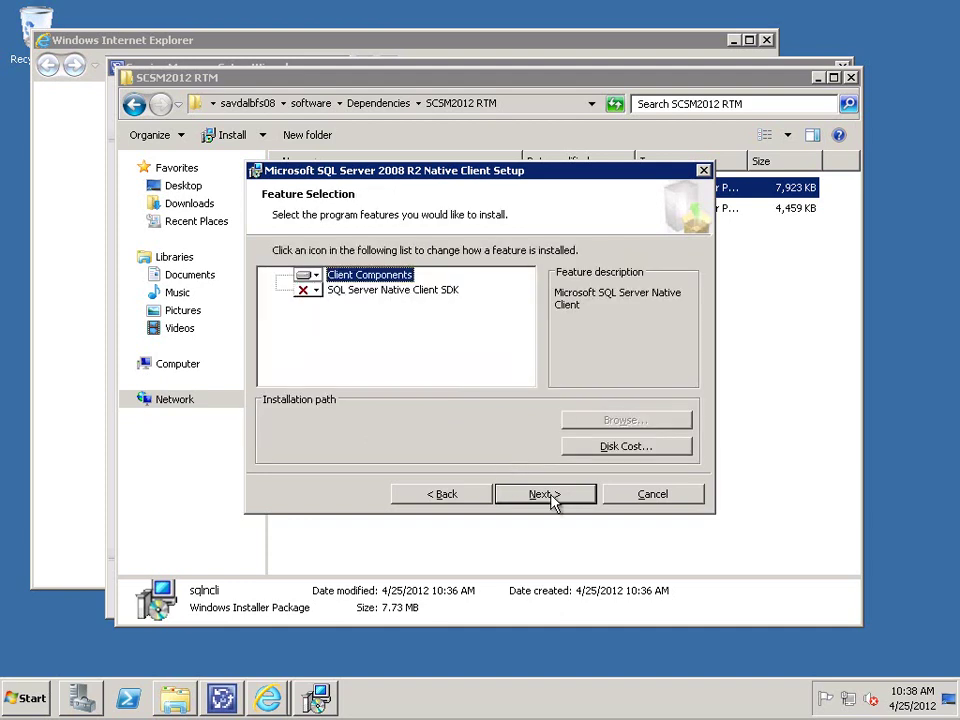
pyautogui.click(546, 494)
pyautogui.click(546, 494)
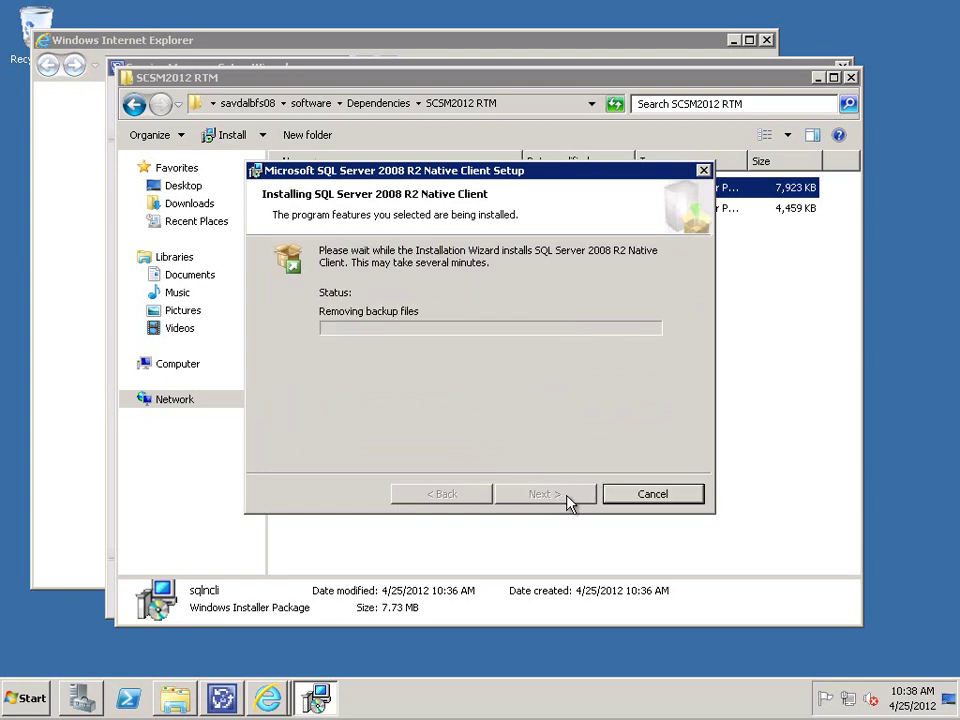
pyautogui.click(573, 498)
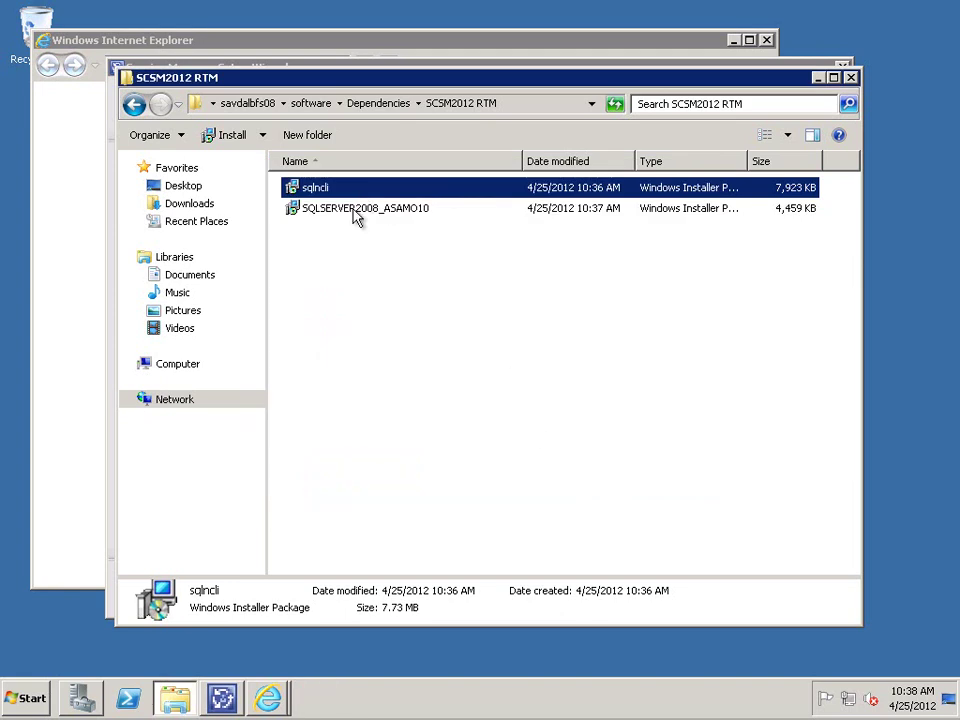
# Step: Run SQLSERVER2008_ASAMO10, accept the license, enter the registrant's name and complete the installation
pyautogui.doubleClick(355, 212)
pyautogui.click(549, 364)
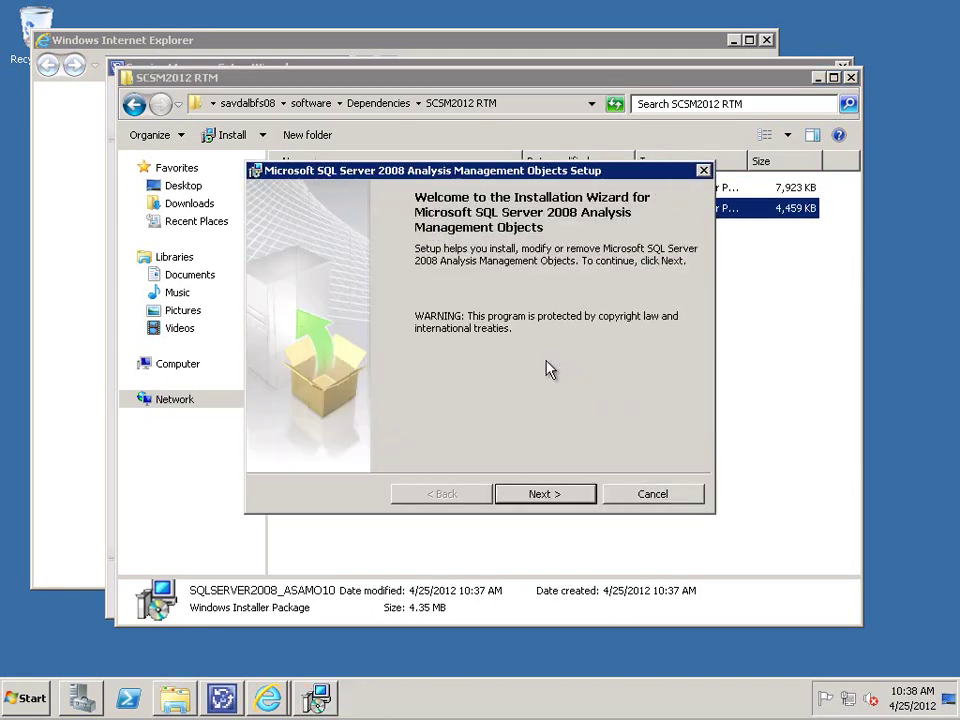
pyautogui.click(545, 494)
pyautogui.click(450, 428)
pyautogui.click(562, 502)
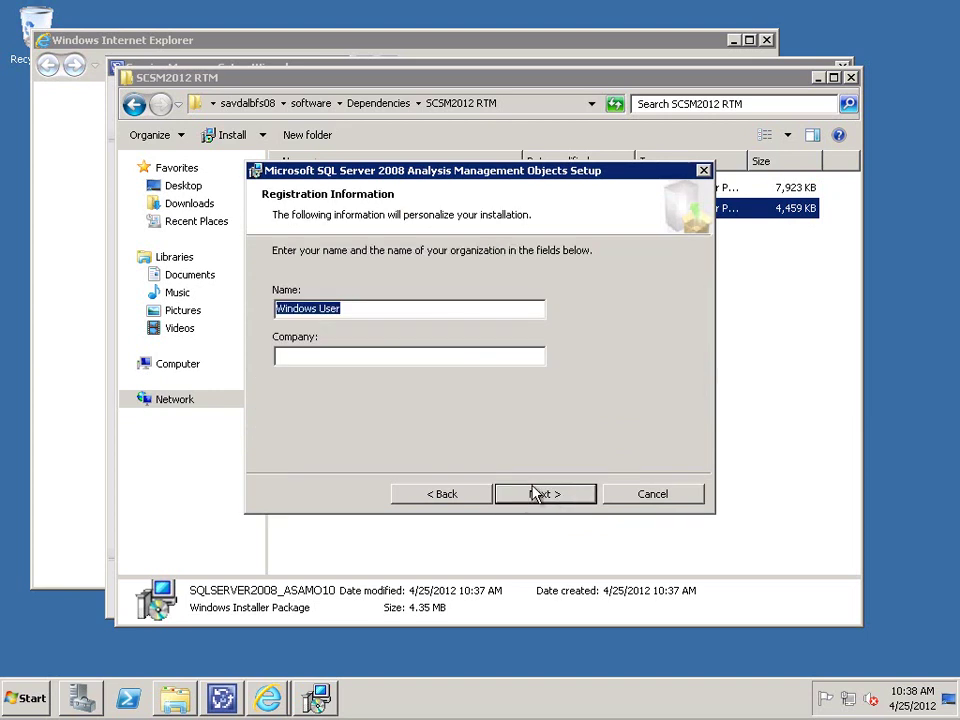
pyautogui.write('John Savill')
pyautogui.click(540, 494)
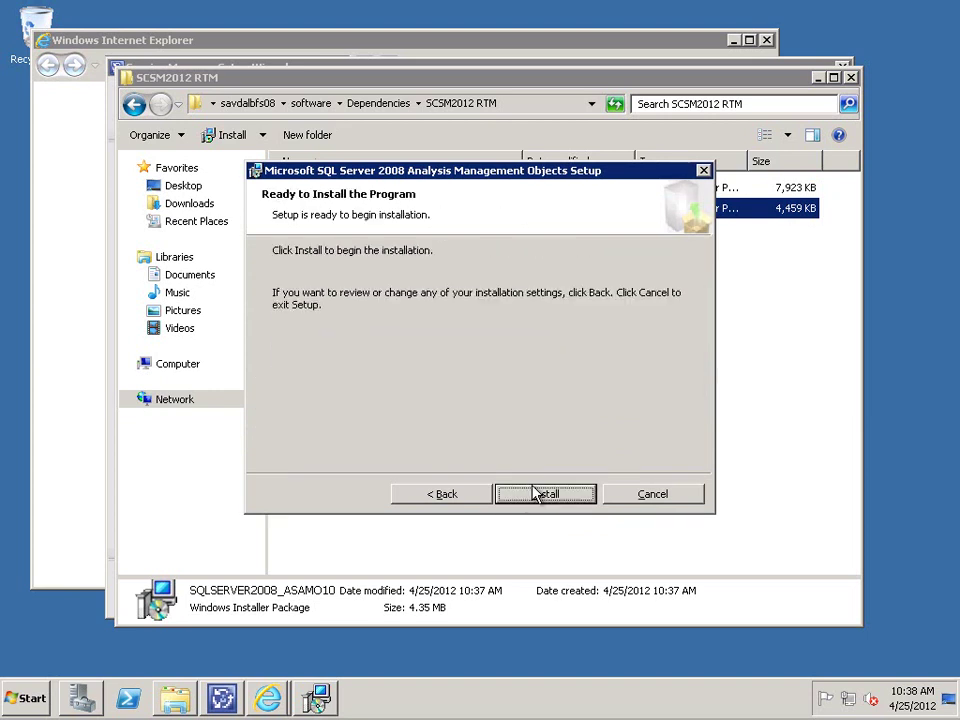
pyautogui.click(545, 494)
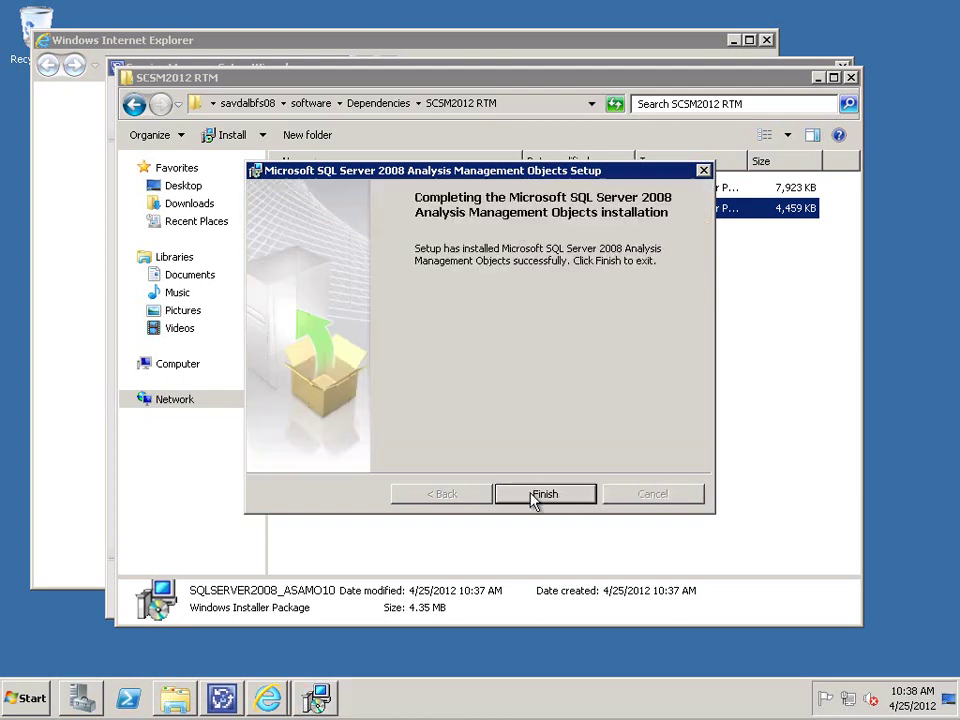
pyautogui.click(540, 495)
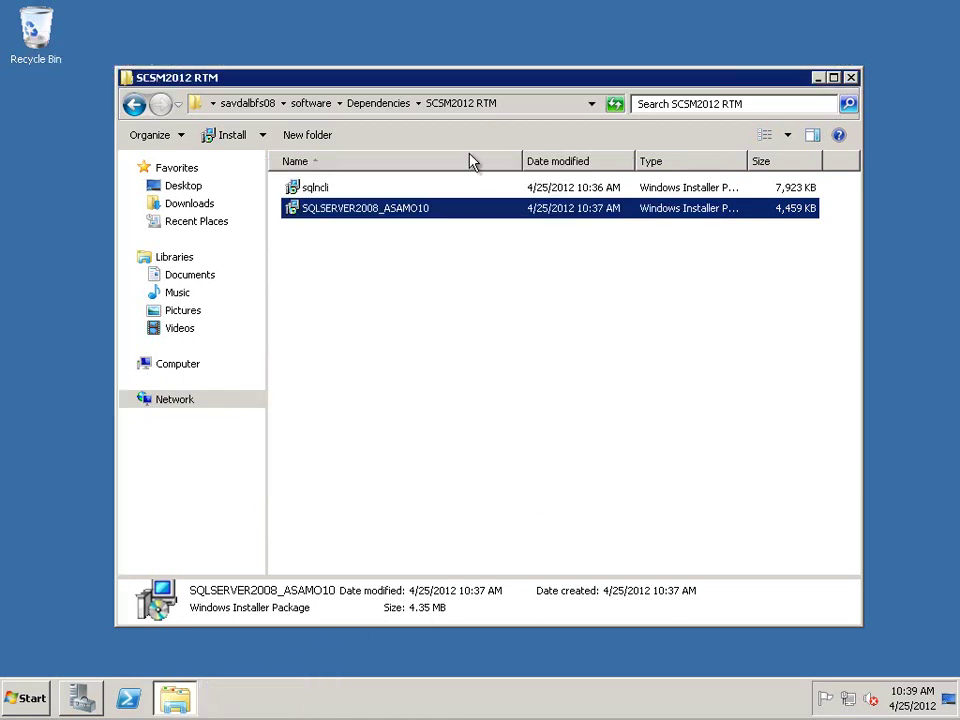
# Step: Run Setup from Microsoft System Center\SC Service Manager 2012 RTM\amd64 and choose the management server install
pyautogui.click(308, 103)
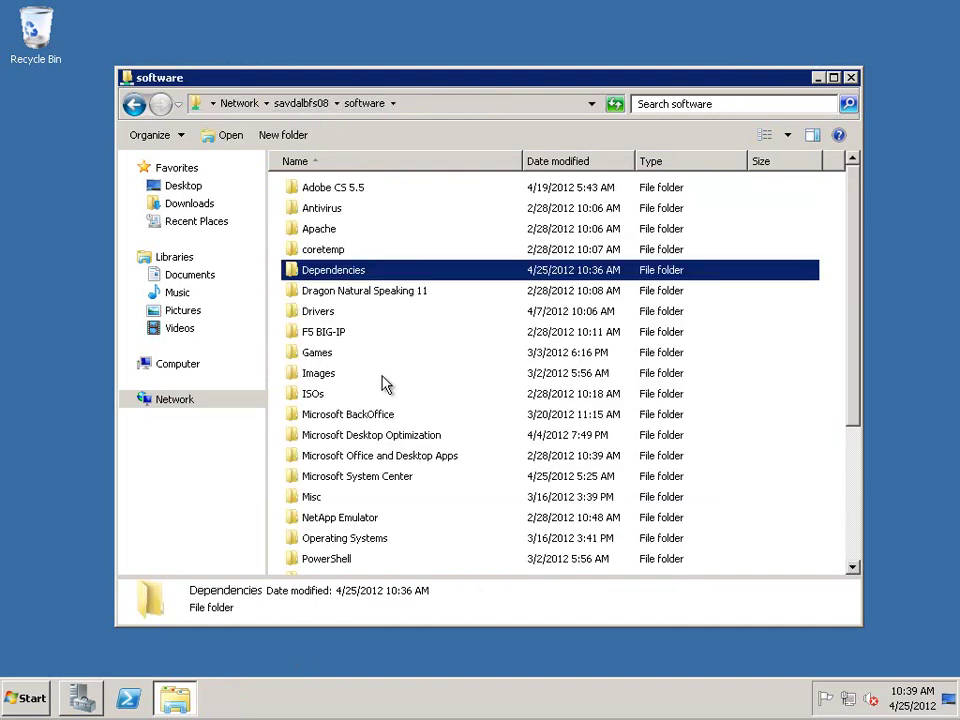
pyautogui.doubleClick(404, 477)
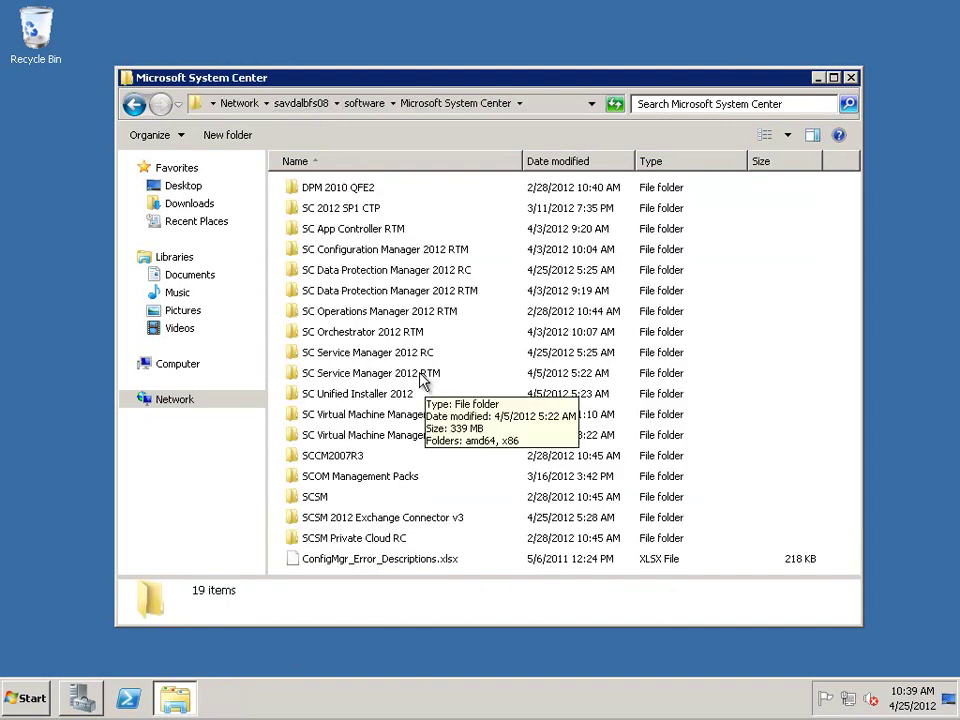
pyautogui.doubleClick(421, 376)
pyautogui.doubleClick(316, 190)
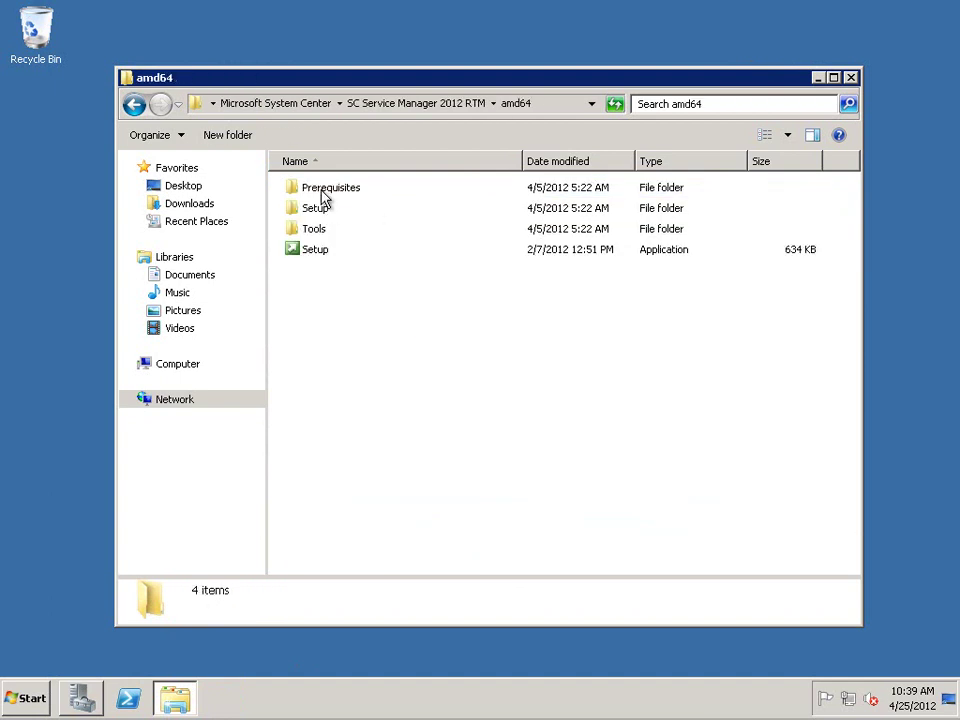
pyautogui.doubleClick(316, 250)
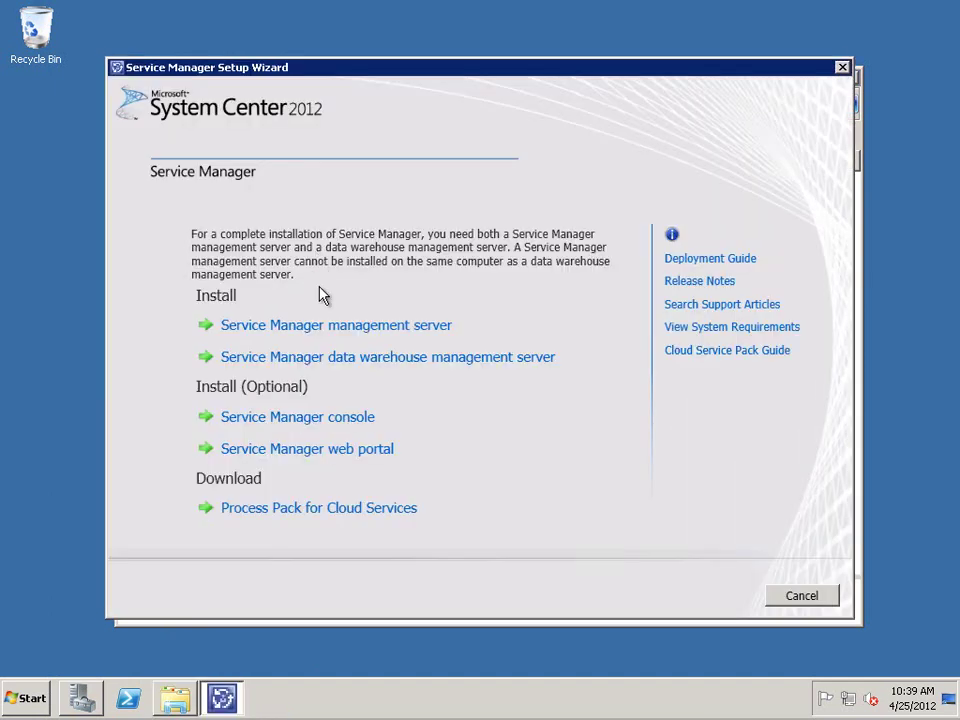
pyautogui.click(373, 327)
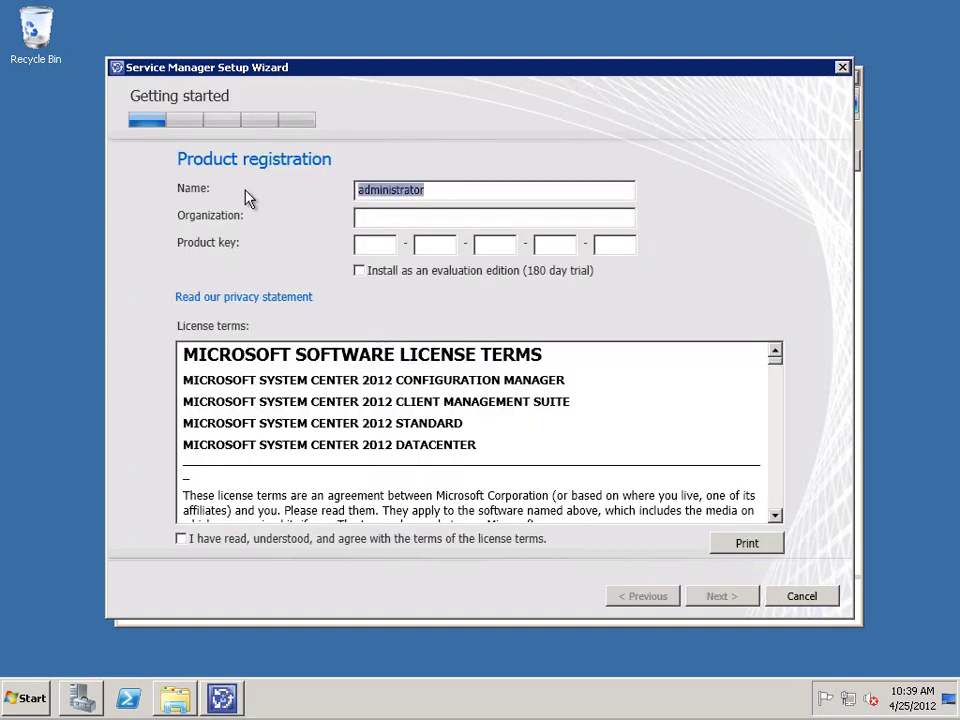
# Step: Enter the registrant's name and the organization SavillTech for product registration
pyautogui.write('John Savill')
pyautogui.press('Tab')
pyautogui.write('SavillTech')
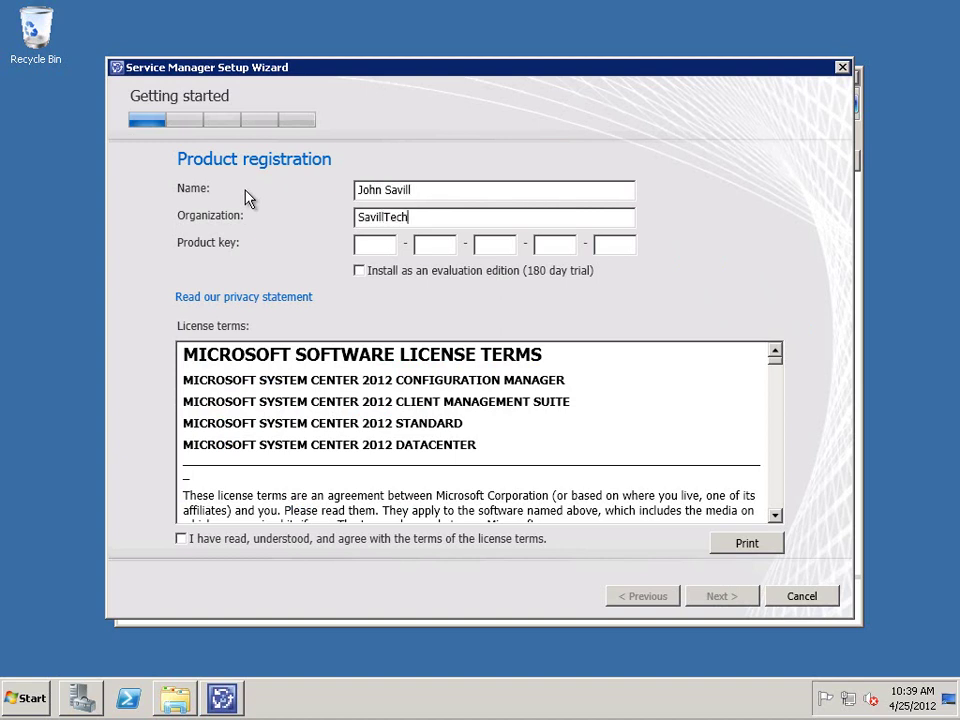
pyautogui.press('Tab')
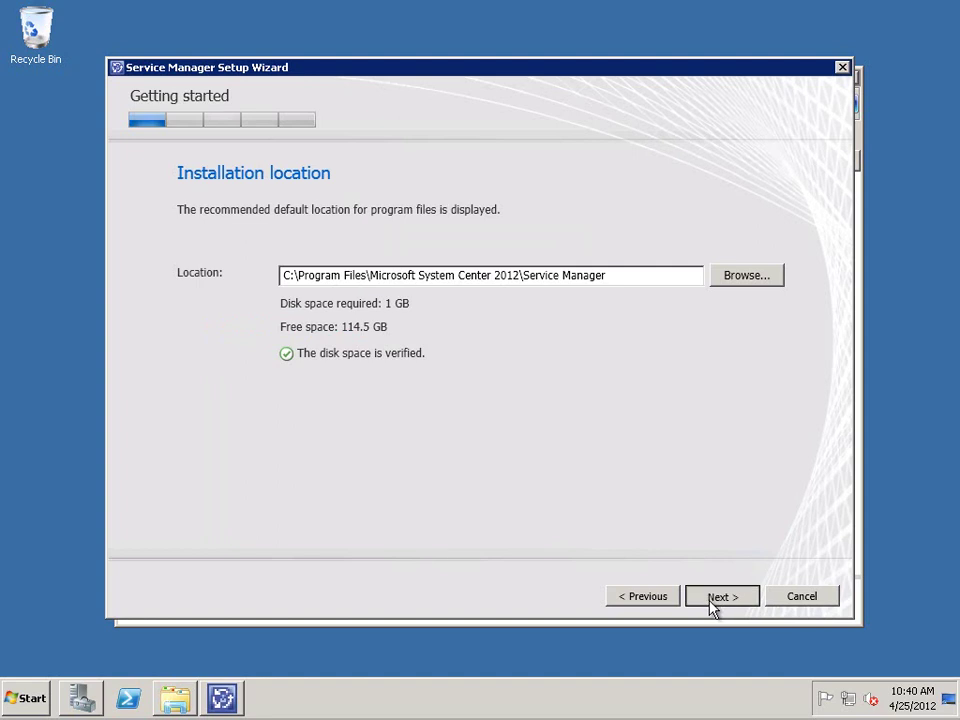
# Step: Accept the default installation path and review the check results: memory and processor warnings, all else passed
pyautogui.click(712, 604)
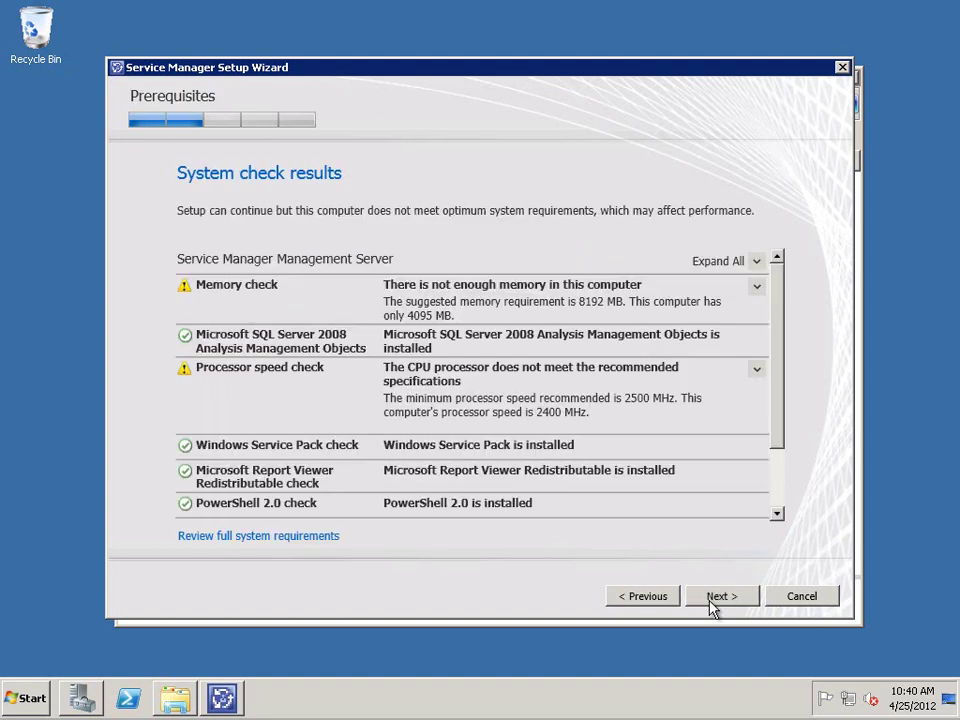
pyautogui.scroll(-2, 788, 404)
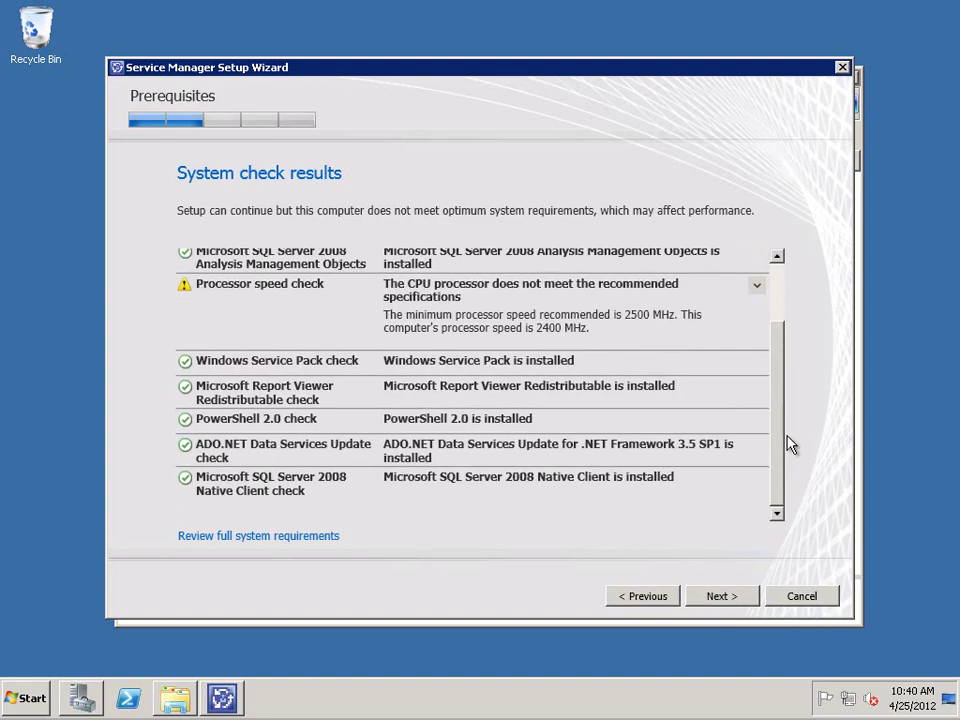
pyautogui.scroll(2, 788, 282)
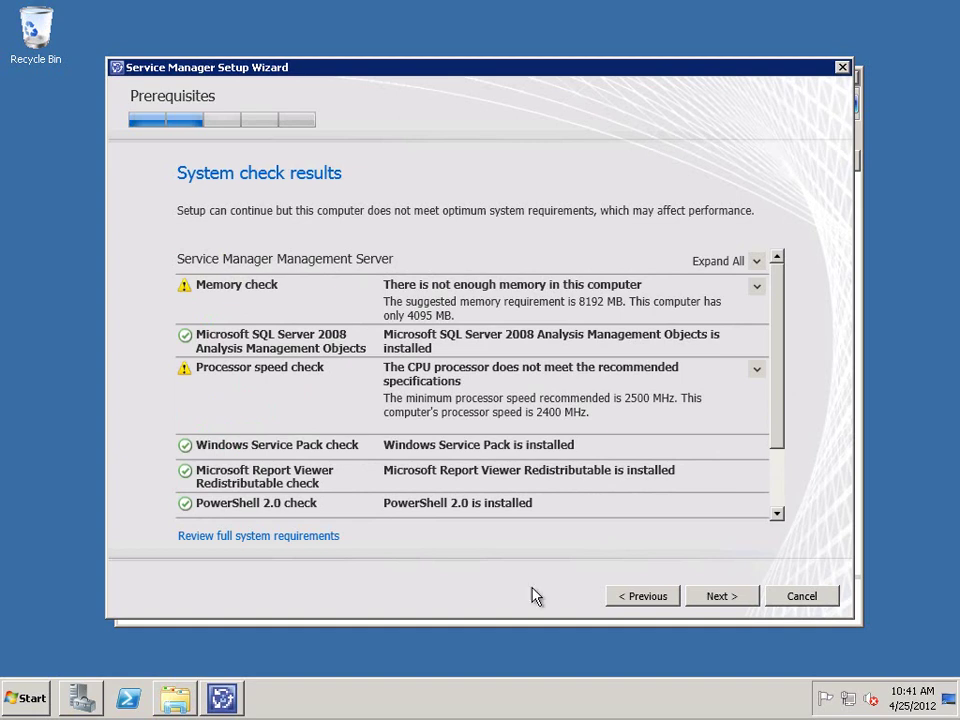
# Step: Continue past the system check, enter savdalom01 as the database server, and dismiss the collation warning
pyautogui.click(733, 598)
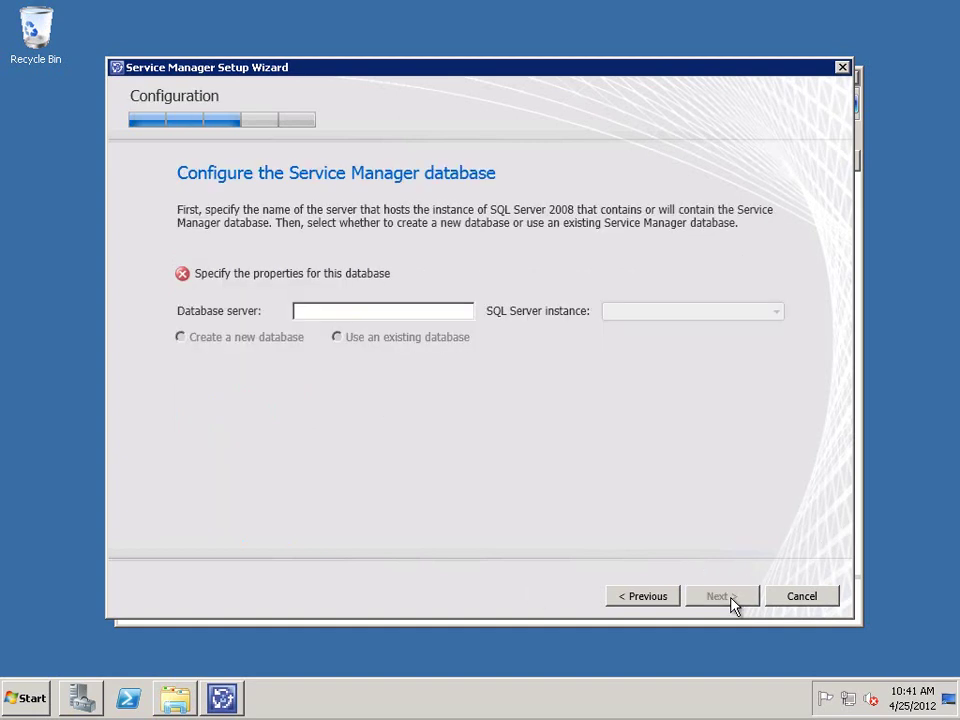
pyautogui.click(364, 313)
pyautogui.write('savdal')
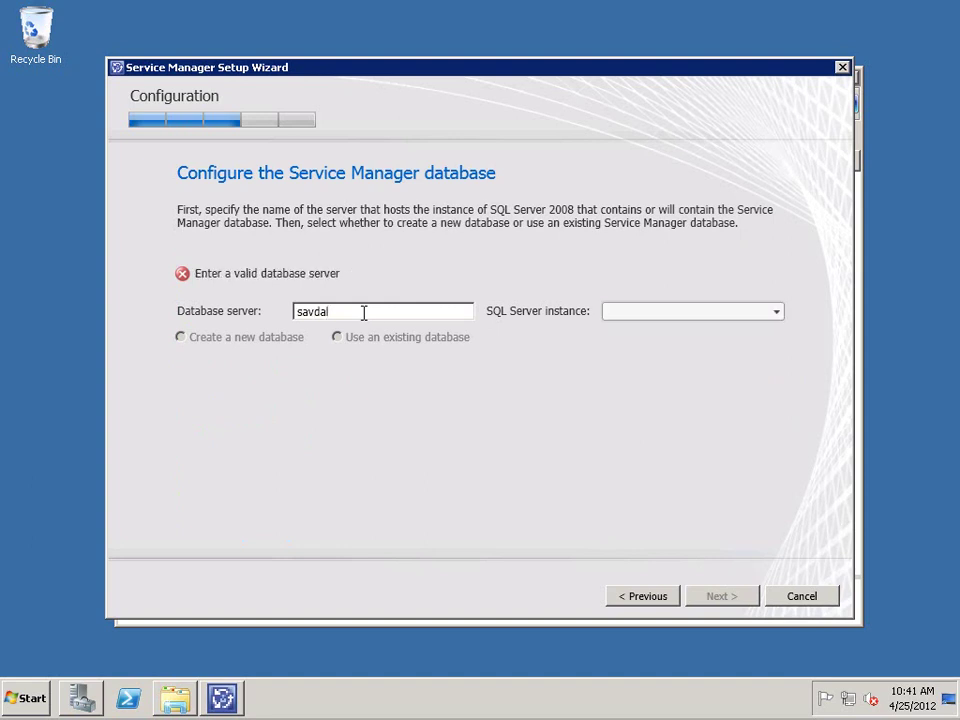
pyautogui.write('ops')
pyautogui.press('BackSpace')
pyautogui.press('BackSpace')
pyautogui.write('m01')
pyautogui.press('Tab')
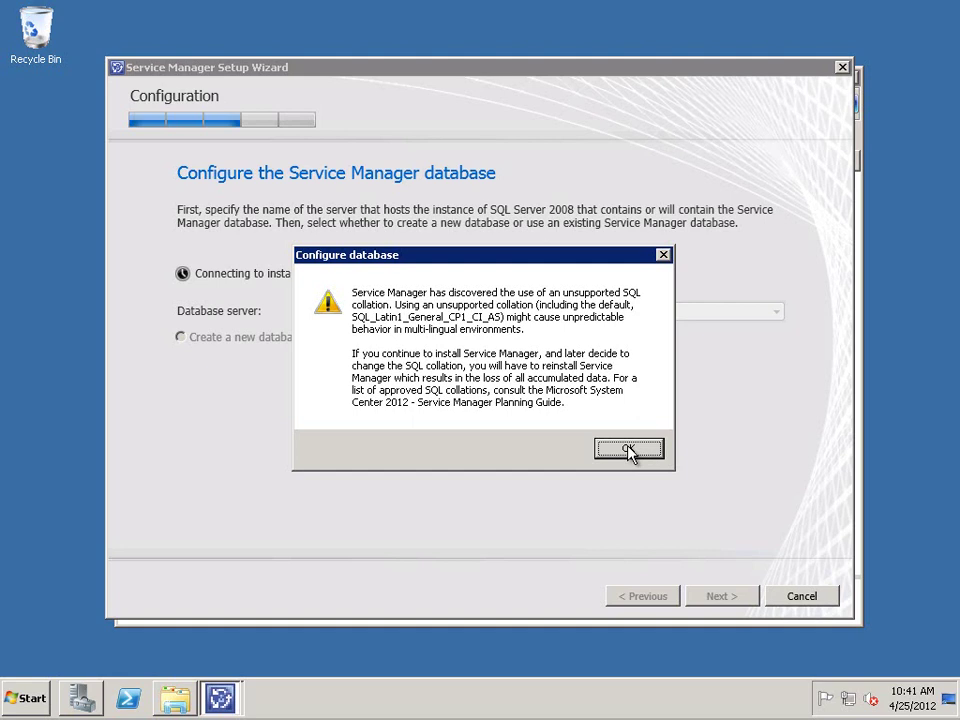
pyautogui.click(628, 450)
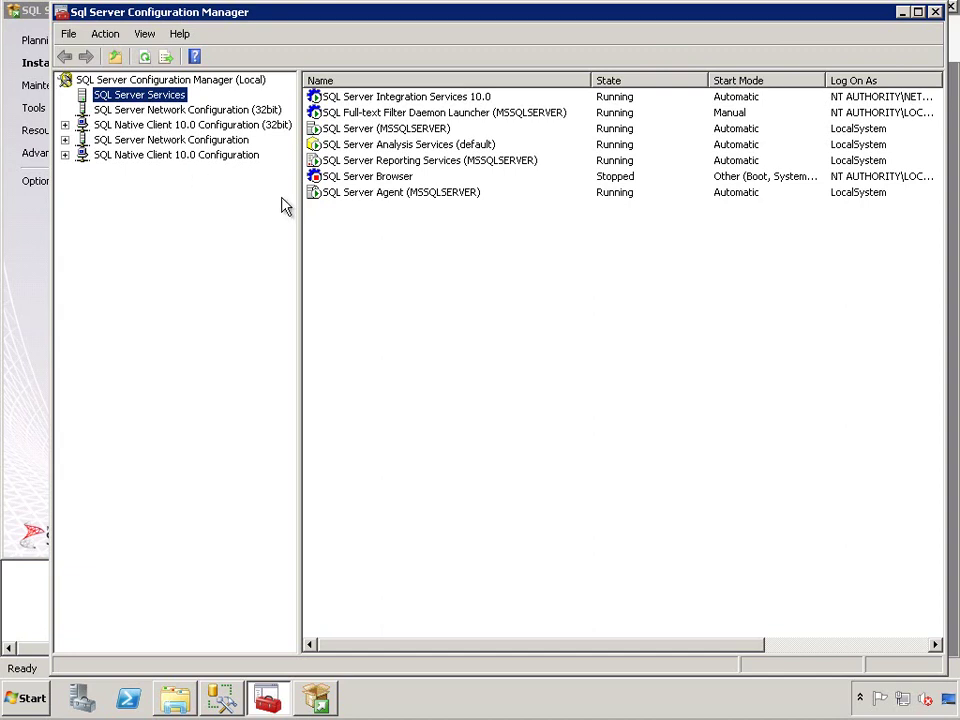
pyautogui.click(426, 115)
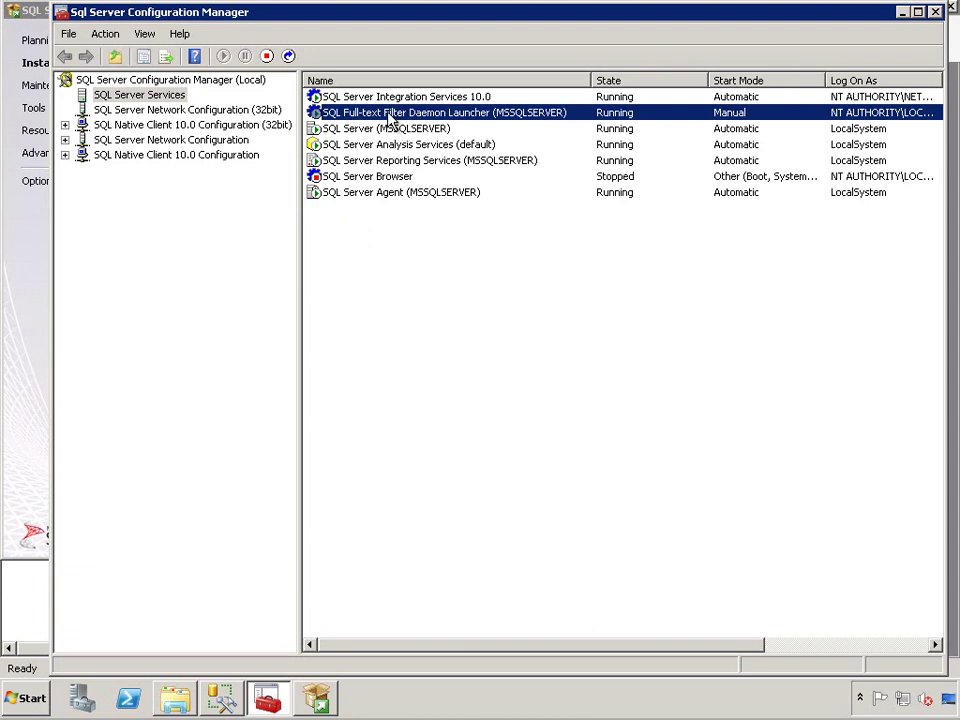
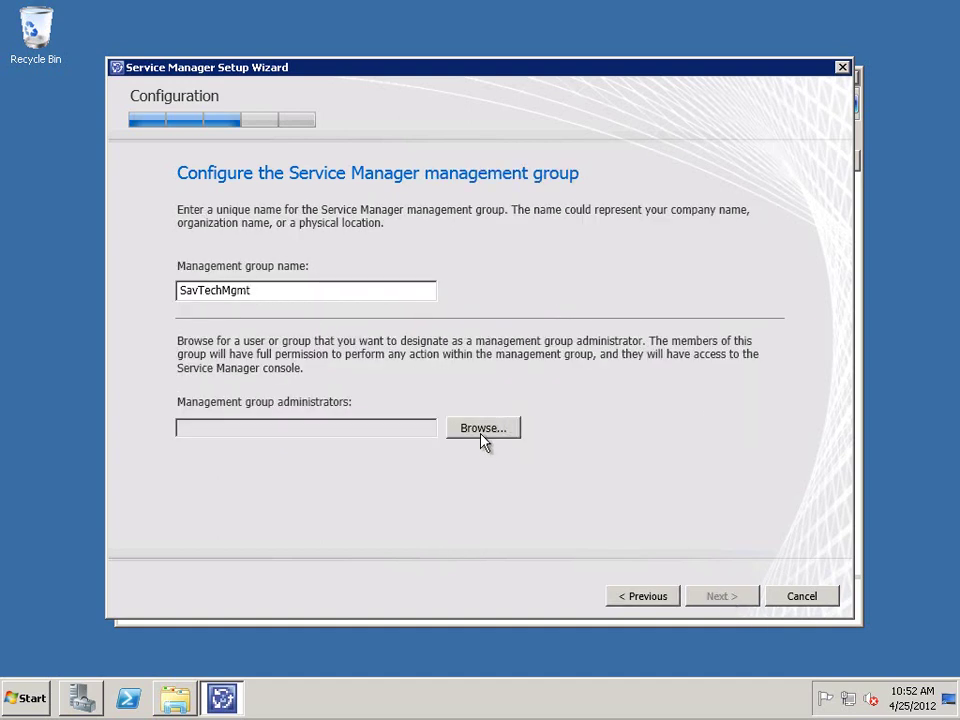
# Step: Resolve 'svcmgradmins' to the SAVILLTECH\SvcMgrAdmins group as management group administrators and continue
pyautogui.write('s')
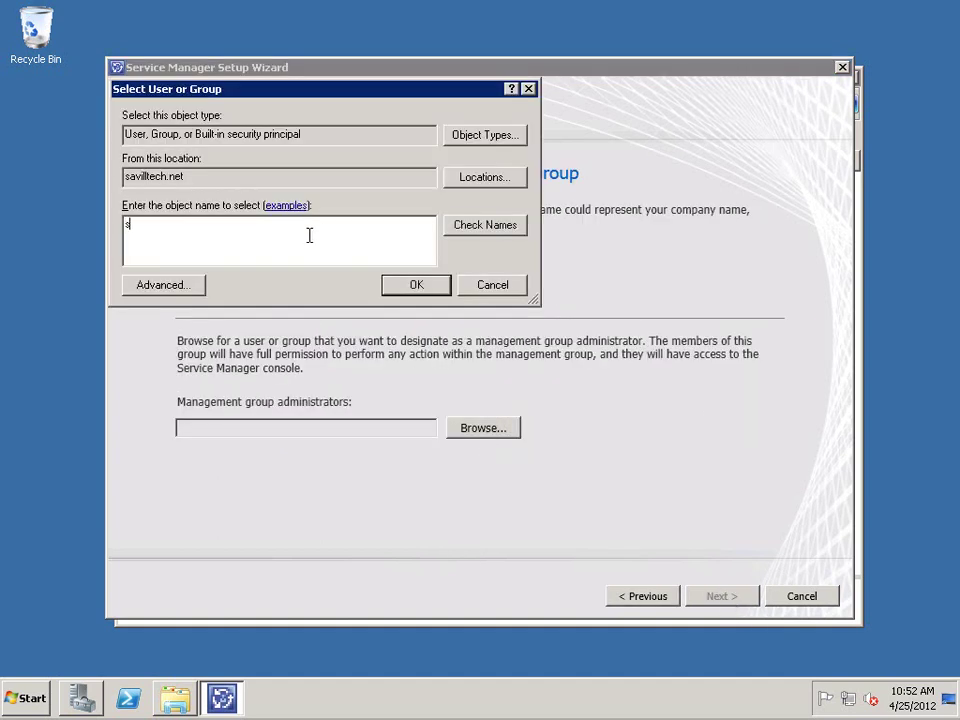
pyautogui.write('vcmgradmins')
pyautogui.click(478, 226)
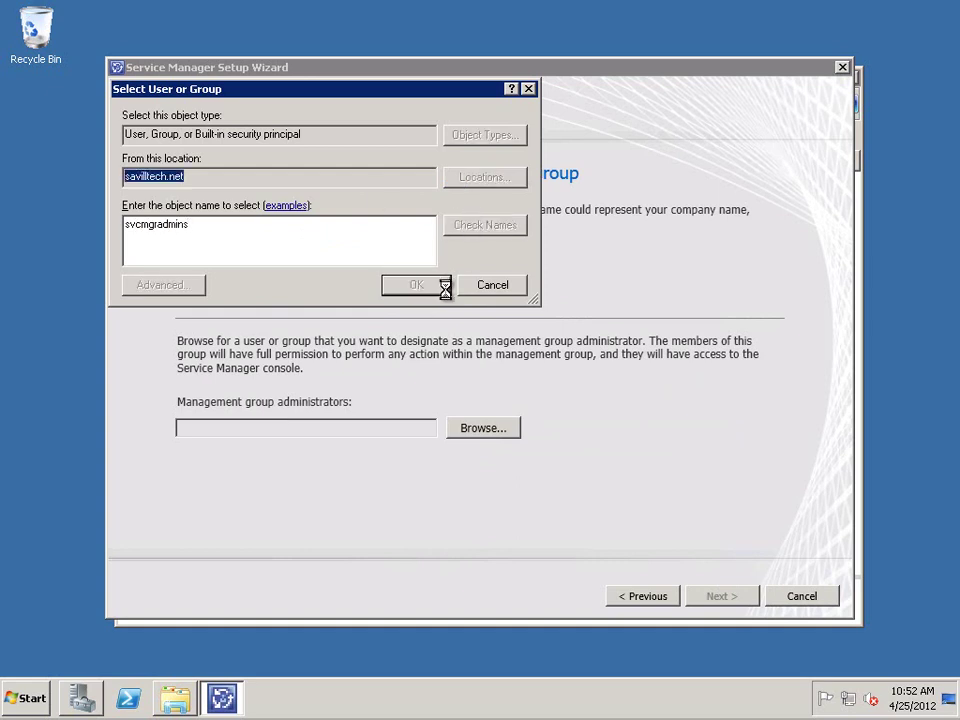
pyautogui.click(437, 285)
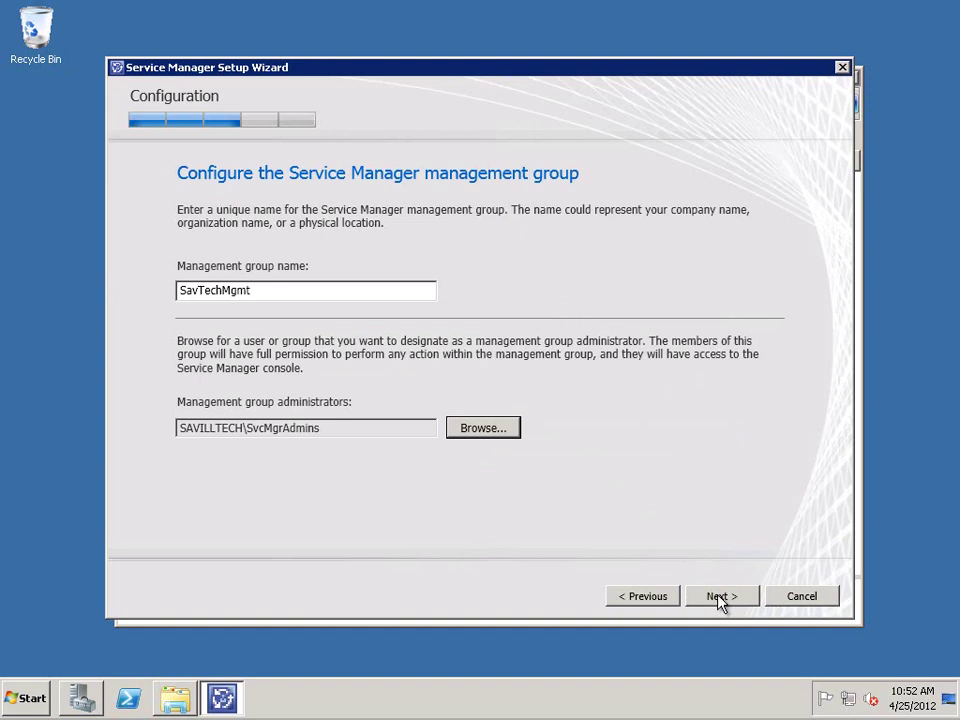
pyautogui.click(719, 600)
# Step: Enter the svcmgrservice account with its password and SAVILLTECH domain, then test the credentials
pyautogui.click(310, 335)
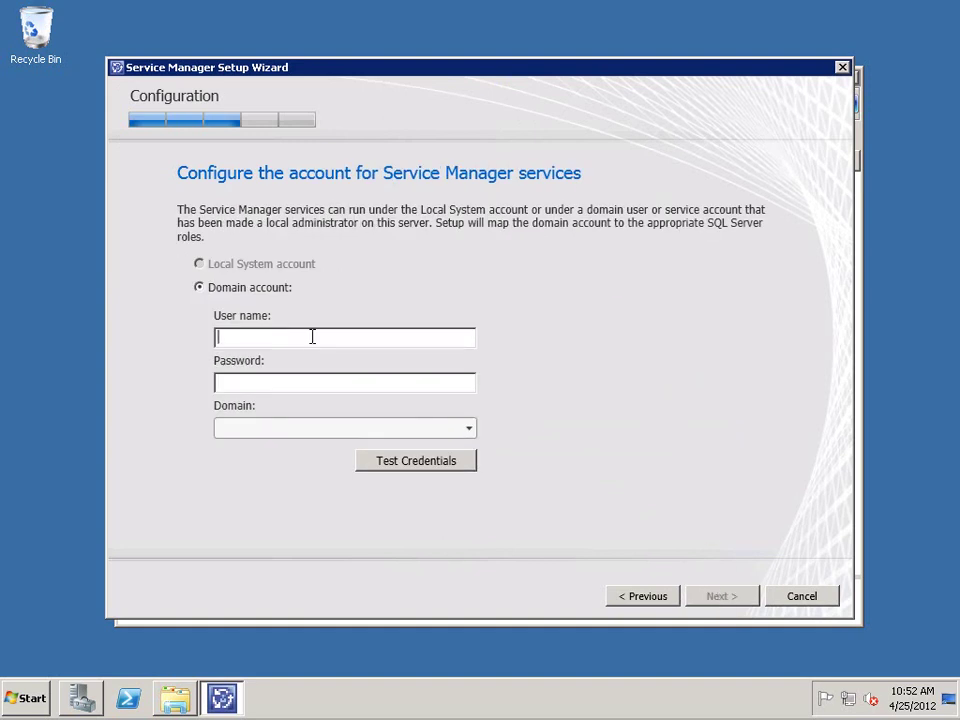
pyautogui.write('svcmgrservice')
pyautogui.press('Tab')
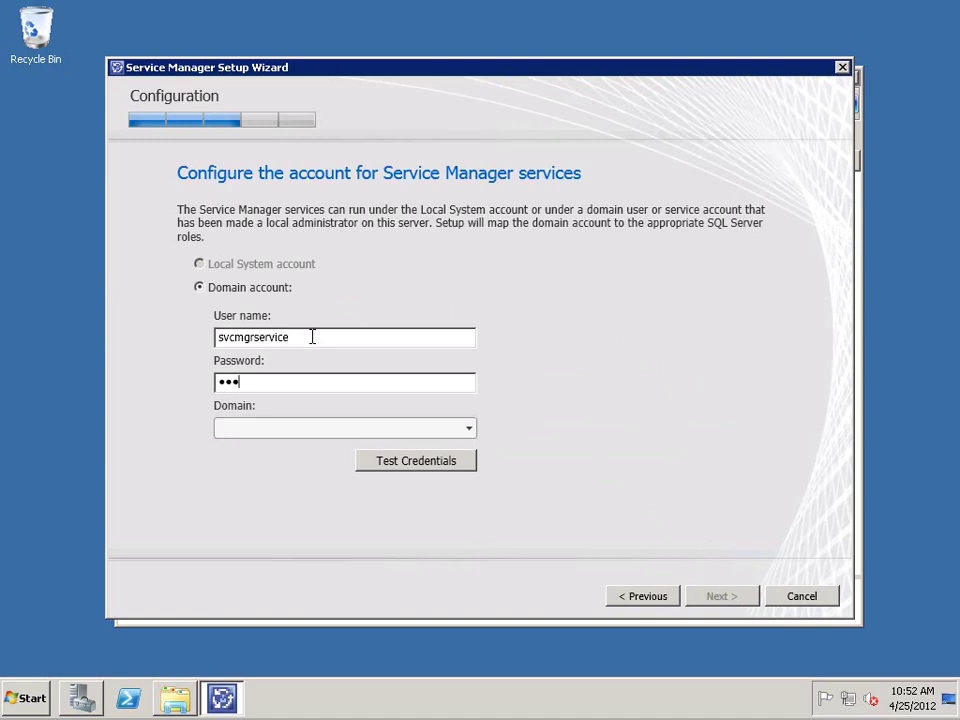
pyautogui.press('Tab')
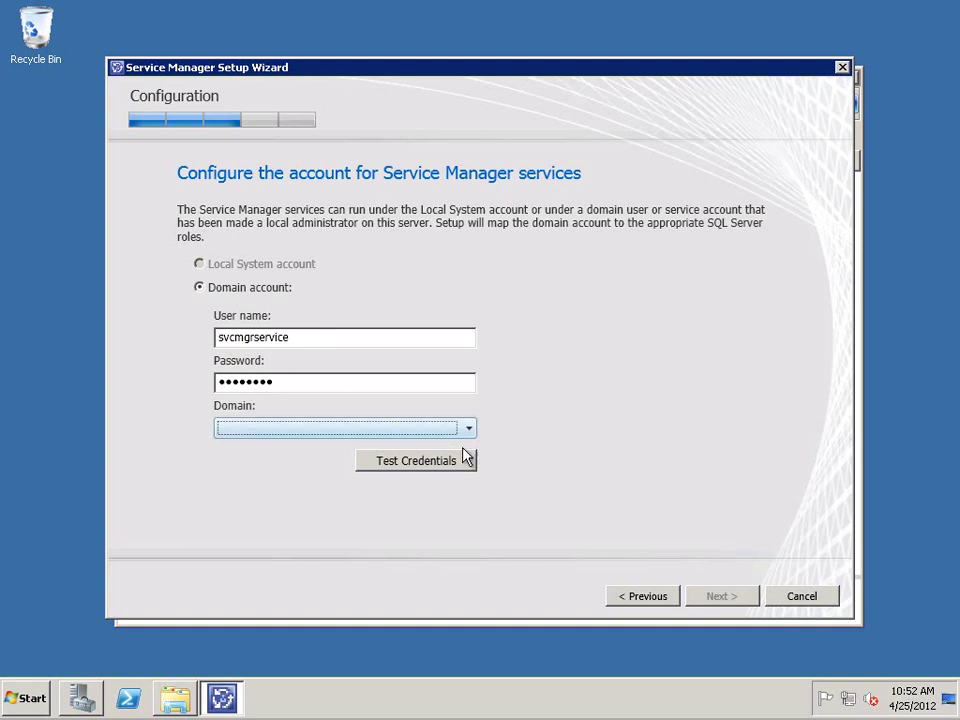
pyautogui.click(466, 432)
pyautogui.click(448, 445)
pyautogui.click(416, 462)
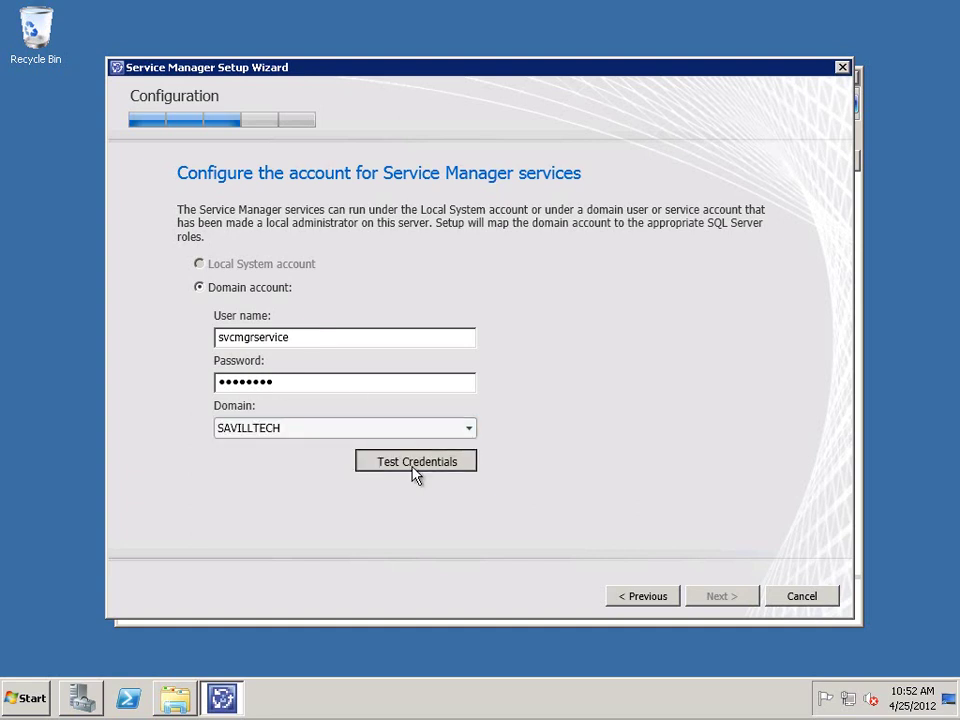
# Step: Retype the services account password and test the credentials again
pyautogui.doubleClick(310, 383)
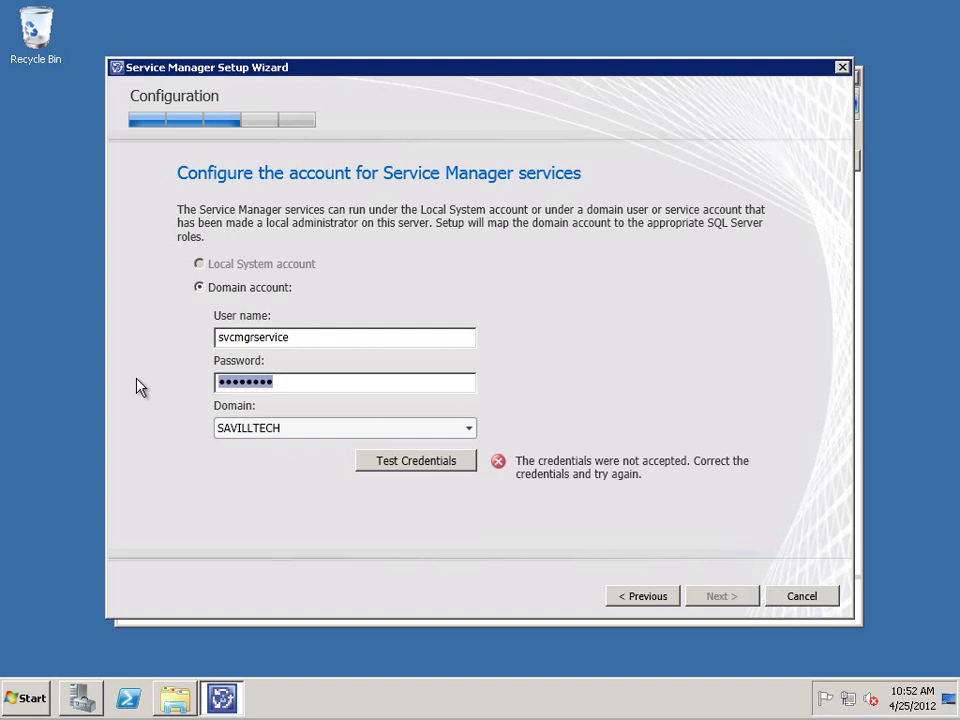
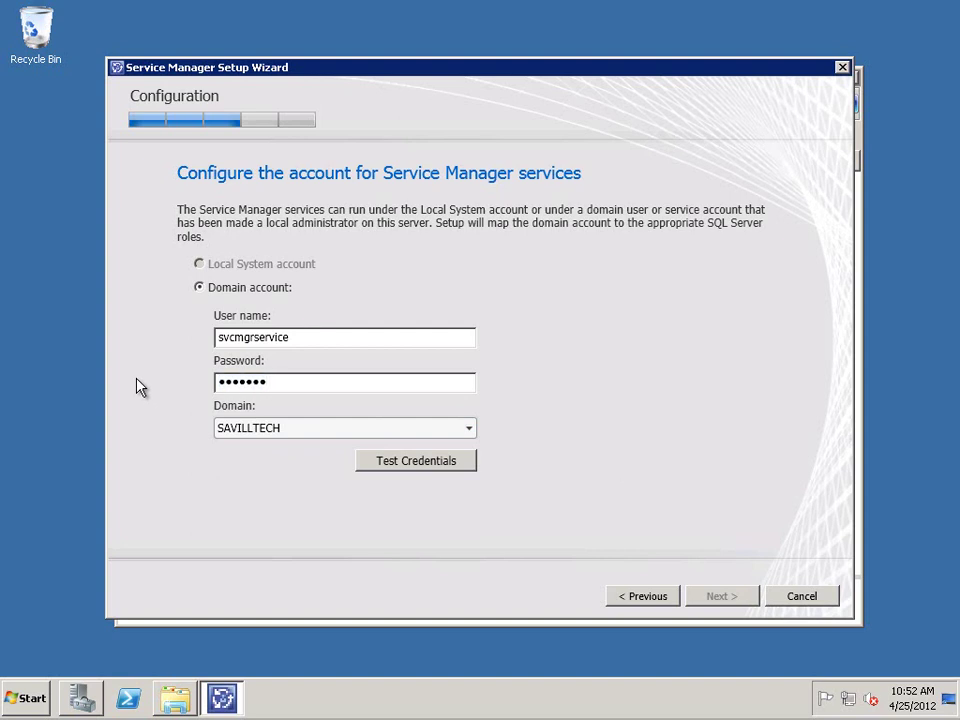
pyautogui.click(396, 466)
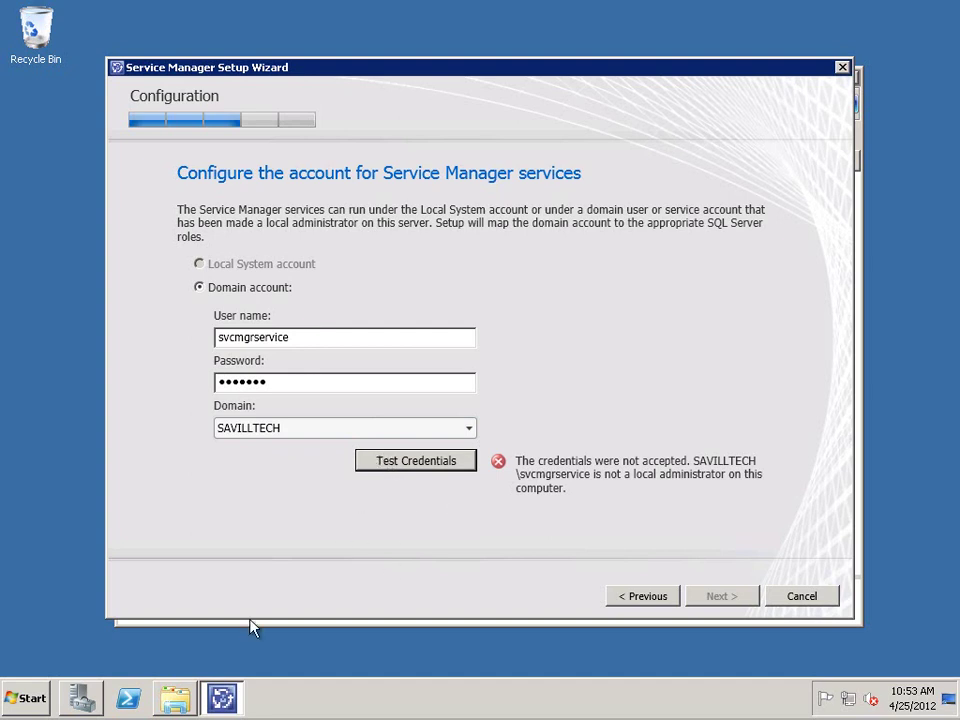
# Step: Open the local Administrators group's properties in Server Manager's Local Users and Groups
pyautogui.click(82, 700)
pyautogui.click(99, 256)
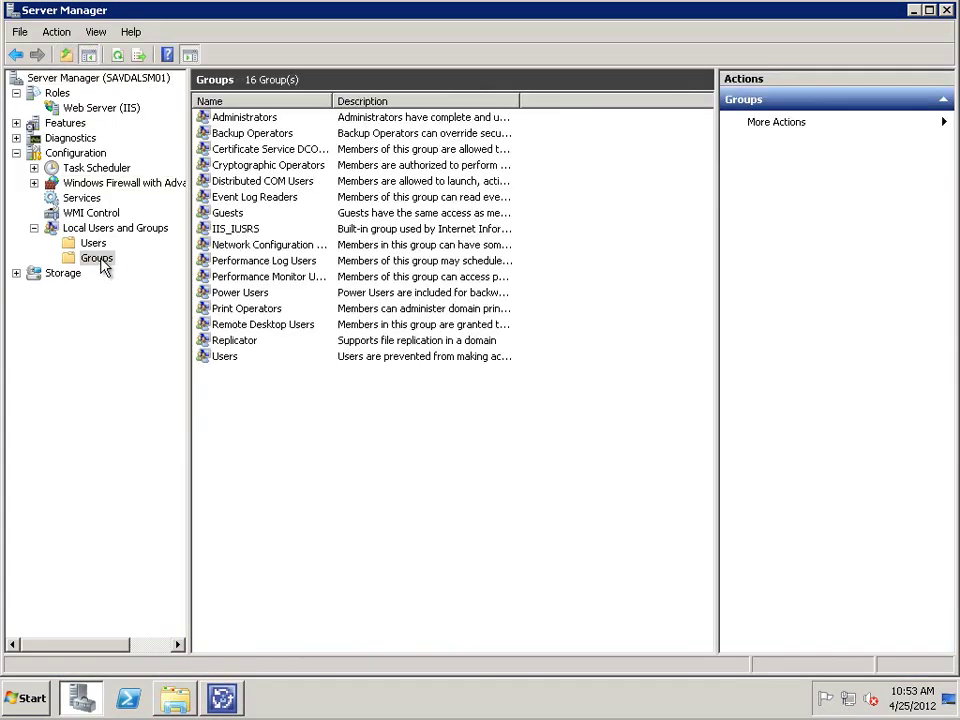
pyautogui.click(268, 120)
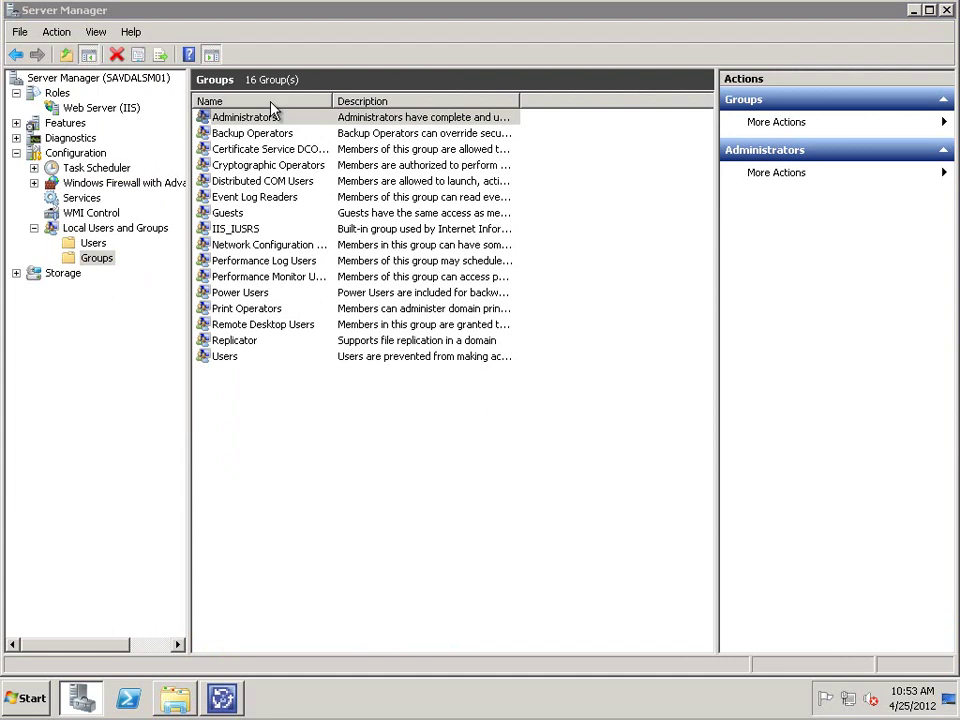
pyautogui.doubleClick(252, 119)
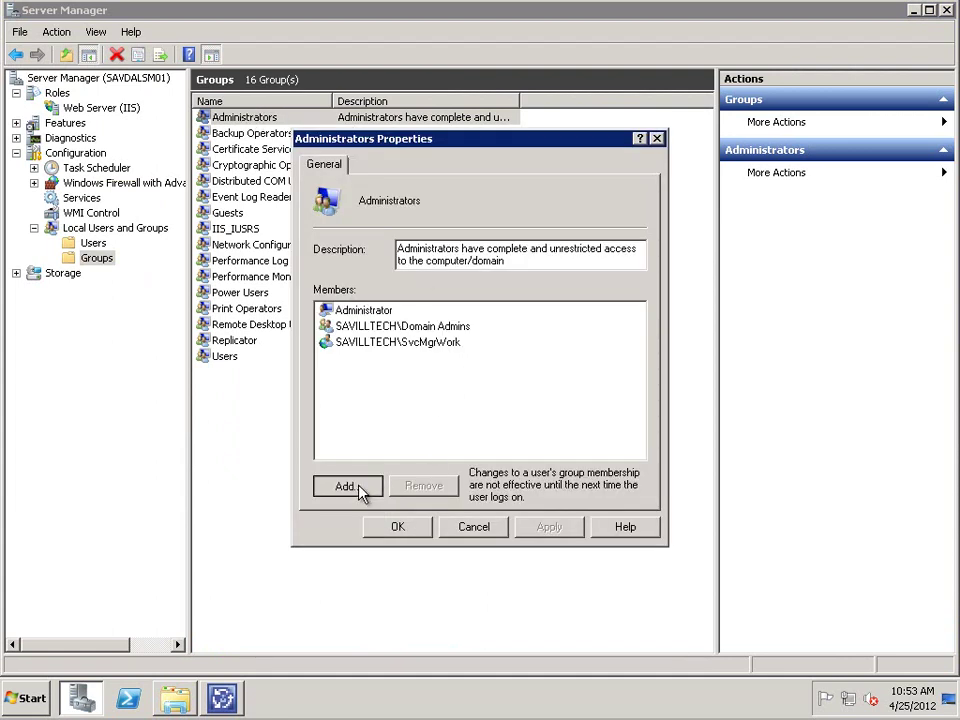
# Step: Add svcmgrservice as an Administrators member, apply it, and minimize Server Manager
pyautogui.click(364, 488)
pyautogui.write('svcmgrservice')
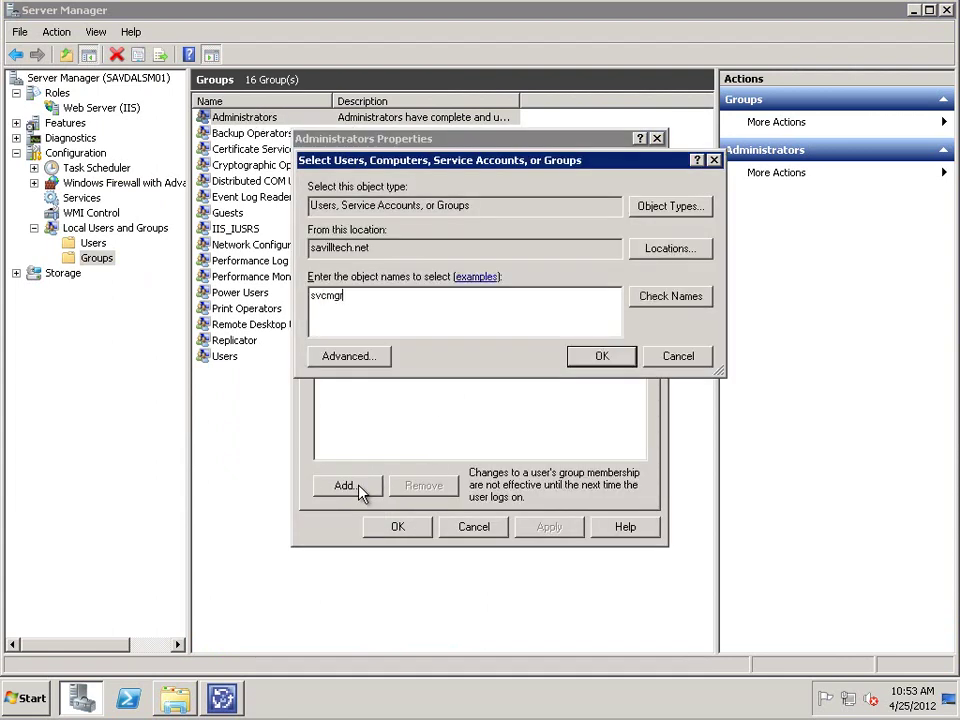
pyautogui.click(652, 298)
pyautogui.click(602, 356)
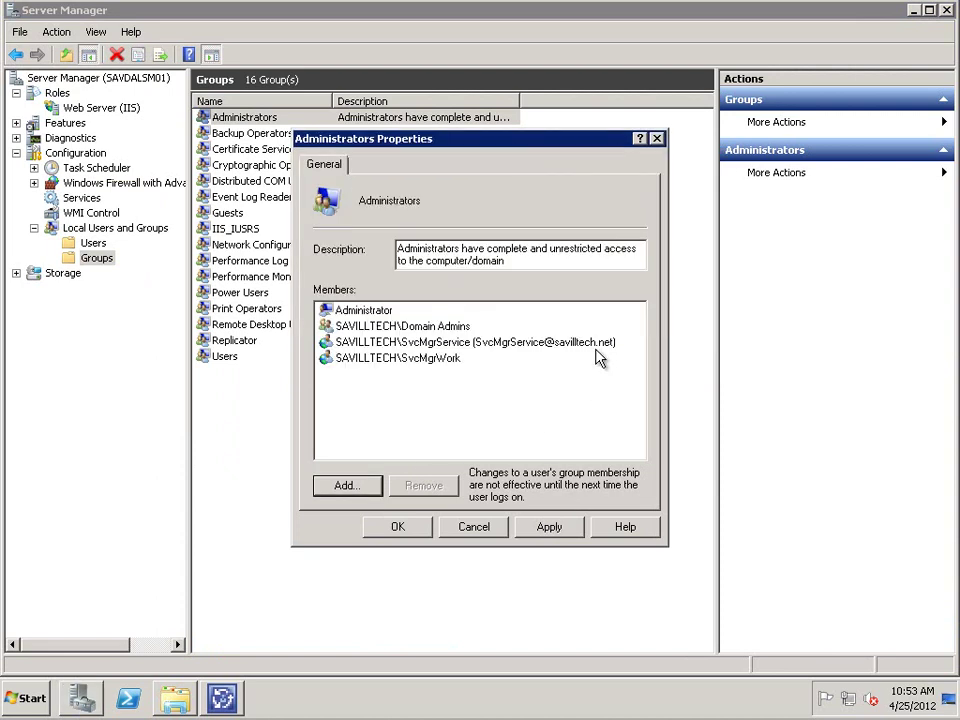
pyautogui.click(553, 527)
pyautogui.click(397, 532)
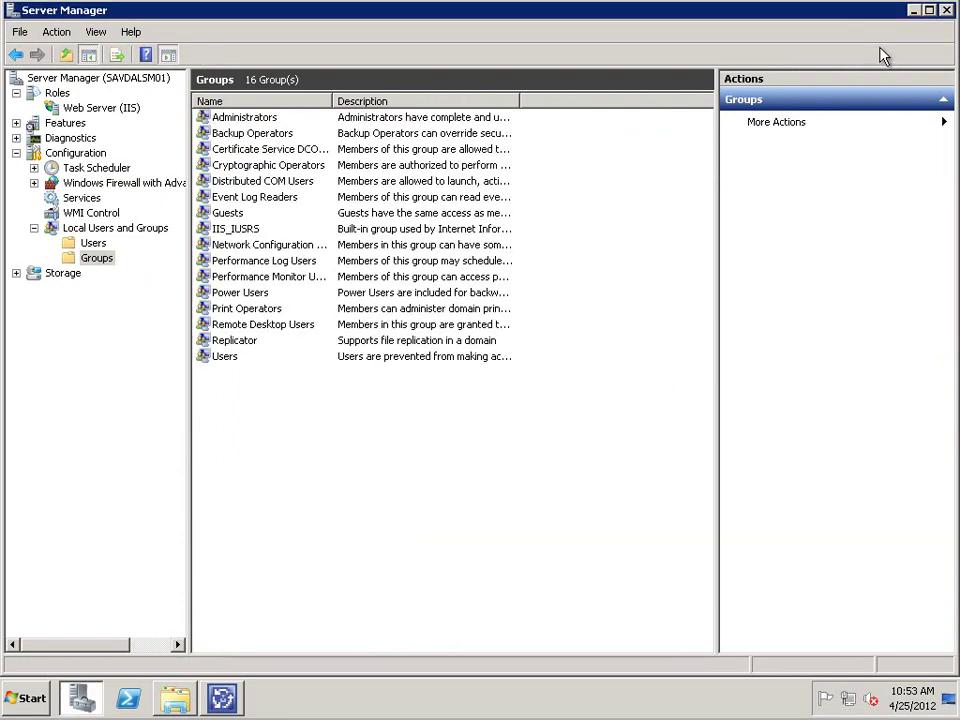
pyautogui.click(914, 10)
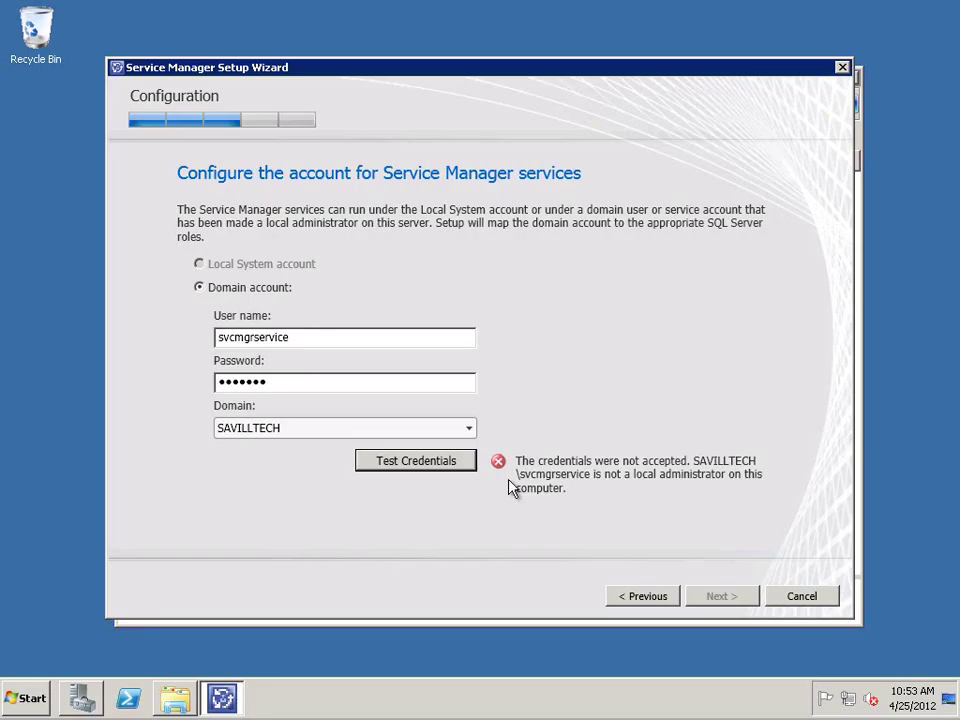
# Step: Pass the svcmgrservice test, then enter and verify SAVILLTECH svcmgrwork as the workflow account
pyautogui.click(437, 466)
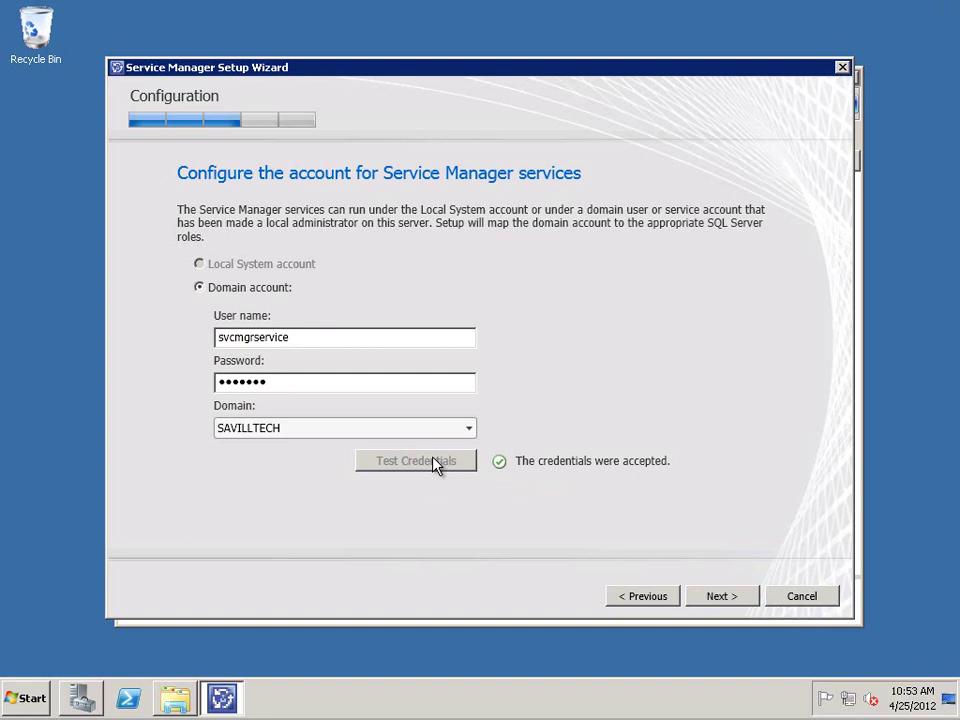
pyautogui.click(717, 598)
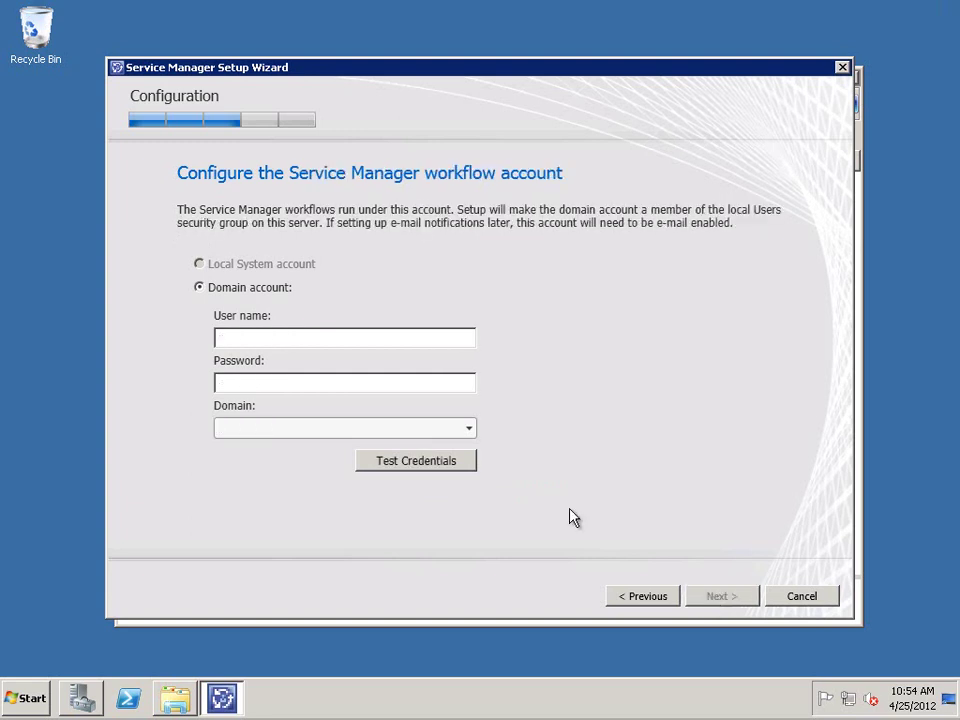
pyautogui.click(325, 339)
pyautogui.write('svcmgrwork')
pyautogui.press('Tab')
pyautogui.write('*******')
pyautogui.press('Tab')
pyautogui.press('Down')
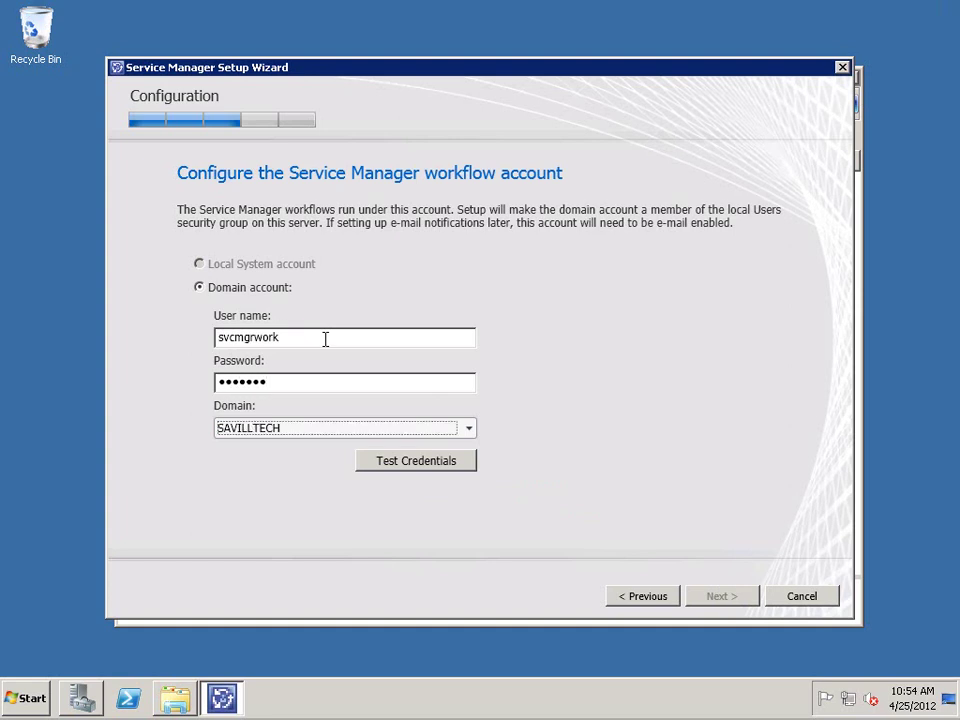
pyautogui.click(388, 468)
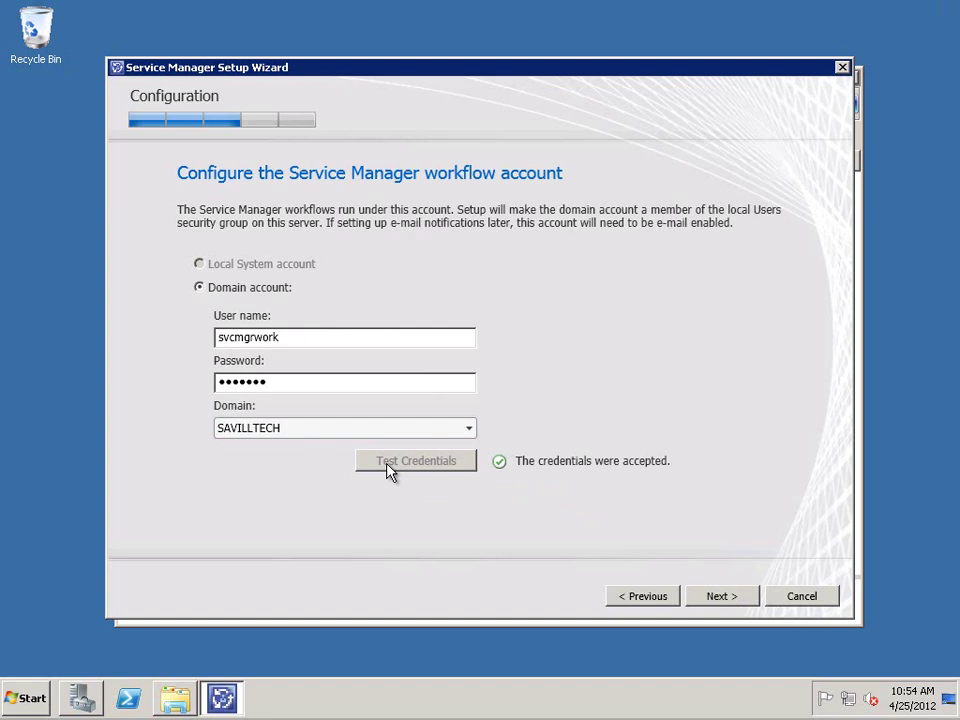
pyautogui.click(738, 598)
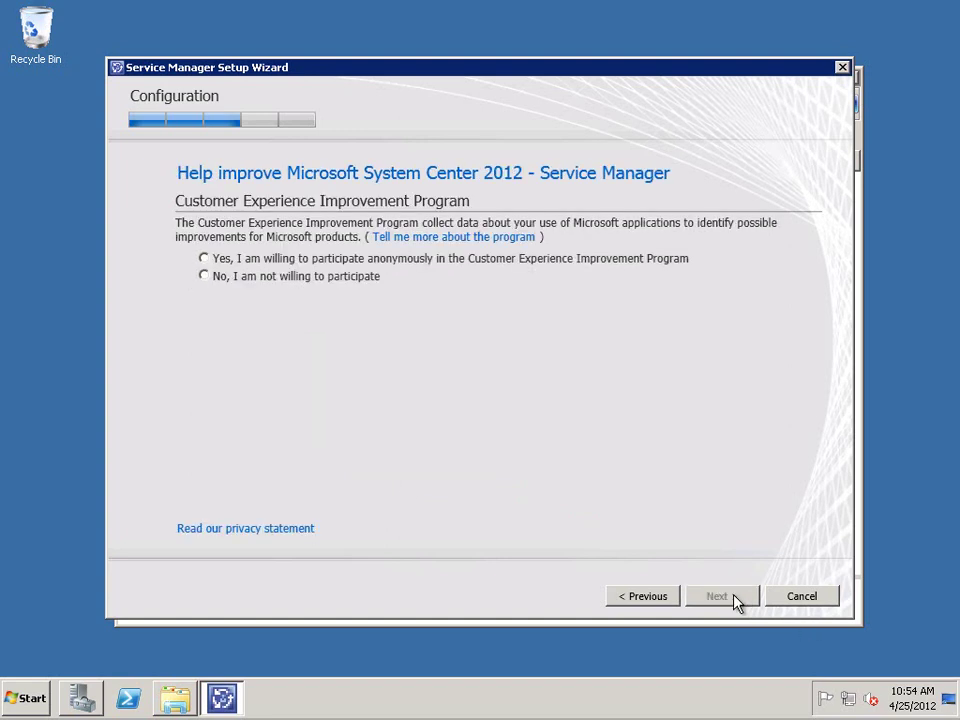
# Step: Choose not to join the Customer Experience Improvement Program and select Use Microsoft Update
pyautogui.click(206, 277)
pyautogui.click(720, 600)
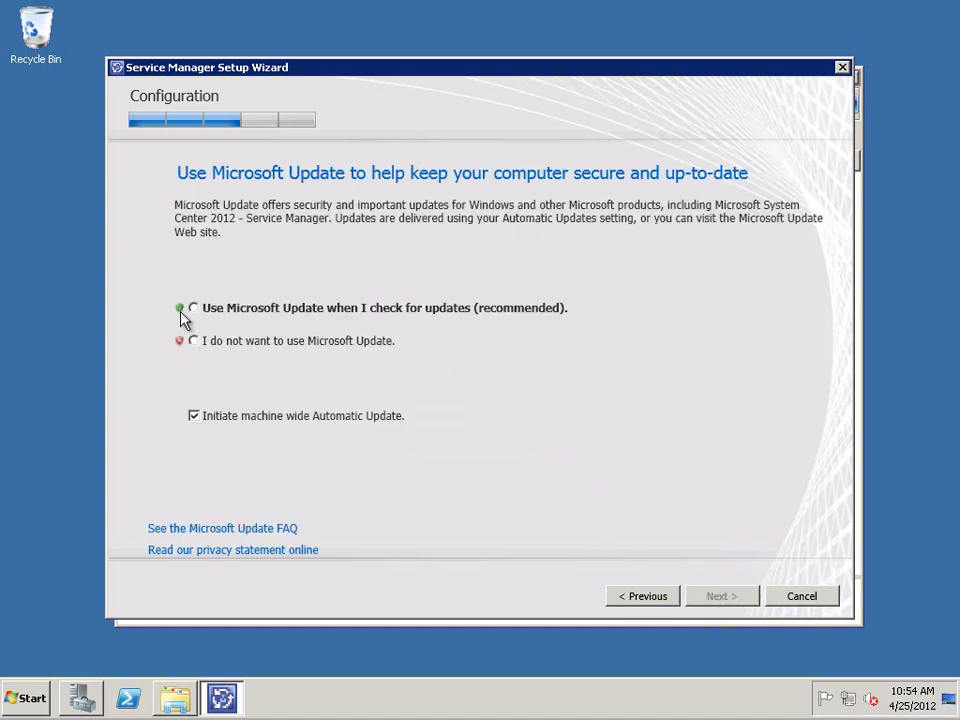
pyautogui.click(195, 310)
pyautogui.click(727, 603)
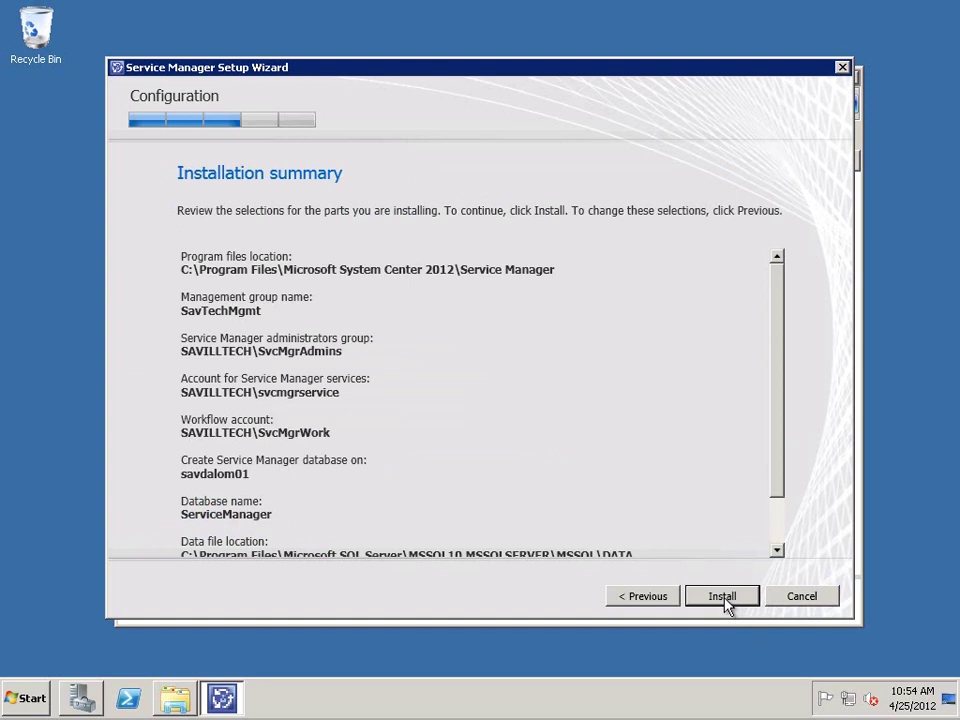
# Step: Install the Service Manager management server, then close setup with Encryption Backup left checked
pyautogui.scroll(-3, 782, 504)
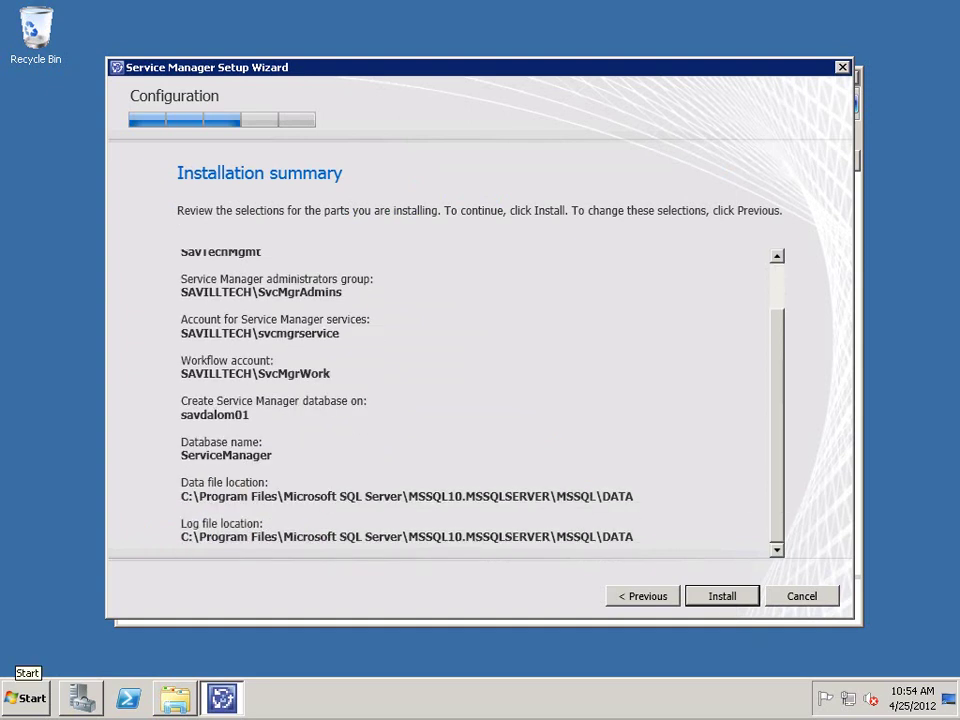
pyautogui.press('Return')
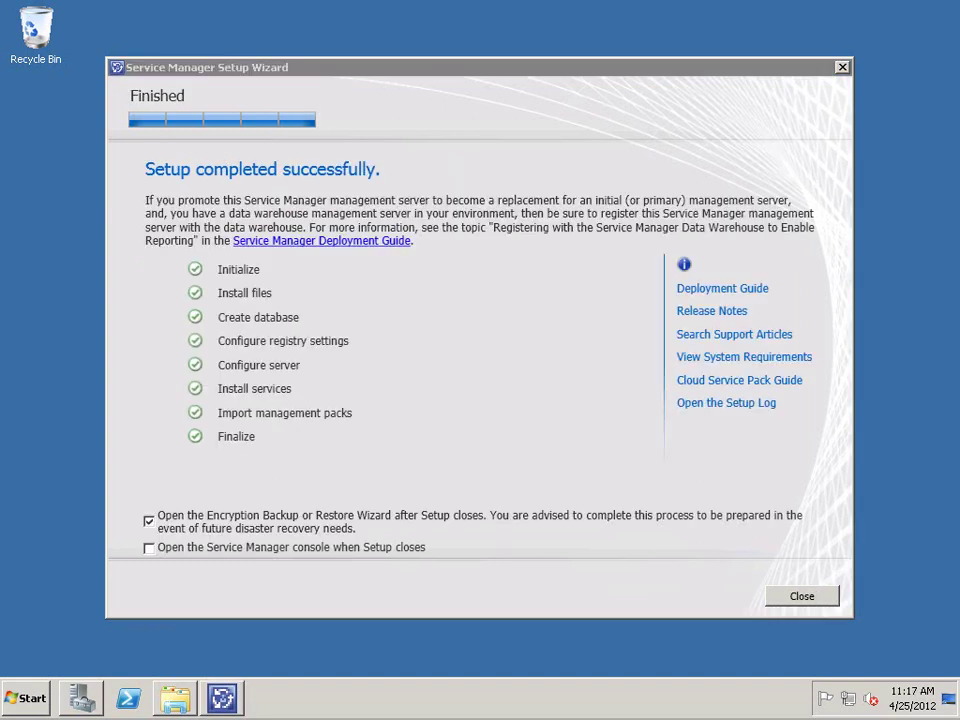
pyautogui.click(802, 596)
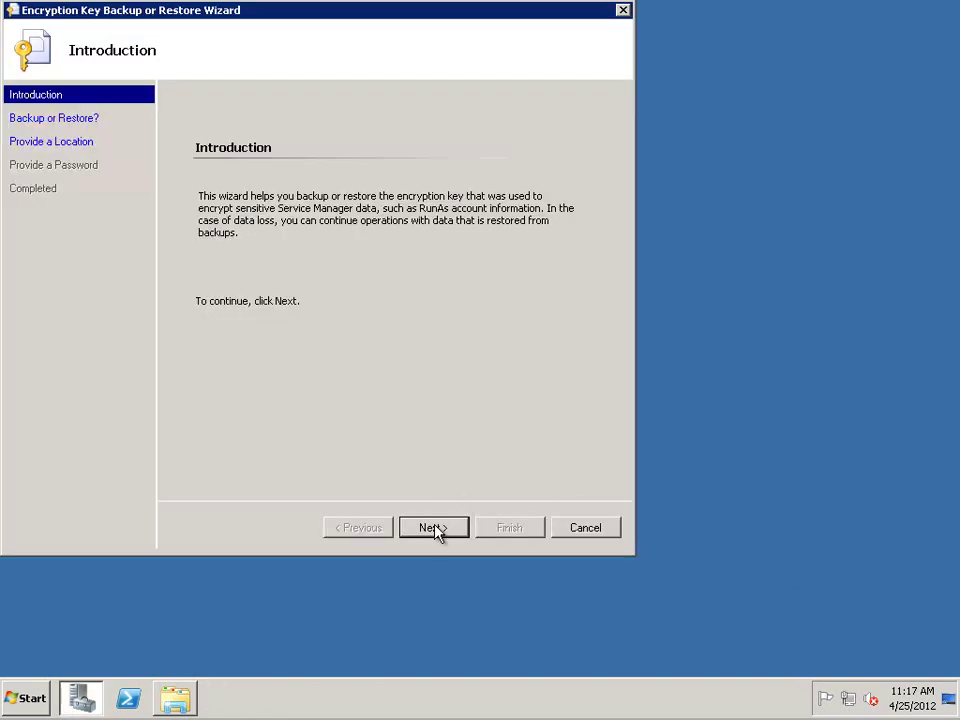
# Step: Set the encryption key backup path to \\savdalbfs08\software\scsm2012\key.bin
pyautogui.click(433, 528)
pyautogui.click(433, 528)
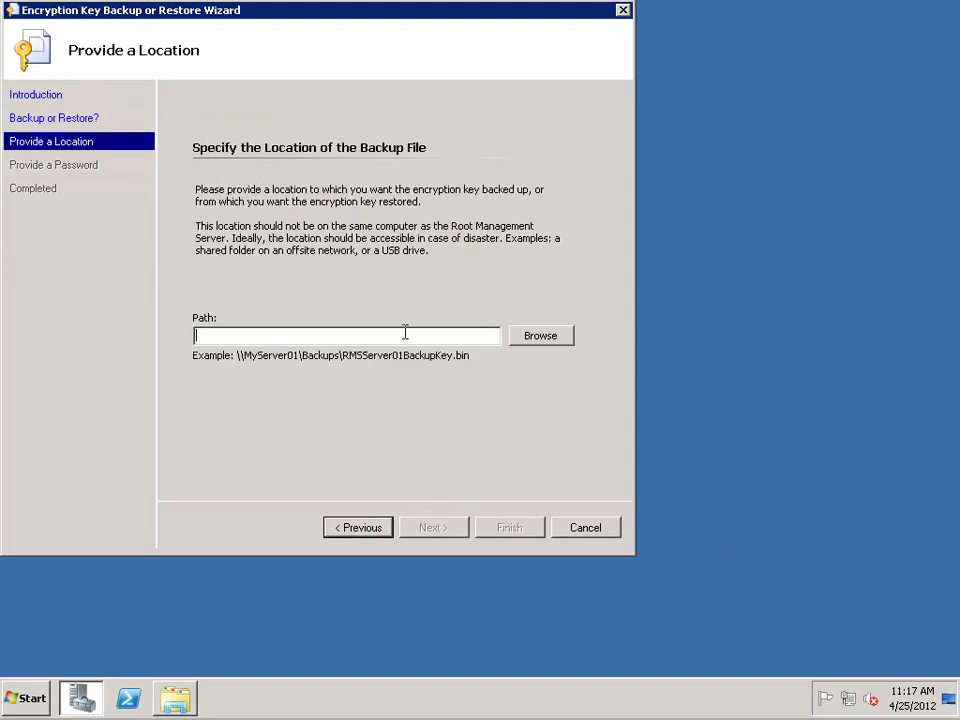
pyautogui.write('\\\\savdalbfs')
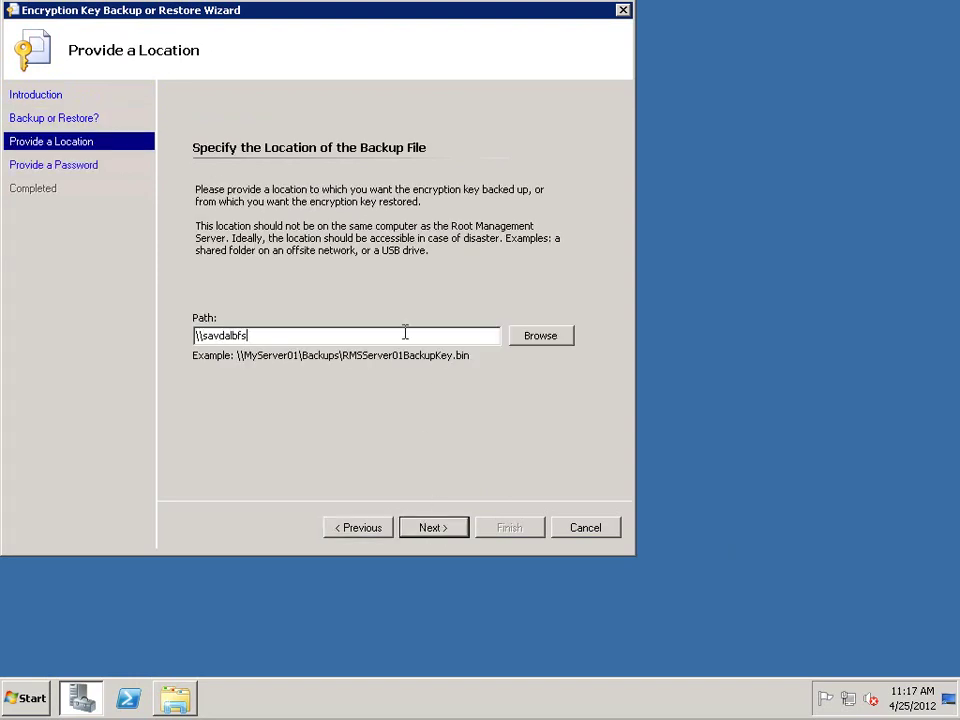
pyautogui.write('08\\software\\scsm2012')
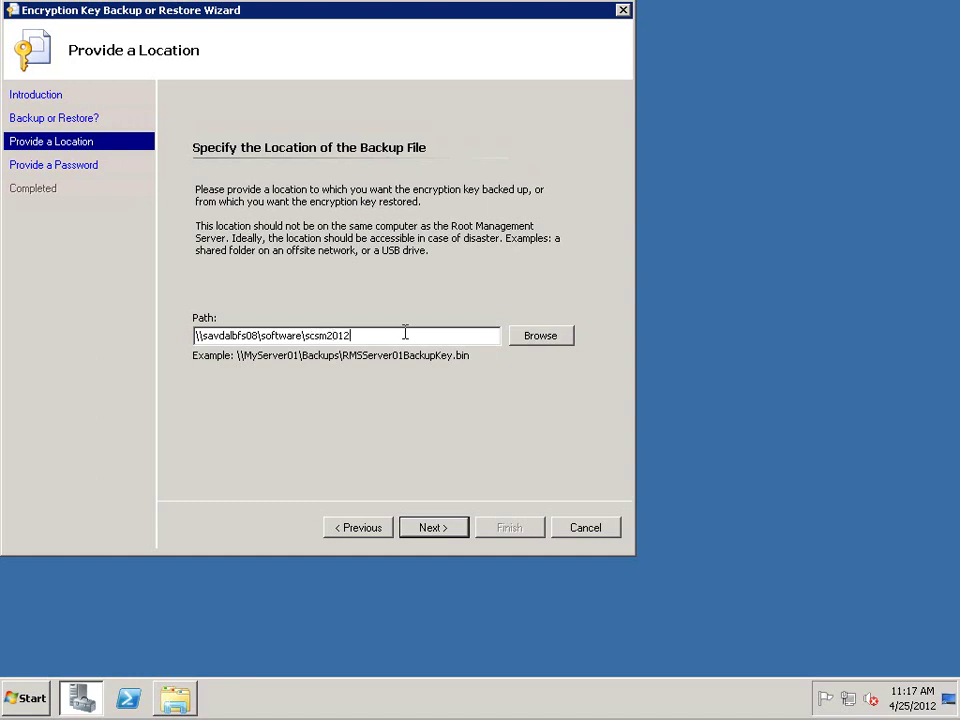
pyautogui.write('\\key.bin')
pyautogui.press('Return')
# Step: Protect the key backup with a confirmed password, run the backup, and close the wizard
pyautogui.write('********')
pyautogui.press('Tab')
pyautogui.write('********')
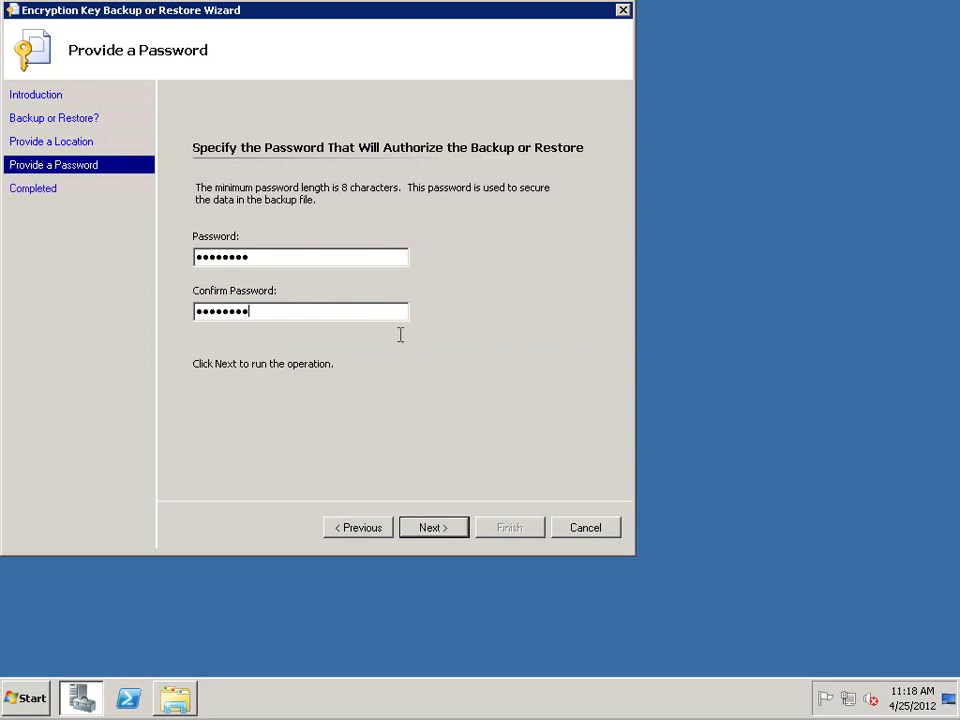
pyautogui.click(430, 527)
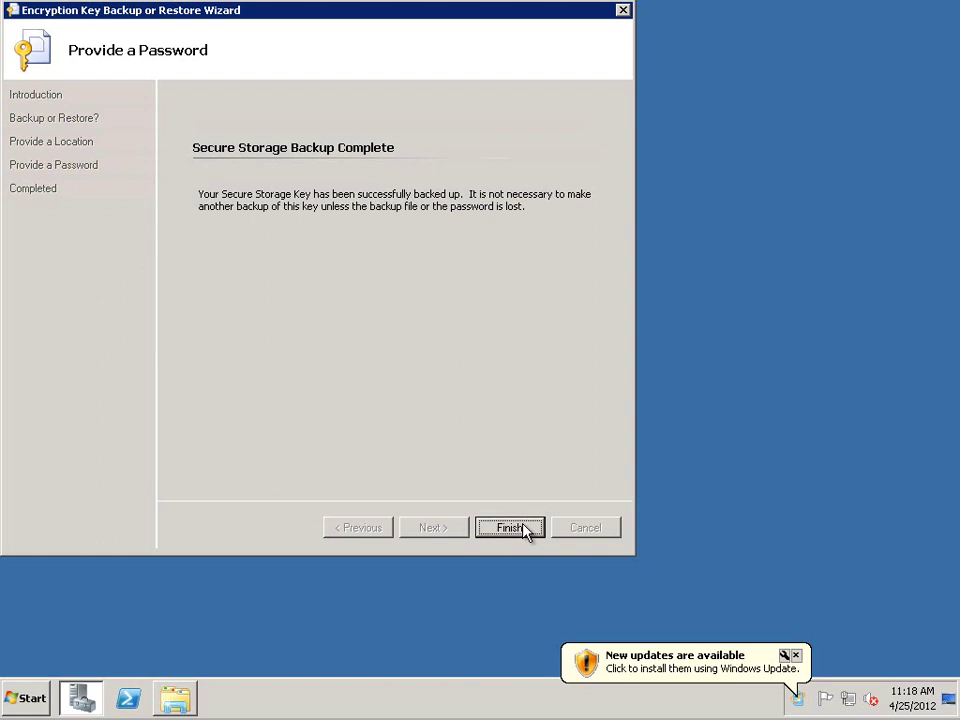
pyautogui.click(524, 530)
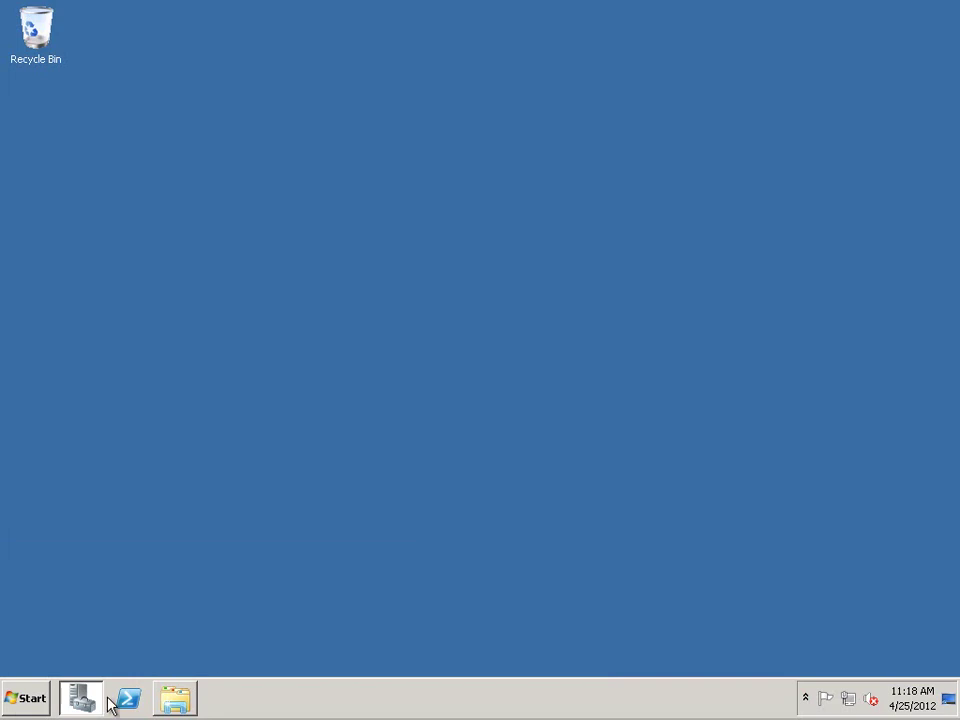
# Step: Launch Service Manager Console from the Start menu and connect to server SAVDALSM01
pyautogui.click(16, 705)
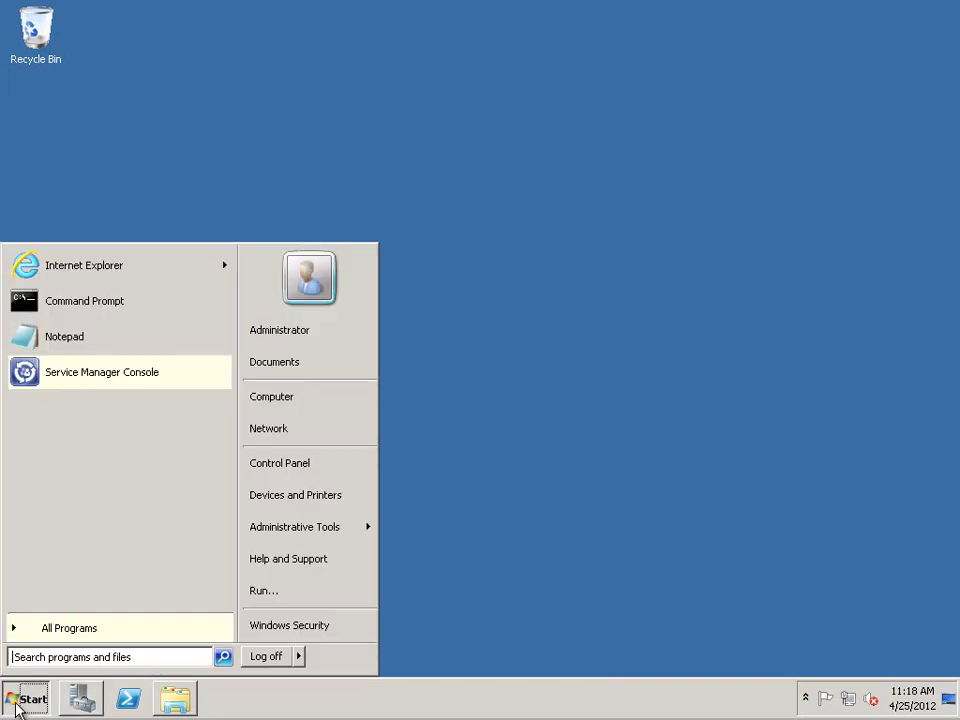
pyautogui.click(121, 379)
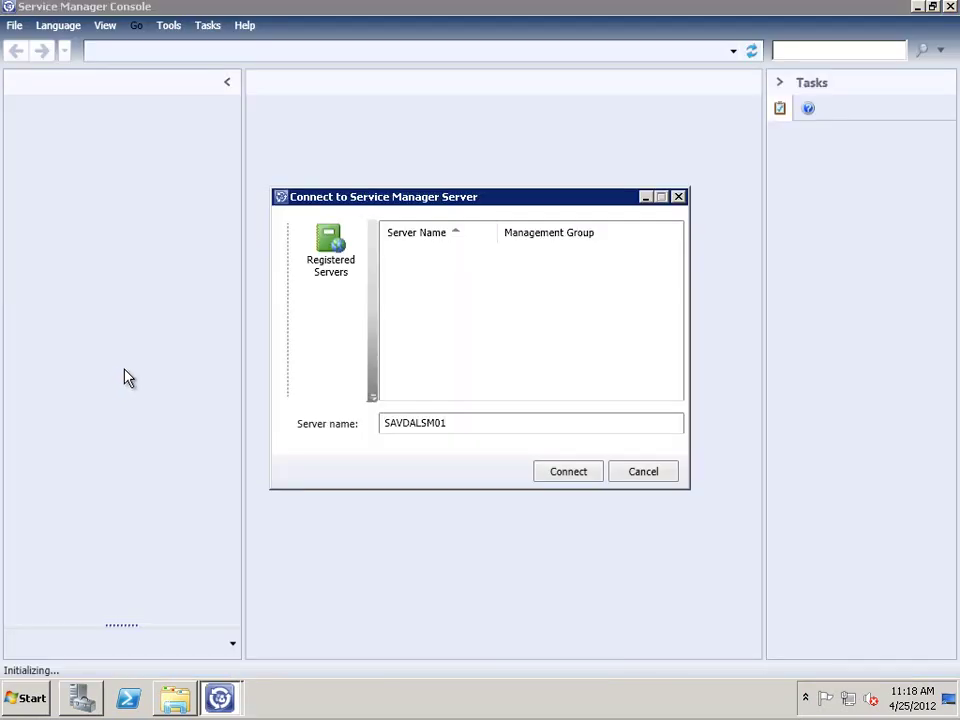
pyautogui.click(578, 475)
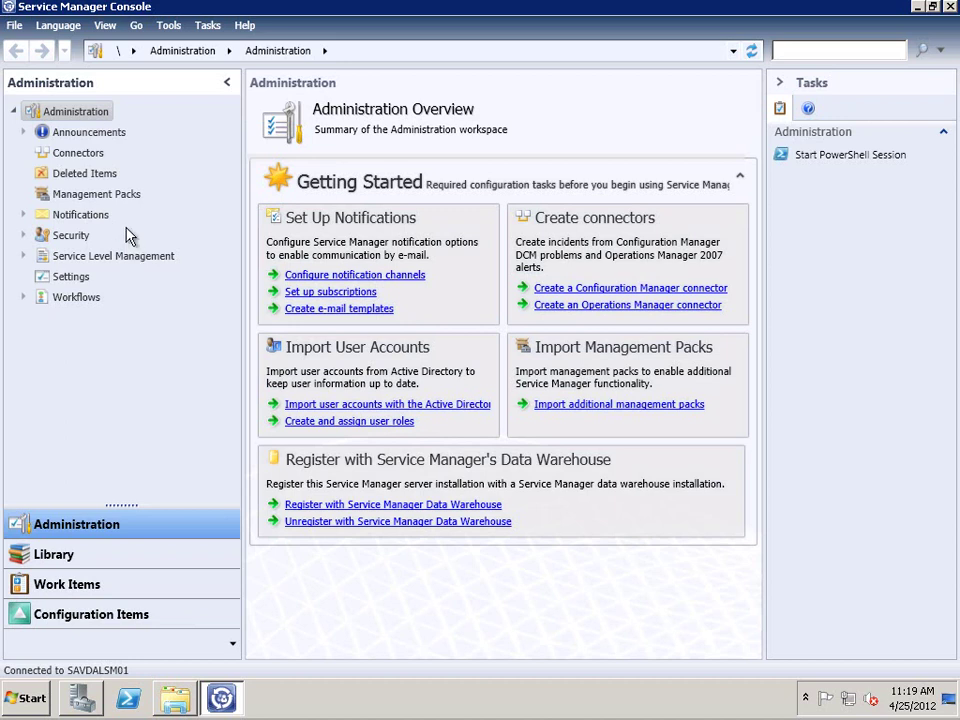
# Step: Browse the Announcements and Connectors lists, then return to the Administration overview
pyautogui.click(69, 136)
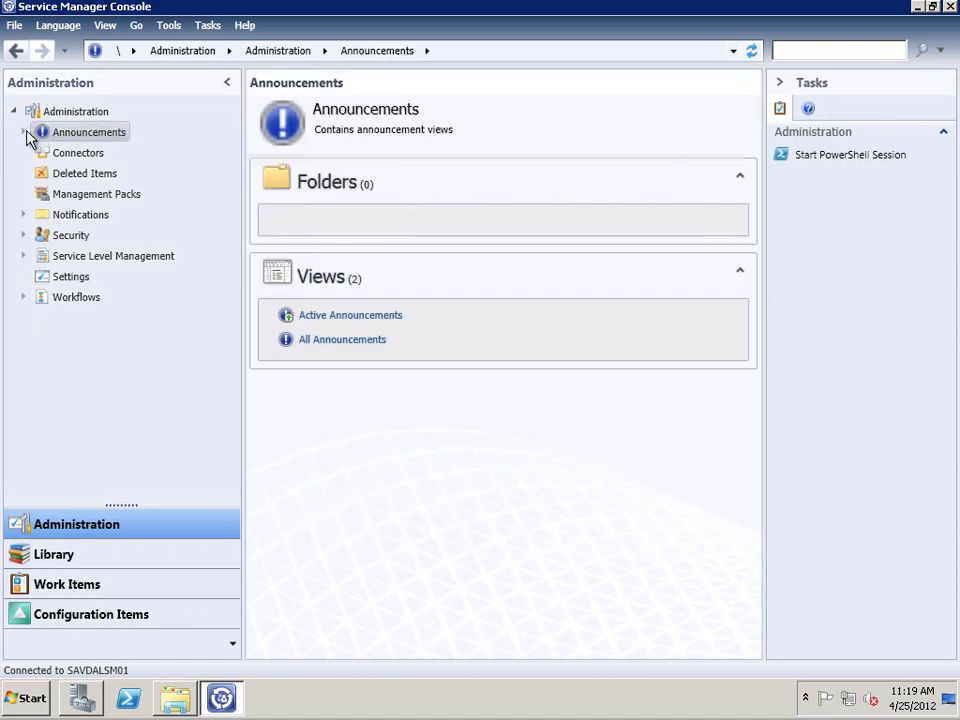
pyautogui.click(74, 158)
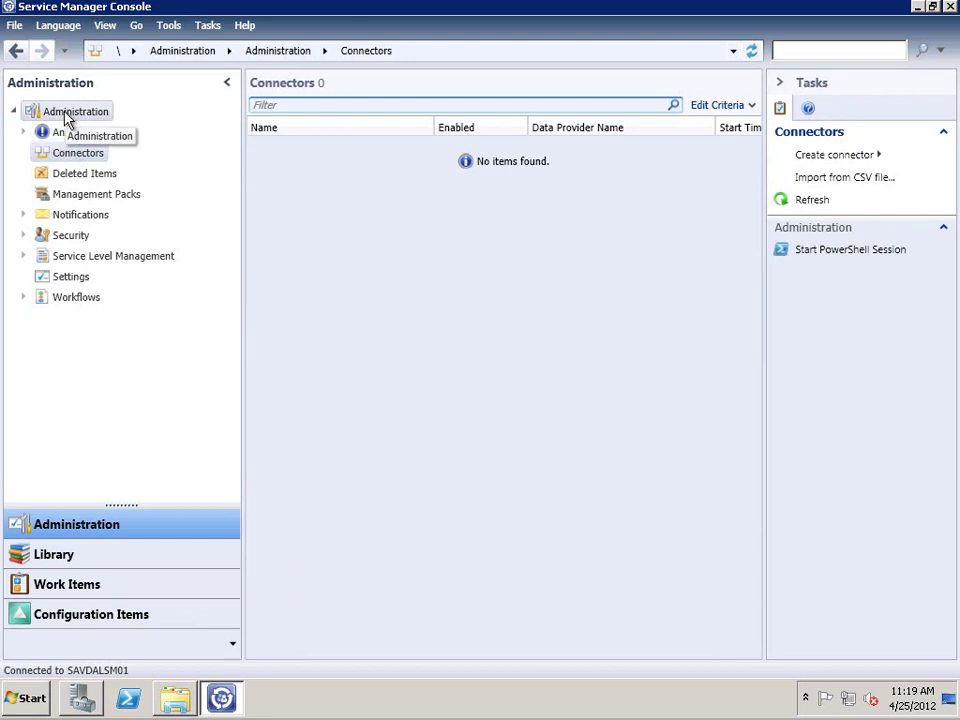
pyautogui.click(66, 116)
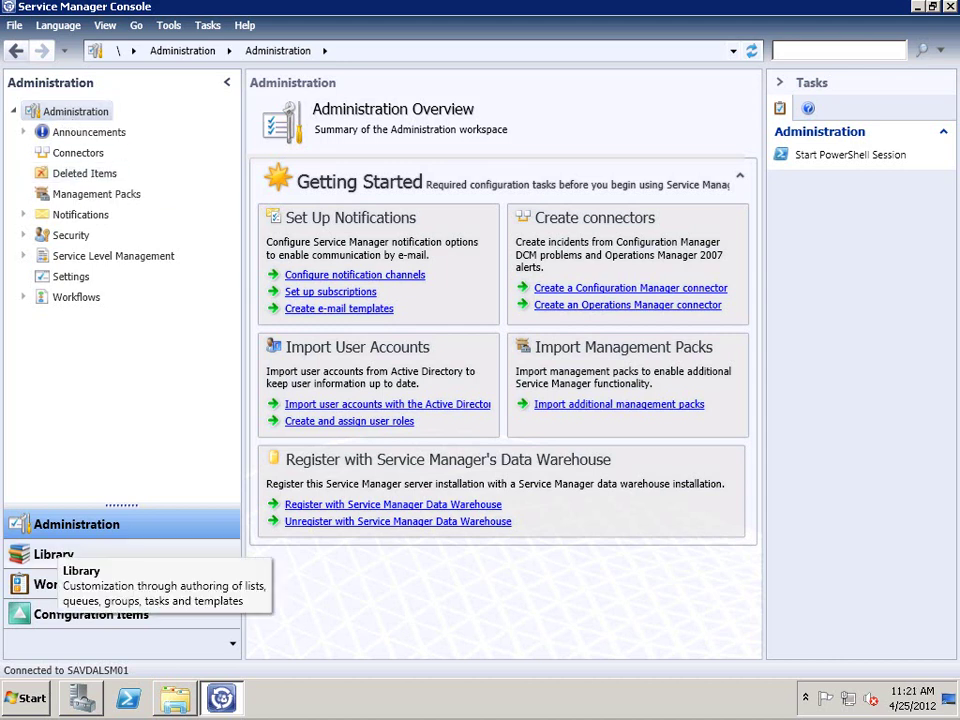
# Step: Open the SharePoint 2010 Foundation folder under Dependencies and launch the SharePointFoundation installer
pyautogui.click(172, 703)
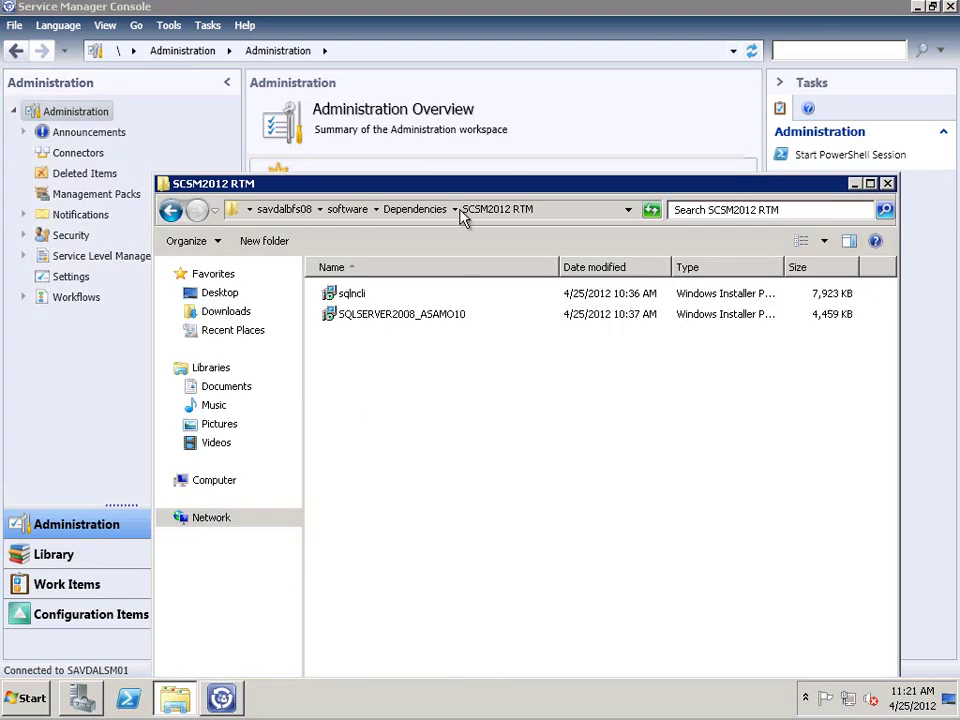
pyautogui.click(414, 209)
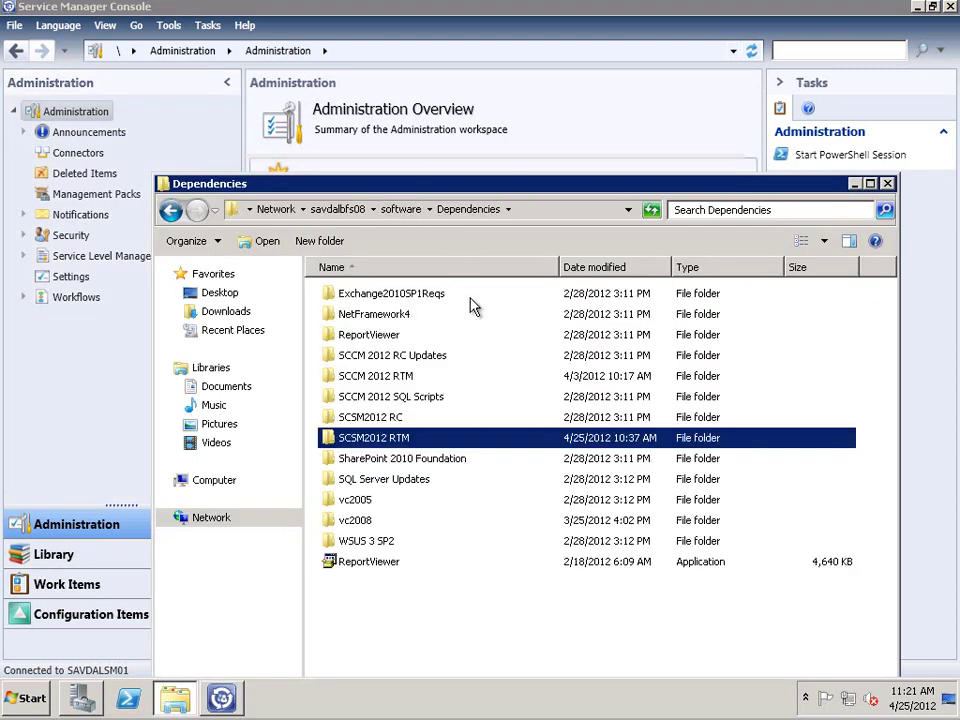
pyautogui.doubleClick(405, 458)
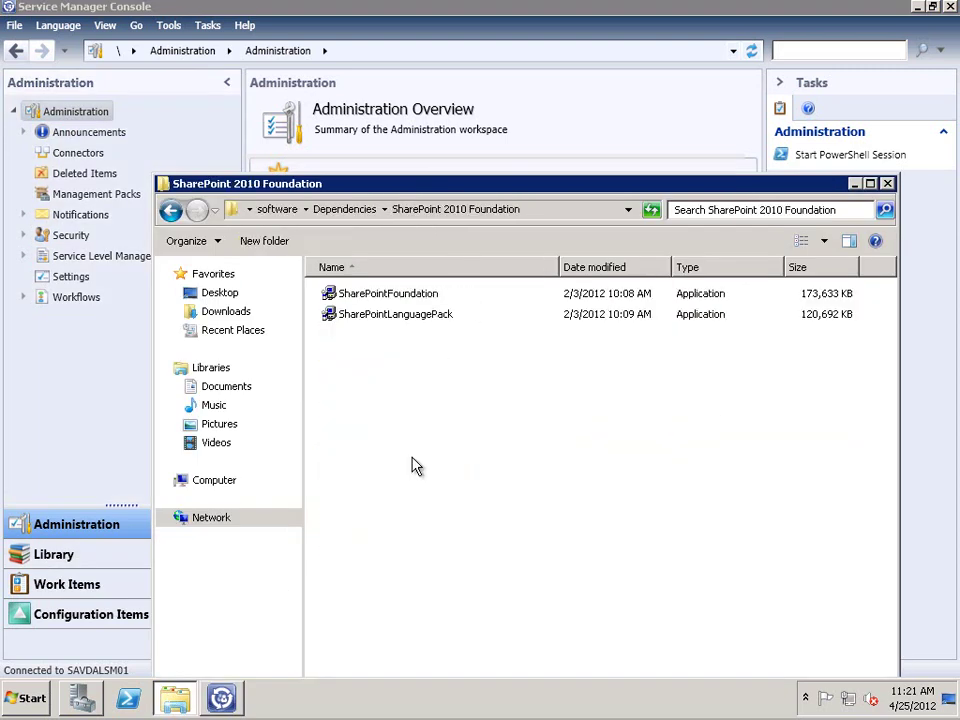
pyautogui.click(421, 298)
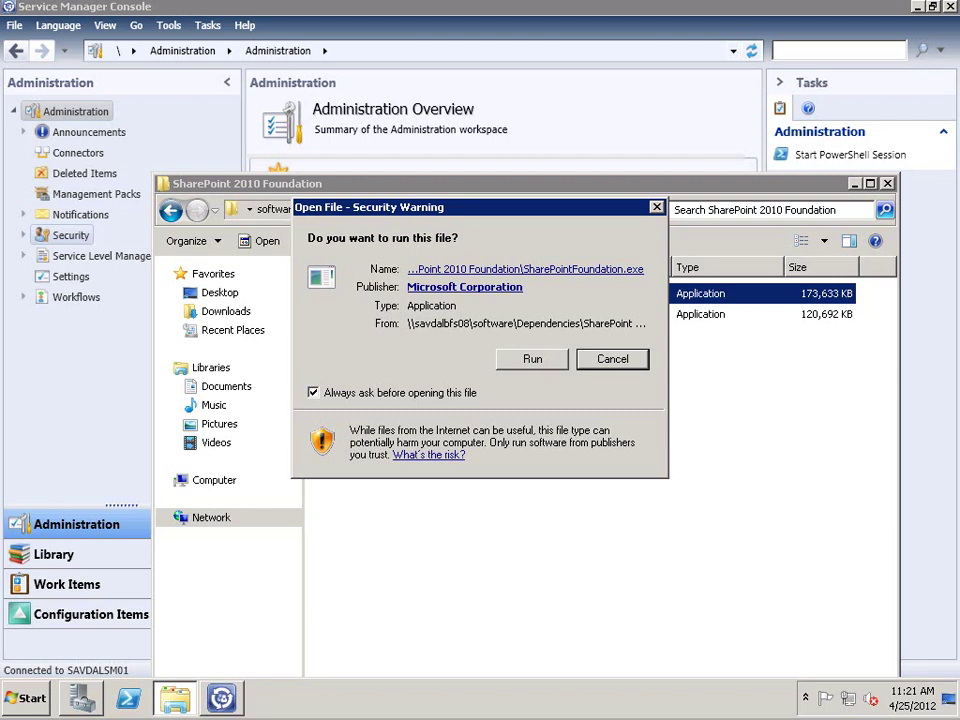
# Step: Allow the SharePoint installer to run and choose Install software prerequisites
pyautogui.click(528, 361)
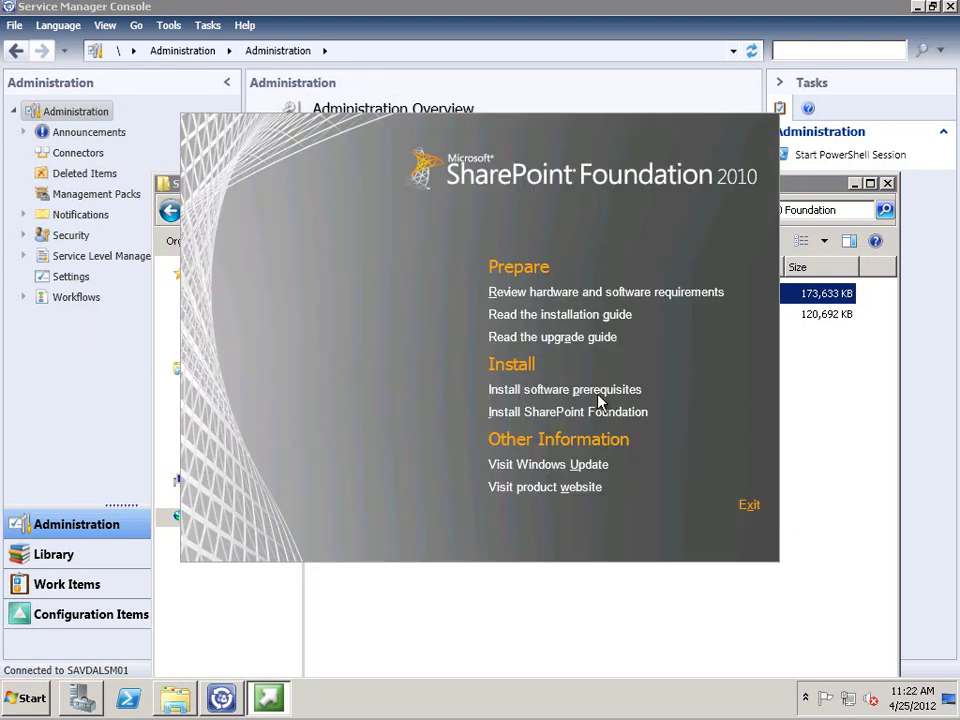
pyautogui.click(585, 390)
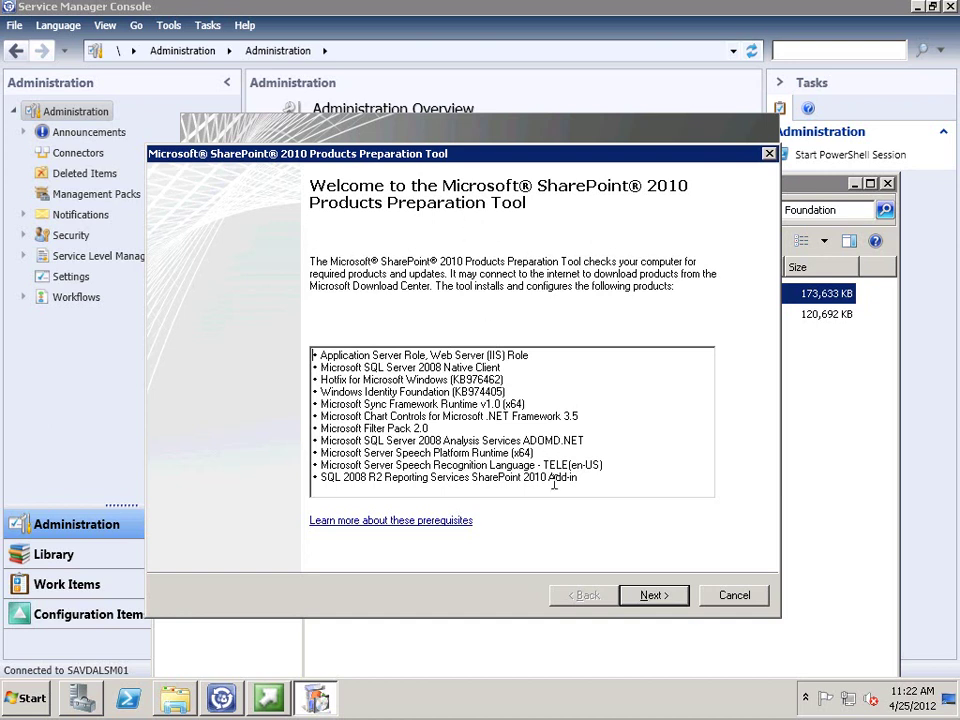
# Step: Accept the license and run the prerequisite install; it fails on Filter Pack 2.0, so view the log
pyautogui.click(653, 597)
pyautogui.click(249, 553)
pyautogui.click(650, 598)
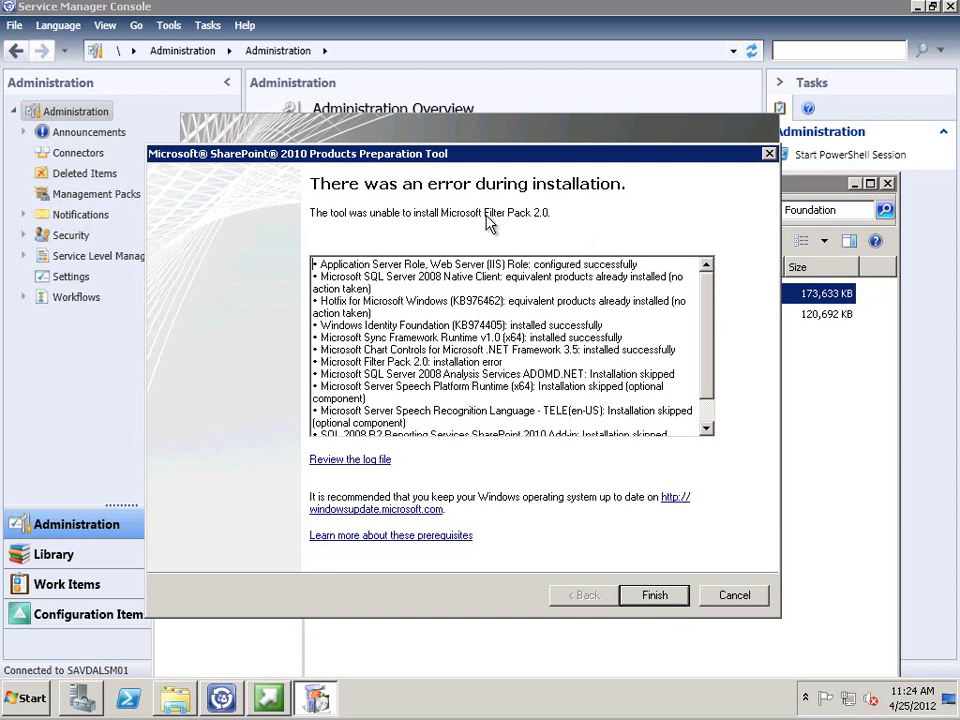
pyautogui.moveTo(707, 321); pyautogui.dragTo(708, 414)
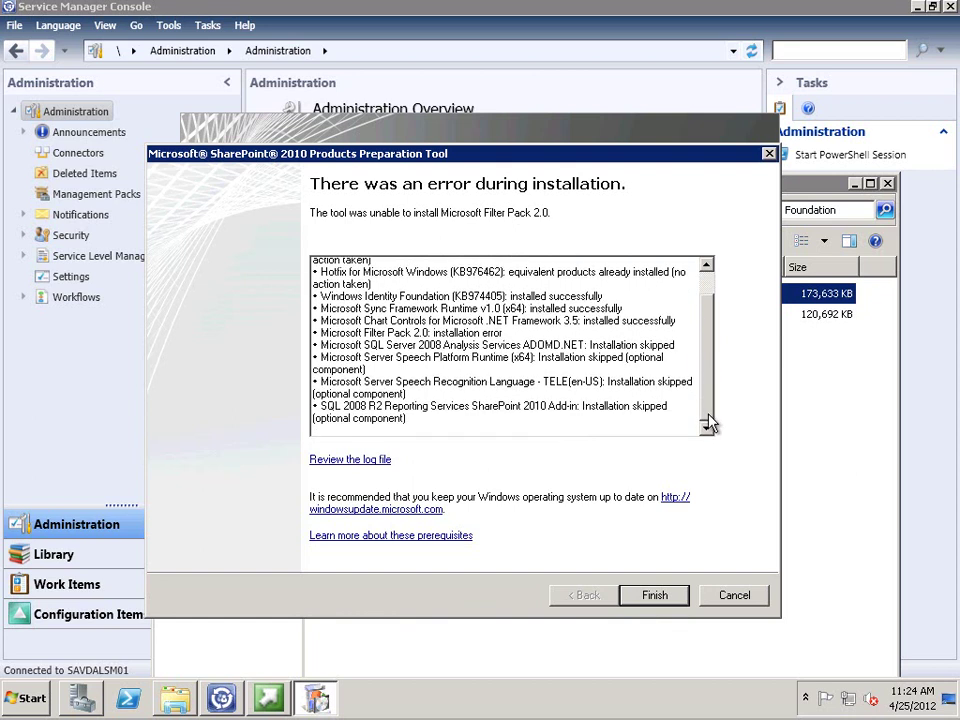
pyautogui.click(350, 460)
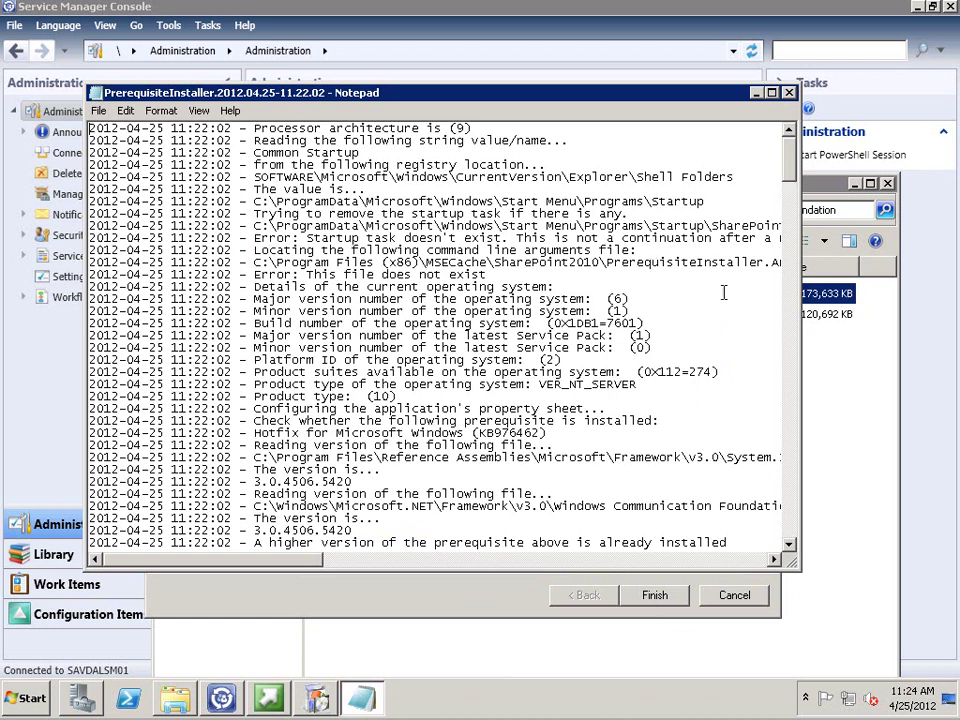
# Step: Scroll through the PrerequisiteInstaller log, then close Notepad and finish the failed Preparation Tool
pyautogui.click(786, 336)
pyautogui.moveTo(786, 336); pyautogui.dragTo(769, 553)
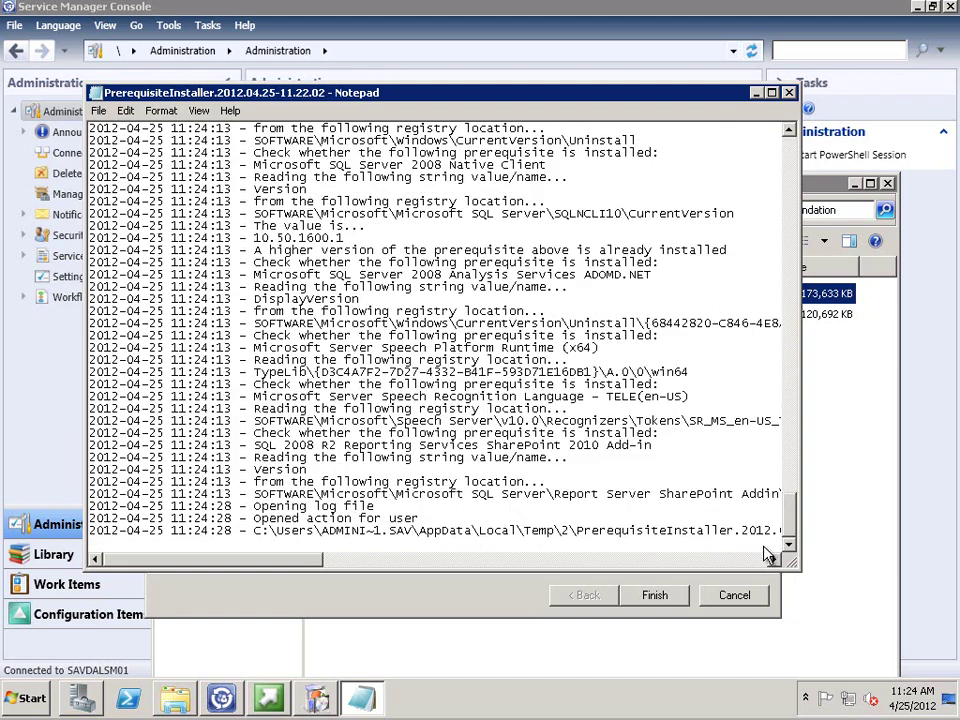
pyautogui.click(790, 94)
pyautogui.click(652, 596)
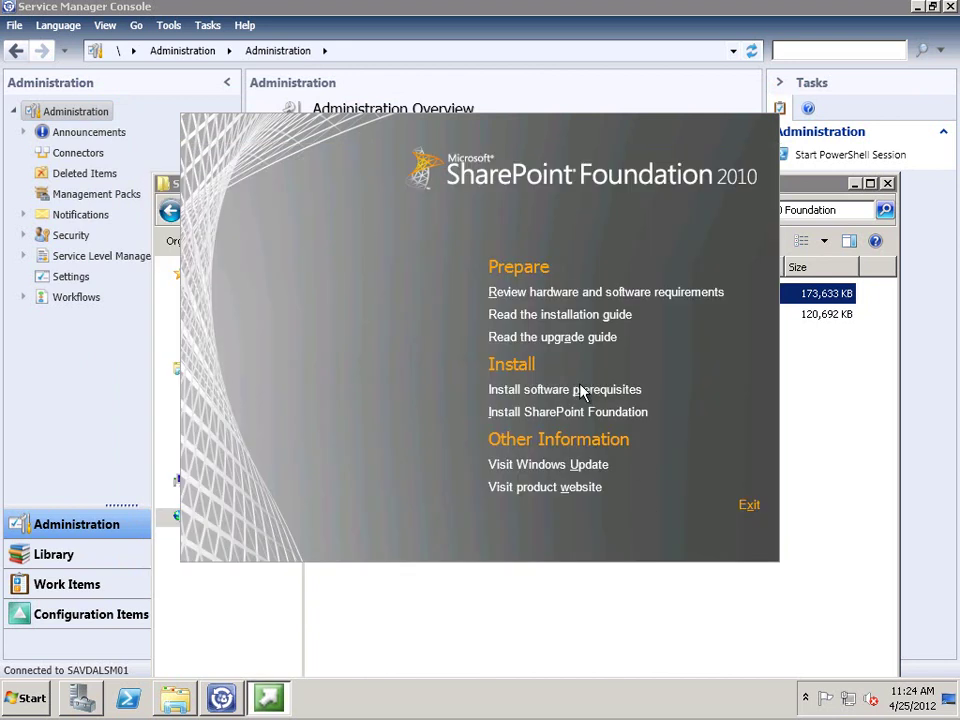
# Step: Rerun the Preparation Tool with the license accepted until all prerequisites, including Filter Pack 2.0, install
pyautogui.click(576, 396)
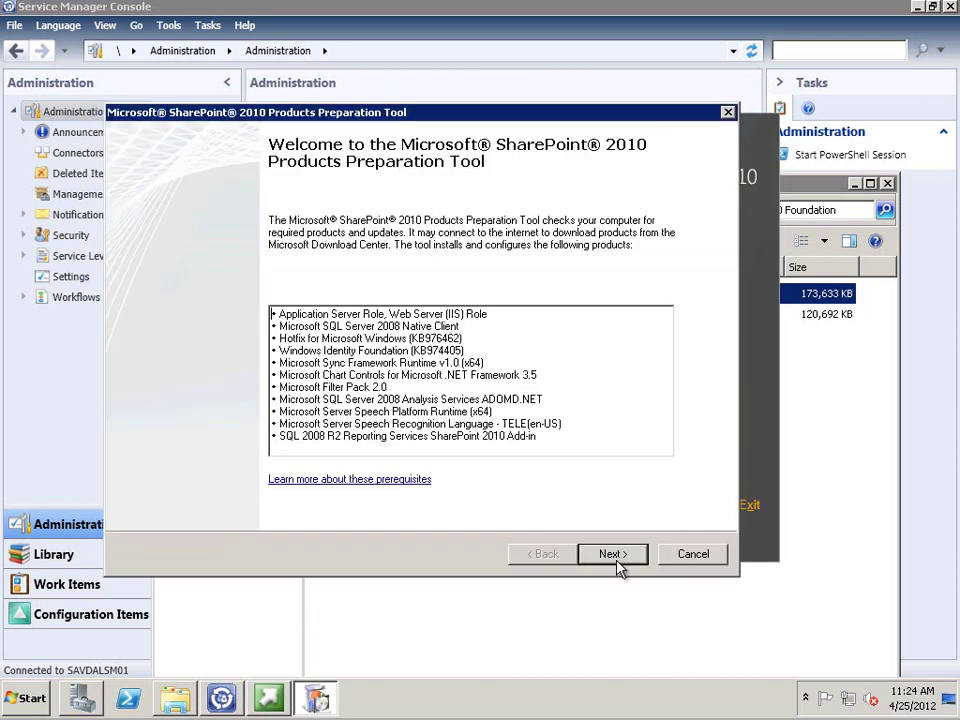
pyautogui.click(616, 561)
pyautogui.click(321, 510)
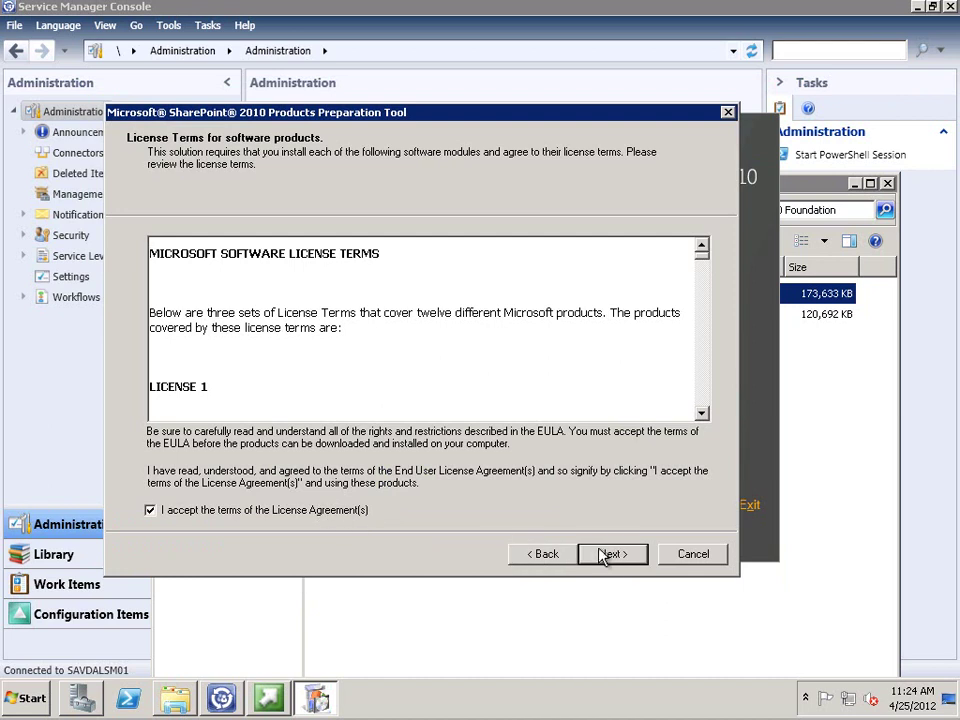
pyautogui.click(612, 555)
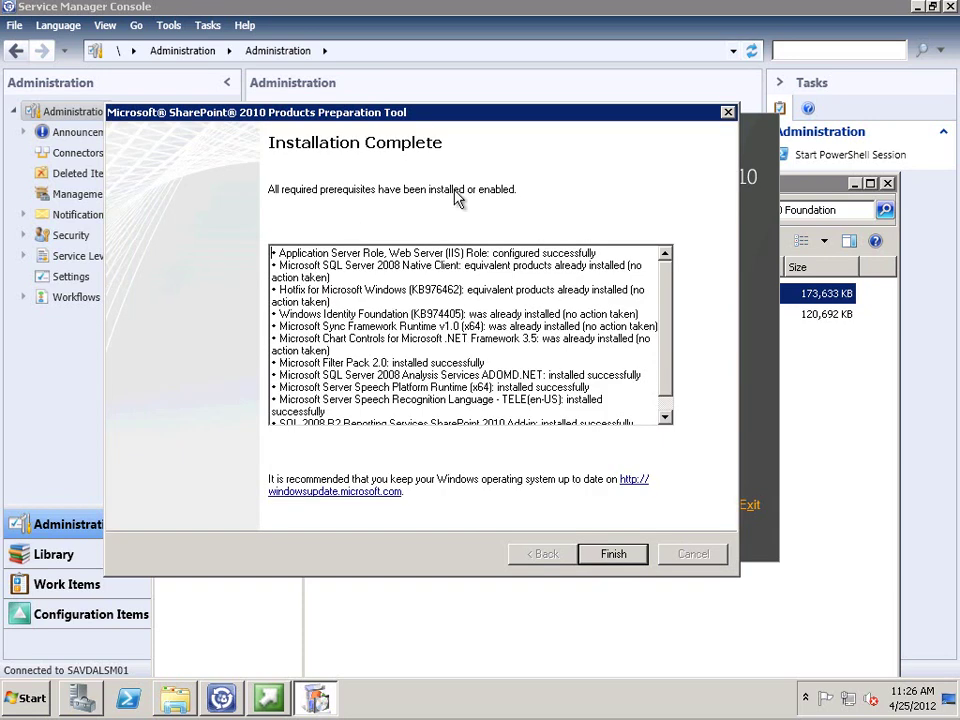
pyautogui.scroll(-1, 663, 340)
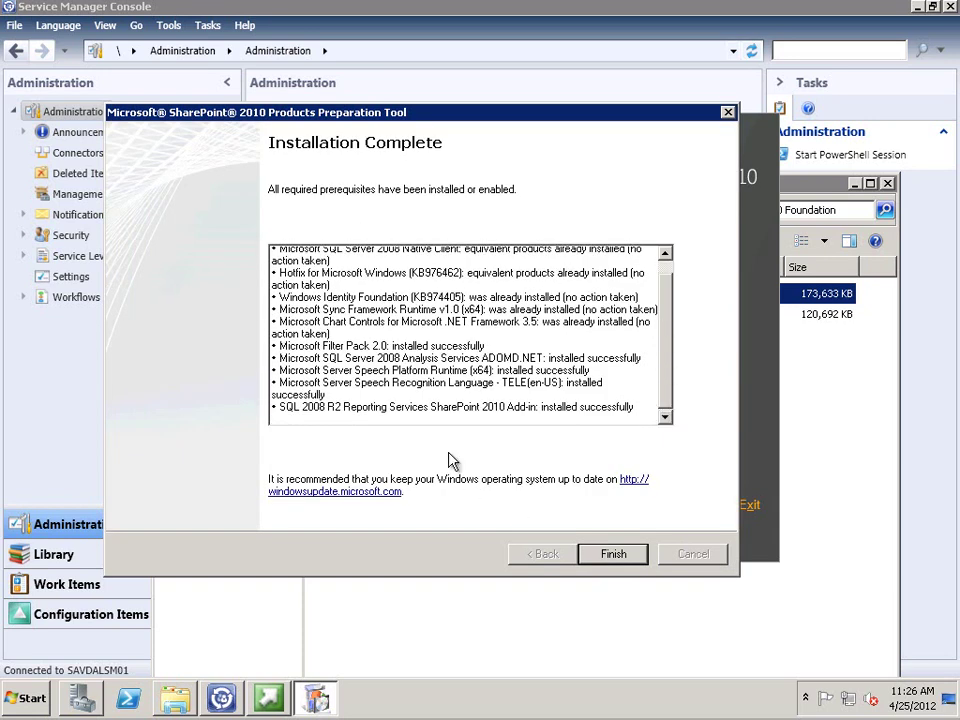
pyautogui.click(610, 554)
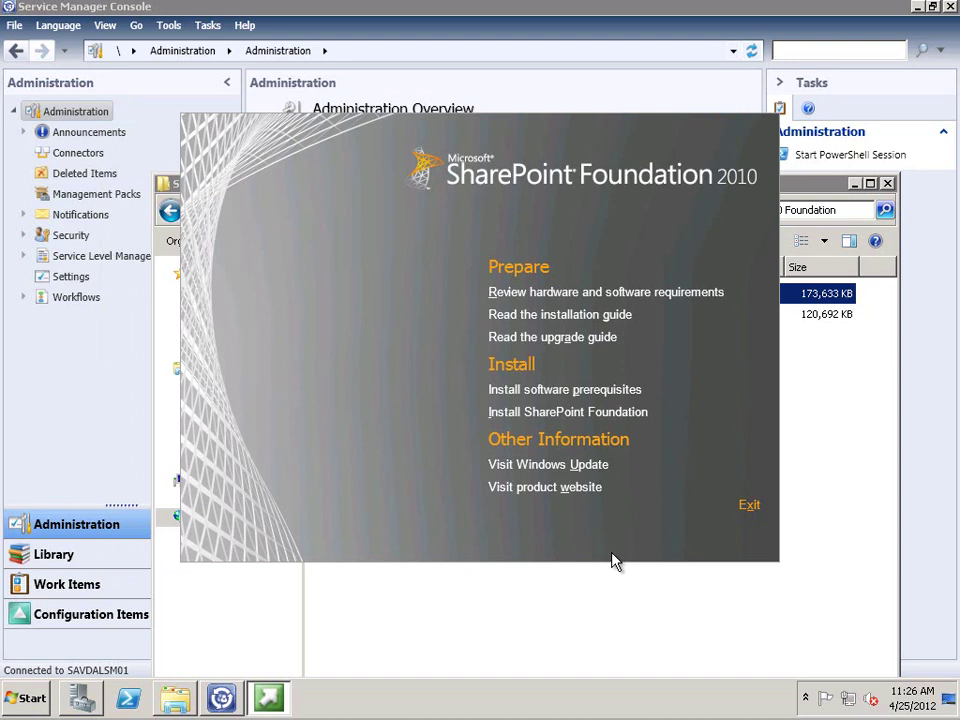
# Step: Try installing SharePoint Foundation, dismiss the pending-restart error, and close Setup, Service Manager Console and Explorer
pyautogui.click(574, 414)
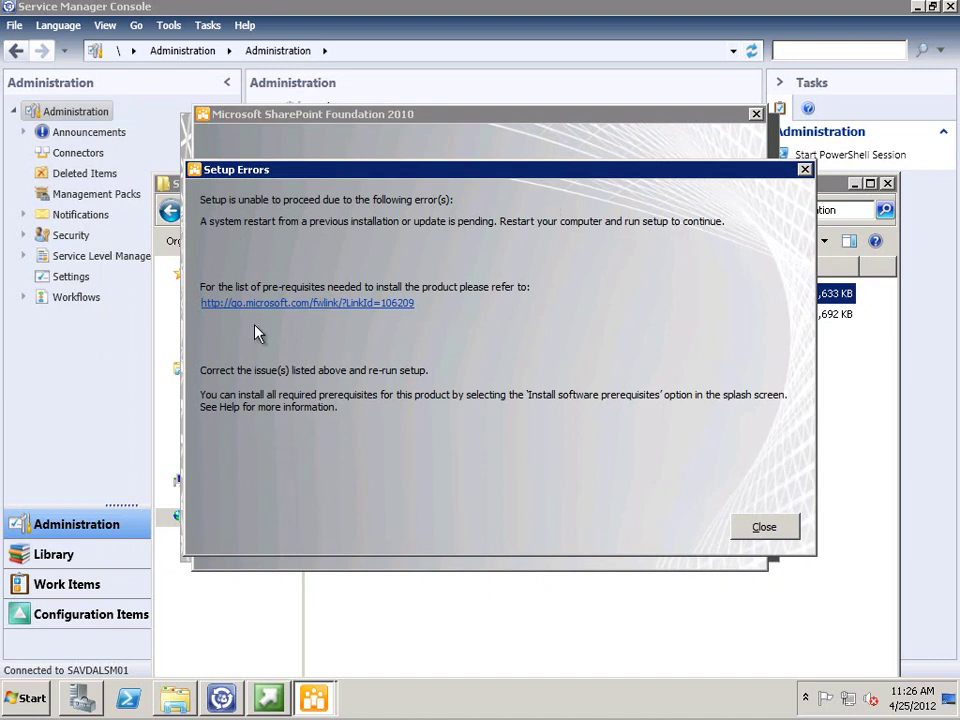
pyautogui.click(760, 527)
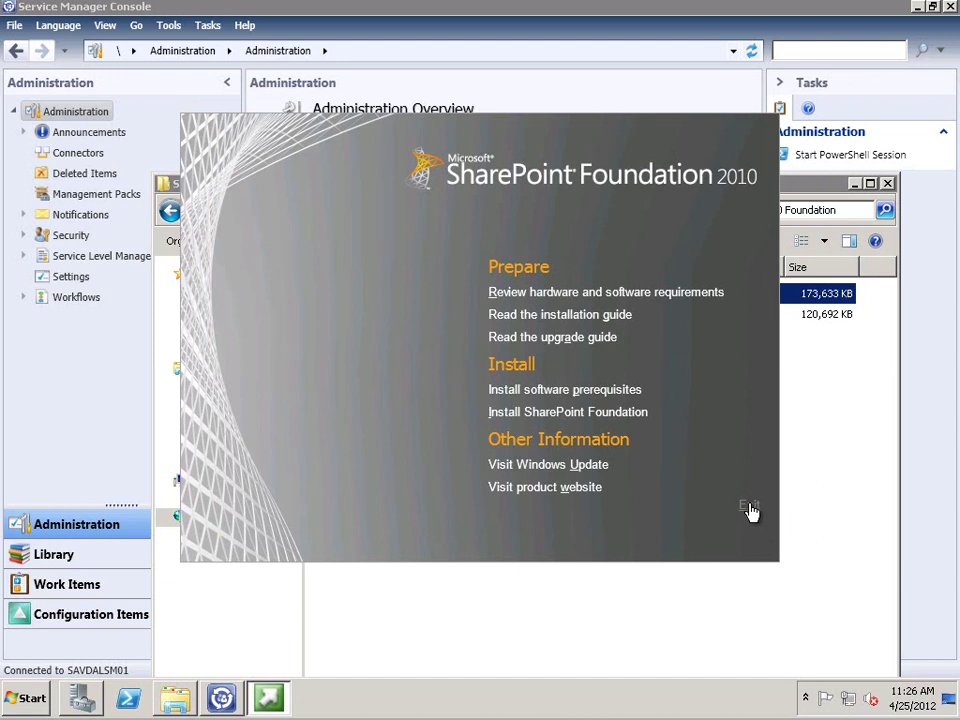
pyautogui.click(750, 510)
pyautogui.click(950, 8)
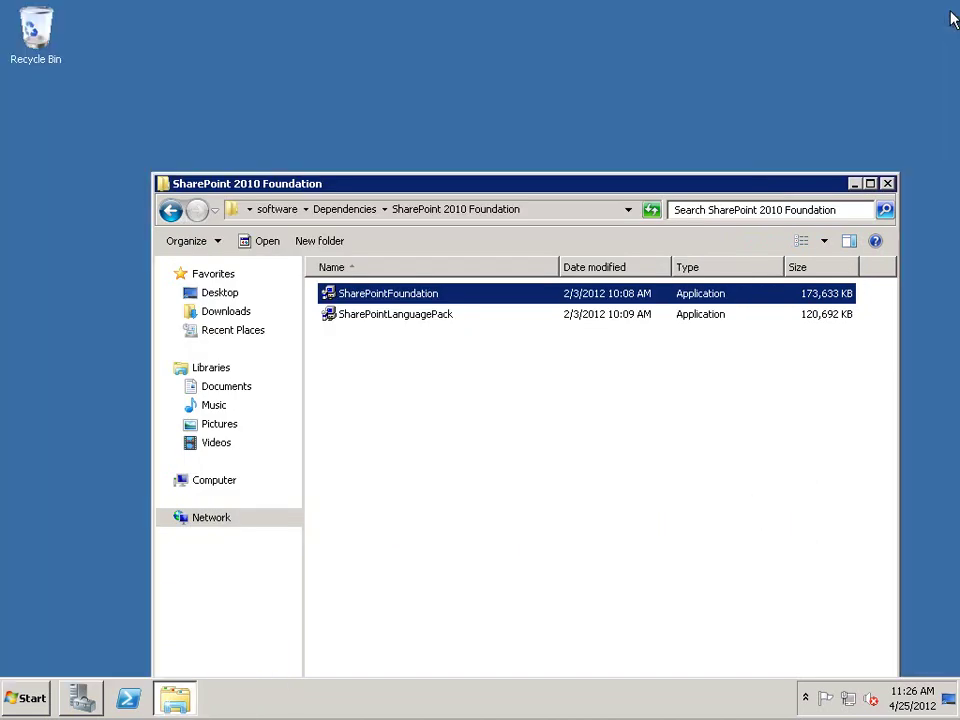
pyautogui.click(887, 183)
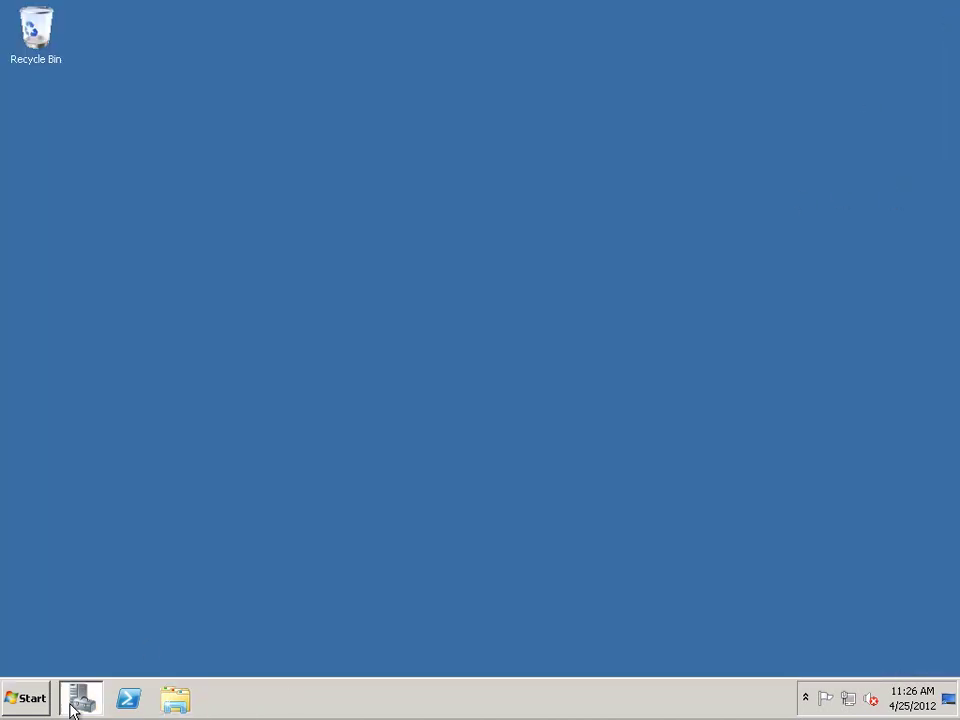
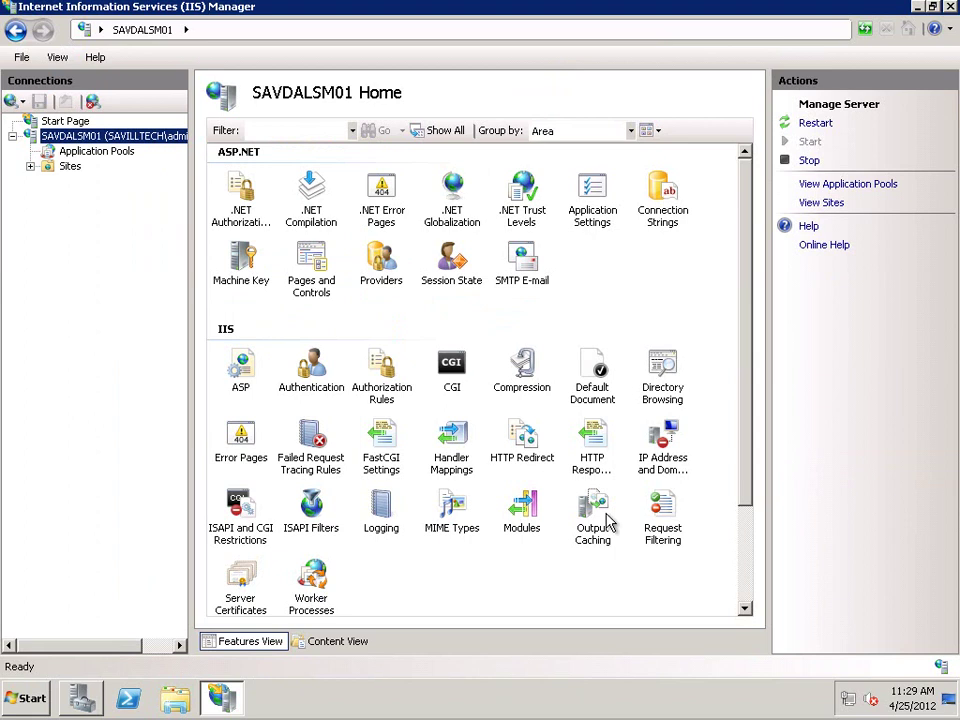
# Step: Start a domain certificate: name savdalsm01.savilltech.net, organization SavillTech, unit IT, city Allen, state TX
pyautogui.doubleClick(248, 584)
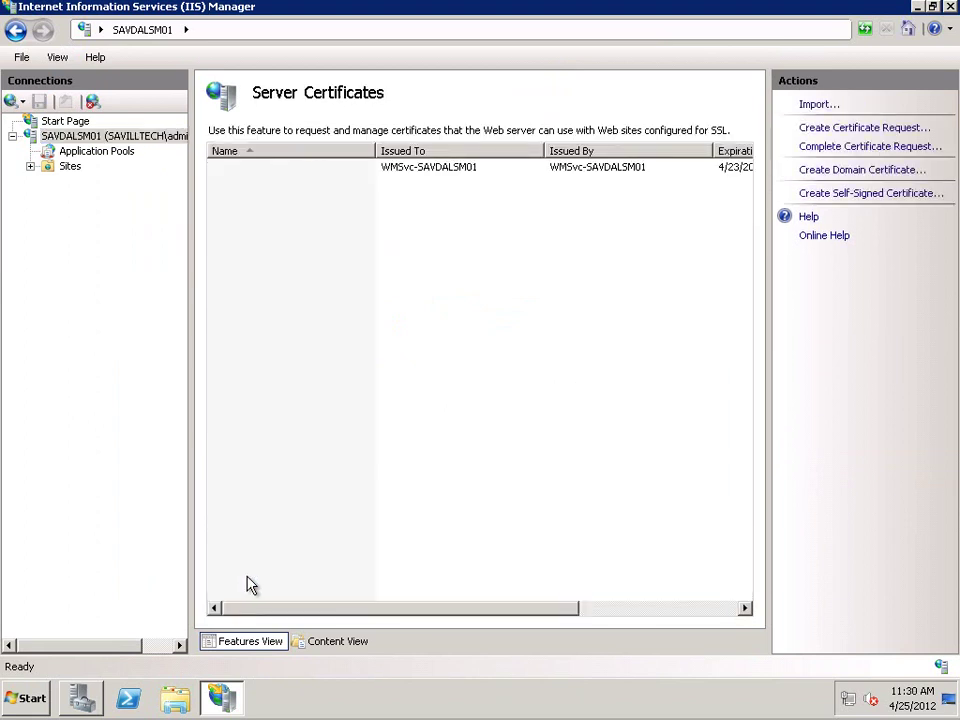
pyautogui.click(859, 172)
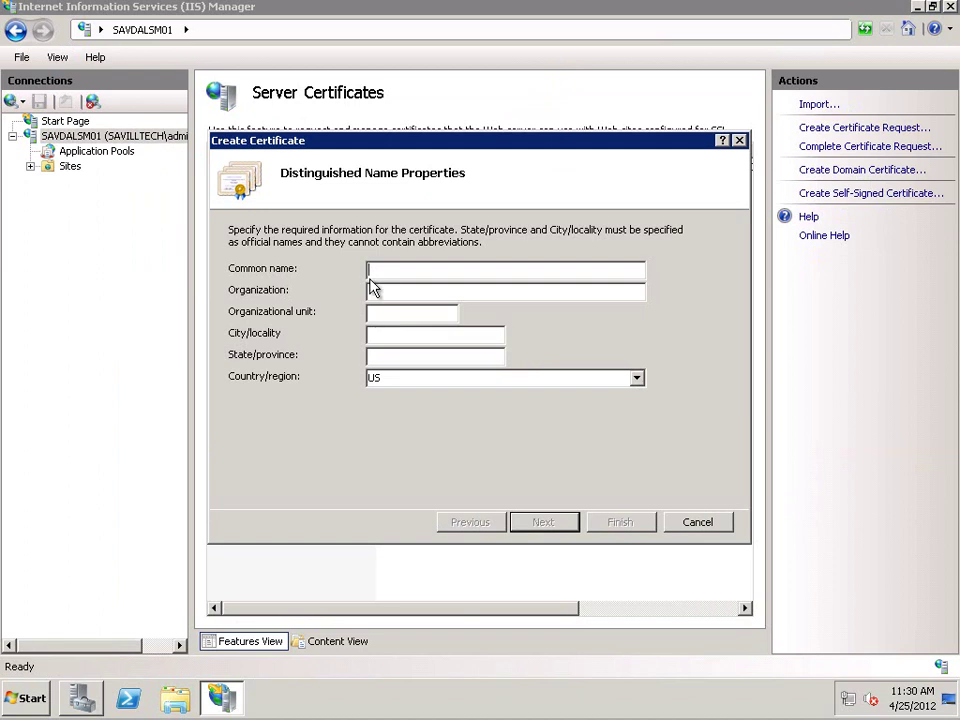
pyautogui.write('savdalsm01.savillte')
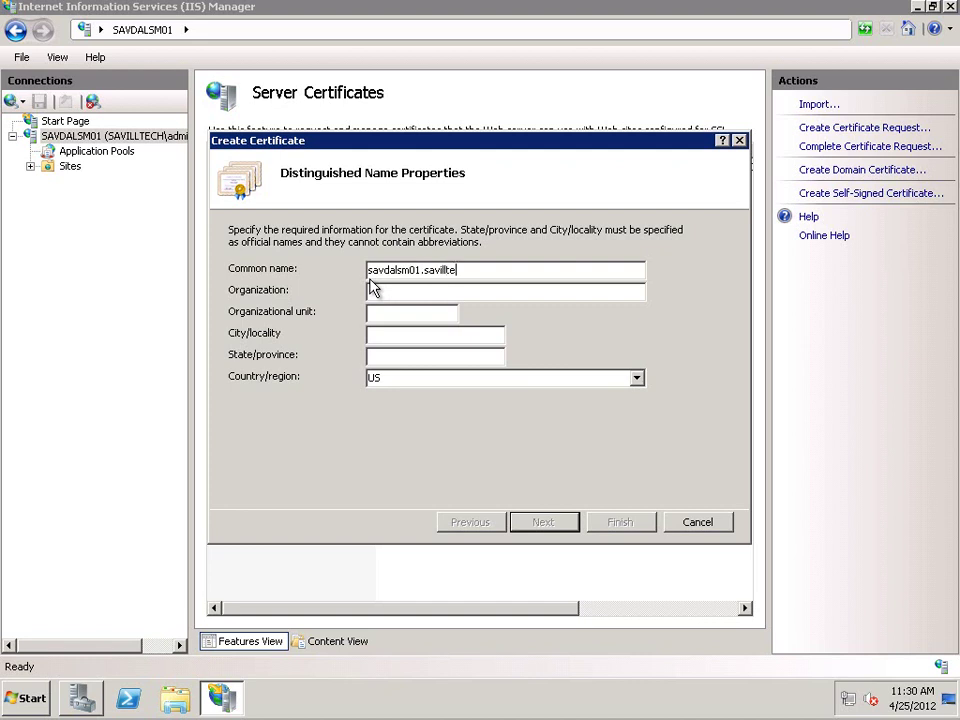
pyautogui.write('ch.net')
pyautogui.hotkey('ctrl', 'a')
pyautogui.click(372, 288)
pyautogui.write('SavillTech')
pyautogui.press('Tab')
pyautogui.write('IT')
pyautogui.press('Tab')
pyautogui.write('Allen')
pyautogui.press('Tab')
pyautogui.write('TX')
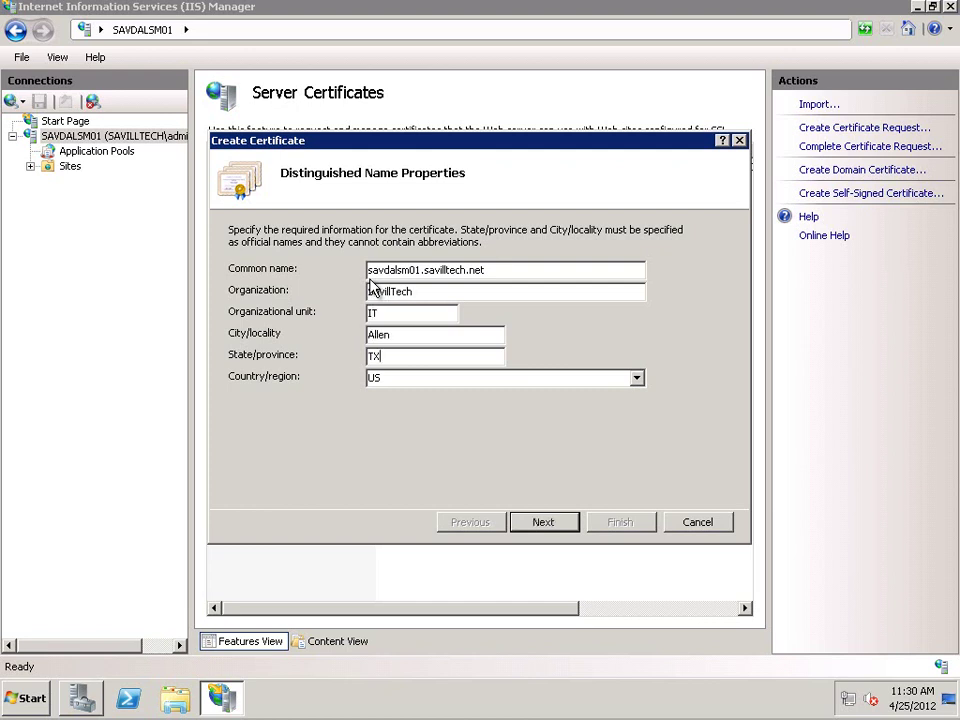
# Step: Sign it with savilltech-SAVDALDC10-CA, give friendly name savdalsm01.savilltech.net, and finish the request
pyautogui.click(543, 522)
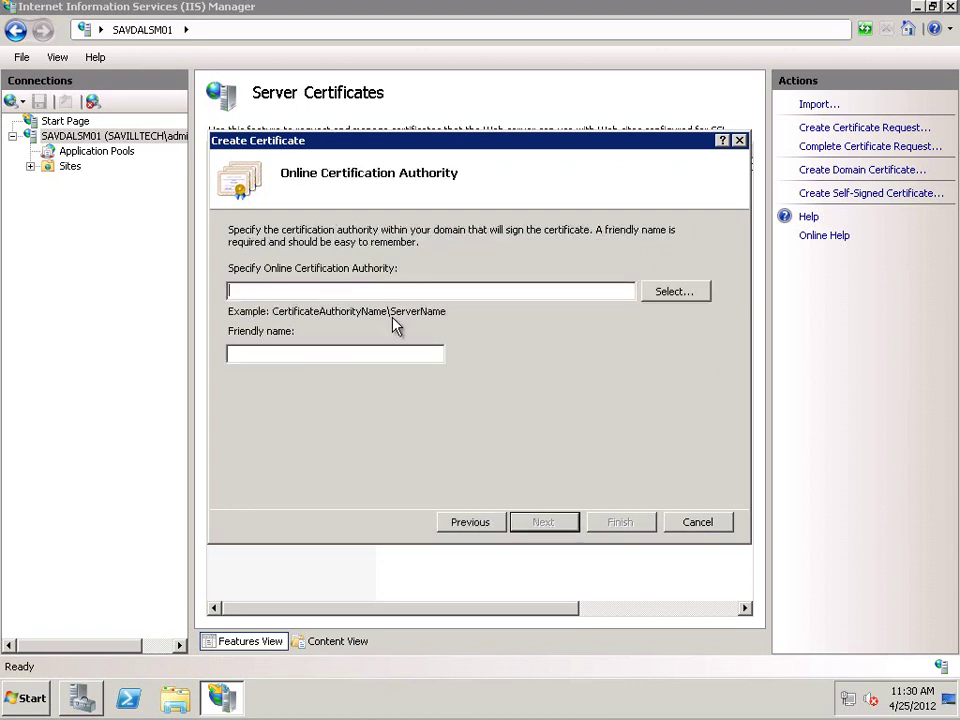
pyautogui.click(672, 291)
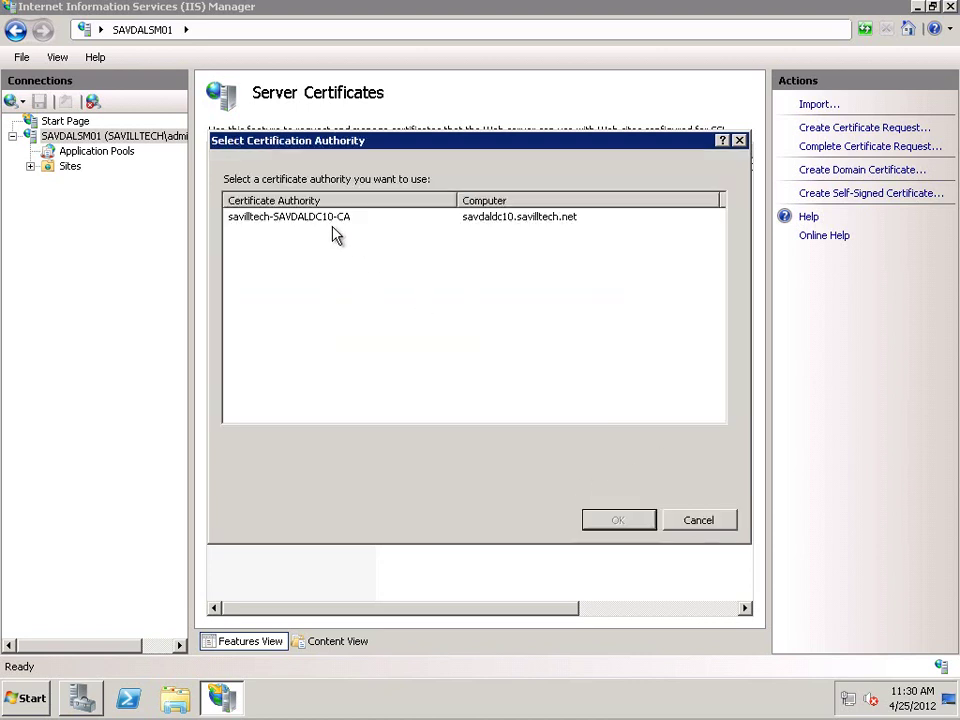
pyautogui.doubleClick(345, 222)
pyautogui.click(302, 355)
pyautogui.write('savdalsm01.savilltech.net')
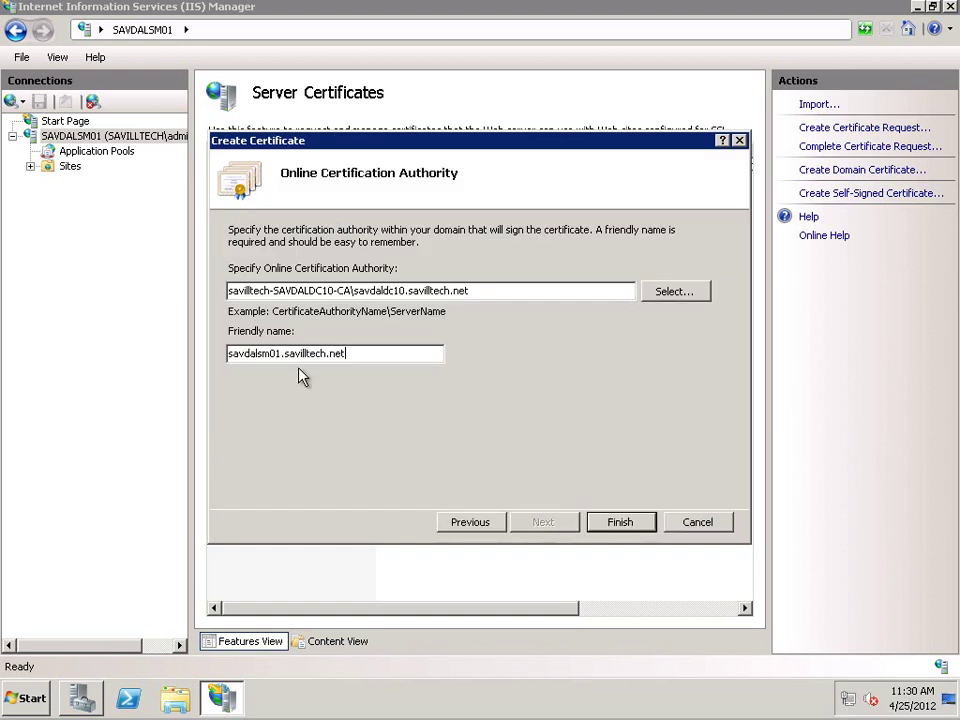
pyautogui.click(621, 525)
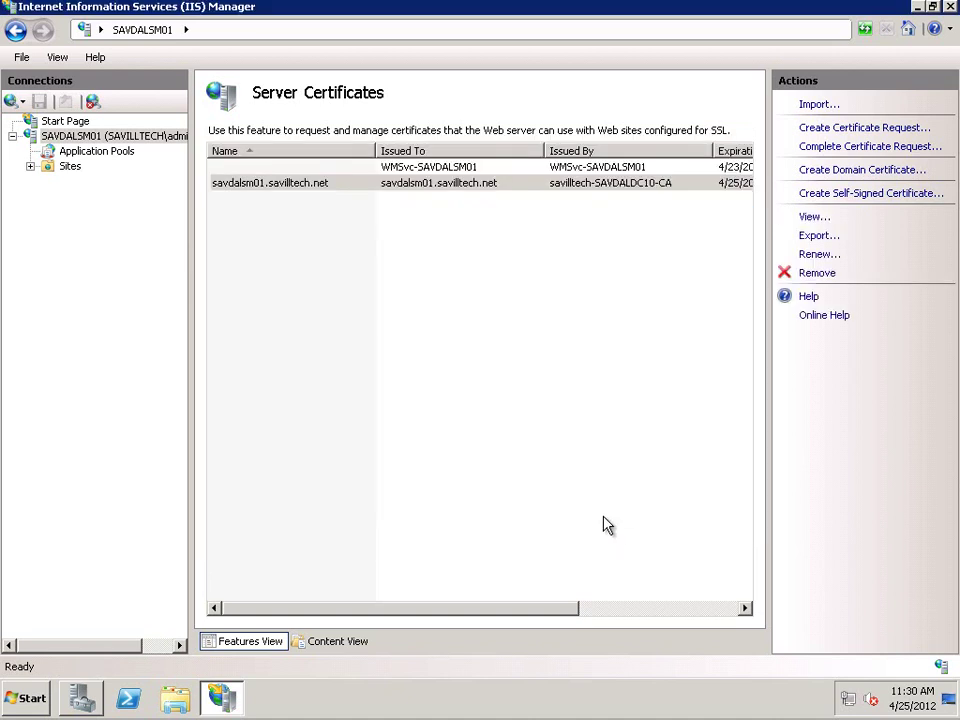
pyautogui.rightClick(266, 184)
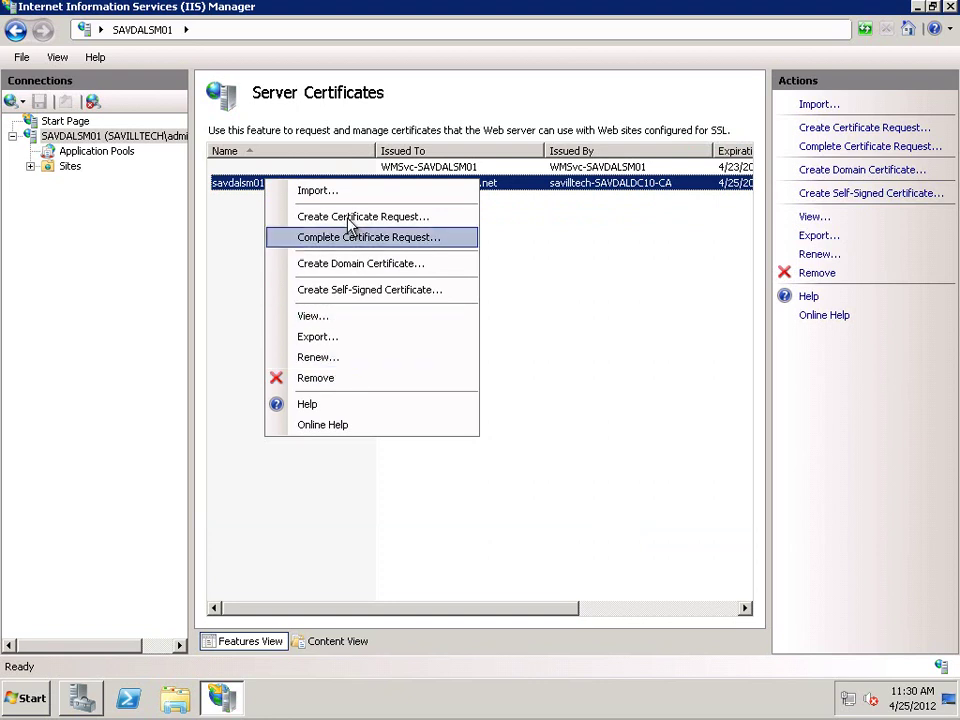
pyautogui.click(317, 317)
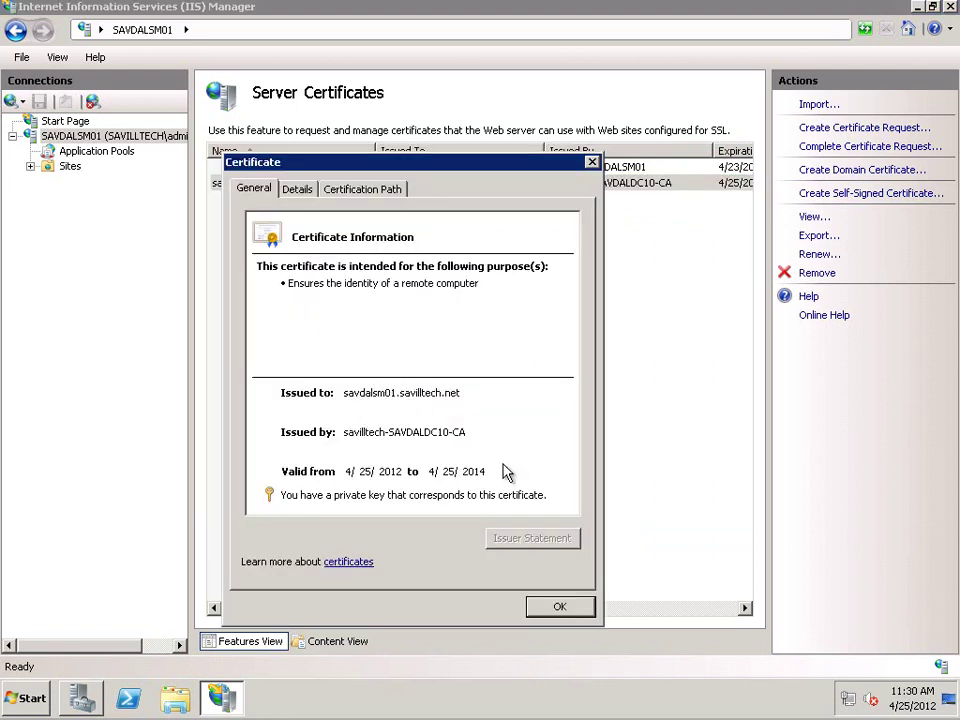
pyautogui.click(297, 190)
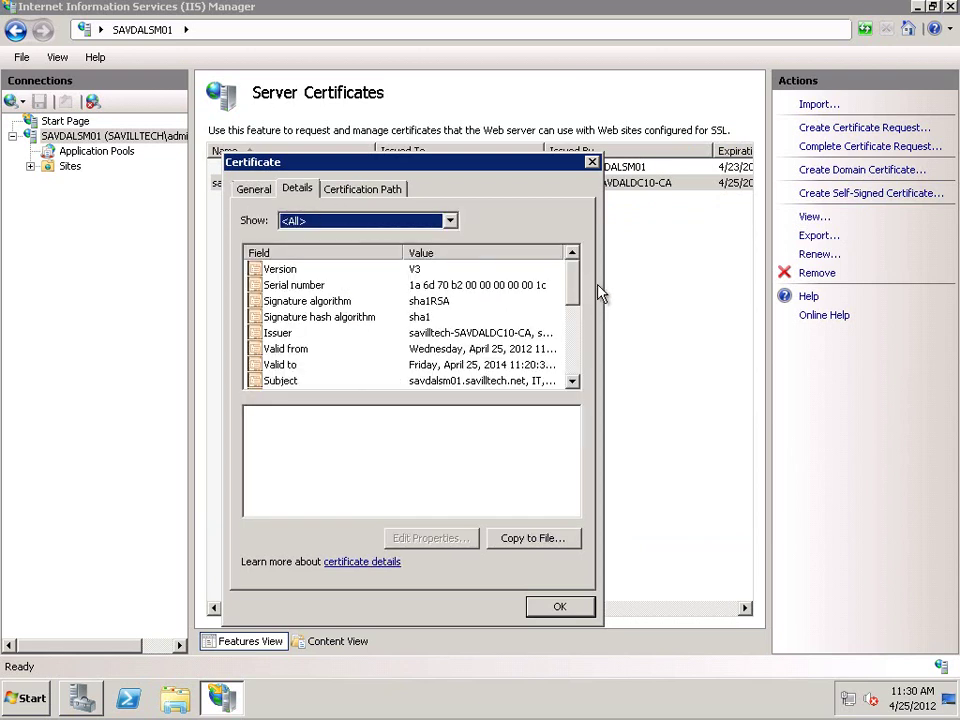
pyautogui.moveTo(574, 289); pyautogui.dragTo(572, 380)
pyautogui.click(559, 606)
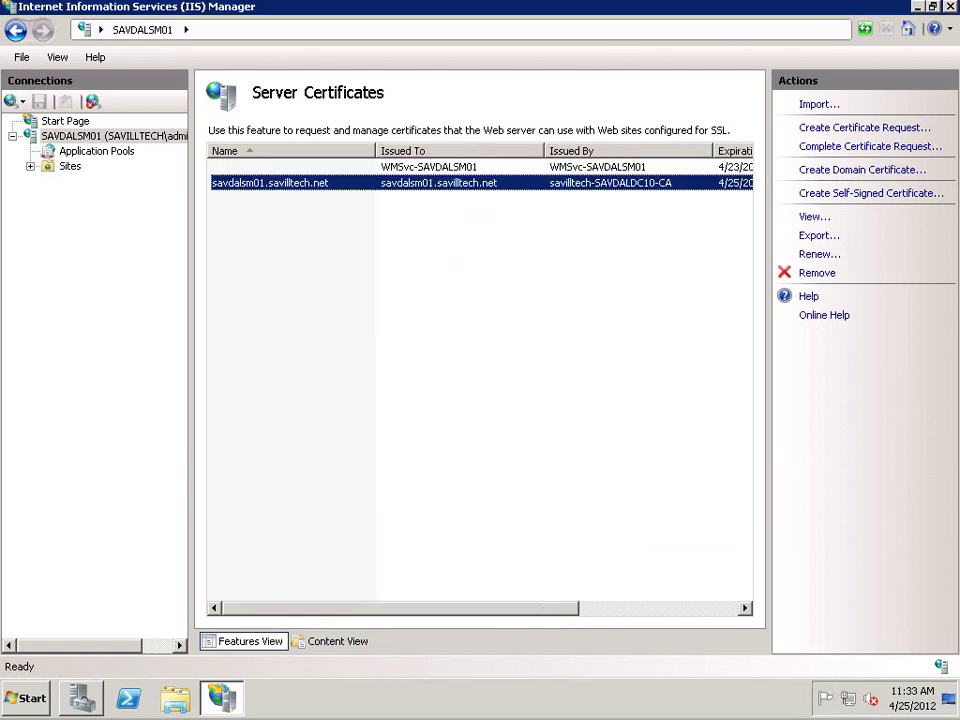
# Step: Close IIS Manager, stop Server Manager showing at logon, and close Server Manager
pyautogui.click(950, 7)
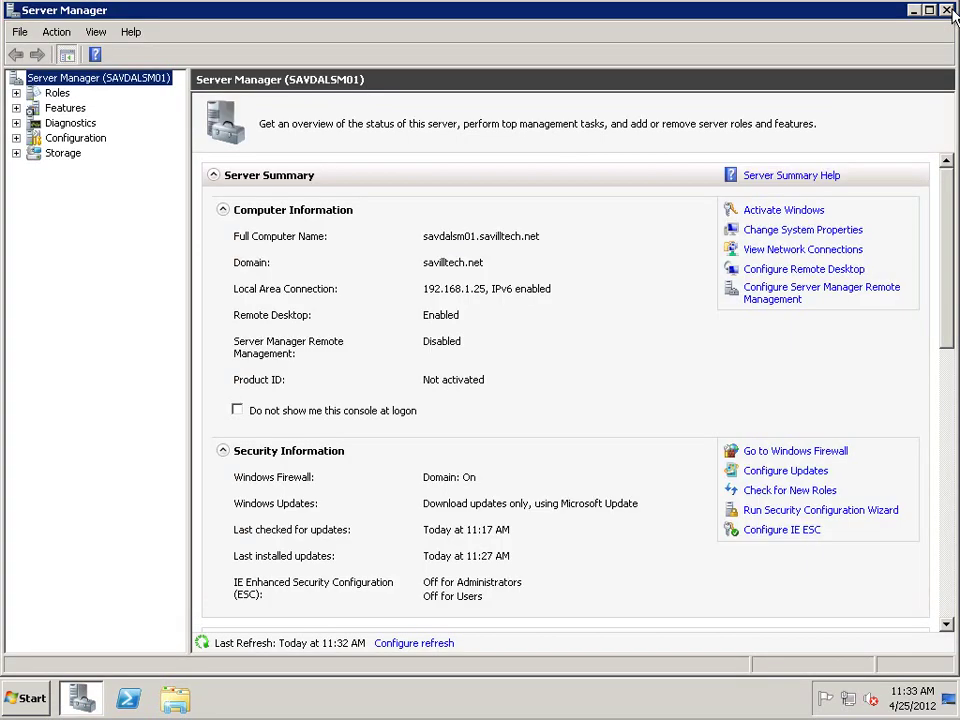
pyautogui.click(265, 411)
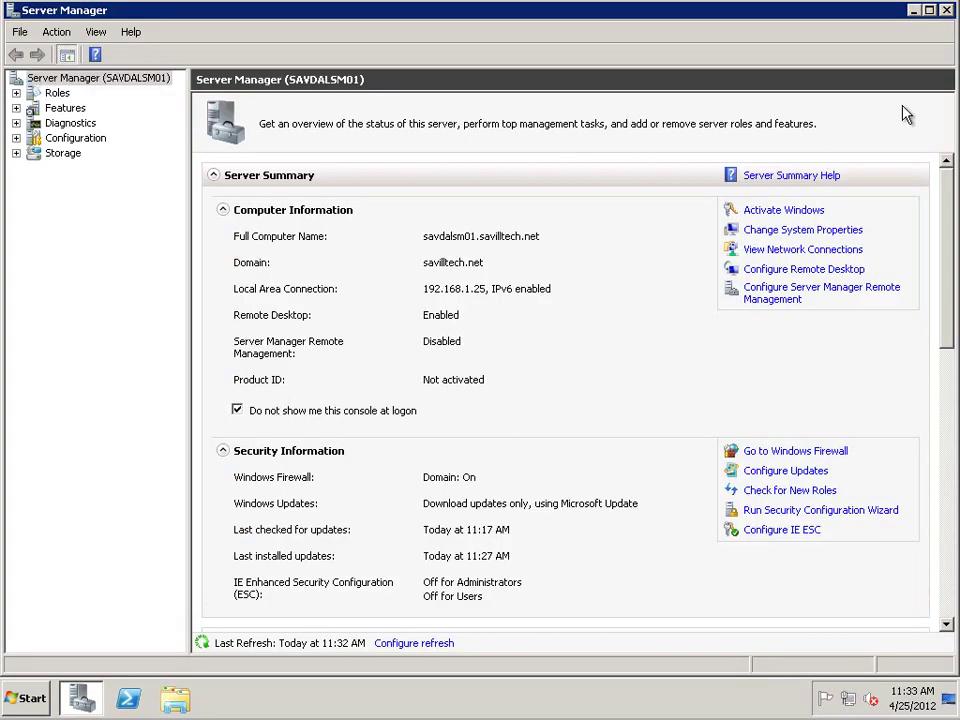
pyautogui.click(947, 11)
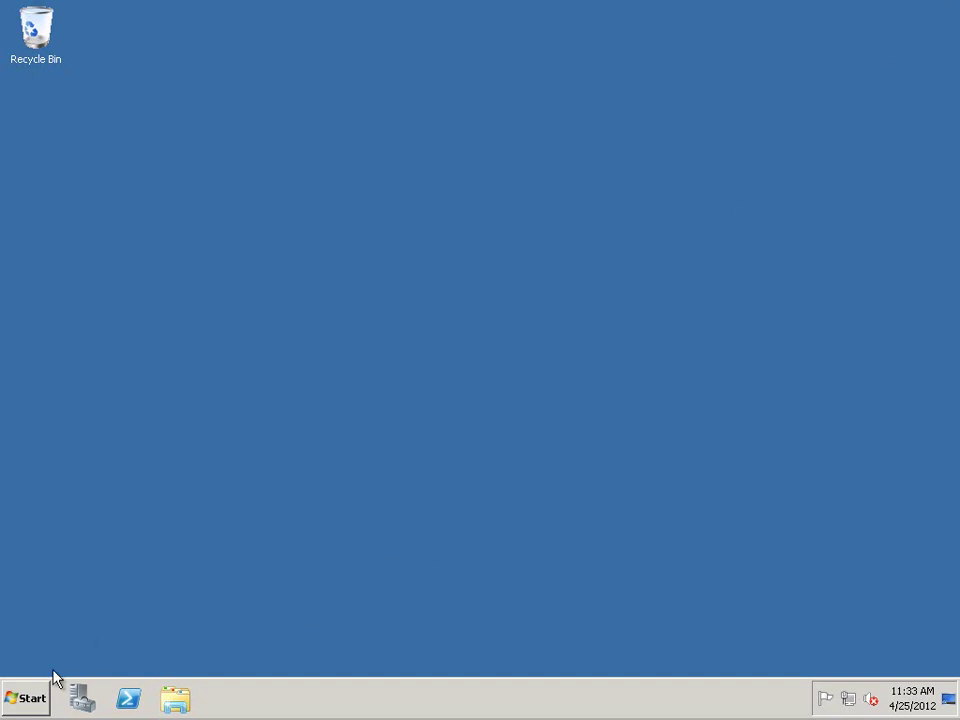
pyautogui.click(14, 700)
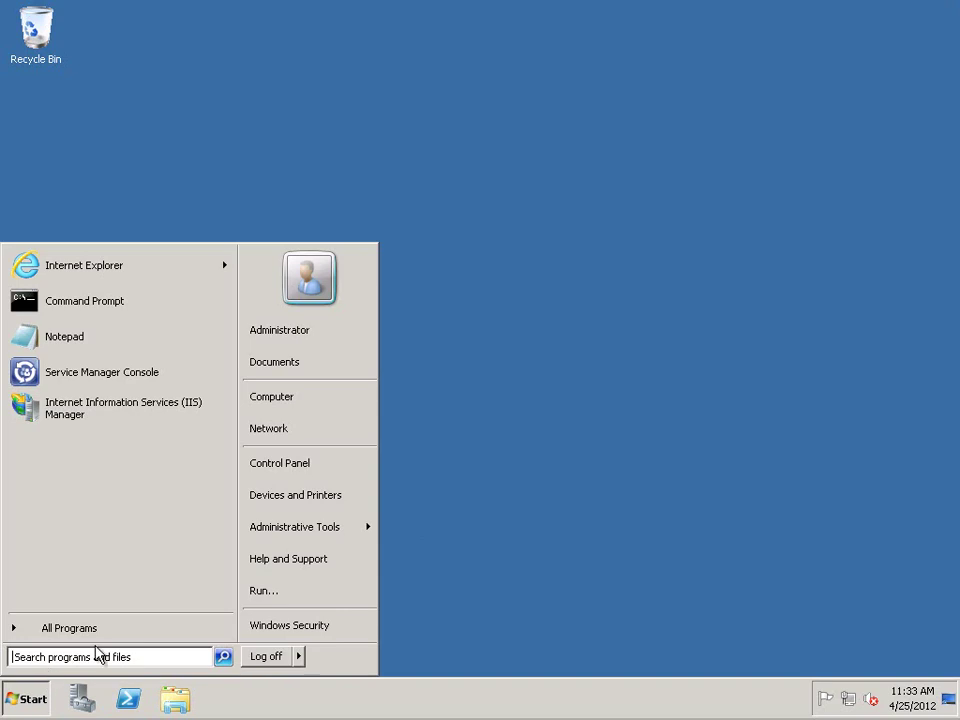
pyautogui.click(636, 487)
# Step: Open the \\savdalbfs08\Software\Dependencies share from the Run prompt
pyautogui.press('super+r')
pyautogui.write('\\\\sav')
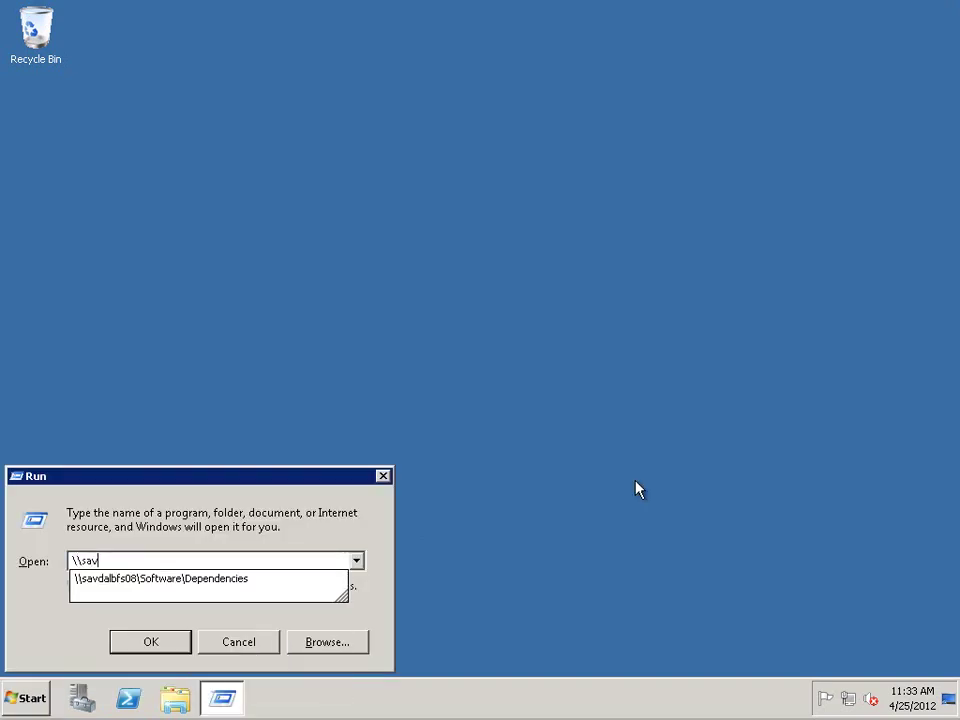
pyautogui.write('dalbfs08\\Software\\Dependencie')
pyautogui.press('BackSpace')
pyautogui.press('BackSpace')
pyautogui.press('BackSpace')
pyautogui.press('BackSpace')
pyautogui.press('BackSpace')
pyautogui.press('BackSpace')
pyautogui.press('BackSpace')
pyautogui.press('BackSpace')
pyautogui.press('BackSpace')
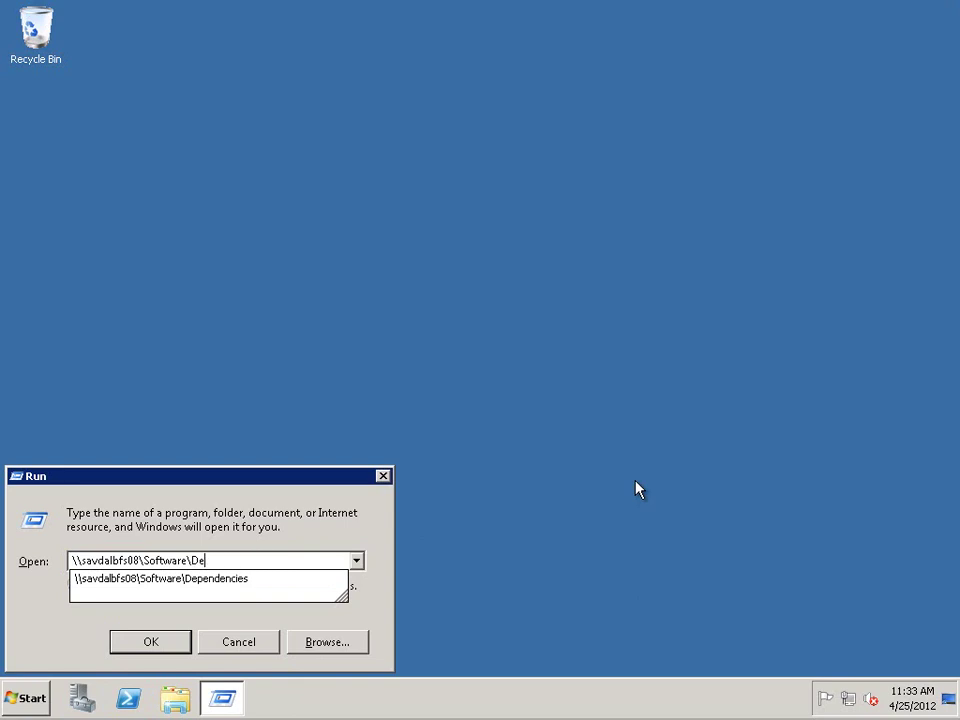
pyautogui.press('Down')
pyautogui.press('Return')
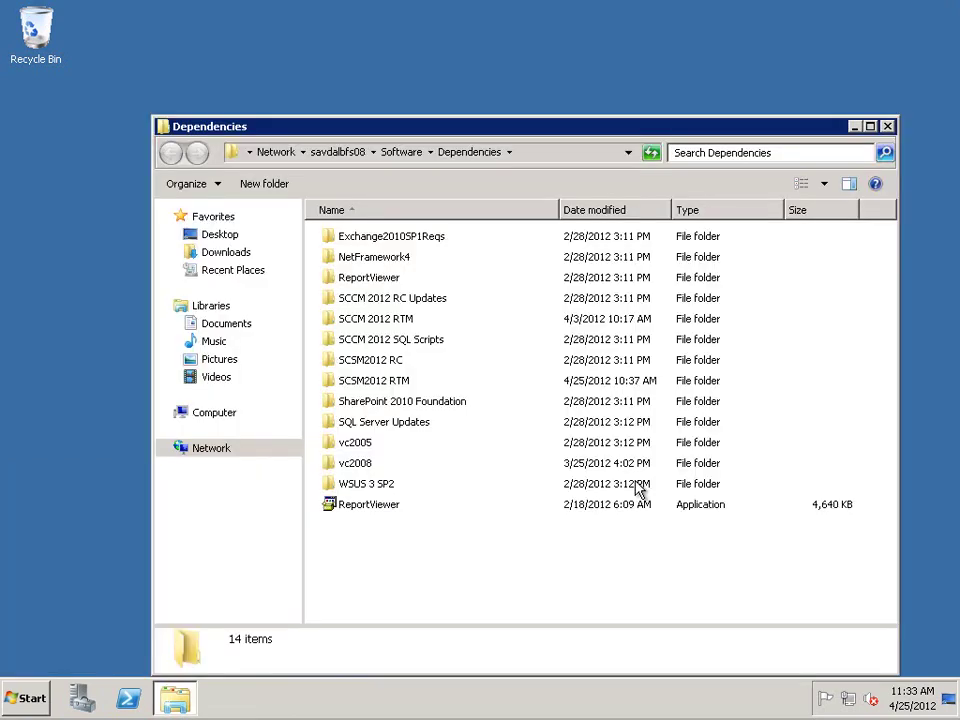
# Step: Run SharePointFoundation from the SharePoint 2010 Foundation folder, allow it past the security warning, and choose Install SharePoint Foundation
pyautogui.doubleClick(431, 403)
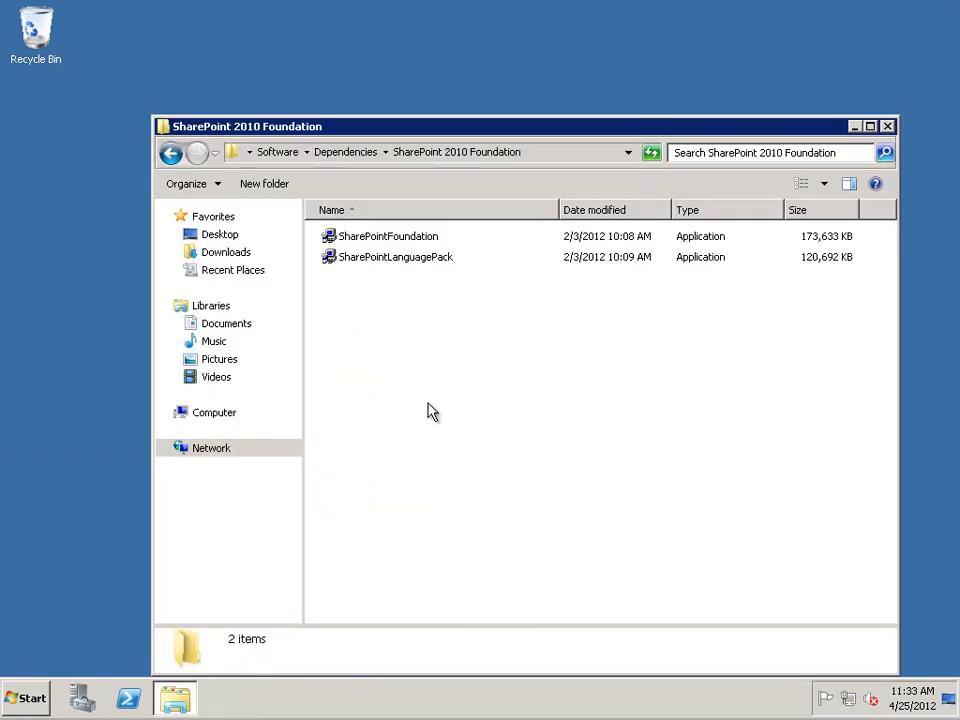
pyautogui.click(395, 238)
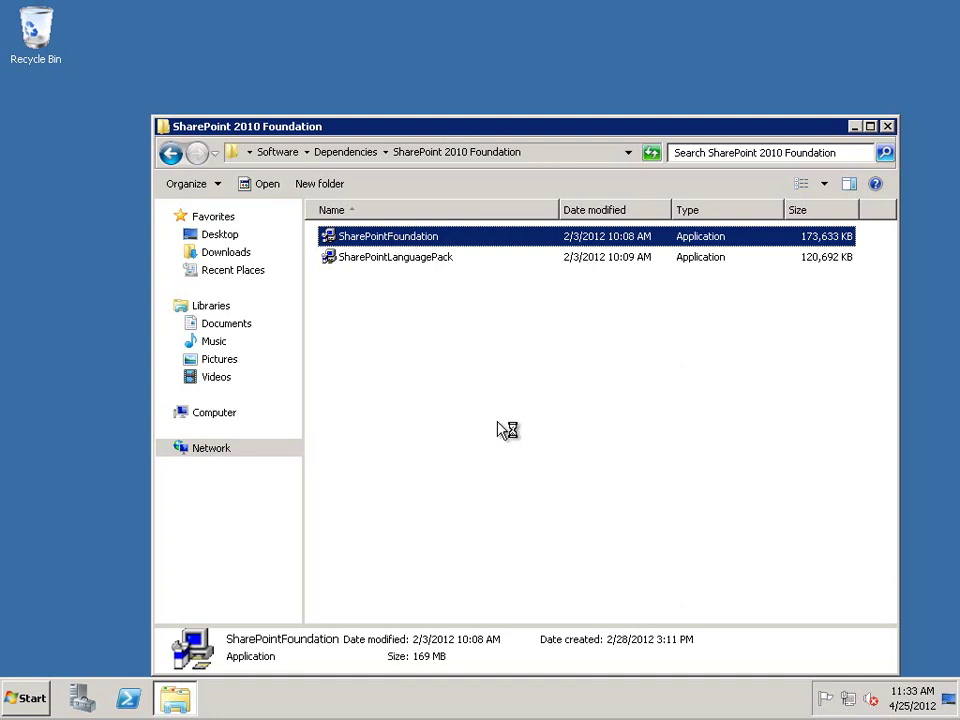
pyautogui.click(531, 358)
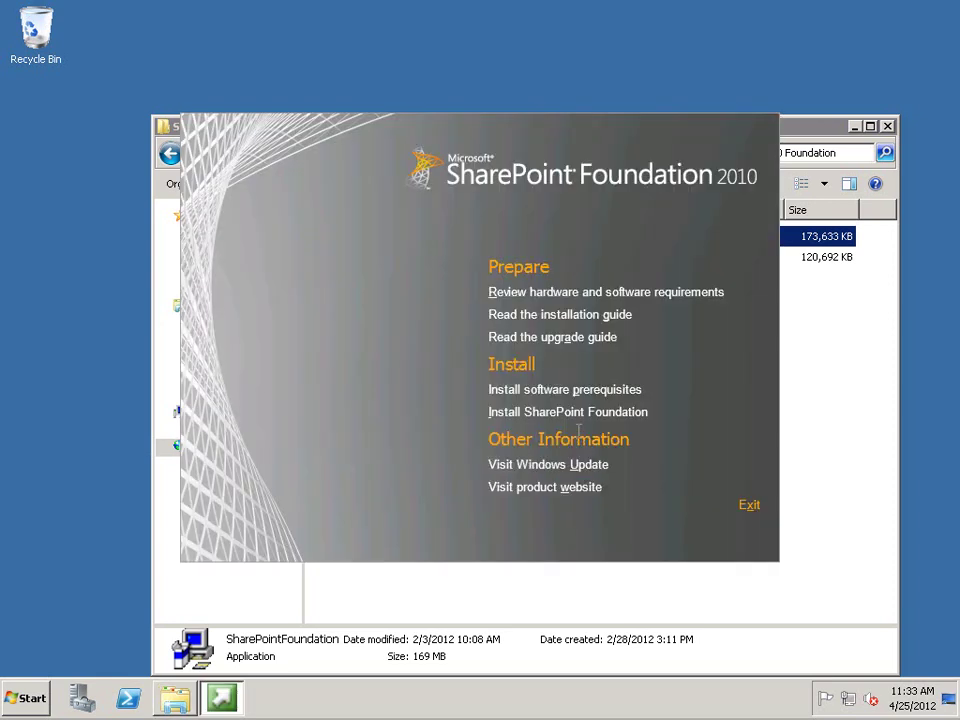
pyautogui.click(566, 413)
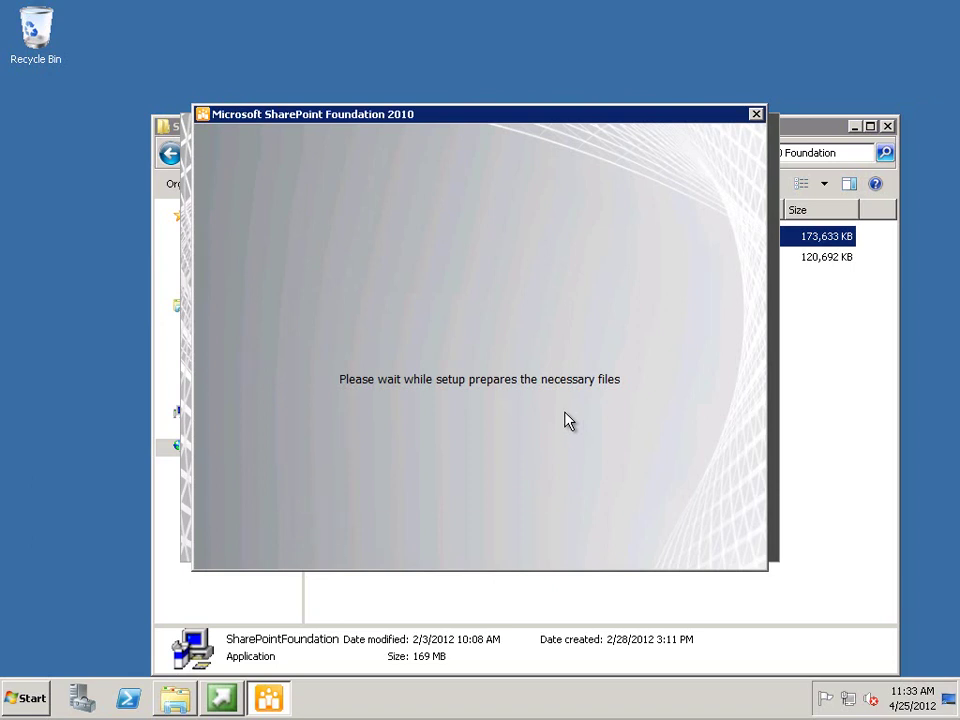
# Step: Accept the SharePoint licence, install as Standalone, and run the configuration wizard through to Finish
pyautogui.click(270, 526)
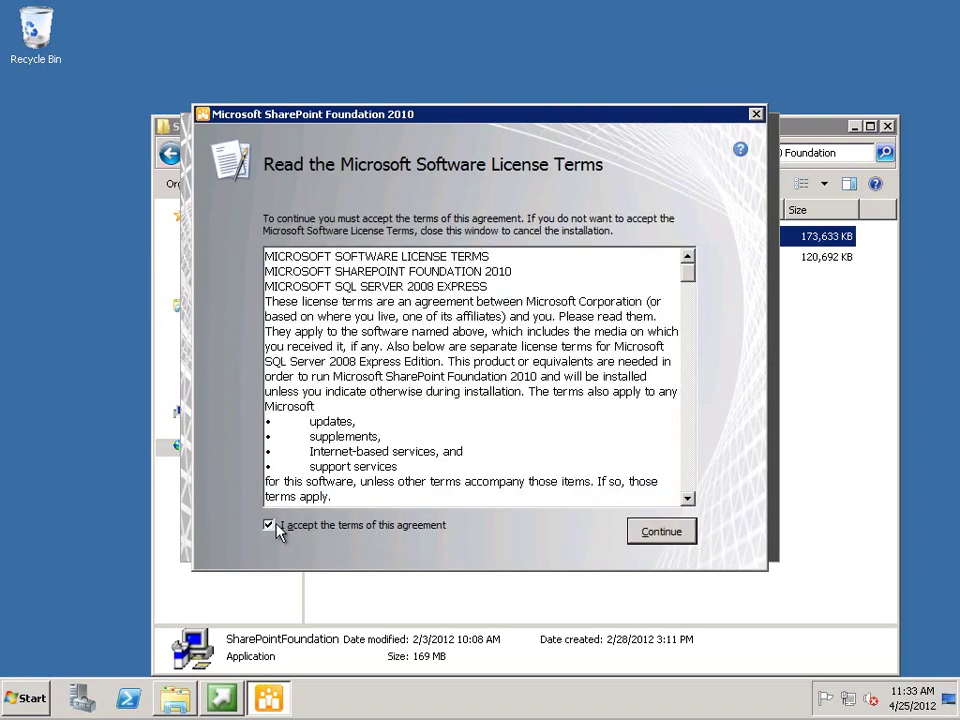
pyautogui.click(675, 538)
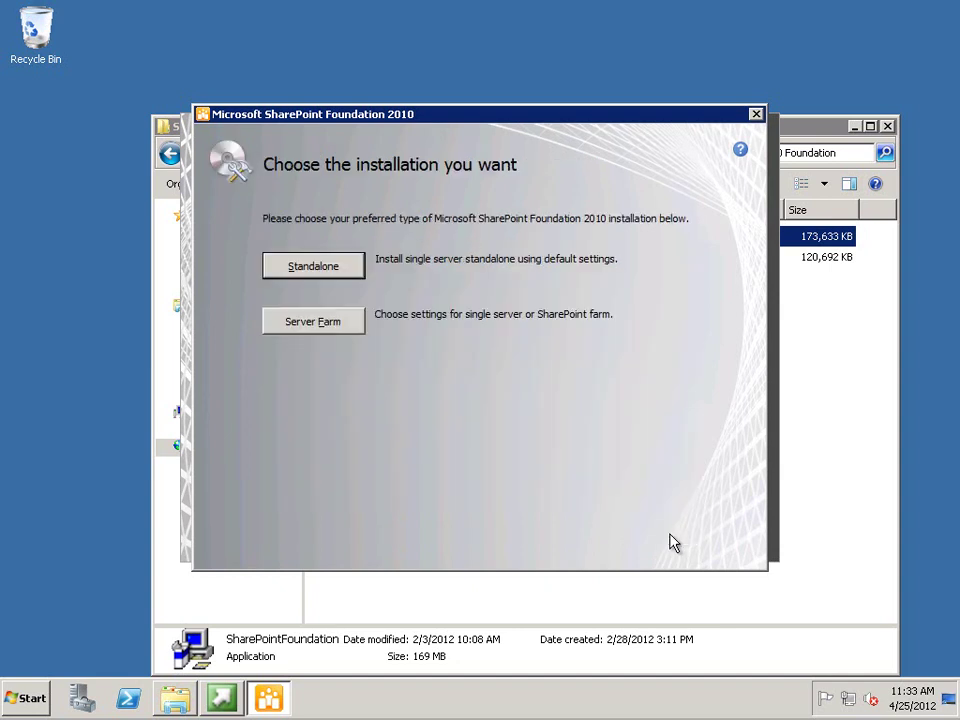
pyautogui.click(326, 268)
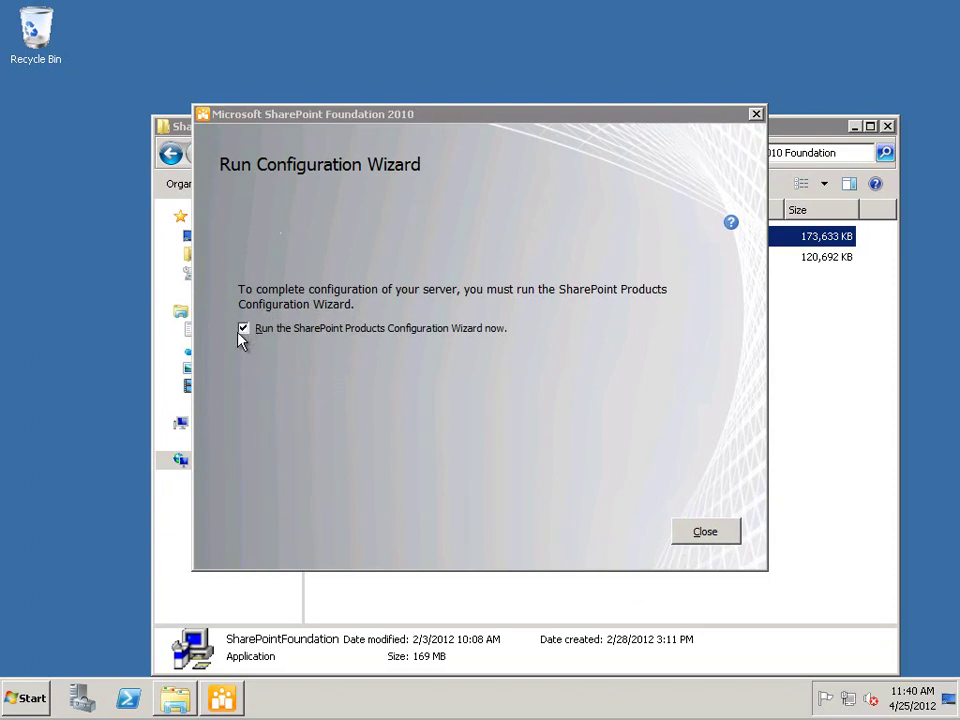
pyautogui.click(703, 537)
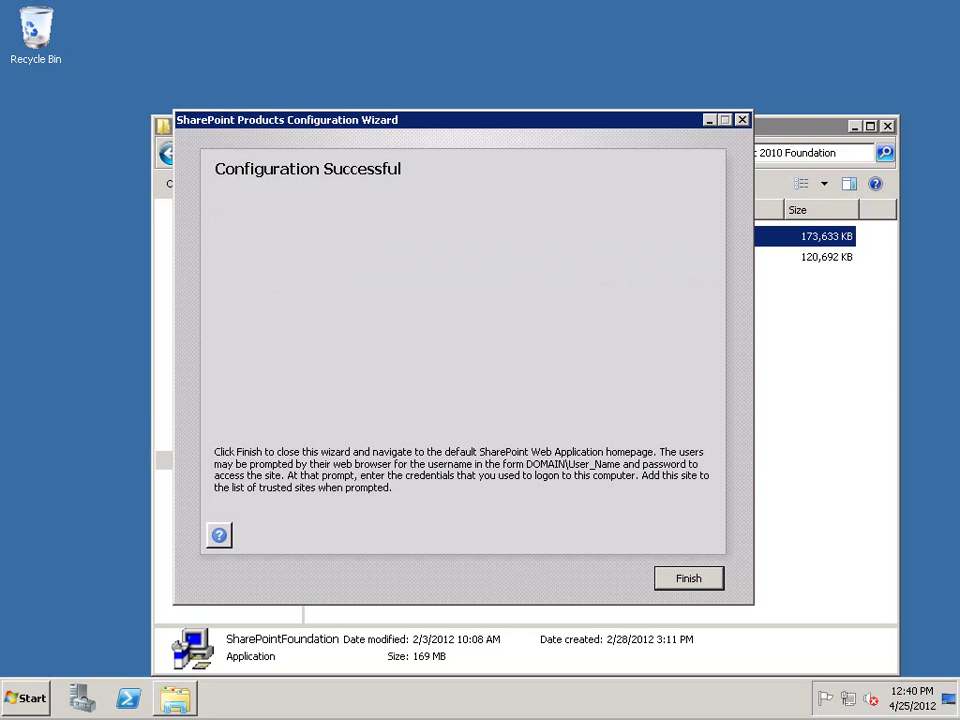
pyautogui.click(681, 579)
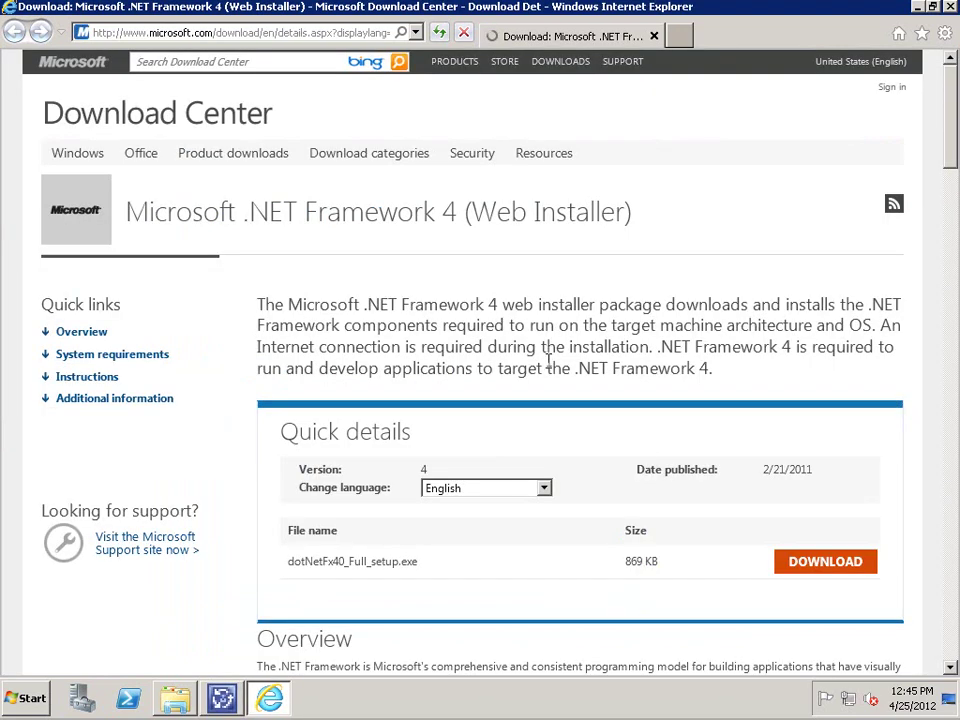
# Step: Download dotNetFx40_Full_setup.exe, skipping the suggested extras, and run it
pyautogui.click(820, 565)
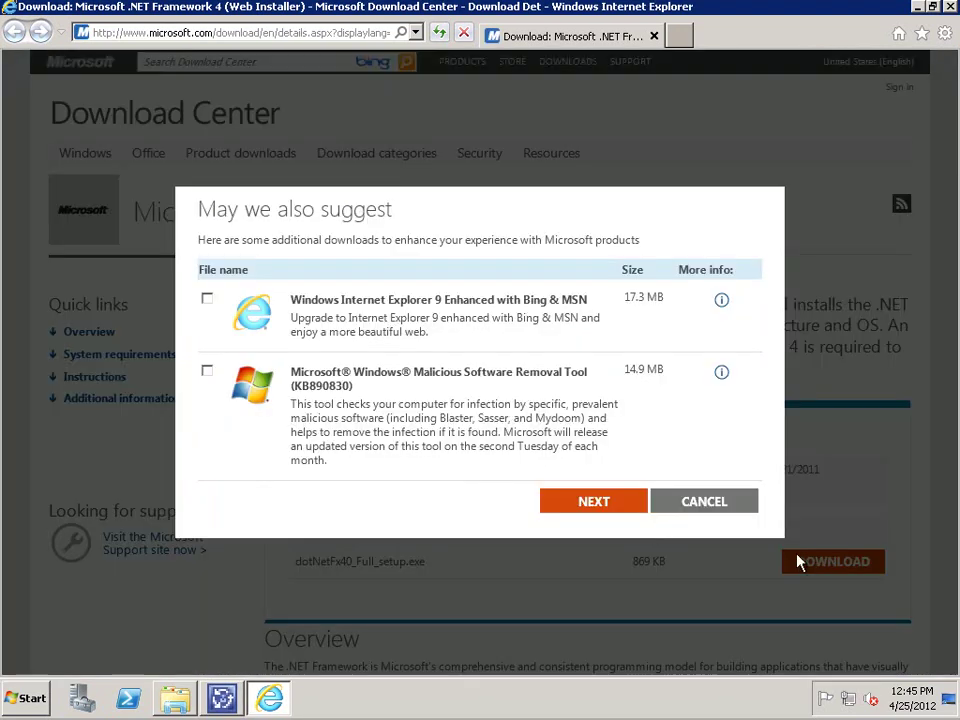
pyautogui.click(610, 510)
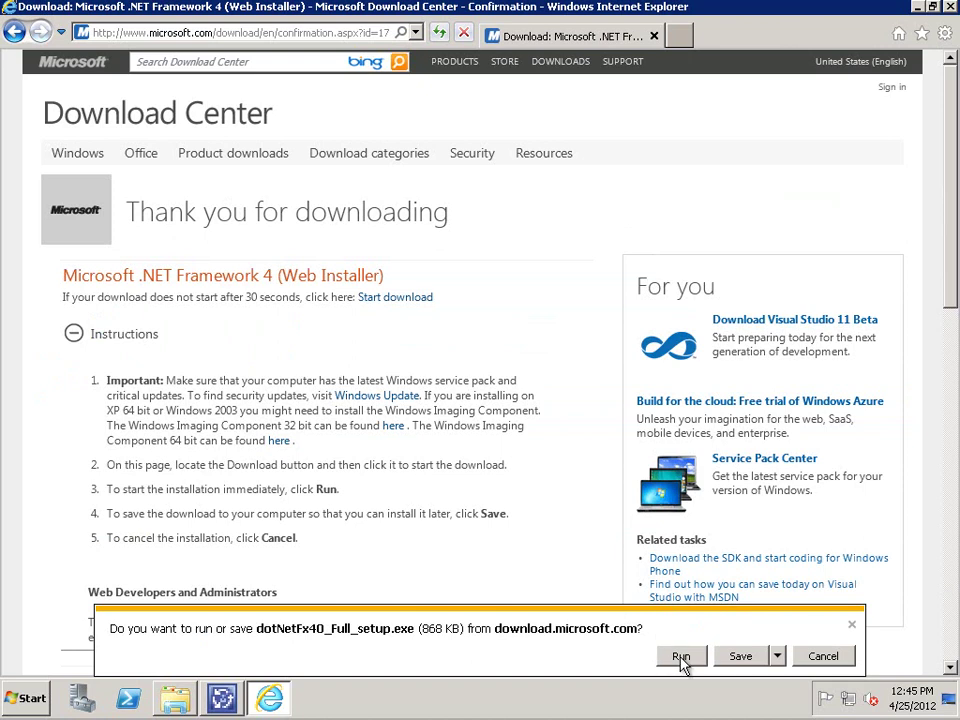
pyautogui.click(681, 657)
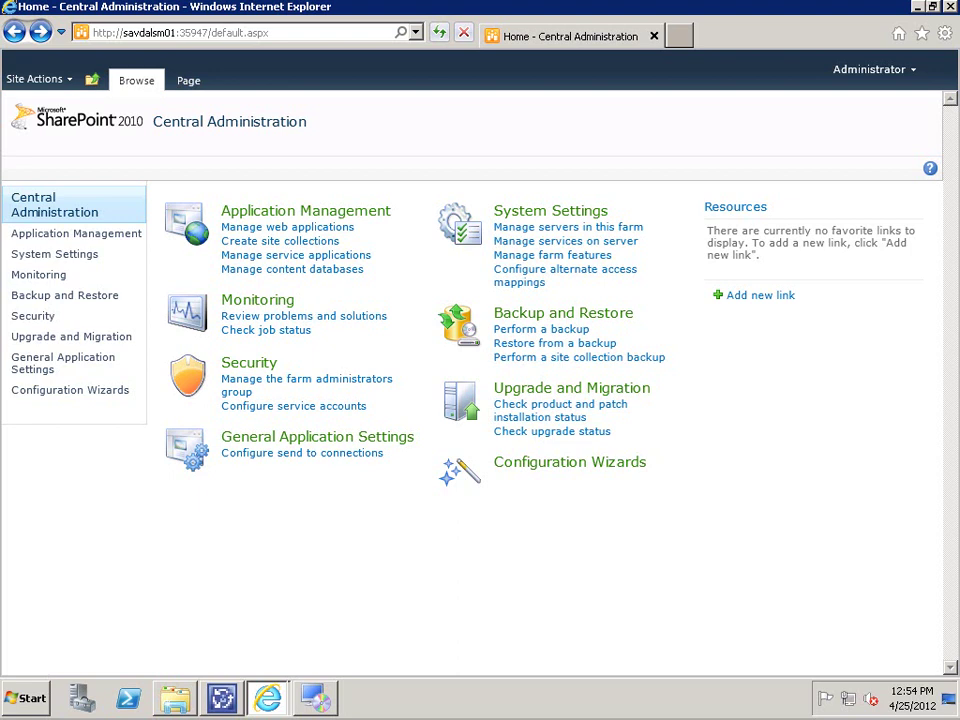
# Step: Go to Application Management's alternate access mappings and begin adding an internal URL
pyautogui.click(84, 236)
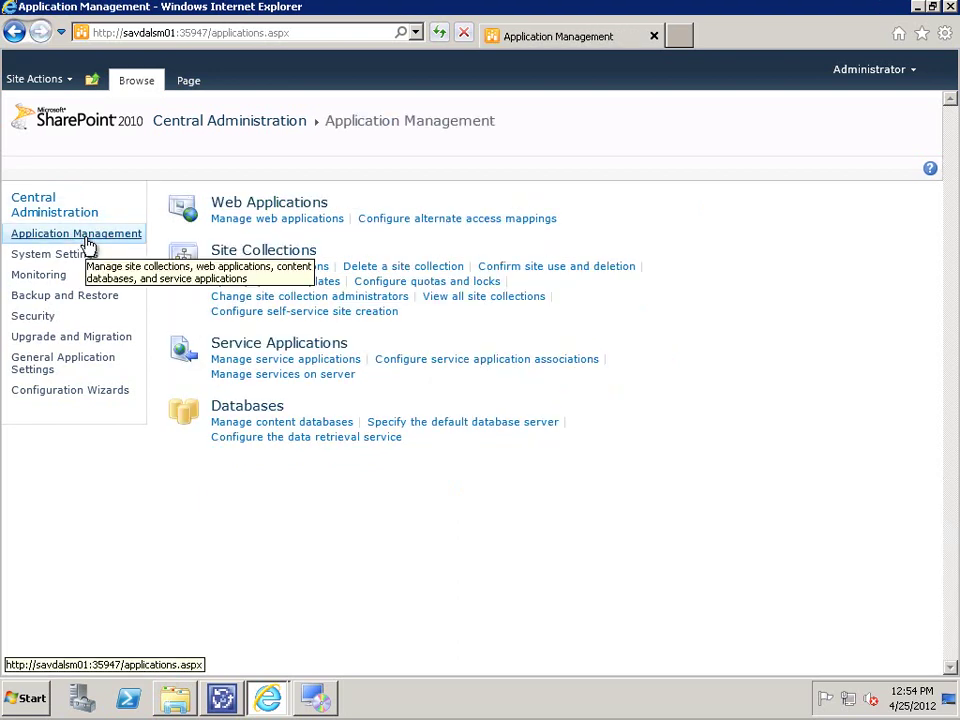
pyautogui.click(433, 221)
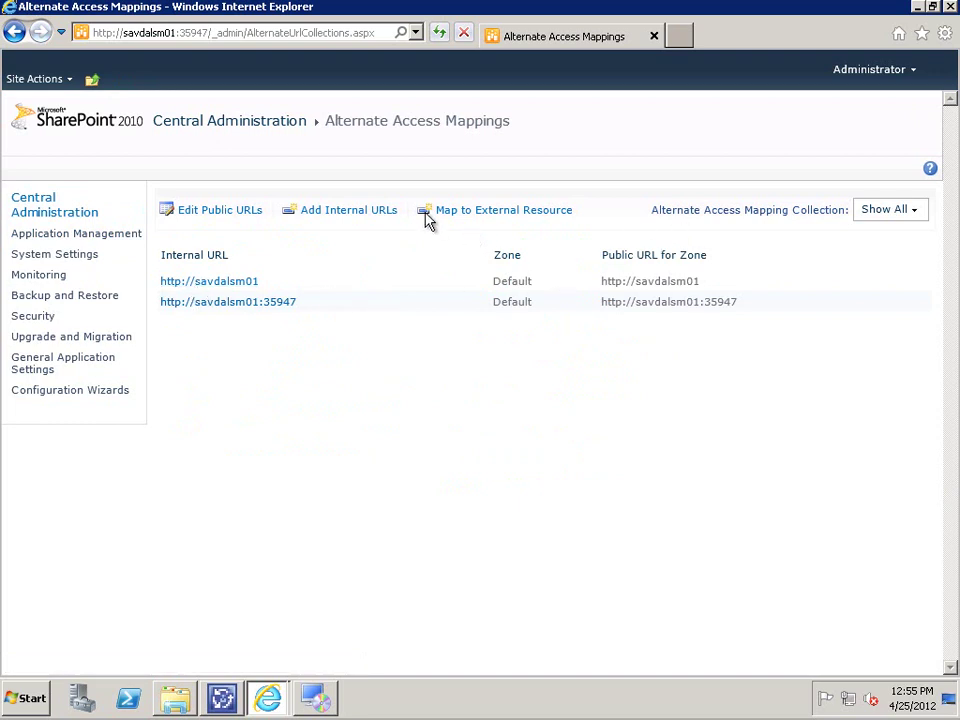
pyautogui.click(334, 215)
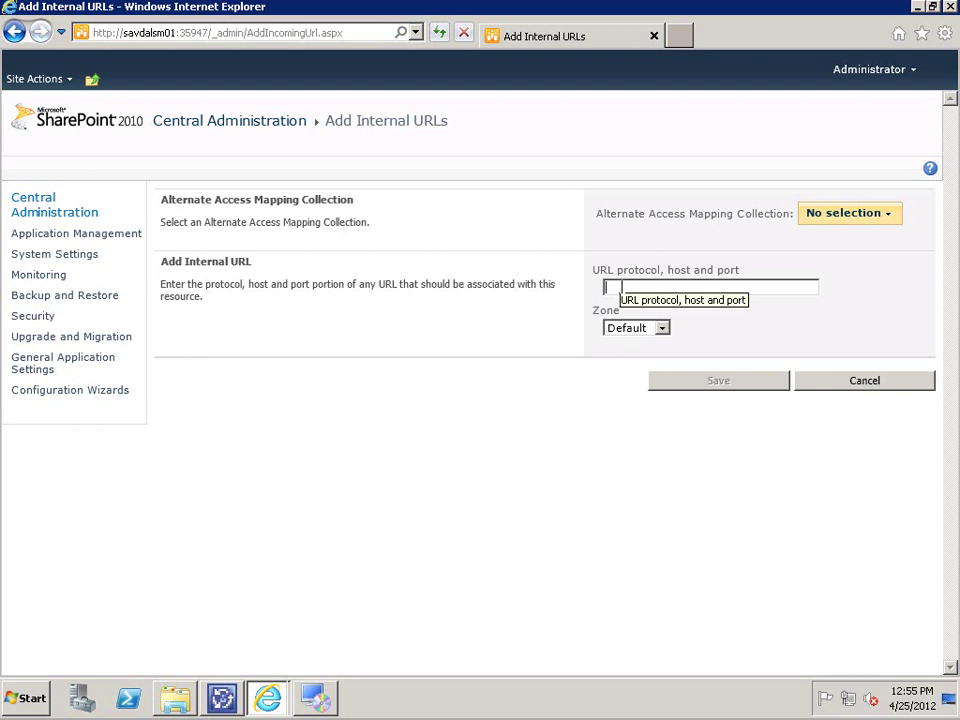
pyautogui.write('h')
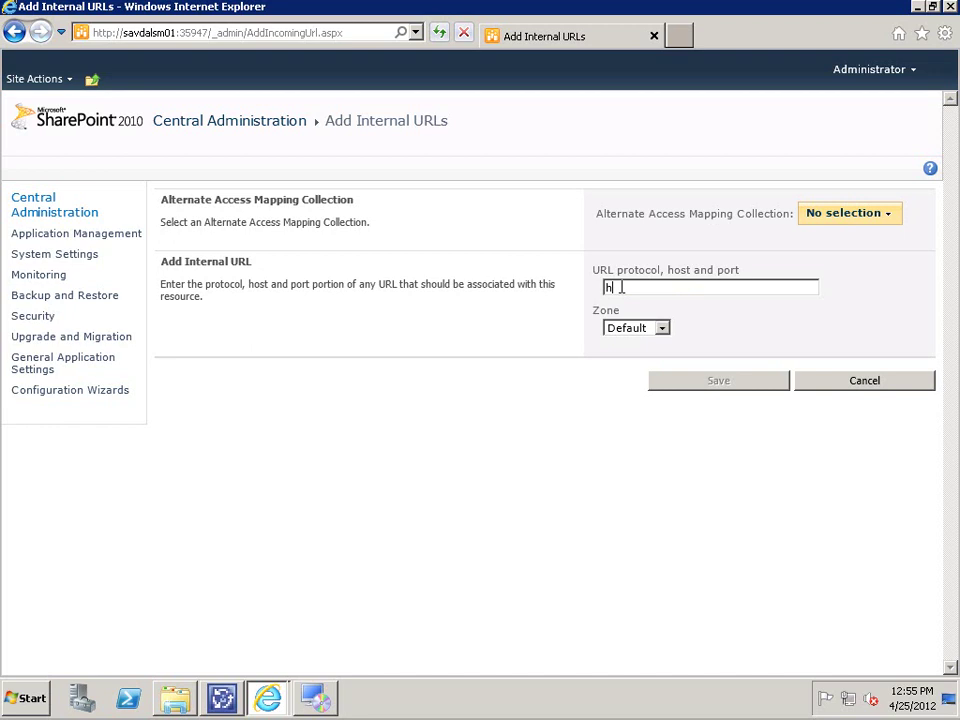
pyautogui.press('BackSpace')
pyautogui.click(872, 218)
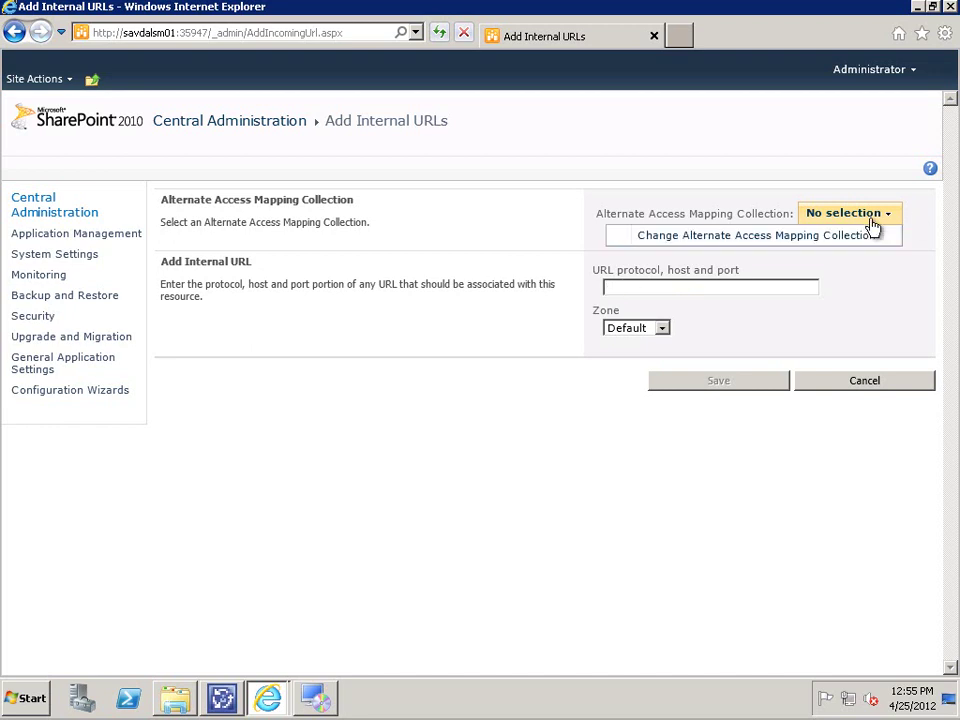
pyautogui.click(835, 243)
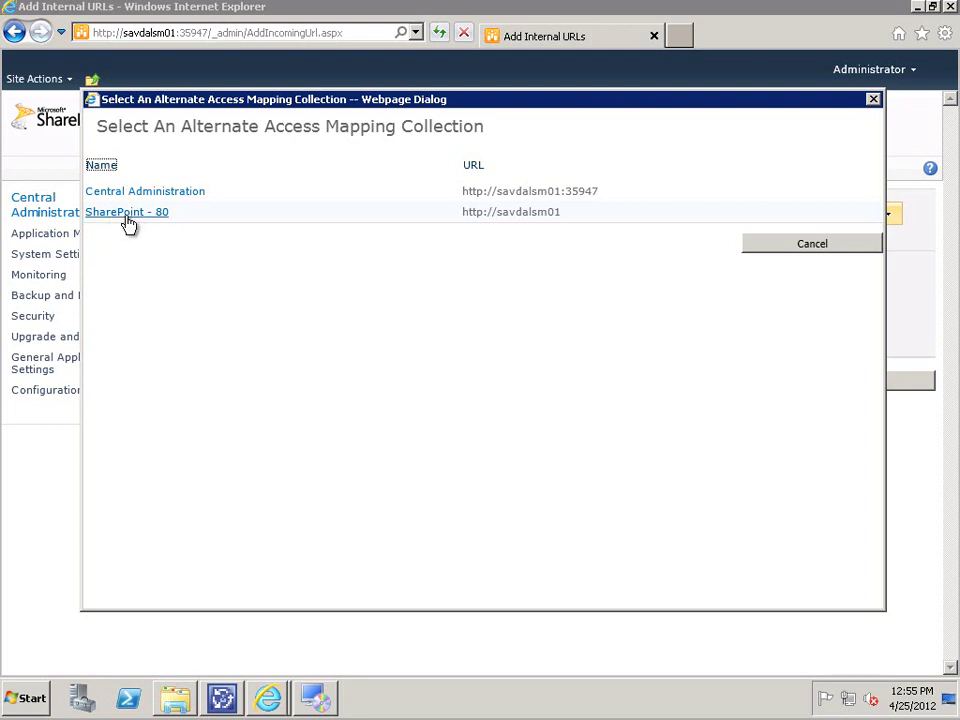
pyautogui.click(145, 220)
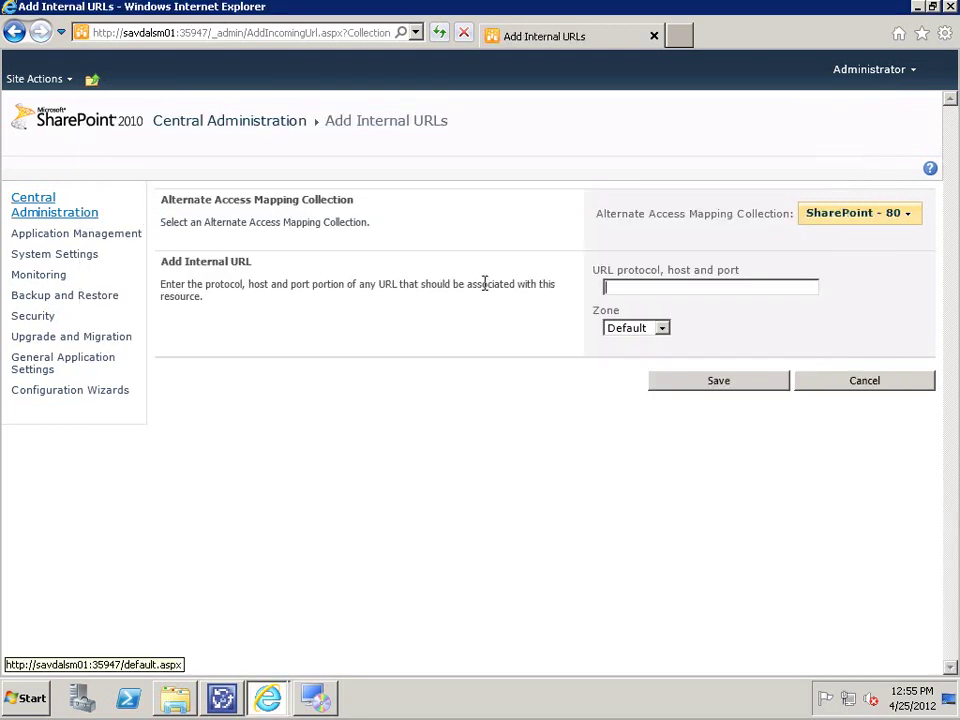
pyautogui.write('http://savdalsm0')
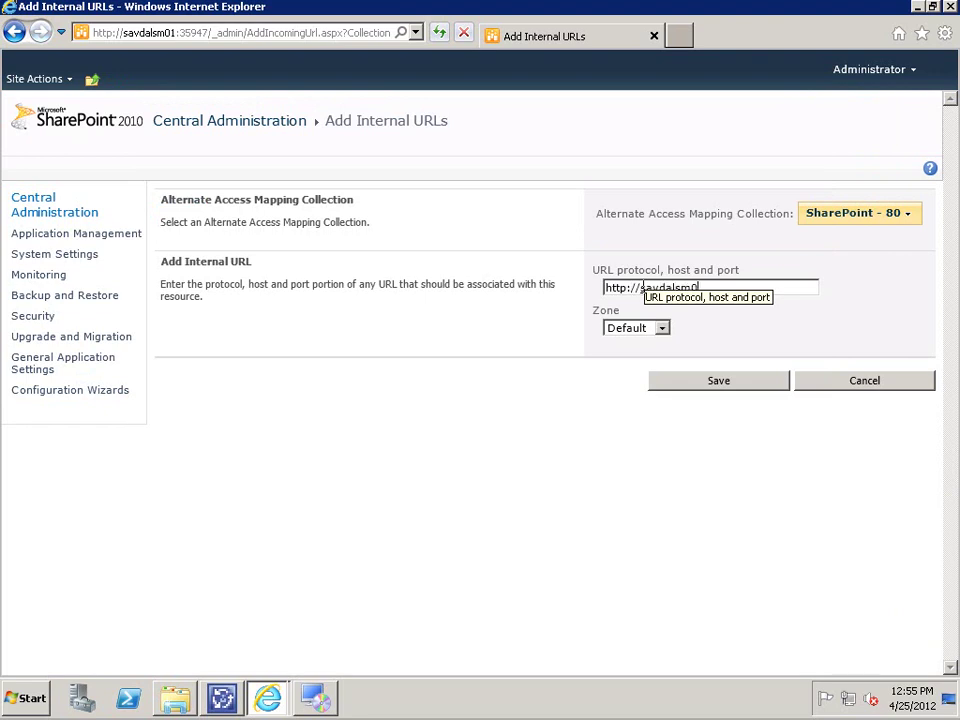
pyautogui.write('1.savilltech.net')
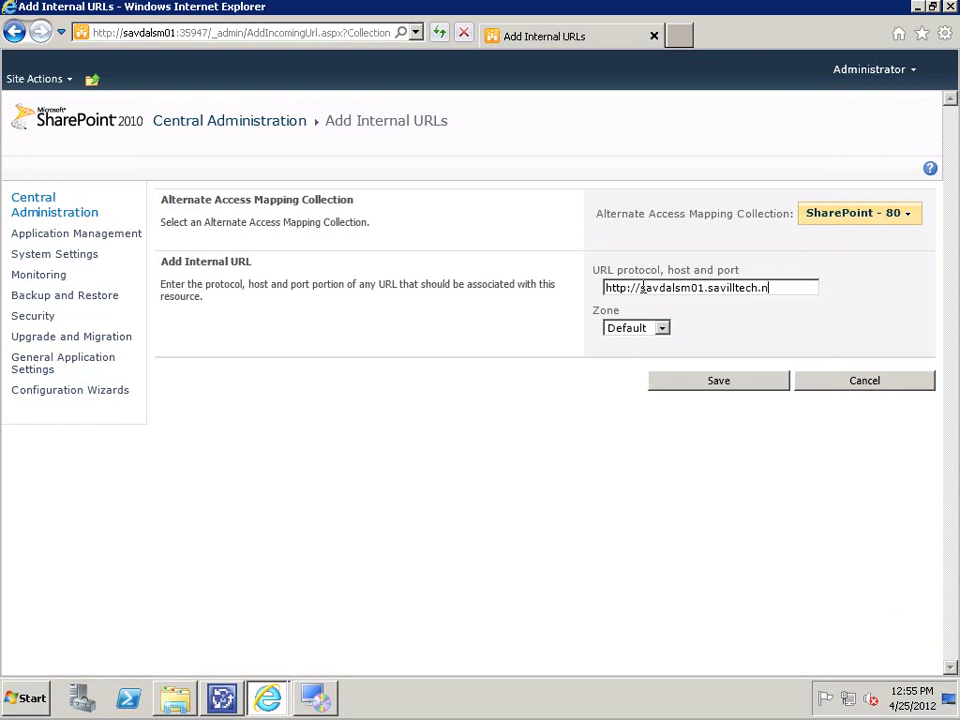
pyautogui.click(718, 382)
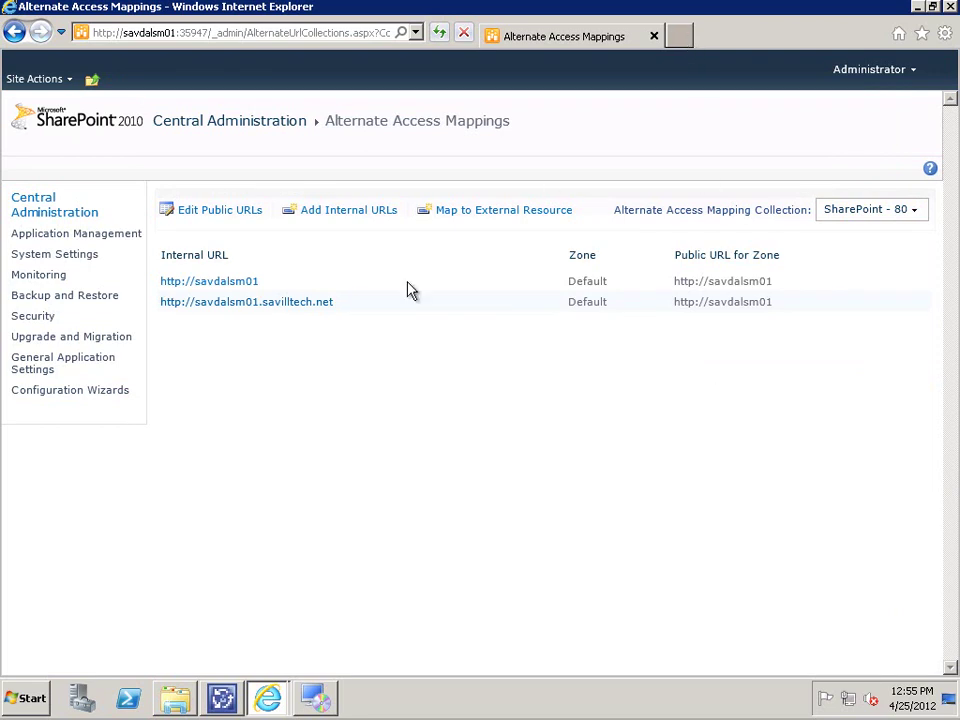
pyautogui.moveTo(333, 302); pyautogui.dragTo(160, 311)
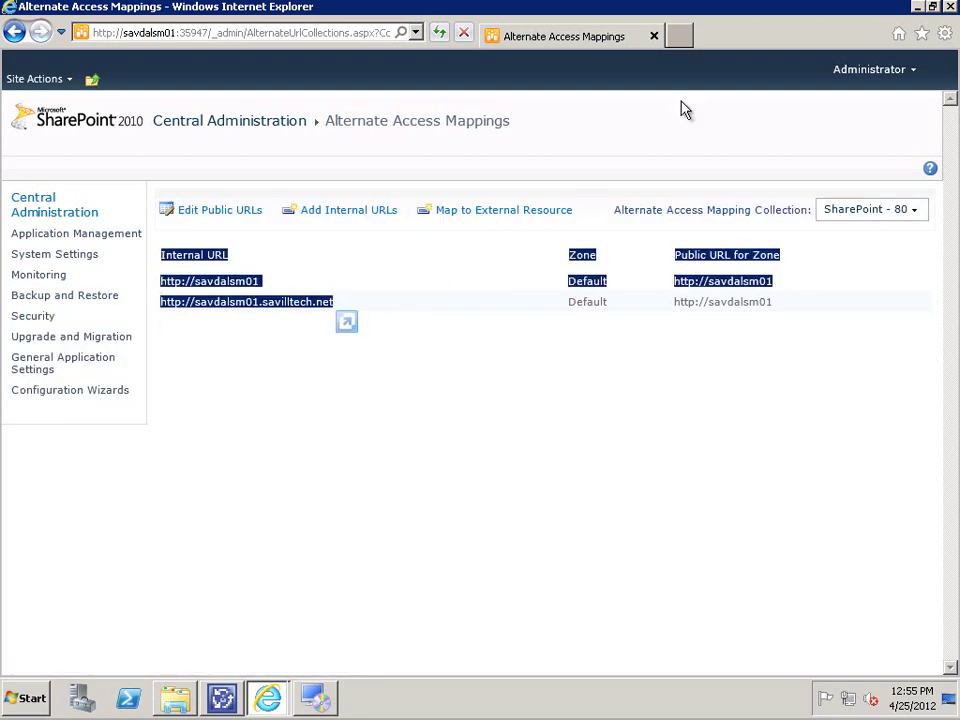
pyautogui.moveTo(670, 72); pyautogui.dragTo(253, 43)
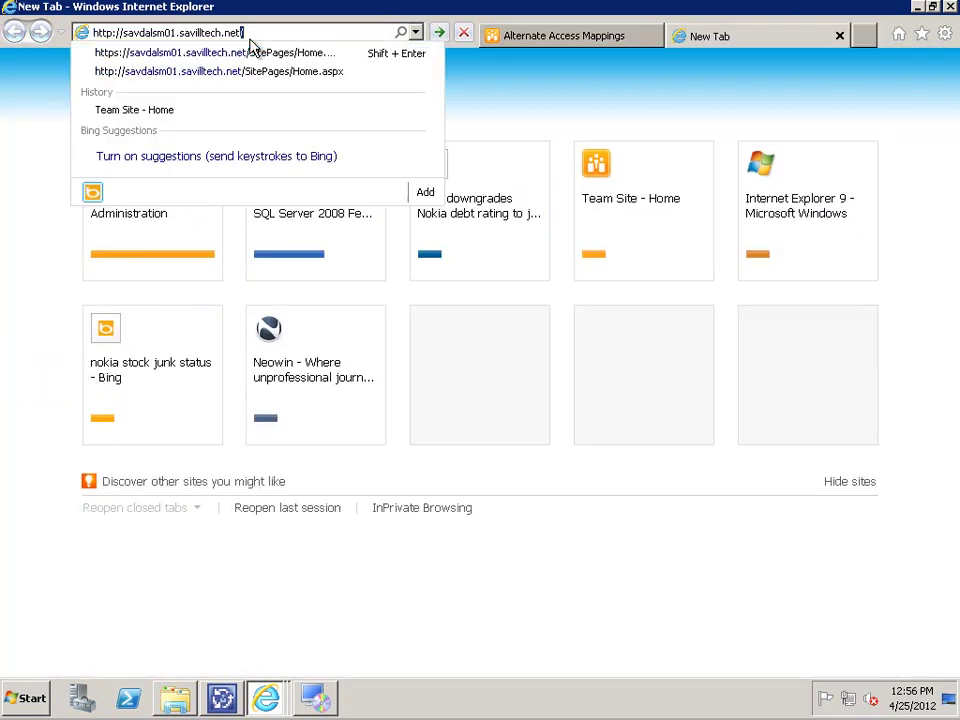
# Step: Load the Team Site at the new address and finish the completed .NET Framework 4 setup
pyautogui.press('Return')
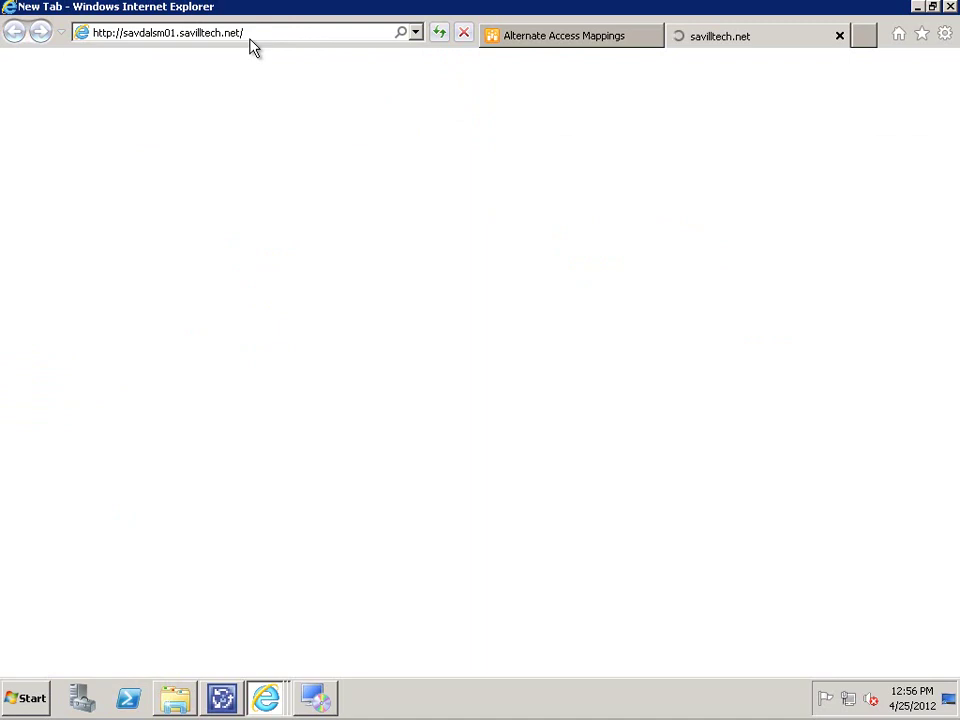
pyautogui.click(315, 699)
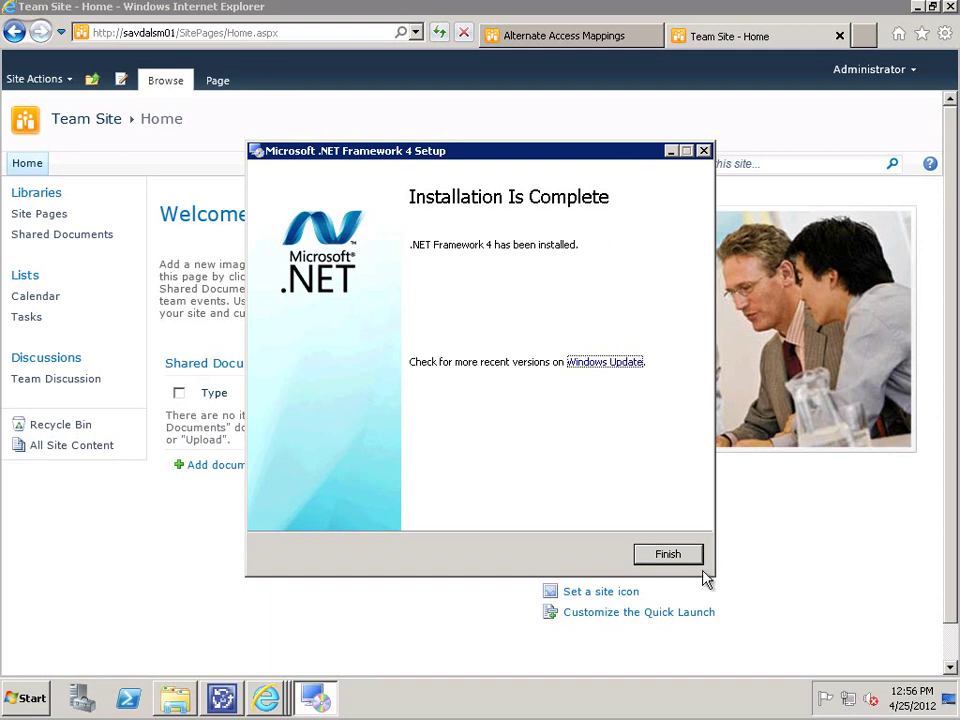
pyautogui.click(670, 556)
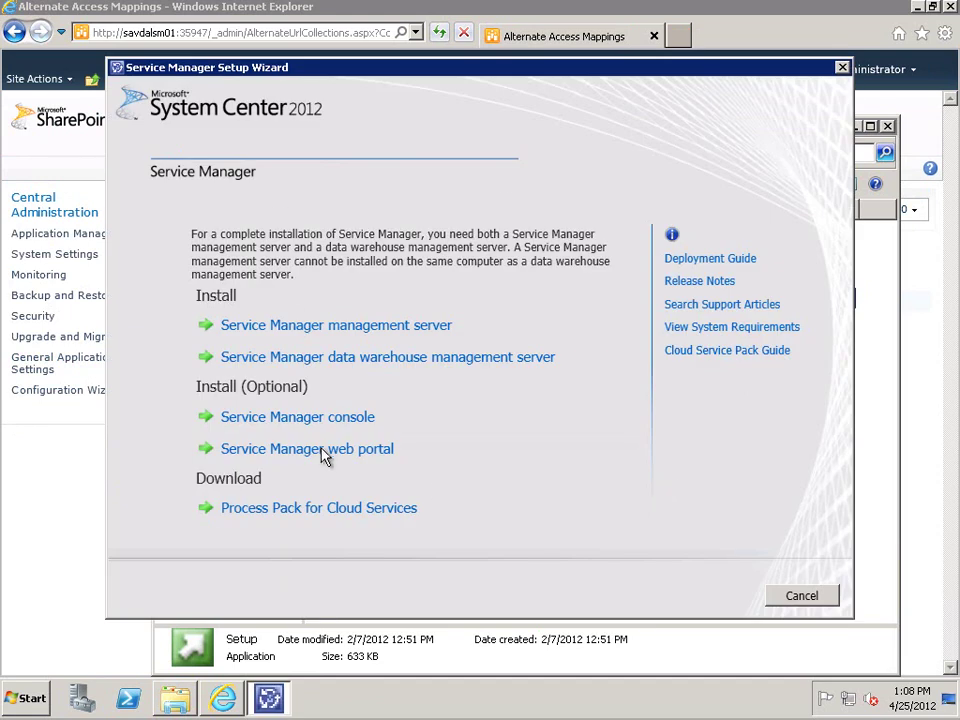
# Step: Choose the Service Manager web portal with Web Content Server and SharePoint Web Parts, and accept the licence
pyautogui.click(318, 447)
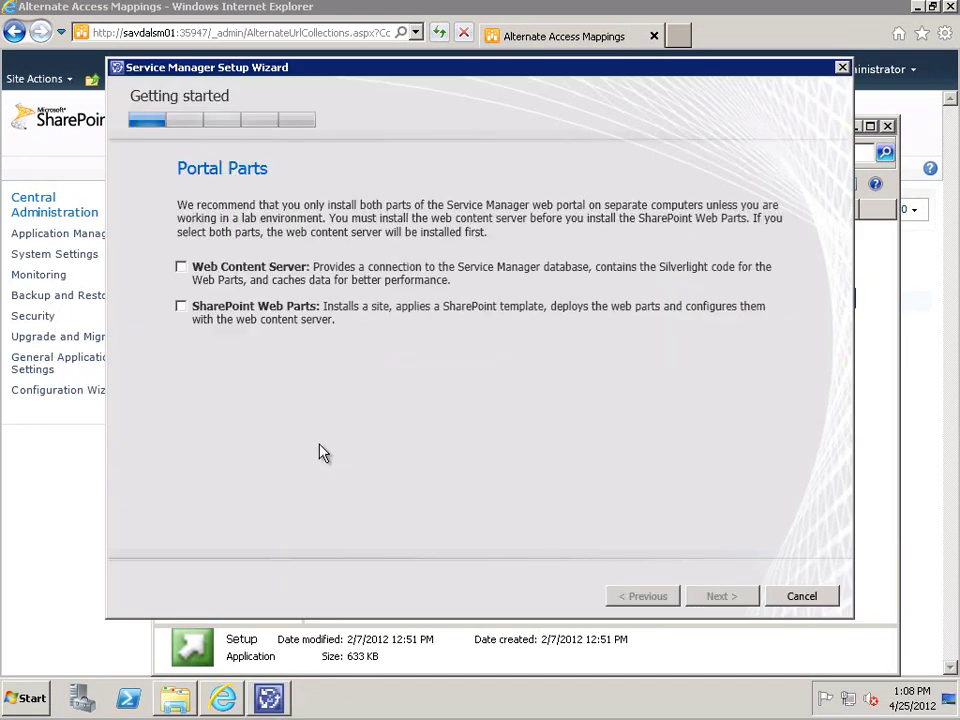
pyautogui.click(181, 267)
pyautogui.click(181, 306)
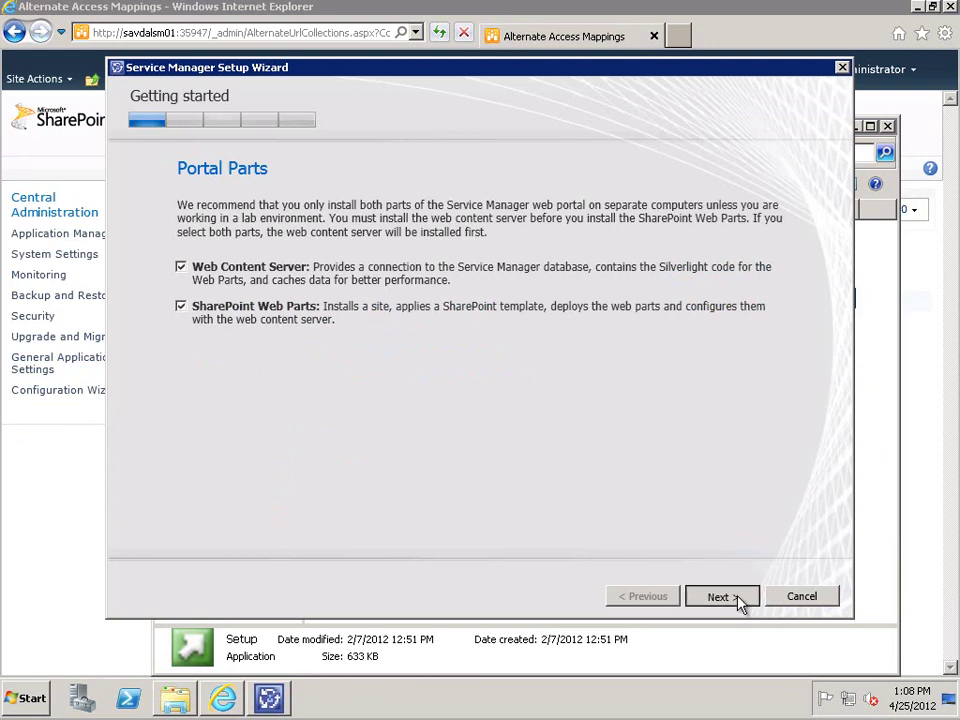
pyautogui.click(720, 597)
pyautogui.click(181, 541)
pyautogui.click(727, 600)
# Step: Review the prerequisite check results and continue to the Self-Service Portal settings
pyautogui.click(727, 600)
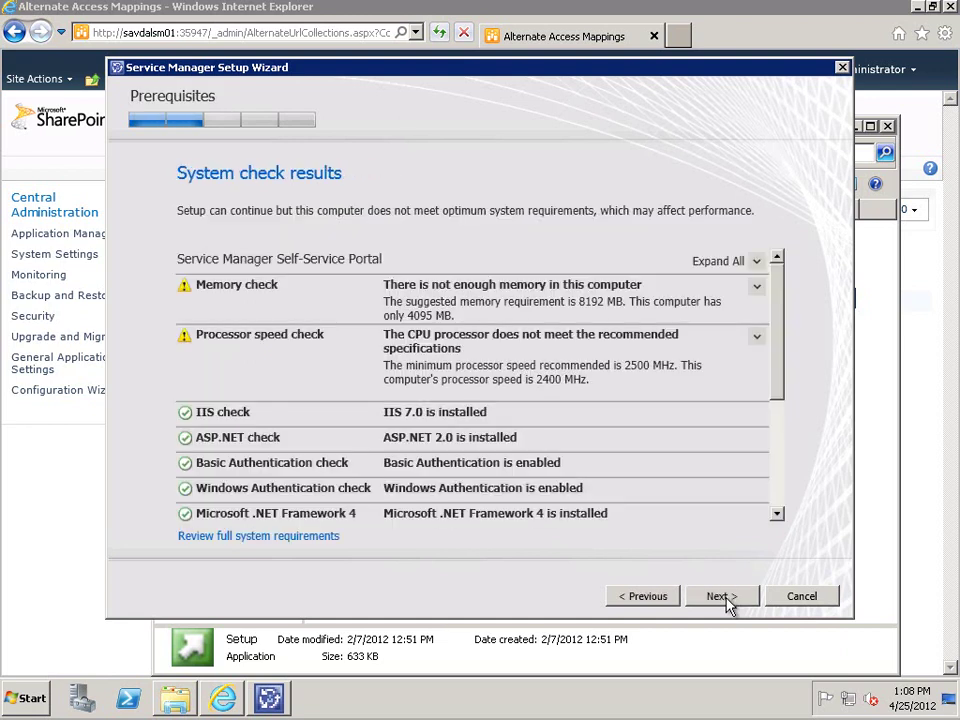
pyautogui.moveTo(784, 380); pyautogui.dragTo(784, 506)
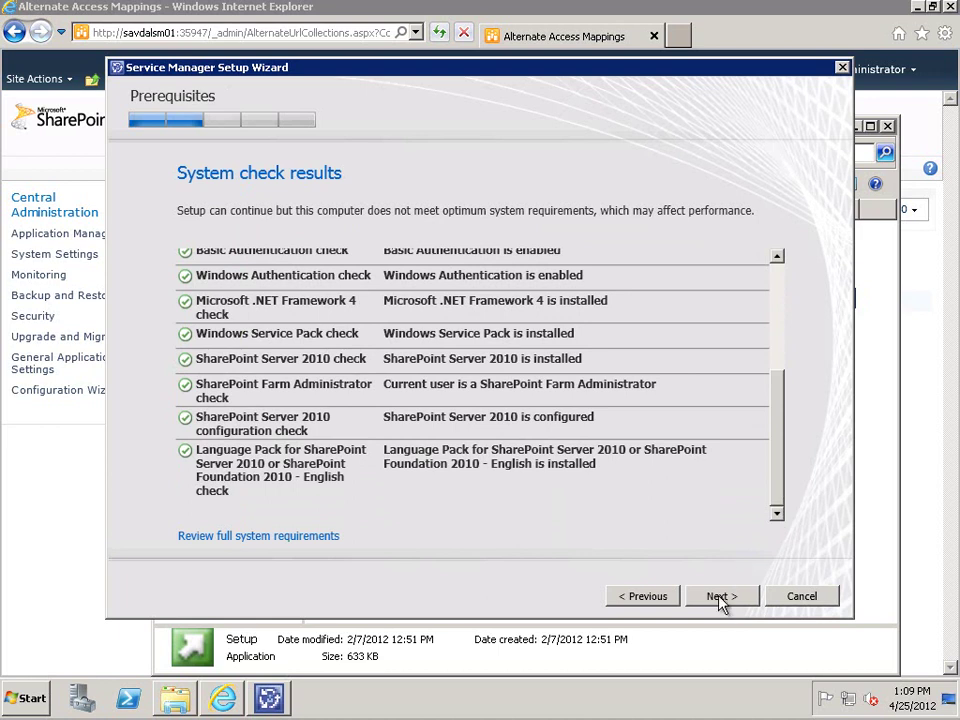
pyautogui.moveTo(778, 467); pyautogui.dragTo(780, 338)
pyautogui.moveTo(776, 386); pyautogui.dragTo(782, 521)
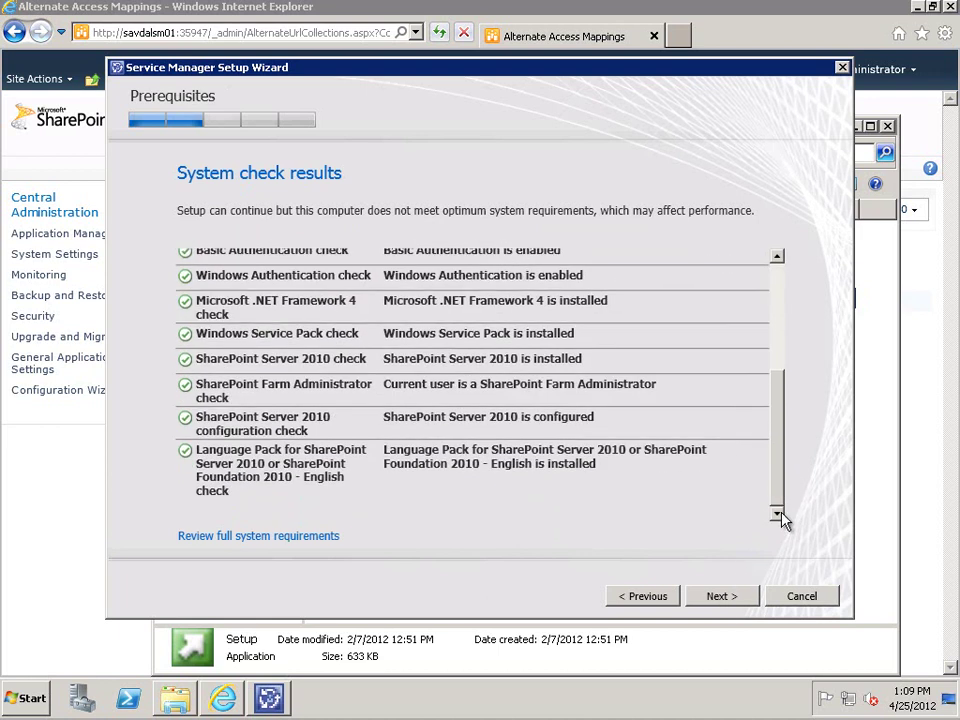
pyautogui.click(731, 599)
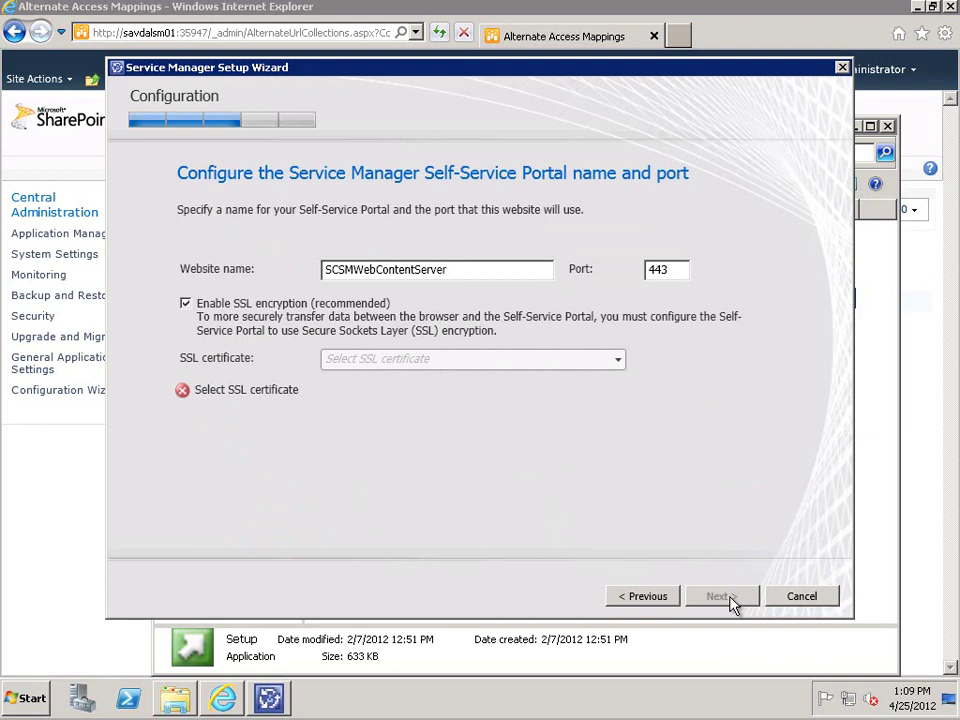
# Step: Use the savdalsm01.savilltech.net SSL certificate and dismiss the SQL collation warning
pyautogui.click(540, 366)
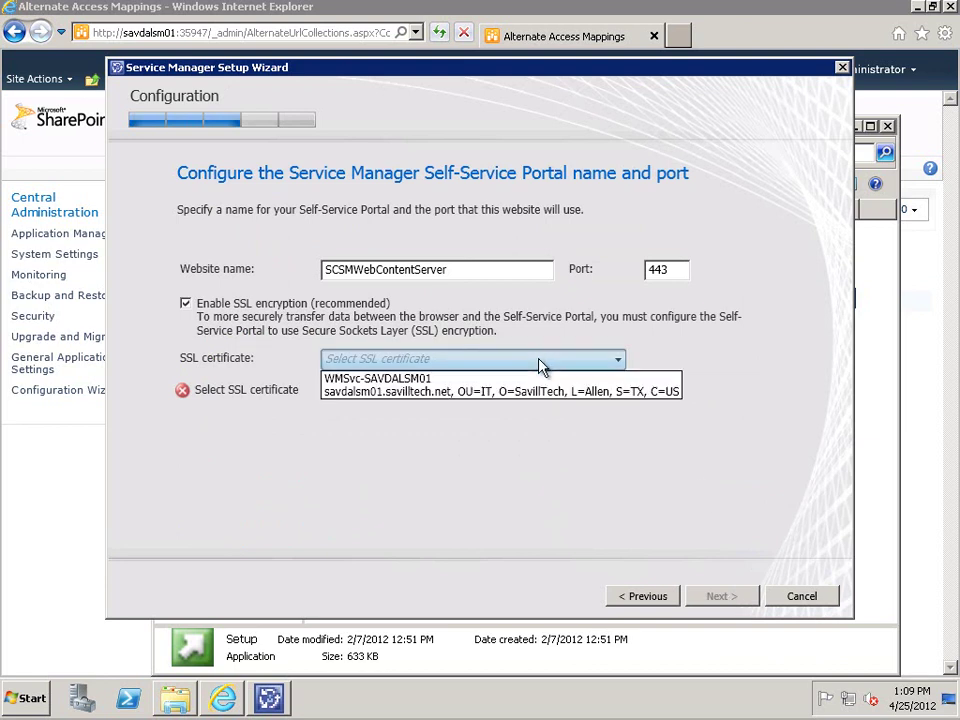
pyautogui.click(463, 391)
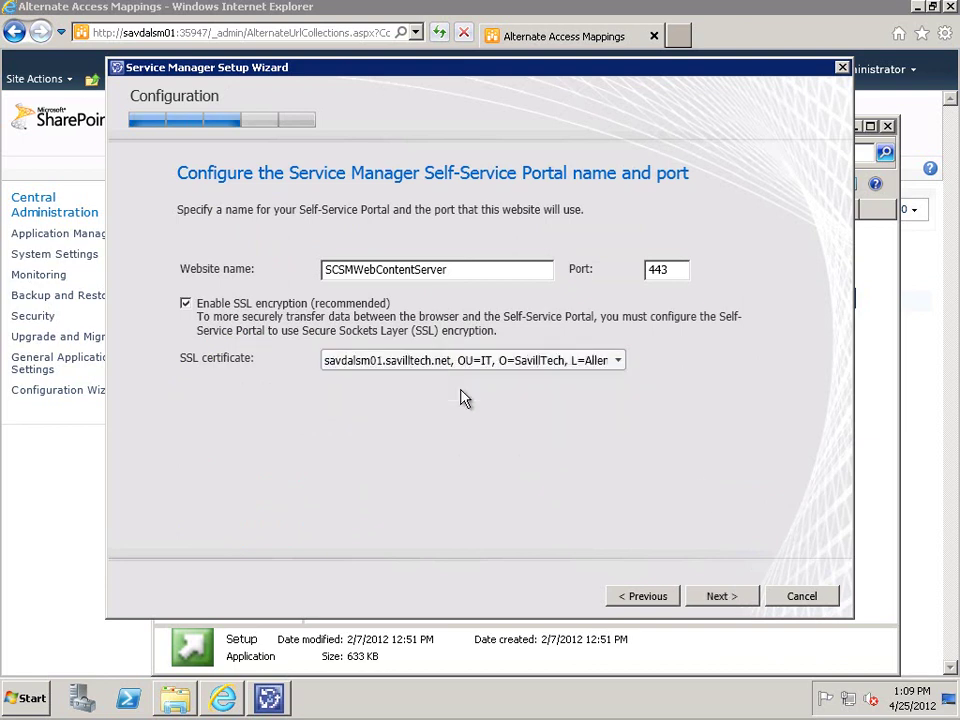
pyautogui.click(724, 597)
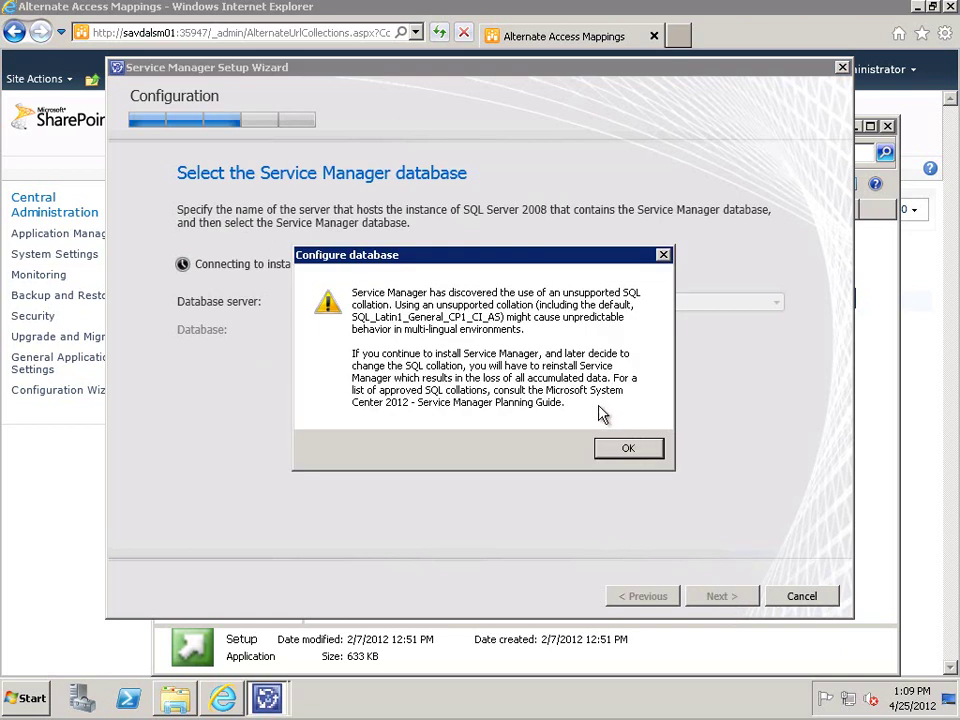
pyautogui.click(624, 449)
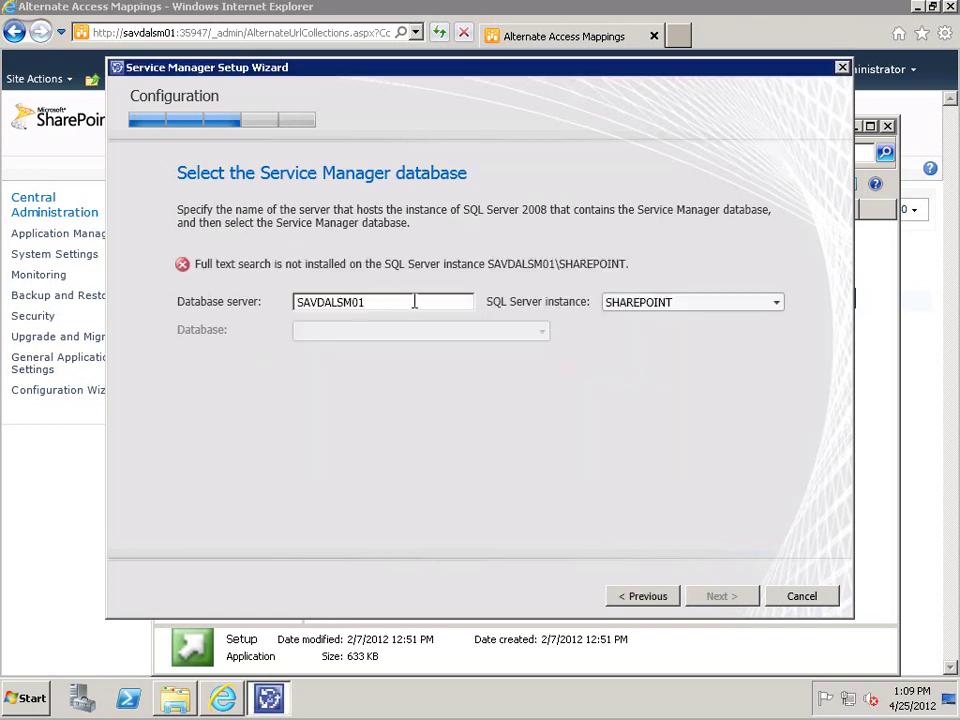
# Step: Point the portal at database server SAVDALOM01 and the ServiceManager database
pyautogui.press('BackSpace')
pyautogui.press('BackSpace')
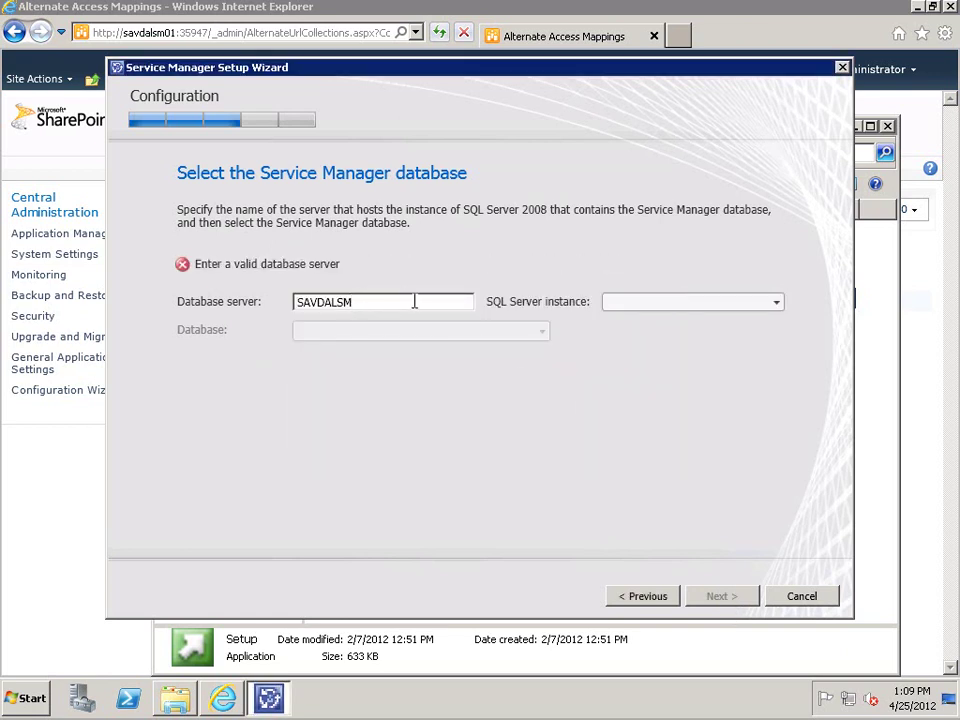
pyautogui.press('BackSpace')
pyautogui.press('BackSpace')
pyautogui.write('OM01')
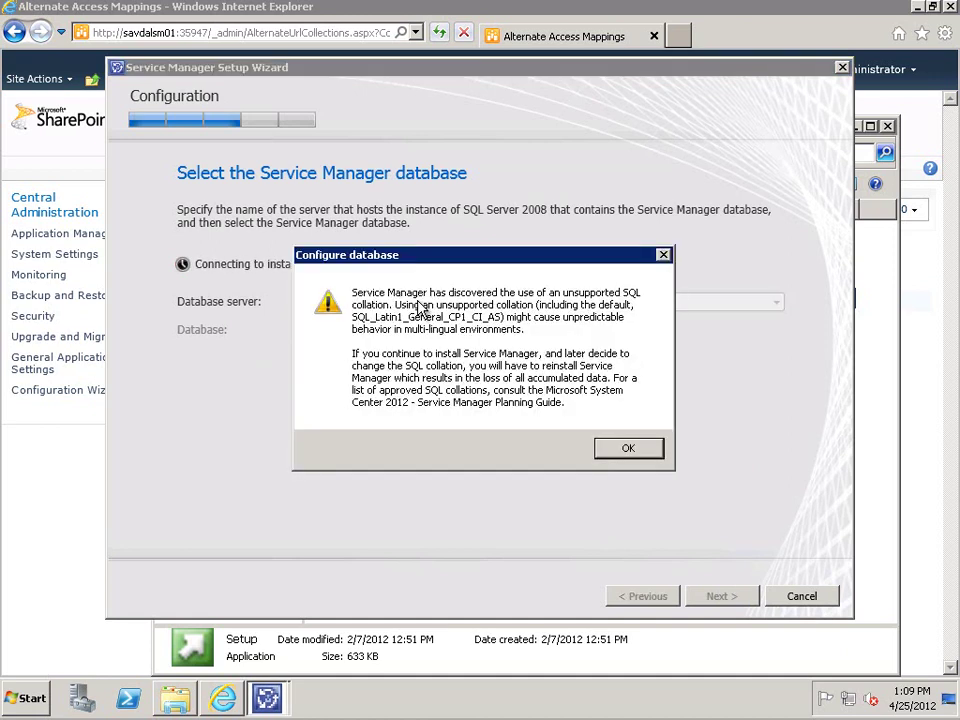
pyautogui.click(619, 449)
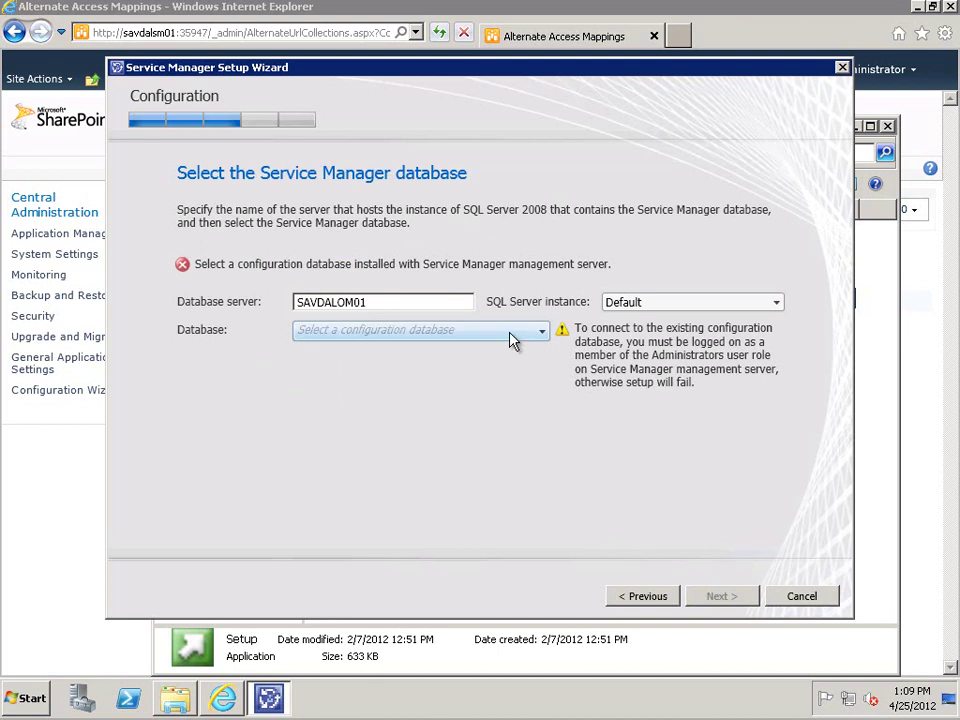
pyautogui.click(514, 332)
pyautogui.click(404, 474)
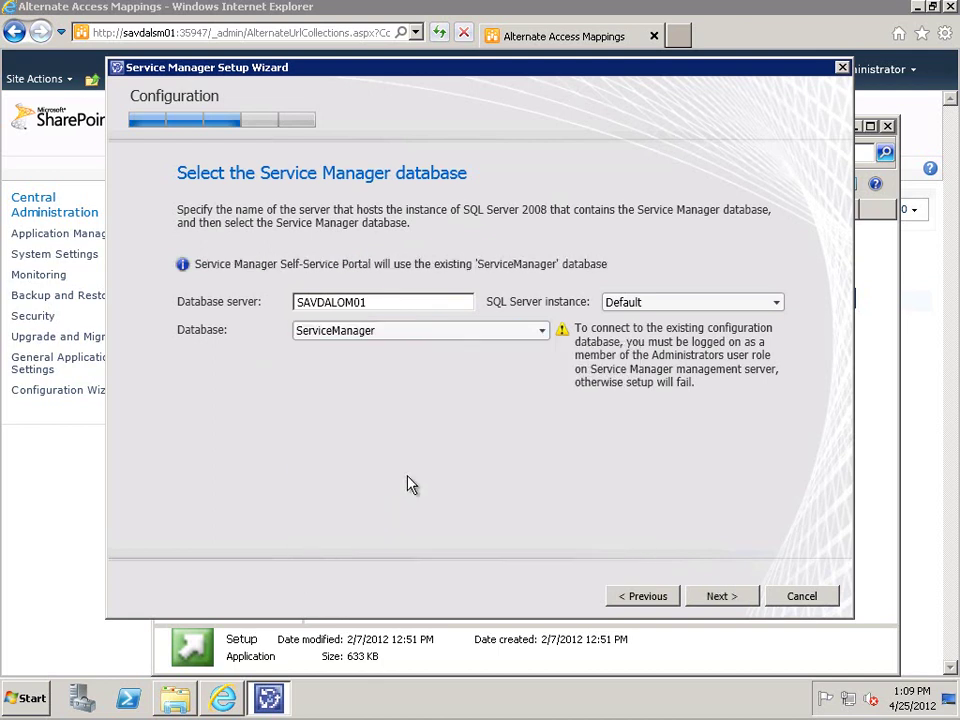
pyautogui.click(724, 600)
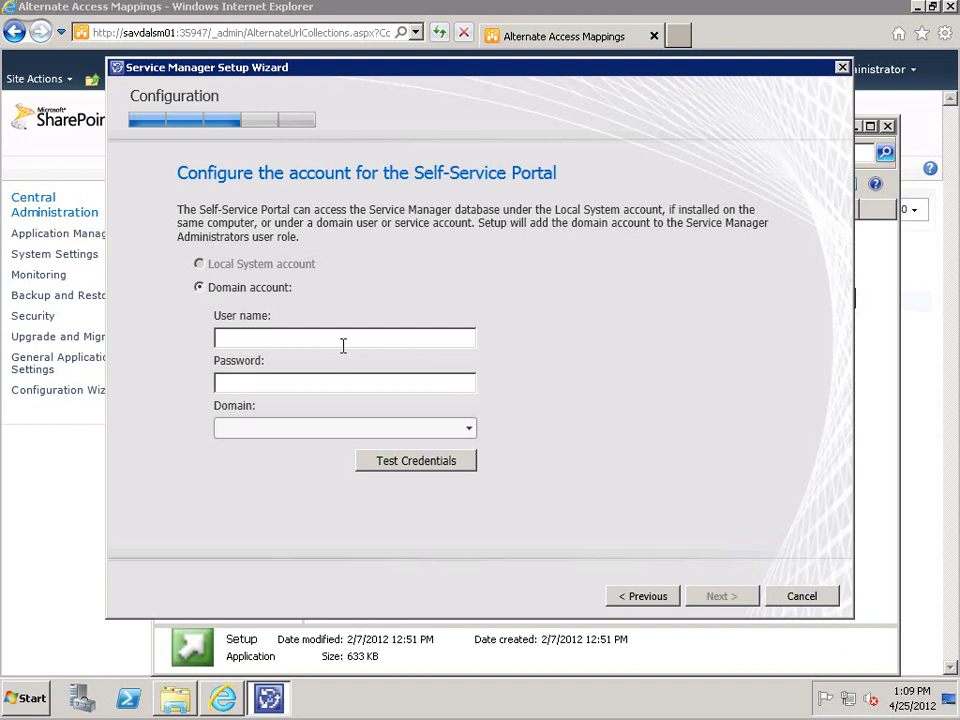
# Step: Enter the svcmgrservice service account with its password and domain, and verify the credentials
pyautogui.click(343, 345)
pyautogui.write('svcmgrservice')
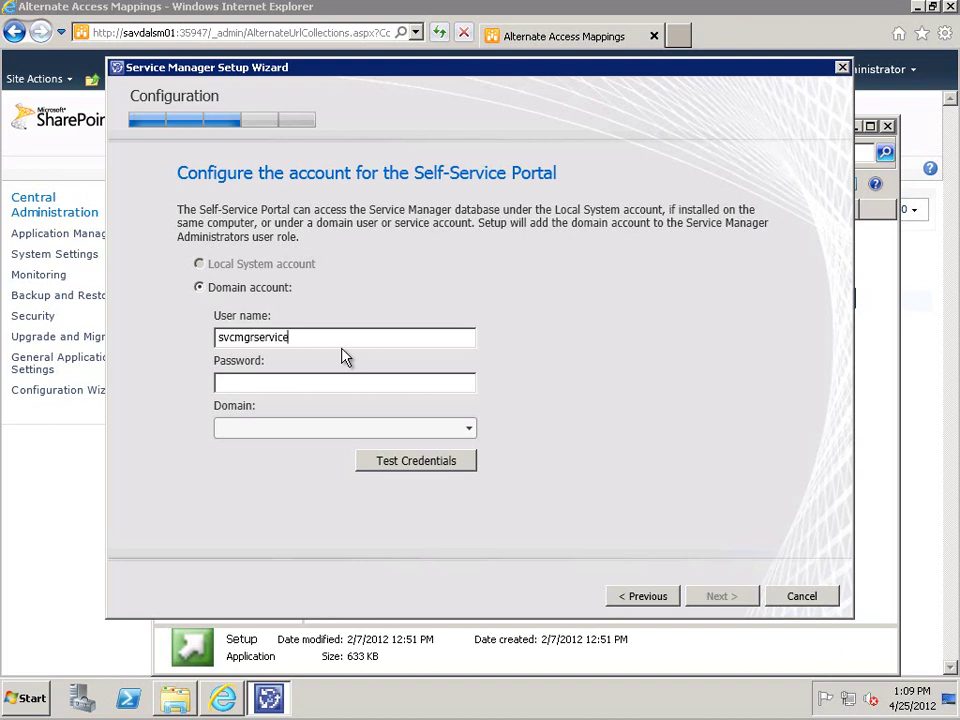
pyautogui.press('Tab')
pyautogui.write('*******')
pyautogui.press('Tab')
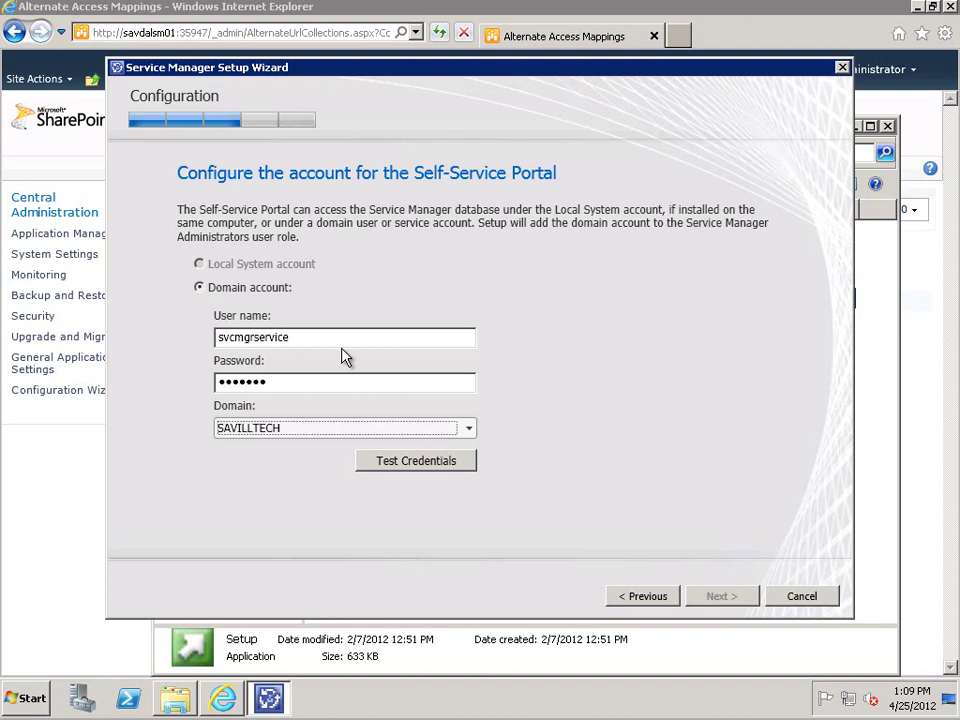
pyautogui.click(437, 465)
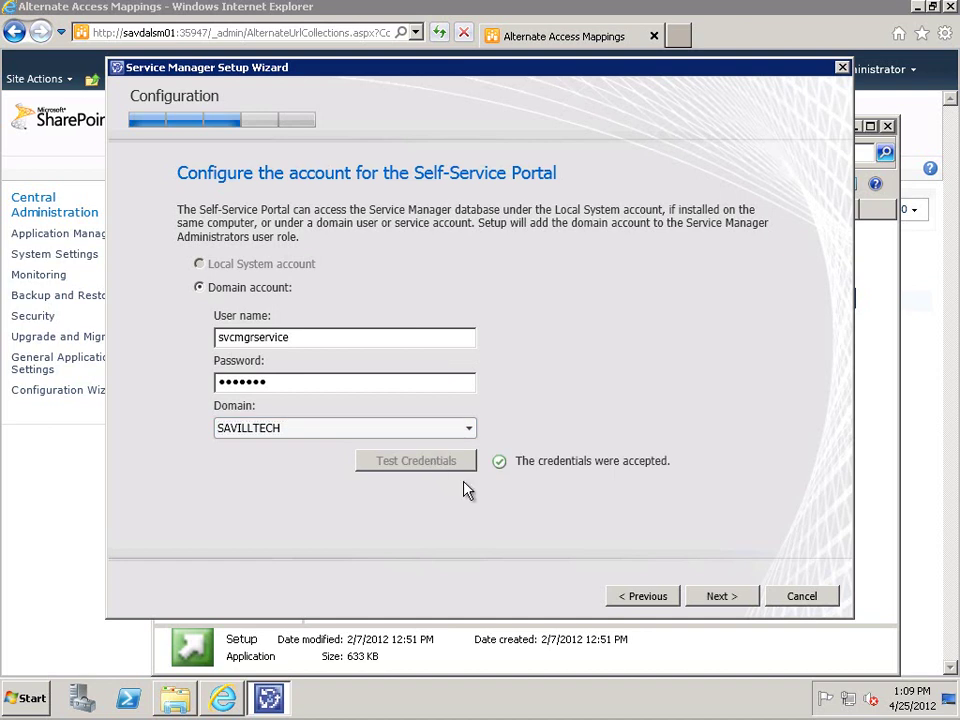
pyautogui.click(735, 601)
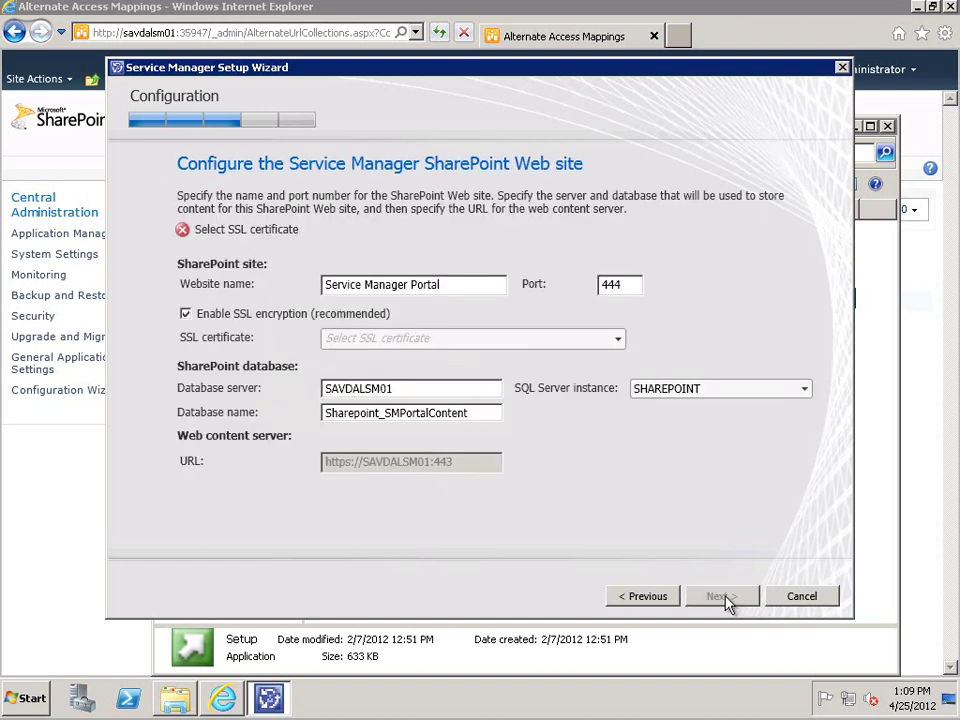
# Step: Secure the SharePoint Web site with the savdalsm01.savilltech.net SSL certificate
pyautogui.click(439, 343)
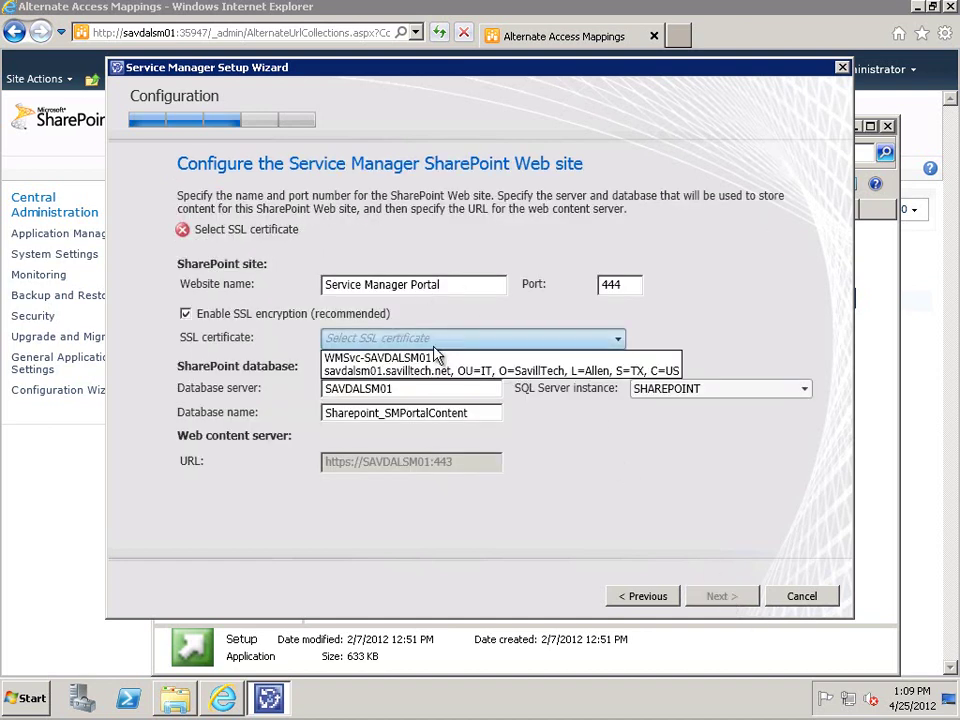
pyautogui.click(420, 372)
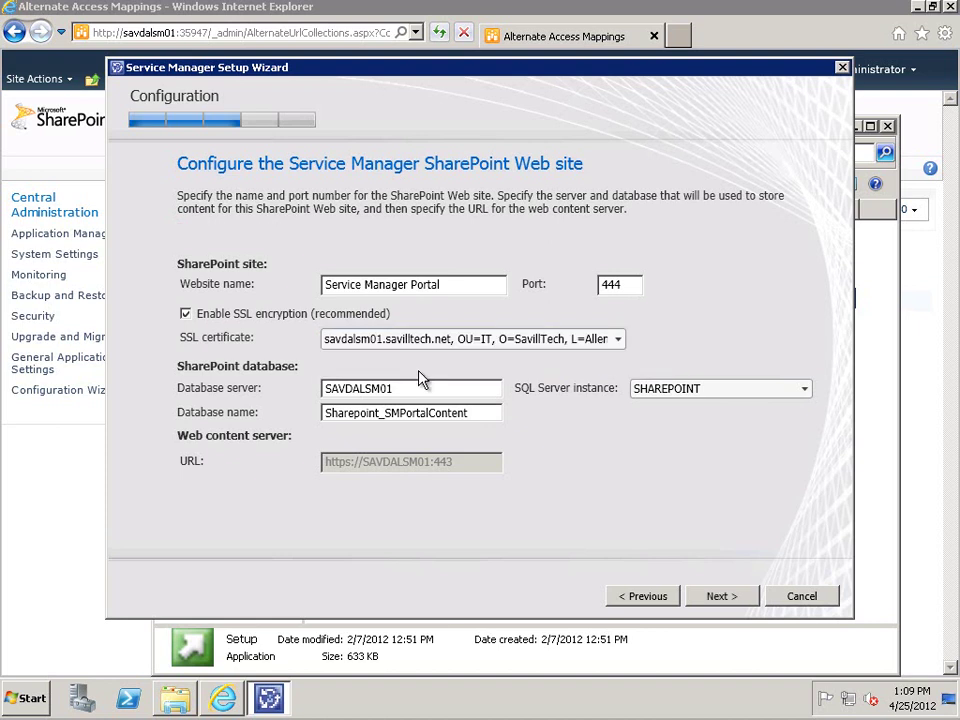
pyautogui.click(723, 597)
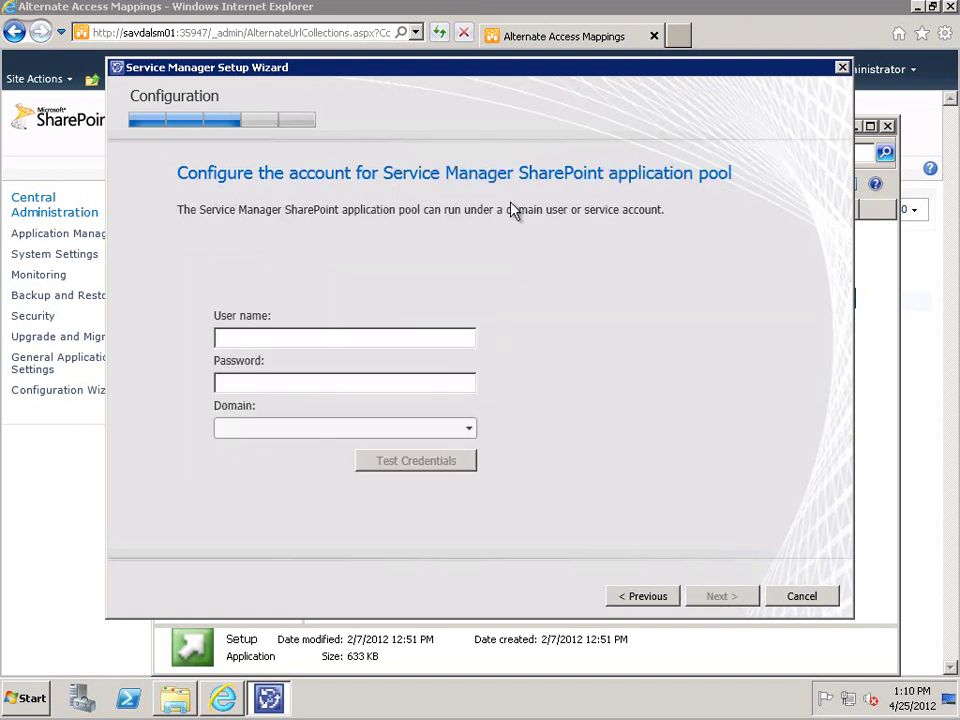
# Step: Set the application pool account to administrator with its password and domain, and verify it
pyautogui.click(304, 337)
pyautogui.write('administrator')
pyautogui.press('Tab')
pyautogui.write('•••••••')
pyautogui.press('Tab')
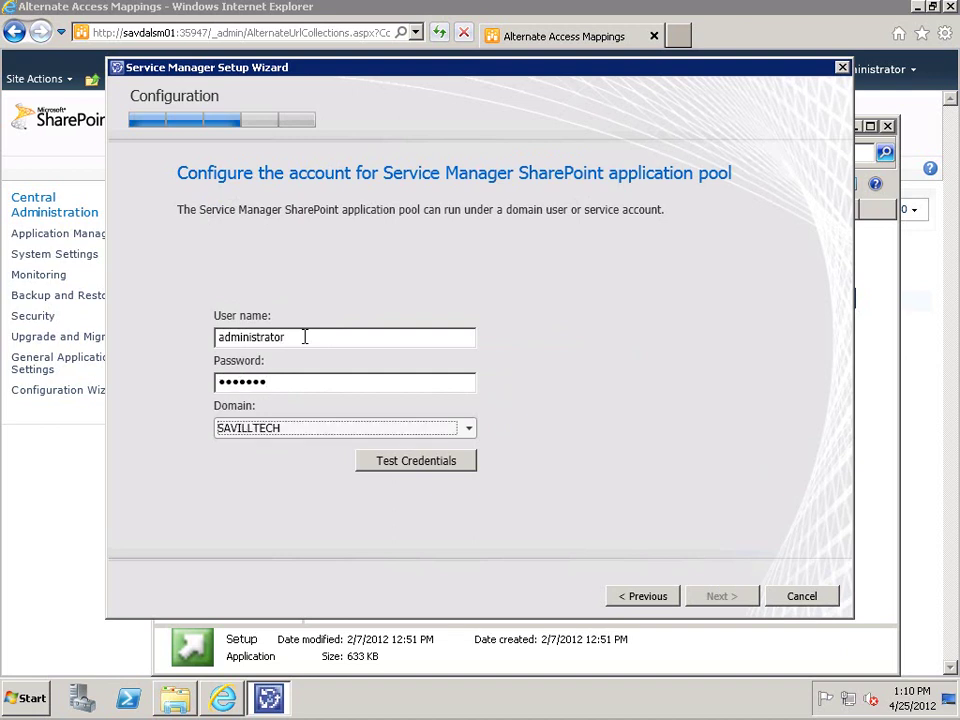
pyautogui.click(403, 460)
pyautogui.click(740, 598)
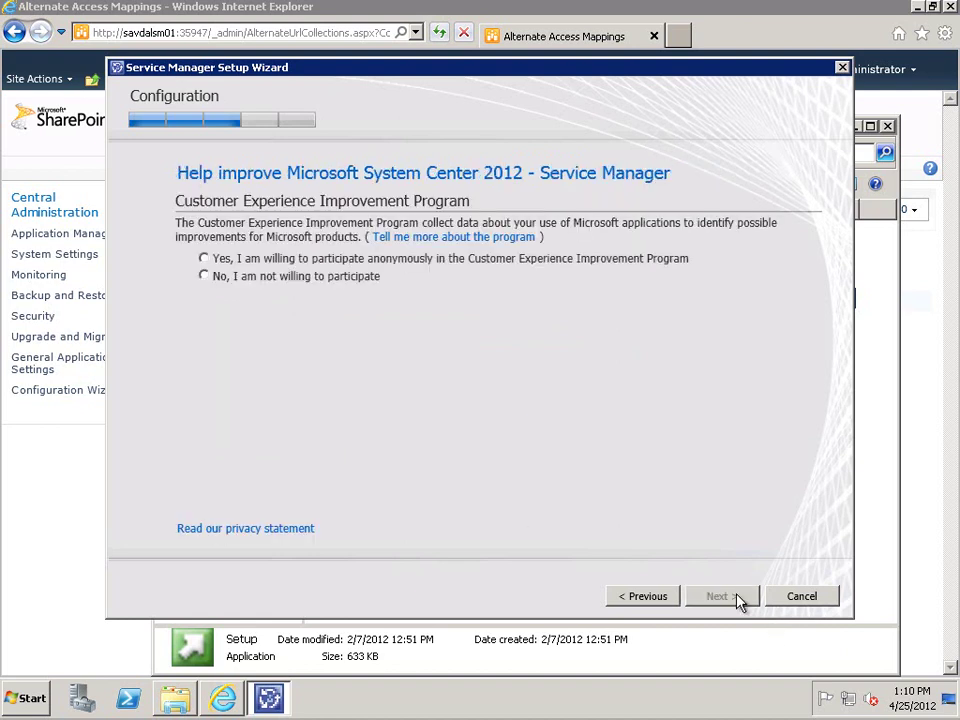
# Step: Decline the Customer Experience Improvement Program and install the Self-Service Portal
pyautogui.click(286, 276)
pyautogui.click(722, 598)
pyautogui.click(731, 598)
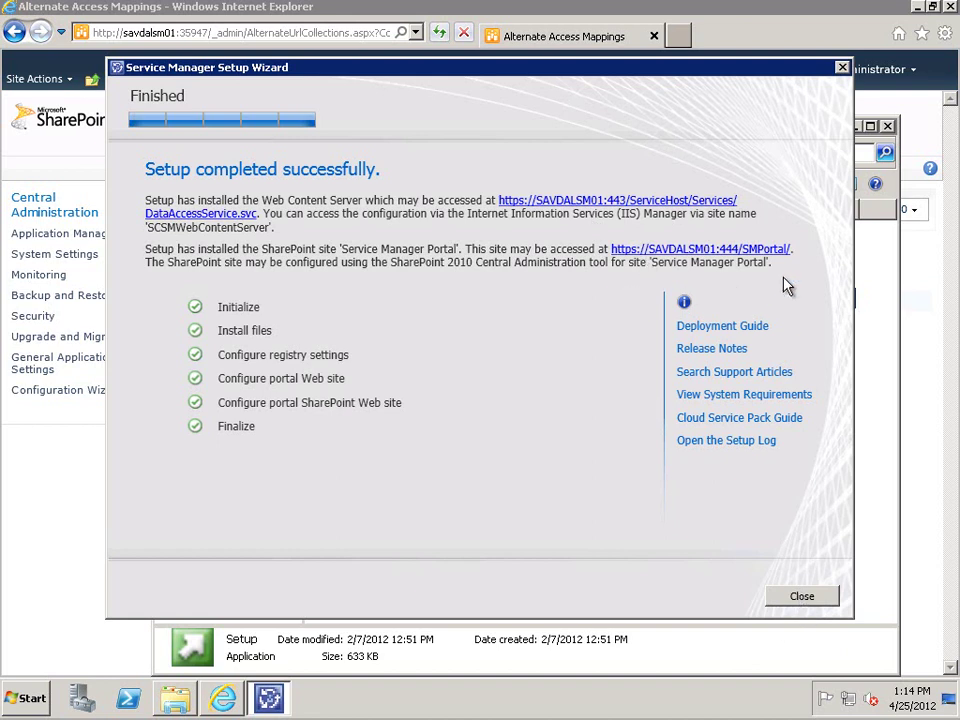
pyautogui.click(802, 597)
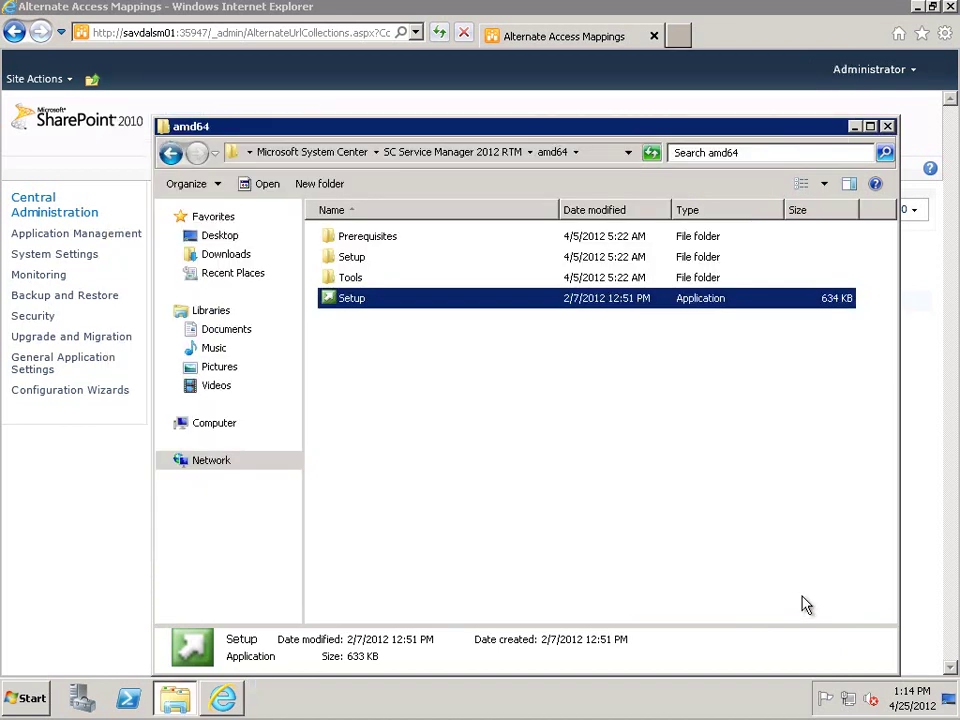
pyautogui.press('super+r')
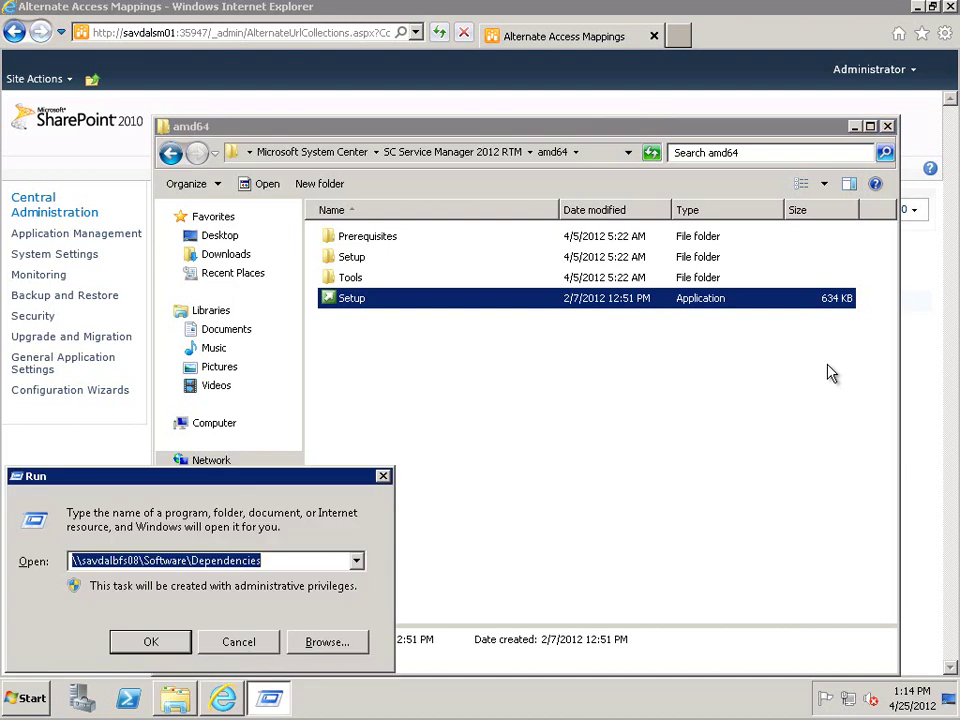
pyautogui.write('https://sav')
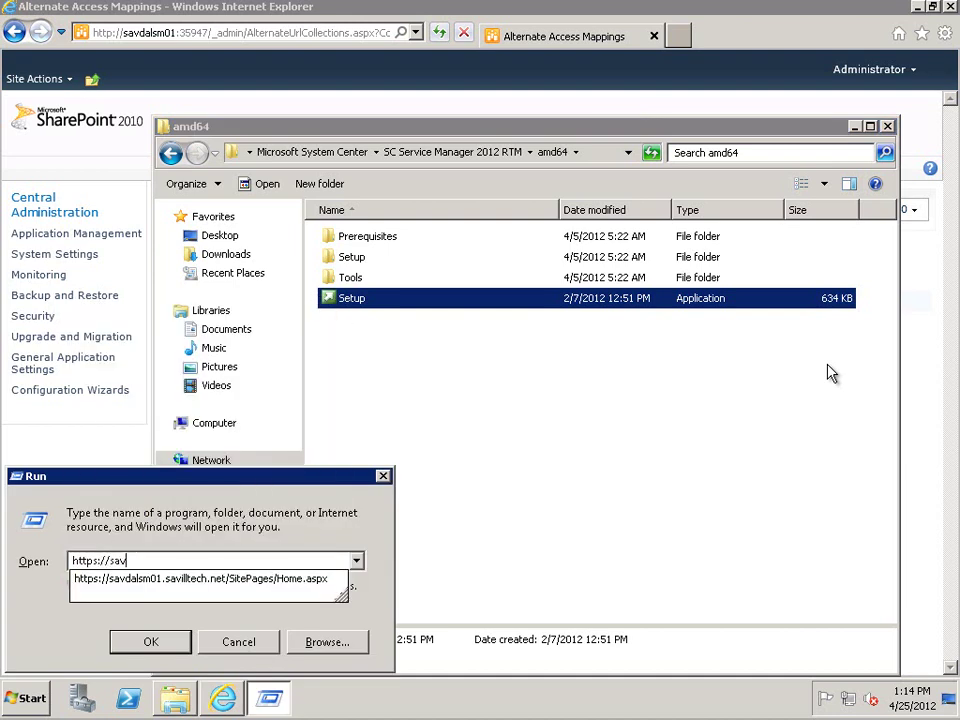
pyautogui.write('dalsm01:44')
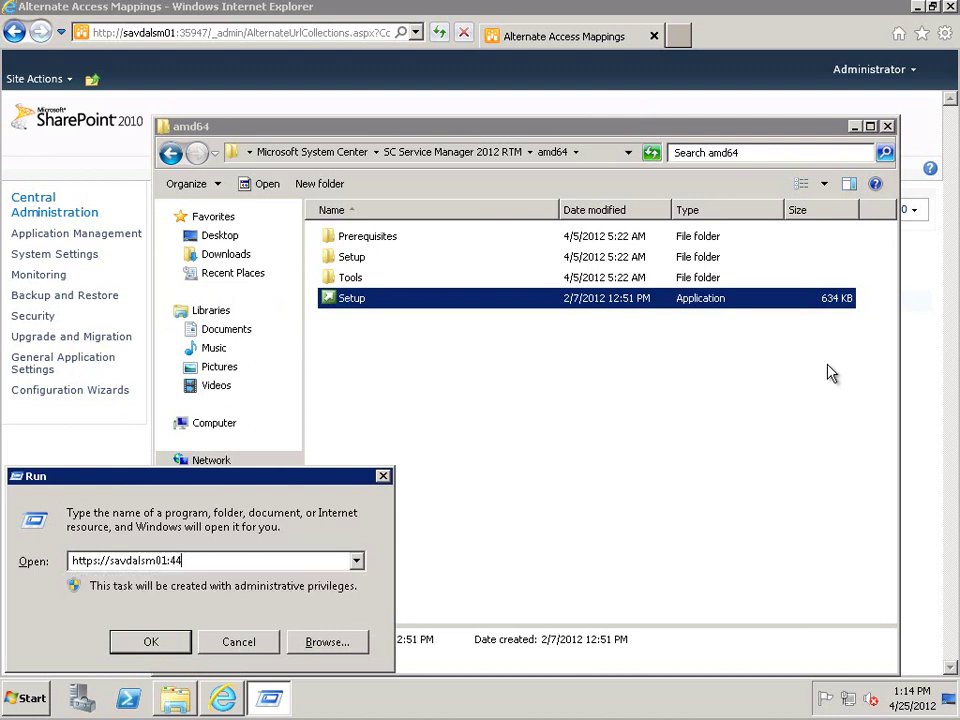
pyautogui.write('4/smportal')
pyautogui.press('Return')
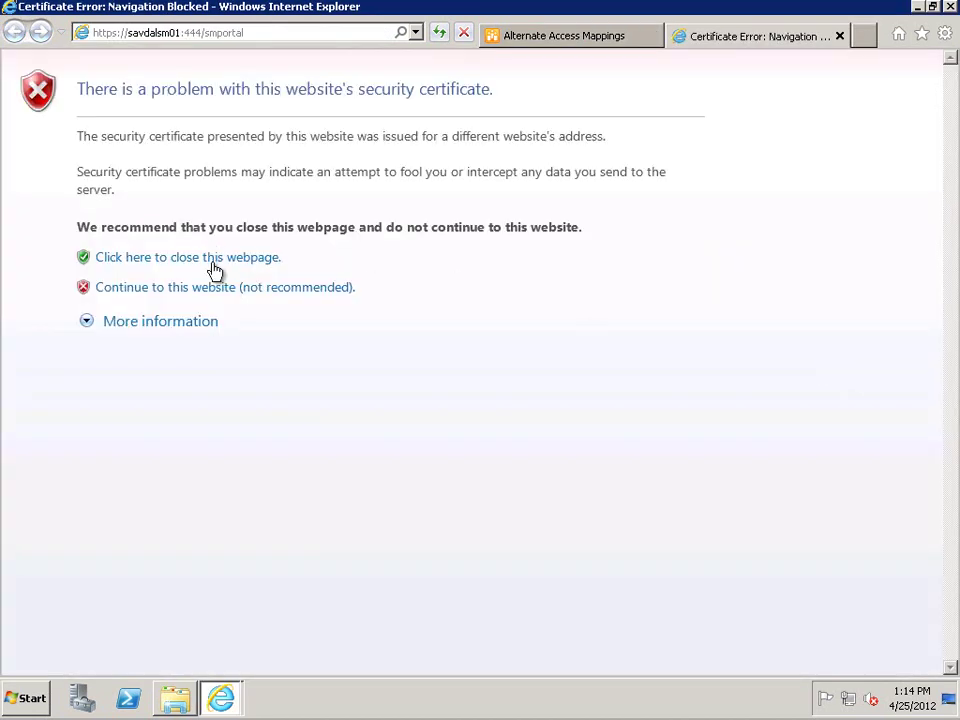
# Step: Continue past the certificate error to the SMPortal site
pyautogui.click(228, 288)
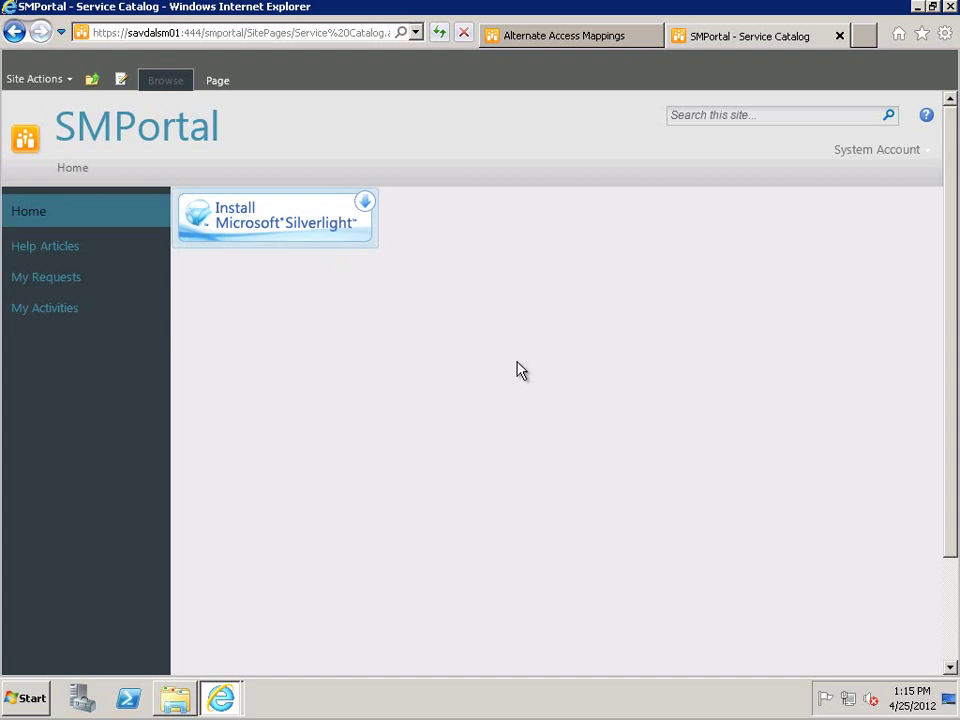
# Step: Download and install Microsoft Silverlight, then refresh the Service Catalog page
pyautogui.click(349, 212)
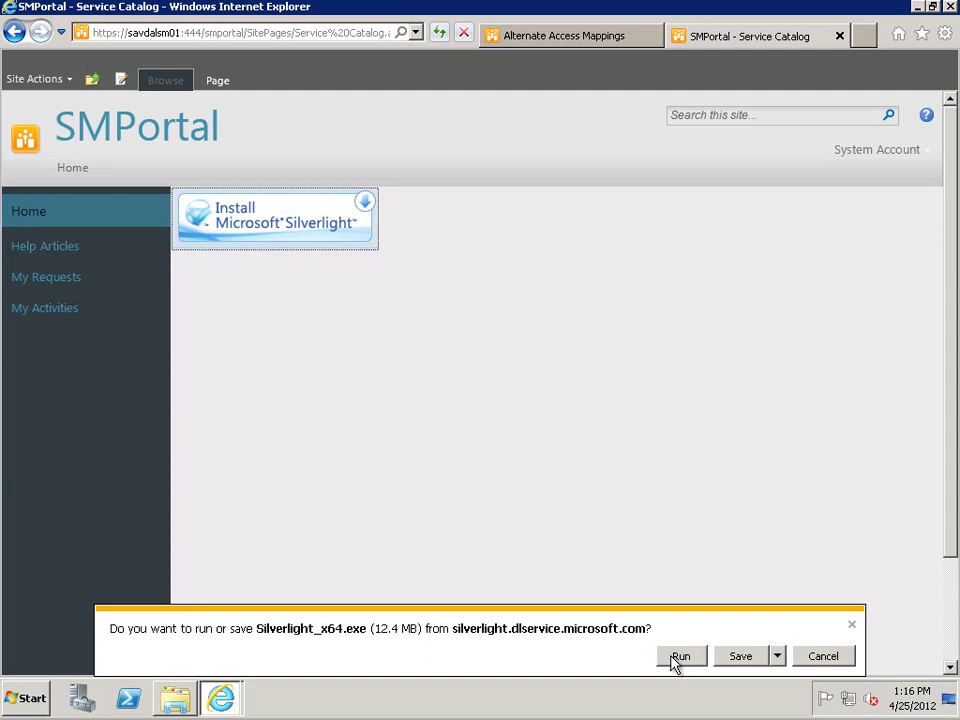
pyautogui.click(678, 657)
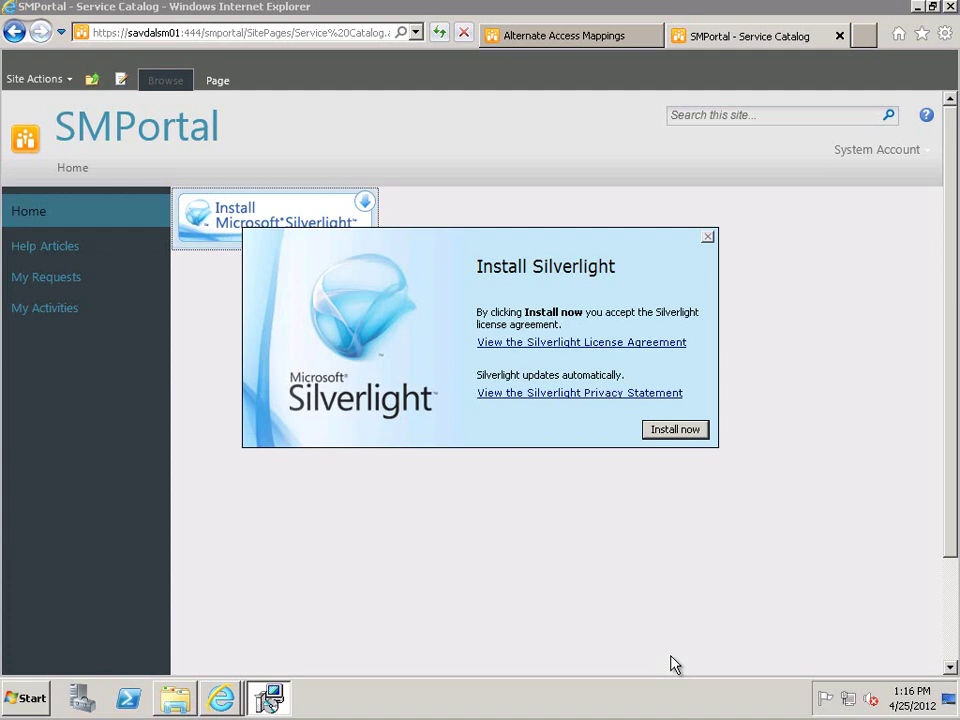
pyautogui.click(673, 429)
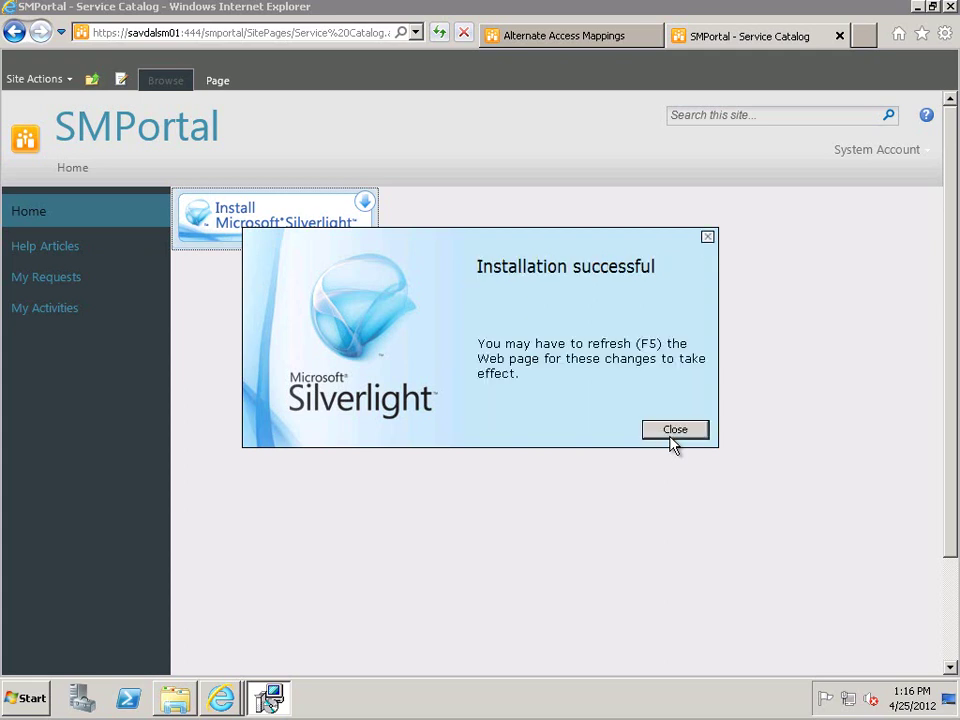
pyautogui.click(675, 430)
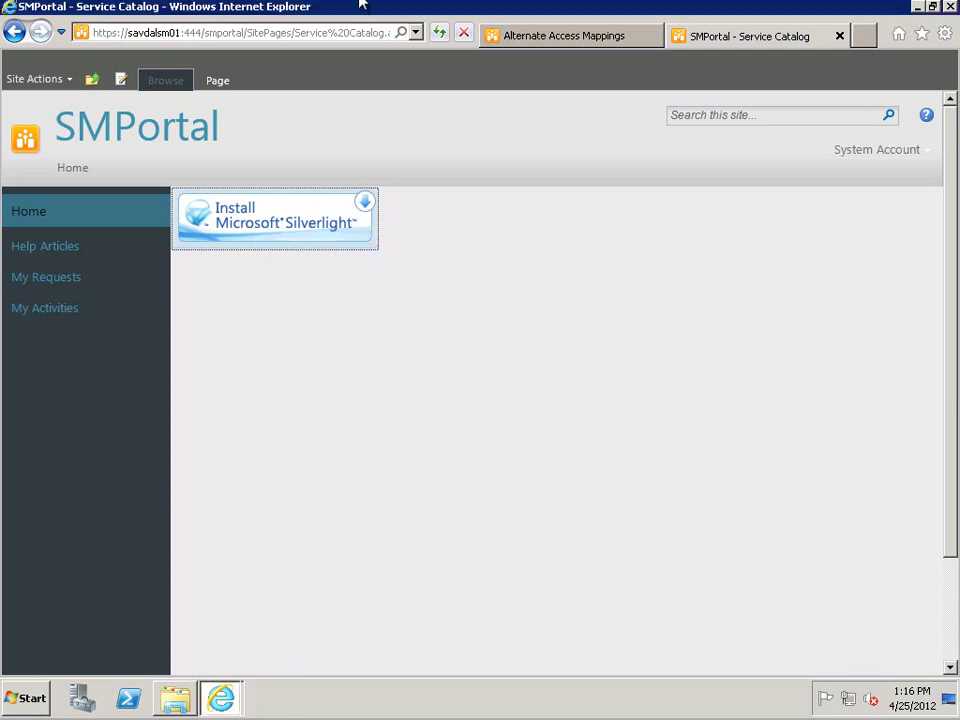
pyautogui.click(440, 33)
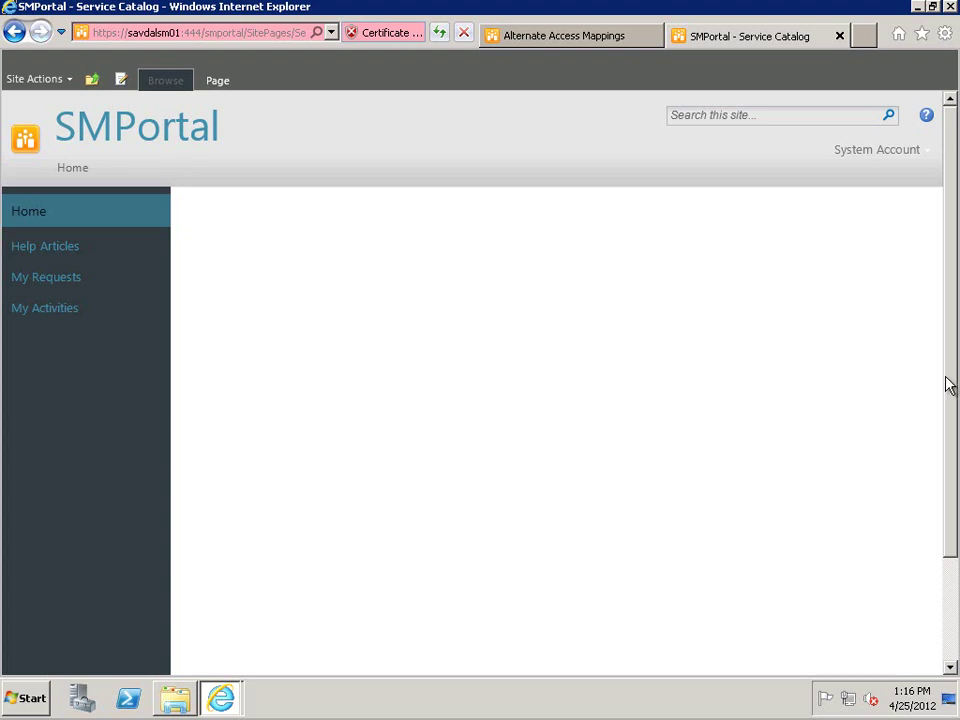
# Step: In Central Administration, open alternate access mappings and edit the SharePoint - 80 public URLs
pyautogui.moveTo(953, 400); pyautogui.dragTo(953, 528)
pyautogui.moveTo(952, 532); pyautogui.dragTo(939, 351)
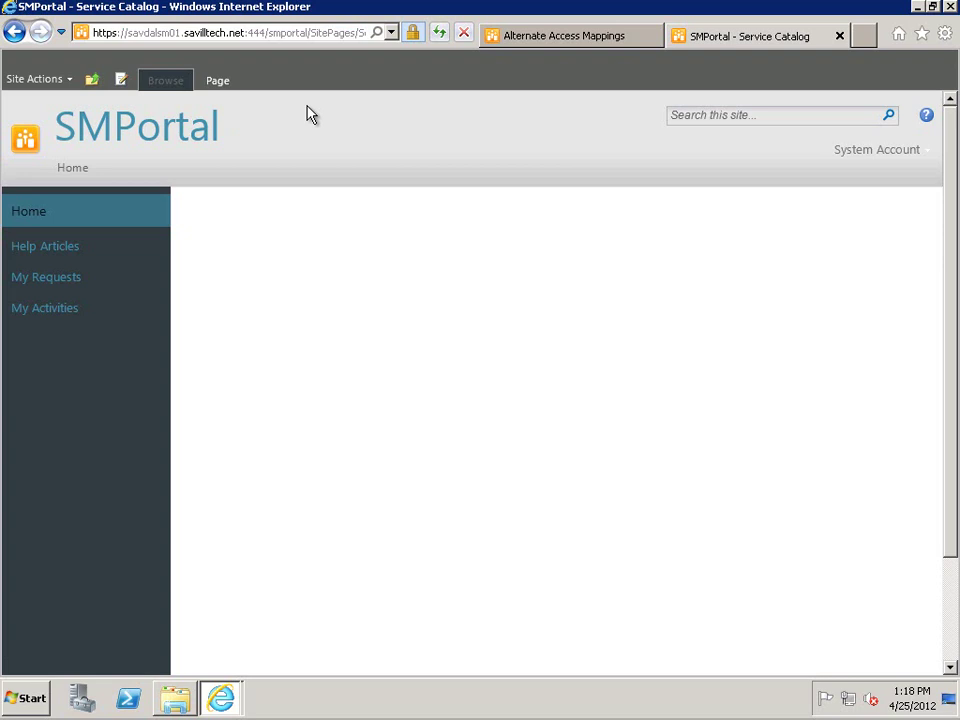
pyautogui.click(552, 40)
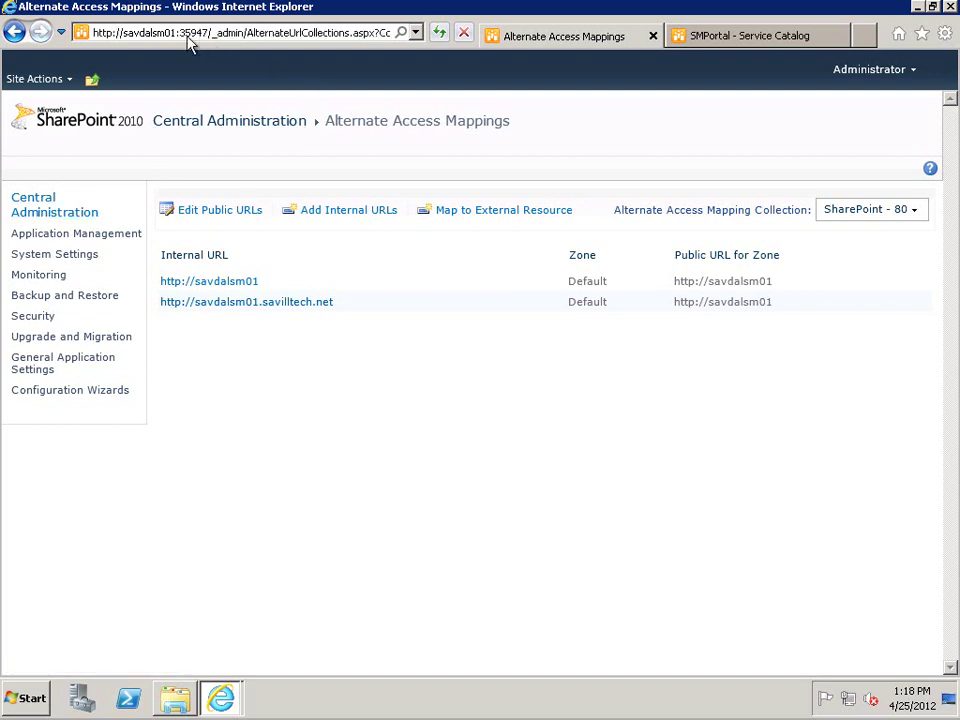
pyautogui.click(72, 236)
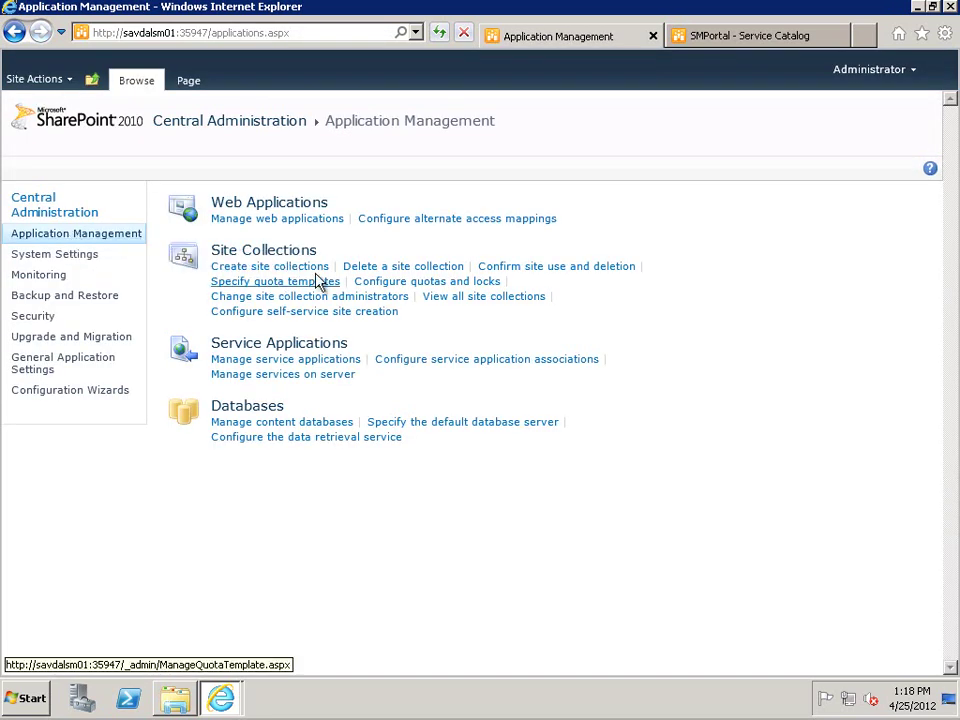
pyautogui.click(463, 219)
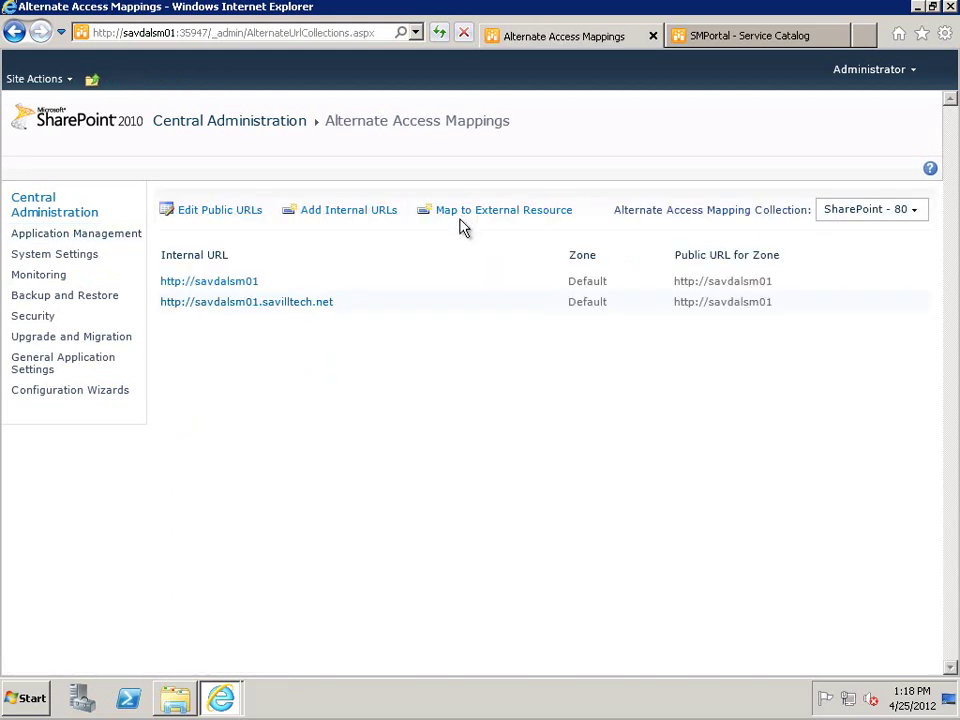
pyautogui.click(214, 212)
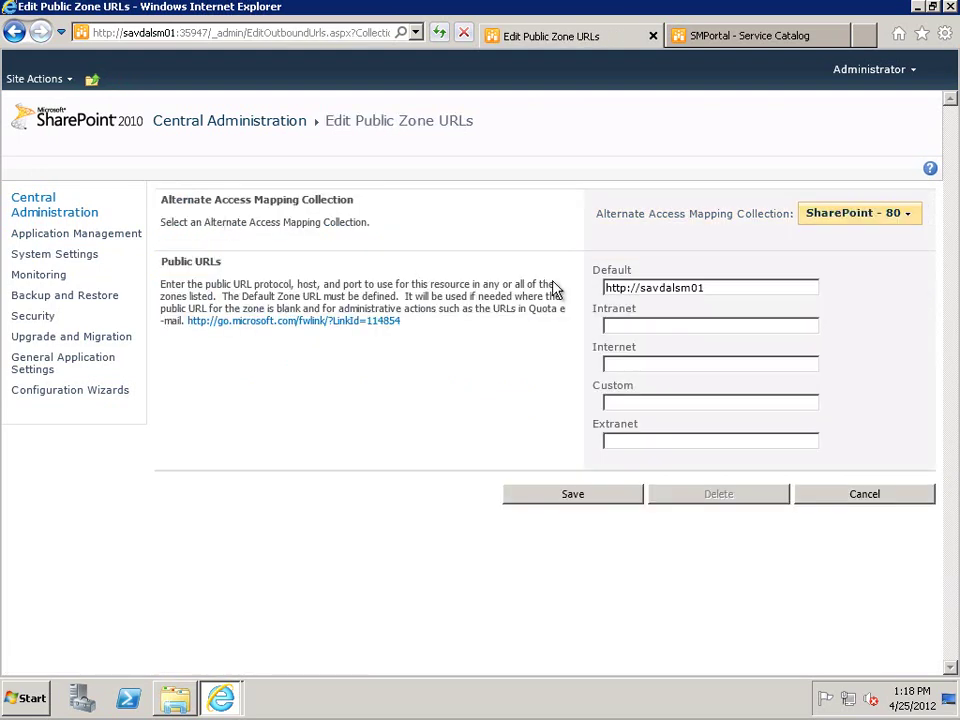
pyautogui.click(738, 287)
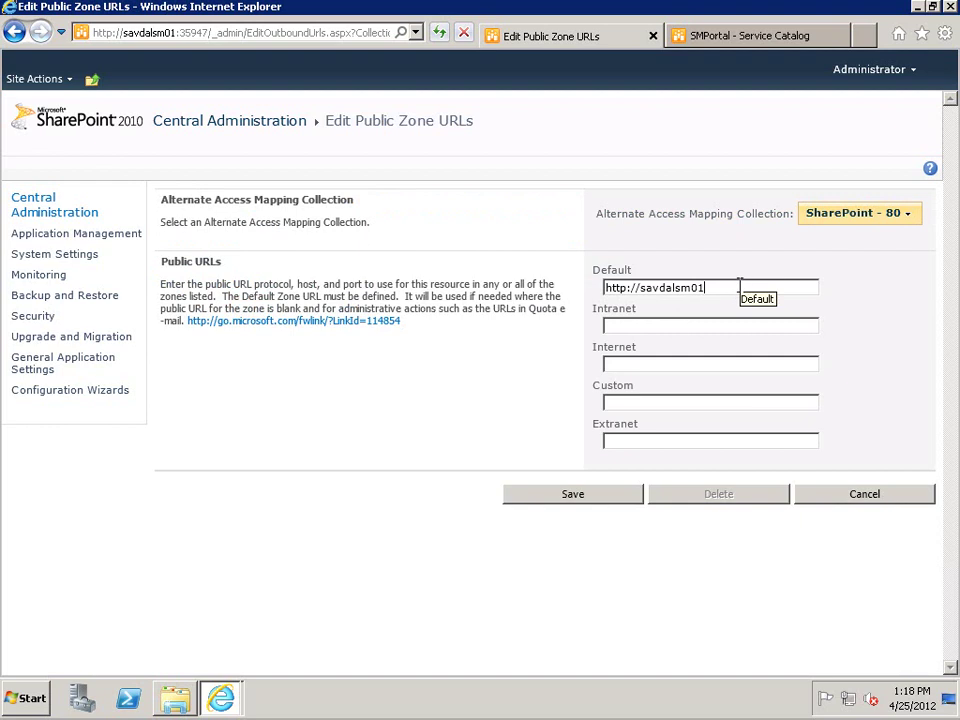
pyautogui.write('.savilltech.n')
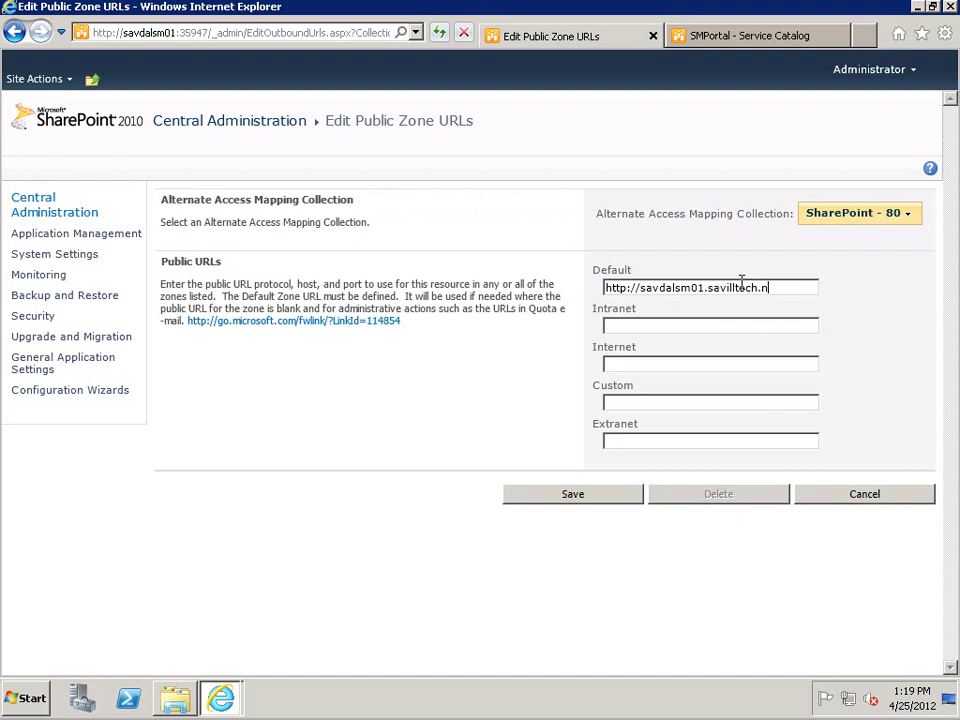
pyautogui.write('et')
pyautogui.click(614, 502)
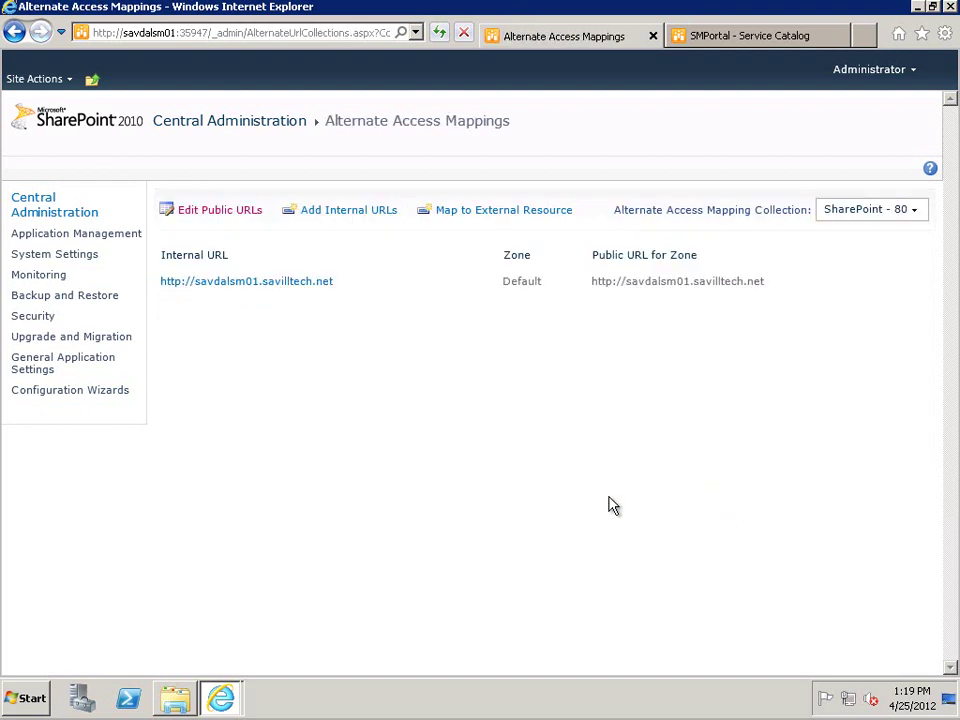
pyautogui.click(236, 212)
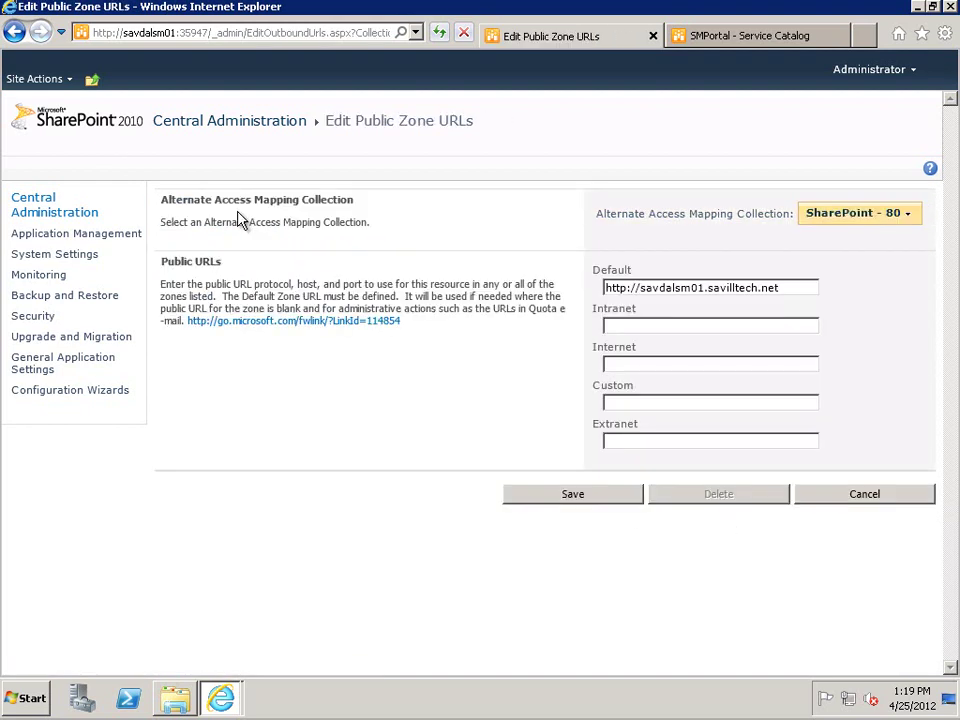
pyautogui.click(857, 216)
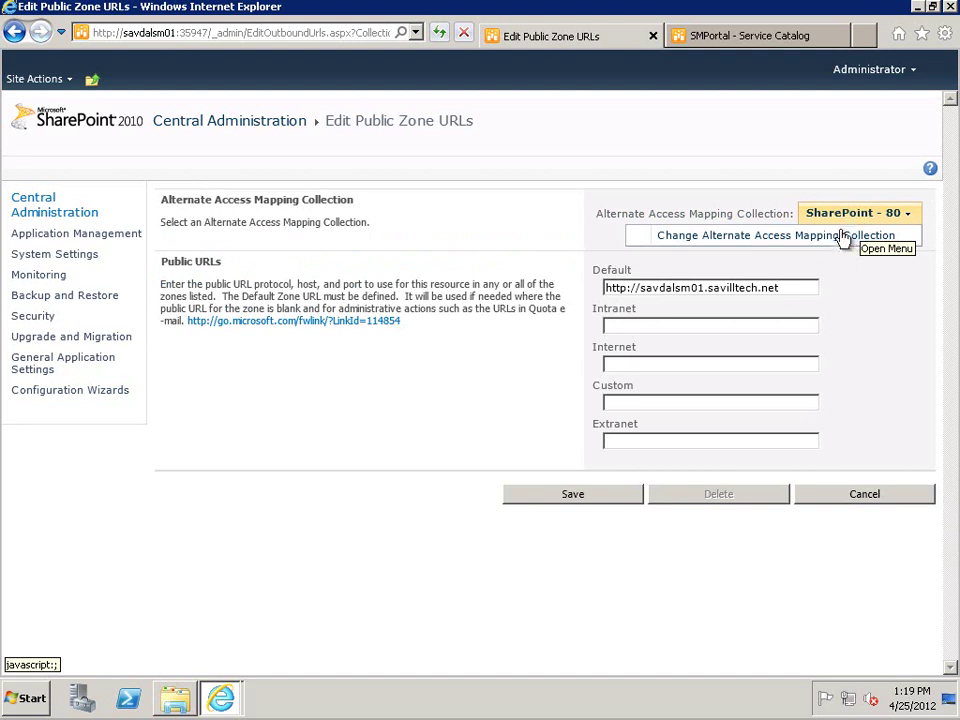
pyautogui.click(834, 240)
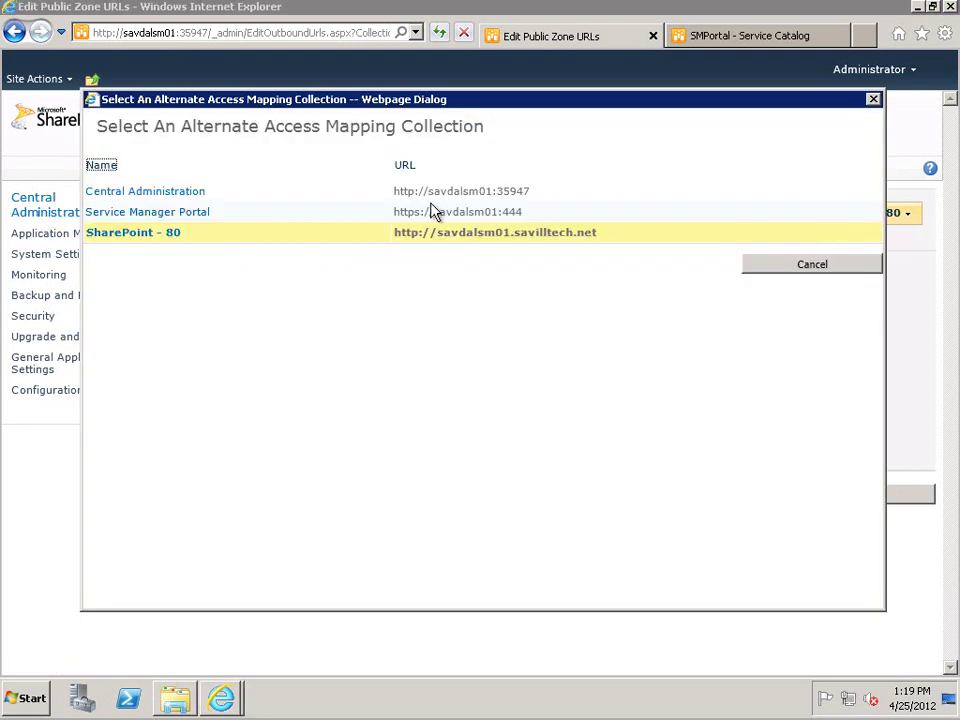
pyautogui.click(190, 215)
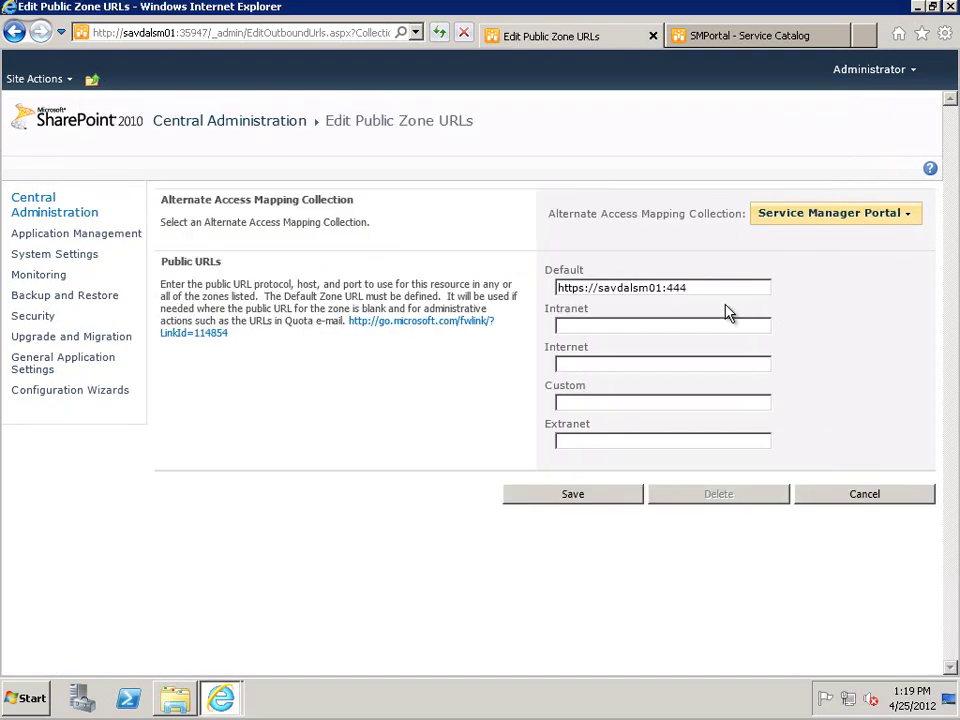
pyautogui.click(666, 287)
pyautogui.write('.savilltech.net')
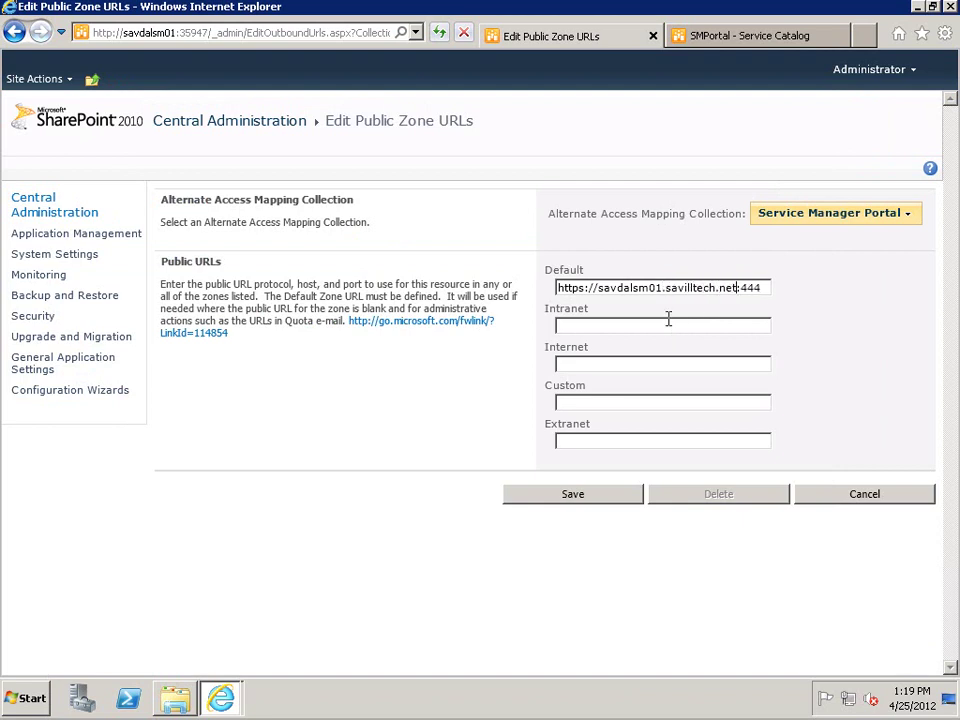
pyautogui.click(580, 499)
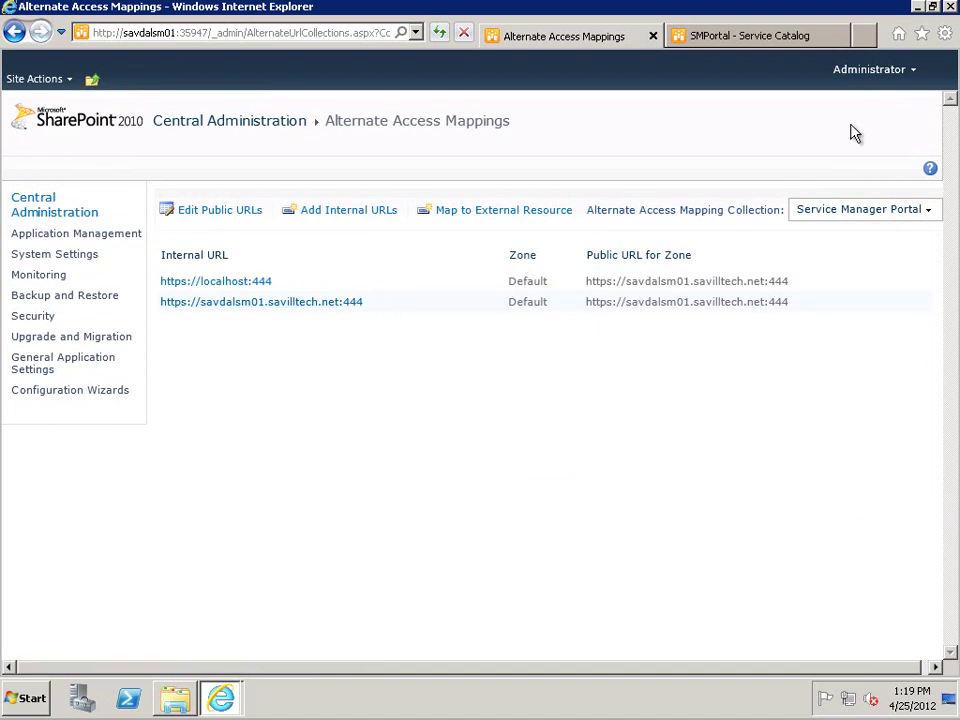
pyautogui.click(760, 36)
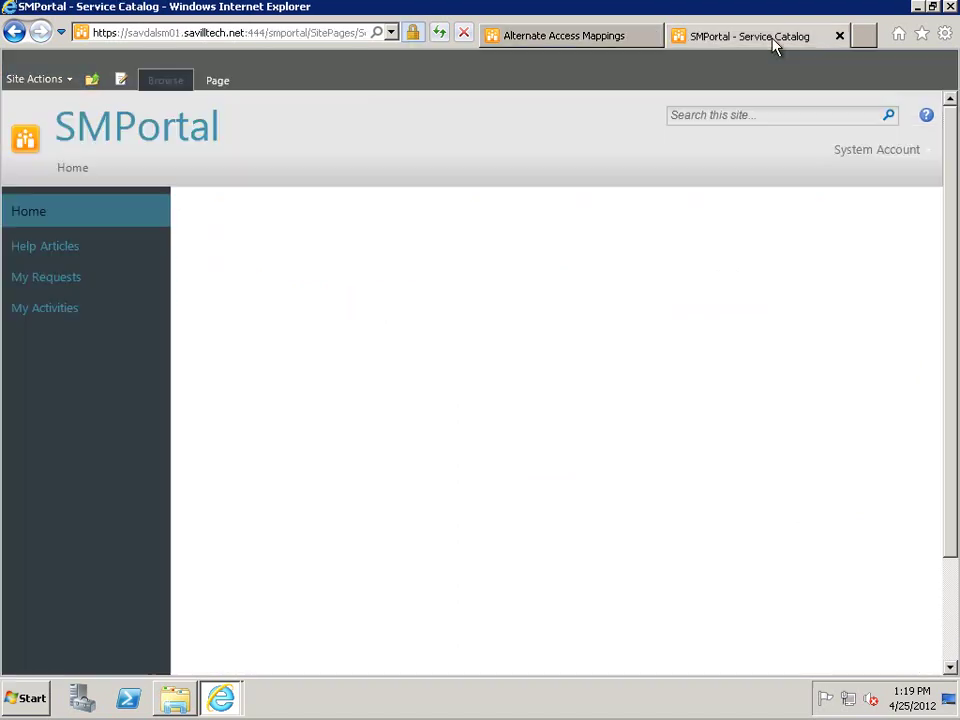
# Step: Refresh the Service Catalog page, then bring up the Start menu
pyautogui.click(440, 35)
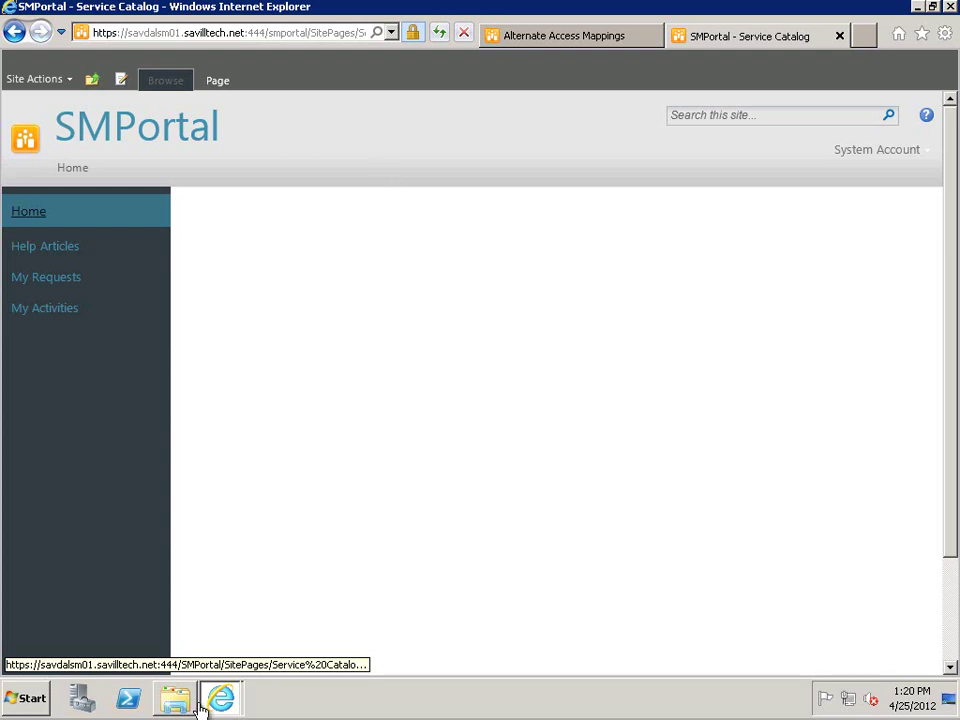
pyautogui.click(28, 699)
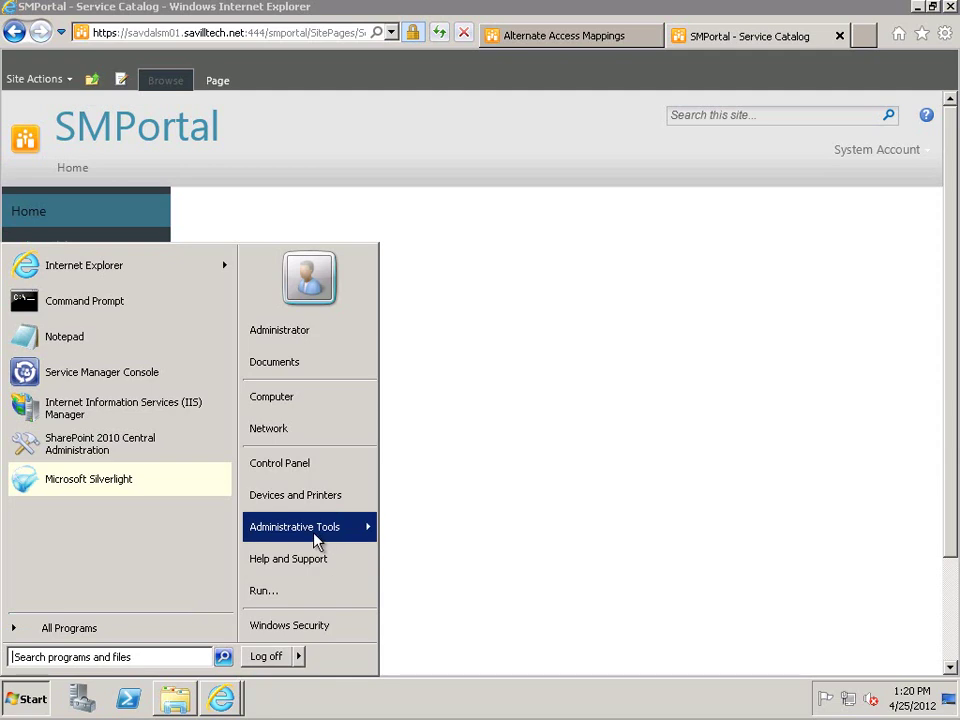
# Step: In IIS Manager, open the Service Manager Portal site's Application Settings
pyautogui.moveTo(309, 531)
pyautogui.click(157, 412)
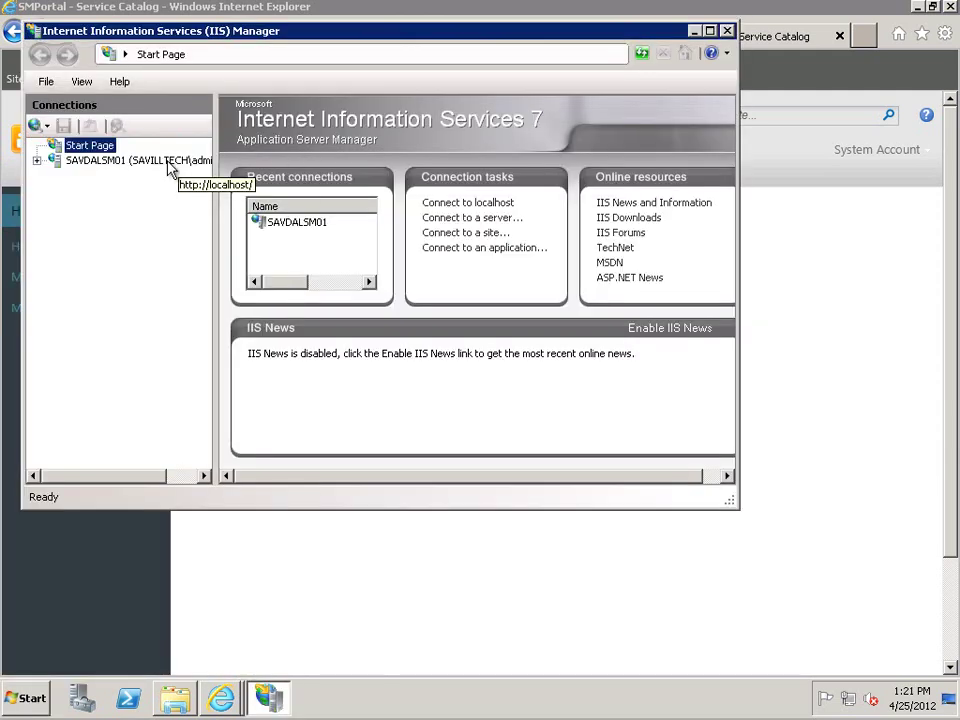
pyautogui.click(170, 165)
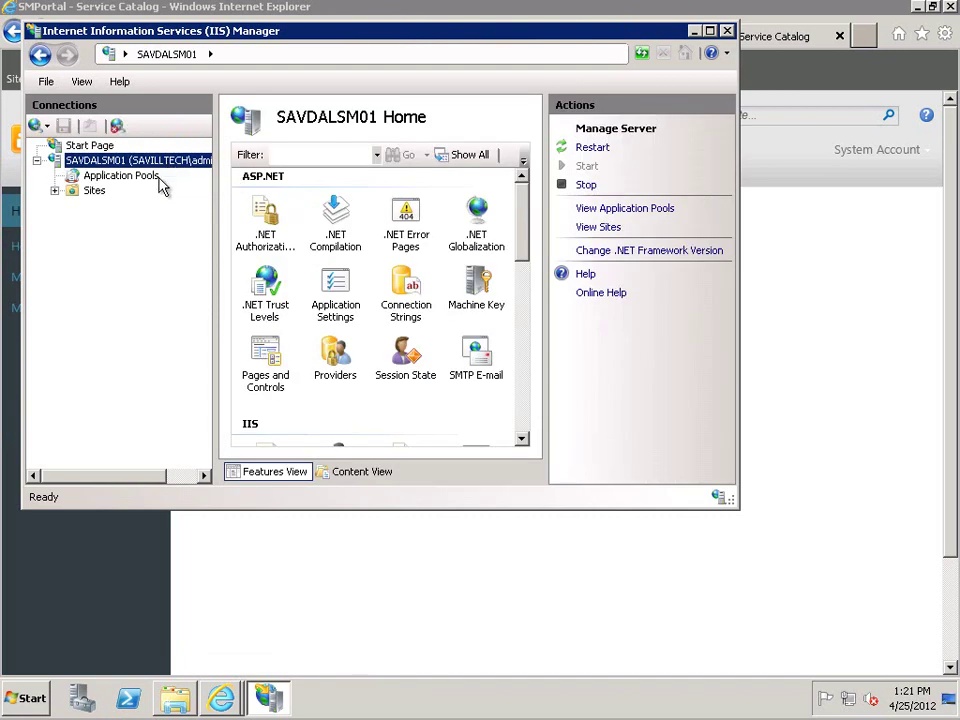
pyautogui.click(94, 191)
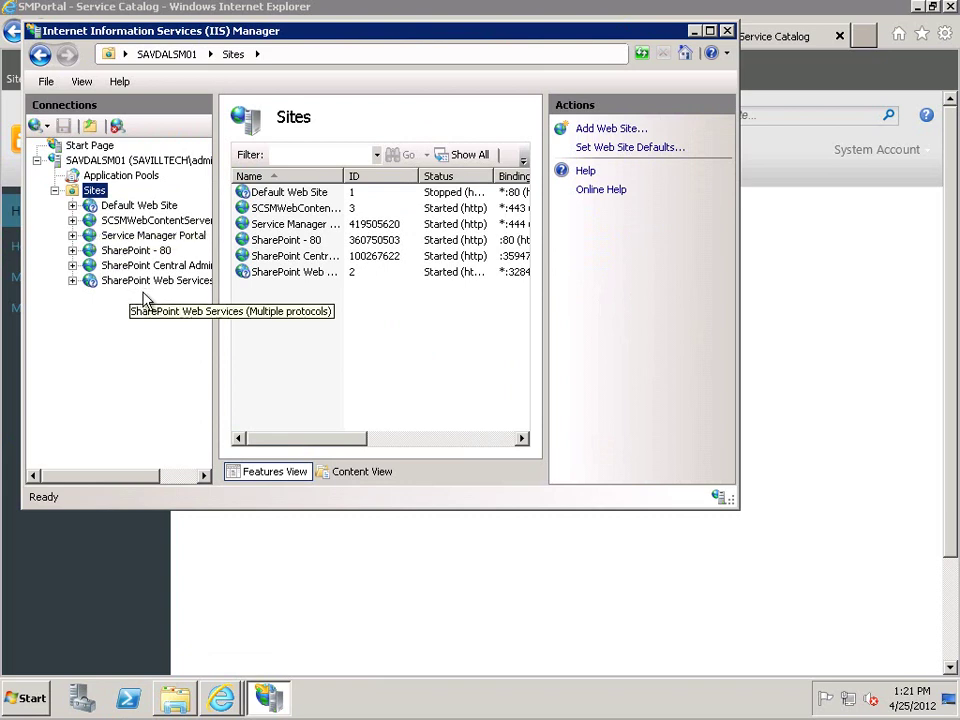
pyautogui.doubleClick(161, 237)
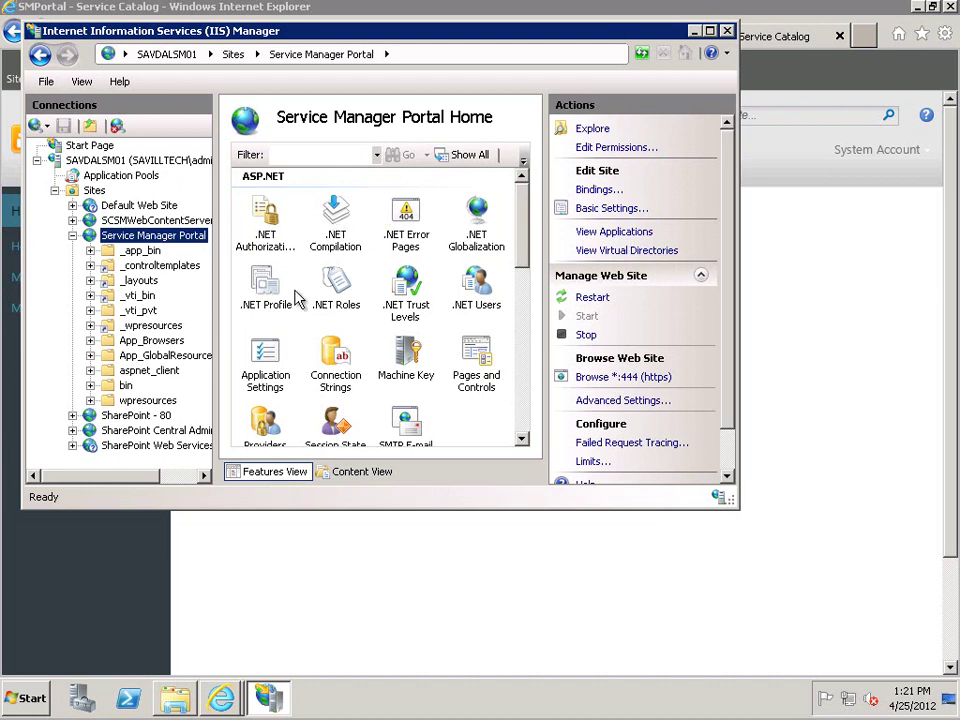
pyautogui.doubleClick(264, 370)
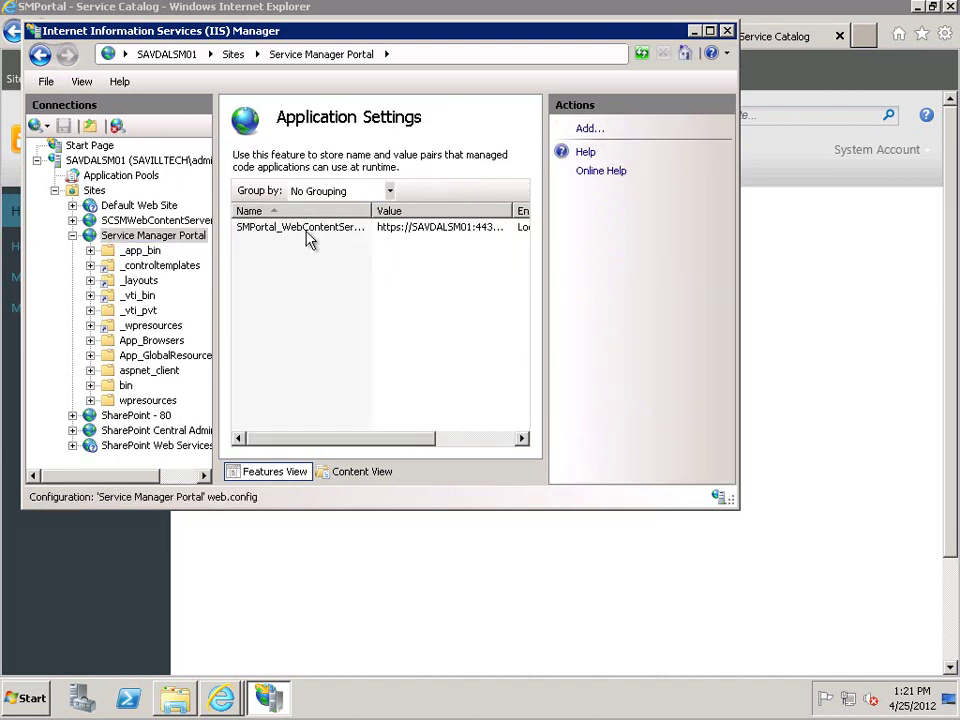
# Step: Change SMPortal_WebContentServer_URL to use host SAVDALSM01.savilltech.net
pyautogui.doubleClick(308, 227)
pyautogui.click(350, 279)
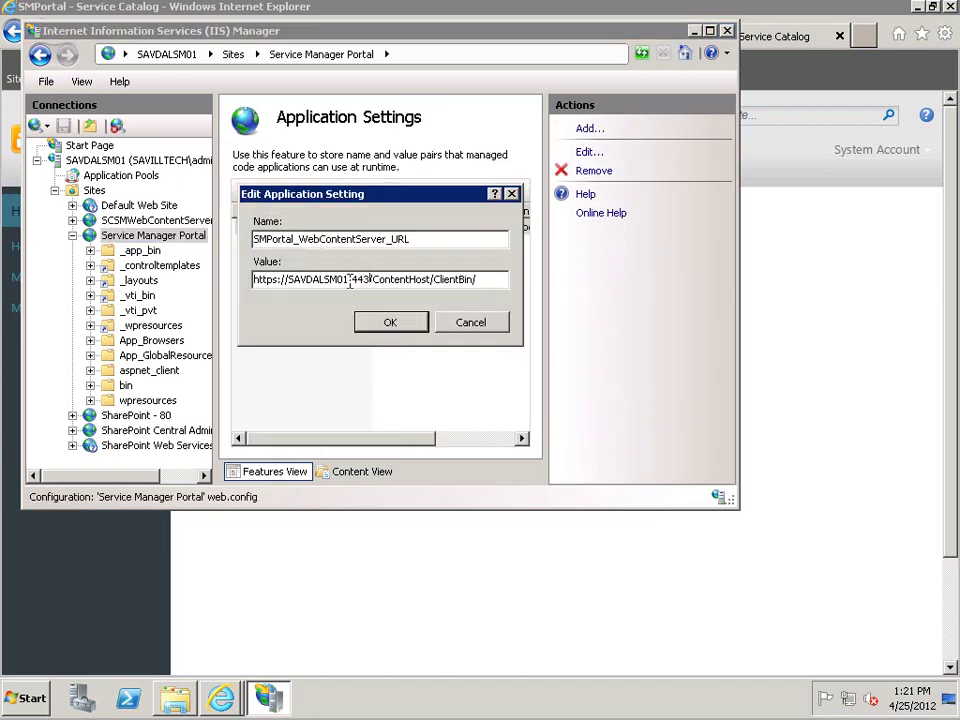
pyautogui.write('.savill')
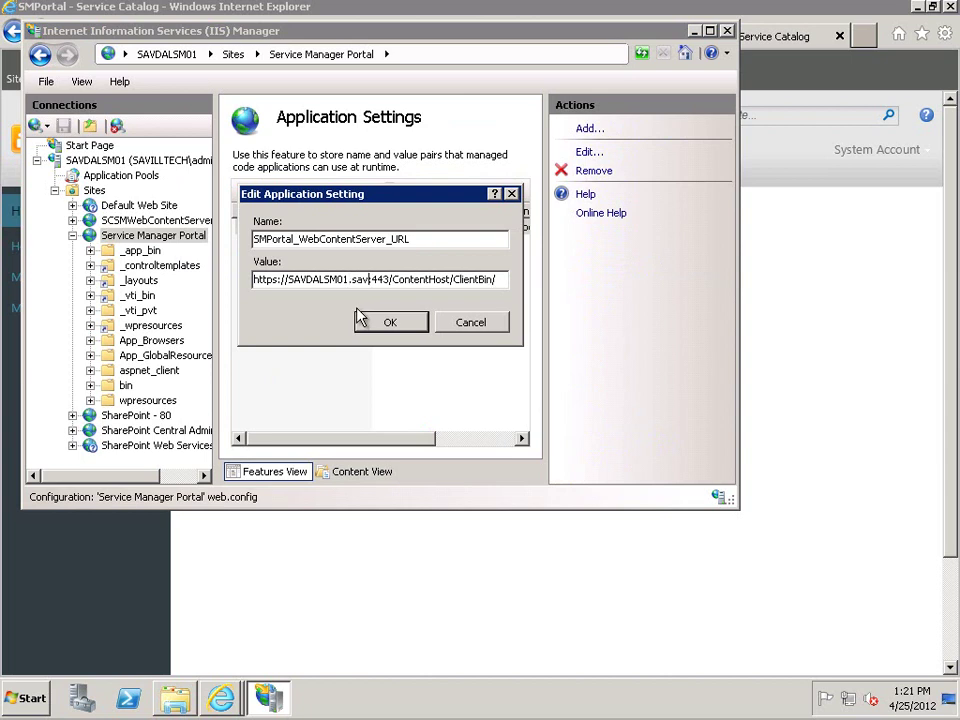
pyautogui.write('tech.net')
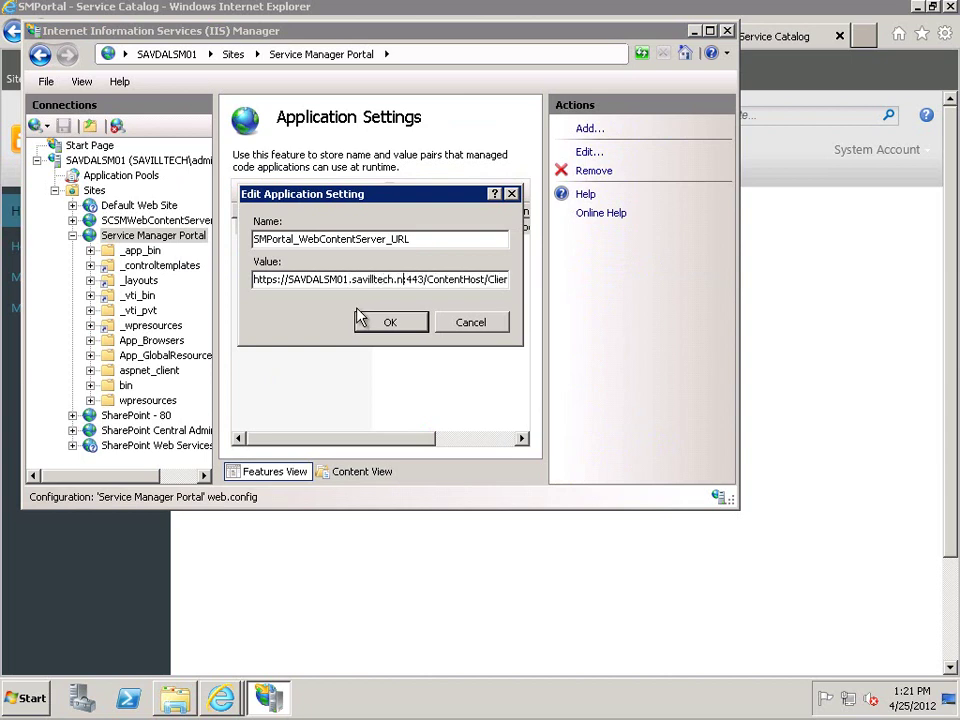
pyautogui.click(399, 321)
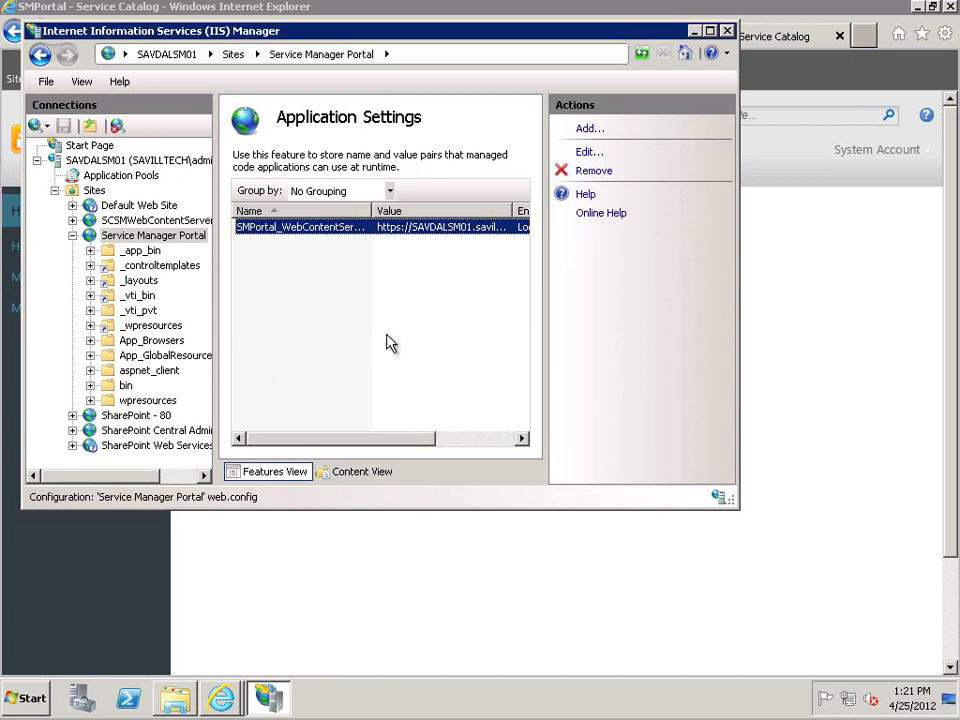
# Step: Refresh the portal, search Help Articles for 'test', then bring up the Start menu
pyautogui.click(766, 8)
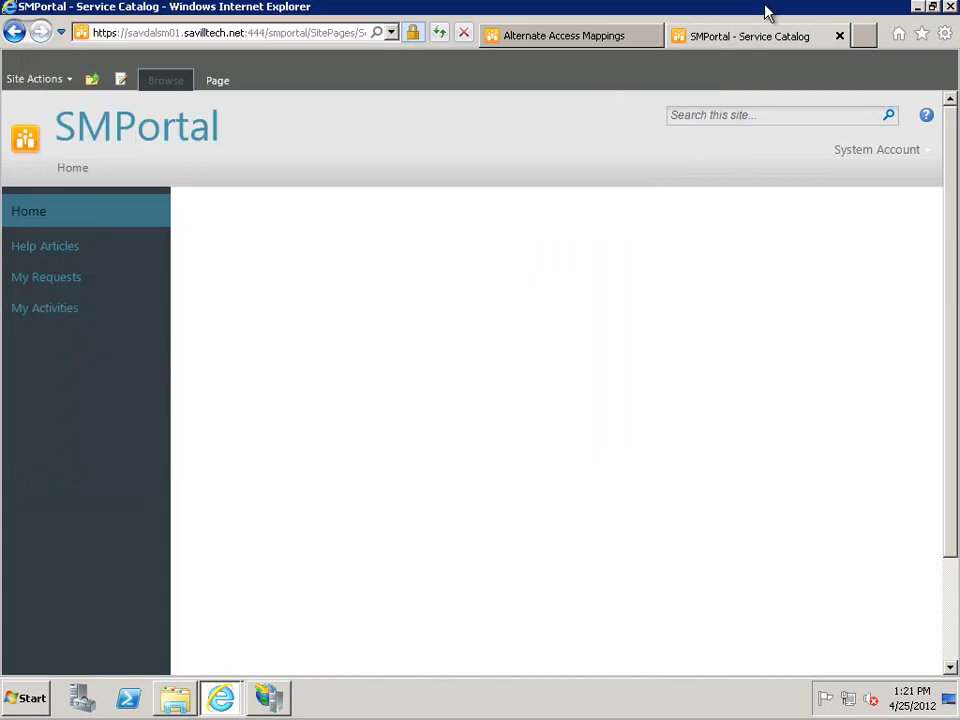
pyautogui.click(439, 36)
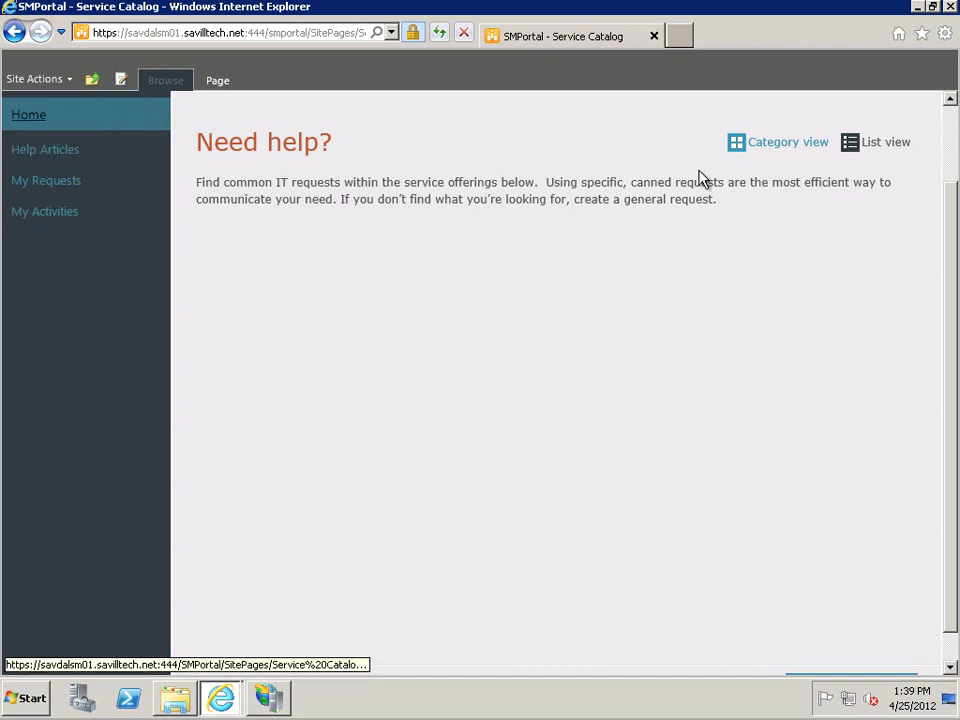
pyautogui.click(55, 153)
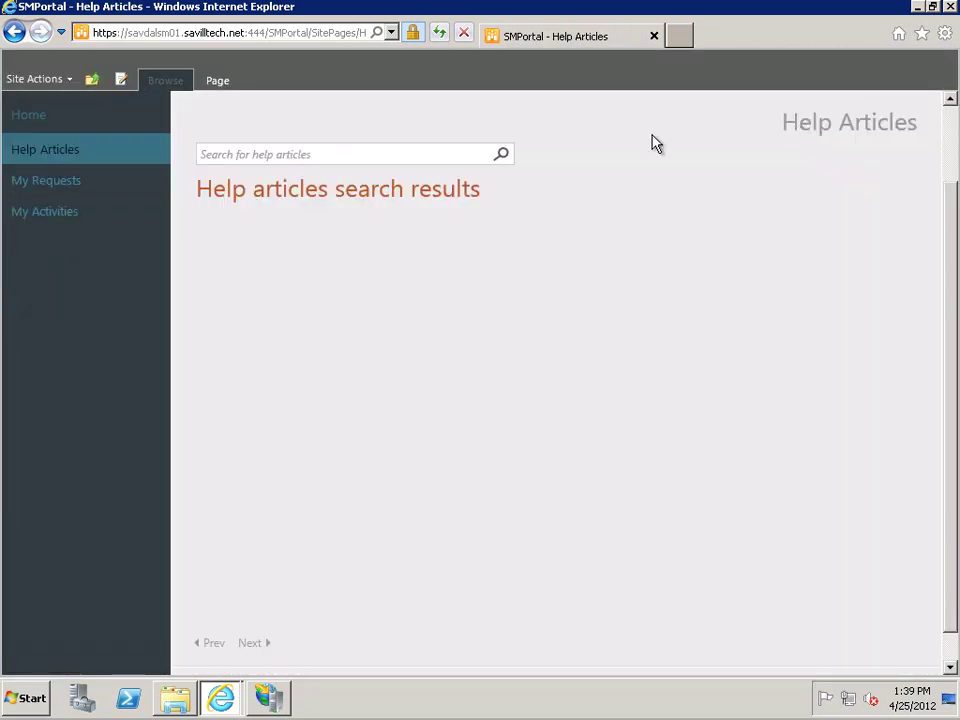
pyautogui.click(365, 153)
pyautogui.write('test')
pyautogui.click(506, 156)
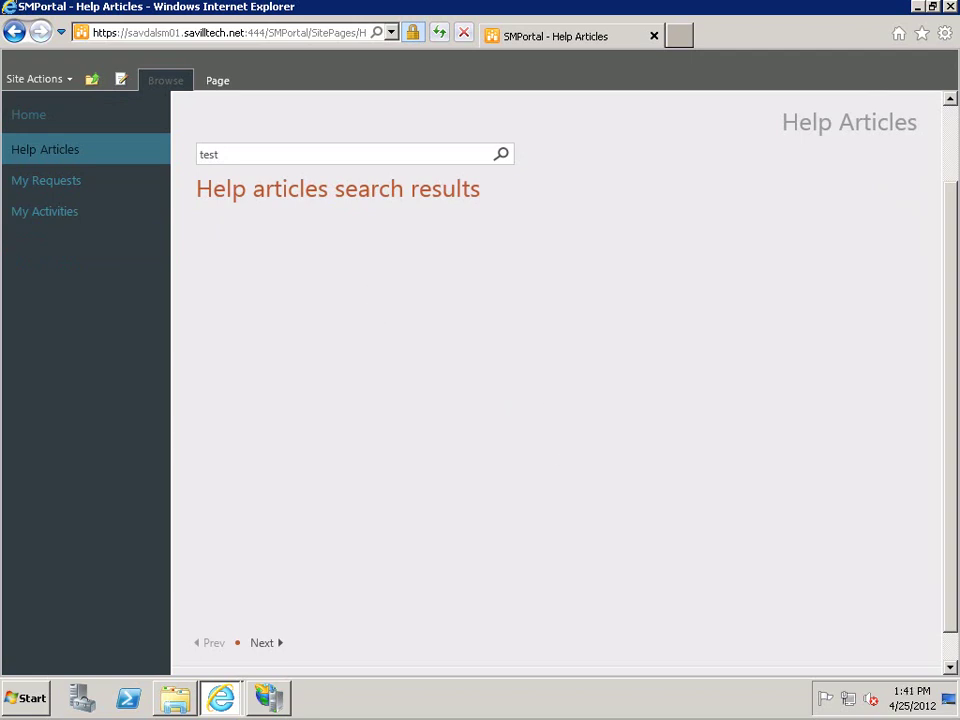
pyautogui.click(25, 698)
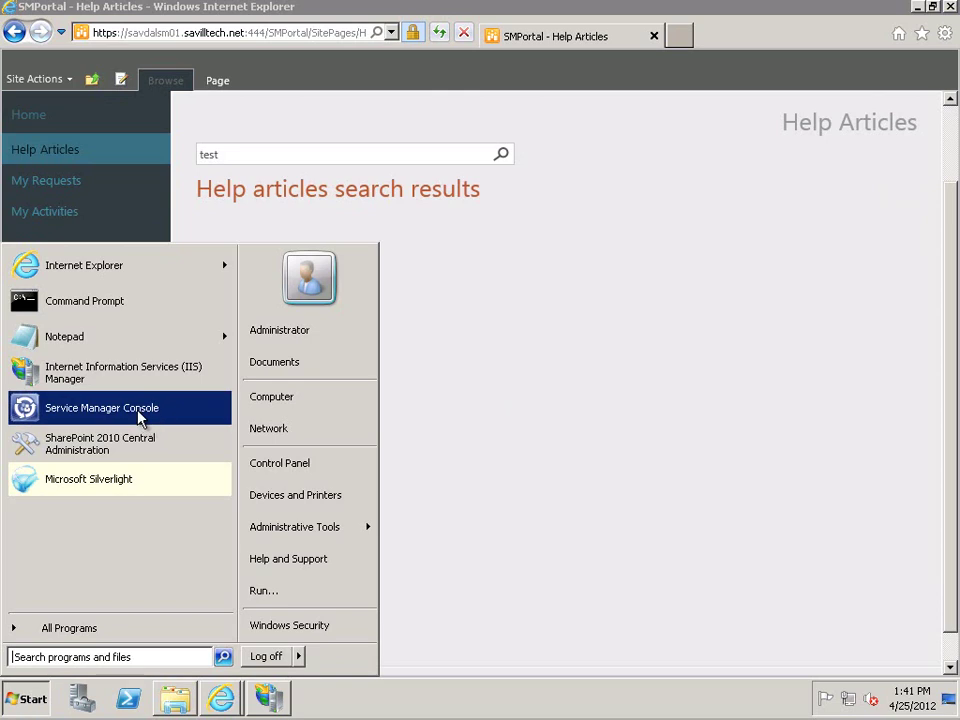
# Step: Launch Service Manager Console and start a new article from Library > Knowledge > All Knowledge Articles
pyautogui.click(180, 410)
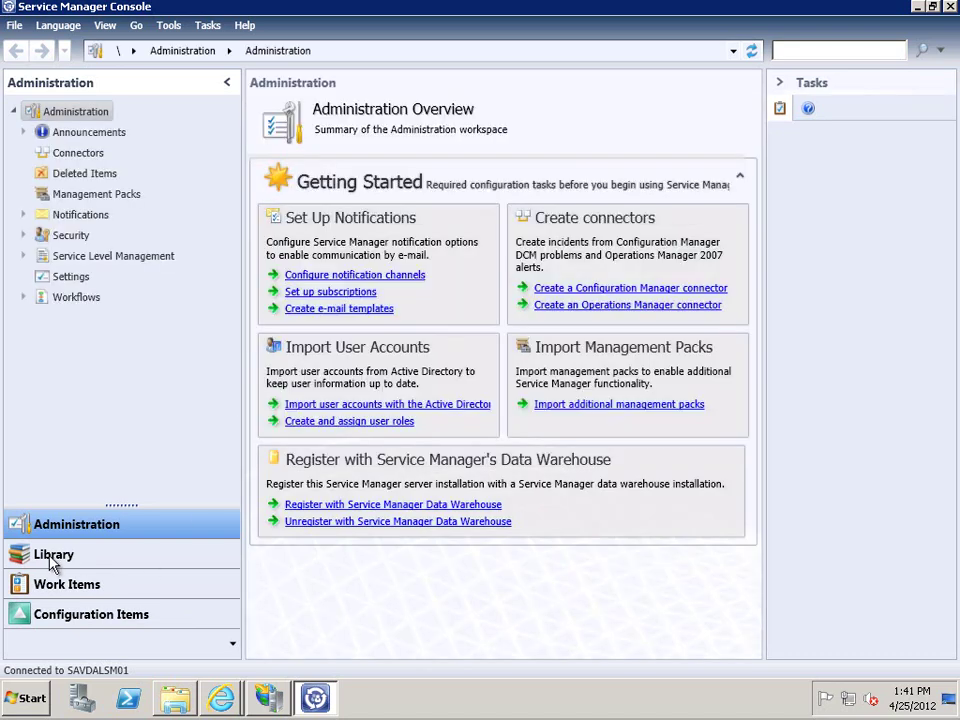
pyautogui.click(50, 554)
pyautogui.click(58, 154)
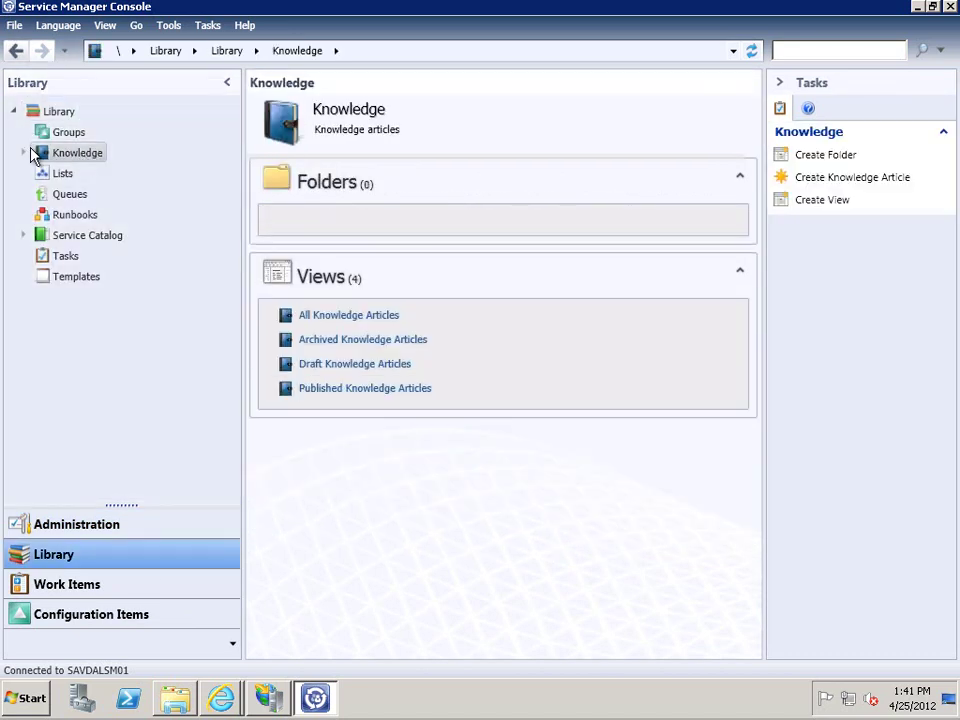
pyautogui.click(26, 154)
pyautogui.click(86, 177)
pyautogui.click(830, 229)
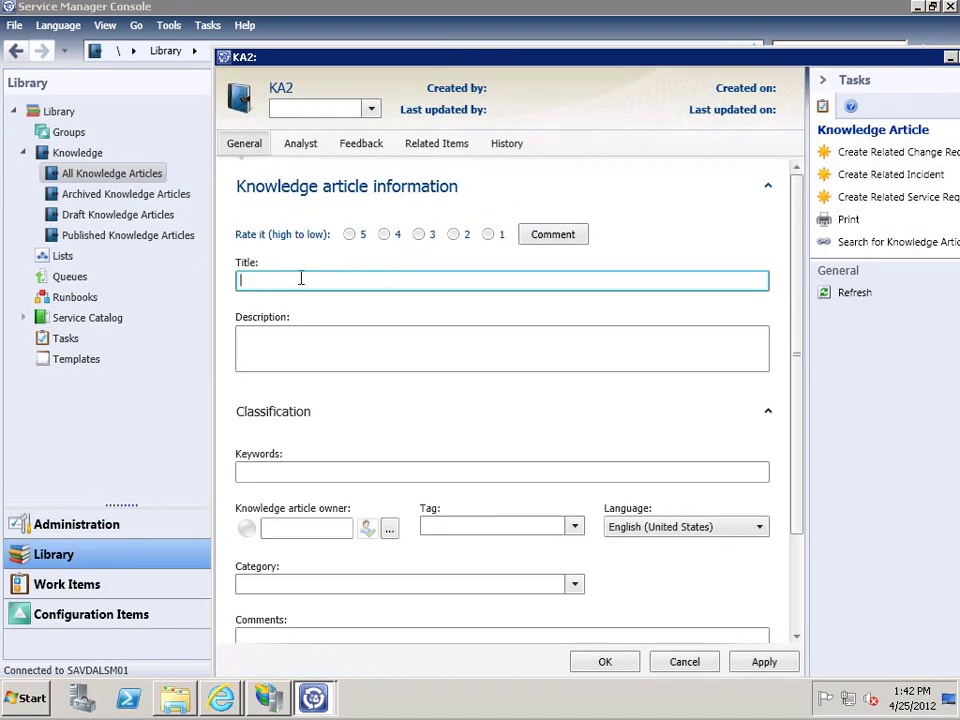
# Step: Fill in title 'Test', description and keyword 'test', save article KA2, and select it
pyautogui.write('Test')
pyautogui.press('Tab')
pyautogui.write('T')
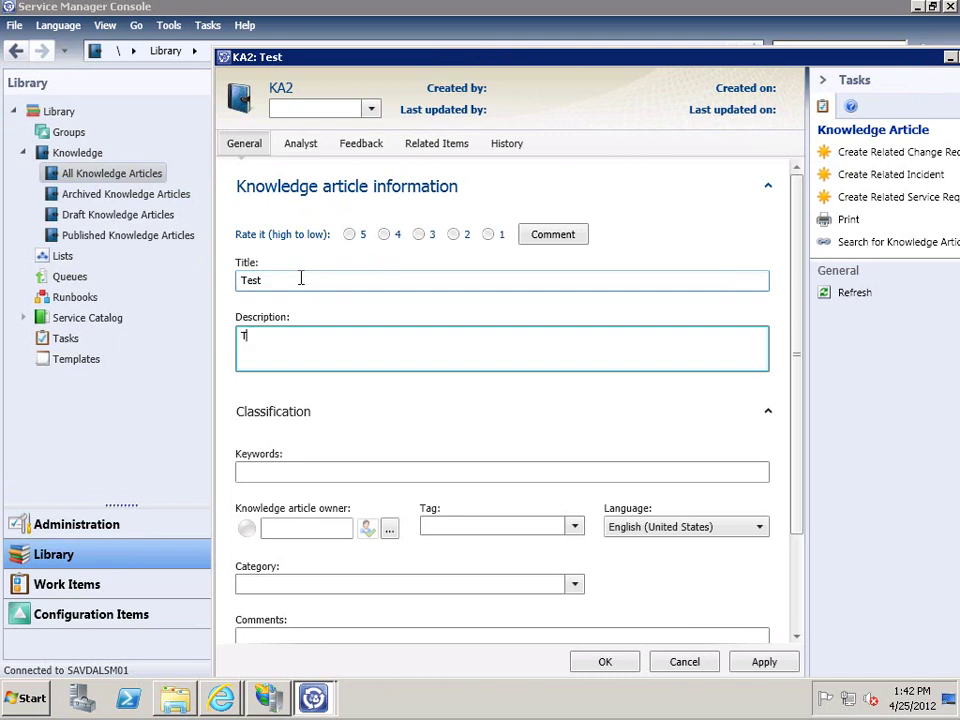
pyautogui.click(238, 474)
pyautogui.write('test')
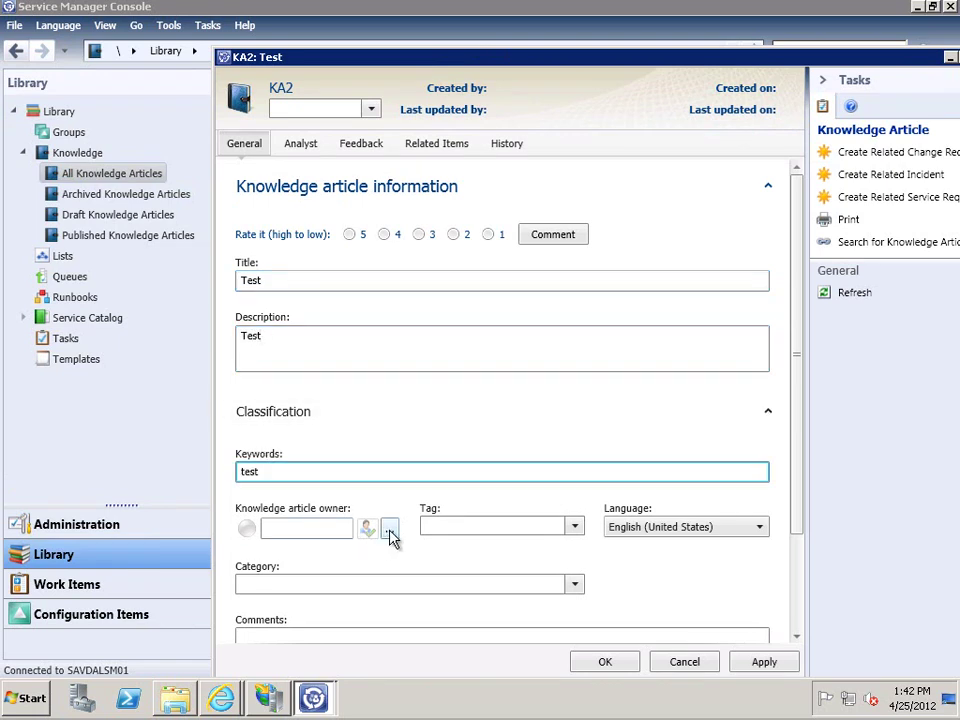
pyautogui.click(700, 592)
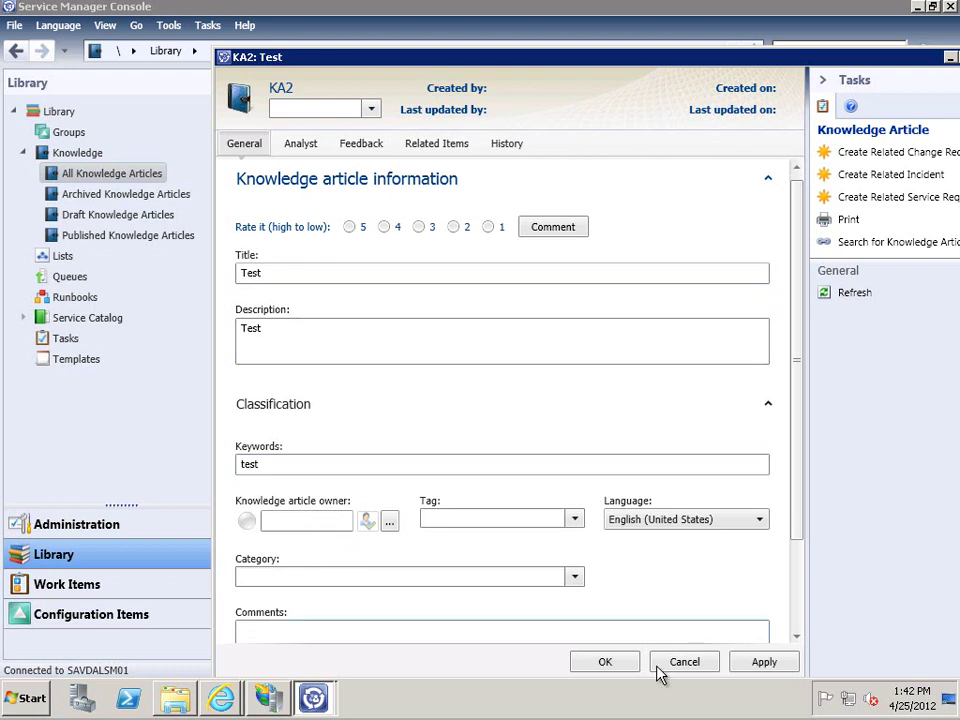
pyautogui.click(617, 670)
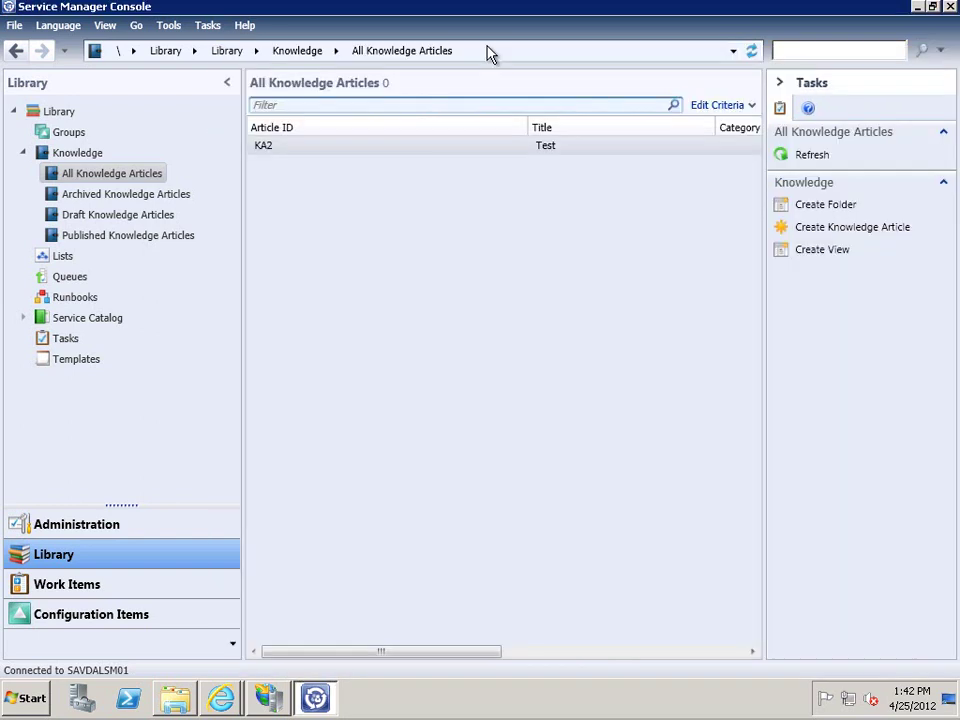
pyautogui.click(466, 153)
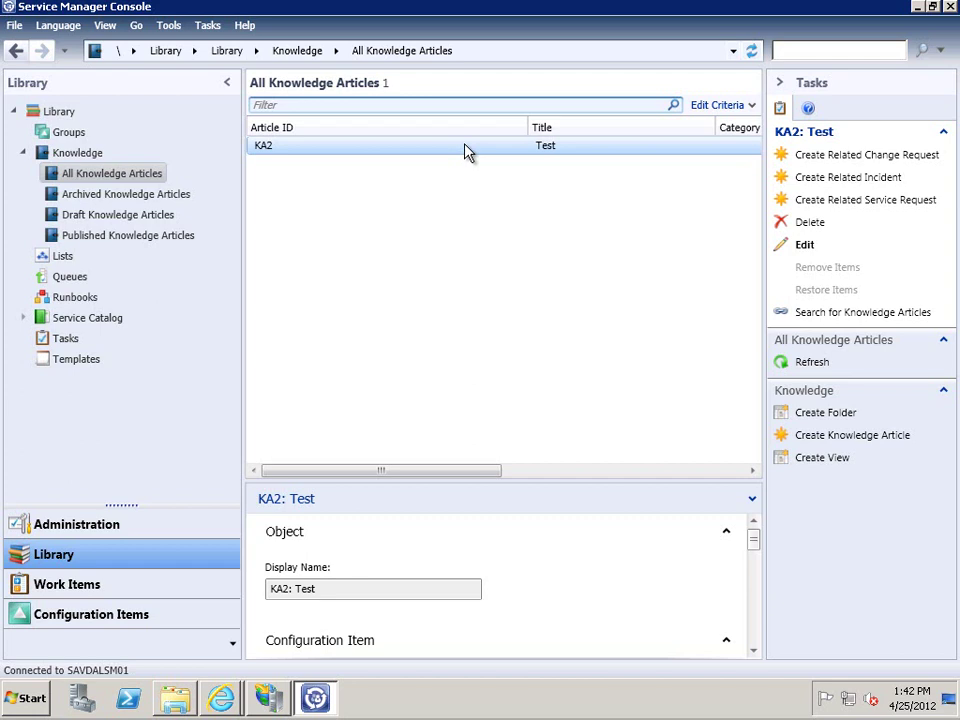
# Step: Open KA2, change its status to Published, apply and save it
pyautogui.doubleClick(466, 150)
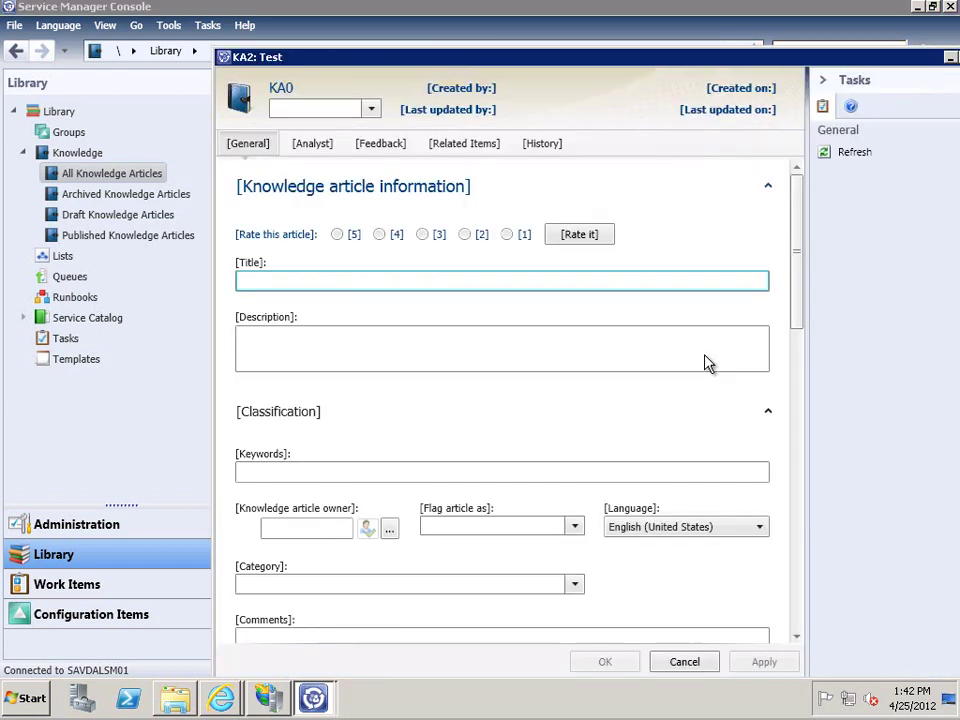
pyautogui.click(799, 585)
pyautogui.moveTo(805, 590); pyautogui.dragTo(799, 414)
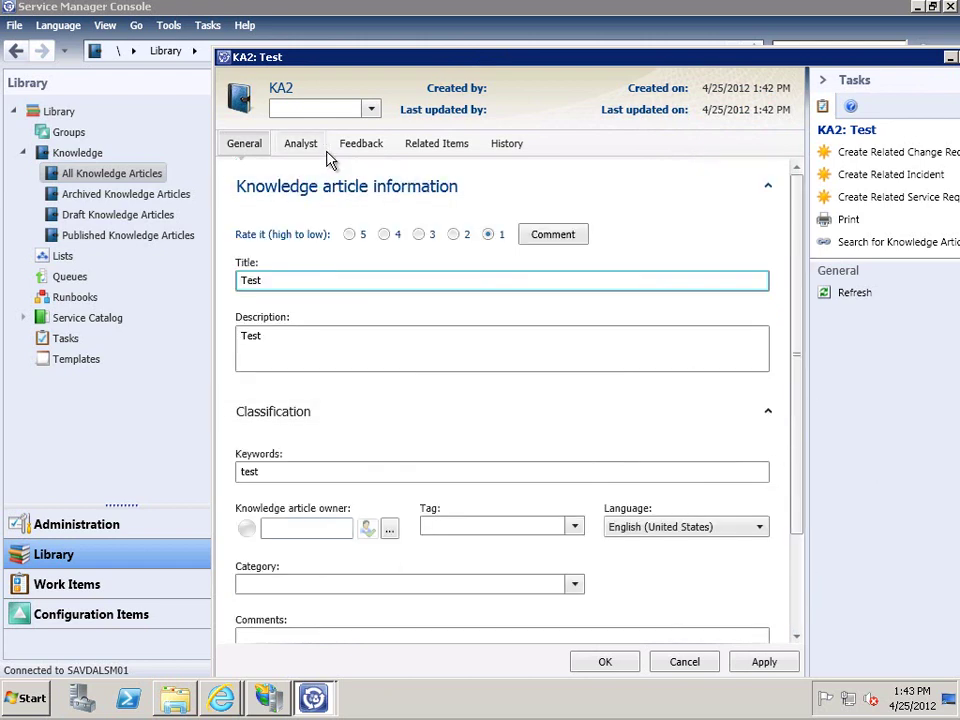
pyautogui.click(372, 110)
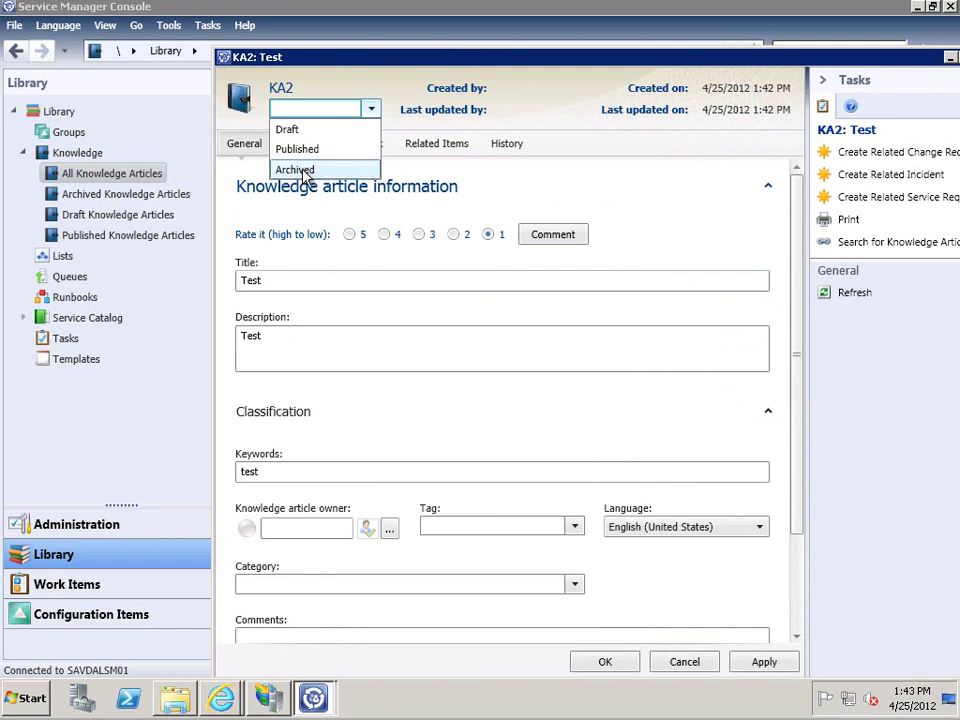
pyautogui.click(318, 148)
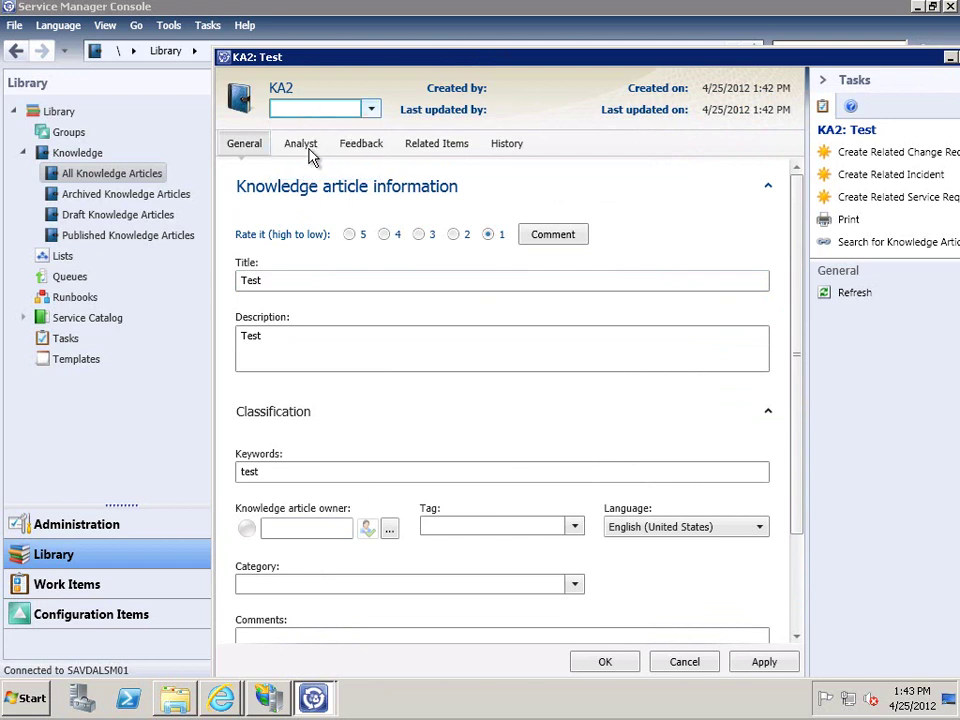
pyautogui.click(760, 662)
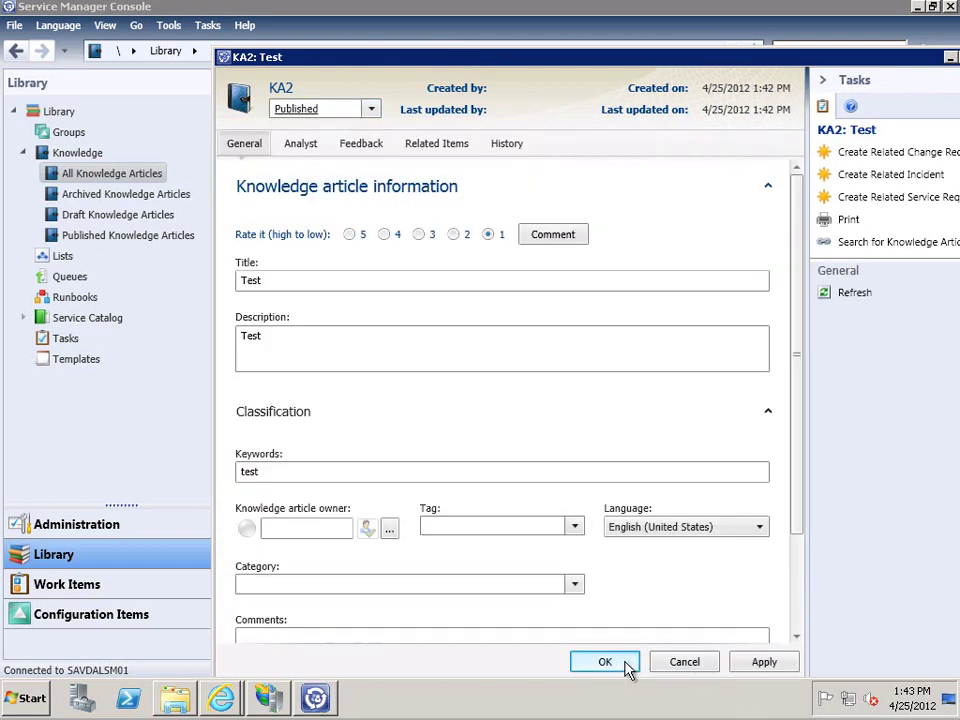
pyautogui.click(625, 663)
# Step: Rerun the portal help search for 'test' and open the Test article, reaching the certificate error
pyautogui.moveTo(223, 703)
pyautogui.click(259, 662)
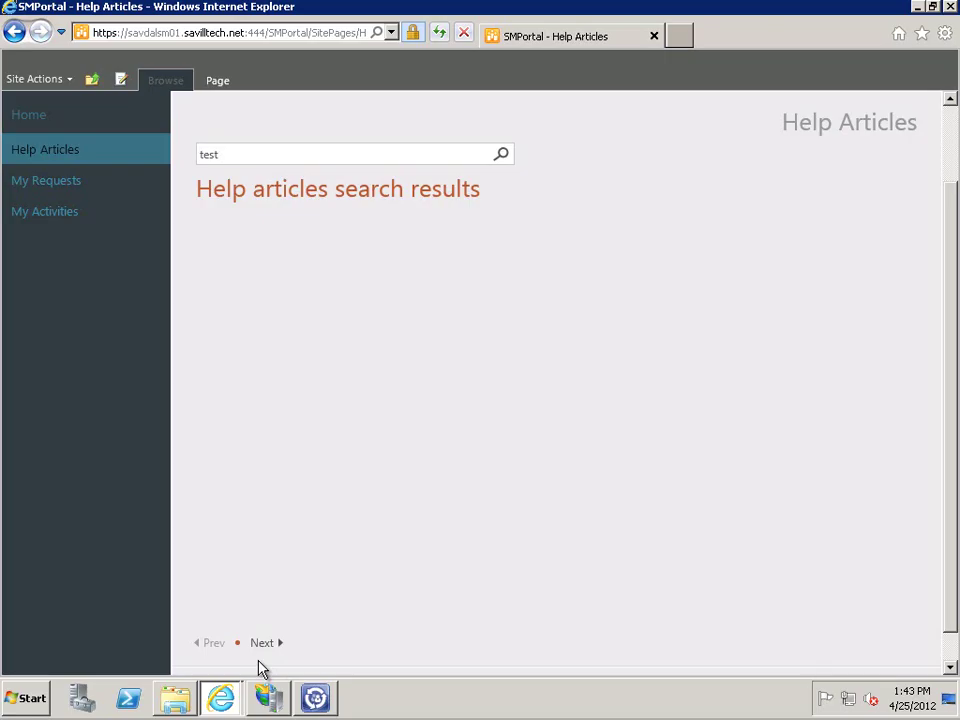
pyautogui.click(499, 155)
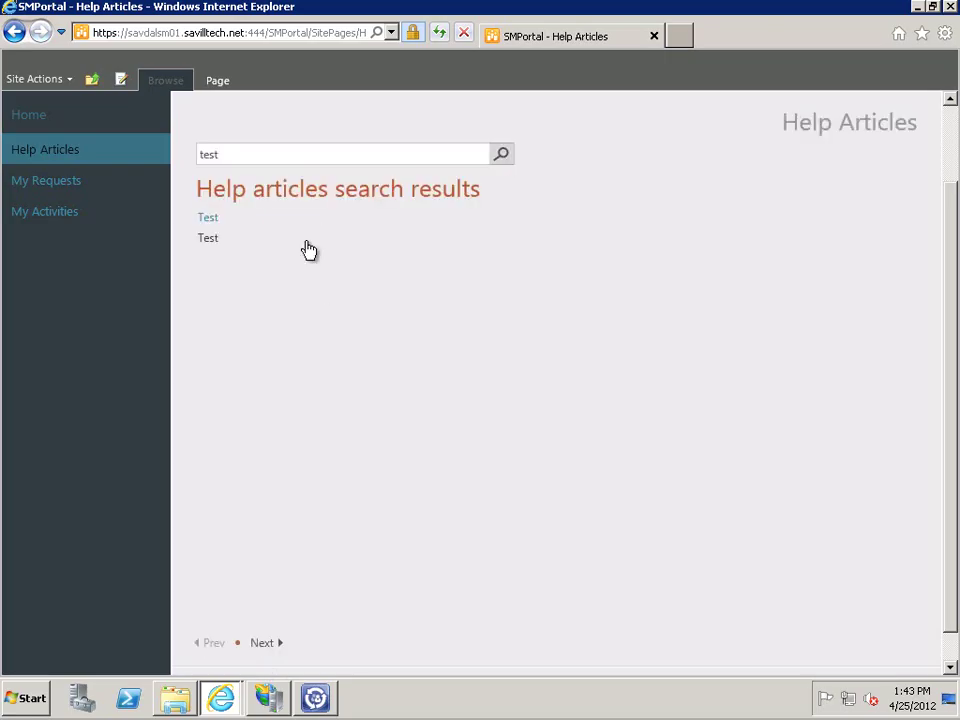
pyautogui.click(213, 233)
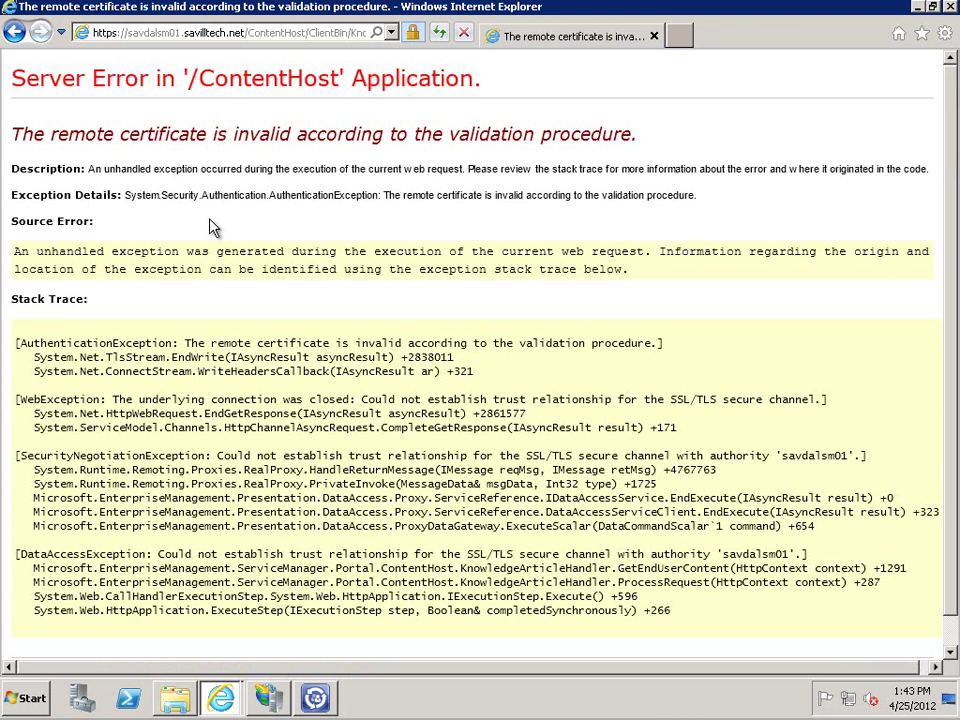
# Step: Load ContentHost's Web.config into Notepad and find the ContentHostAbsoluteUri setting
pyautogui.click(176, 697)
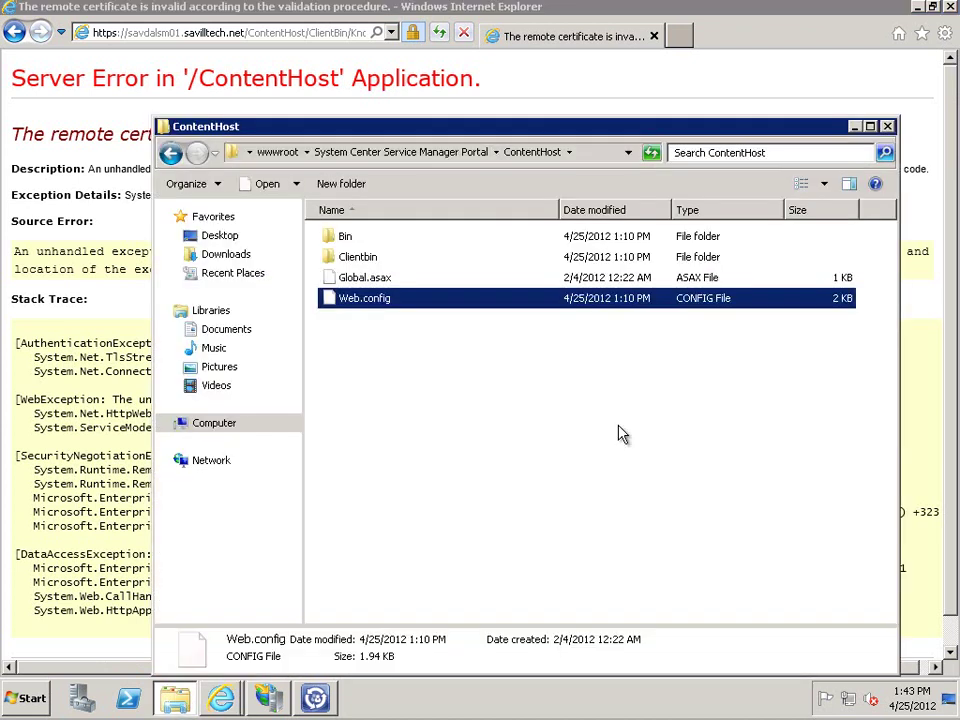
pyautogui.press('super+r')
pyautogui.write('notepad')
pyautogui.press('Return')
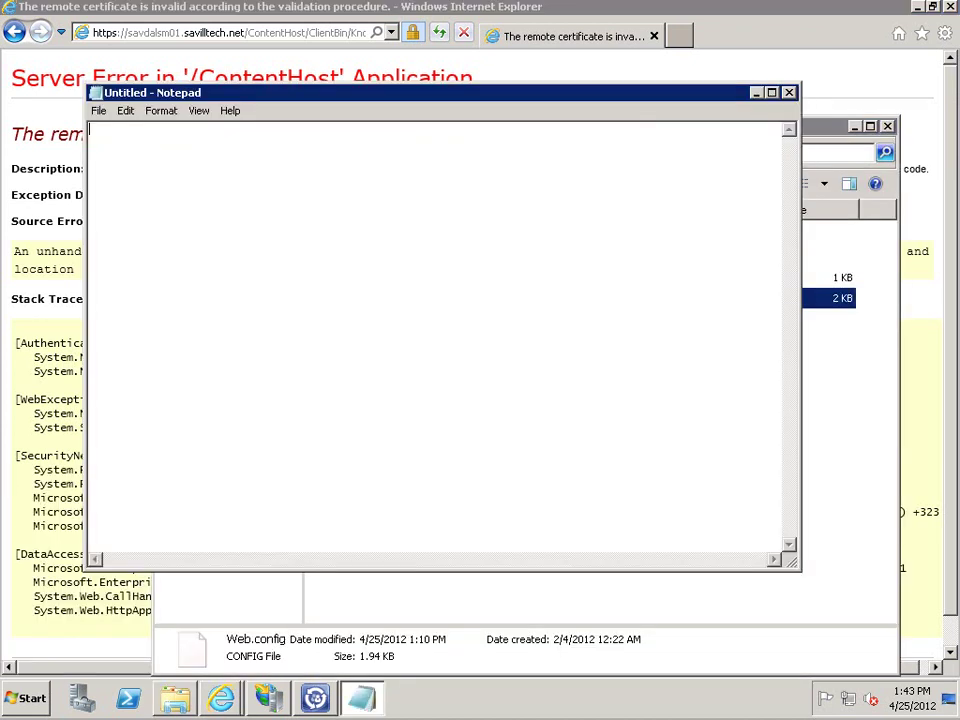
pyautogui.moveTo(849, 311); pyautogui.dragTo(740, 300)
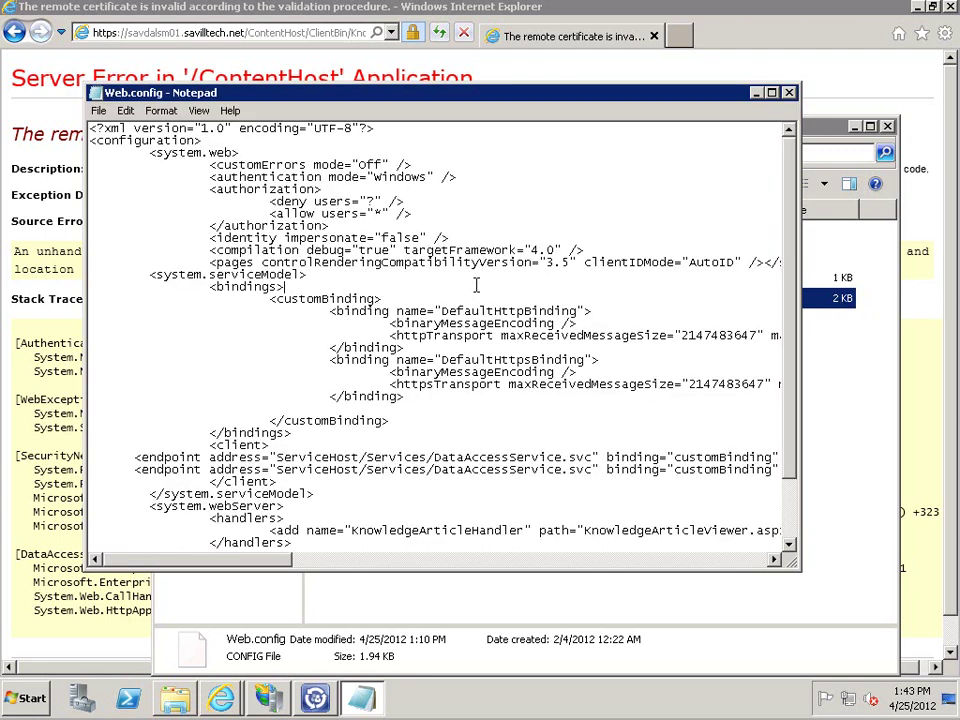
pyautogui.hotkey('ctrl', 'f')
pyautogui.write('contenthostabsol')
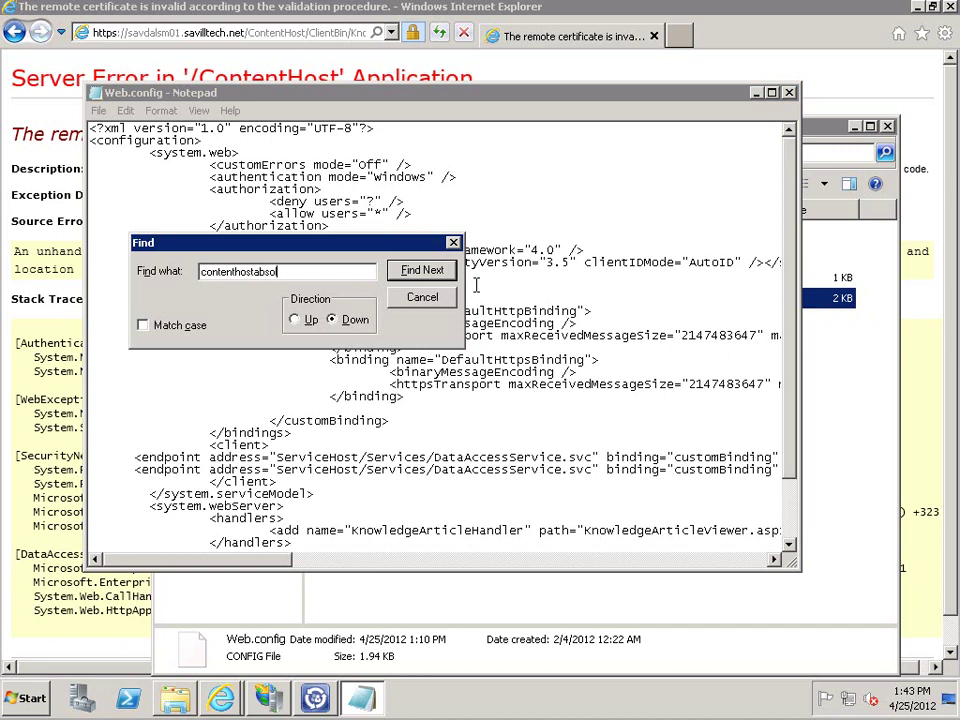
pyautogui.press('Return')
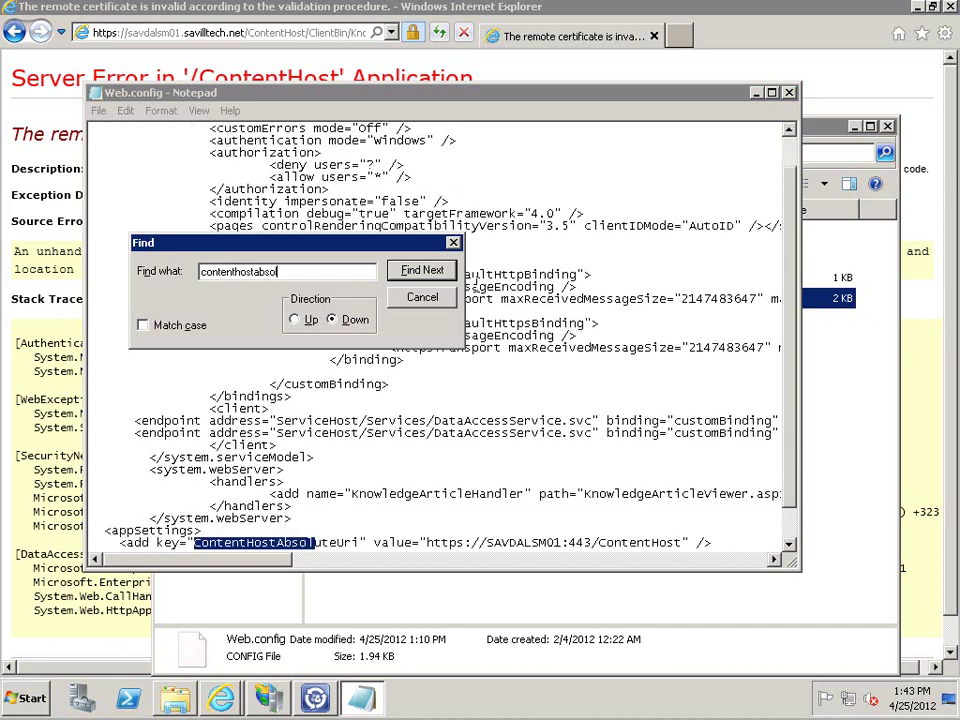
# Step: Append '.savilltech.net' after SAVDALSM01 in the URI and save Web.config
pyautogui.click(430, 297)
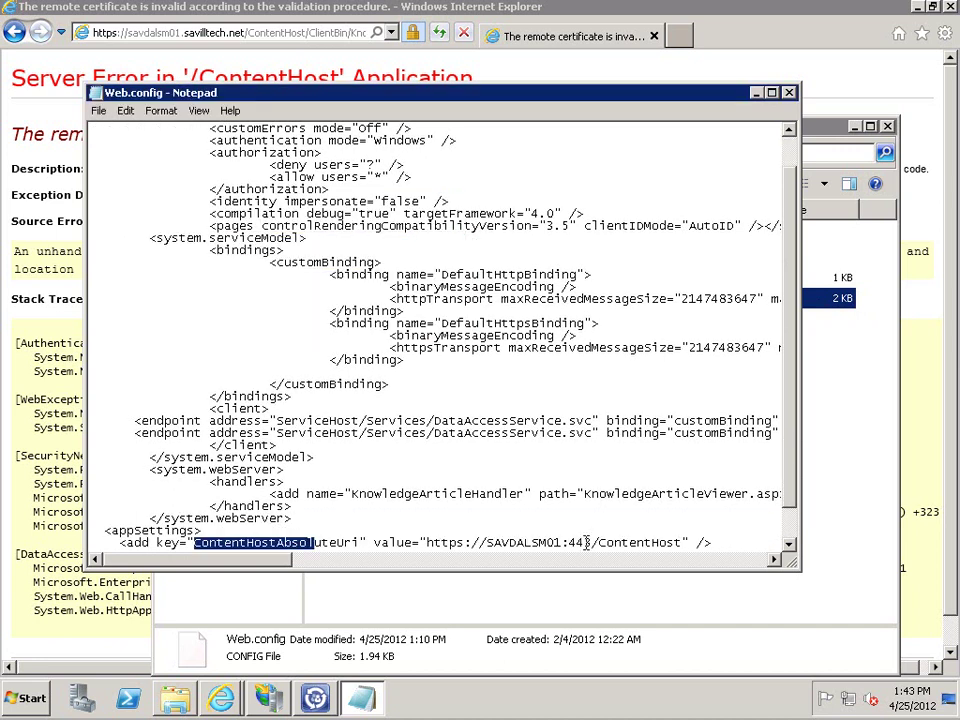
pyautogui.click(562, 542)
pyautogui.write('.savilltech.net')
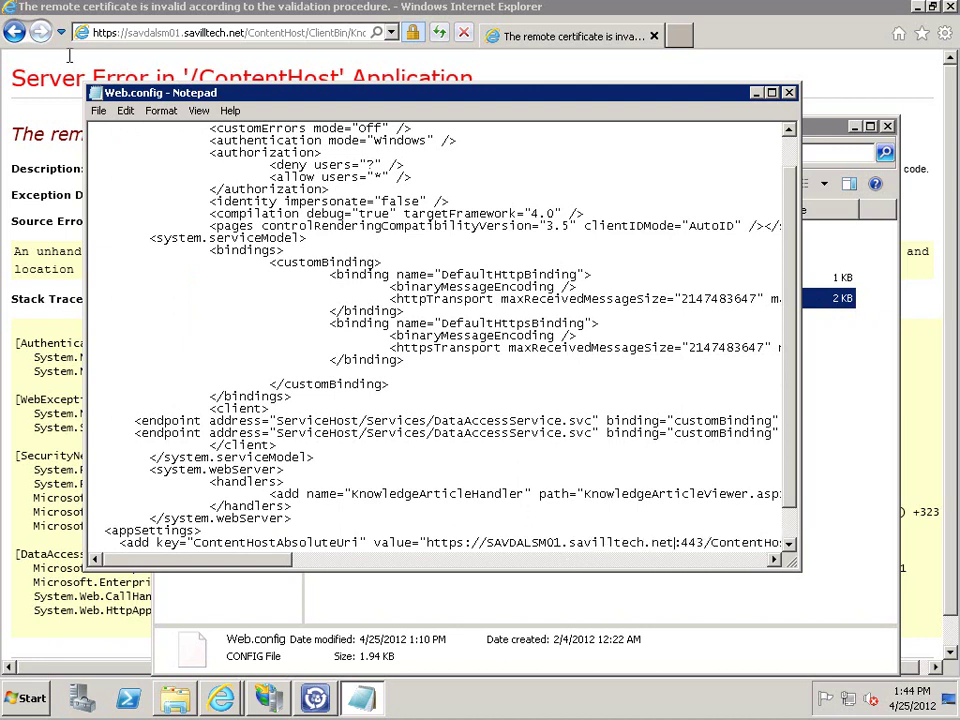
pyautogui.click(98, 110)
pyautogui.click(114, 157)
pyautogui.moveTo(194, 542); pyautogui.dragTo(340, 544)
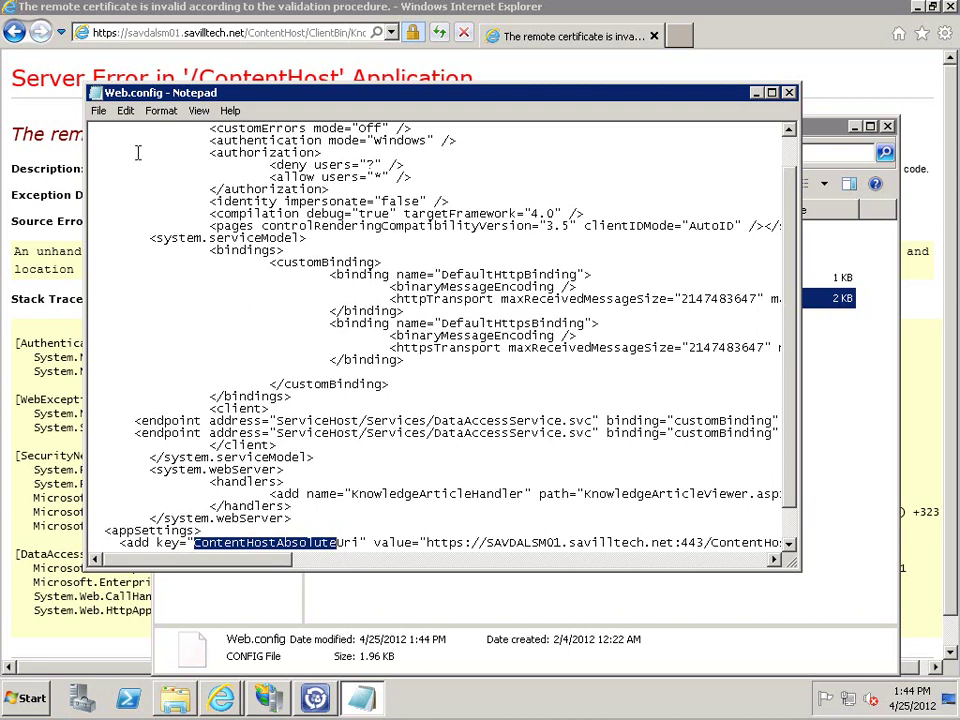
pyautogui.click(98, 110)
pyautogui.click(122, 158)
# Step: Close Notepad and expand C:\inetpub\wwwroot\System Center Service Manager Portal in the folder tree
pyautogui.click(789, 93)
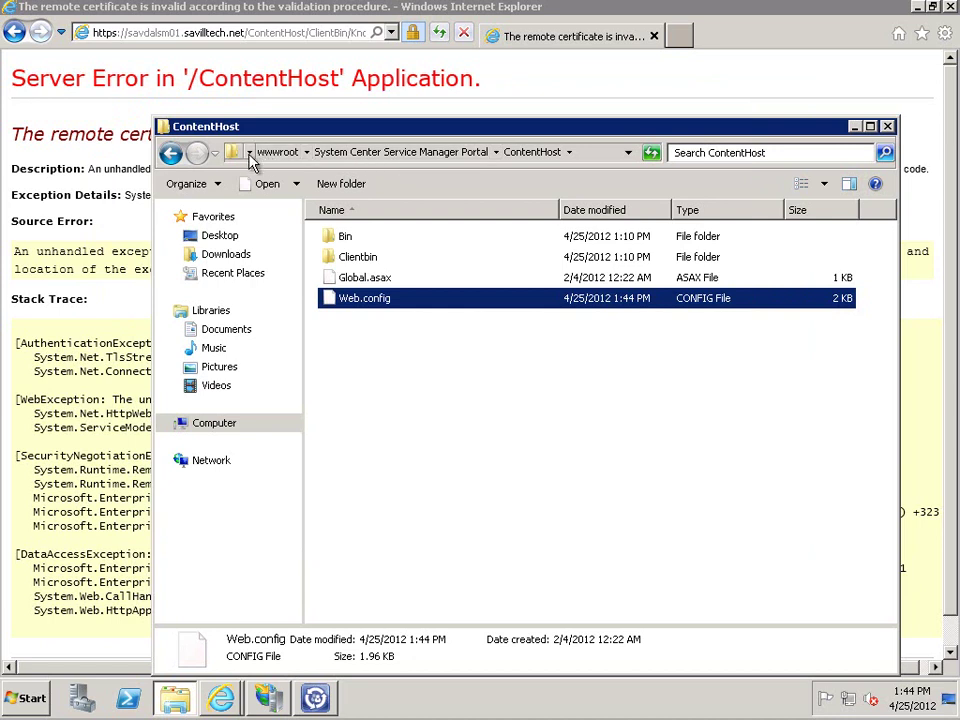
pyautogui.click(168, 424)
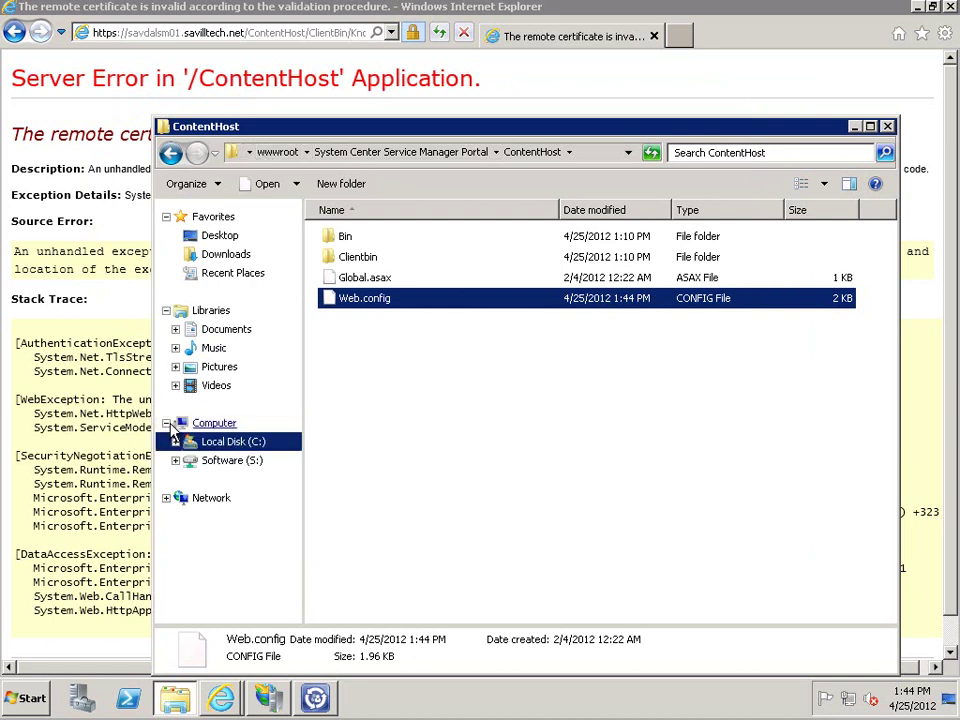
pyautogui.click(176, 443)
pyautogui.click(185, 459)
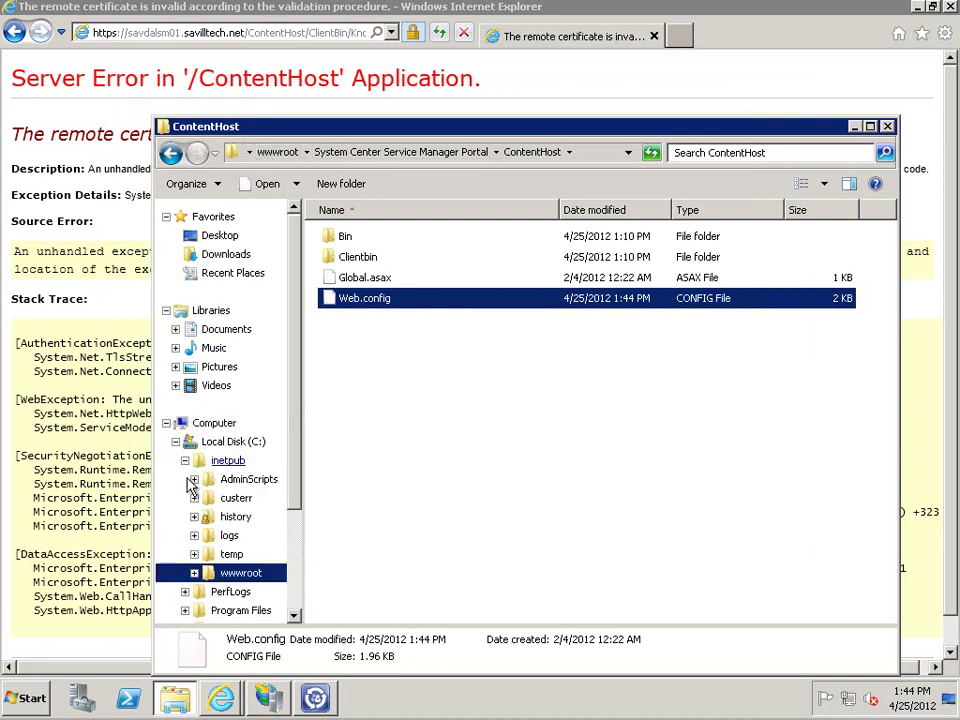
pyautogui.click(194, 574)
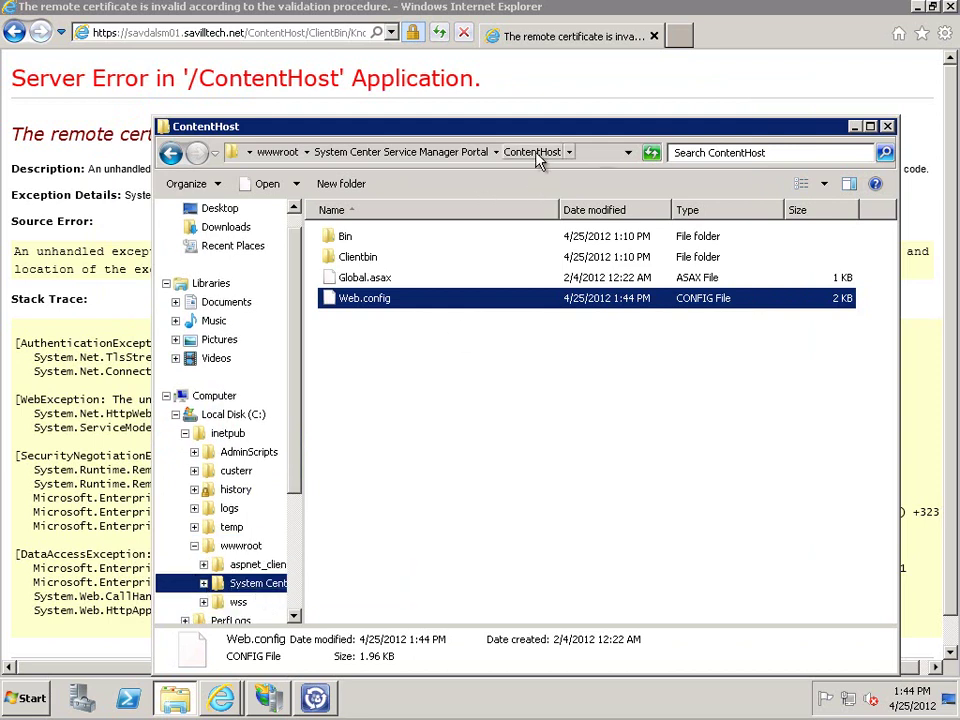
pyautogui.click(203, 583)
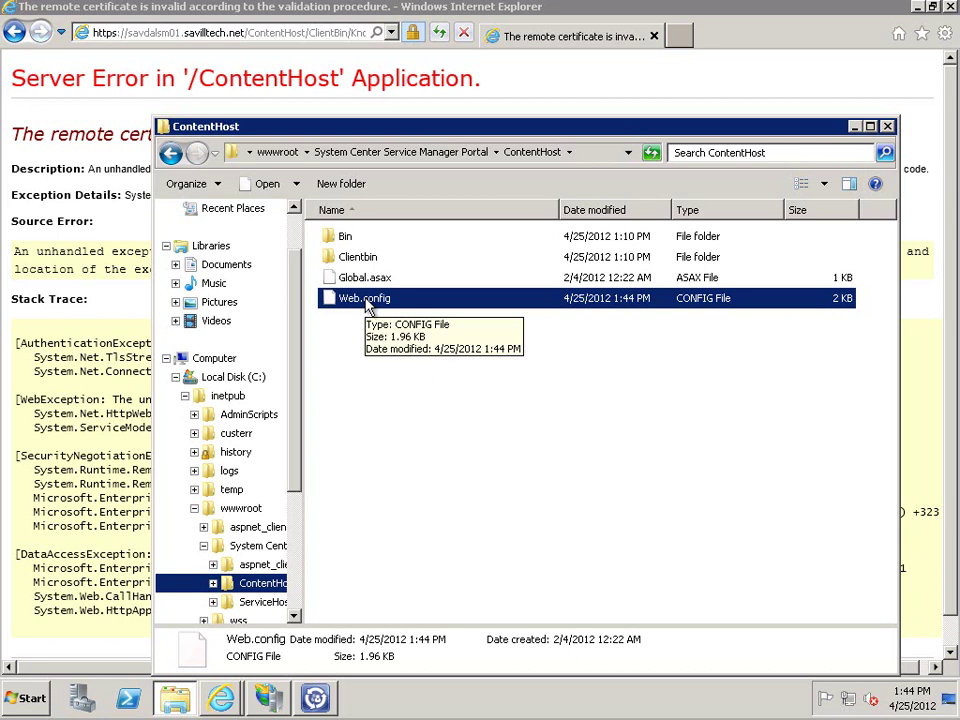
# Step: In IIS Manager's Application Pools, recycle the Service Manager Portal pool
pyautogui.click(270, 699)
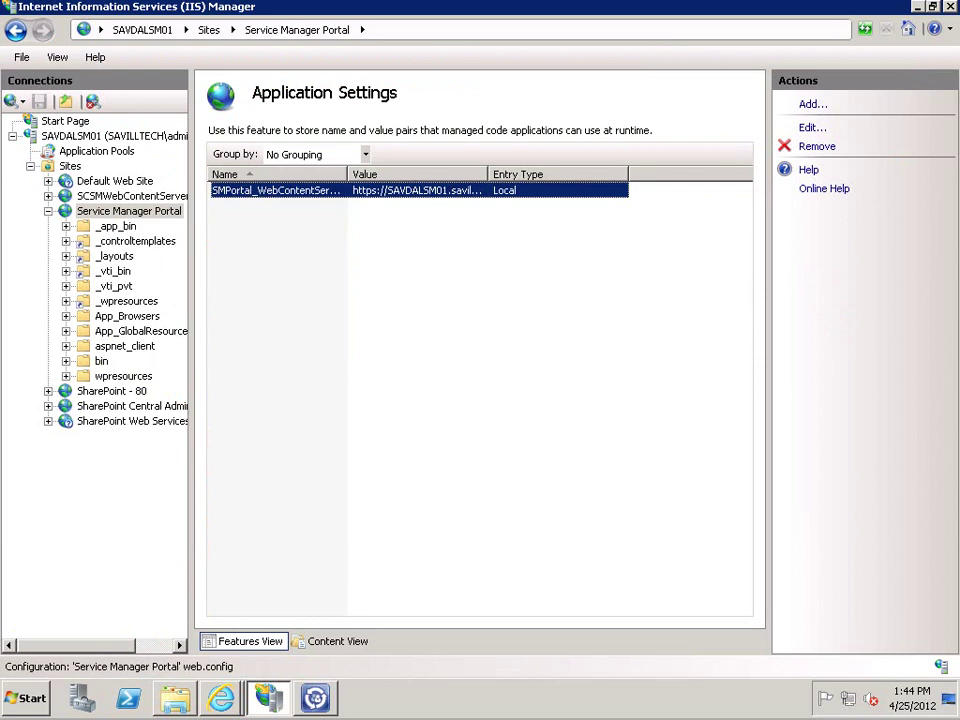
pyautogui.click(89, 155)
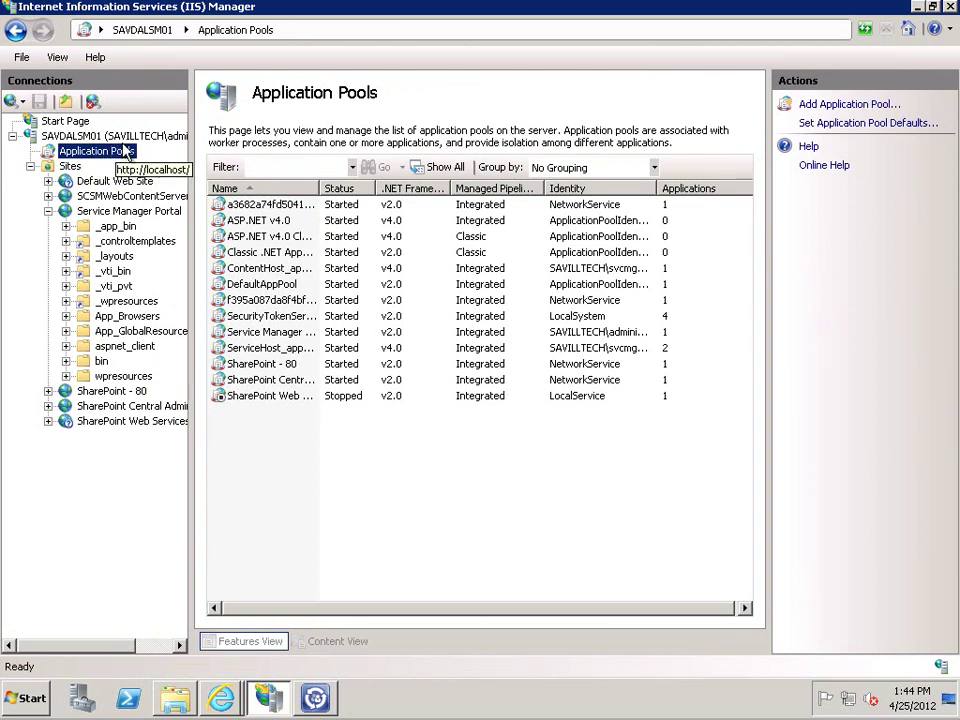
pyautogui.click(272, 332)
pyautogui.moveTo(321, 188); pyautogui.dragTo(438, 188)
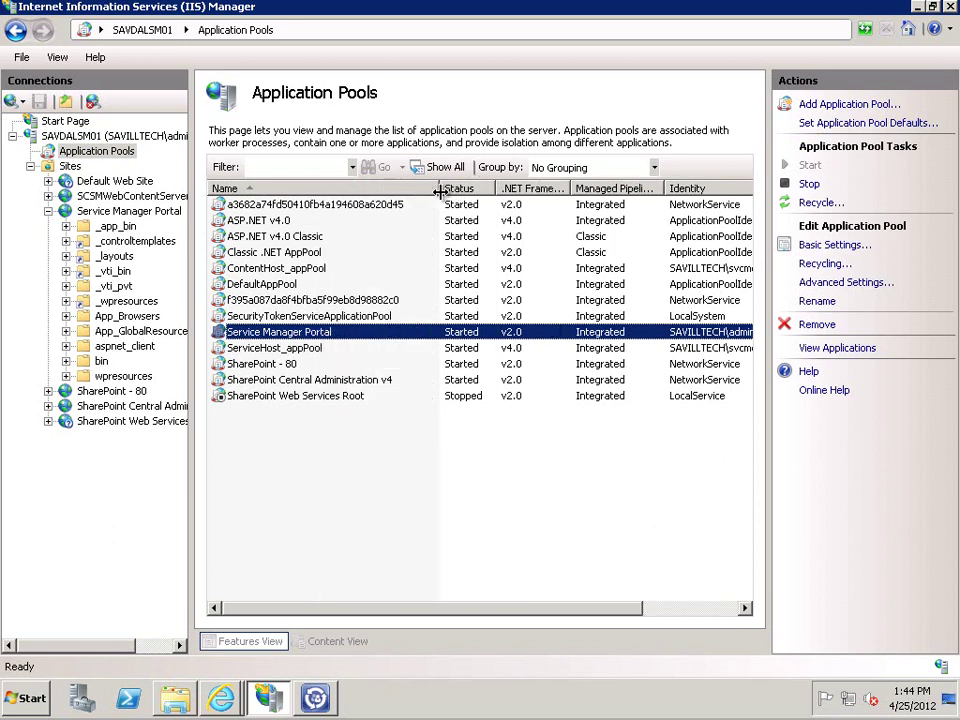
pyautogui.rightClick(336, 334)
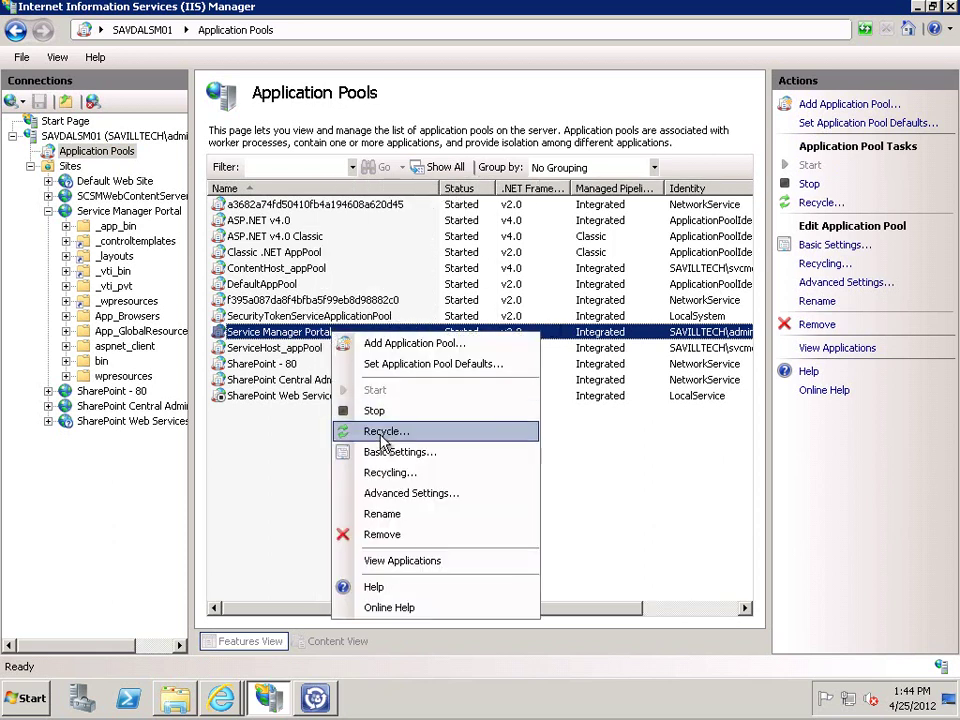
pyautogui.click(340, 431)
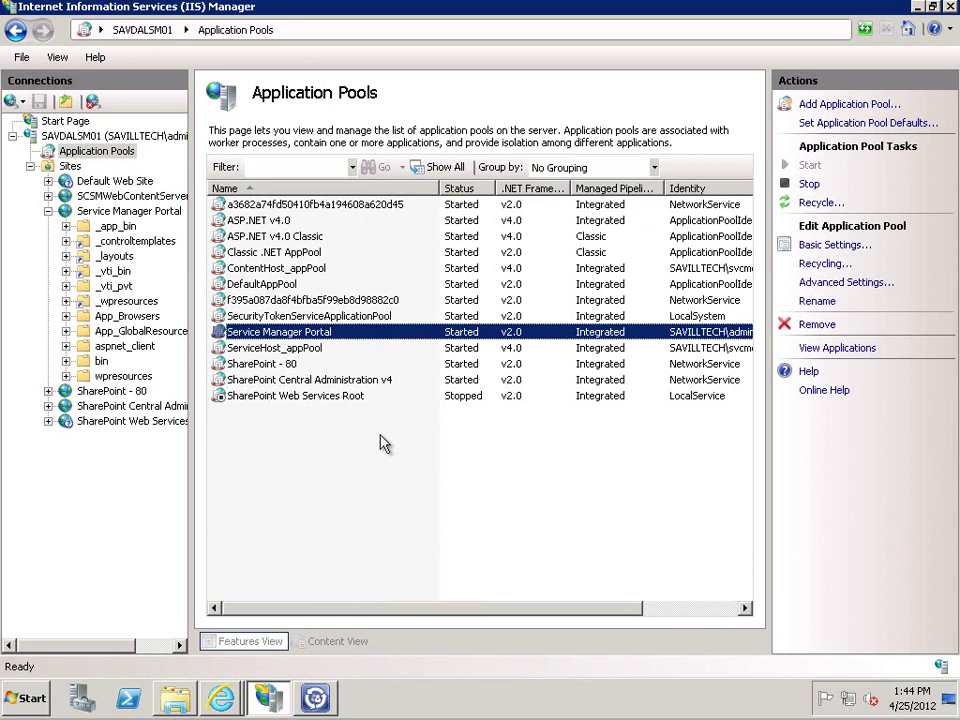
pyautogui.moveTo(222, 698)
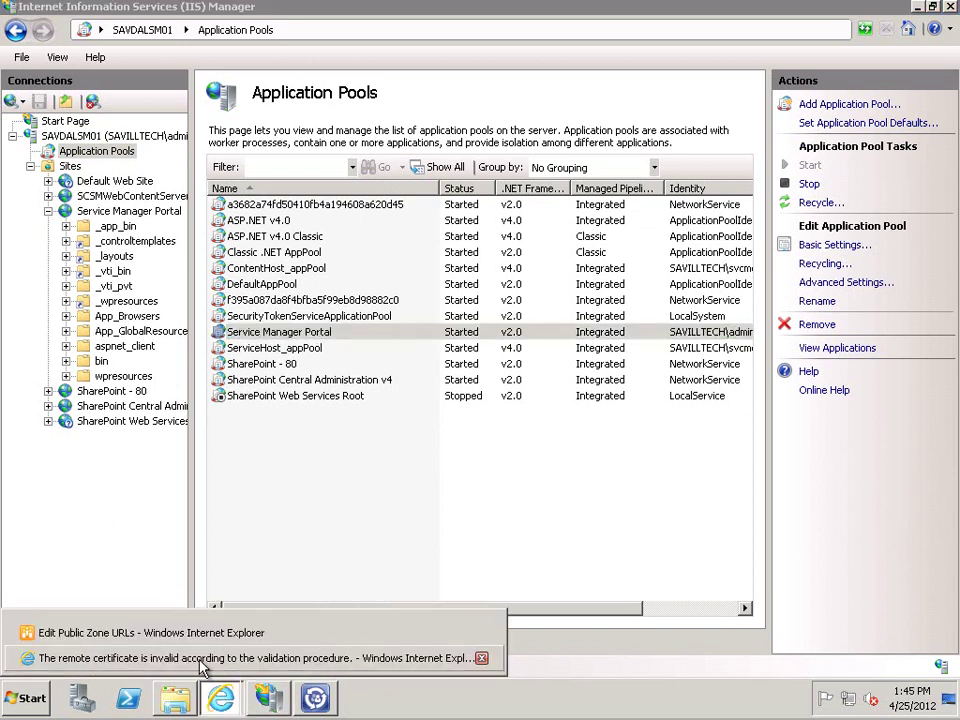
# Step: Refresh the failing article page, open KnowledgeArticle.rtf, close it, and go back
pyautogui.click(200, 662)
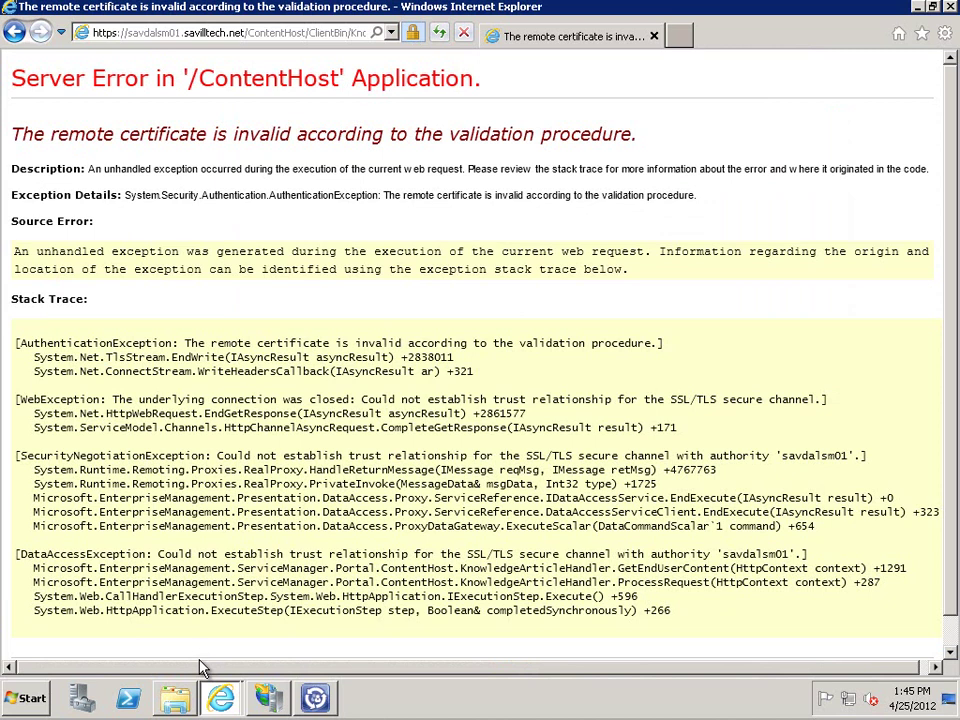
pyautogui.click(441, 35)
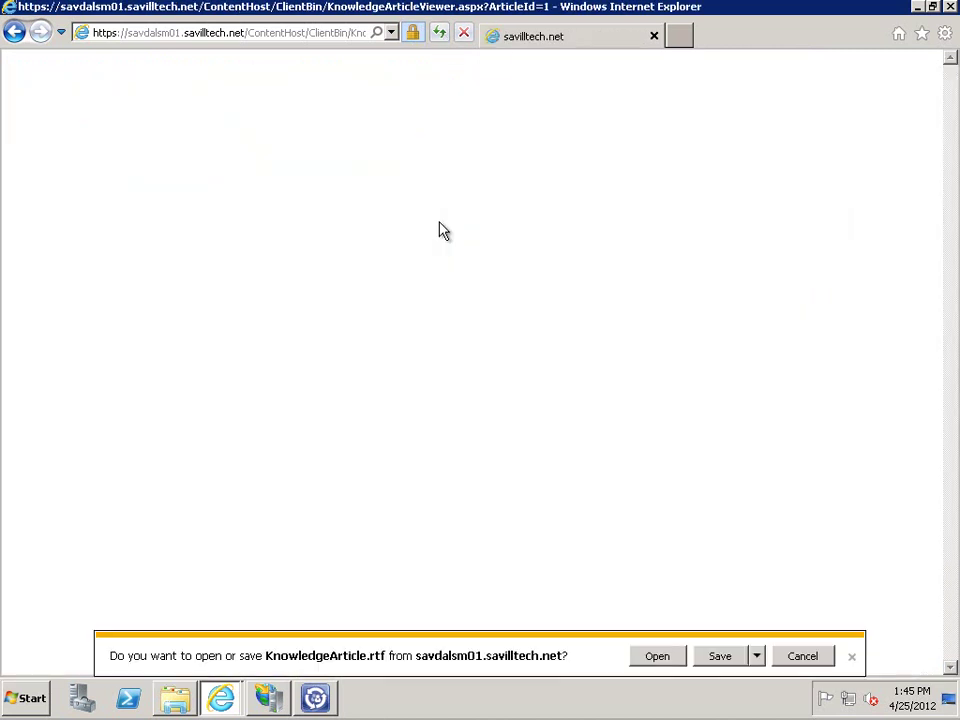
pyautogui.click(657, 656)
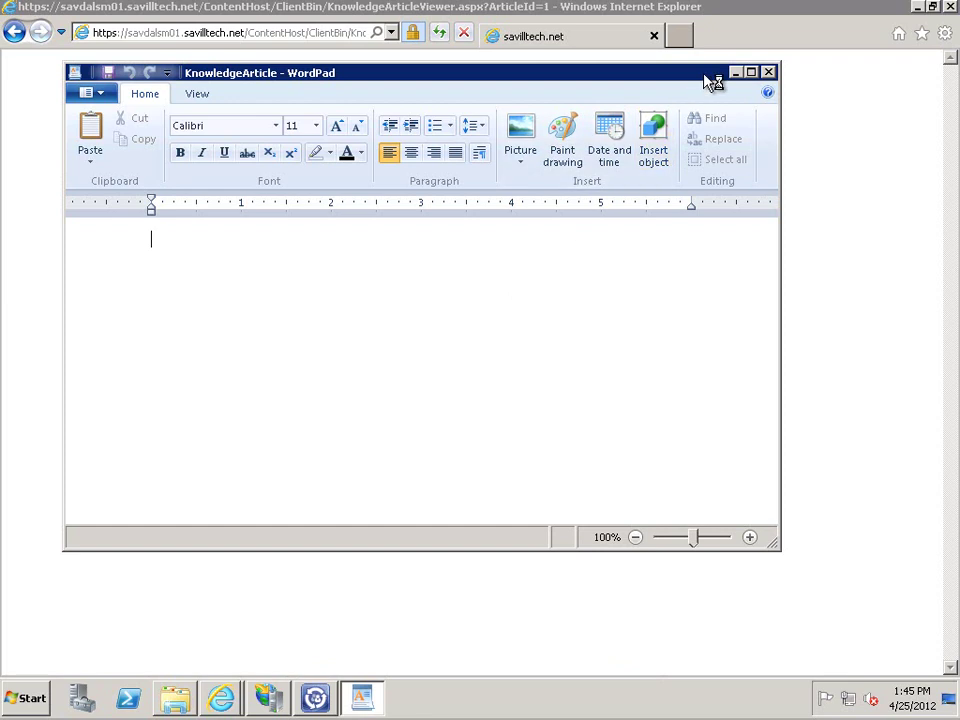
pyautogui.click(770, 74)
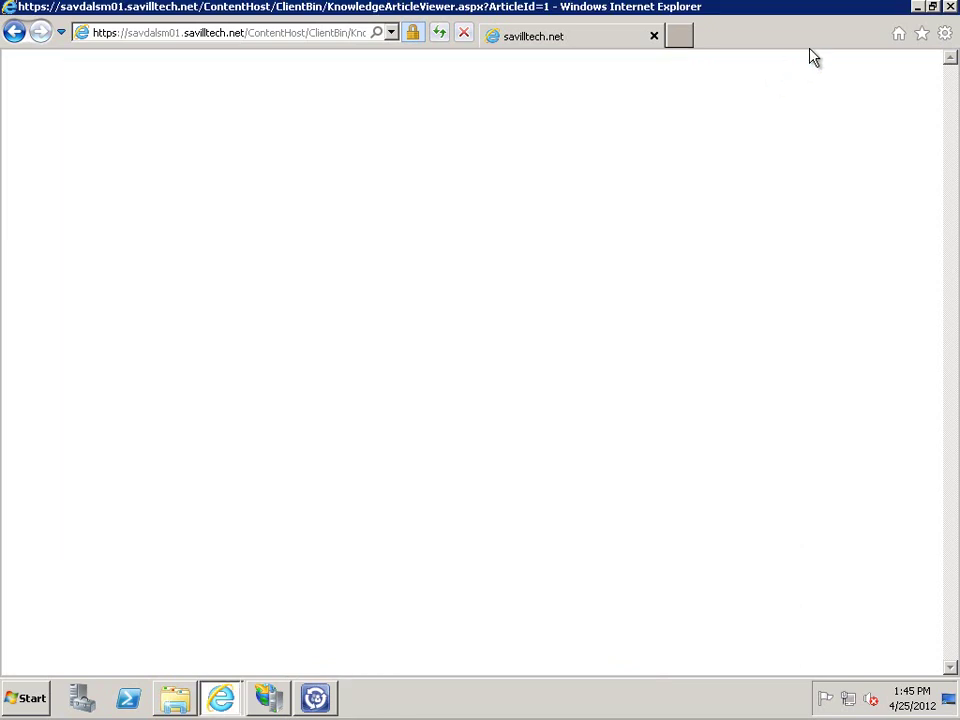
pyautogui.click(14, 32)
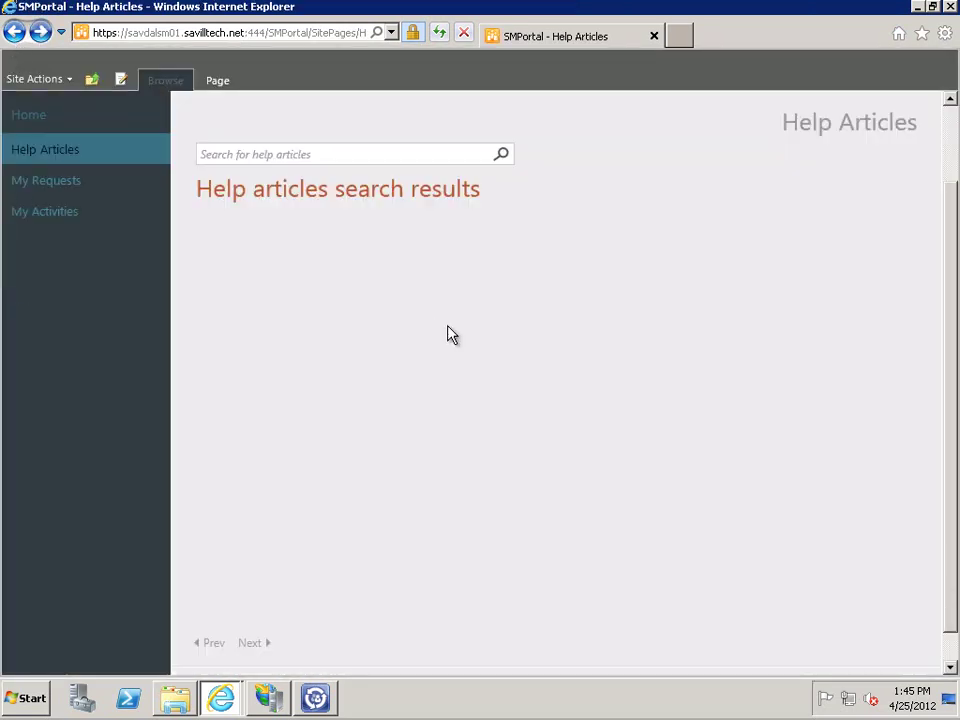
# Step: Visit portal Home and My Requests, then view Service Catalog offerings in List and Category views
pyautogui.click(30, 122)
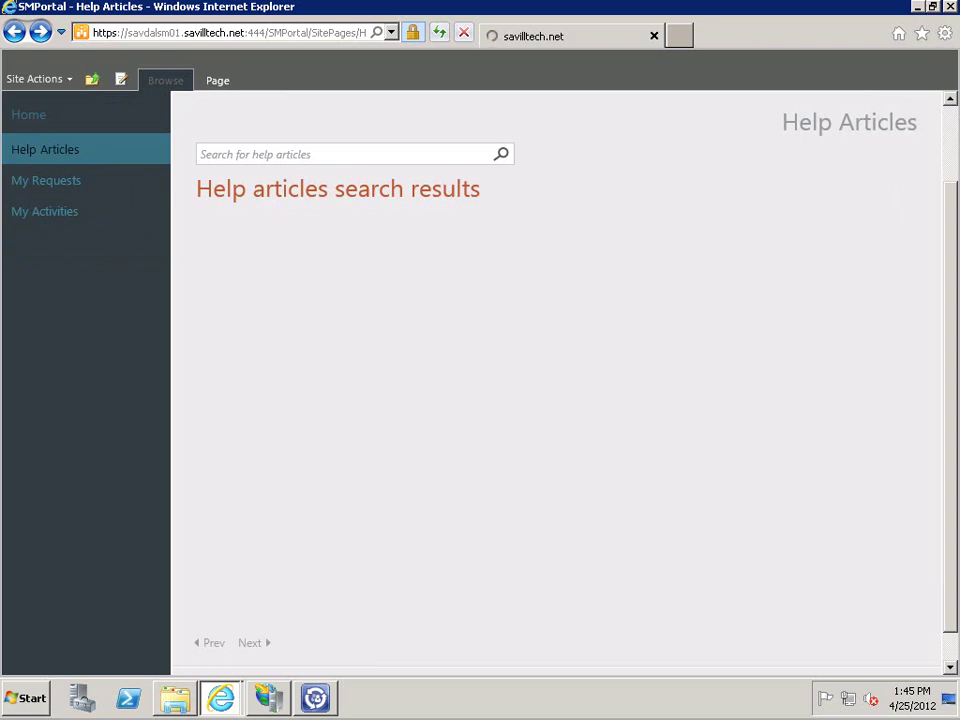
pyautogui.click(45, 180)
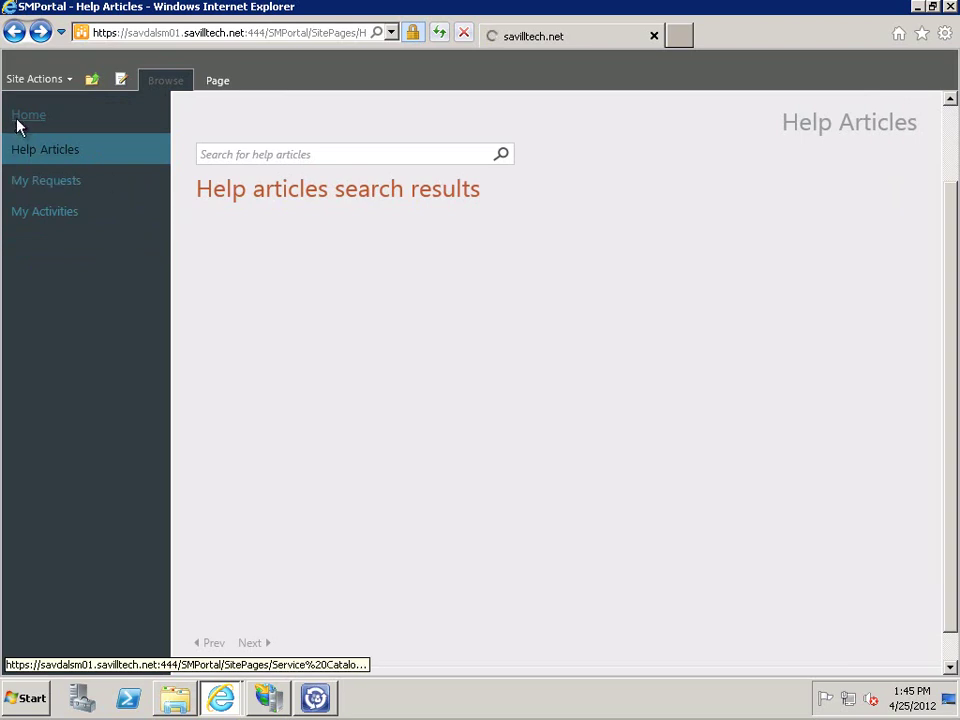
pyautogui.click(20, 118)
pyautogui.scroll(-2, 356, 426)
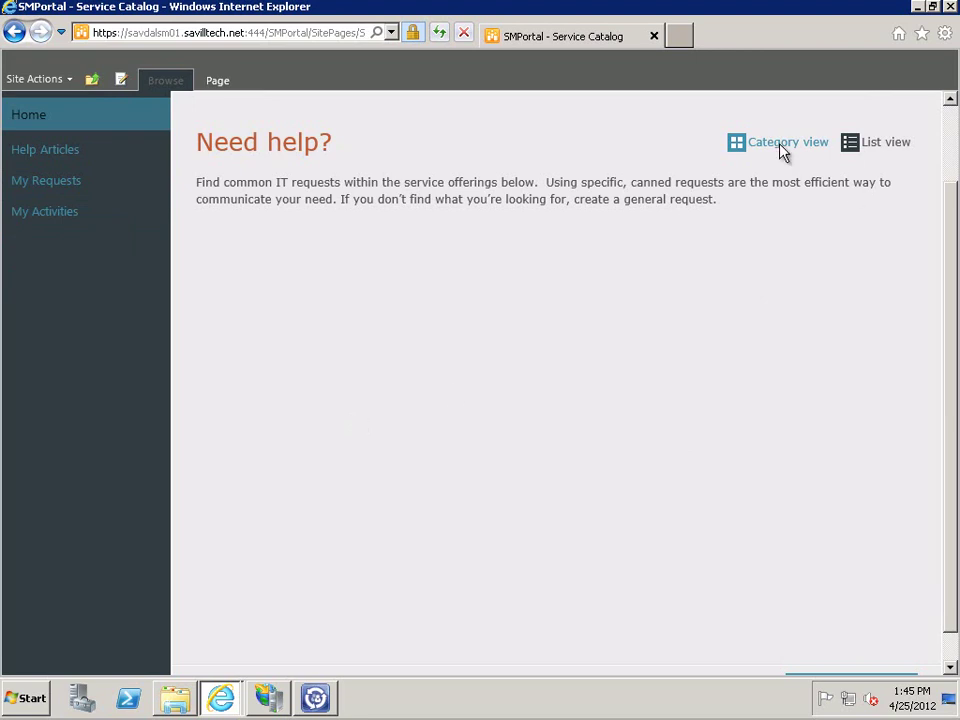
pyautogui.click(876, 147)
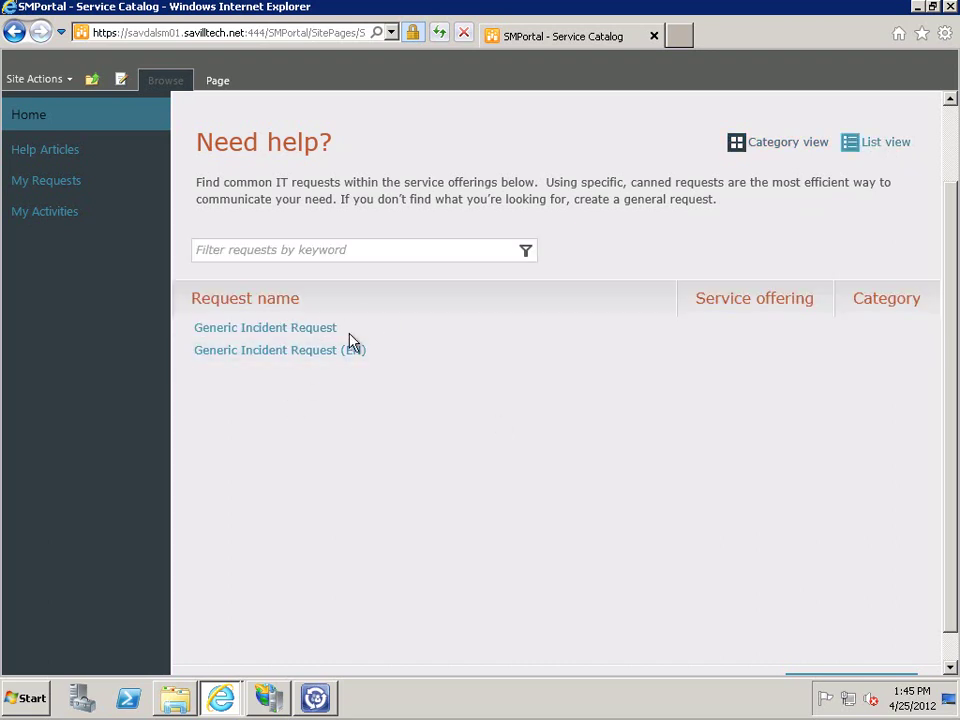
pyautogui.click(788, 147)
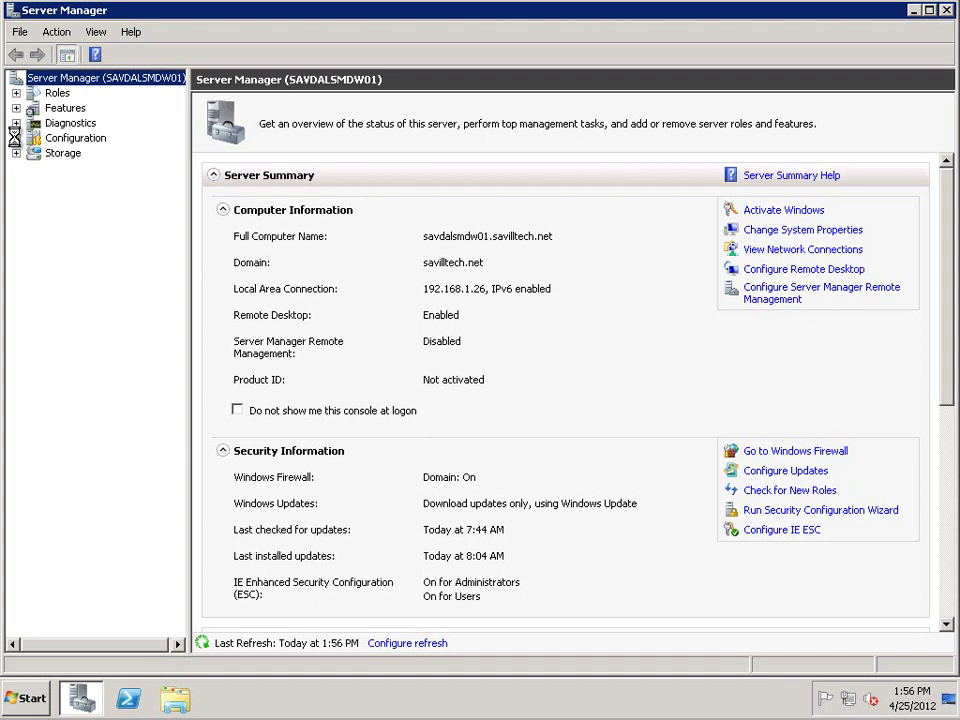
# Step: Open the local Administrators group properties under Local Users and Groups > Groups
pyautogui.click(17, 139)
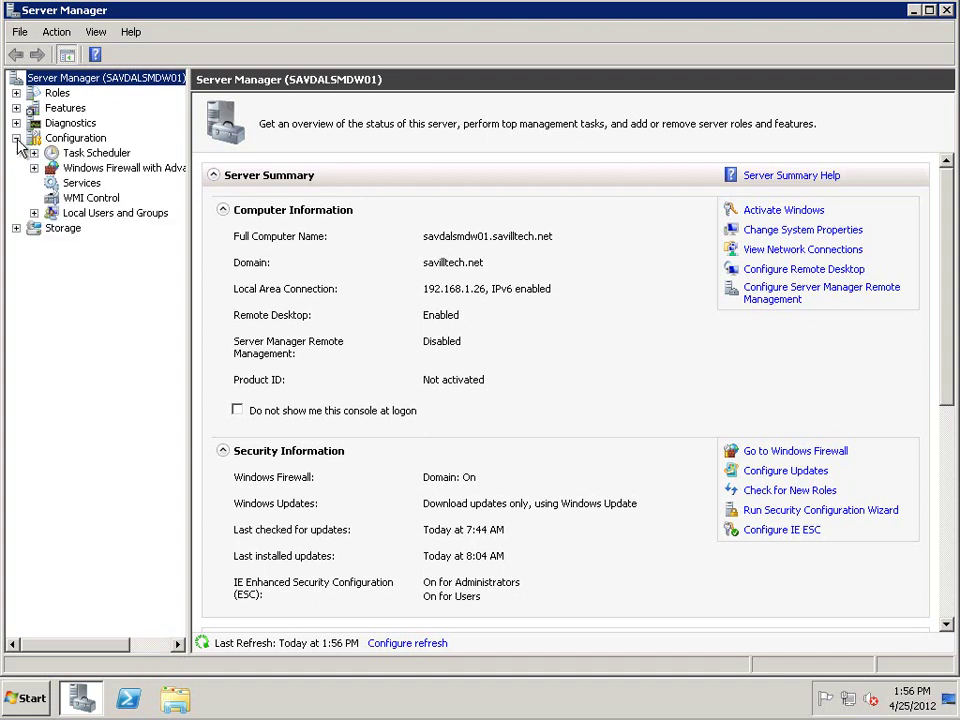
pyautogui.click(34, 213)
pyautogui.click(75, 244)
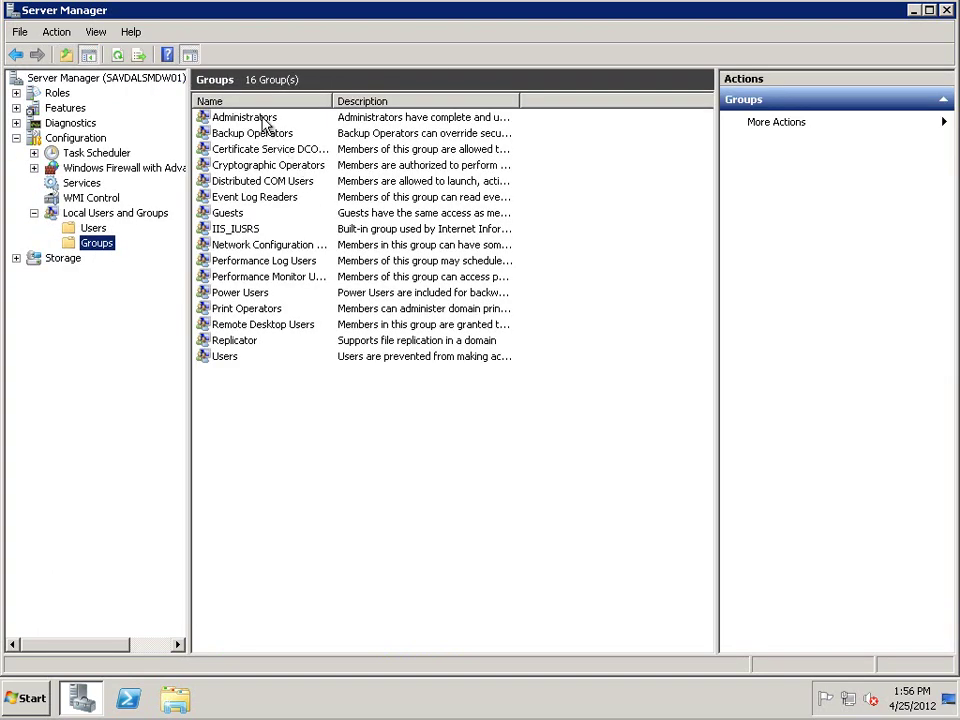
pyautogui.doubleClick(262, 120)
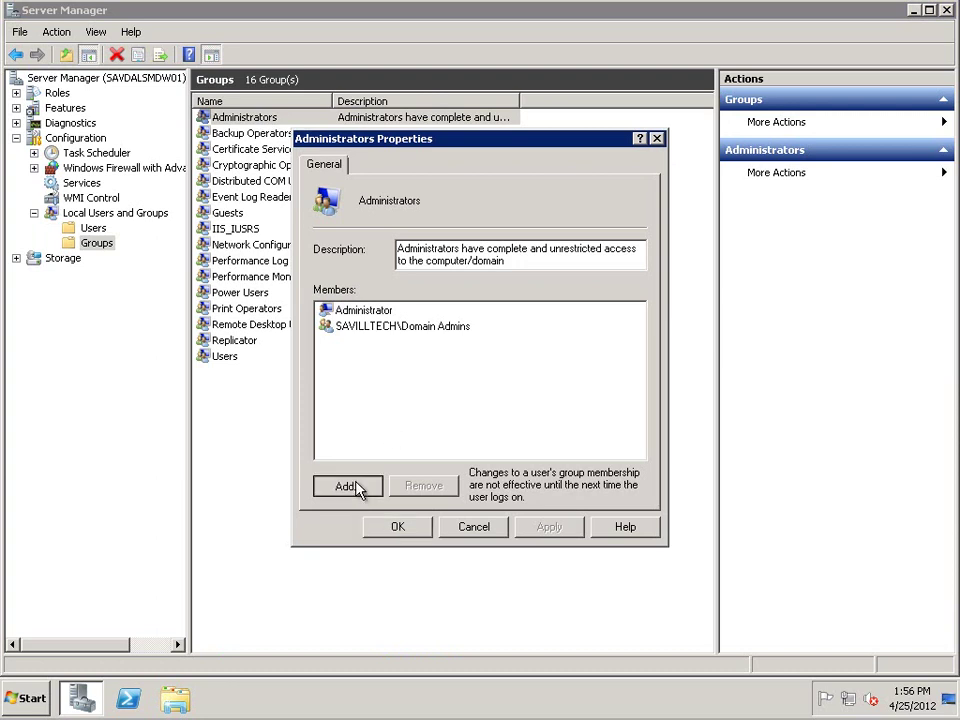
# Step: Add the svcmgrservice account to Administrators, apply, and show the Features summary
pyautogui.click(350, 486)
pyautogui.write('svcm')
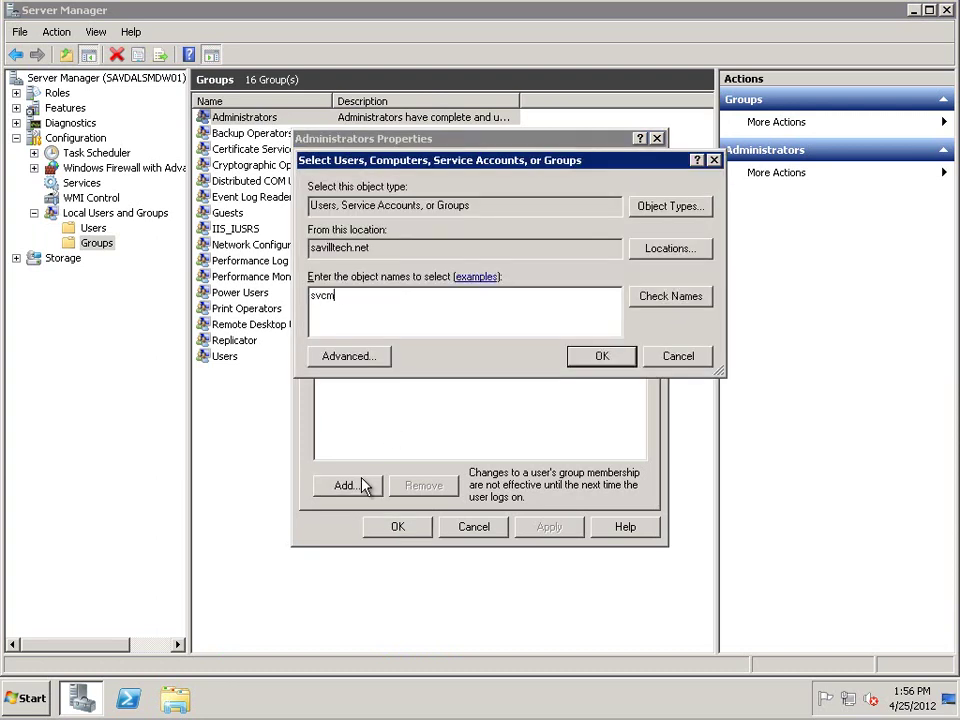
pyautogui.write('grservice')
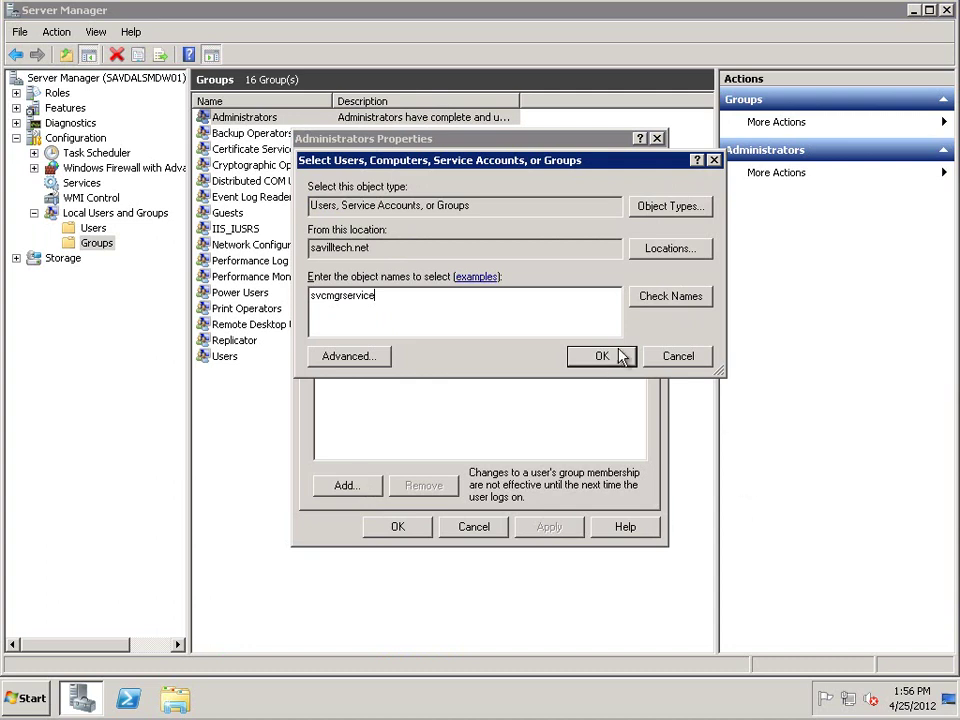
pyautogui.click(652, 300)
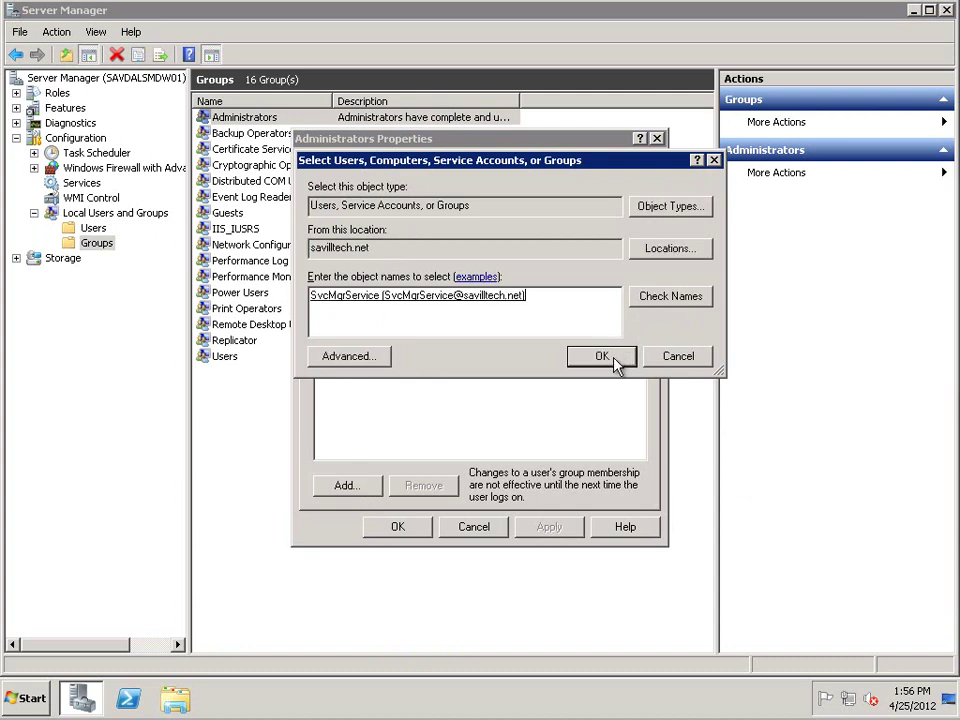
pyautogui.click(621, 361)
pyautogui.click(560, 533)
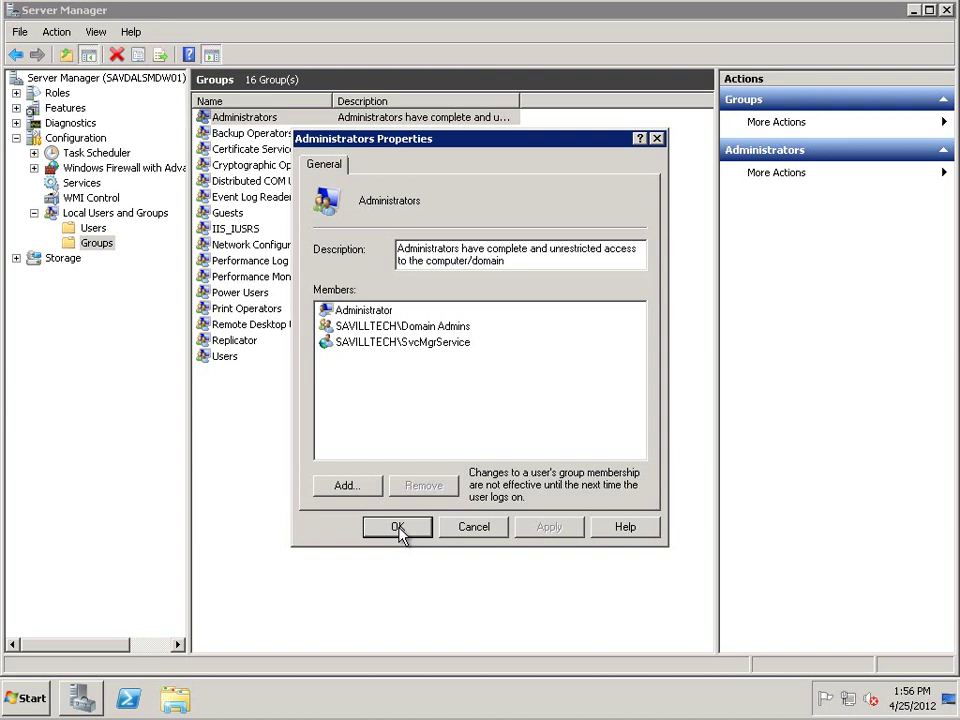
pyautogui.click(398, 530)
pyautogui.click(66, 110)
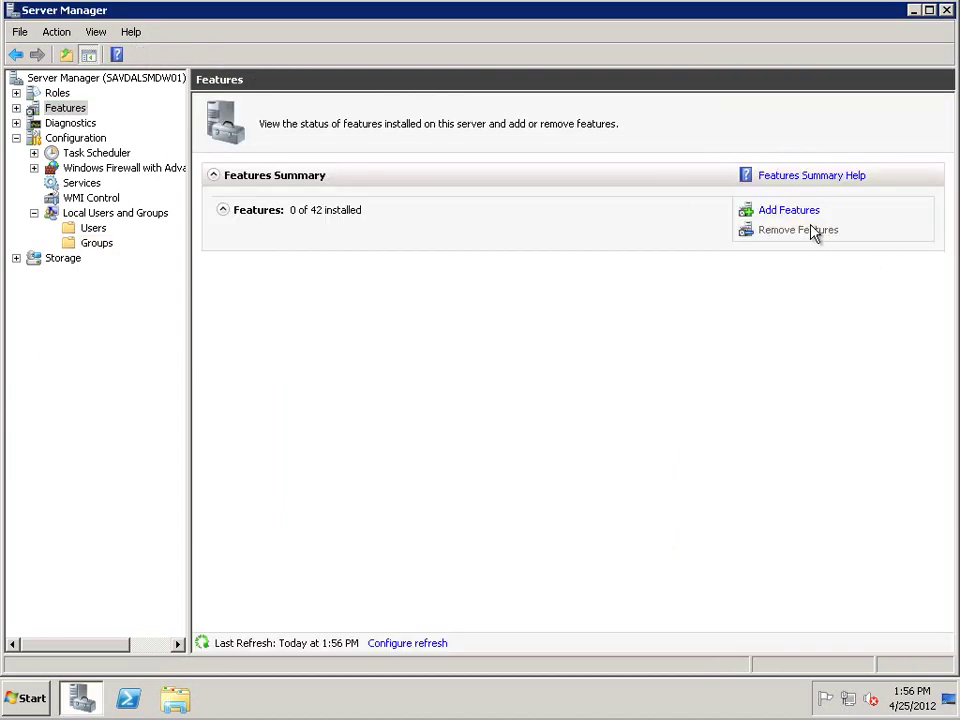
# Step: Install the .NET Framework 3.5.1 Features along with their required Web Server (IIS) role services
pyautogui.click(802, 214)
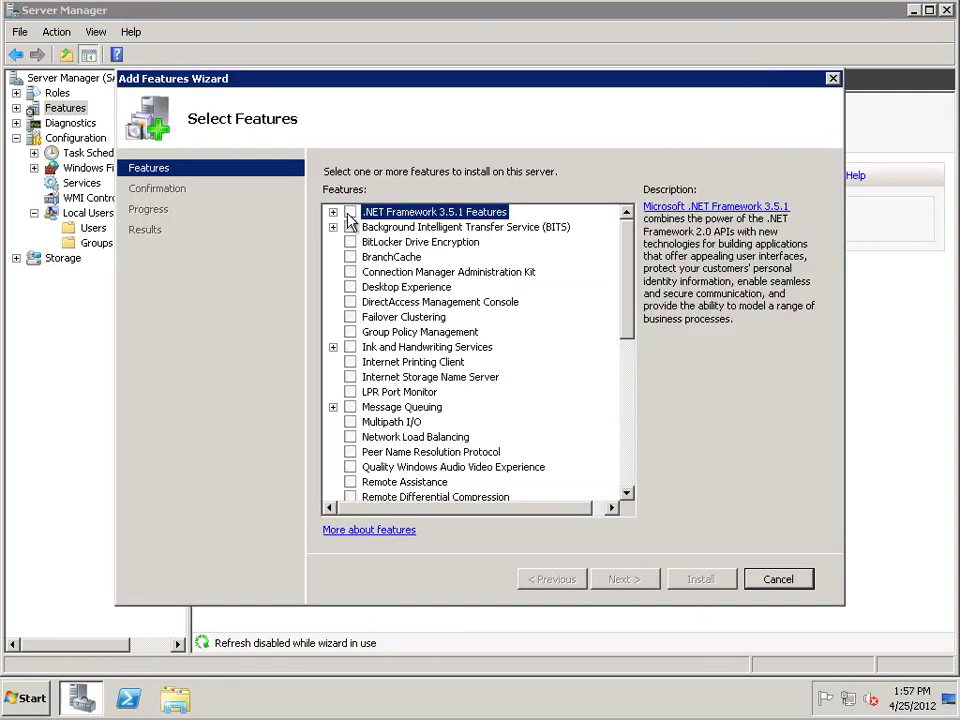
pyautogui.click(350, 212)
pyautogui.click(609, 446)
pyautogui.click(622, 579)
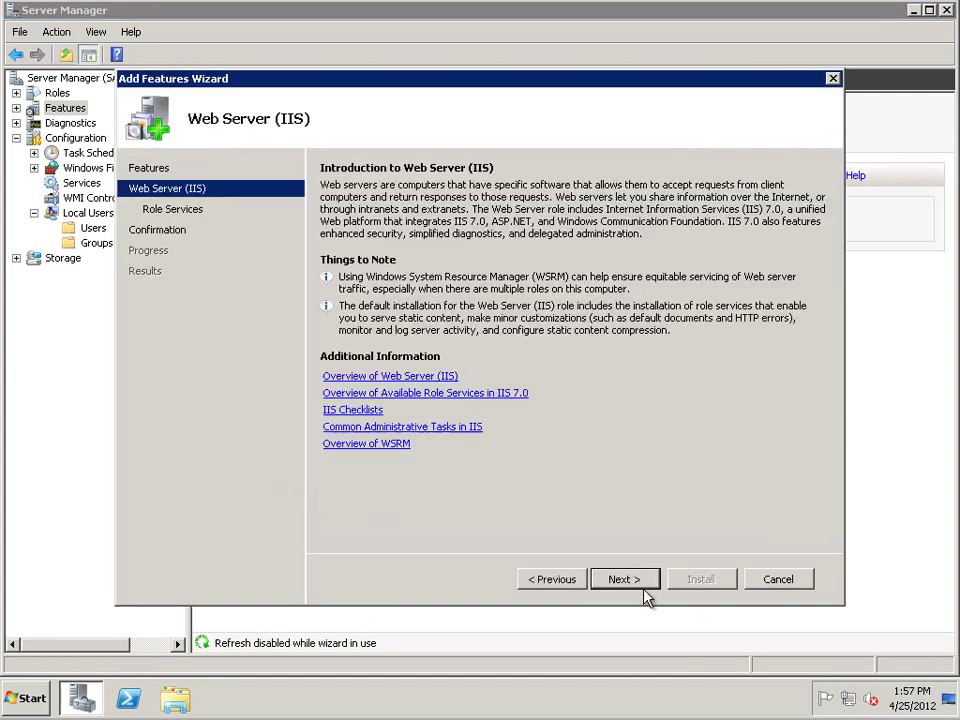
pyautogui.click(634, 580)
pyautogui.click(635, 581)
pyautogui.click(700, 580)
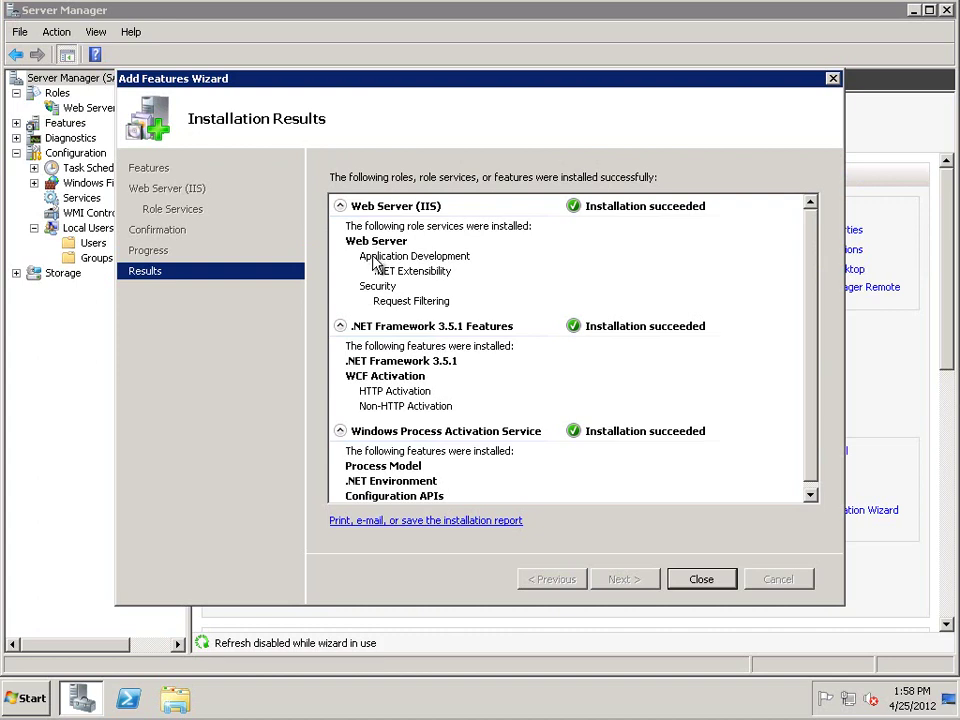
# Step: Close the features wizard and install SQL Server 2008 R2 Native Client from sqlncli
pyautogui.click(701, 580)
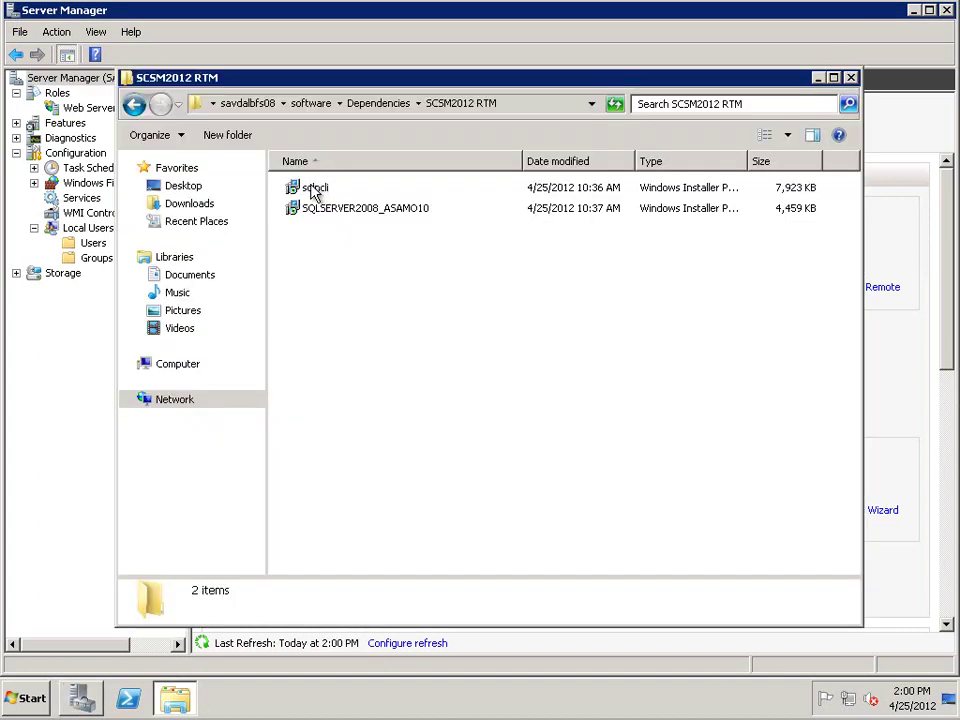
pyautogui.doubleClick(313, 191)
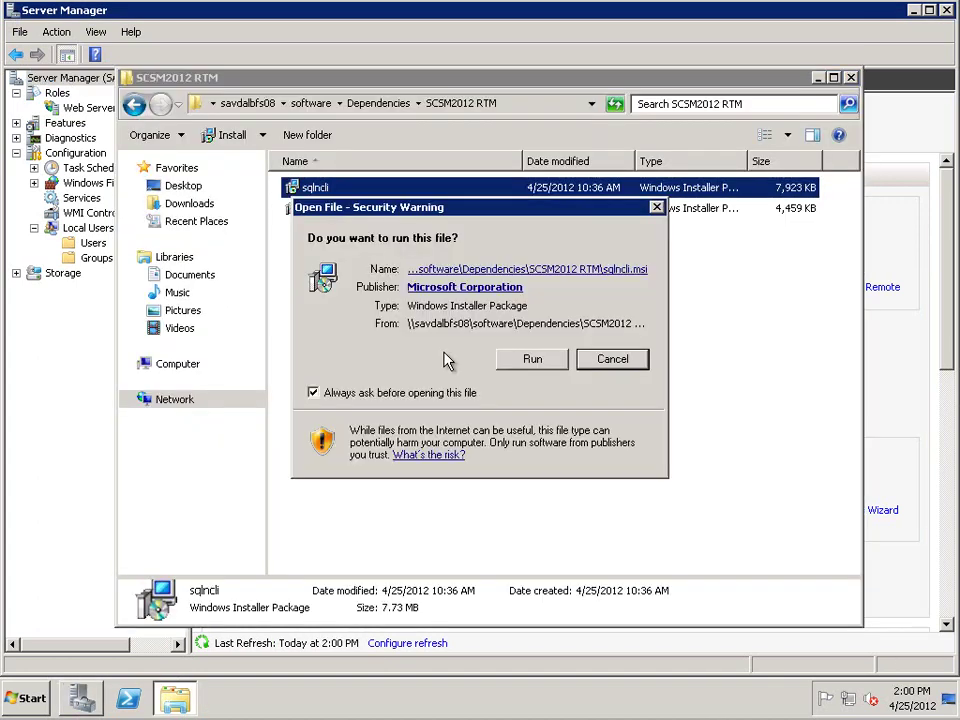
pyautogui.click(538, 358)
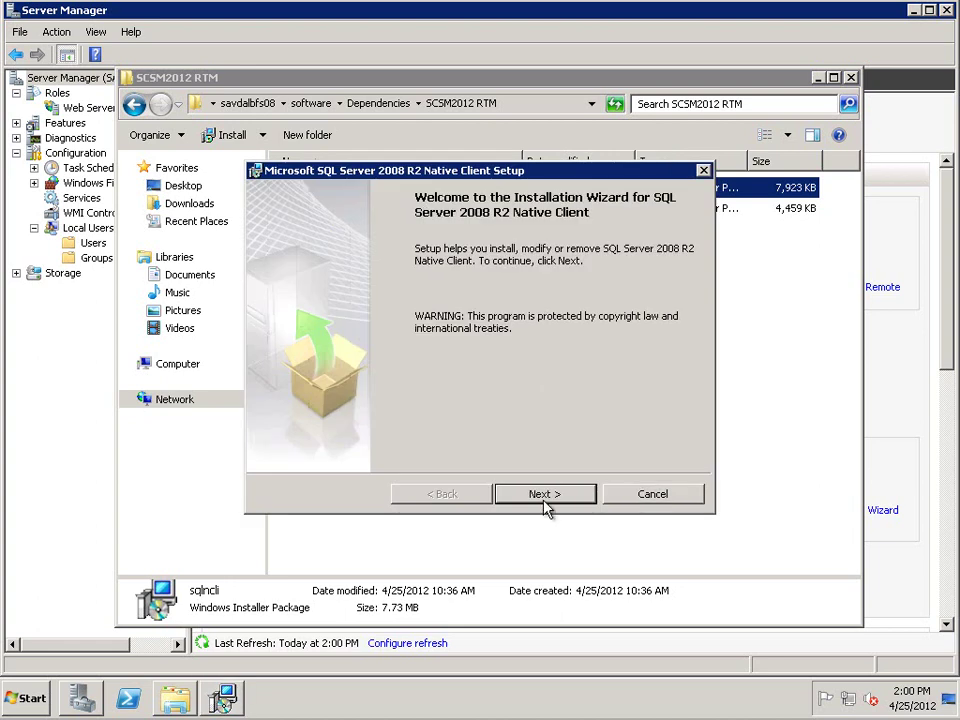
pyautogui.click(546, 495)
pyautogui.click(380, 427)
pyautogui.click(538, 494)
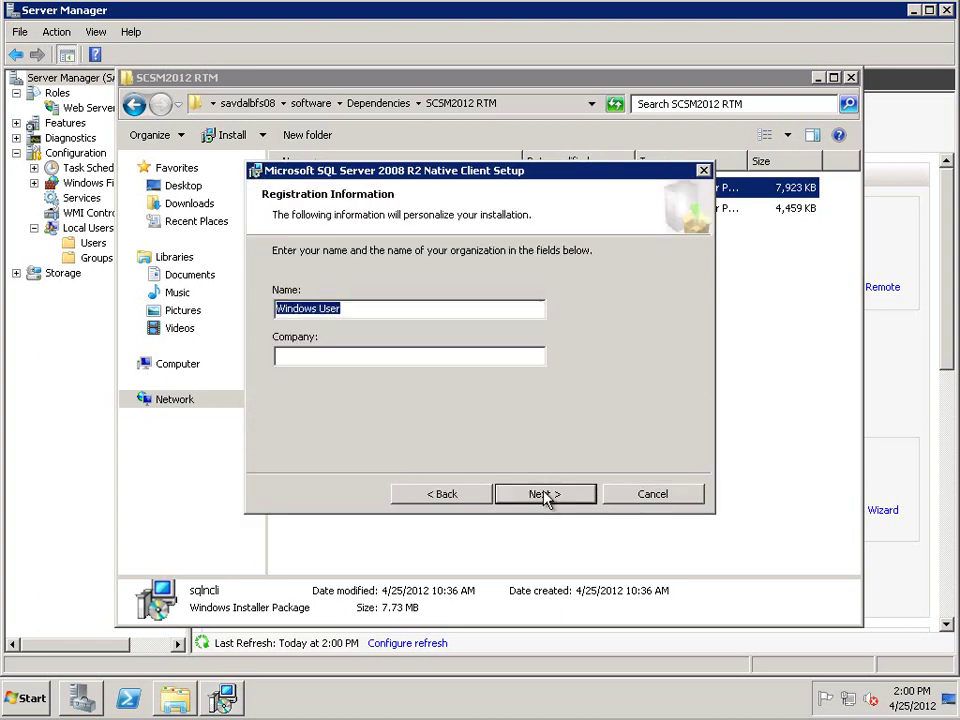
pyautogui.click(554, 499)
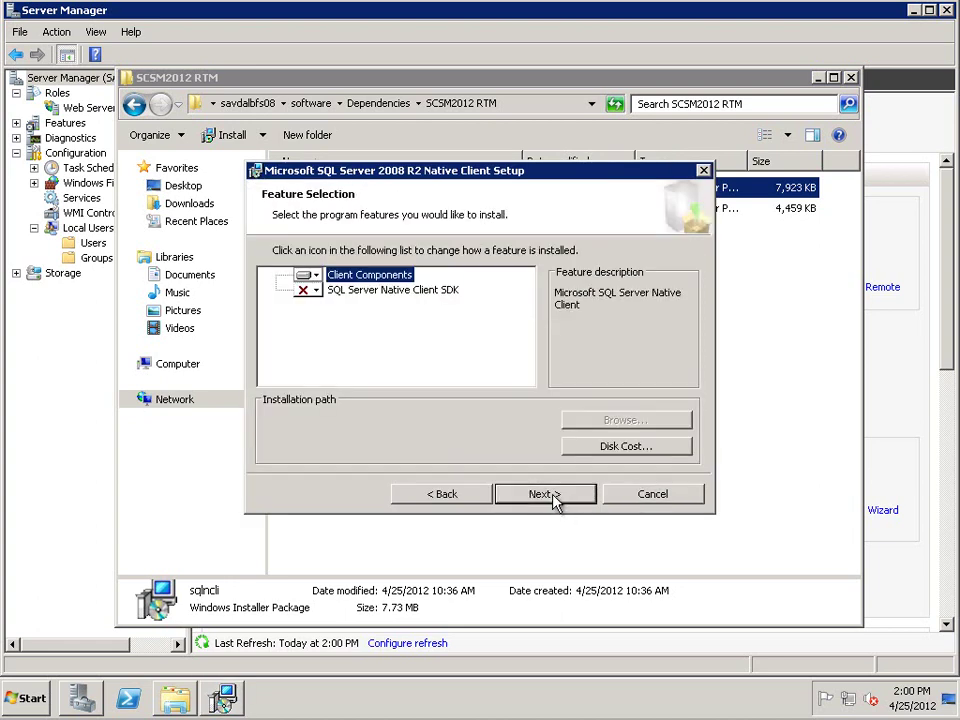
pyautogui.click(555, 503)
pyautogui.click(550, 495)
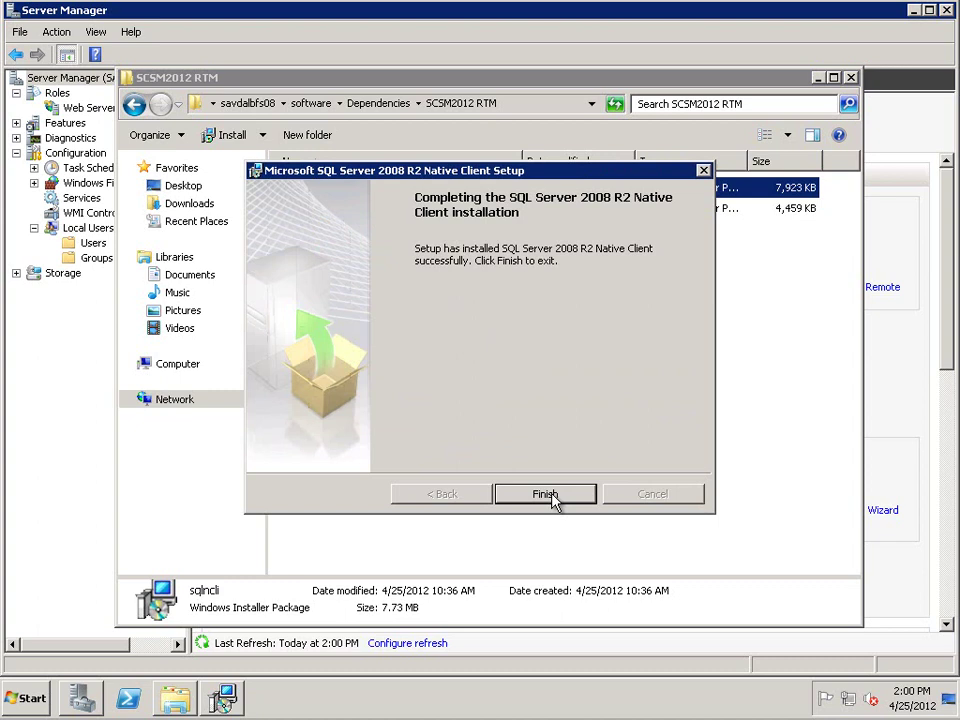
pyautogui.click(548, 495)
# Step: Install SQL Server 2008 Analysis Management Objects from SQLSERVER2008_ASAMO10, accepting the licence
pyautogui.doubleClick(377, 212)
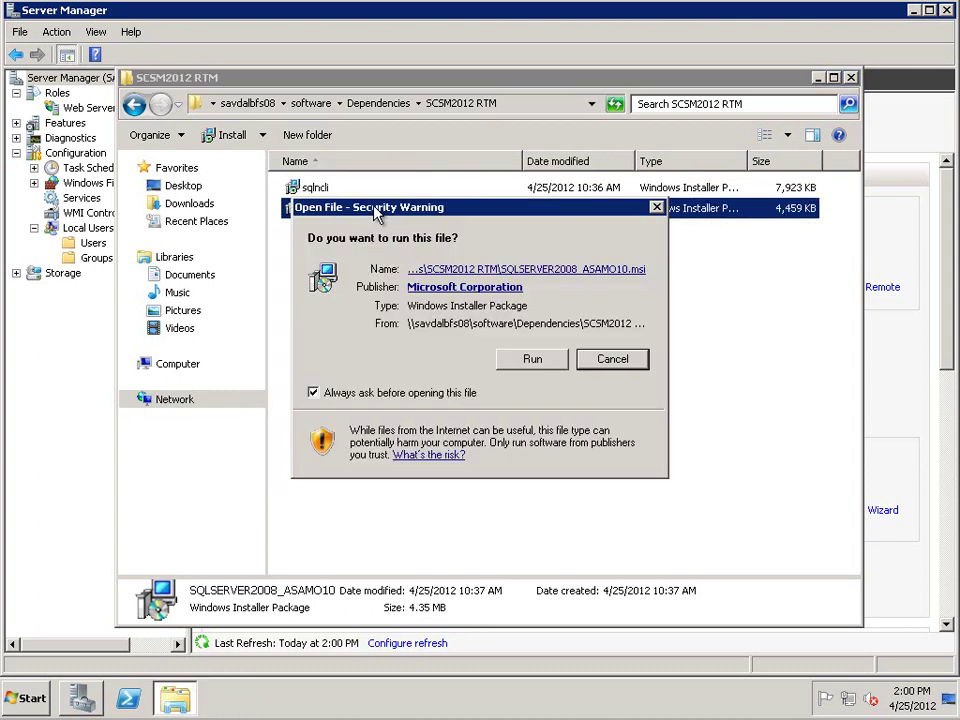
pyautogui.click(532, 358)
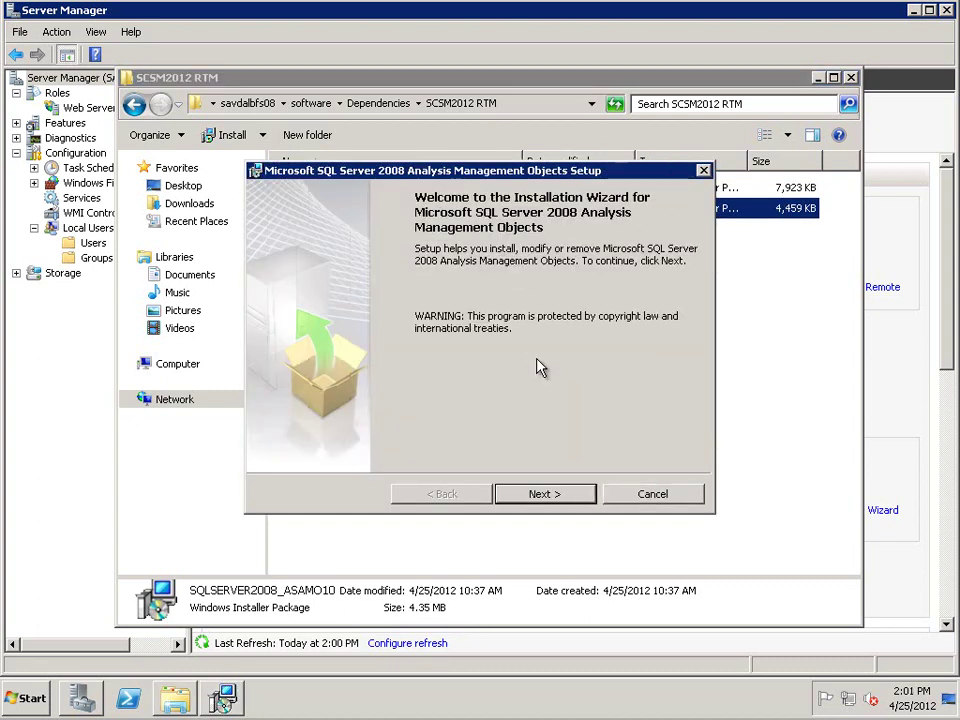
pyautogui.click(548, 495)
pyautogui.click(368, 425)
pyautogui.click(557, 497)
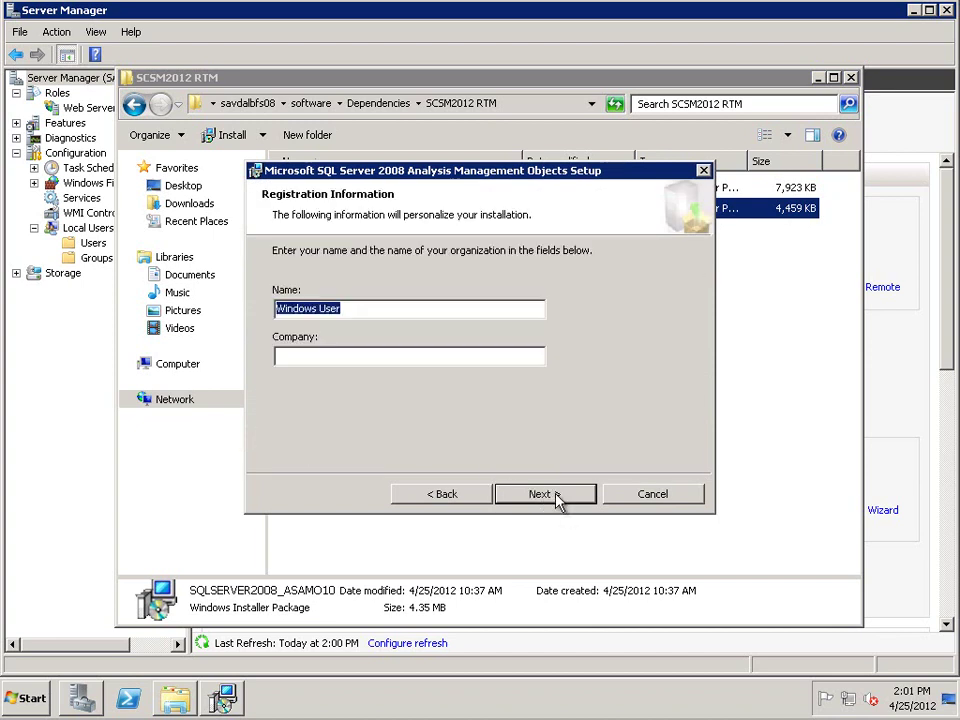
pyautogui.click(551, 497)
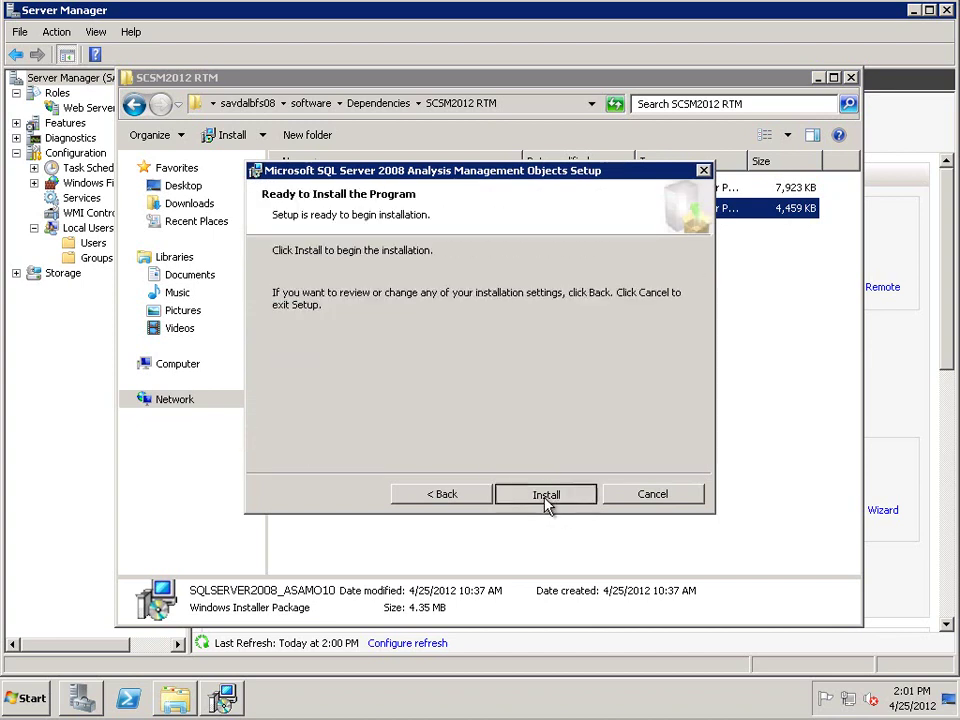
pyautogui.click(546, 497)
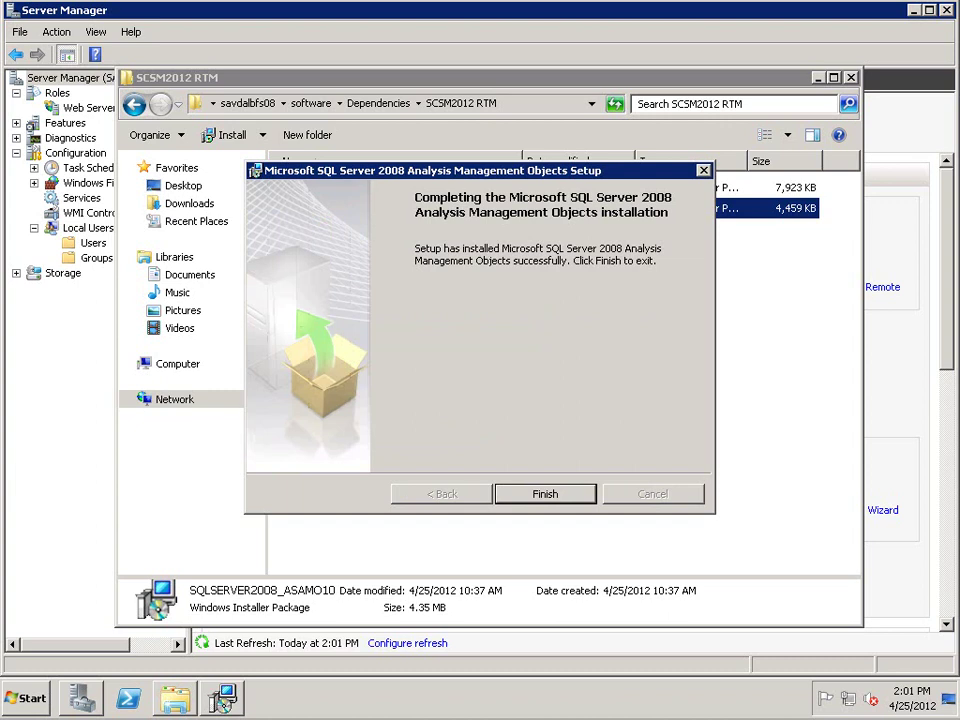
pyautogui.click(572, 496)
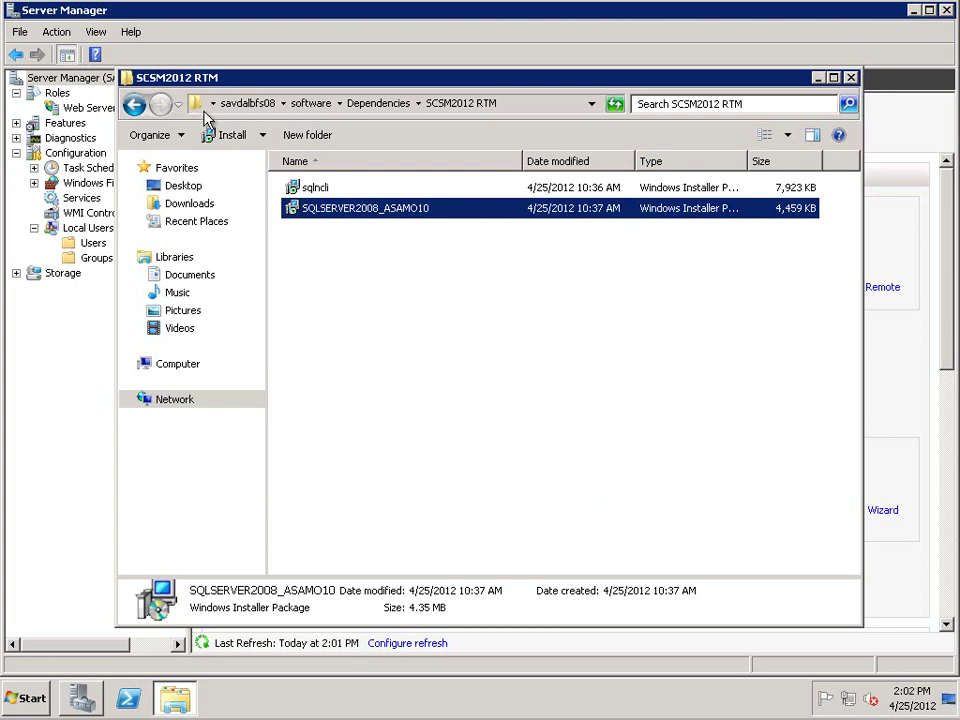
# Step: Run Setup from Microsoft System Center\SC Service Manager 2012 RTM\amd64
pyautogui.click(316, 104)
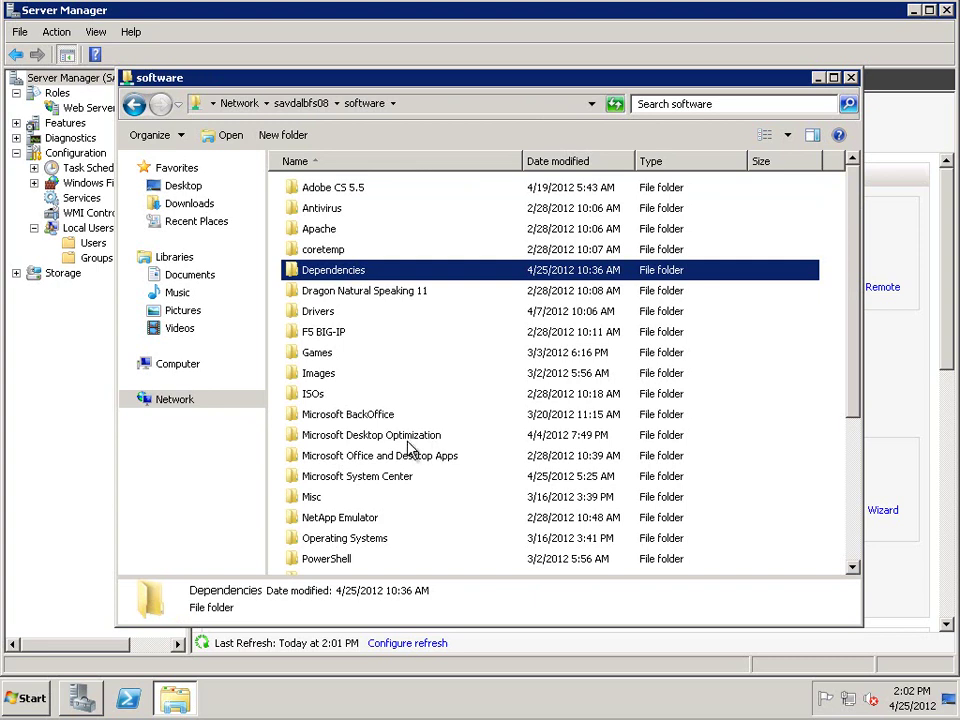
pyautogui.doubleClick(378, 478)
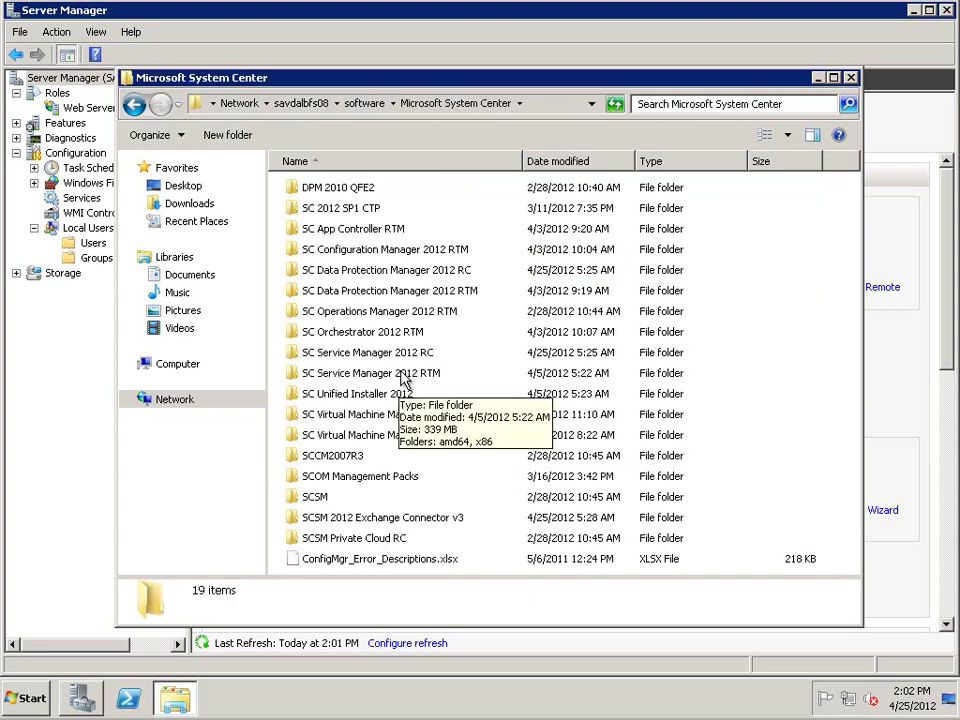
pyautogui.doubleClick(401, 374)
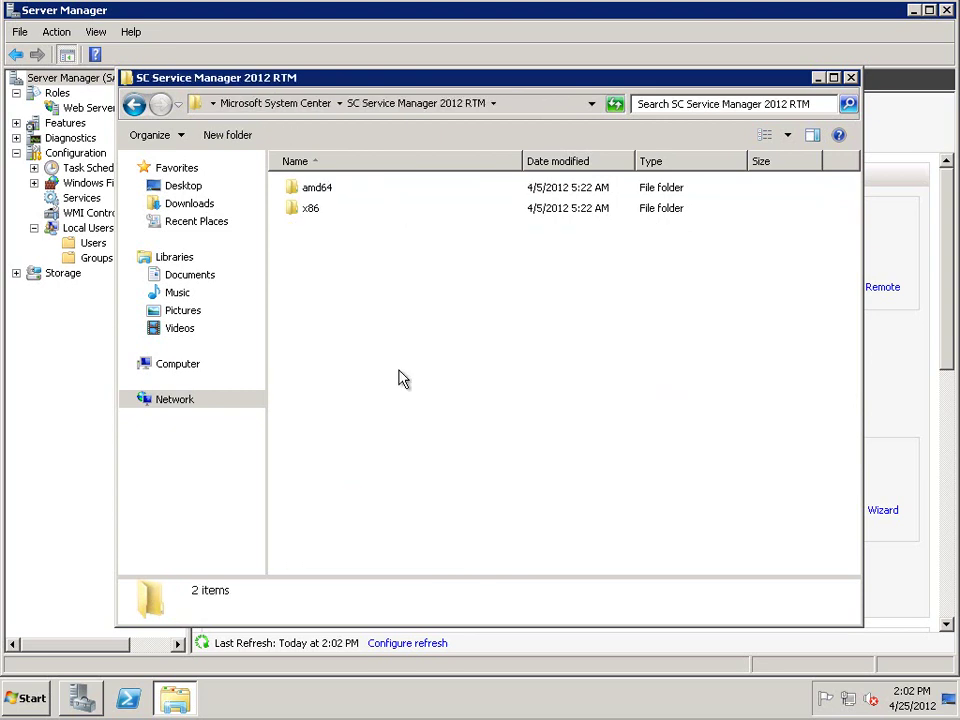
pyautogui.doubleClick(321, 190)
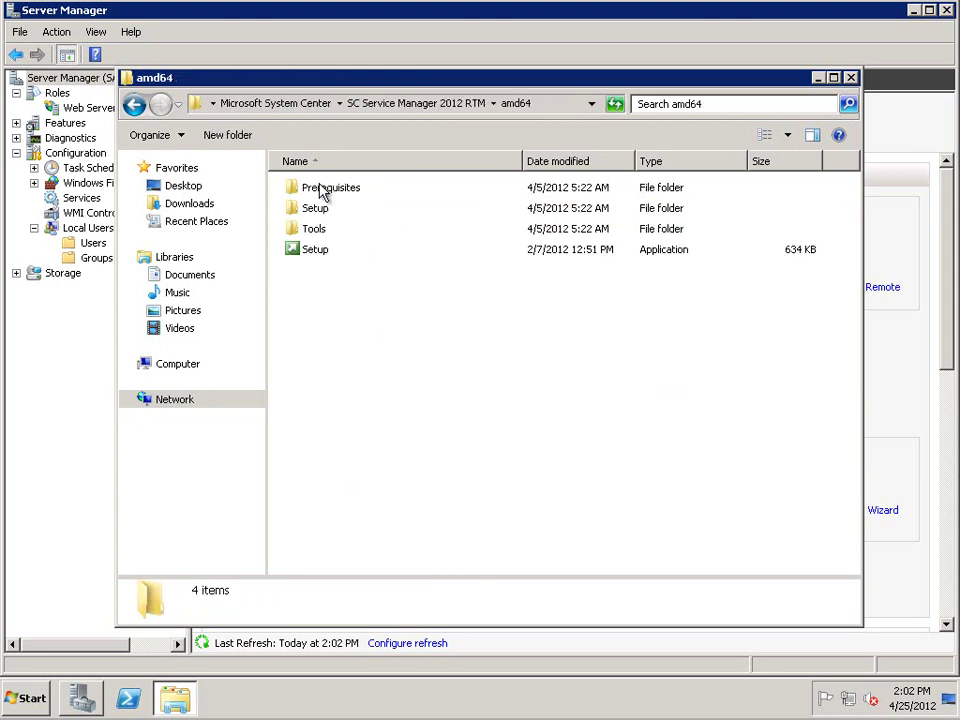
pyautogui.doubleClick(318, 252)
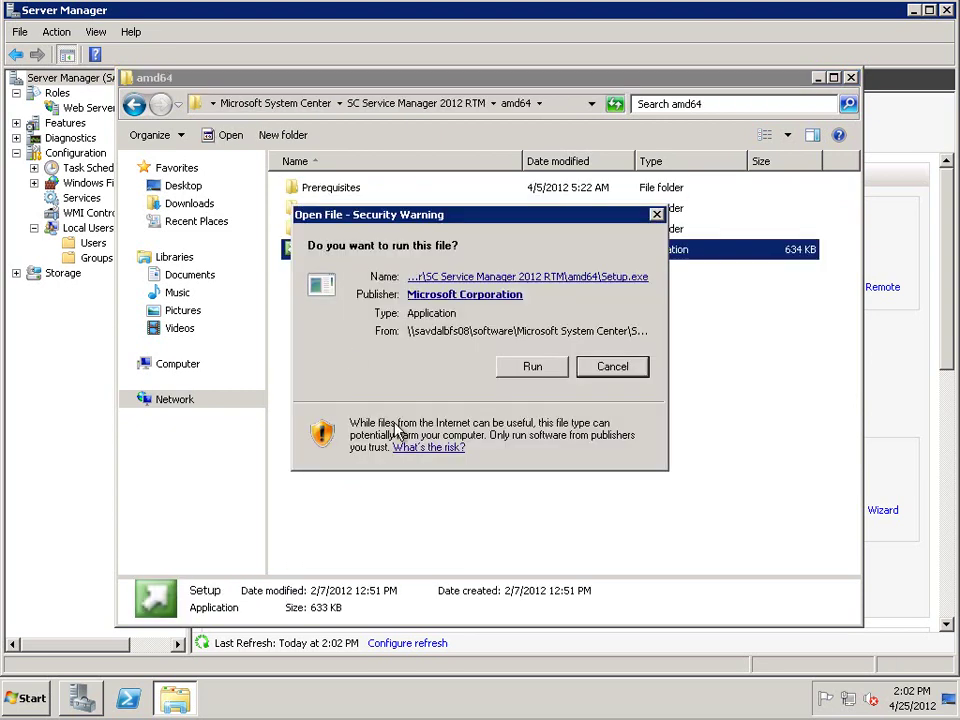
pyautogui.click(531, 368)
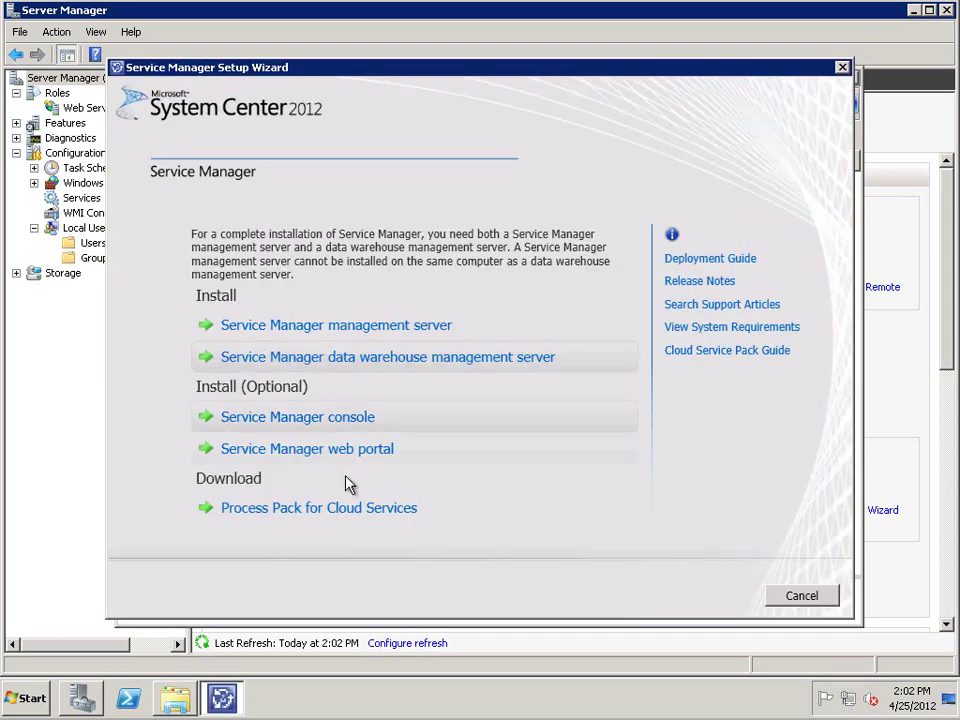
# Step: Choose the data warehouse management server install, register the product, and keep the default location
pyautogui.click(338, 358)
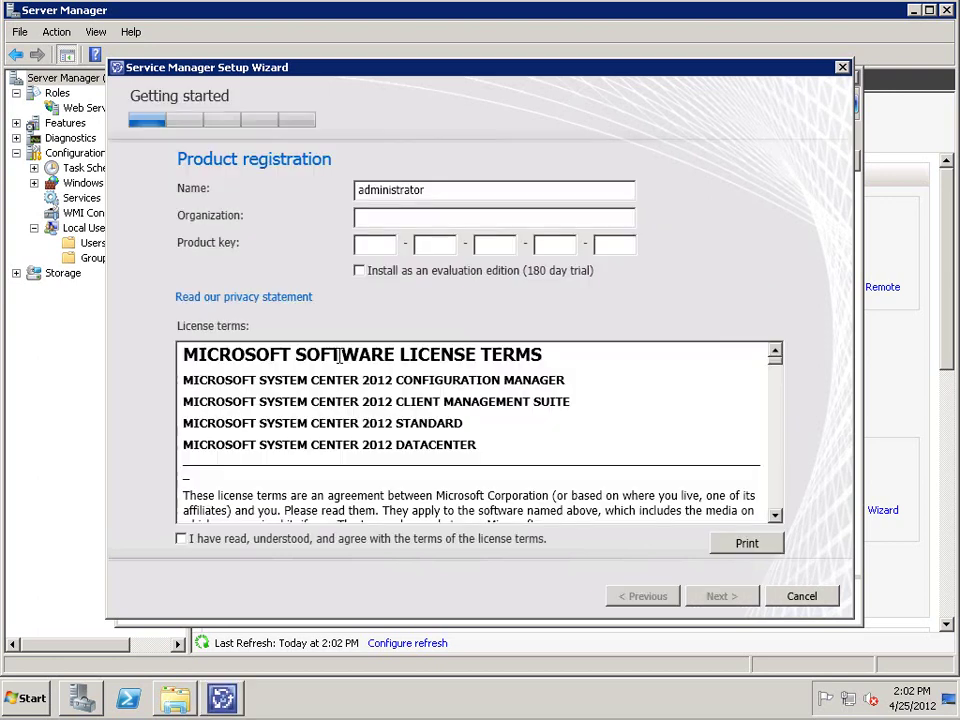
pyautogui.click(364, 242)
pyautogui.click(724, 596)
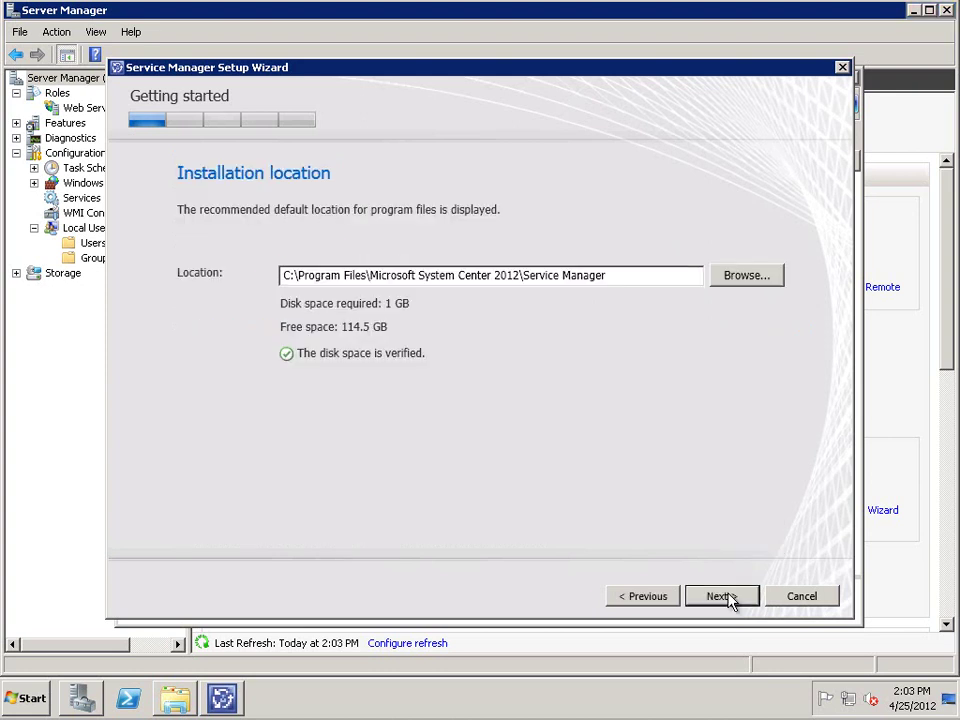
pyautogui.click(728, 597)
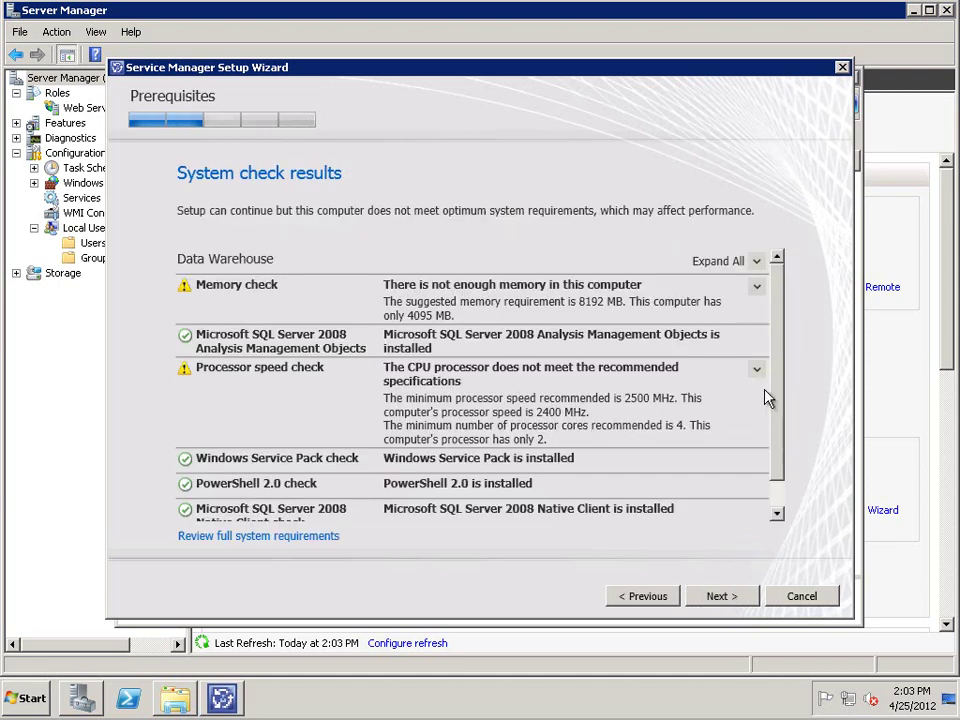
pyautogui.moveTo(783, 354)
pyautogui.mouseDown()
pyautogui.moveTo(778, 400)
pyautogui.moveTo(793, 369)
pyautogui.moveTo(785, 342)
pyautogui.moveTo(786, 411)
pyautogui.moveTo(785, 347)
pyautogui.mouseUp()
# Step: Pass the system check and set the staging database server to savdalom01.savilltech.net
pyautogui.click(778, 508)
pyautogui.click(726, 600)
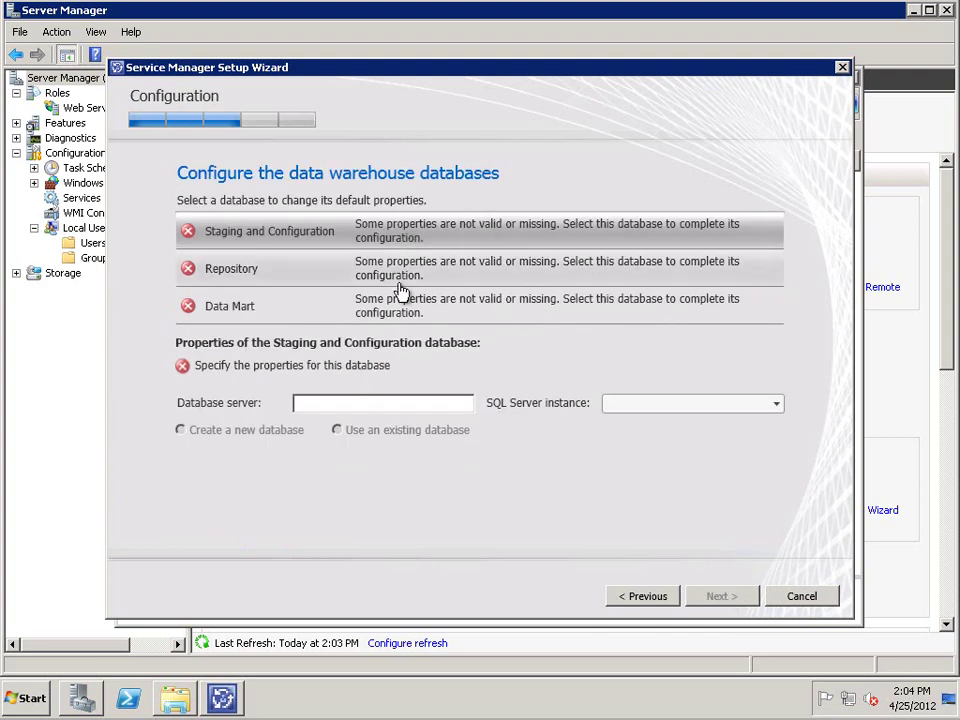
pyautogui.click(375, 403)
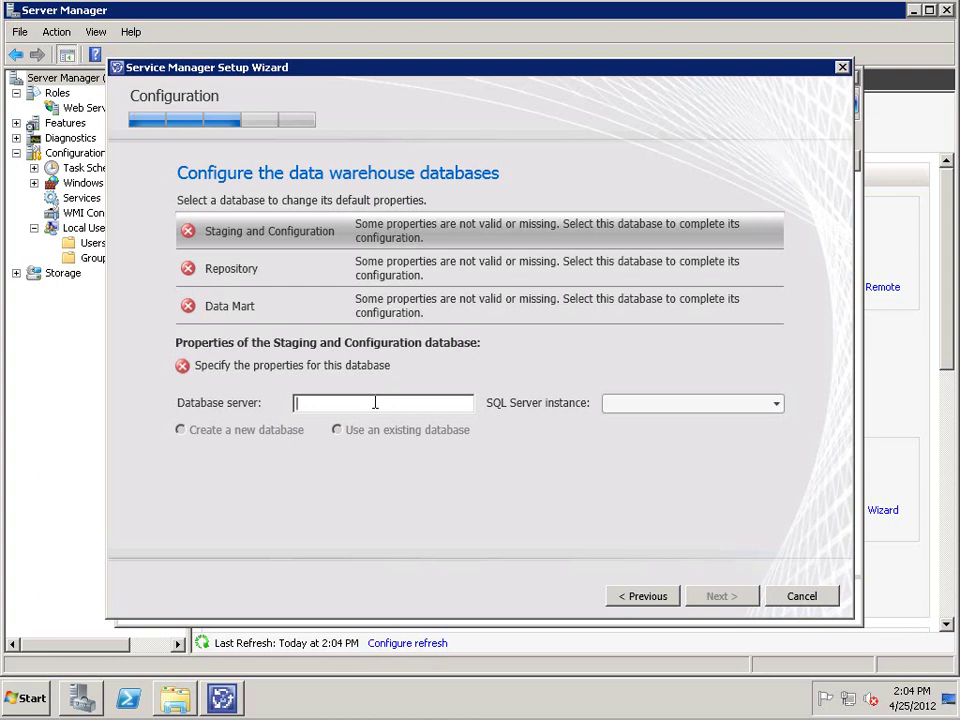
pyautogui.write('savda')
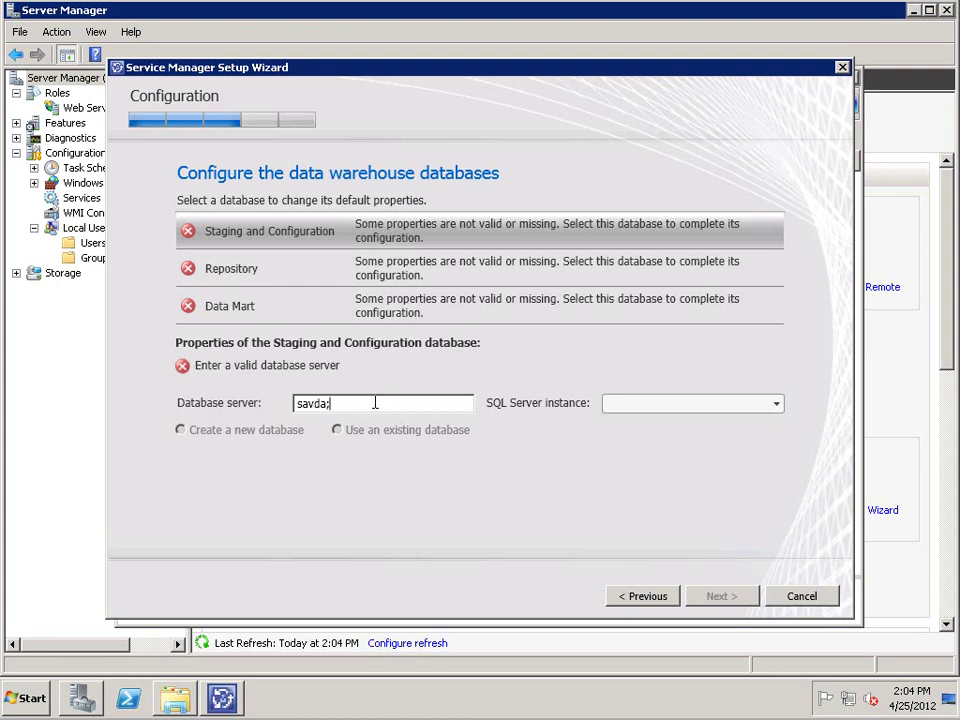
pyautogui.write('lom01.savilltech.')
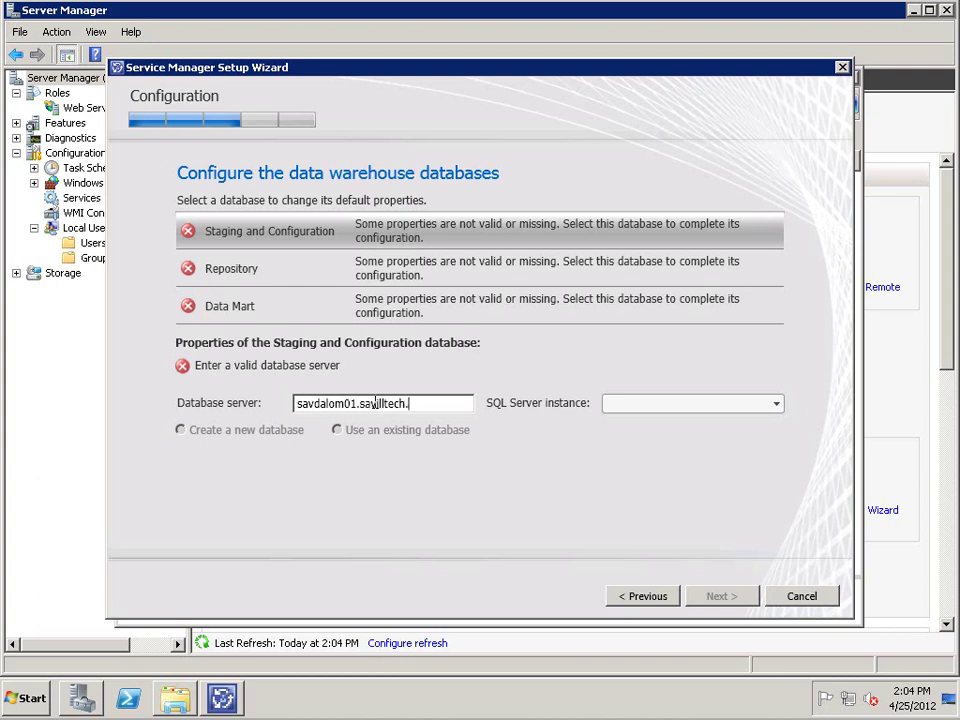
pyautogui.write('net')
pyautogui.press('Tab')
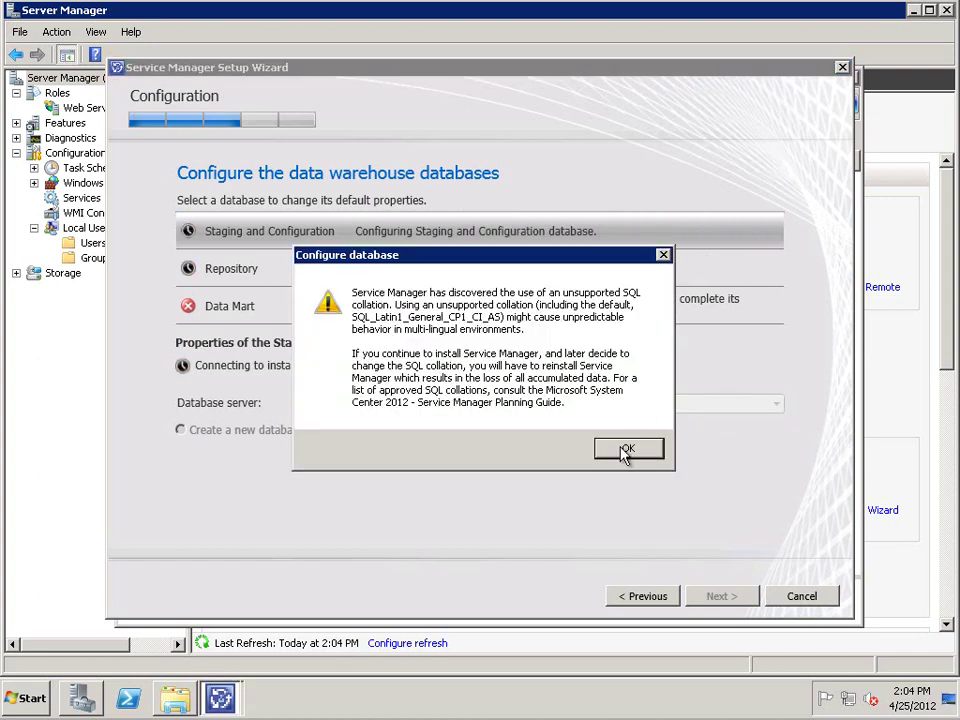
pyautogui.click(626, 449)
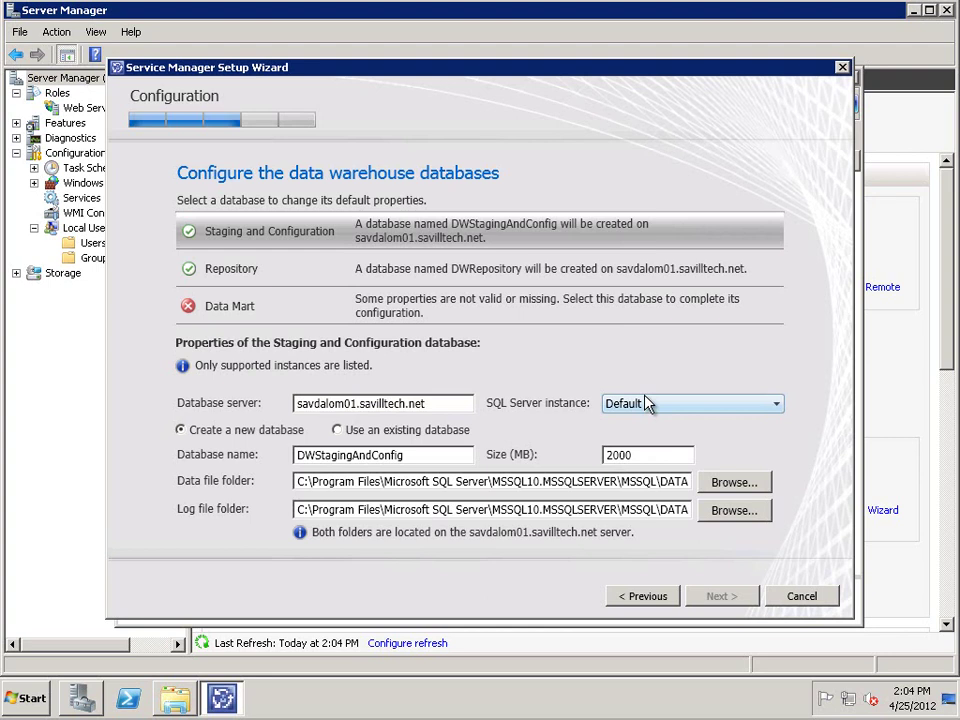
# Step: Set the Data Mart database server to savdalom01.savilltech.net, dismissing the collation warning
pyautogui.click(396, 301)
pyautogui.click(366, 408)
pyautogui.write('savdalom01.savilltech.net')
pyautogui.press('Tab')
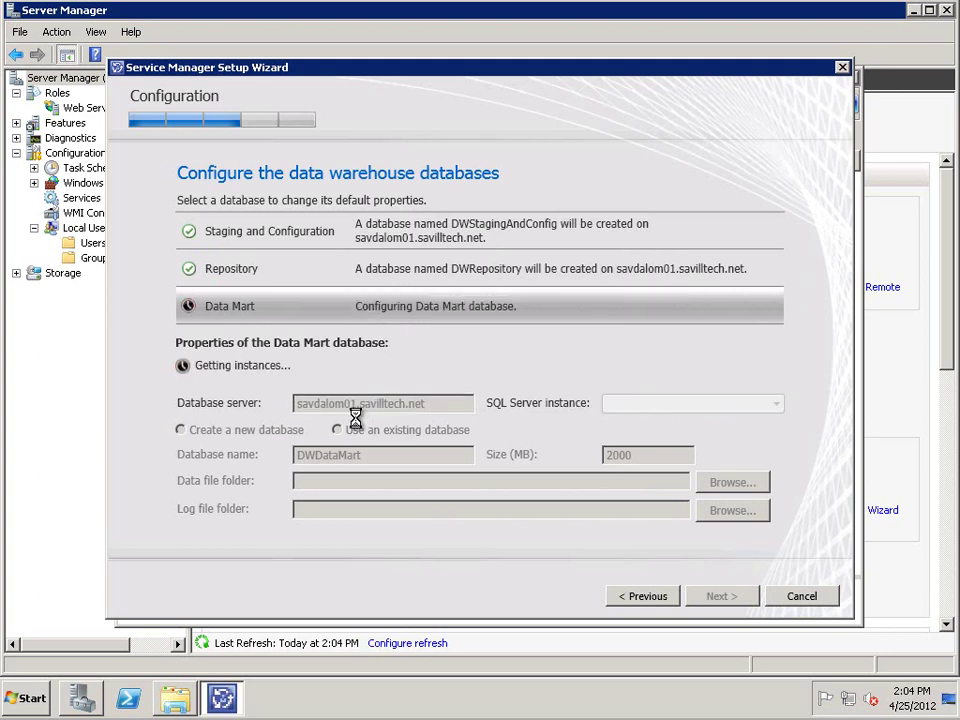
pyautogui.click(640, 449)
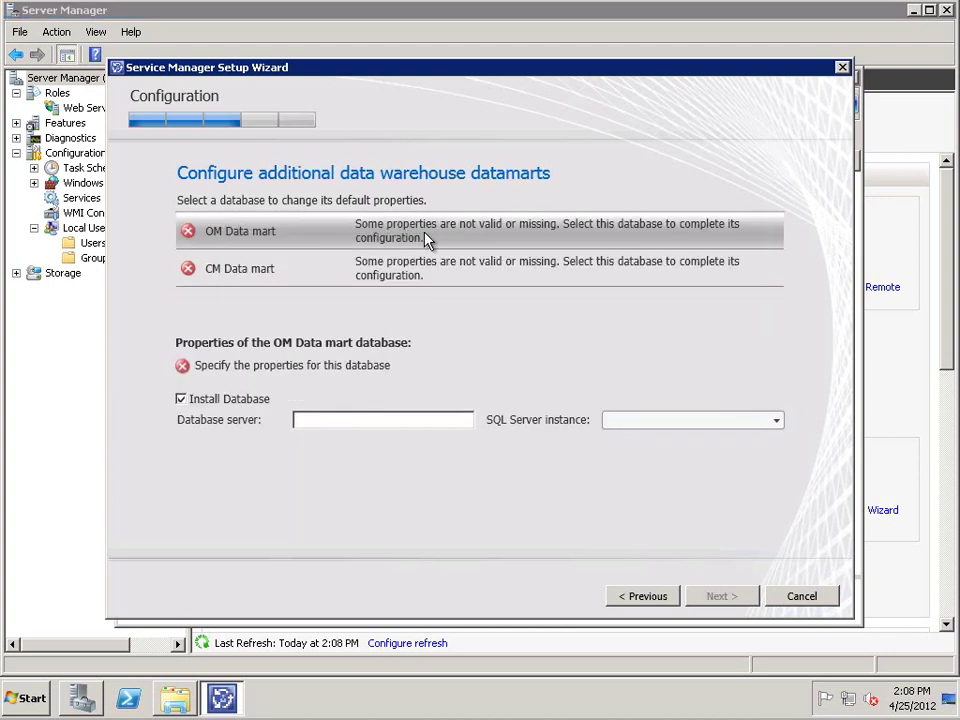
# Step: Enter savdatm03 as the OM data mart database server and dismiss the collation warning
pyautogui.click(330, 421)
pyautogui.write('savda')
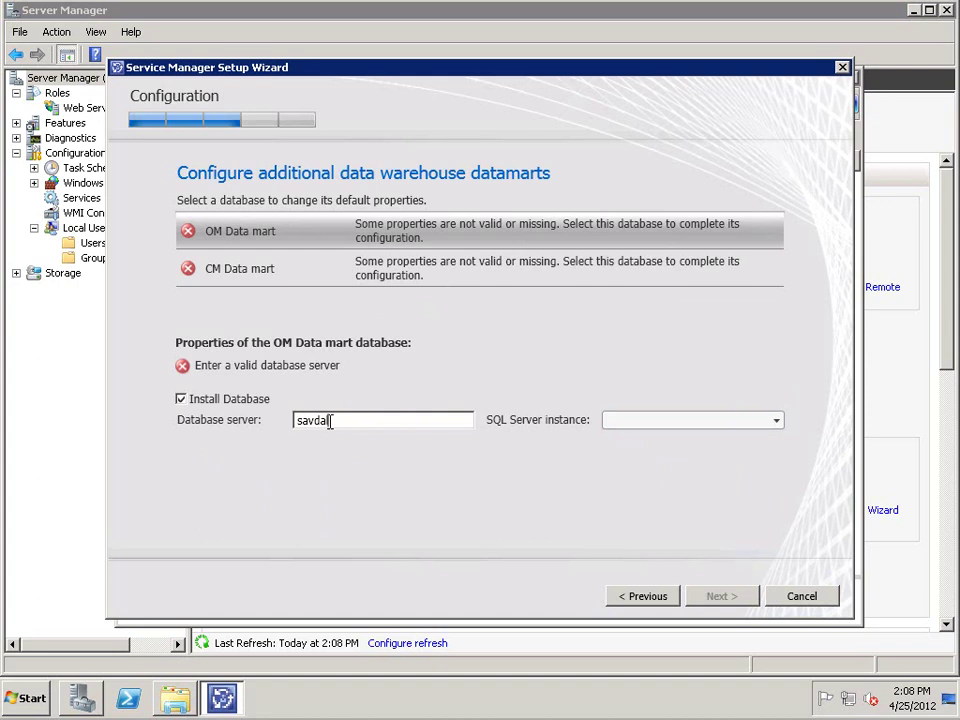
pyautogui.write('tm03')
pyautogui.press('Tab')
pyautogui.press('Return')
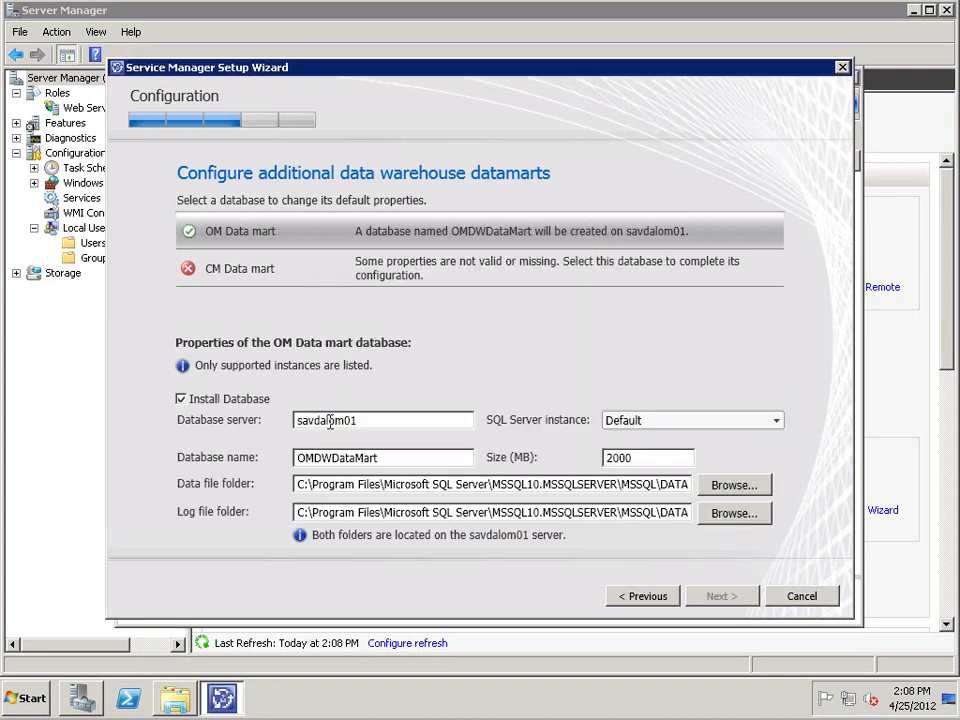
# Step: Set the CM data mart database server to savdalom01 and continue
pyautogui.click(317, 272)
pyautogui.click(365, 416)
pyautogui.write('savdalom01')
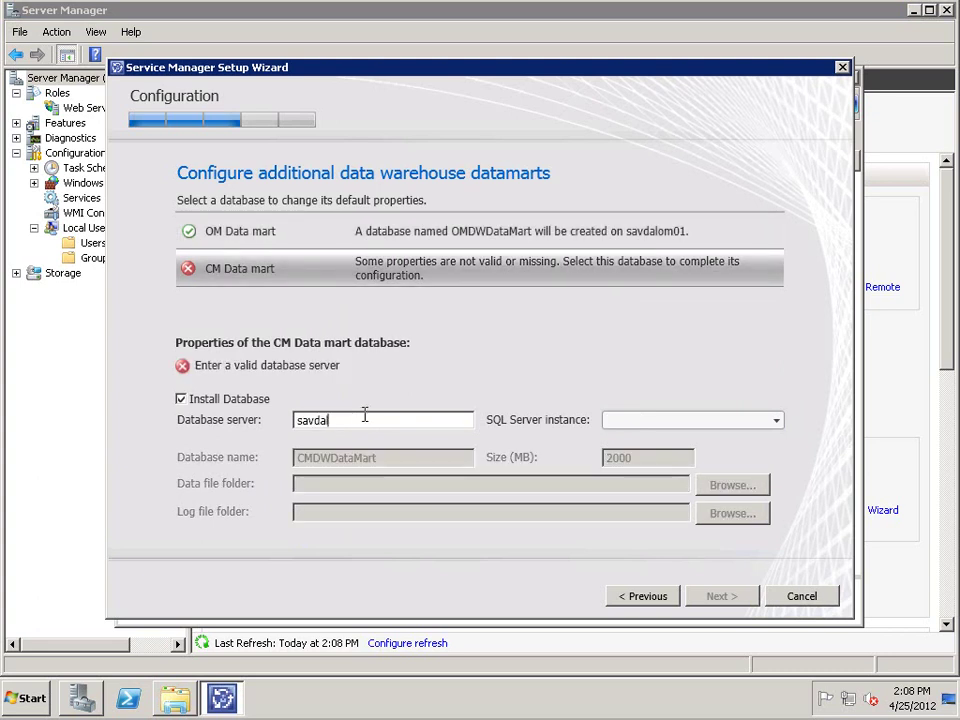
pyautogui.press('Tab')
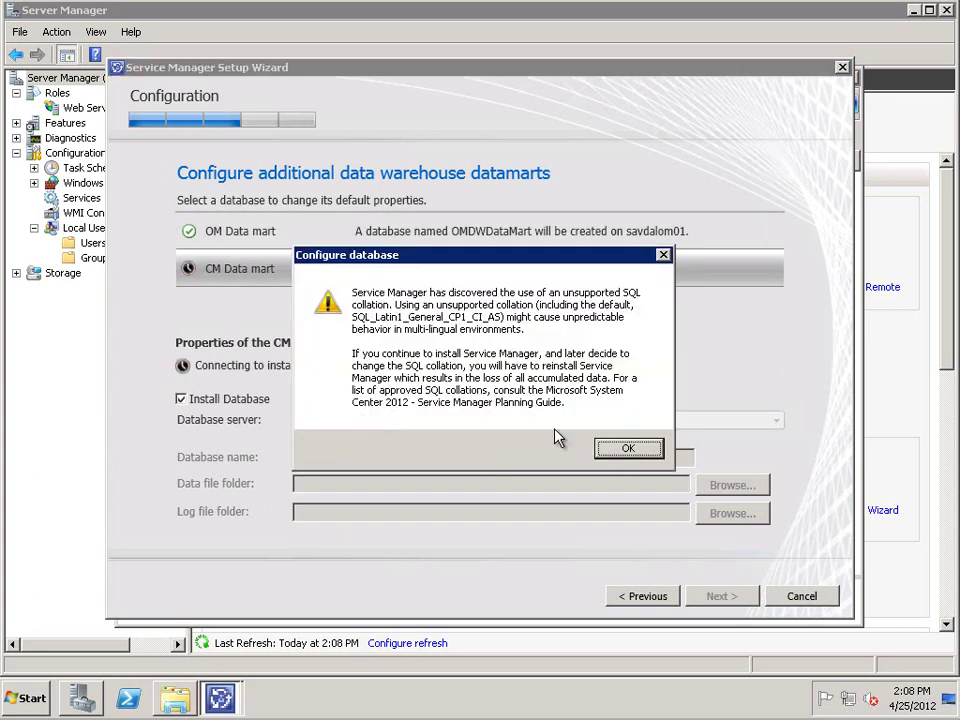
pyautogui.click(645, 452)
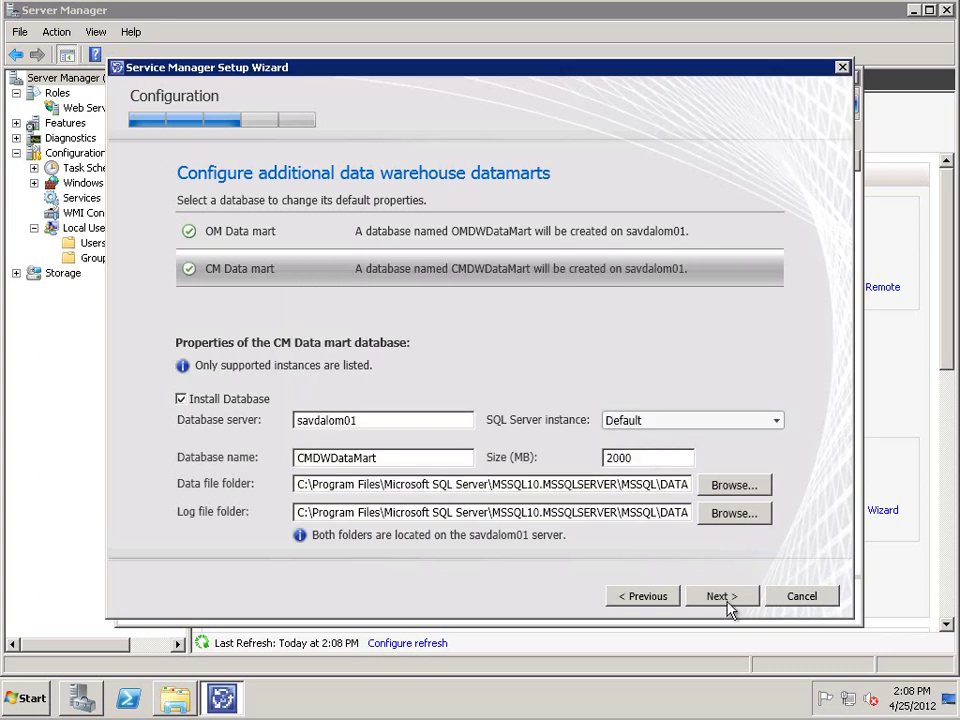
pyautogui.click(727, 603)
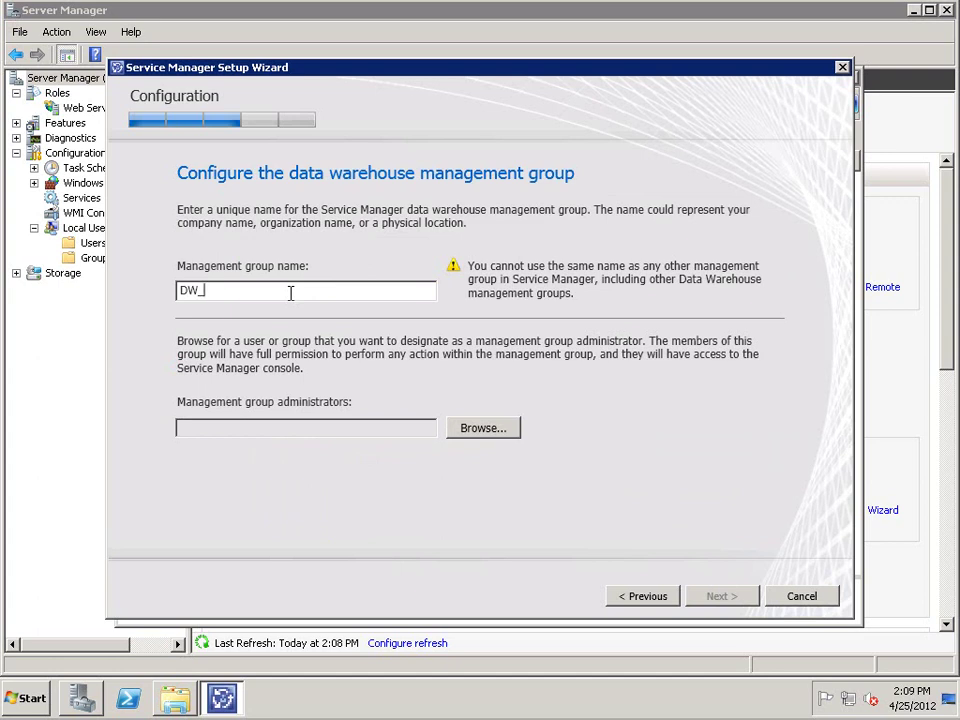
# Step: Name the group DW_SavTechMgmt, add SvcMgrAdmins as administrators, and enter report server SAVDALOM01.savilltech.net
pyautogui.write('SavTechMgmt')
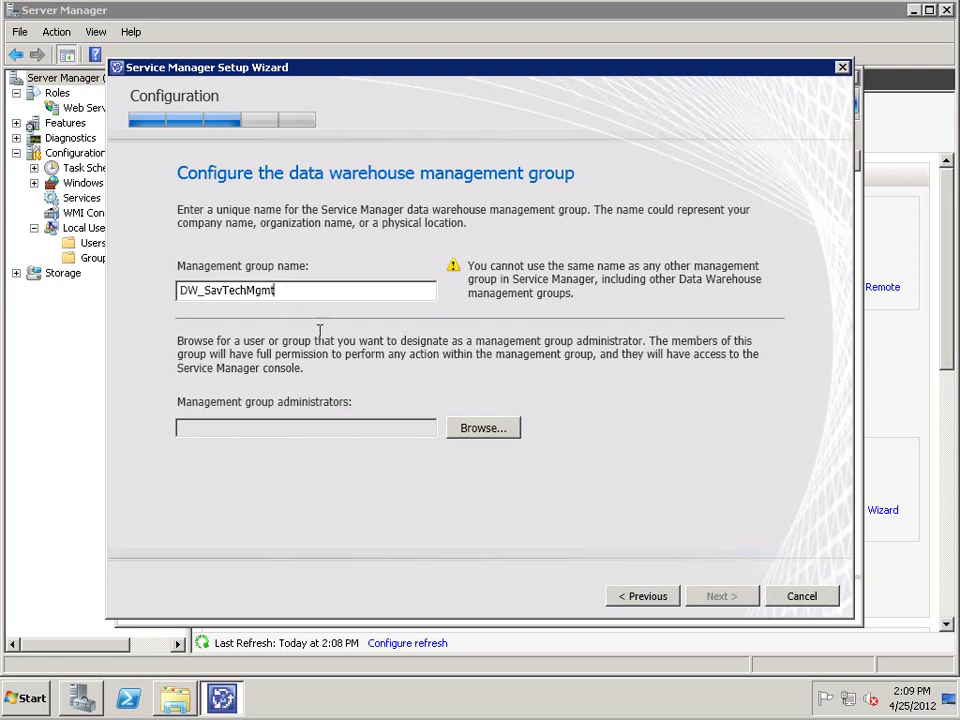
pyautogui.click(492, 434)
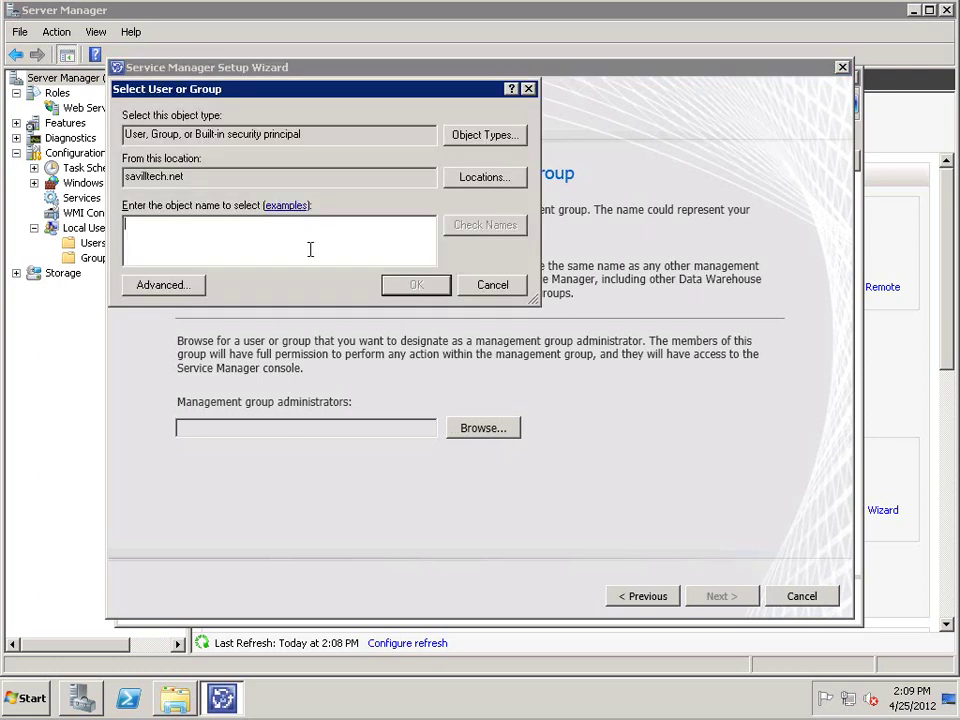
pyautogui.write('svcm')
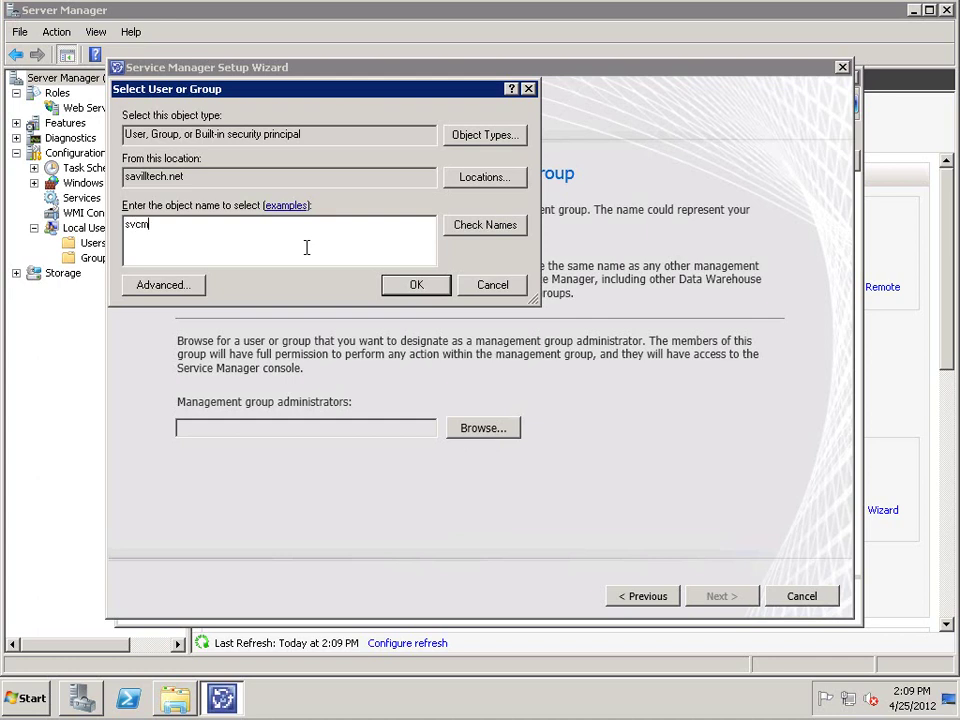
pyautogui.write('gradmins')
pyautogui.click(475, 231)
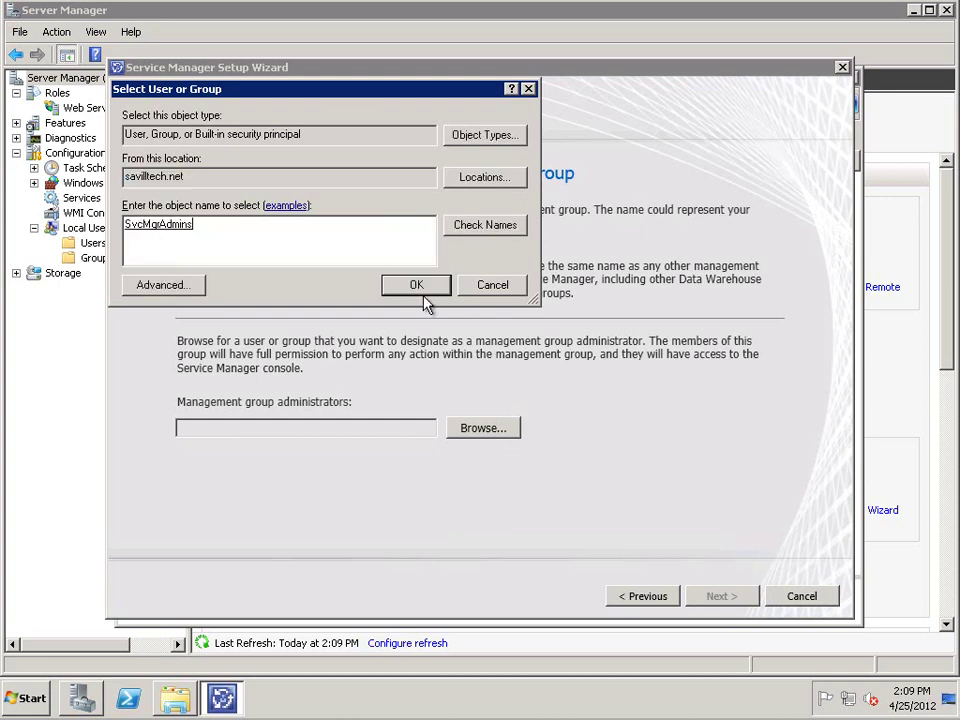
pyautogui.click(420, 289)
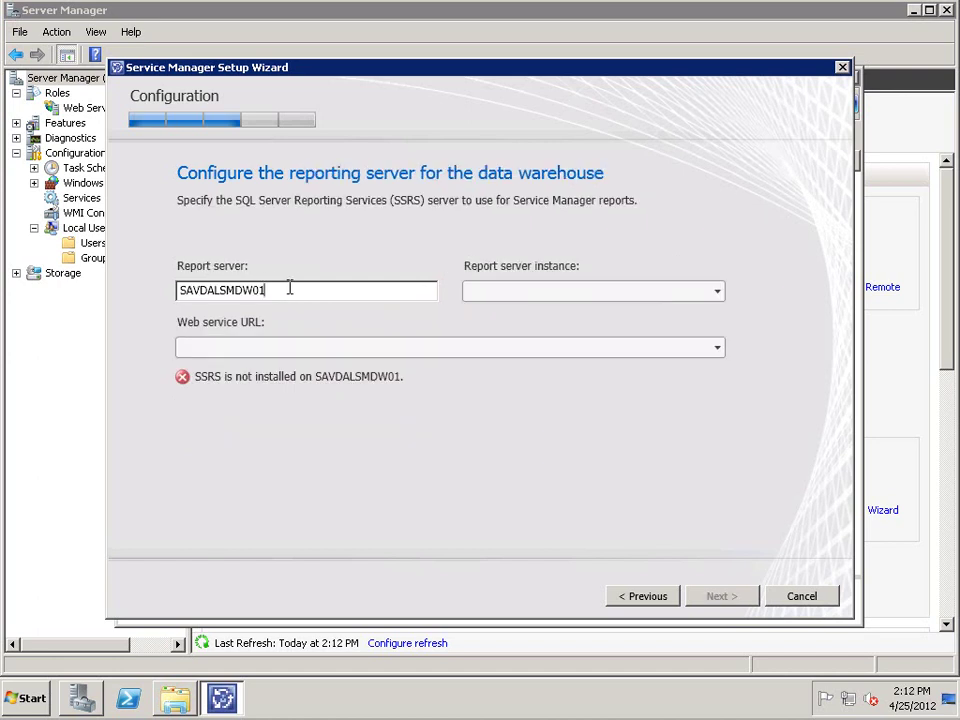
pyautogui.moveTo(289, 290); pyautogui.dragTo(221, 296)
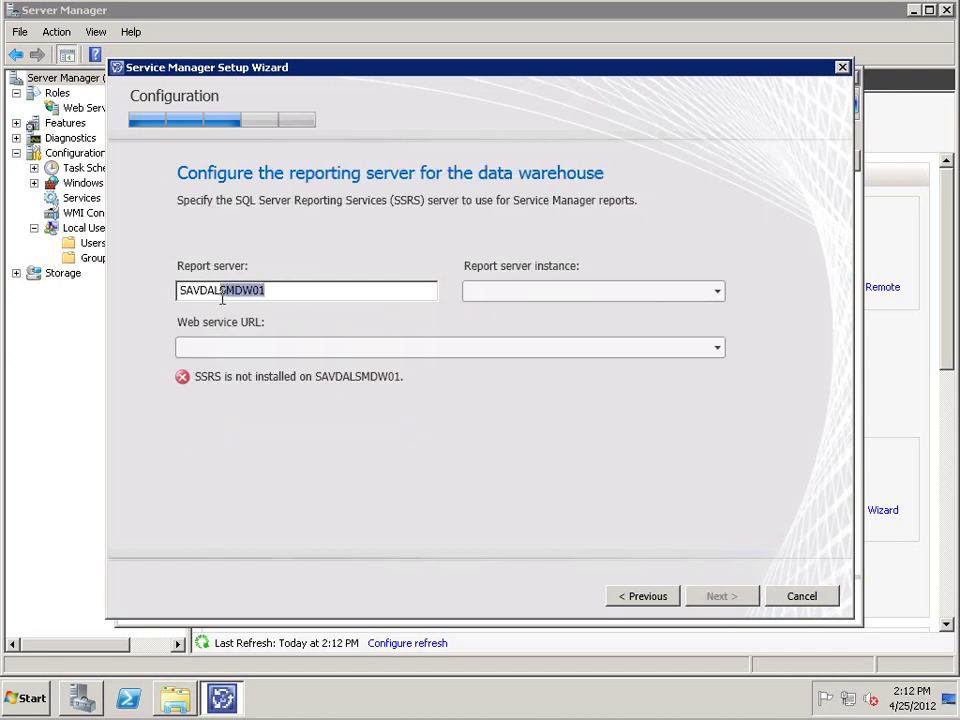
pyautogui.write('SAVDALOM')
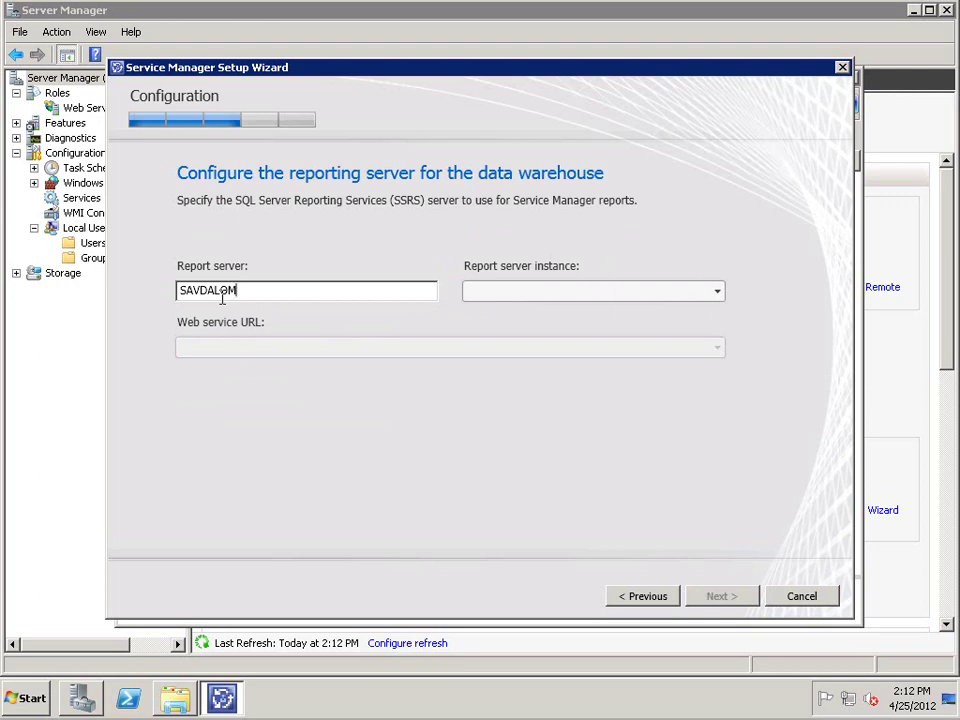
pyautogui.write('01.savilltech.net')
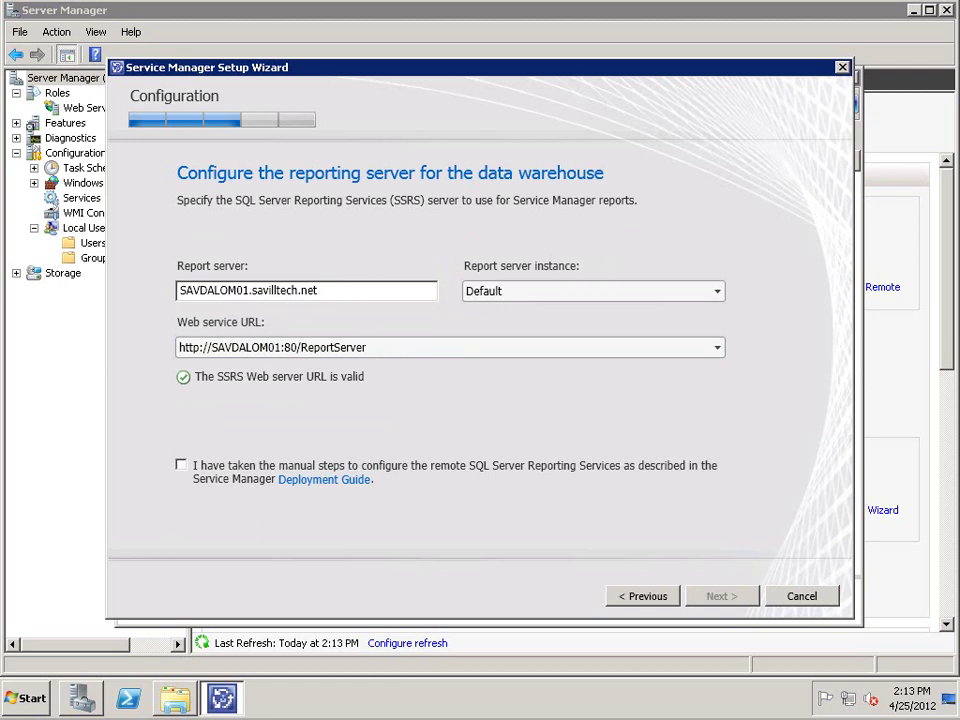
# Step: Switch to the Explorer window showing the amd64 setup folder
pyautogui.click(175, 698)
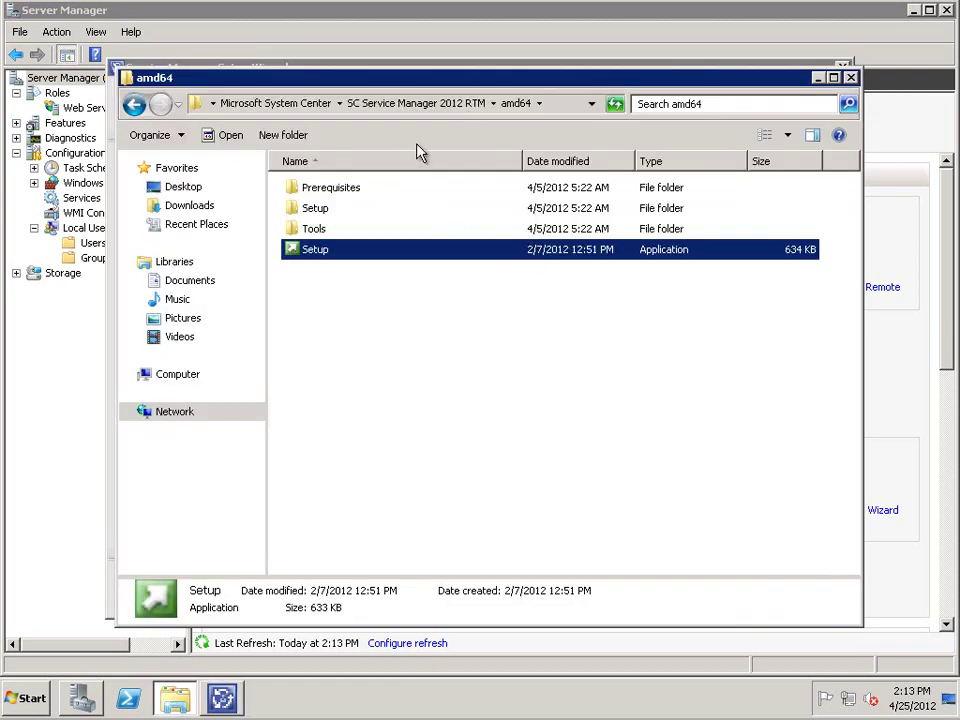
# Step: Copy the EnterpriseManagement reporting DLL from the Prerequisites folder
pyautogui.doubleClick(337, 189)
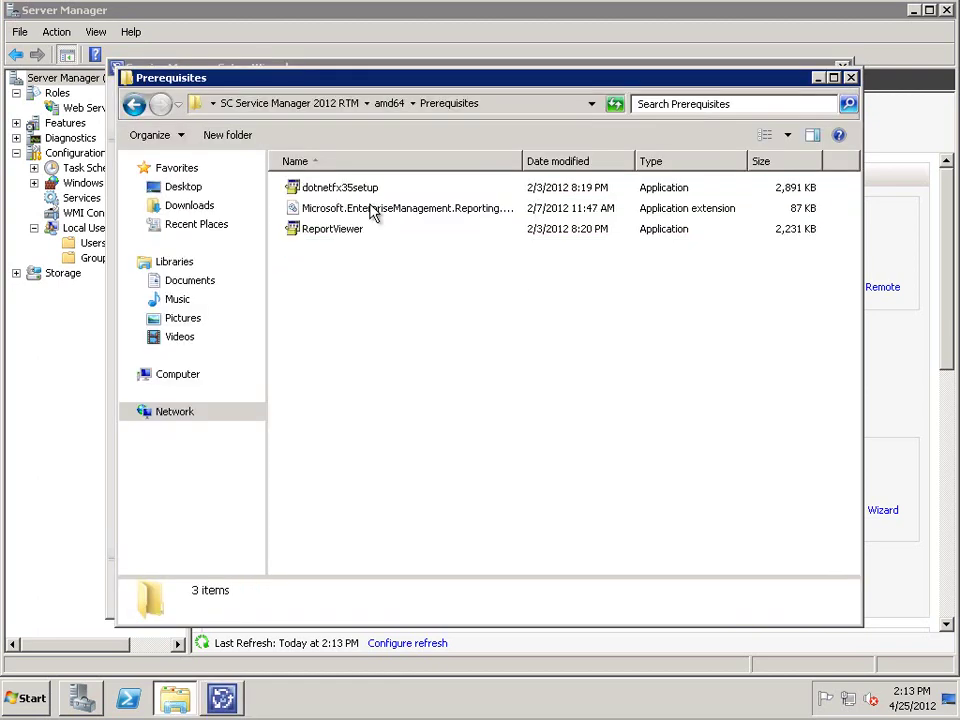
pyautogui.click(380, 210)
pyautogui.rightClick(506, 212)
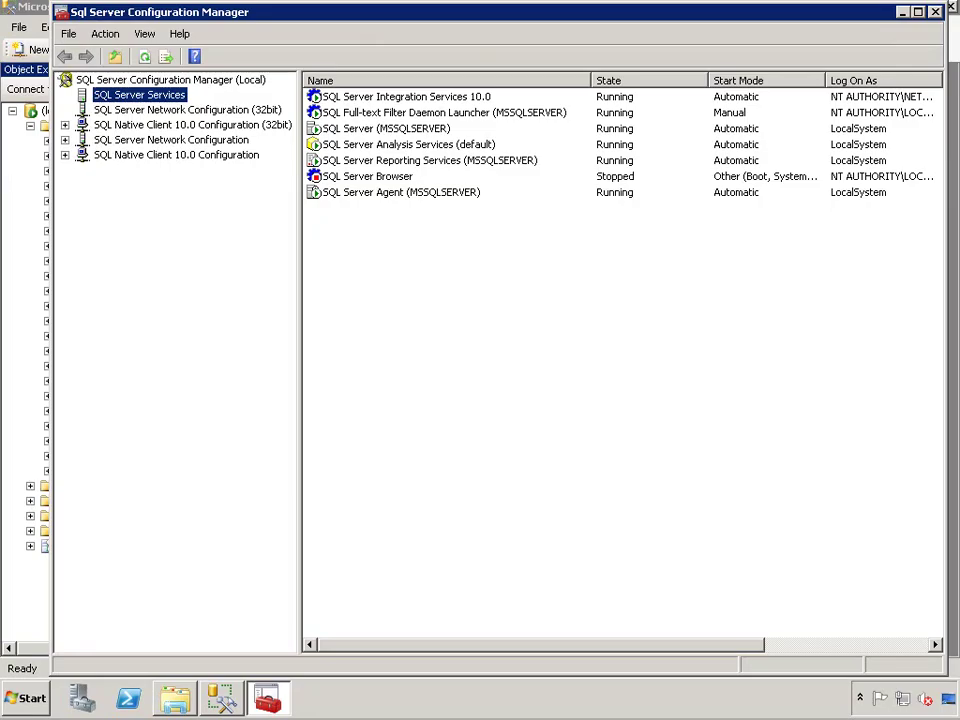
# Step: Open C:\Program Files\Microsoft SQL Server\MSRS10_50.MSSQLSERVER\Reporting Services\ReportServer\bin
pyautogui.click(173, 698)
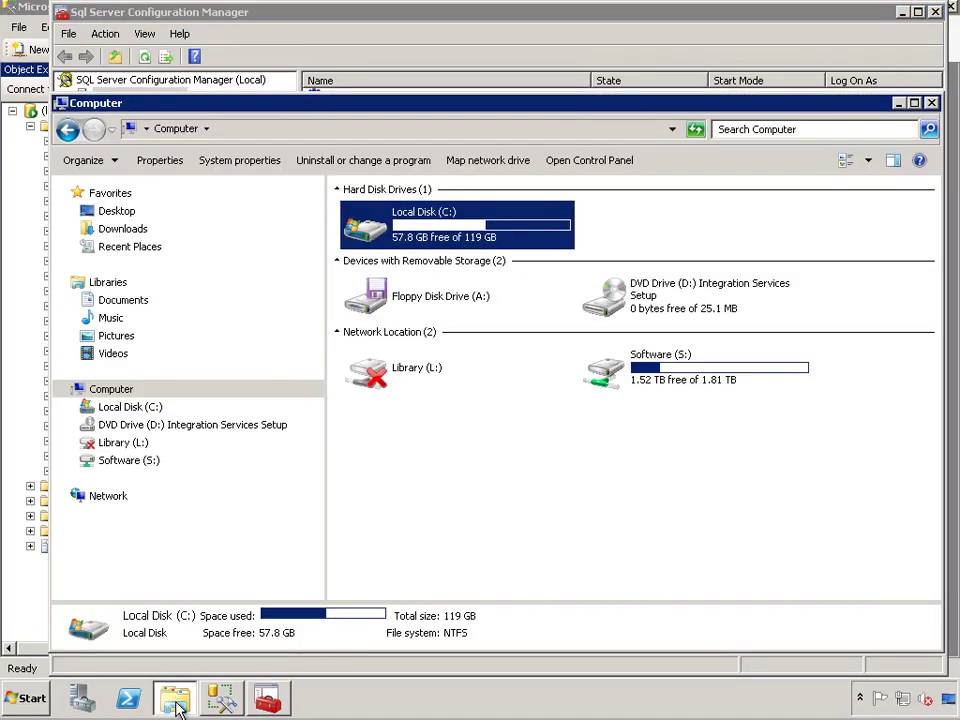
pyautogui.click(138, 410)
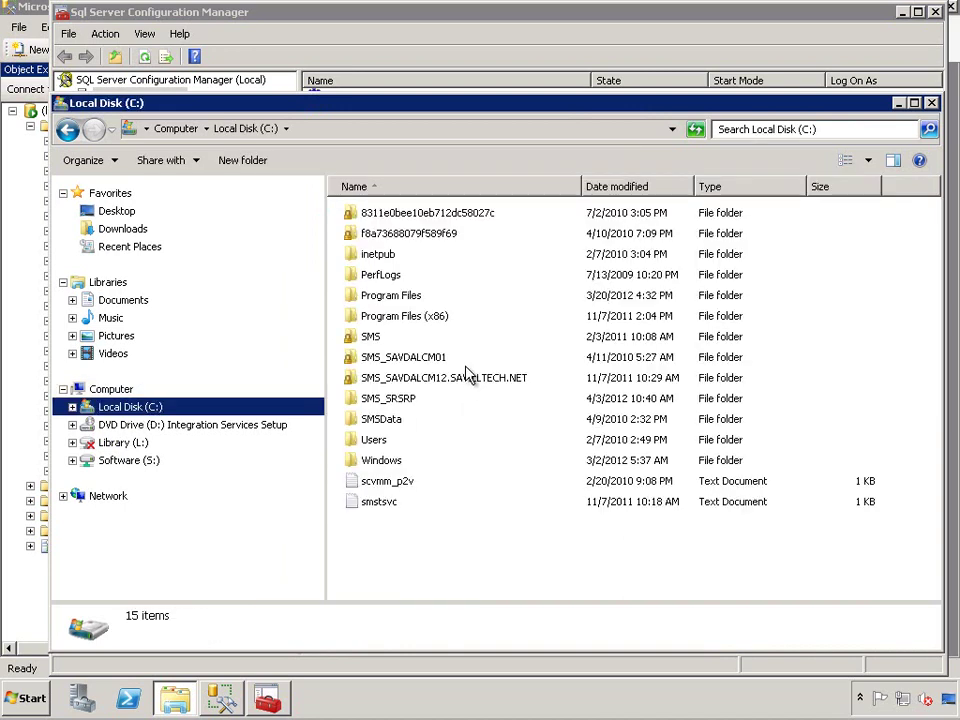
pyautogui.doubleClick(414, 300)
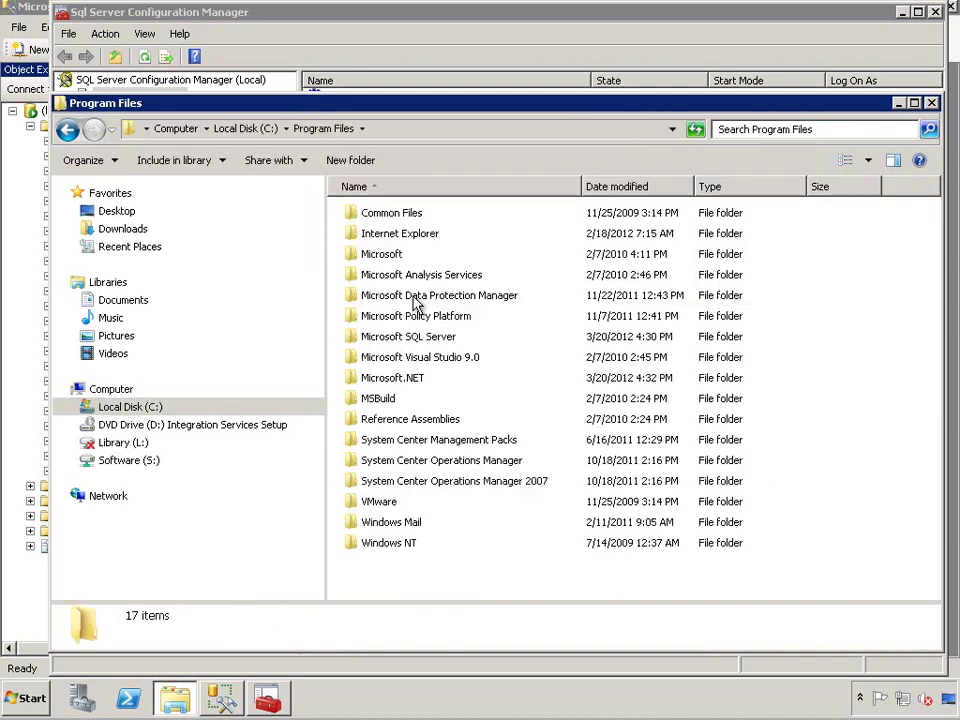
pyautogui.doubleClick(436, 340)
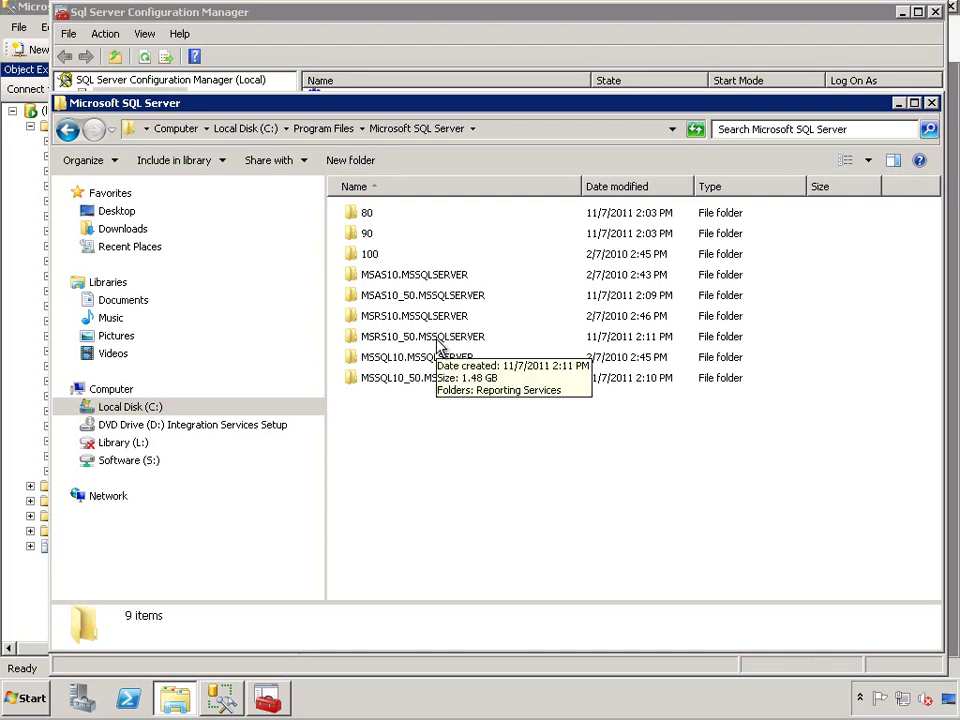
pyautogui.doubleClick(440, 340)
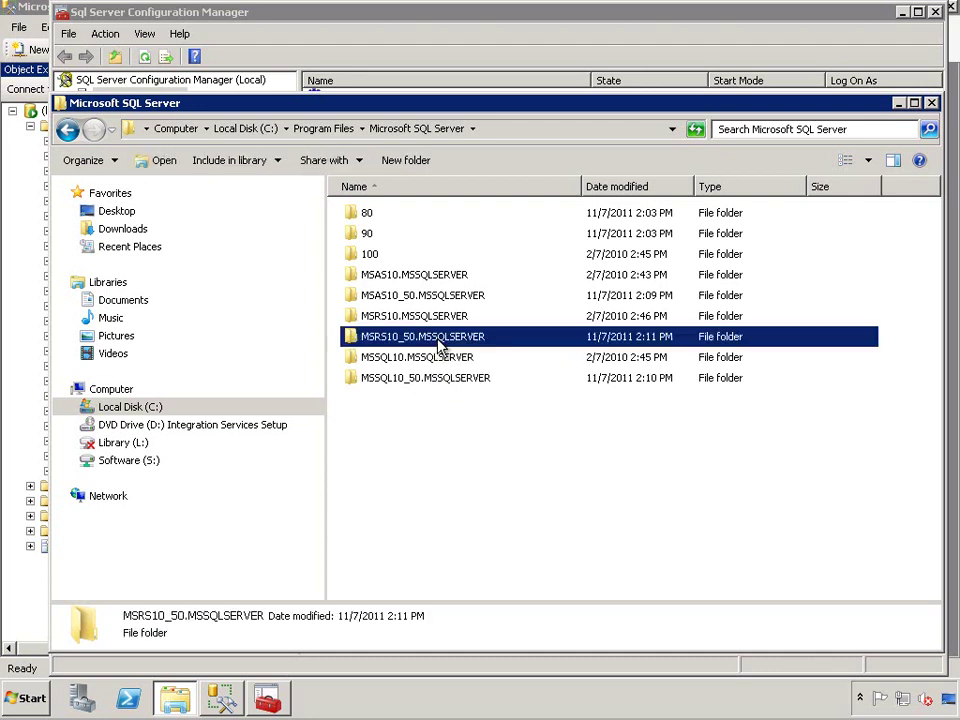
pyautogui.doubleClick(422, 220)
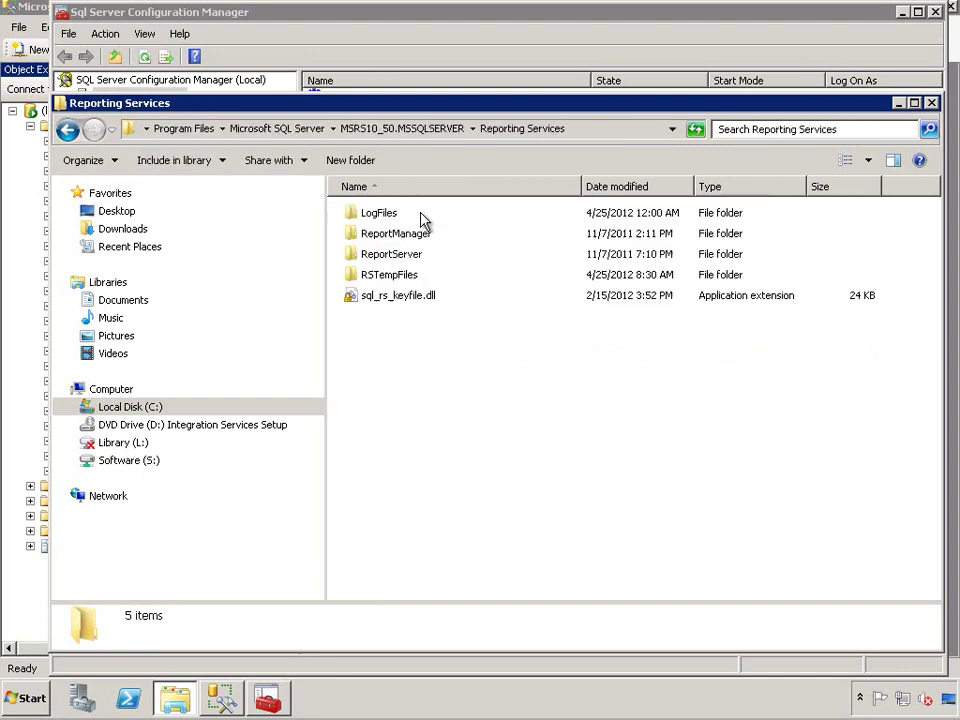
pyautogui.click(418, 262)
pyautogui.doubleClick(418, 257)
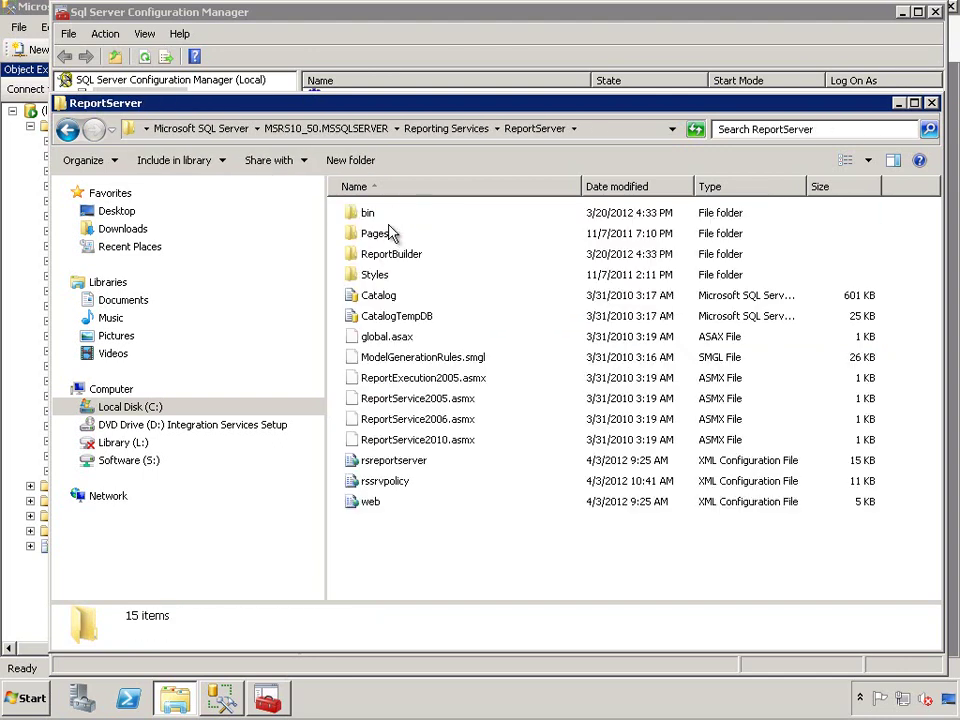
pyautogui.doubleClick(369, 216)
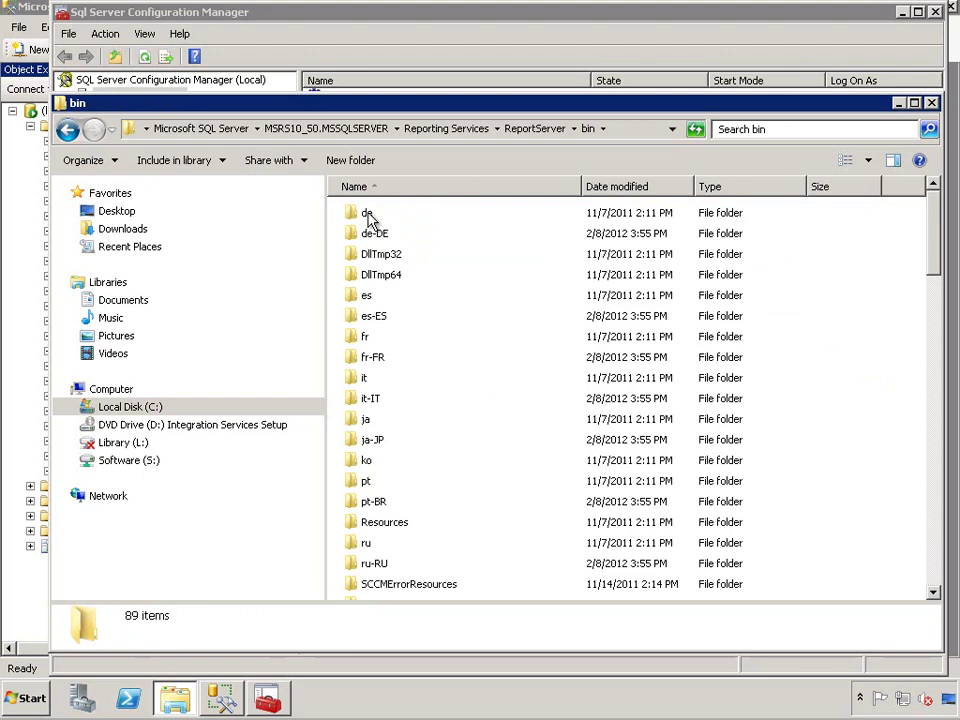
# Step: Paste the reporting DLL into bin and return to the ReportServer folder
pyautogui.moveTo(936, 238); pyautogui.dragTo(926, 316)
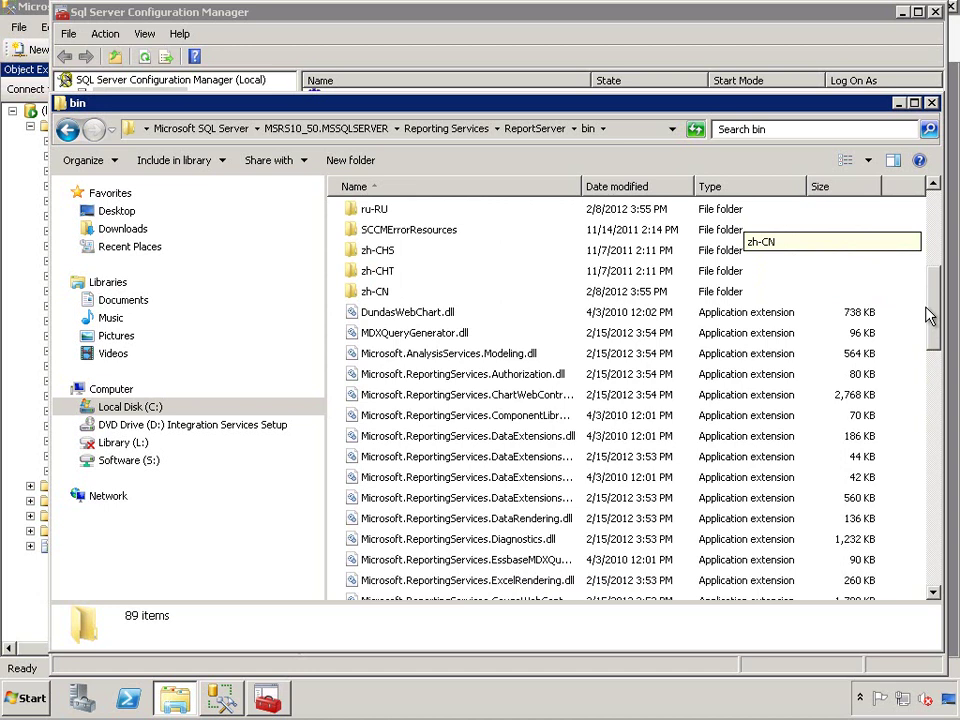
pyautogui.moveTo(926, 316); pyautogui.dragTo(944, 532)
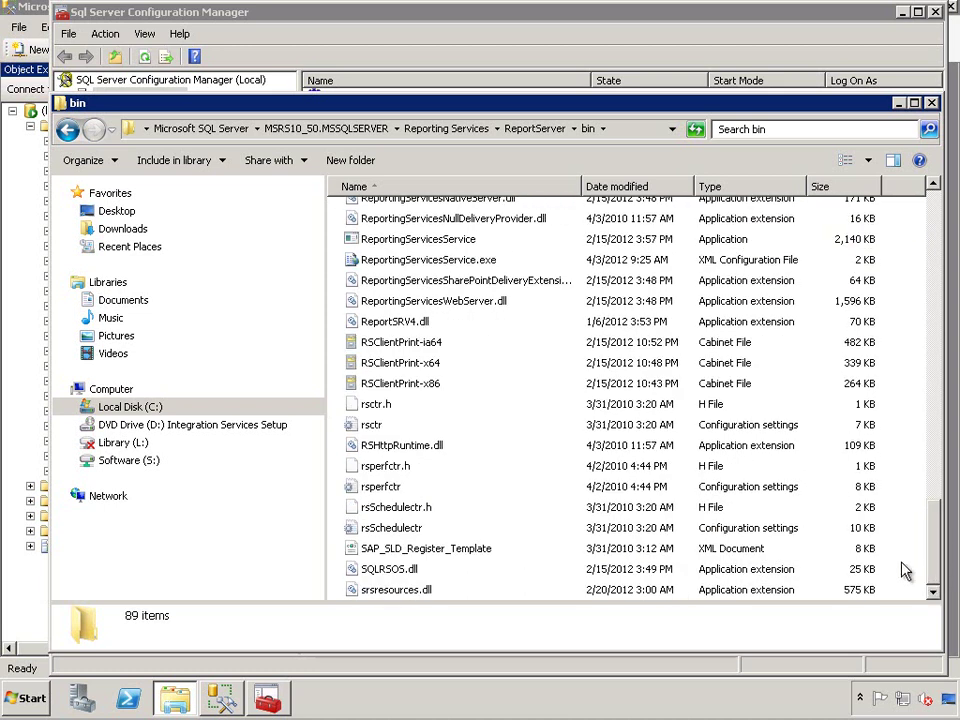
pyautogui.rightClick(905, 570)
pyautogui.click(865, 463)
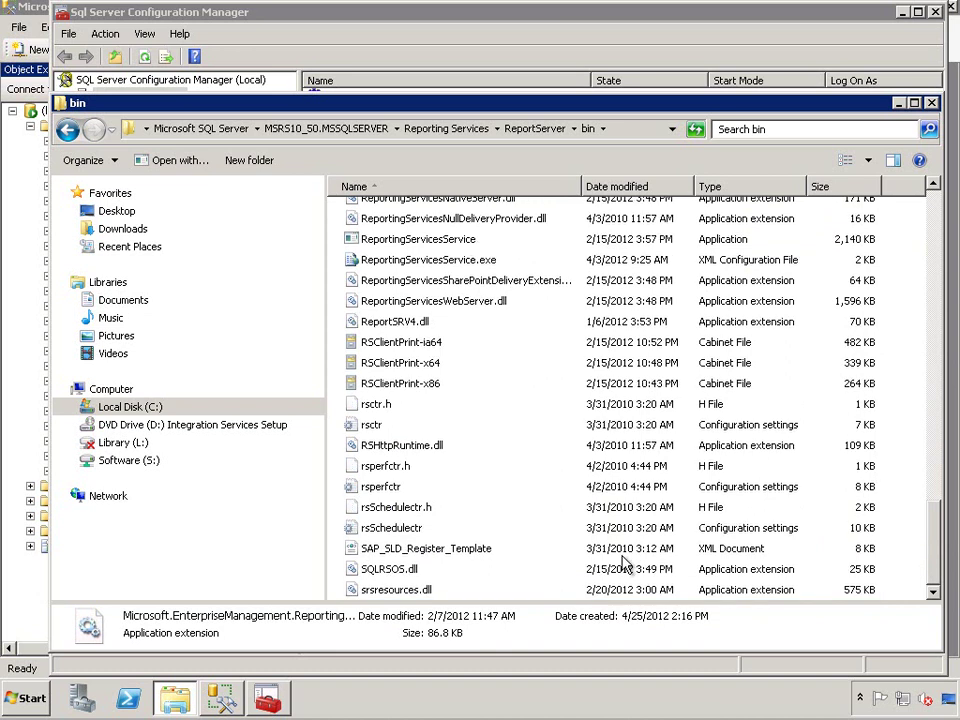
pyautogui.moveTo(936, 561); pyautogui.dragTo(940, 318)
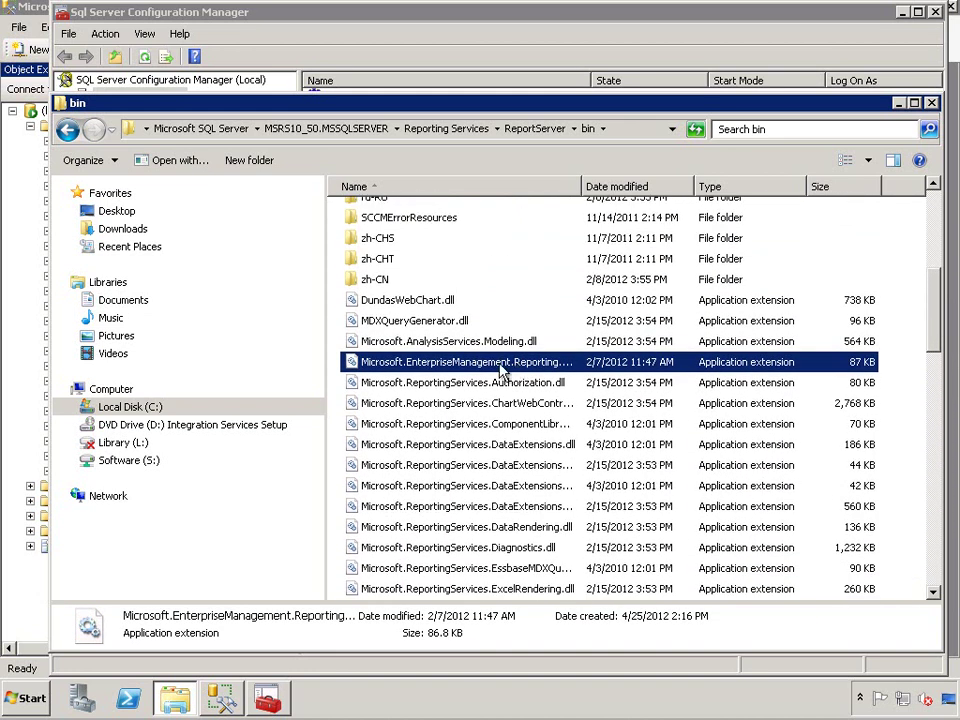
pyautogui.click(535, 129)
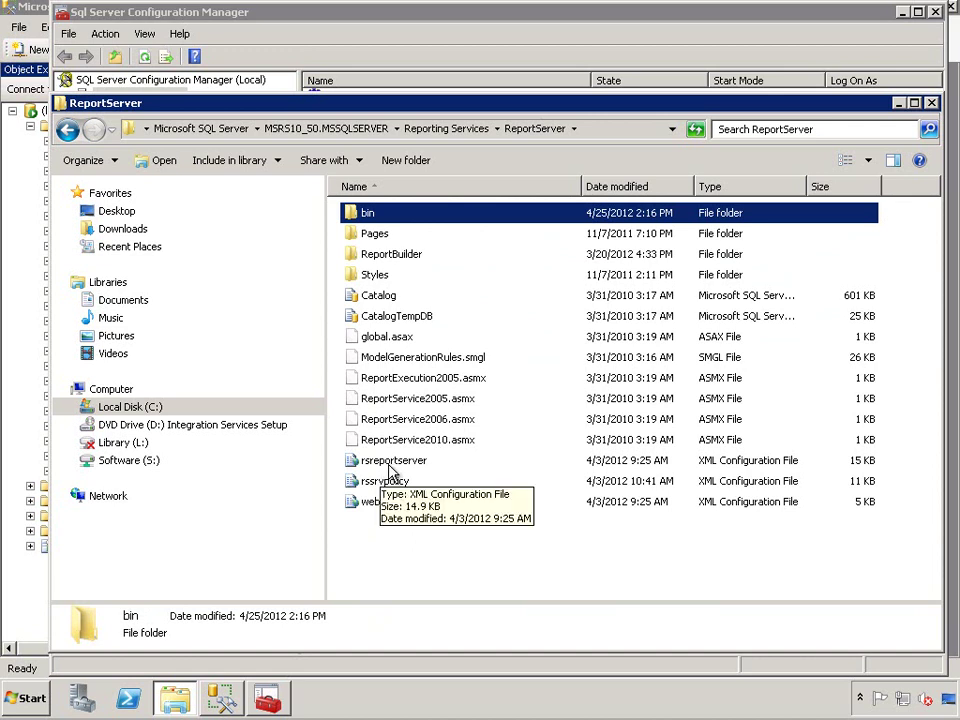
# Step: Launch Notepad and open the rssrvpolicy file in it
pyautogui.click(391, 467)
pyautogui.click(405, 485)
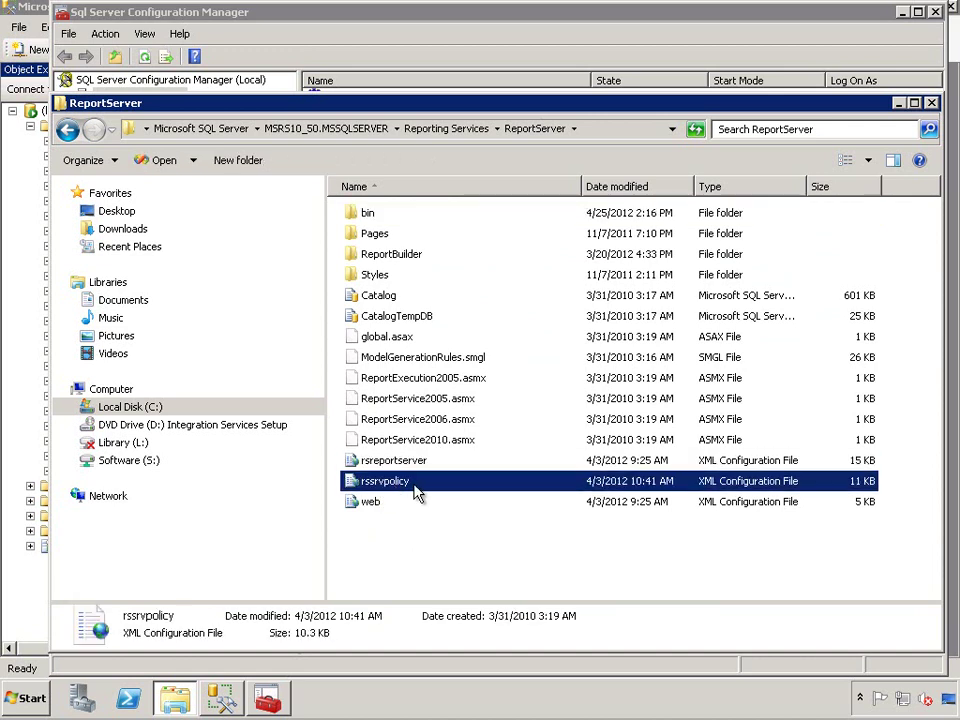
pyautogui.press('super+r')
pyautogui.write('notepad')
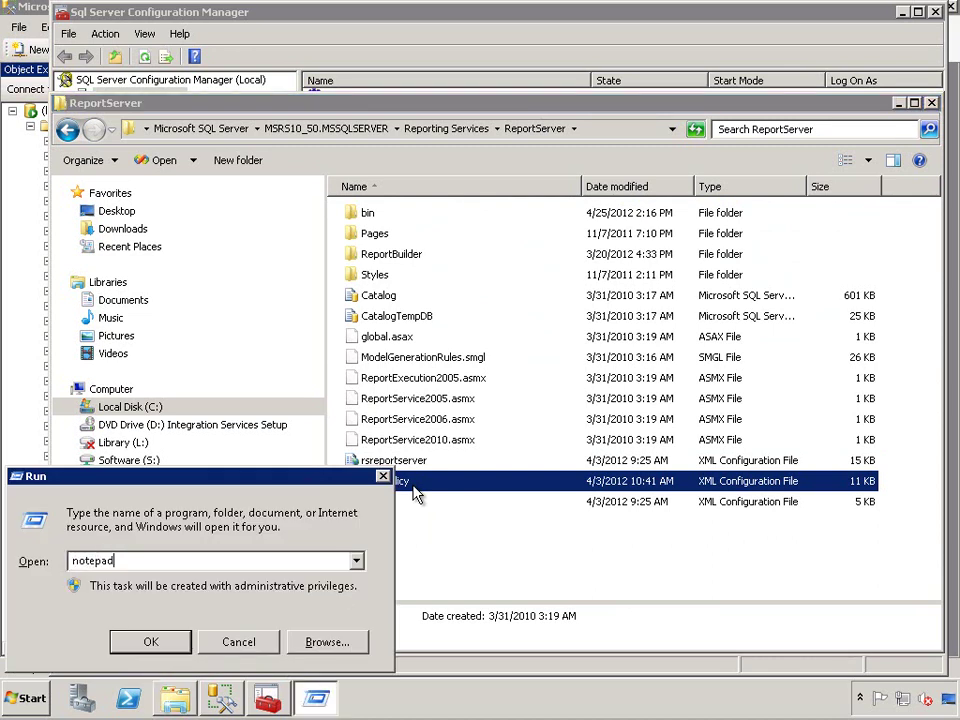
pyautogui.press('Return')
pyautogui.click(789, 484)
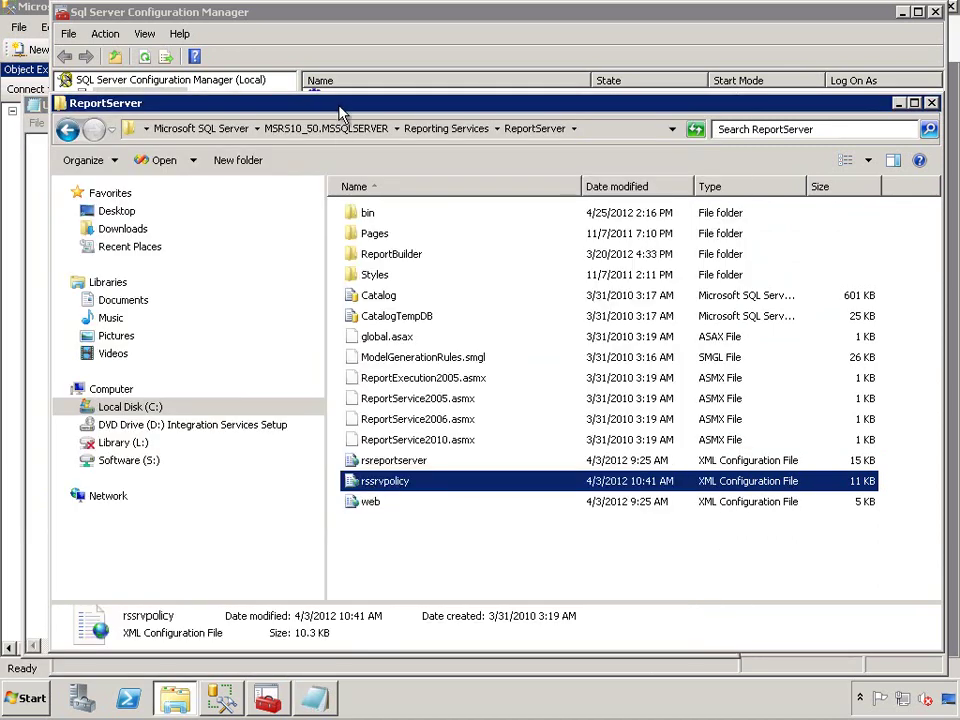
pyautogui.moveTo(340, 115); pyautogui.dragTo(564, 116)
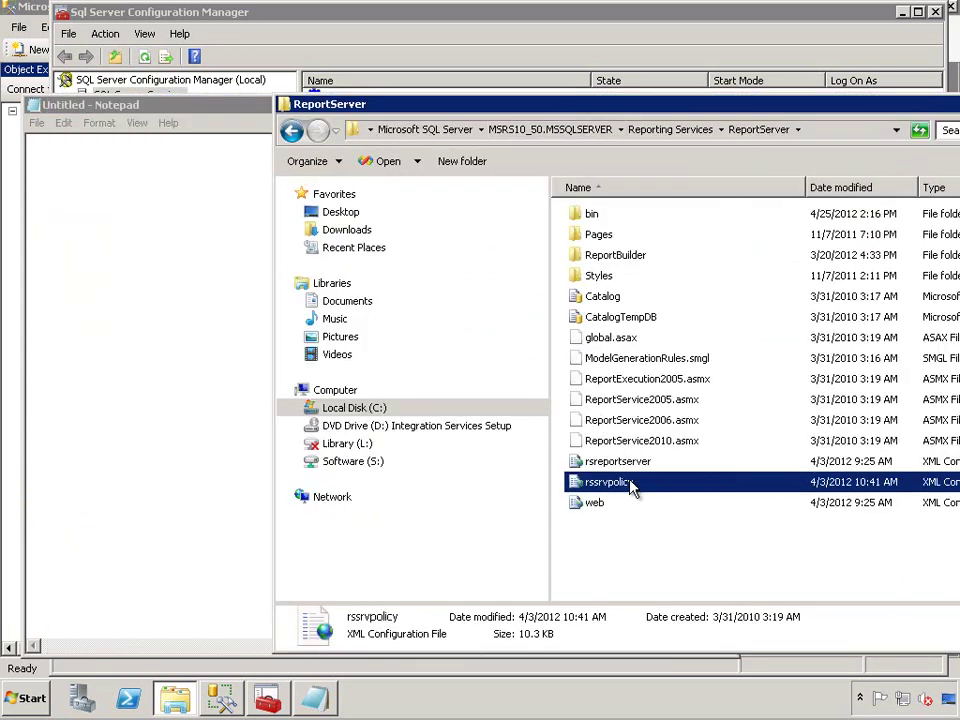
pyautogui.moveTo(632, 490); pyautogui.dragTo(164, 362)
pyautogui.click(164, 361)
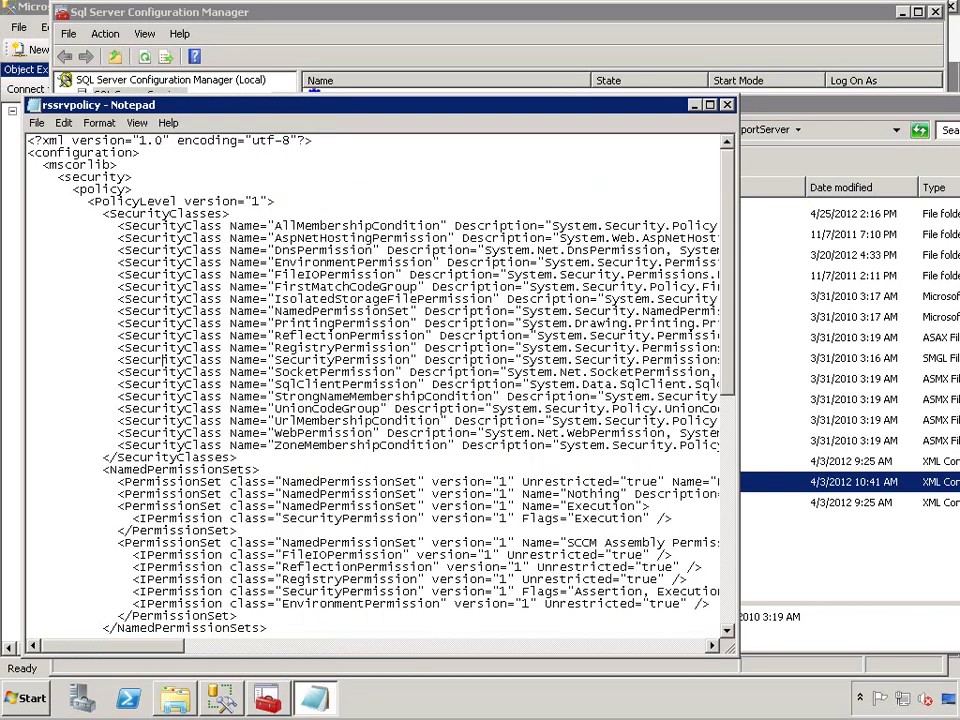
# Step: Paste the full-trust SCSM Reporting CodeGroup after the last CodeGroup, save, and close Notepad
pyautogui.moveTo(729, 216); pyautogui.dragTo(748, 428)
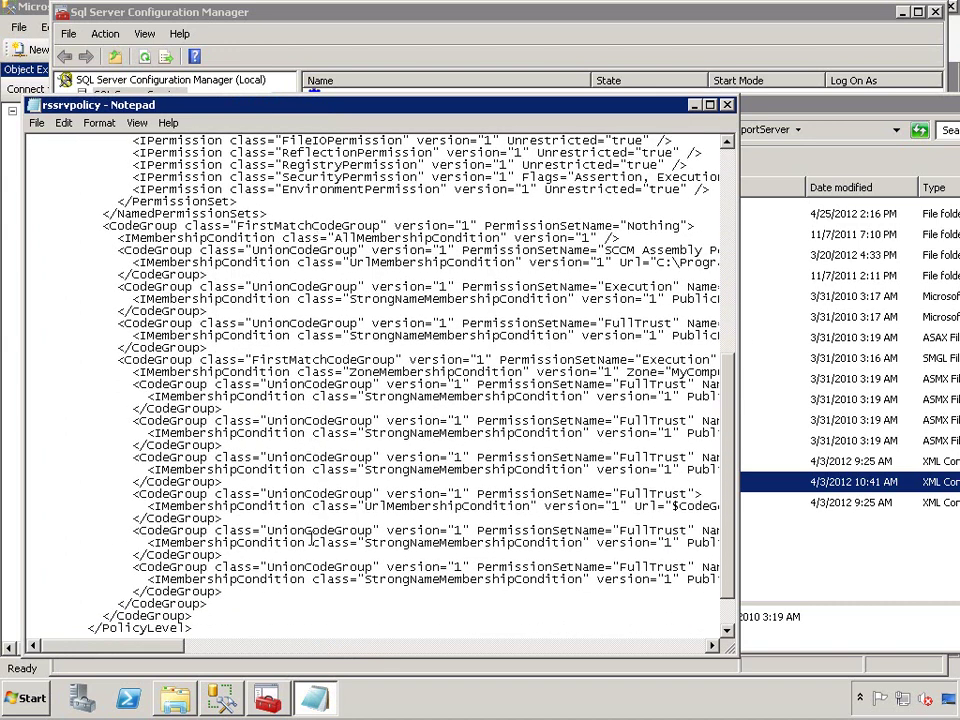
pyautogui.click(226, 595)
pyautogui.press('Return')
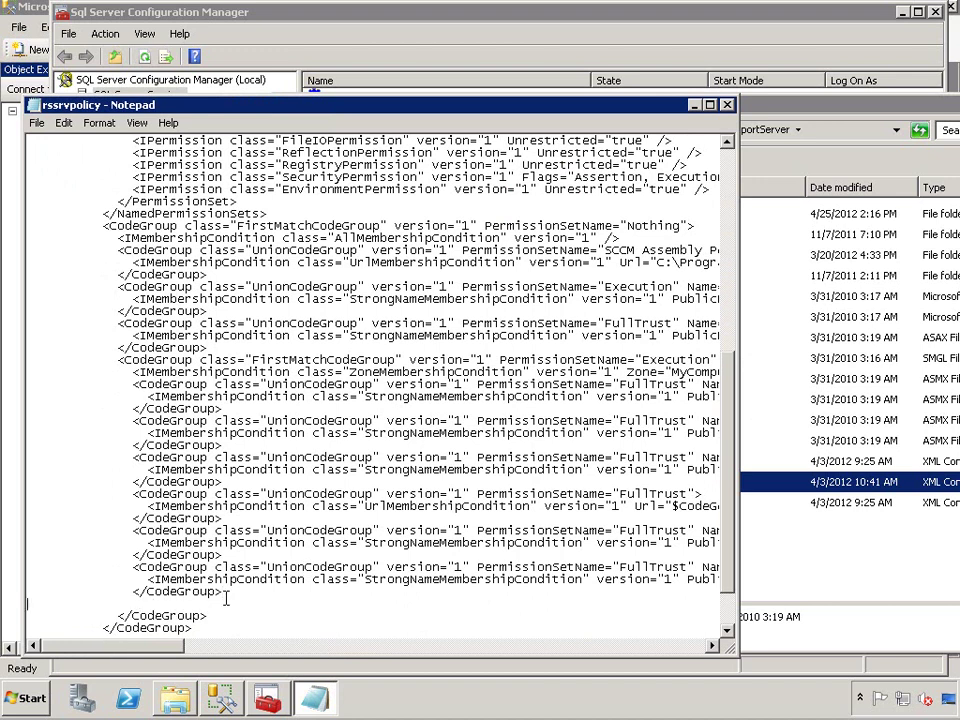
pyautogui.press('Tab')
pyautogui.press('Tab')
pyautogui.press('BackSpace')
pyautogui.hotkey('ctrl', 'v')
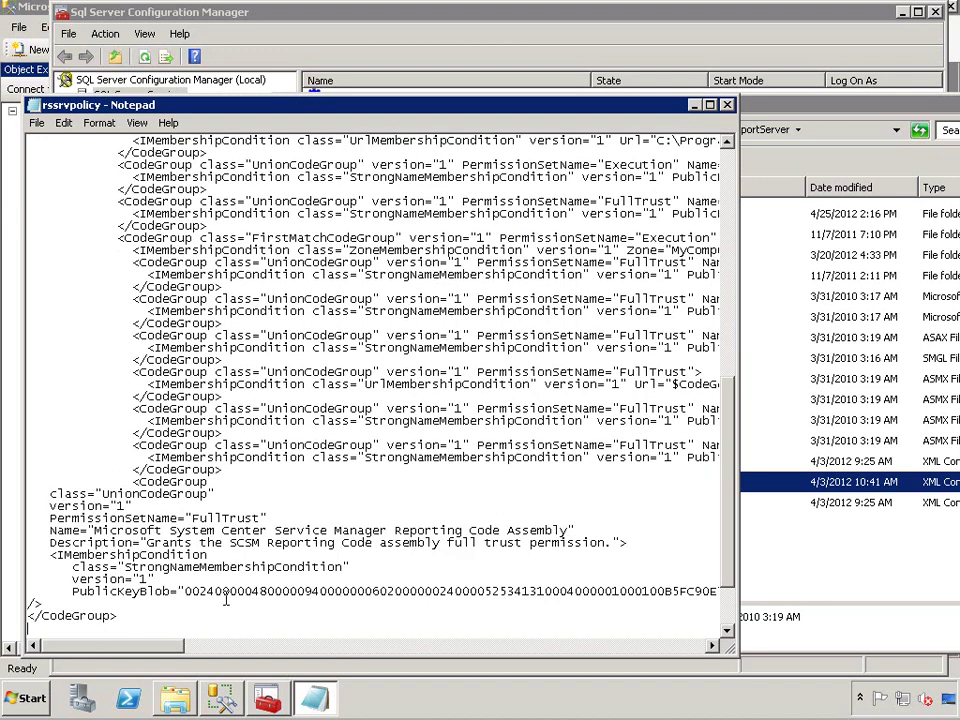
pyautogui.scroll(-3, 225, 598)
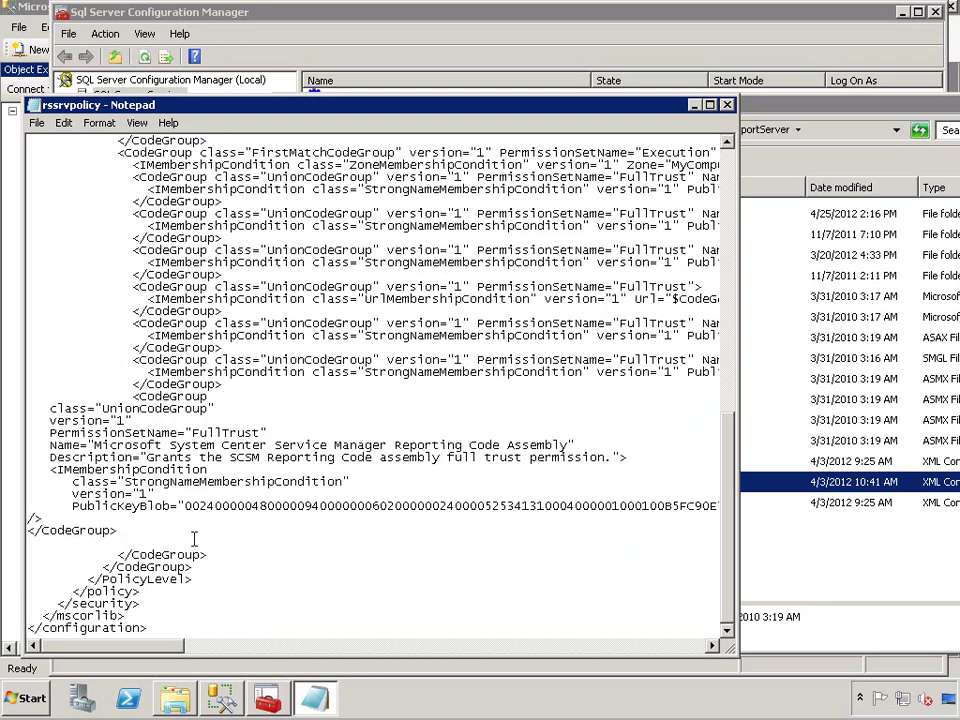
pyautogui.click(37, 122)
pyautogui.click(50, 174)
pyautogui.click(727, 106)
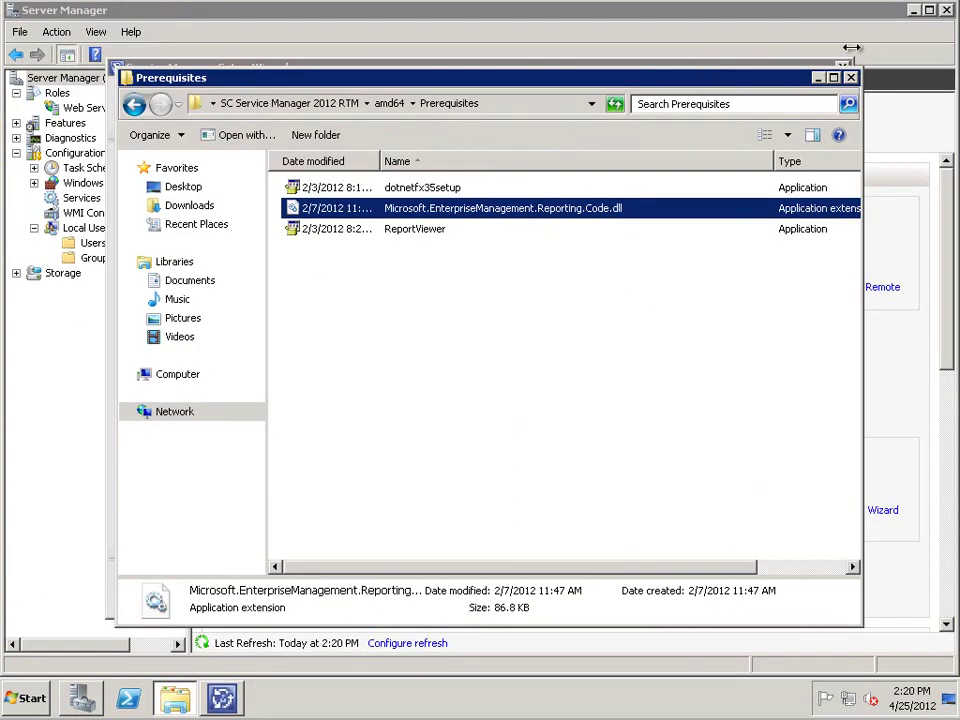
# Step: Close the Prerequisites window and confirm the remote Reporting Services manual steps were completed
pyautogui.click(850, 77)
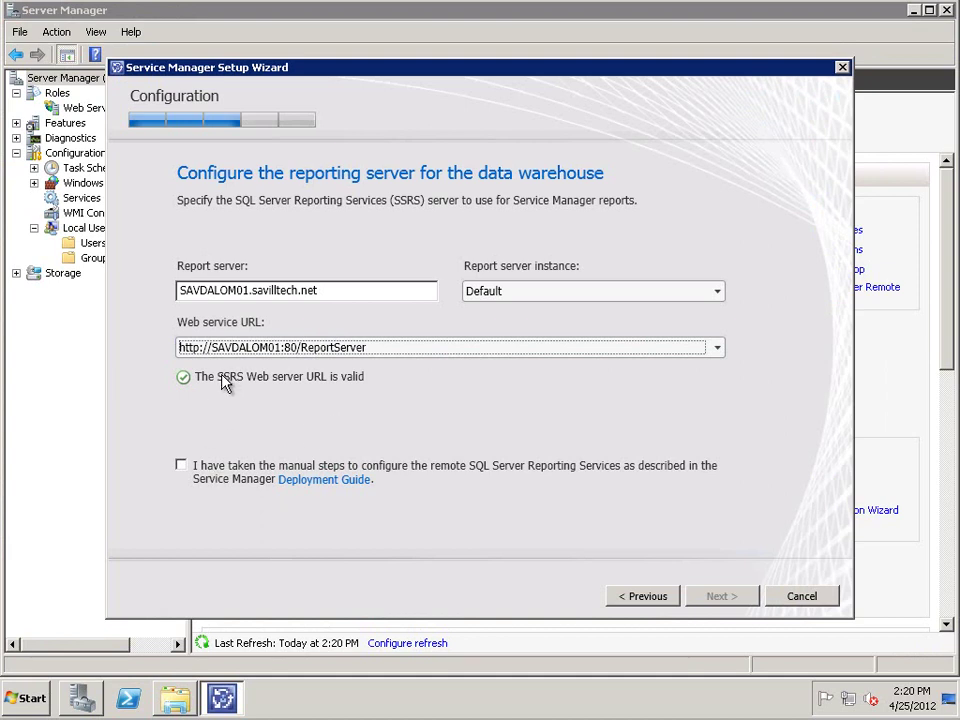
pyautogui.click(181, 466)
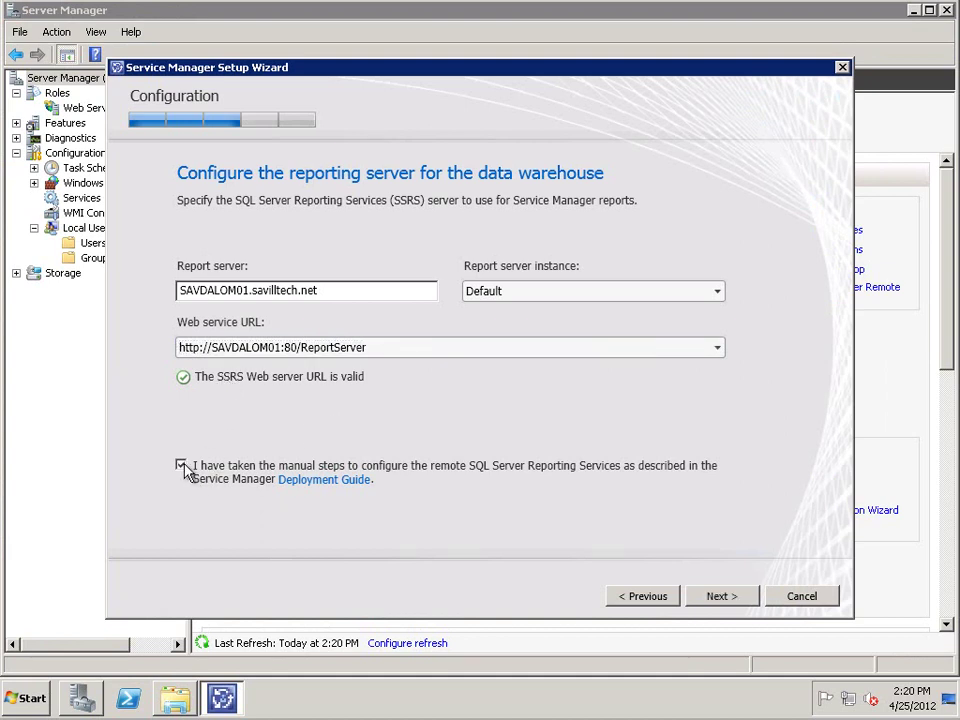
pyautogui.click(716, 600)
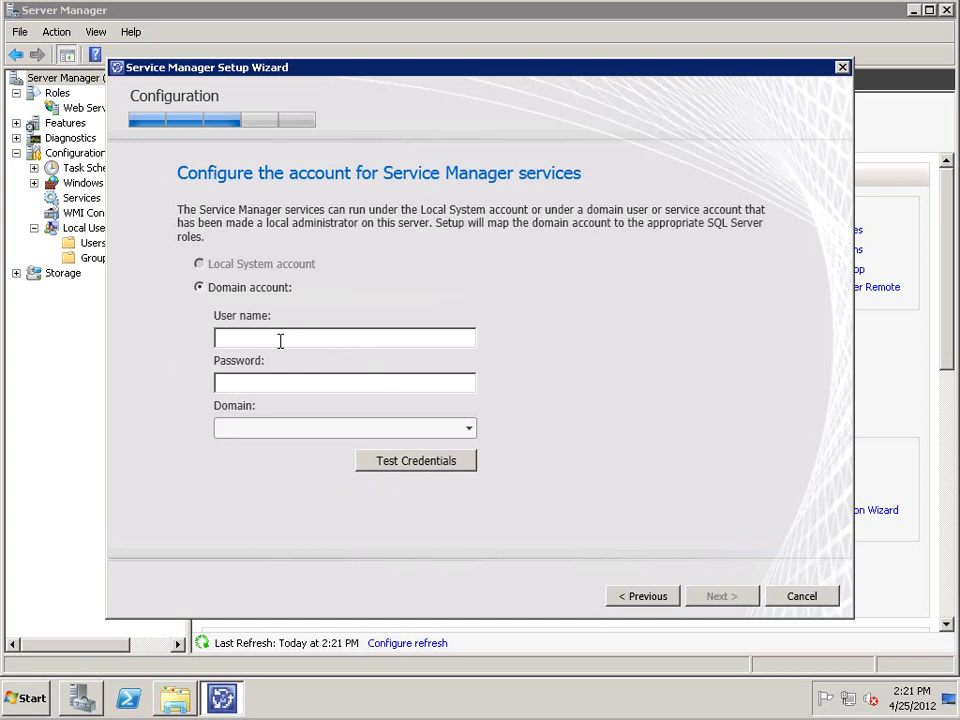
# Step: Enter and test the svcmgrservice account with its password for the Service Manager services
pyautogui.press('Tab')
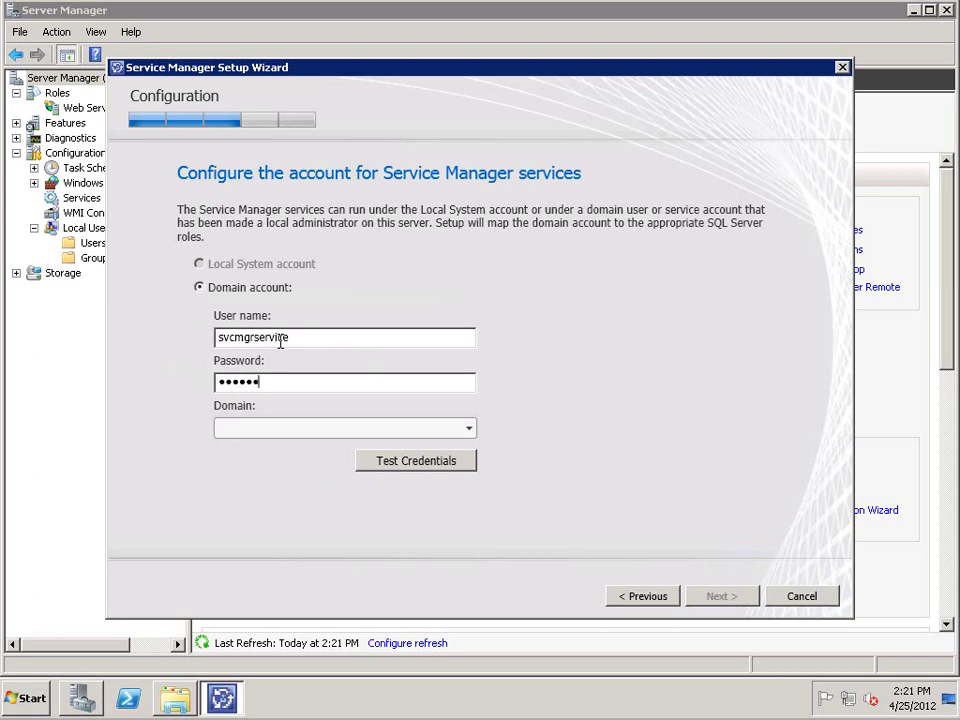
pyautogui.press('Tab')
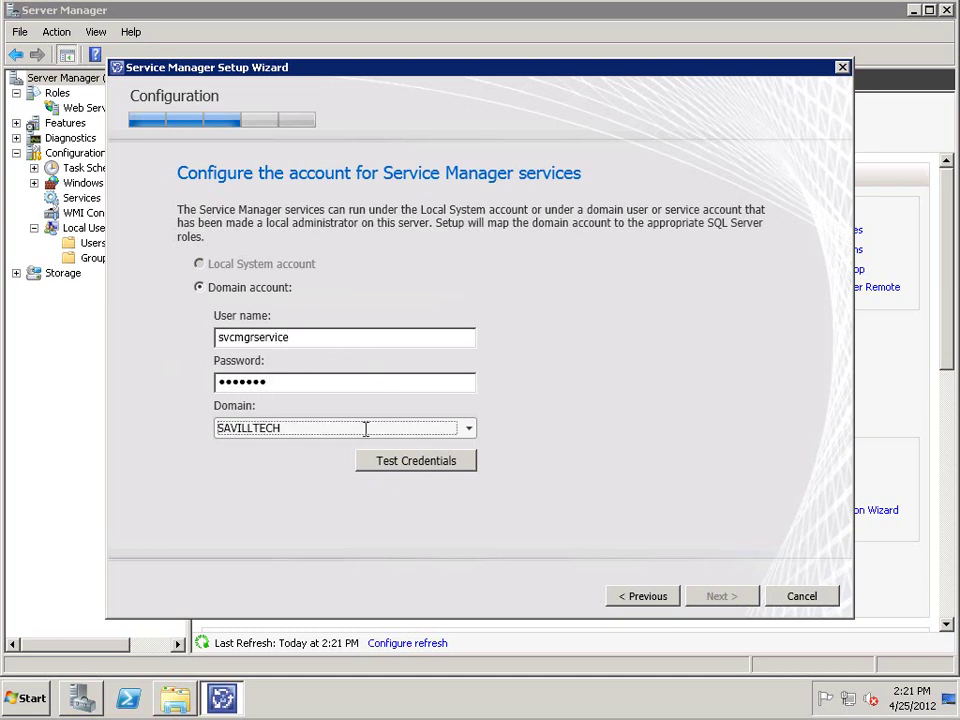
pyautogui.click(417, 472)
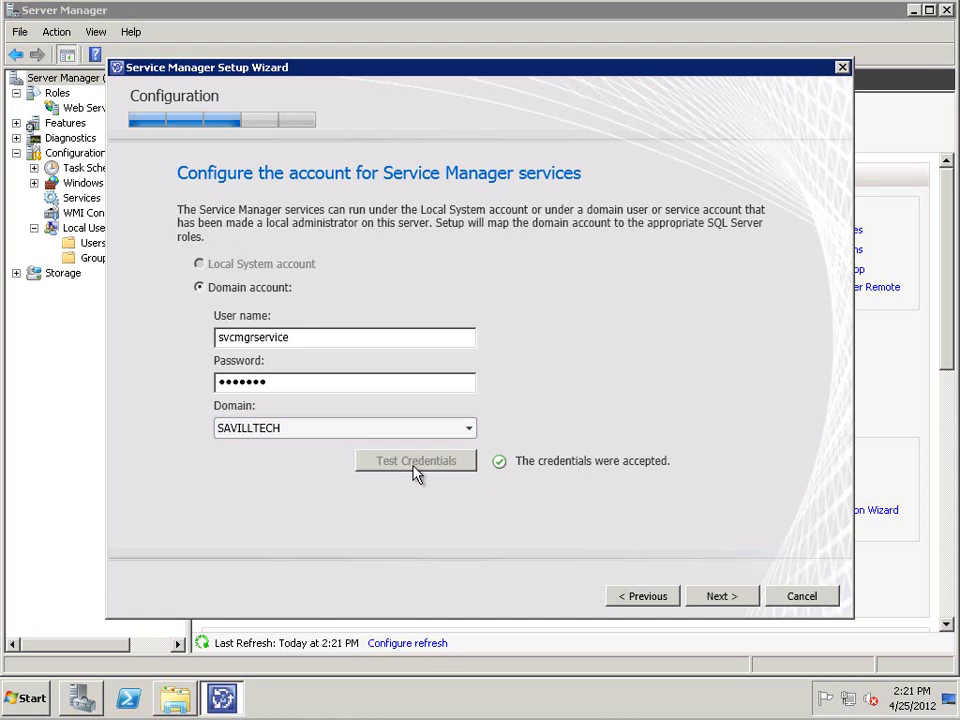
pyautogui.click(733, 603)
# Step: Enter and test the svcmgrrpt reporting account with its password
pyautogui.click(307, 334)
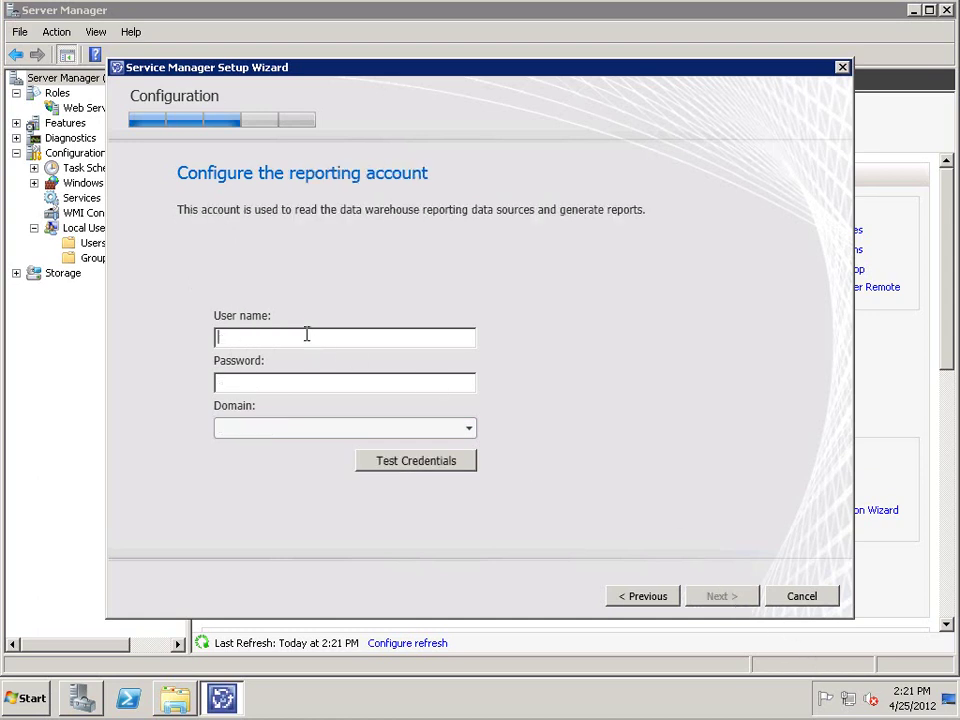
pyautogui.write('svcmgrrpt')
pyautogui.press('Tab')
pyautogui.press('Tab')
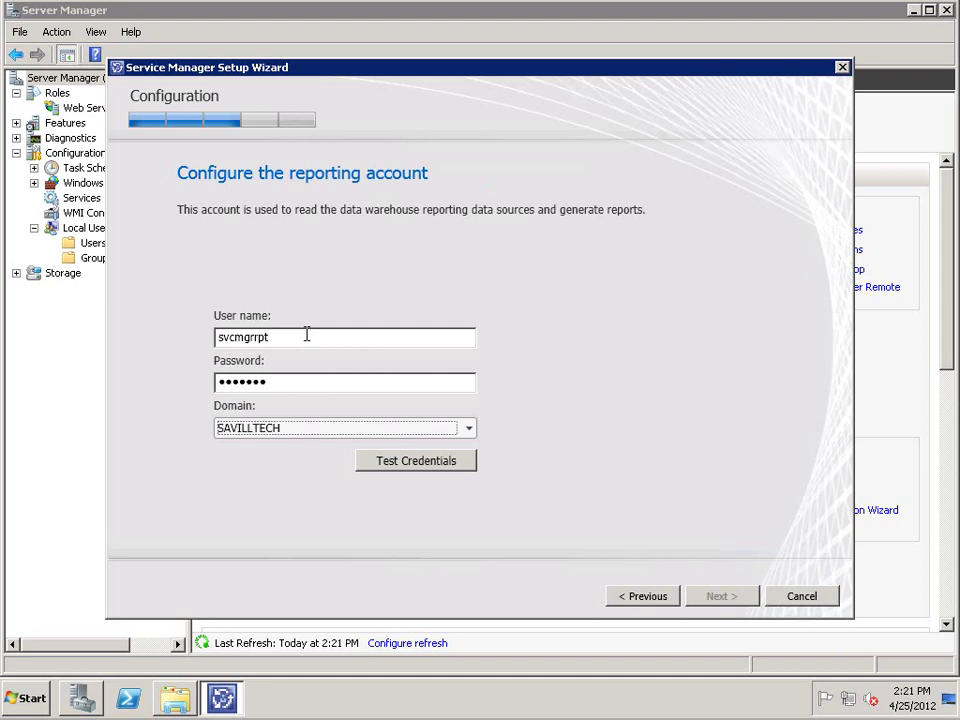
pyautogui.click(382, 465)
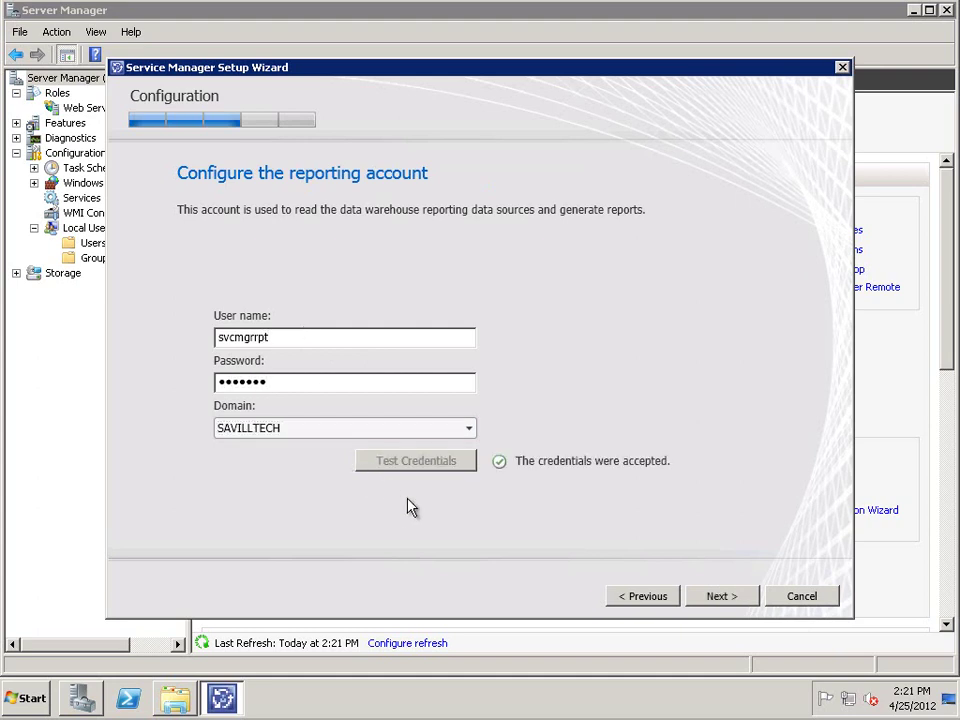
pyautogui.click(722, 596)
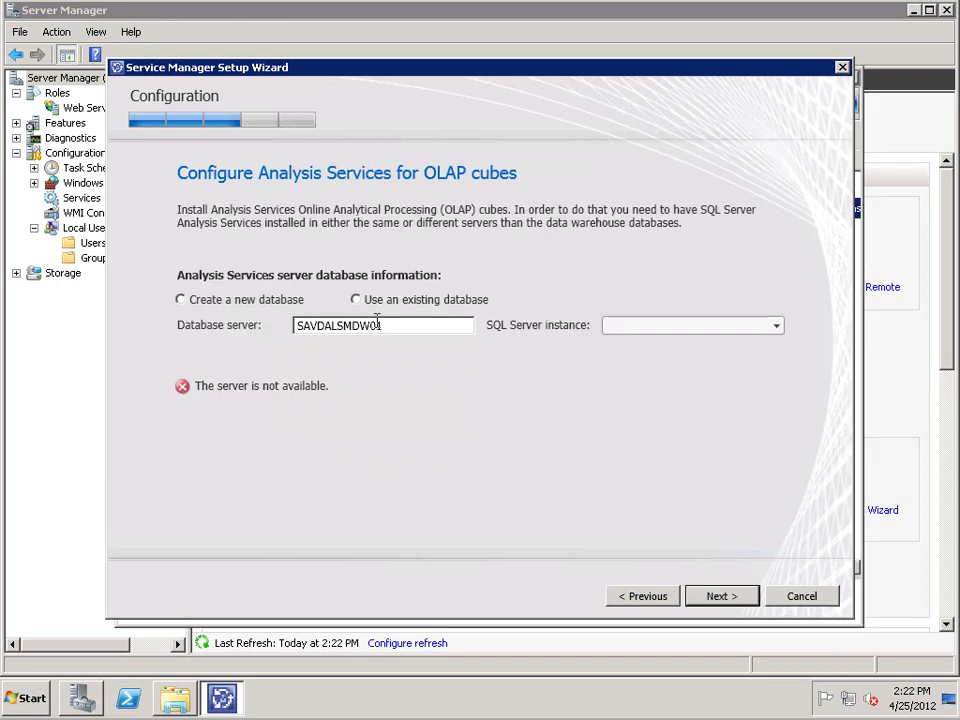
# Step: Choose Create a new database and change the database server from SAVDALOPS01 to SAVDALOM01
pyautogui.click(253, 304)
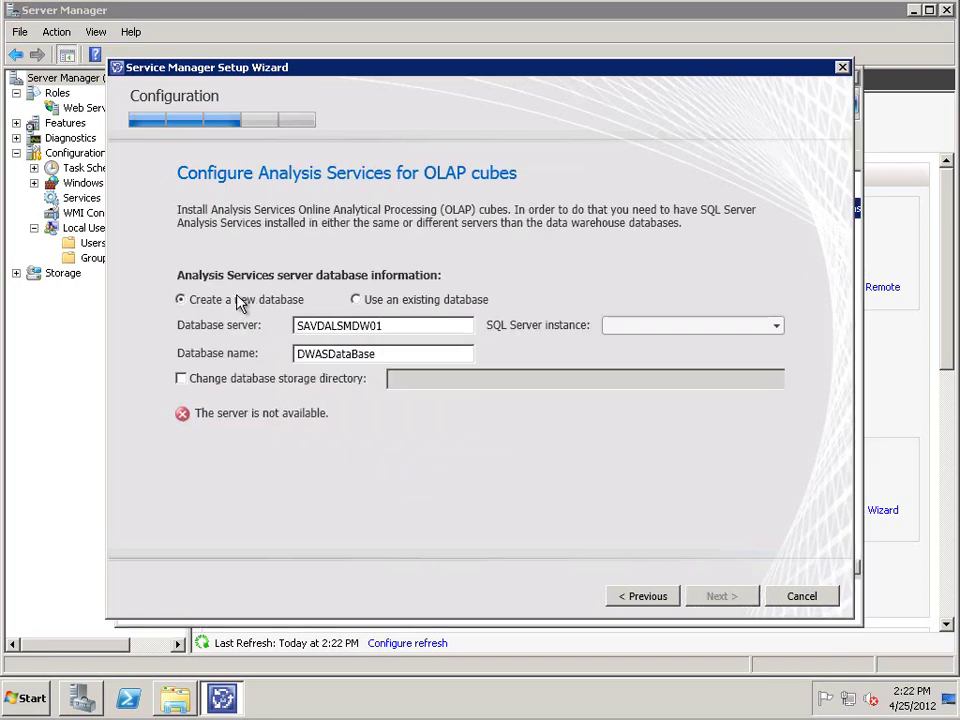
pyautogui.click(400, 325)
pyautogui.press('BackSpace')
pyautogui.press('BackSpace')
pyautogui.press('BackSpace')
pyautogui.press('BackSpace')
pyautogui.press('BackSpace')
pyautogui.press('BackSpace')
pyautogui.write('OP')
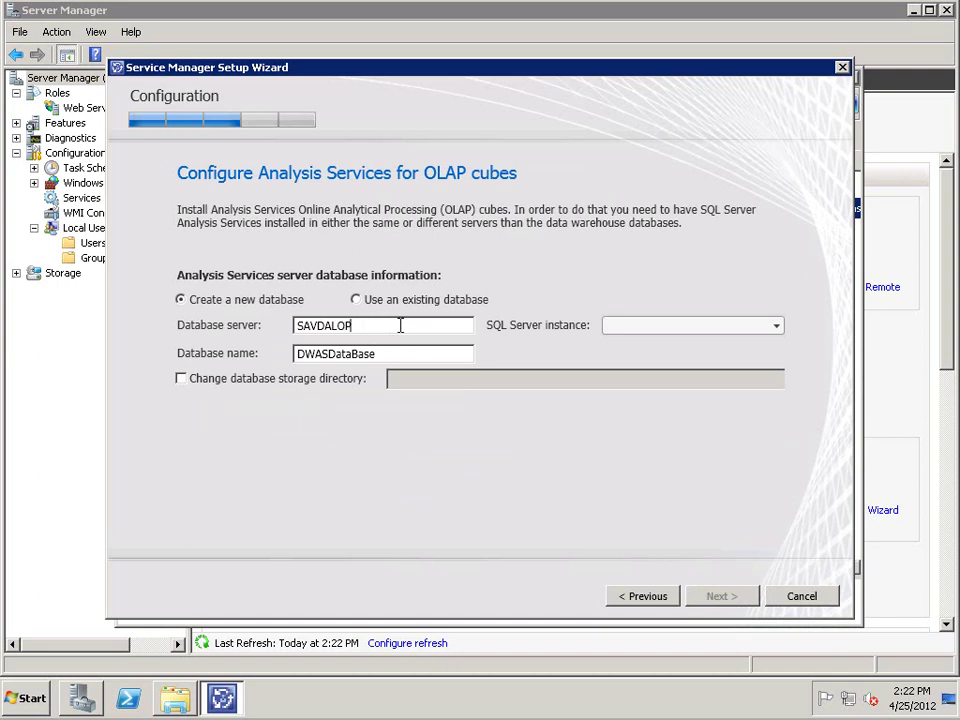
pyautogui.write('S01')
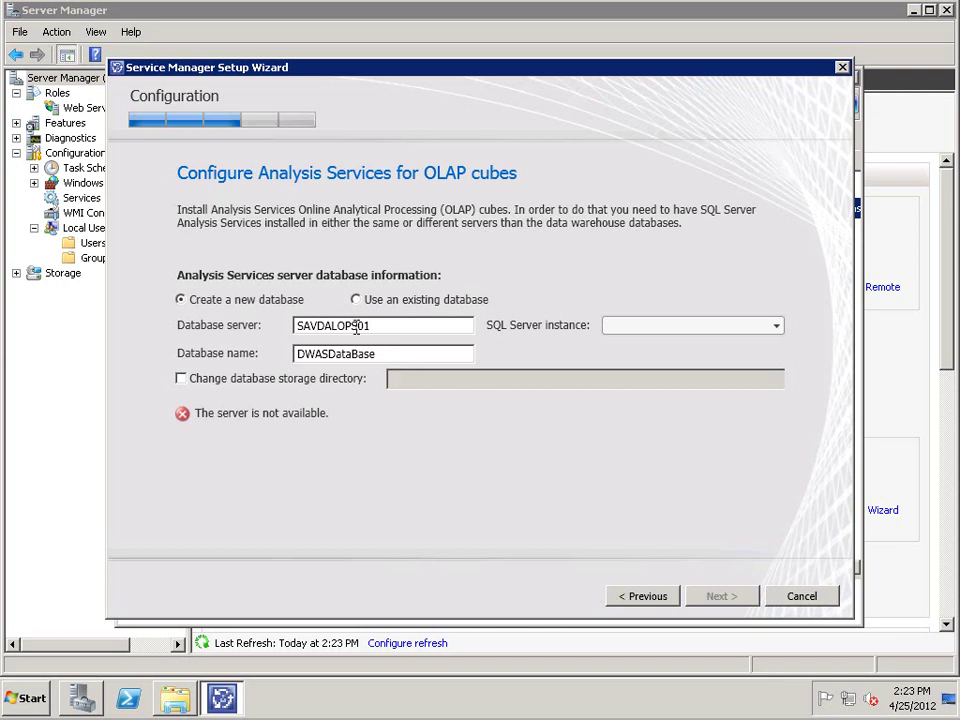
pyautogui.press('BackSpace')
pyautogui.press('BackSpace')
pyautogui.write('M')
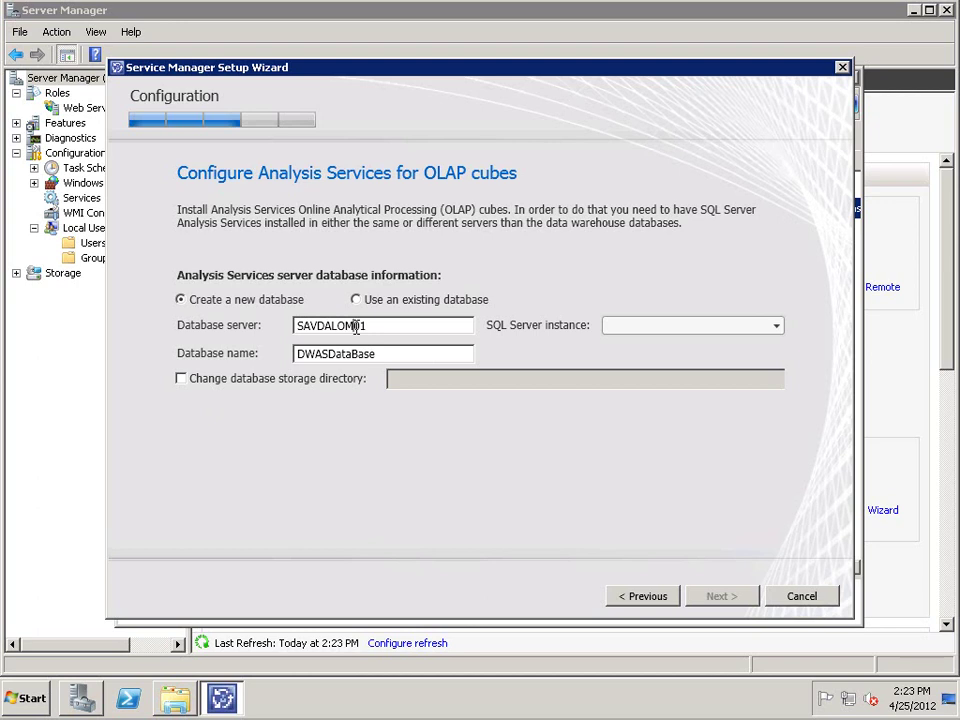
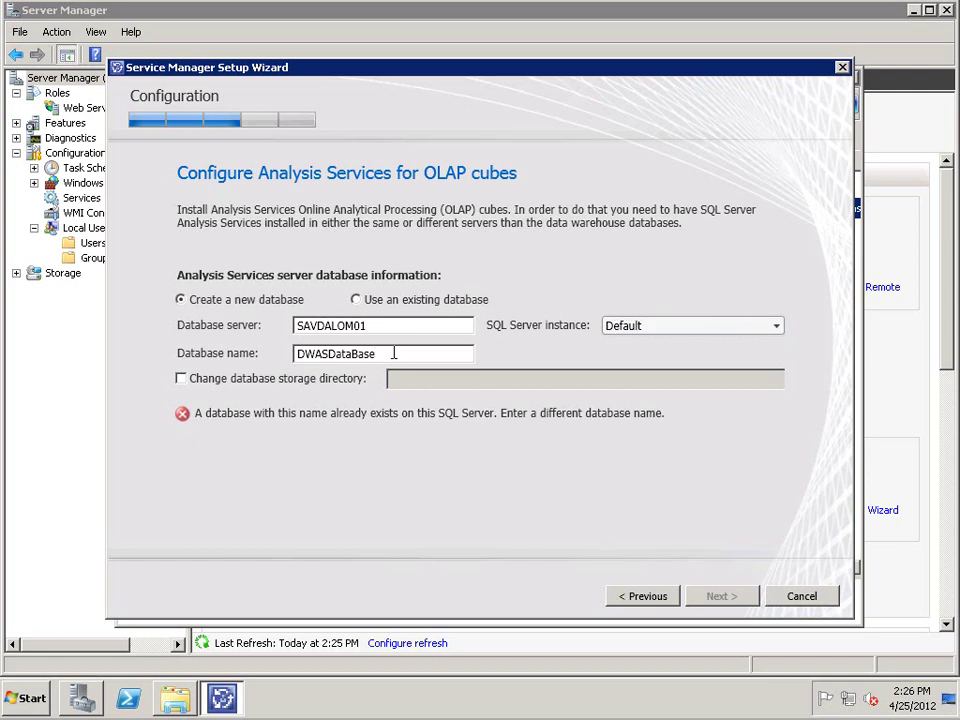
# Step: Name the OLAP database DWASDataBase12 on SAVDALOM01 and continue to the credential page
pyautogui.write('12')
pyautogui.click(420, 356)
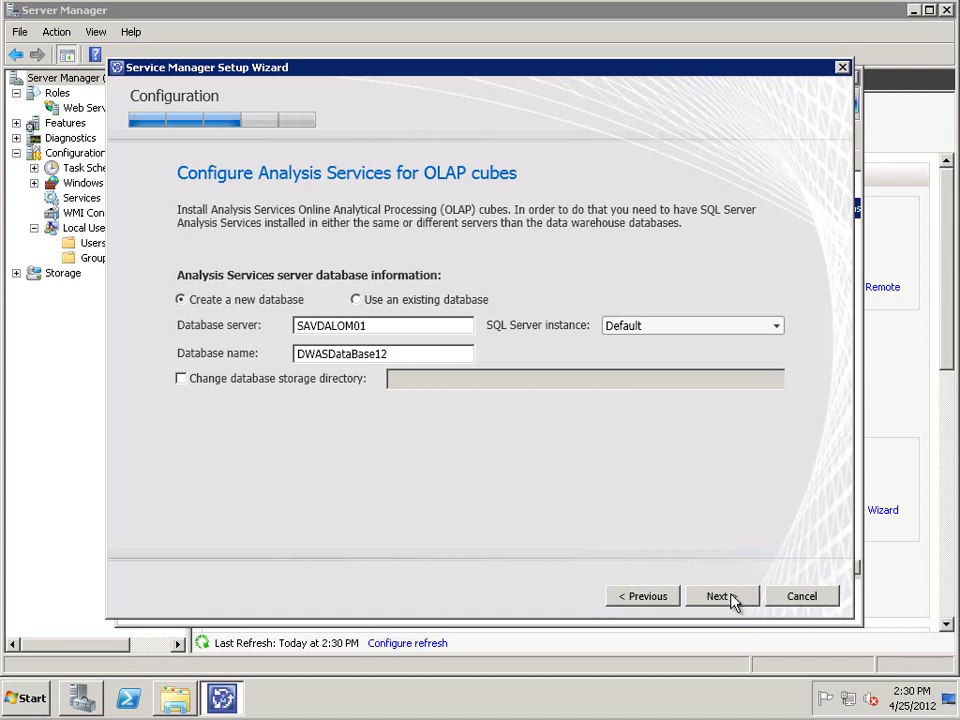
pyautogui.click(734, 600)
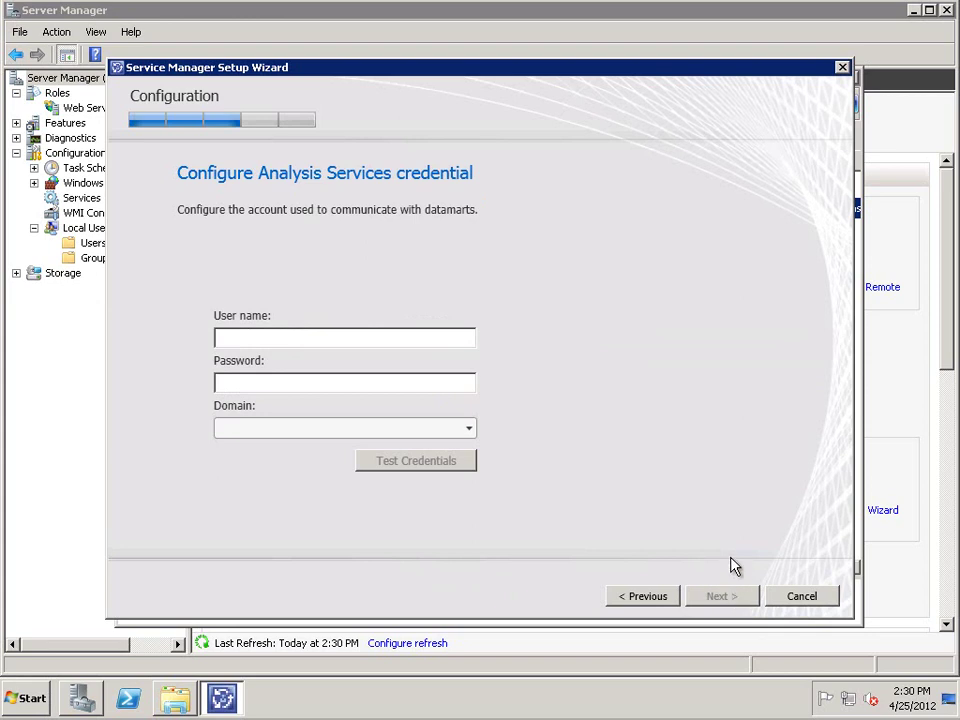
# Step: Enter the Service Manager service account user name and its password for Analysis Services
pyautogui.click(272, 345)
pyautogui.write('svcmgr')
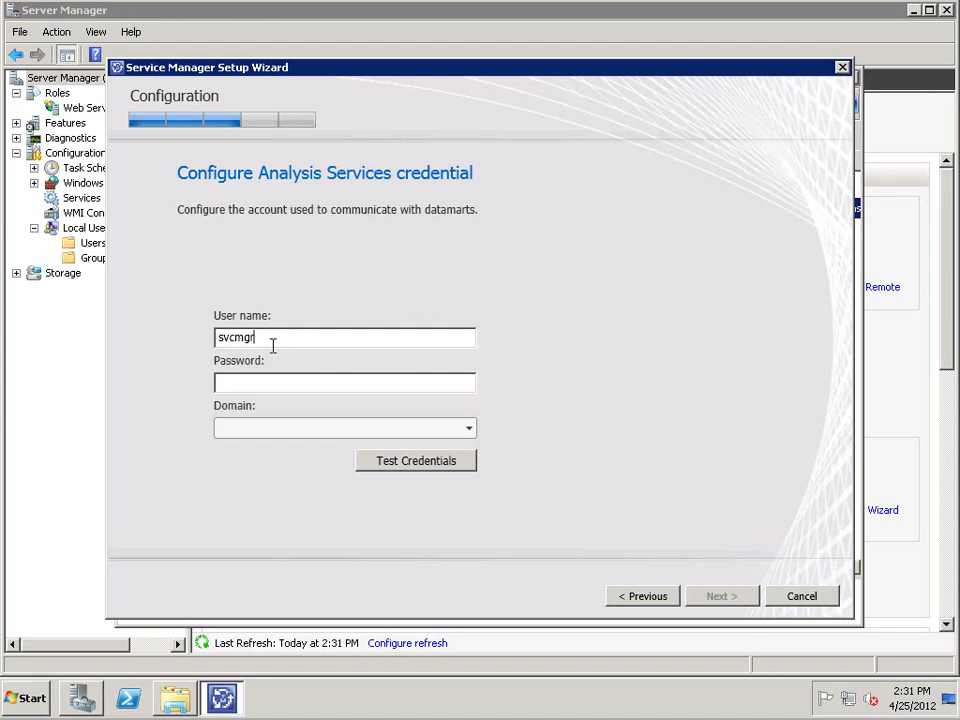
pyautogui.write('service')
pyautogui.press('Tab')
pyautogui.write('•••••••')
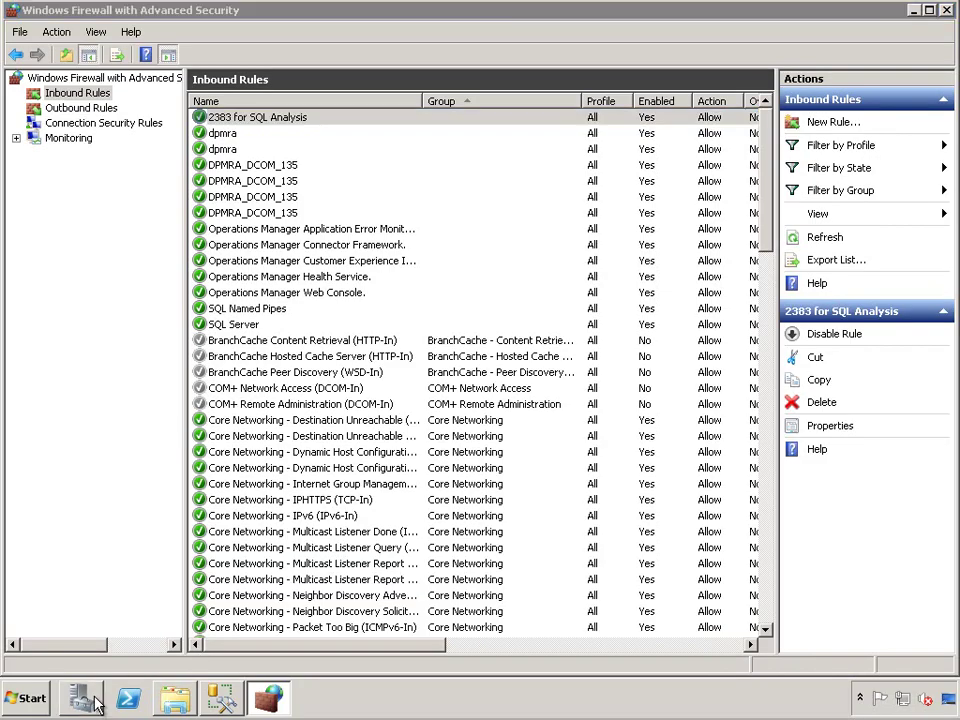
# Step: In Local Users and Groups, add the service account to the Administrators group and apply
pyautogui.click(97, 698)
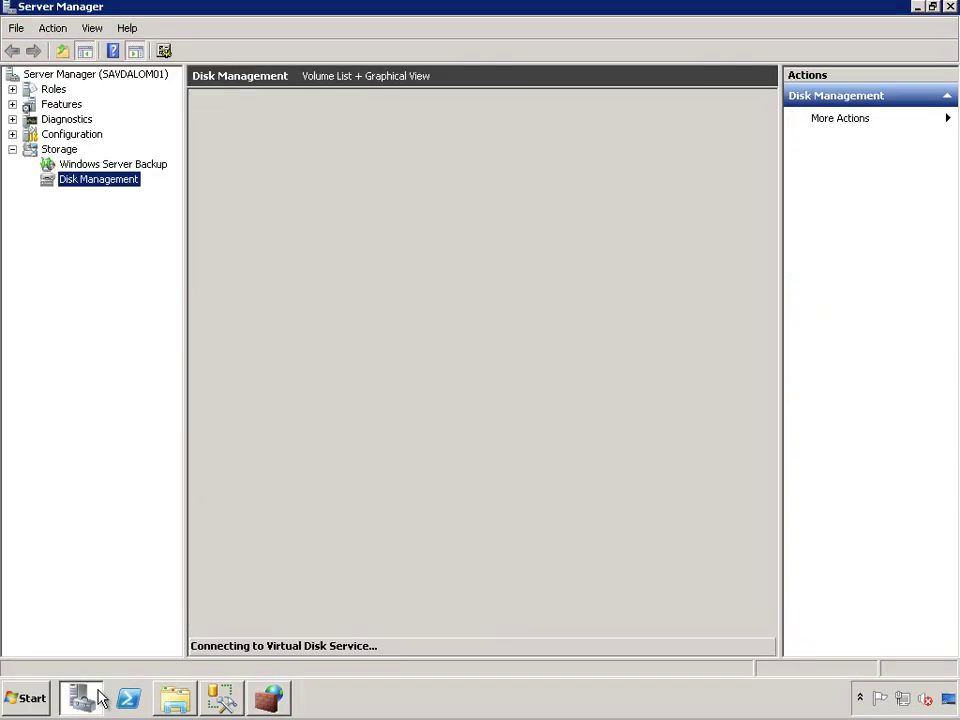
pyautogui.click(12, 134)
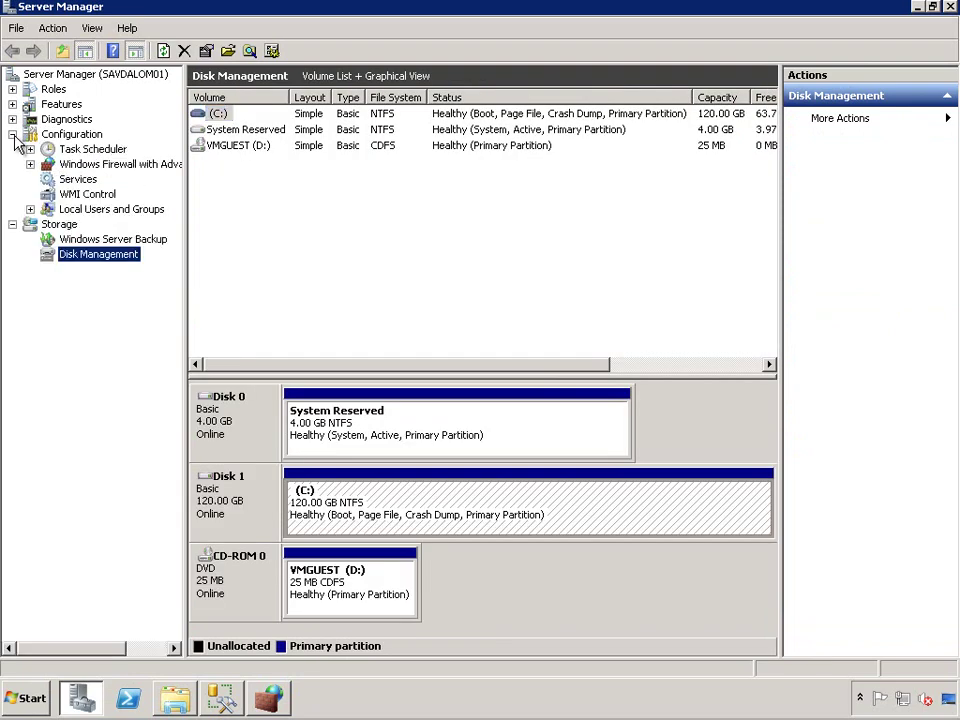
pyautogui.click(30, 209)
pyautogui.click(70, 242)
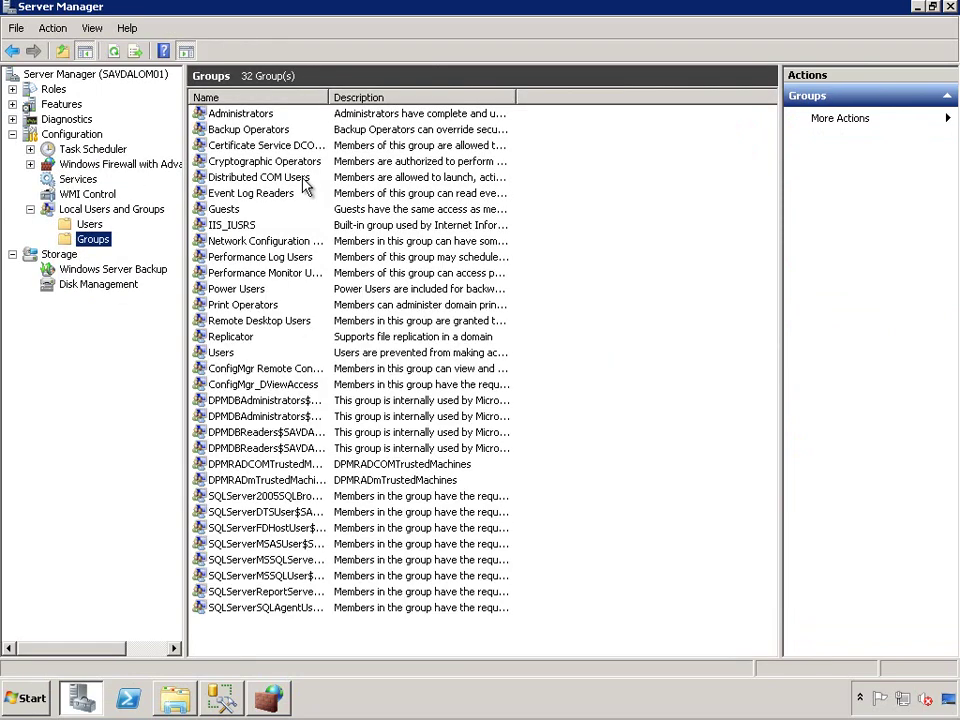
pyautogui.doubleClick(243, 118)
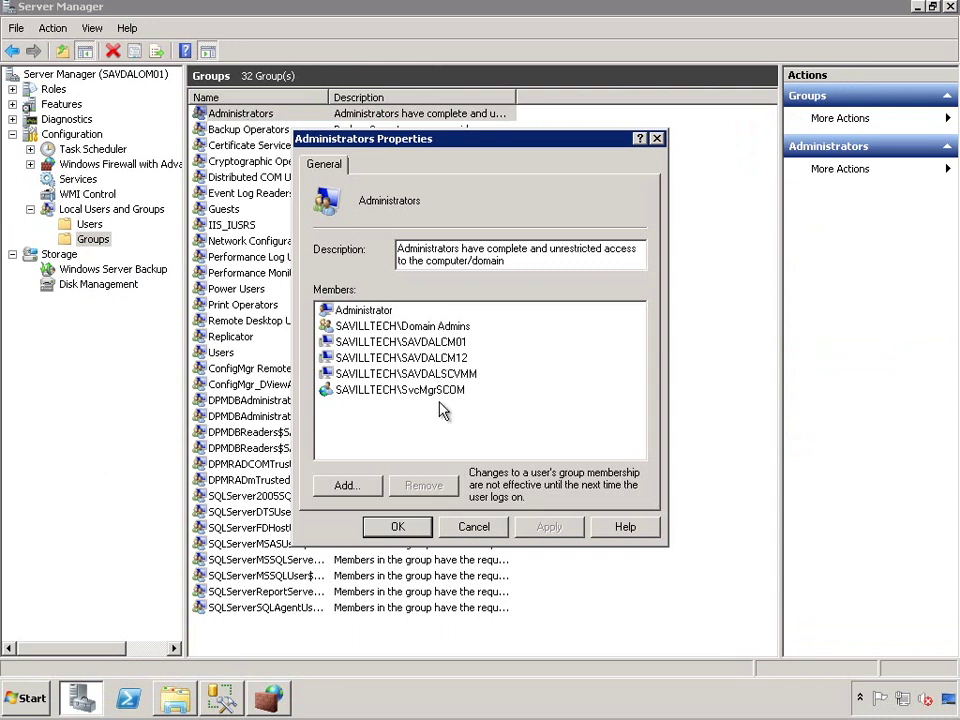
pyautogui.click(350, 486)
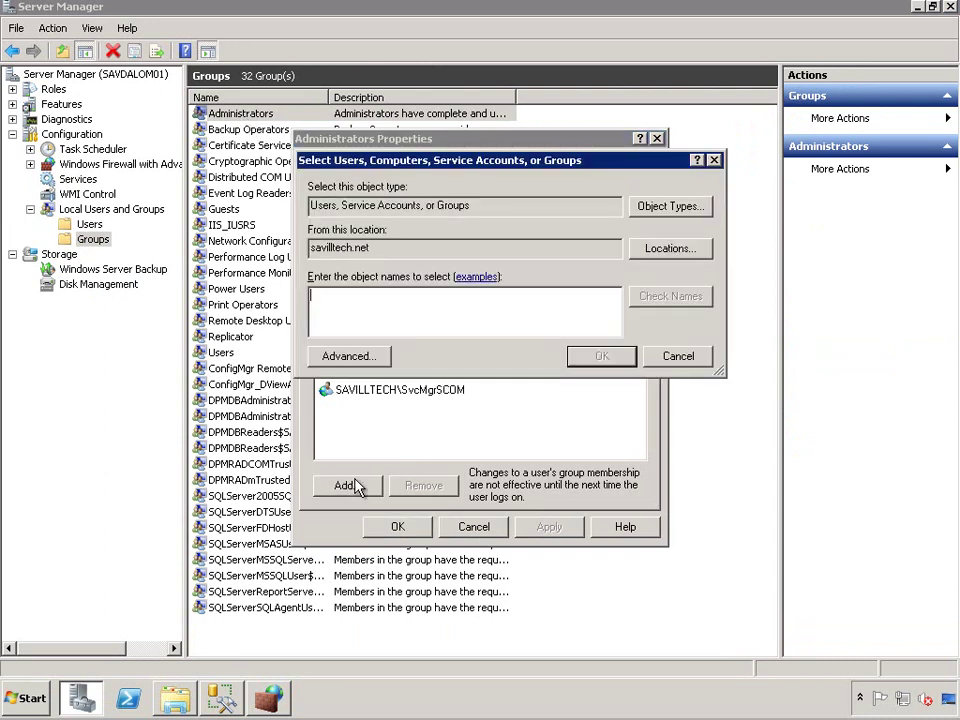
pyautogui.write('svcmgrservice')
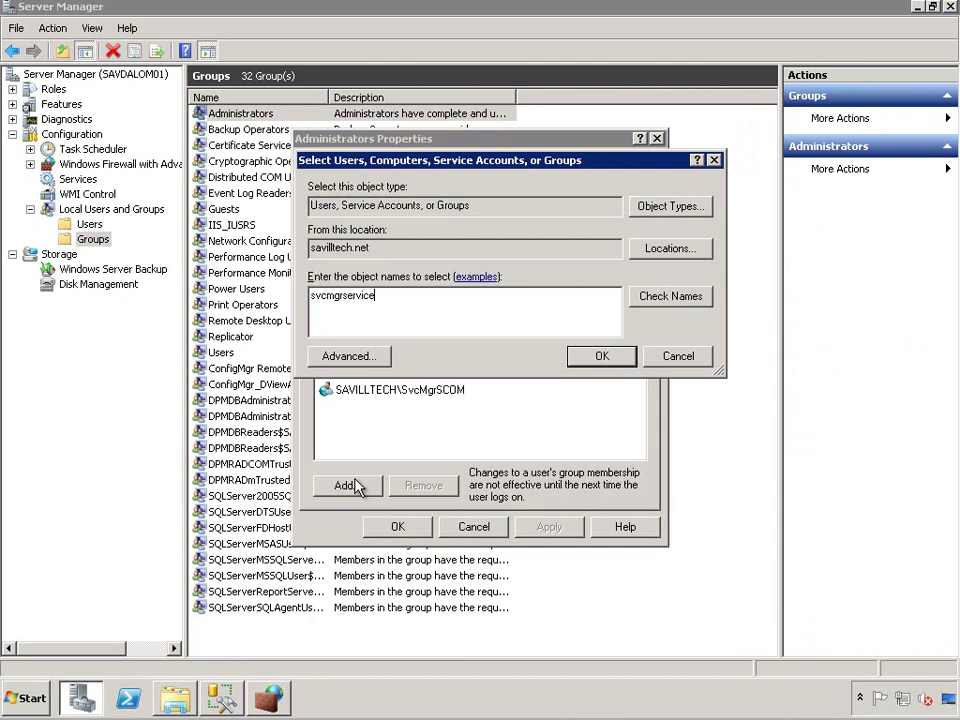
pyautogui.click(668, 300)
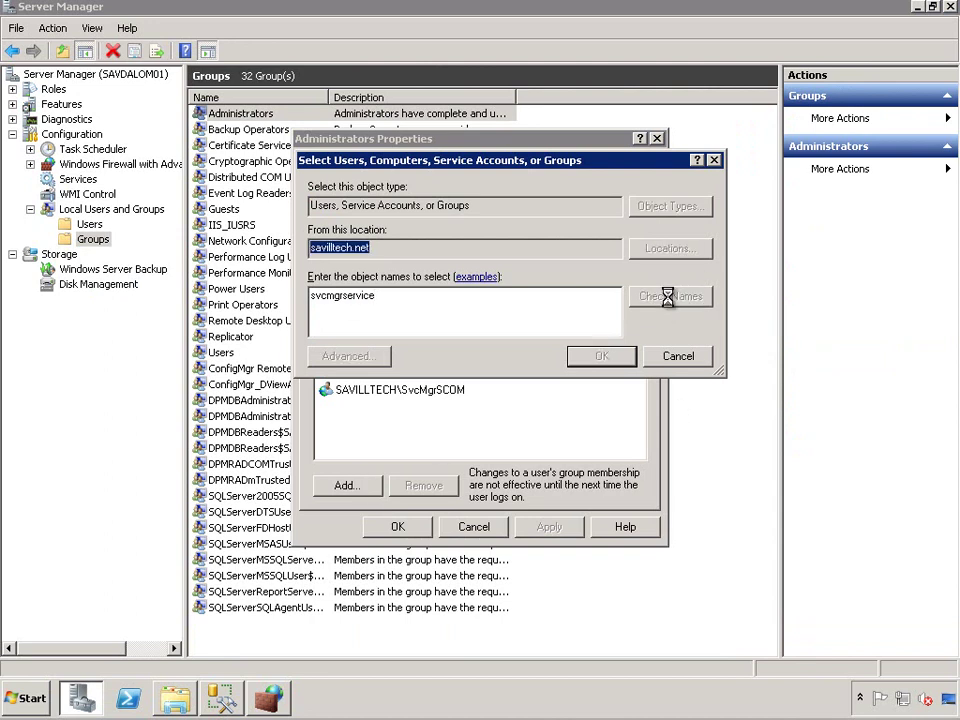
pyautogui.click(623, 358)
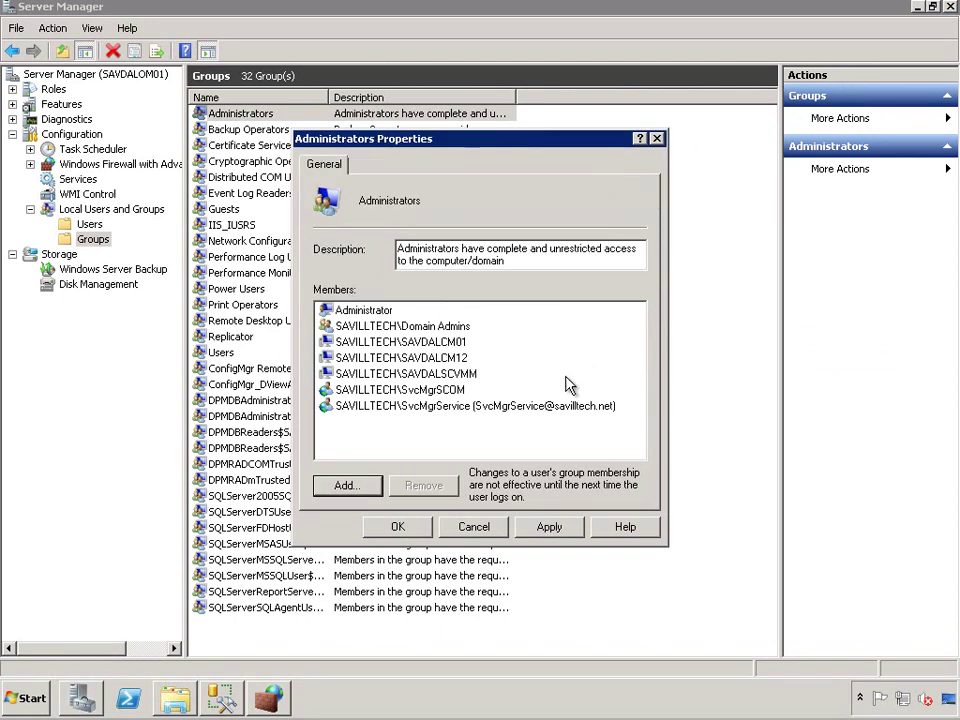
pyautogui.click(550, 530)
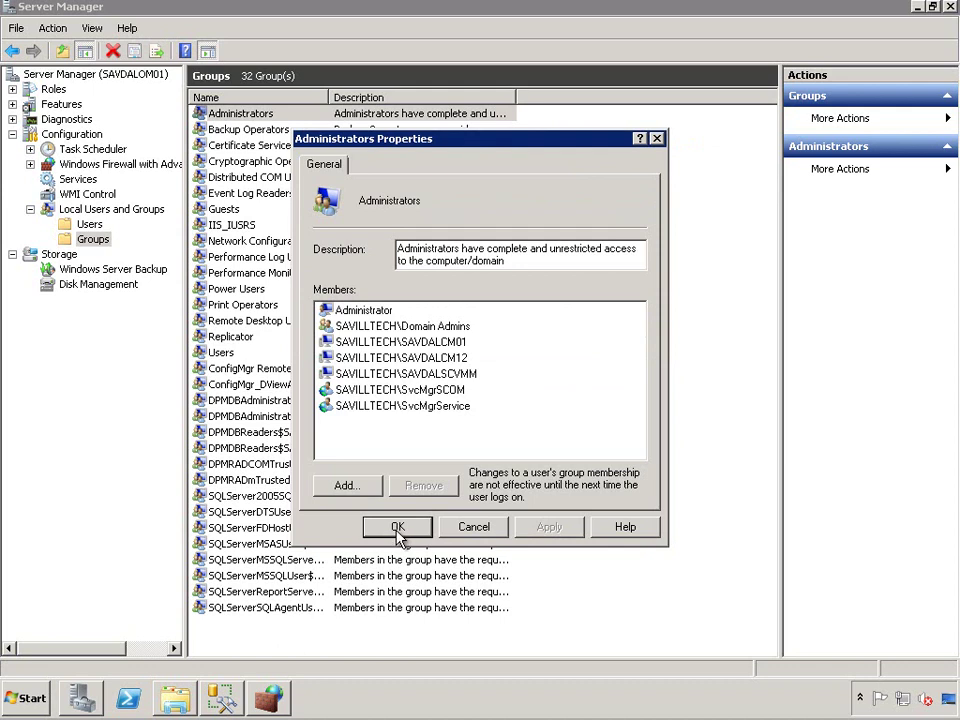
pyautogui.click(397, 528)
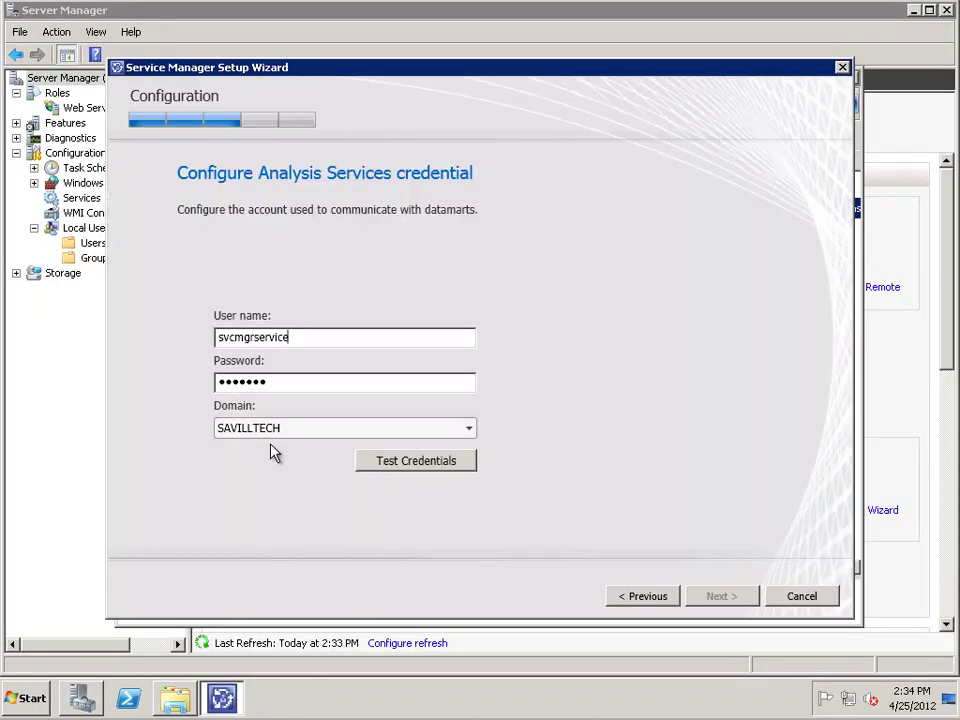
# Step: Test the Analysis Services credentials and decline the Customer Experience Improvement Program
pyautogui.click(421, 468)
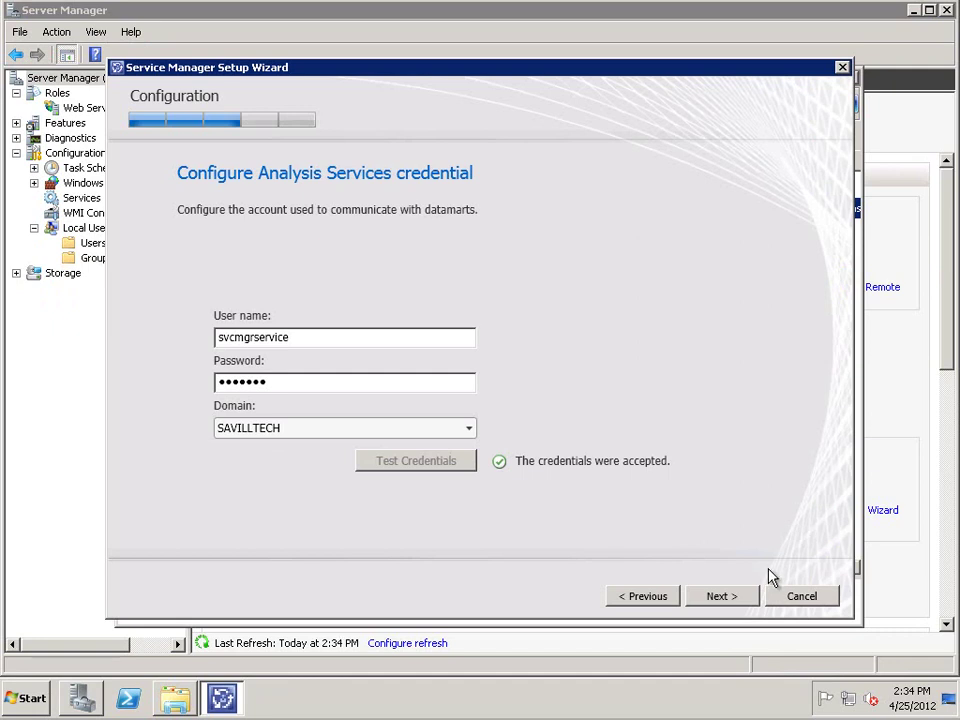
pyautogui.click(722, 596)
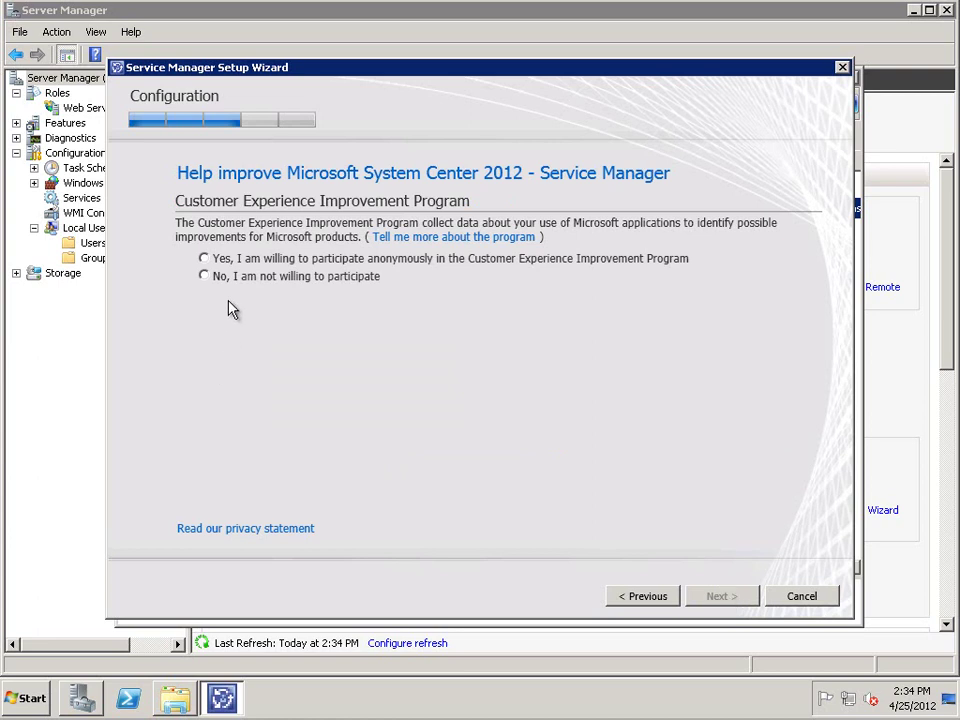
pyautogui.click(205, 276)
pyautogui.click(722, 597)
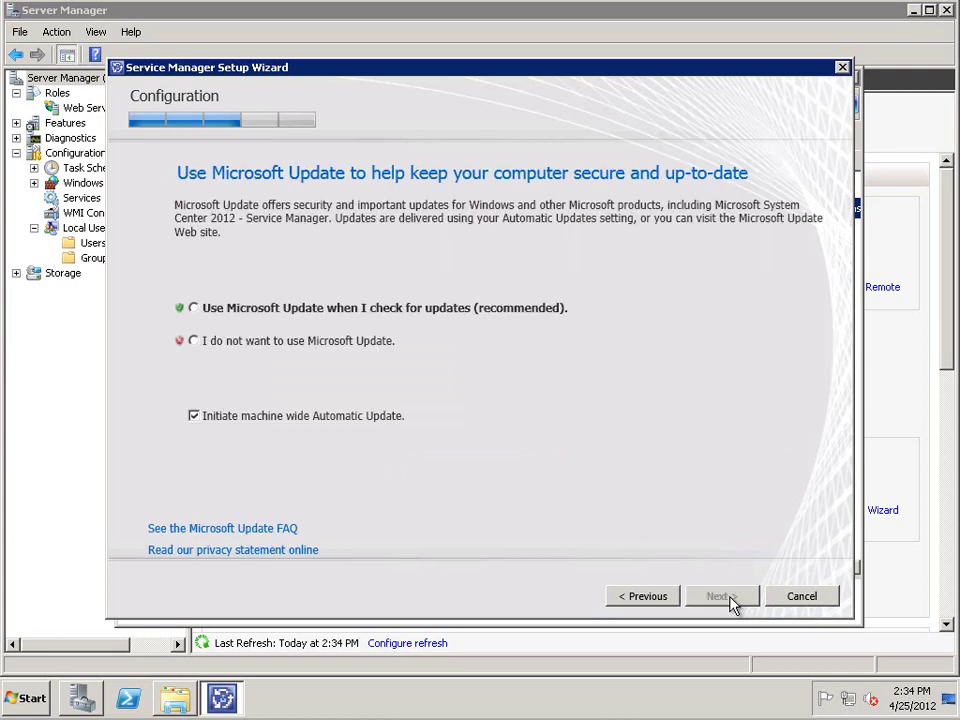
# Step: Opt into Microsoft Update, review the installation summary, and start the install
pyautogui.click(210, 310)
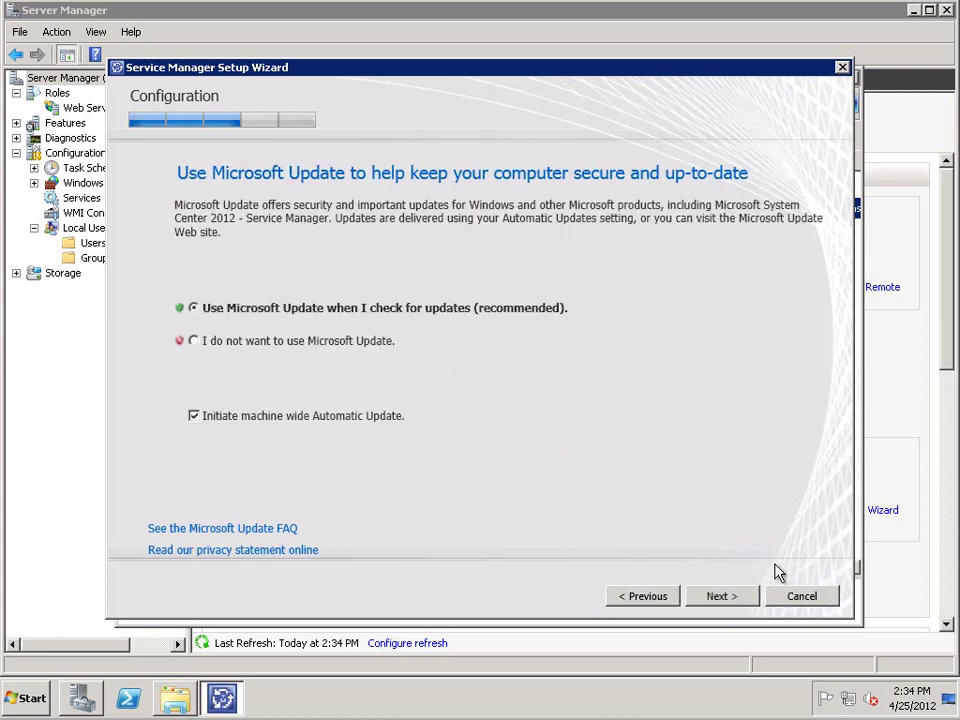
pyautogui.click(722, 600)
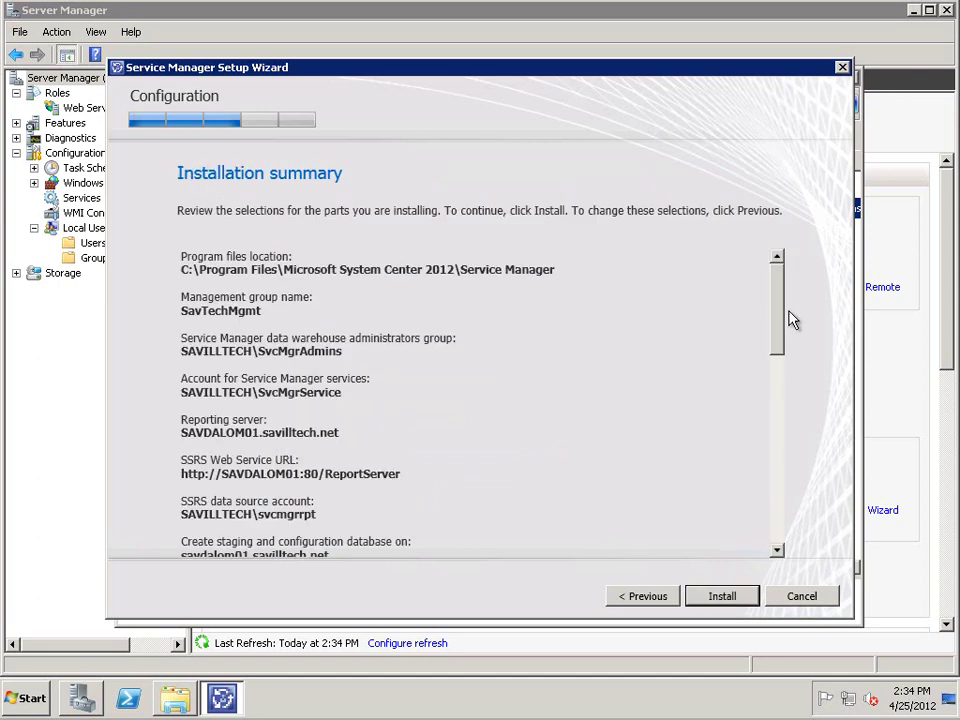
pyautogui.moveTo(783, 318); pyautogui.dragTo(801, 525)
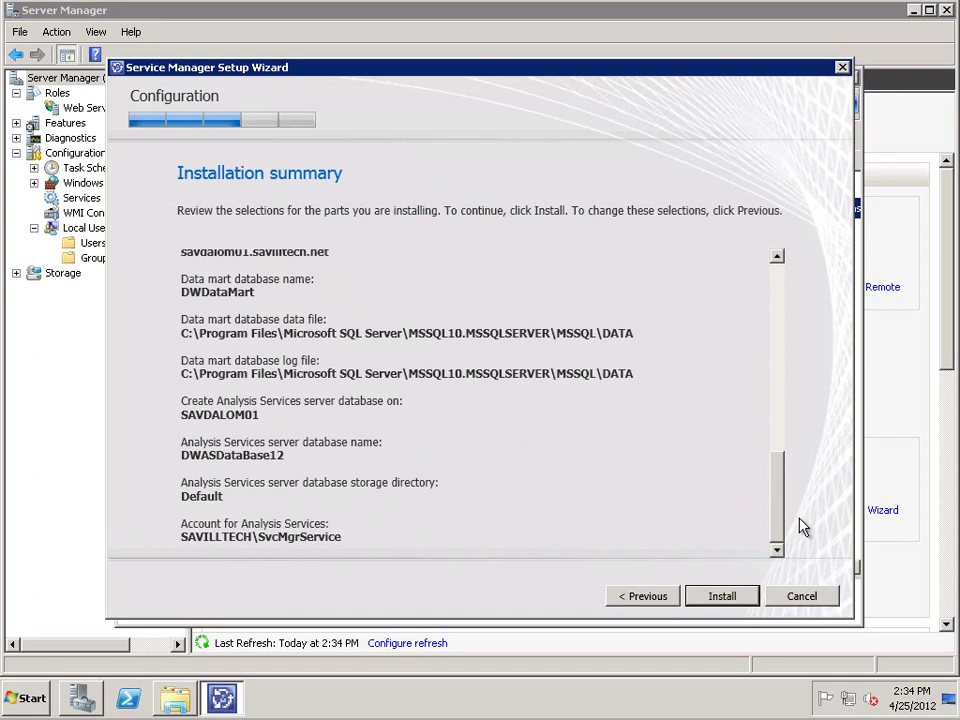
pyautogui.click(722, 597)
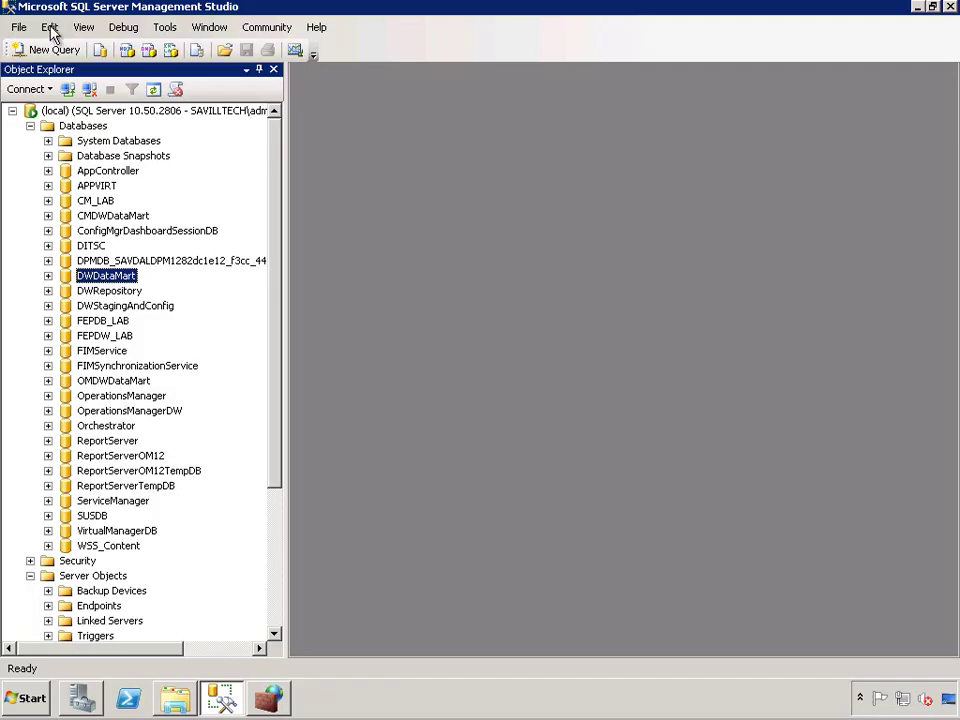
# Step: Connect Object Explorer to the local Analysis Services server
pyautogui.click(20, 28)
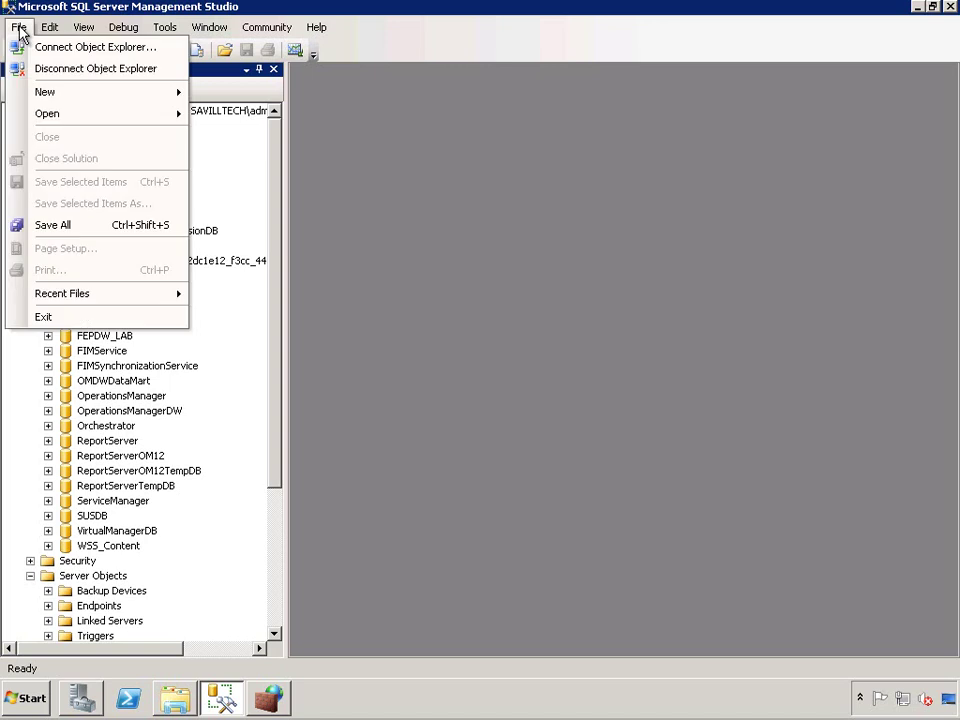
pyautogui.click(70, 47)
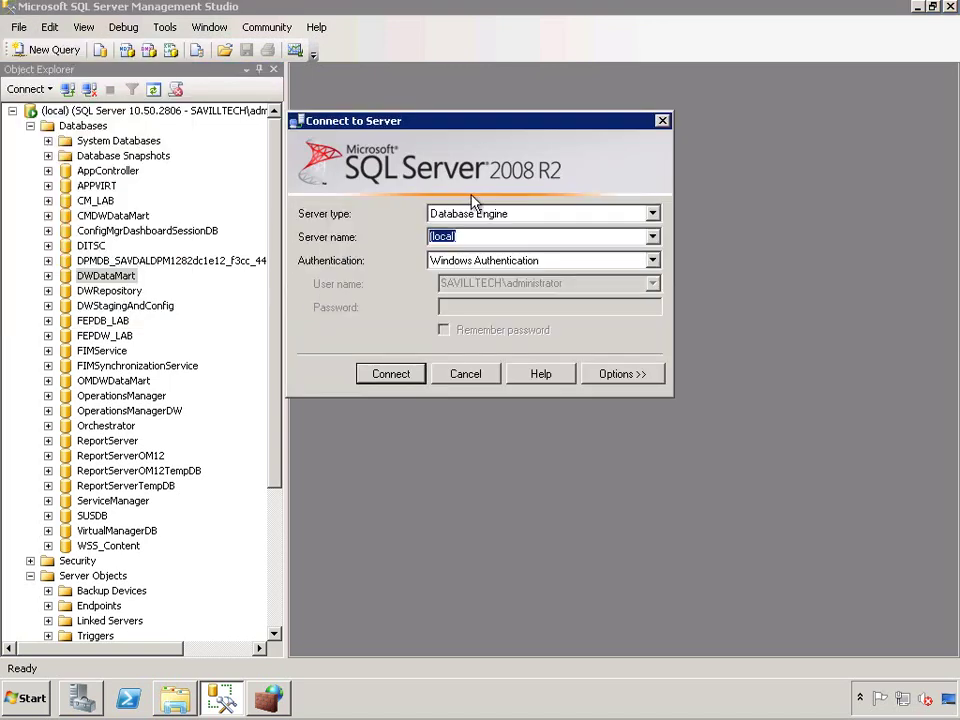
pyautogui.click(507, 216)
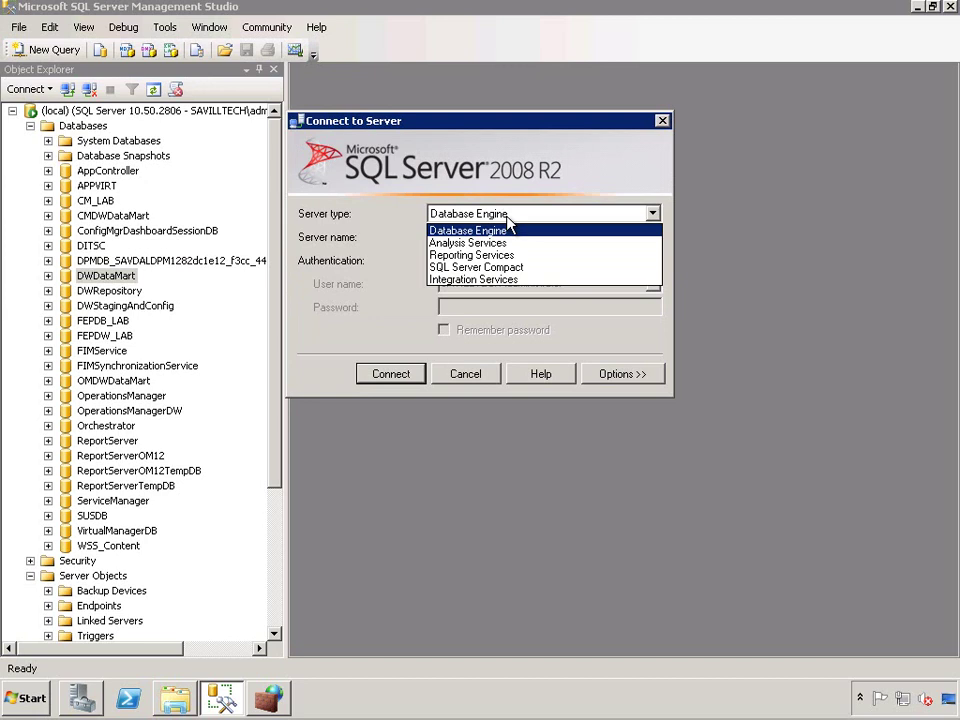
pyautogui.click(508, 228)
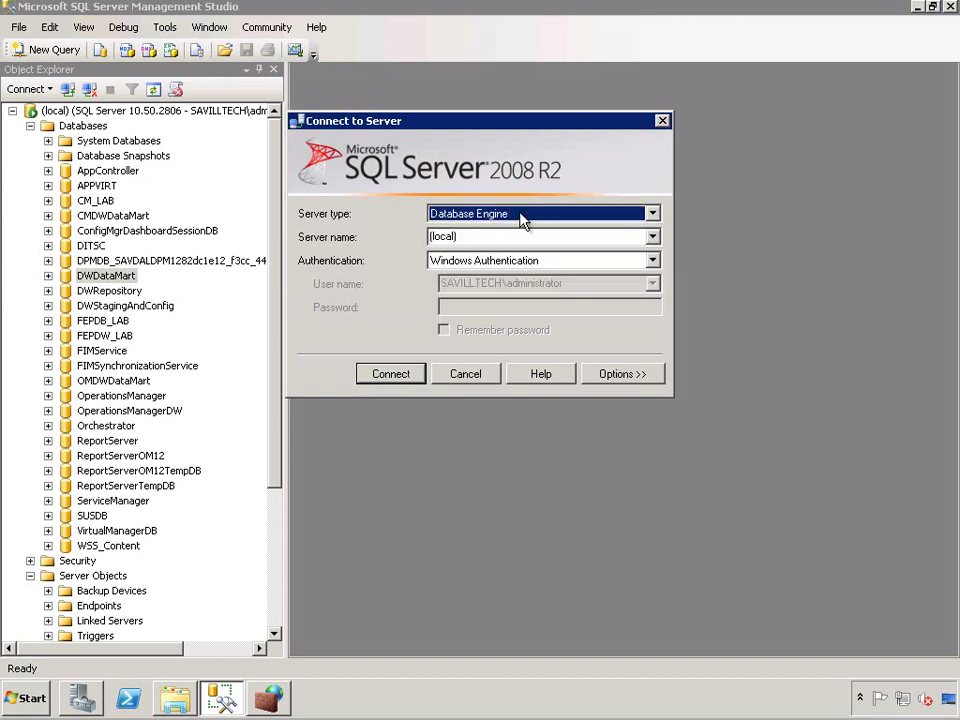
pyautogui.click(520, 216)
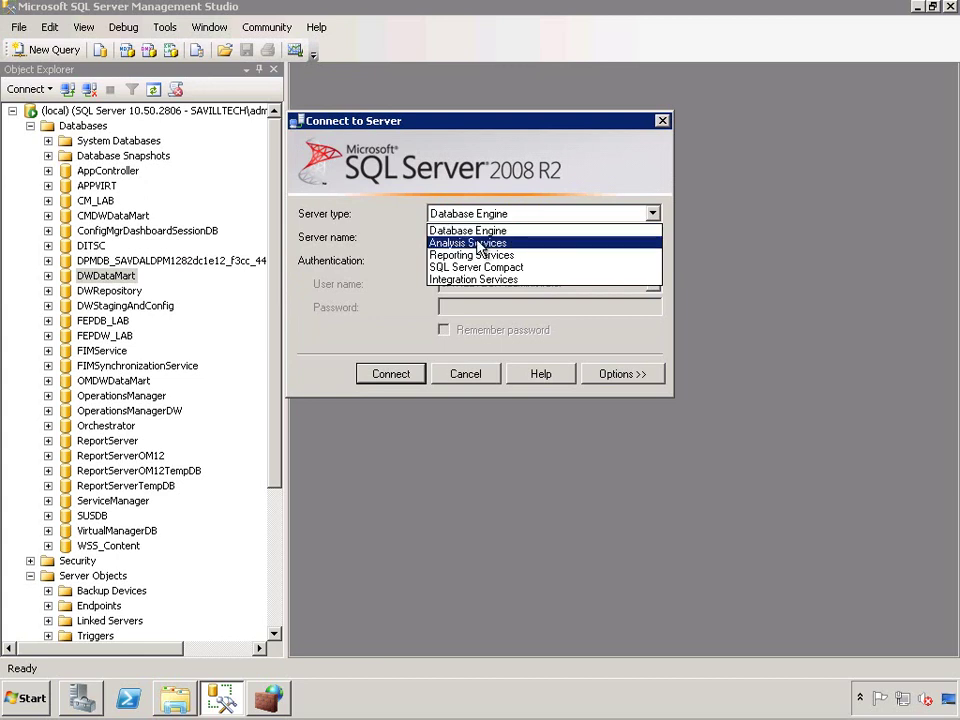
pyautogui.click(479, 244)
pyautogui.click(394, 376)
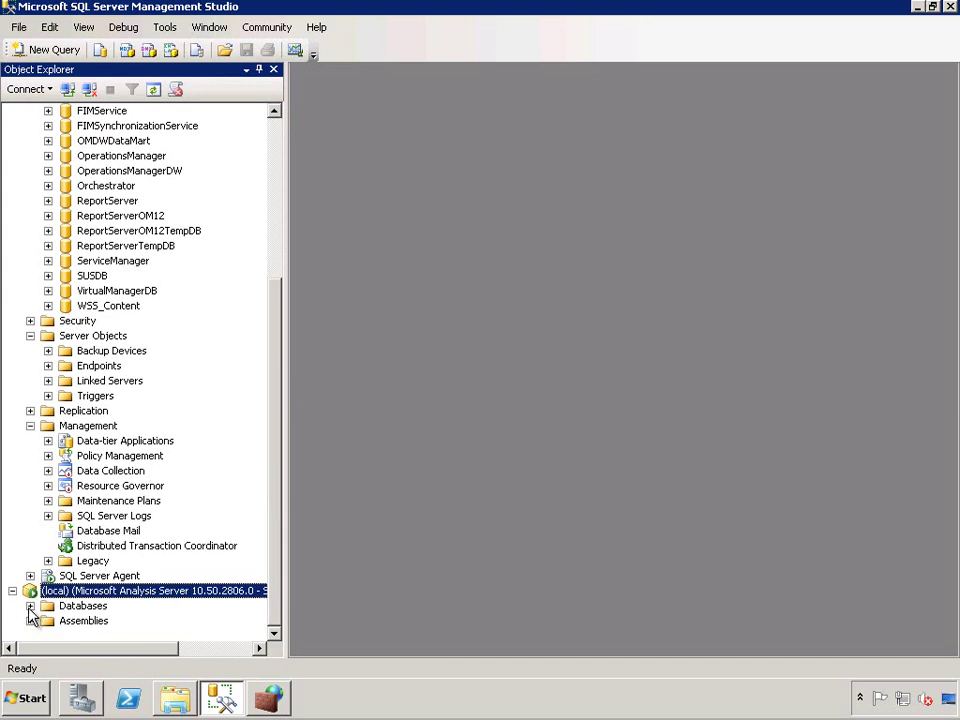
# Step: Delete the old DWASDataBase Analysis Services database
pyautogui.click(30, 606)
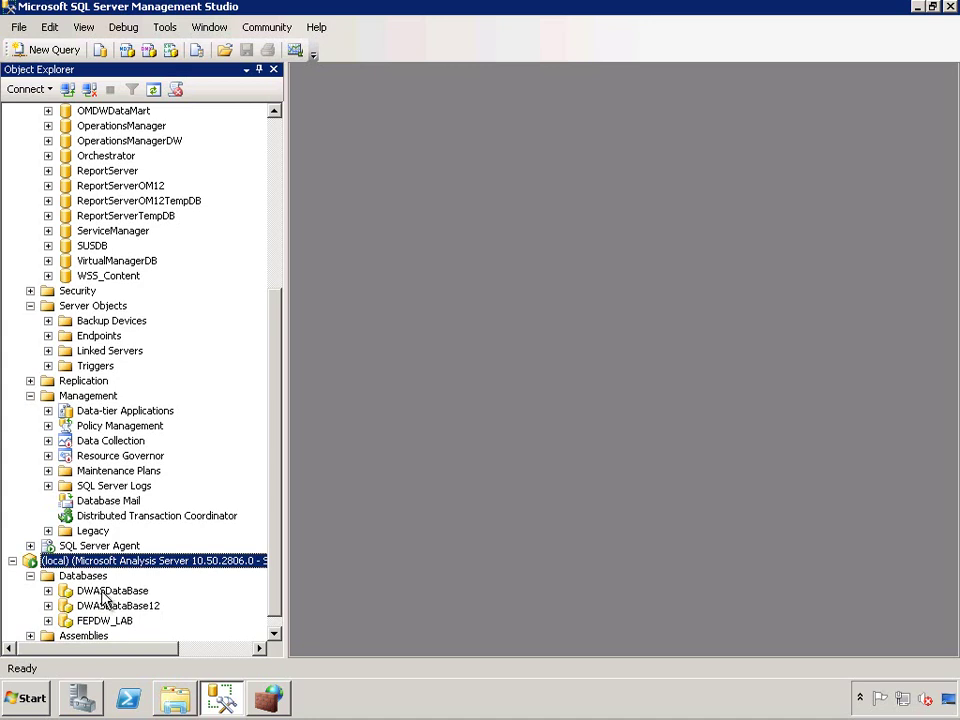
pyautogui.click(104, 592)
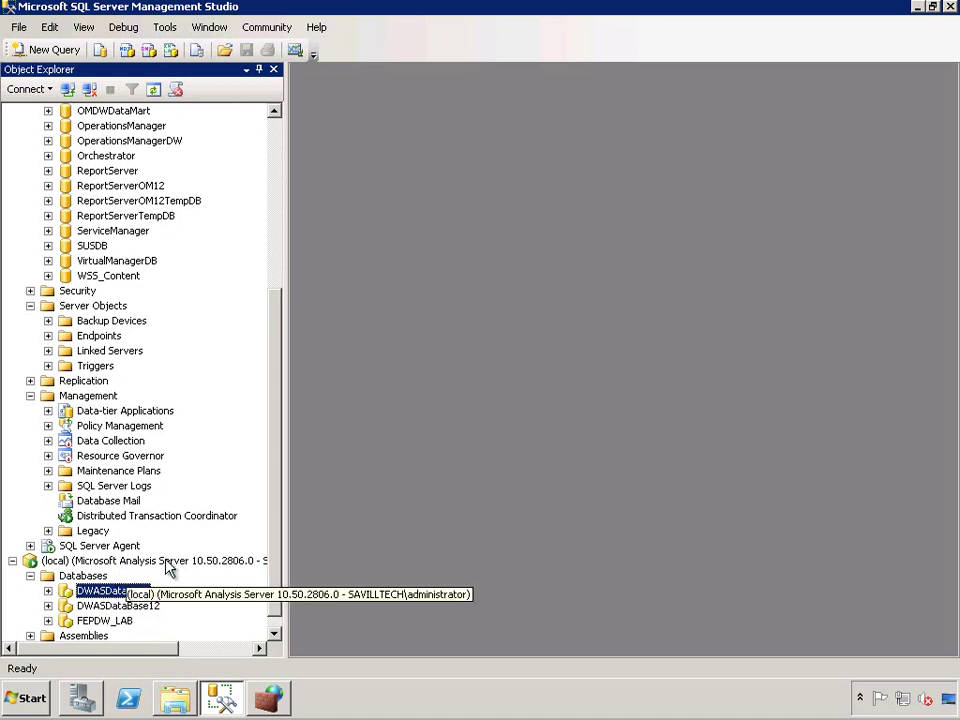
pyautogui.rightClick(95, 592)
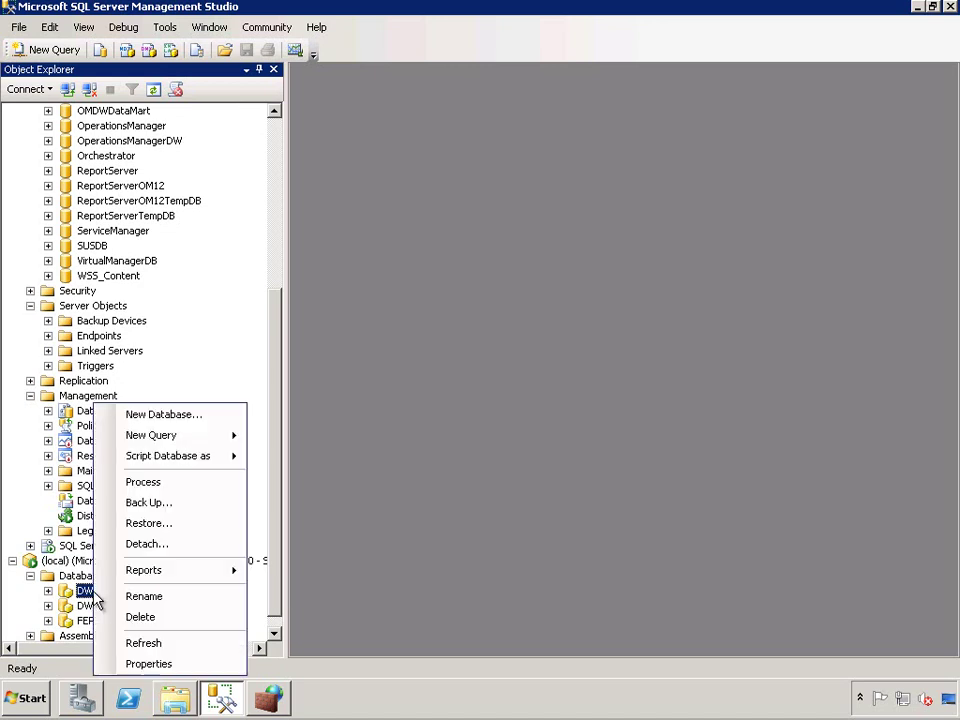
pyautogui.click(145, 618)
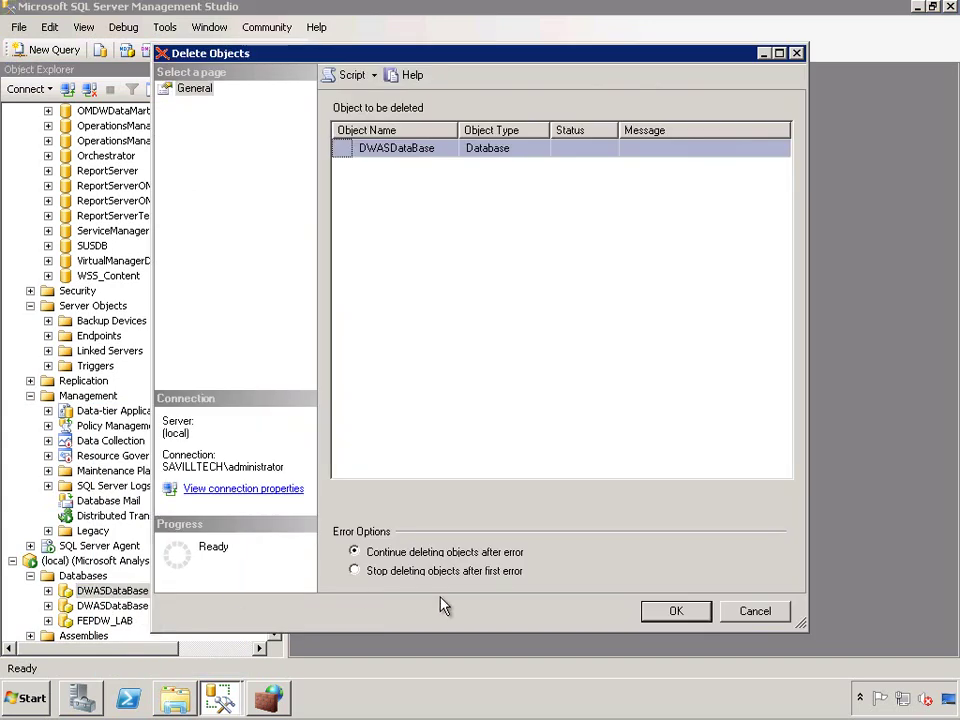
pyautogui.click(676, 612)
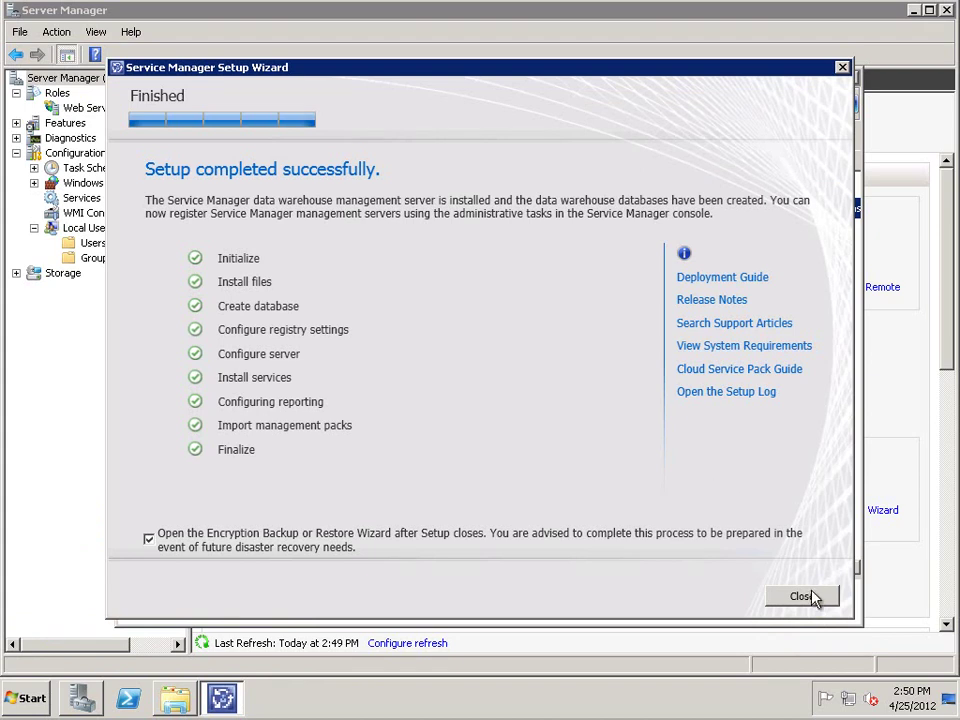
# Step: Close setup, run the key backup tool, and target \savdalbfs08\software\savdalsmdw01
pyautogui.click(811, 598)
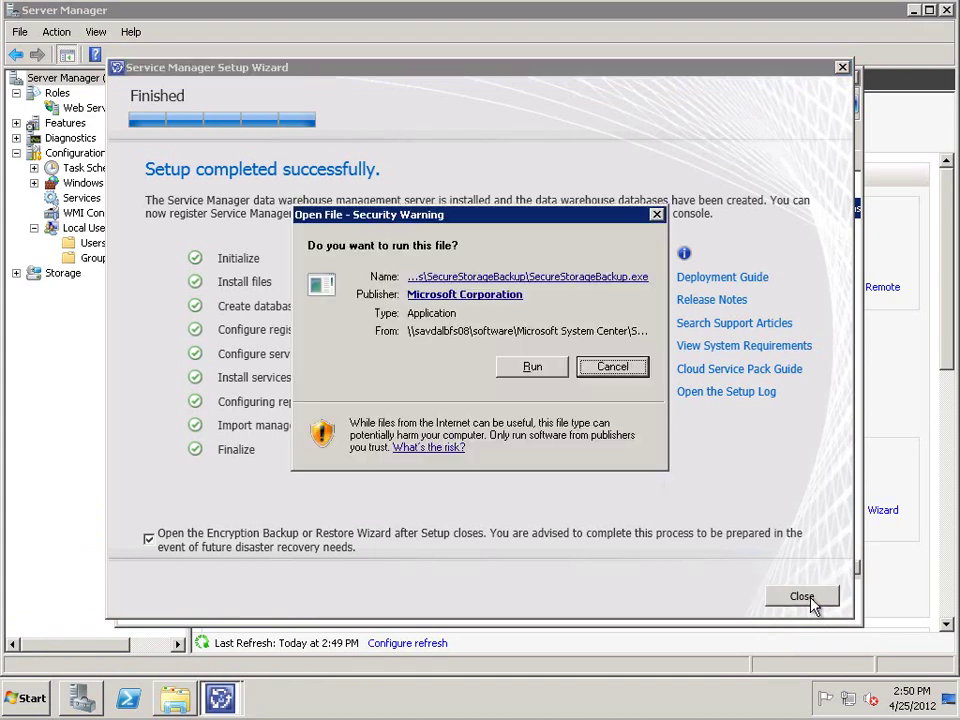
pyautogui.click(545, 372)
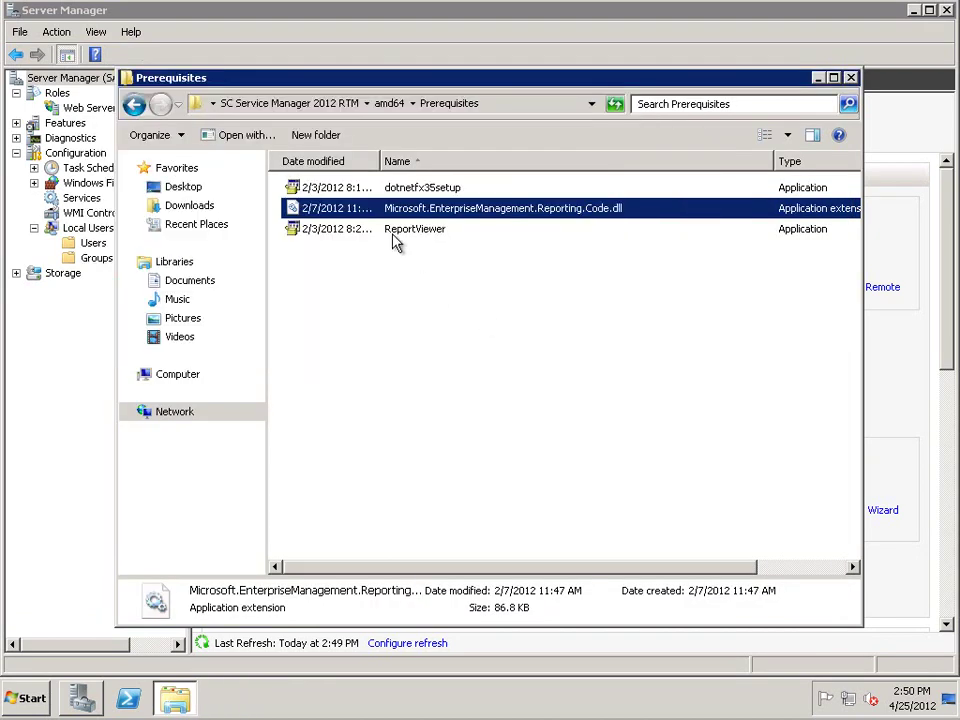
pyautogui.click(437, 529)
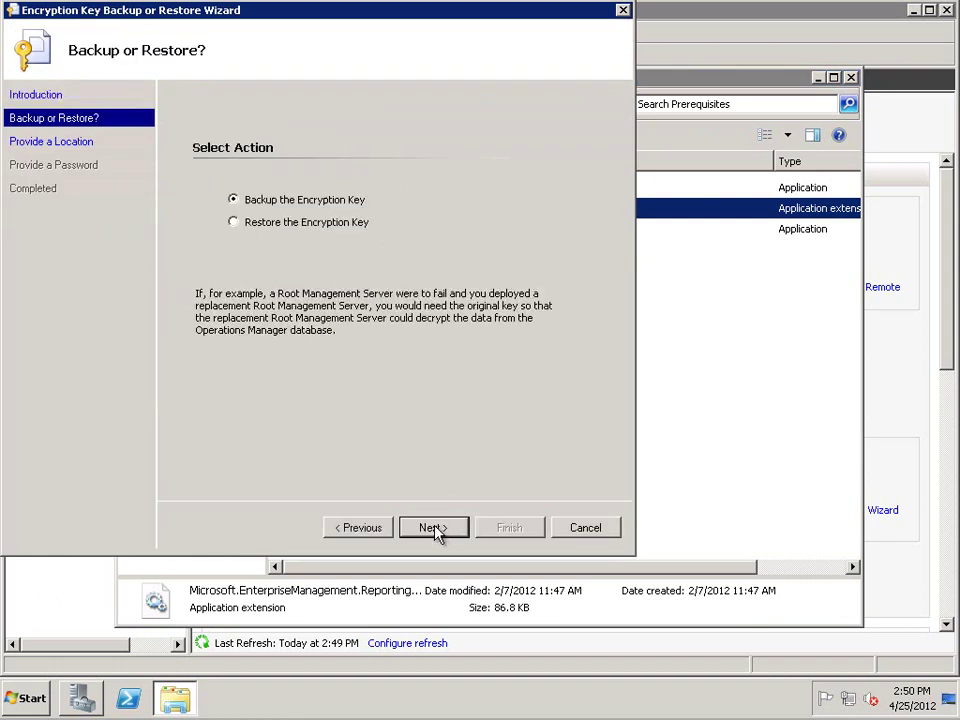
pyautogui.click(436, 530)
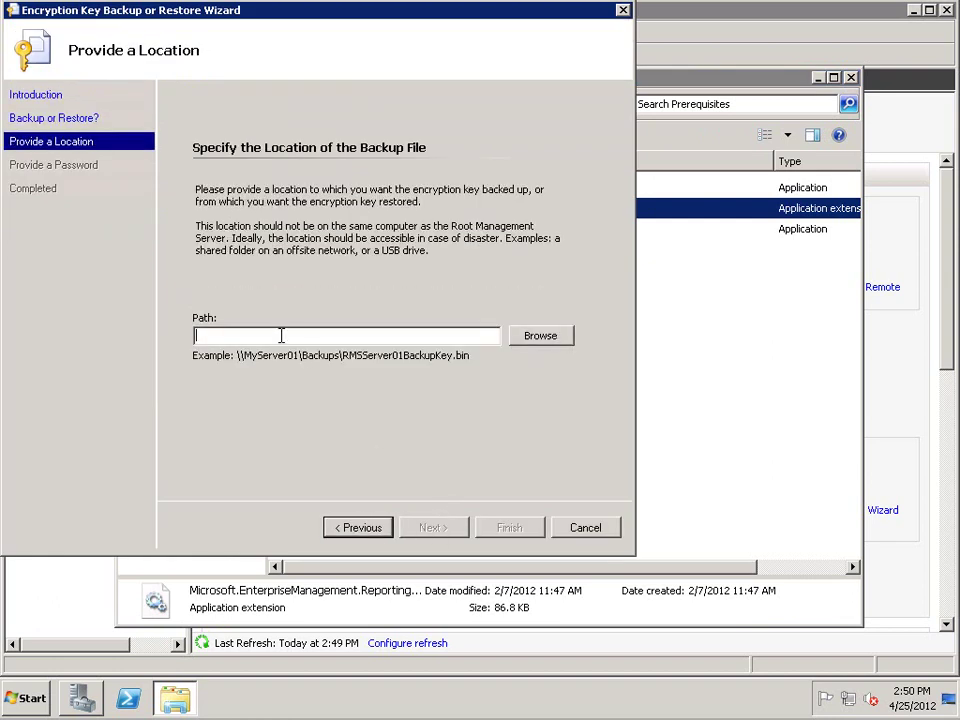
pyautogui.write('\\savdal')
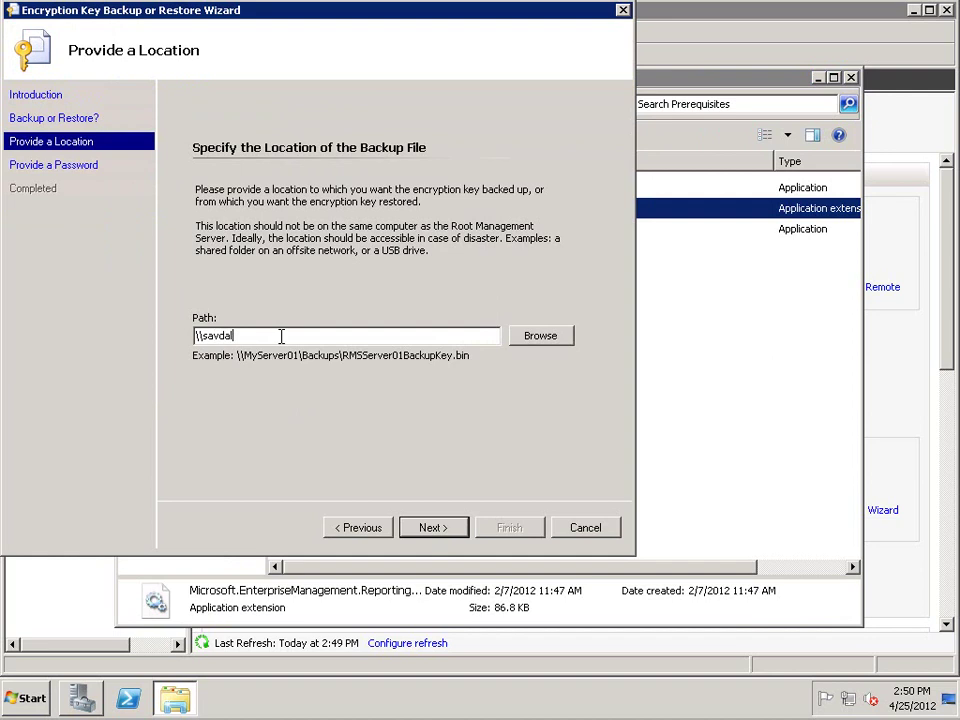
pyautogui.write('bfs08\\software\\savdal')
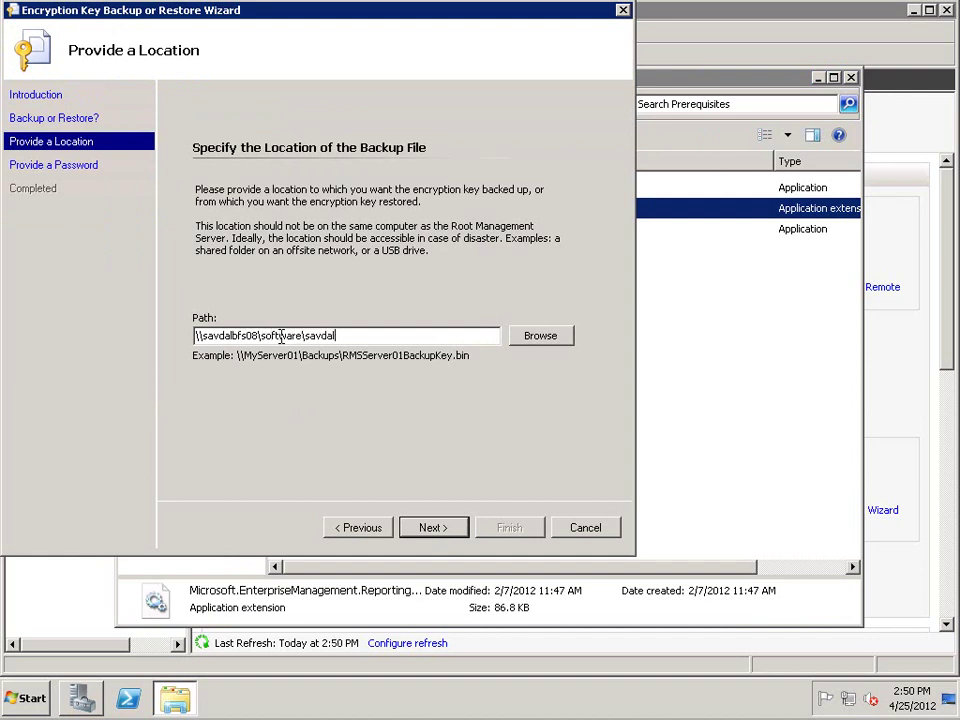
pyautogui.write('smdw01')
pyautogui.press('Return')
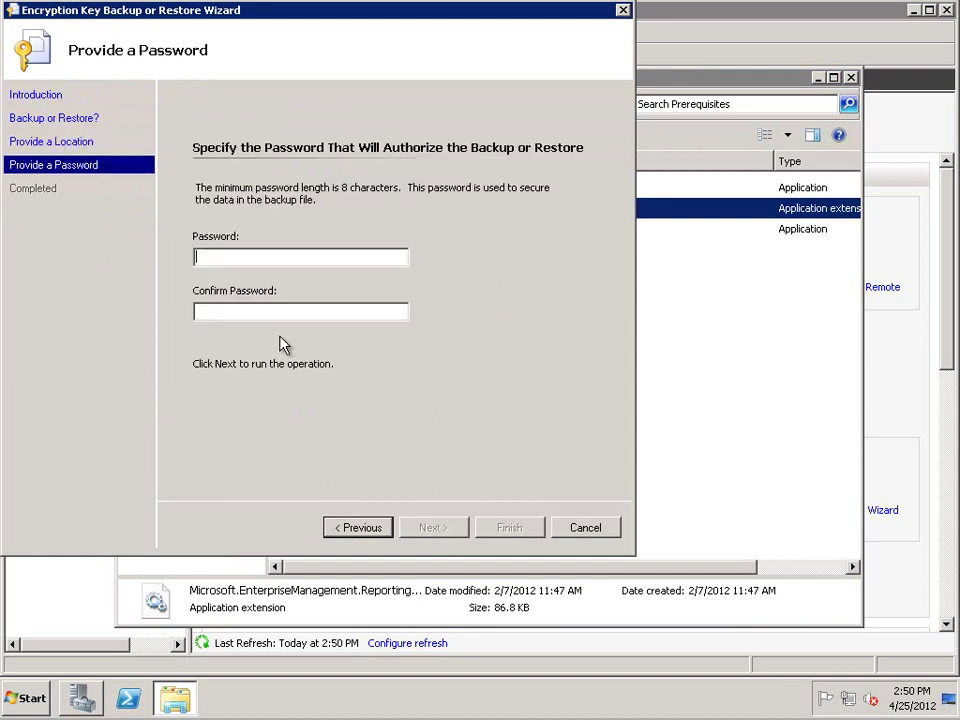
# Step: Protect the backup with a confirmed password, finish it, and close Prerequisites and Server Manager
pyautogui.press('Tab')
pyautogui.write('P@ssw')
pyautogui.press('BackSpace')
pyautogui.press('BackSpace')
pyautogui.press('BackSpace')
pyautogui.press('BackSpace')
pyautogui.press('BackSpace')
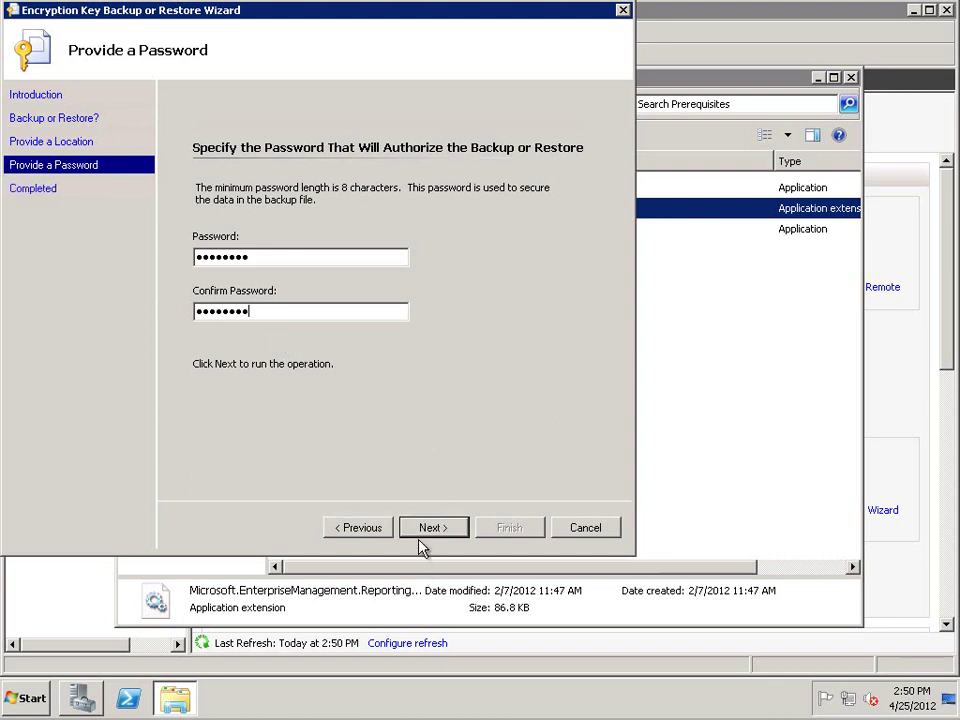
pyautogui.click(421, 527)
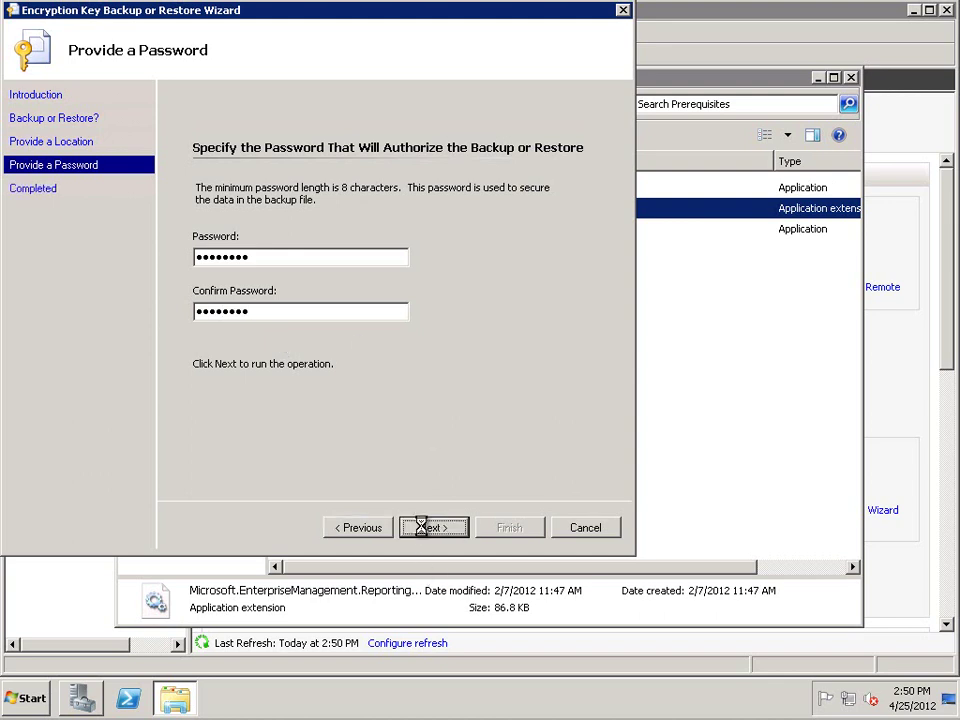
pyautogui.click(514, 532)
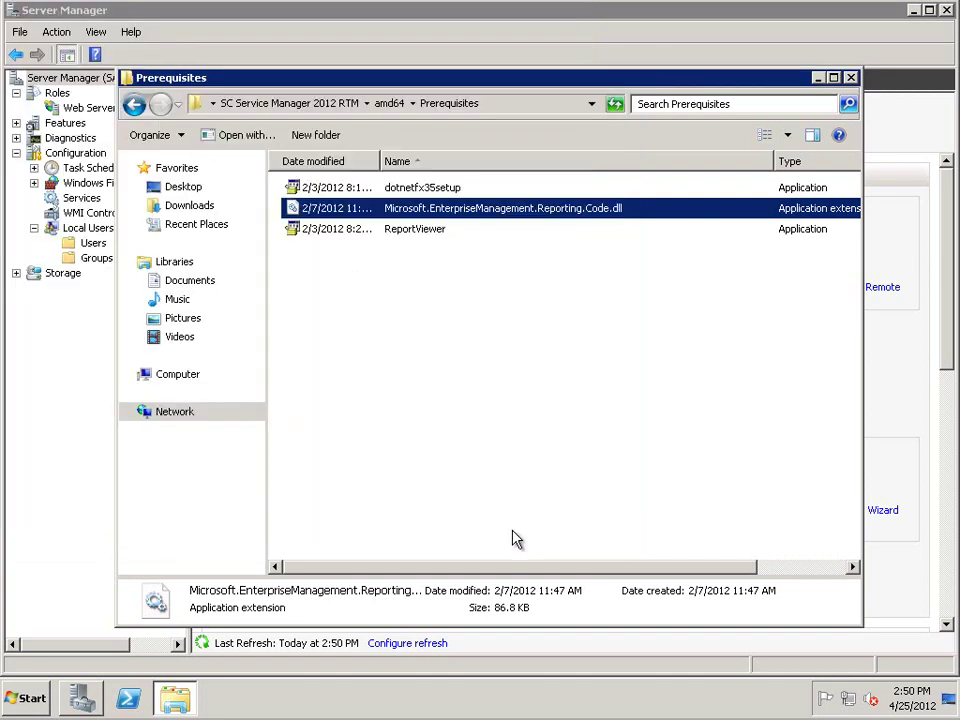
pyautogui.click(850, 77)
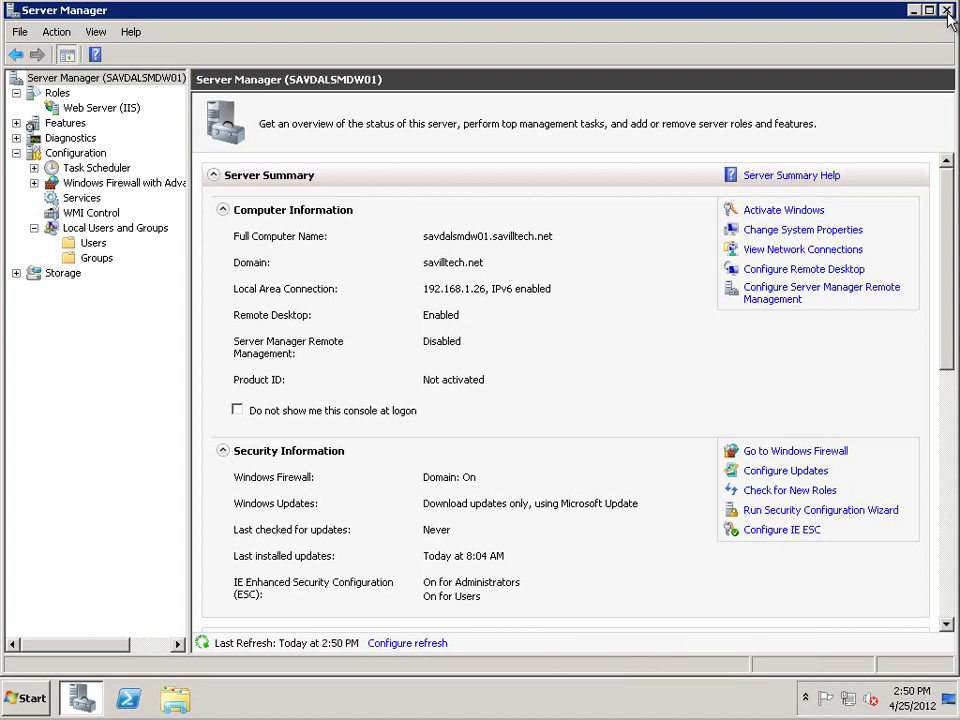
pyautogui.click(946, 11)
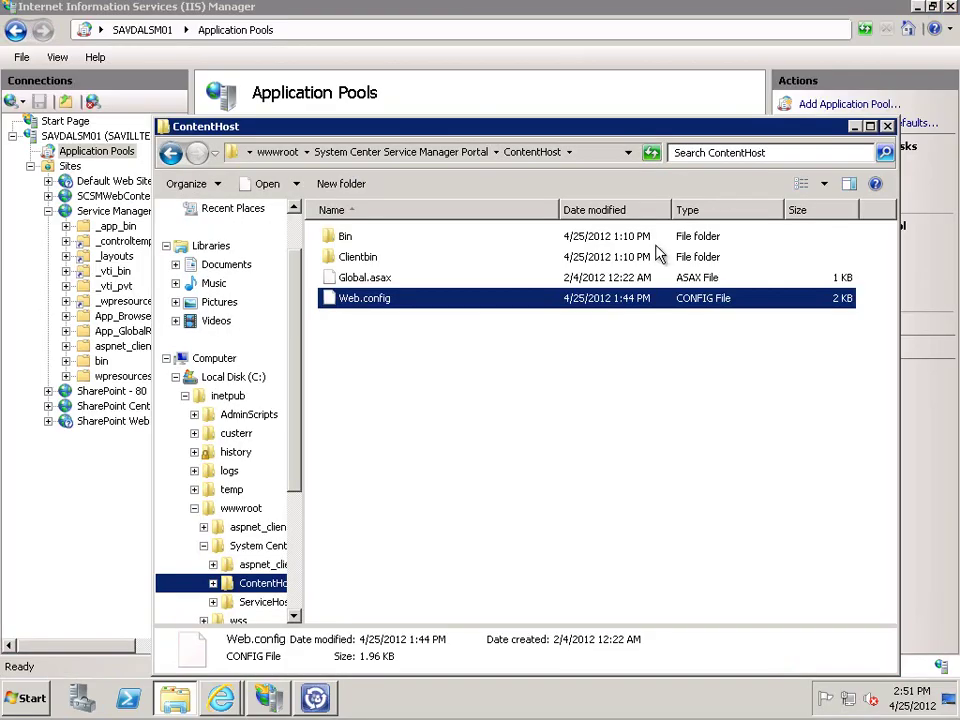
# Step: Close ContentHost, IIS Manager and Internet Explorer, then start data warehouse registration from Administration
pyautogui.click(886, 127)
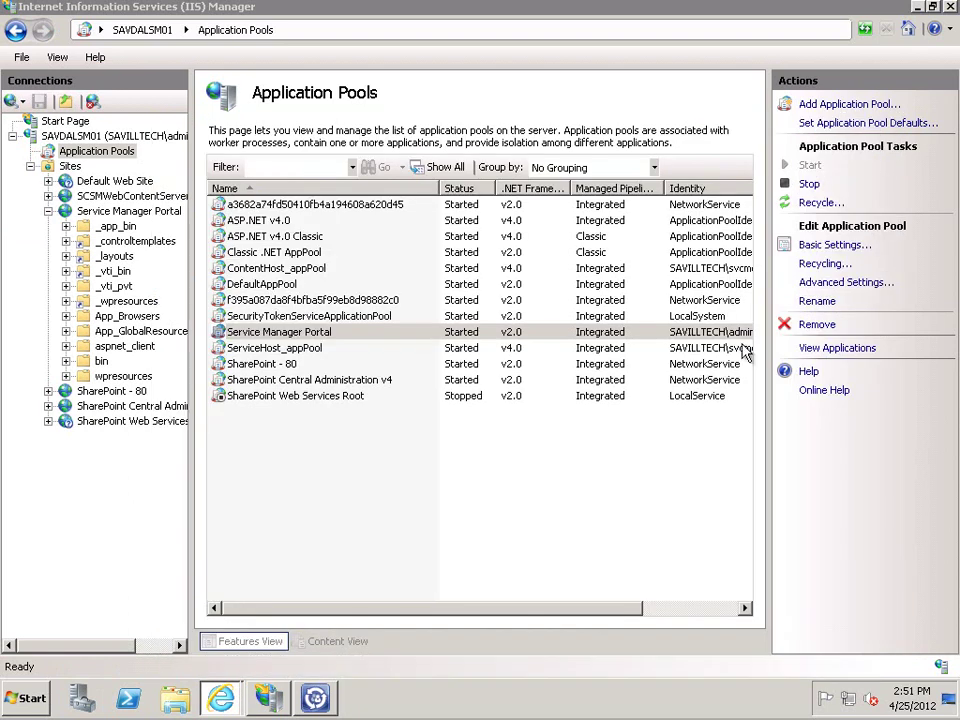
pyautogui.click(951, 6)
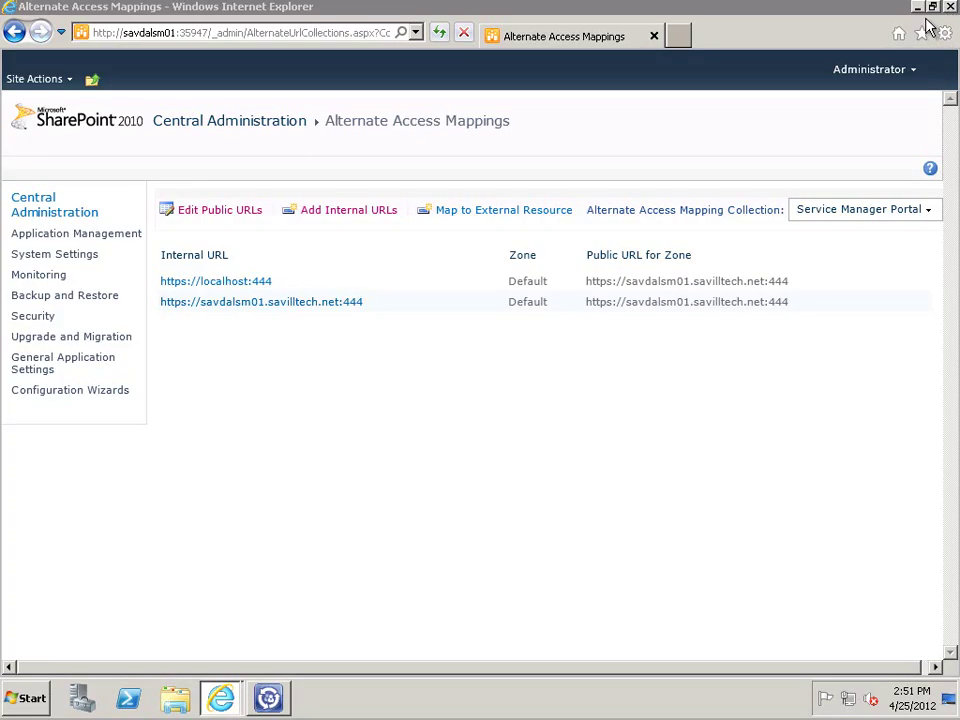
pyautogui.click(950, 7)
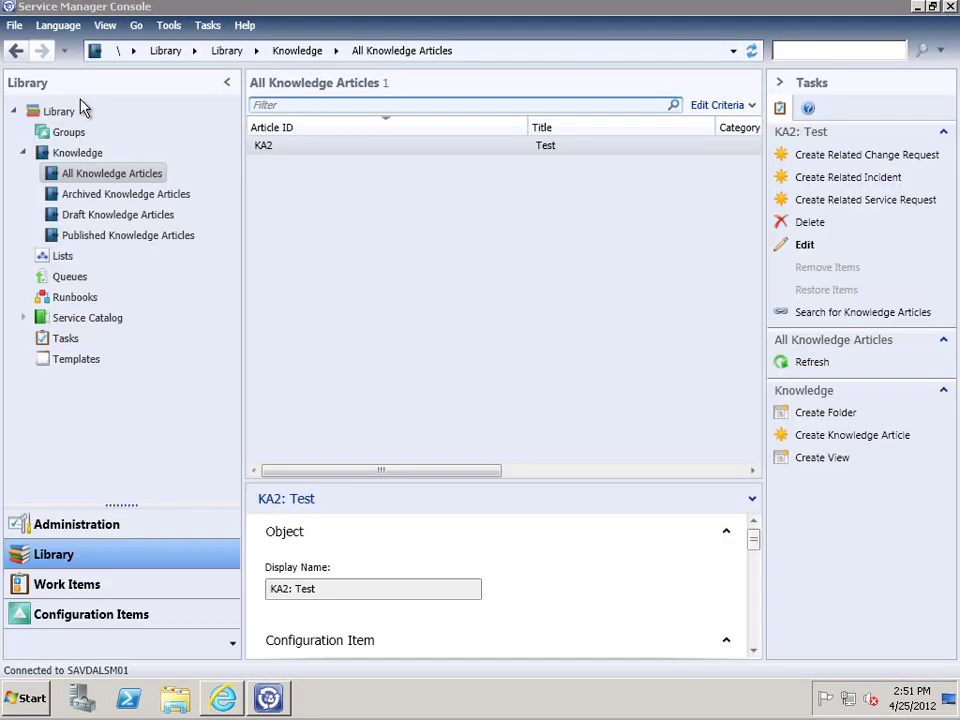
pyautogui.click(69, 522)
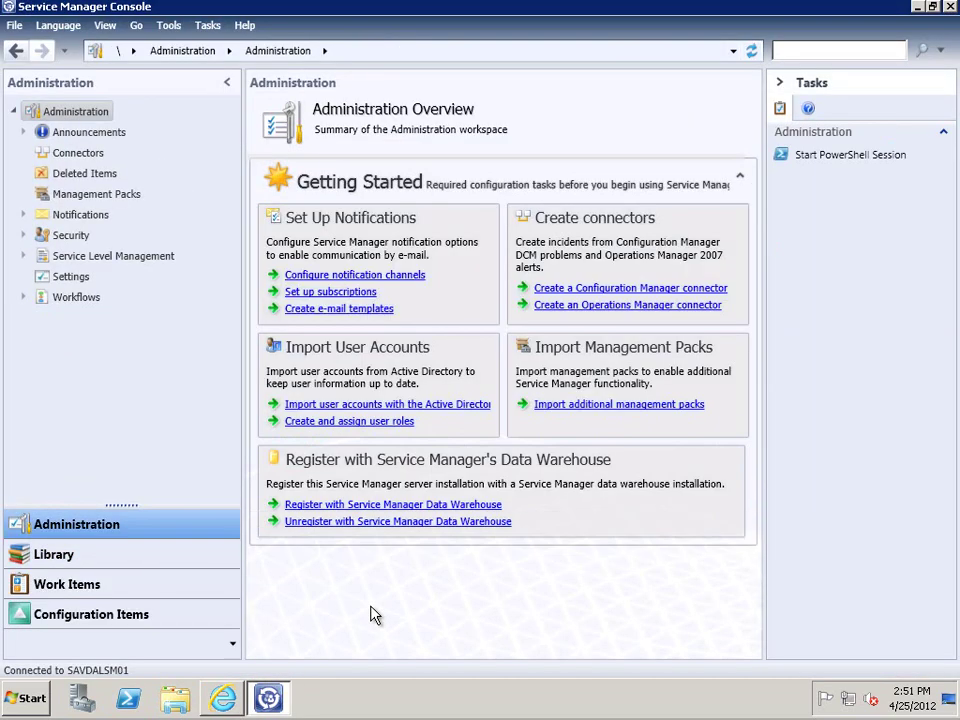
pyautogui.click(334, 506)
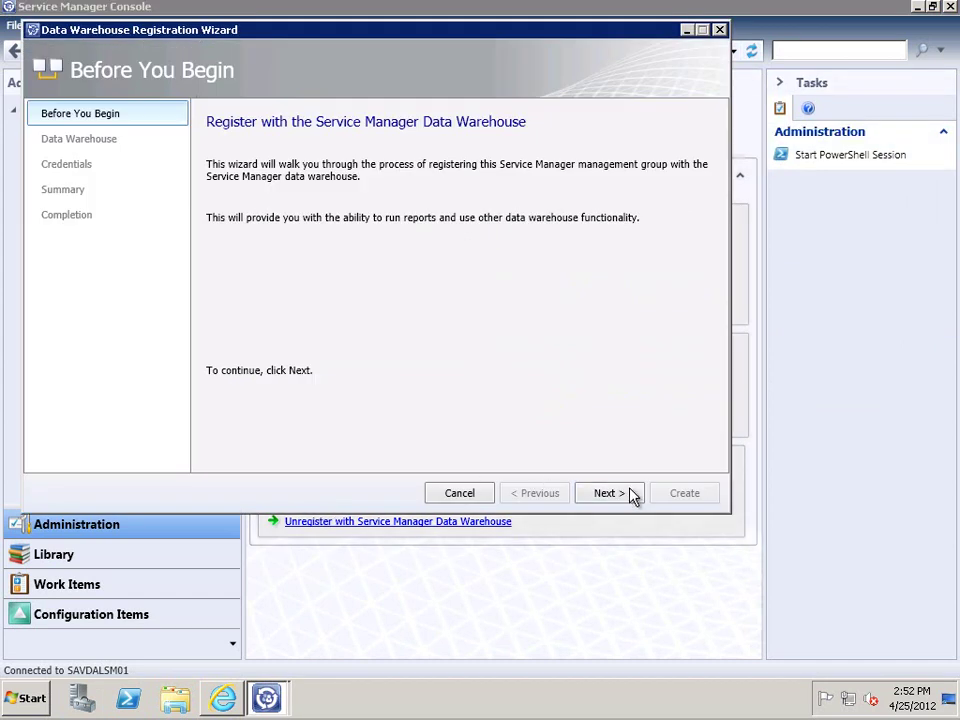
# Step: Enter savdalsmdw01.savilltech.net as the data warehouse server, test the connection, and continue
pyautogui.click(606, 493)
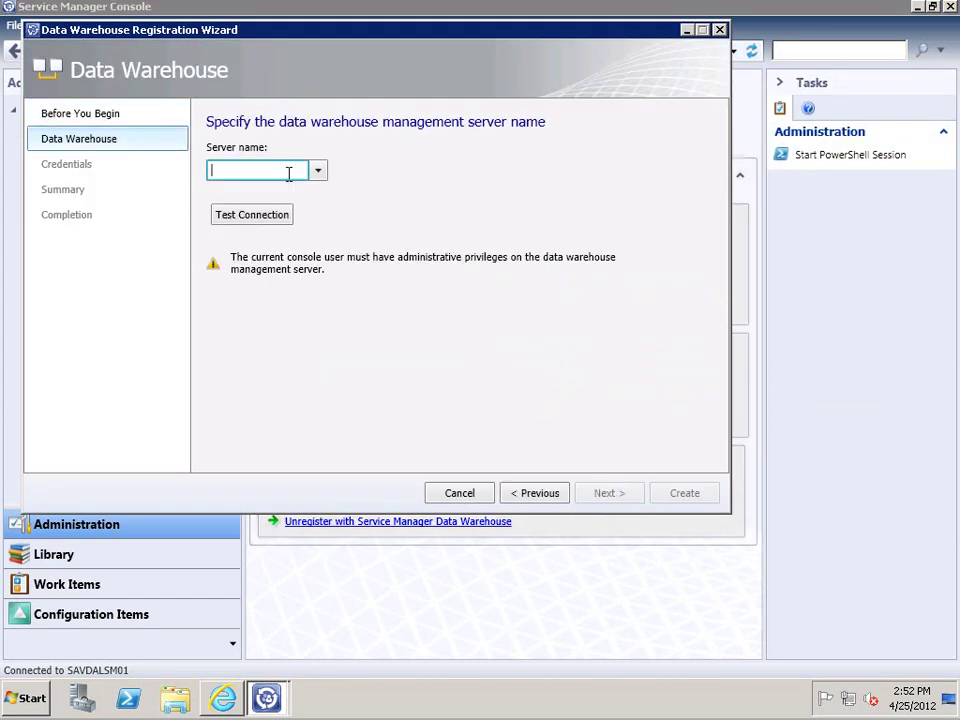
pyautogui.write('savdalsmdw01')
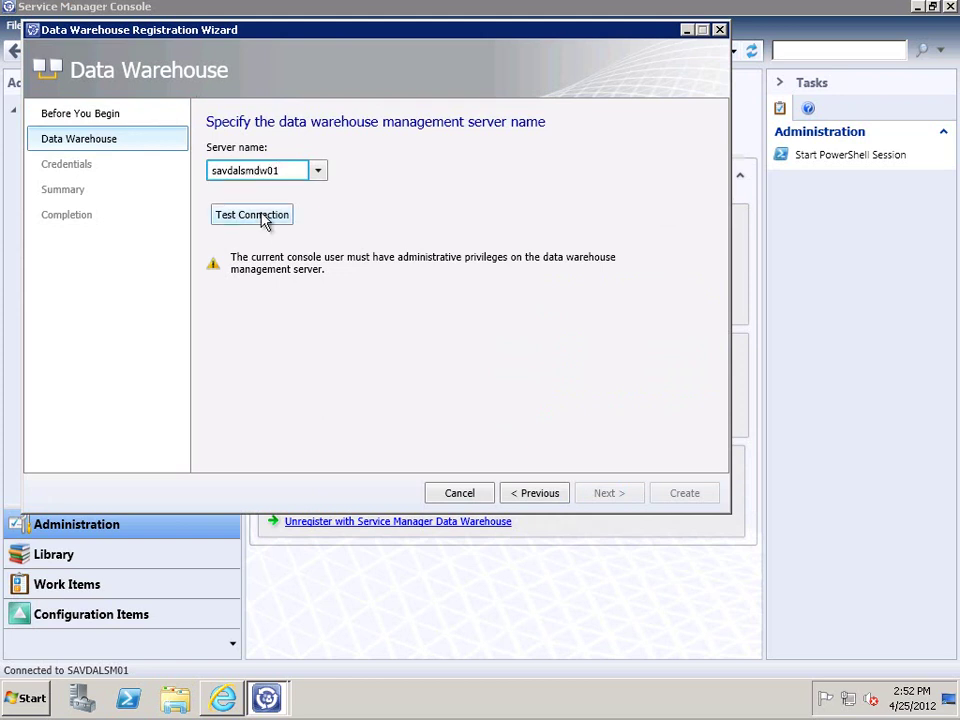
pyautogui.write('.savilltech.net')
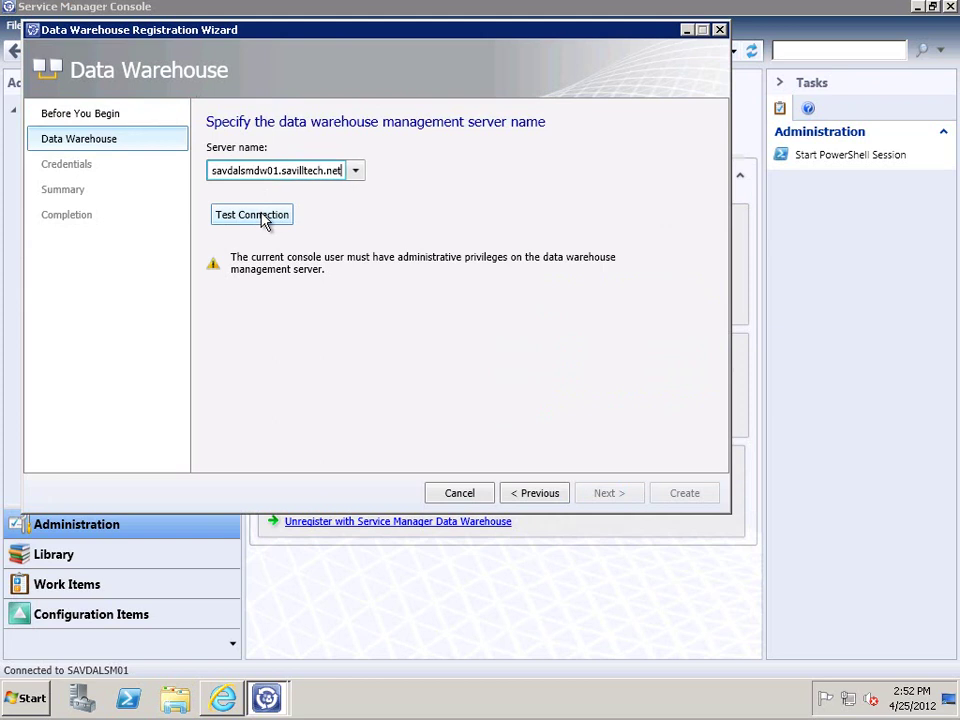
pyautogui.click(263, 217)
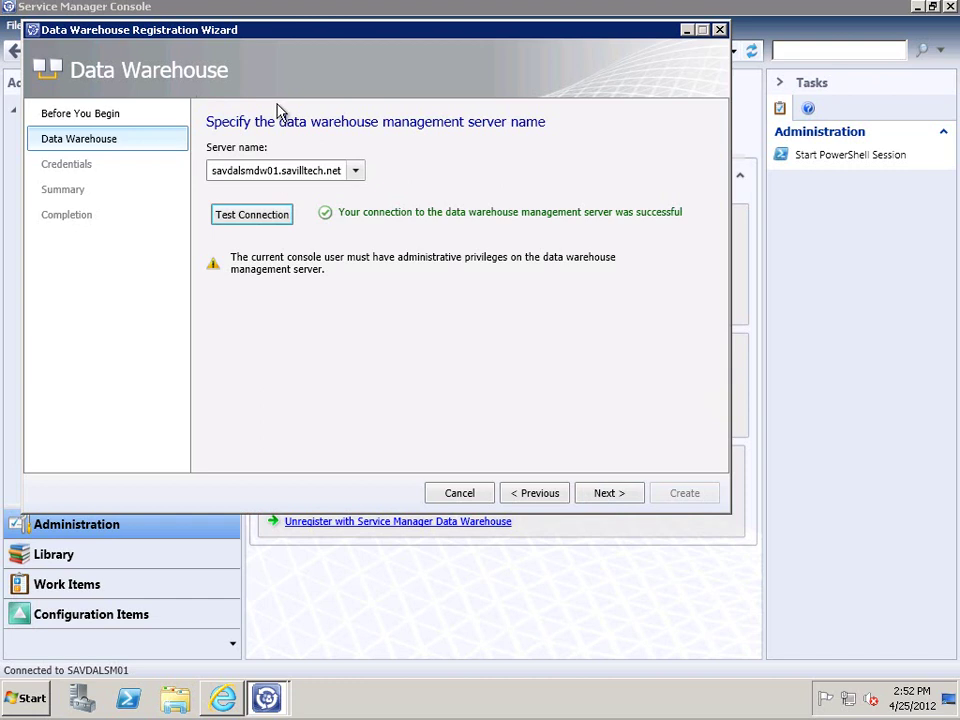
pyautogui.moveTo(285, 30); pyautogui.dragTo(374, 118)
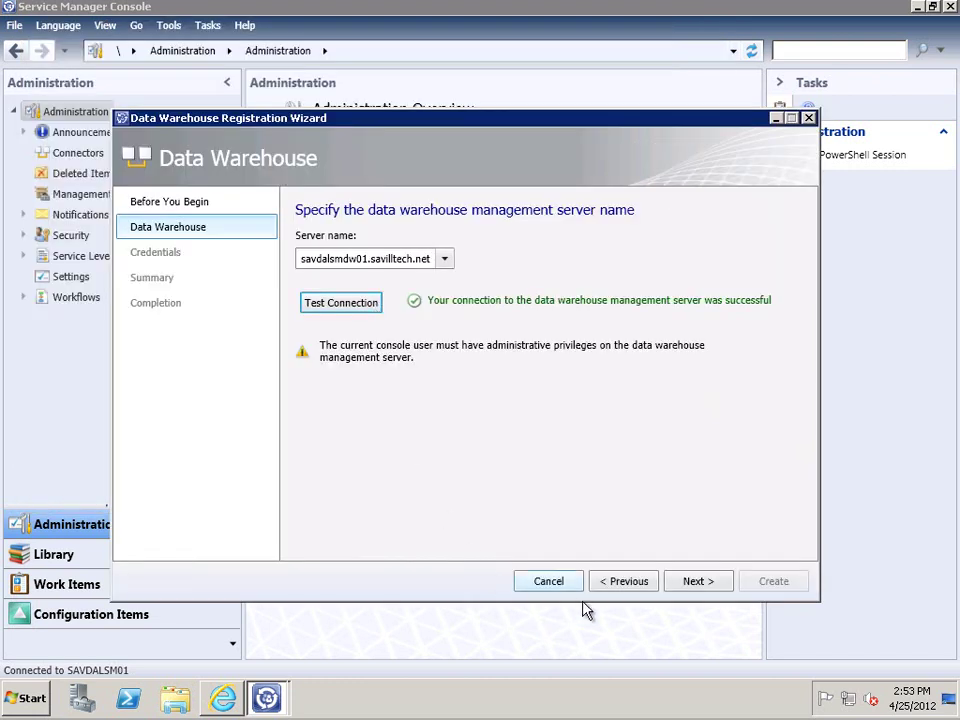
pyautogui.click(697, 581)
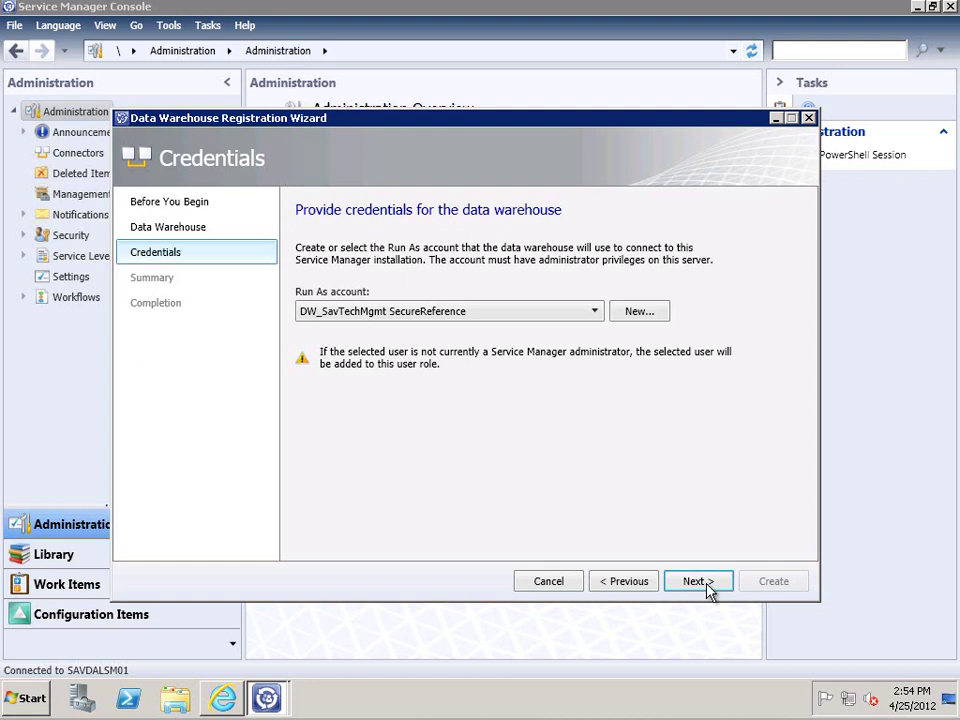
# Step: Supply the Run As account password and create the data warehouse registration
pyautogui.click(705, 586)
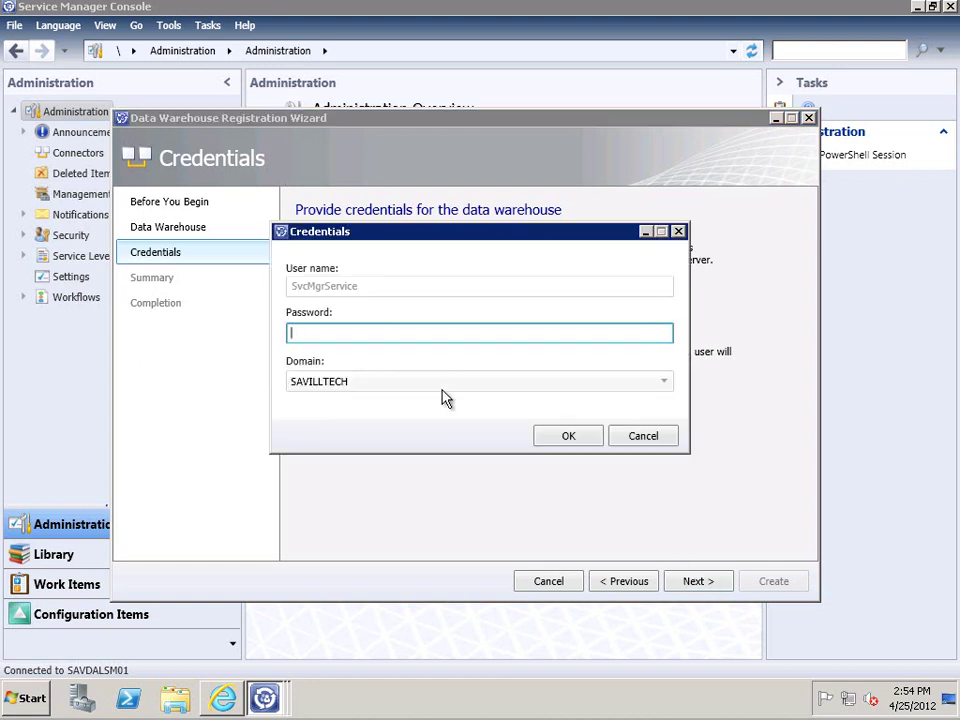
pyautogui.write('*******')
pyautogui.click(568, 437)
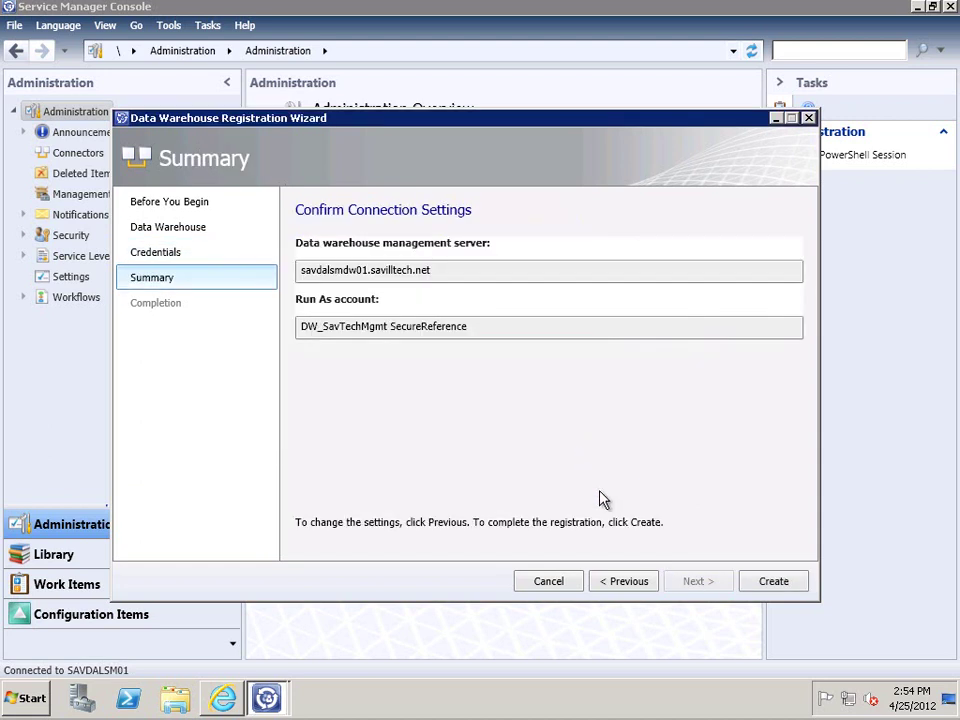
pyautogui.click(772, 582)
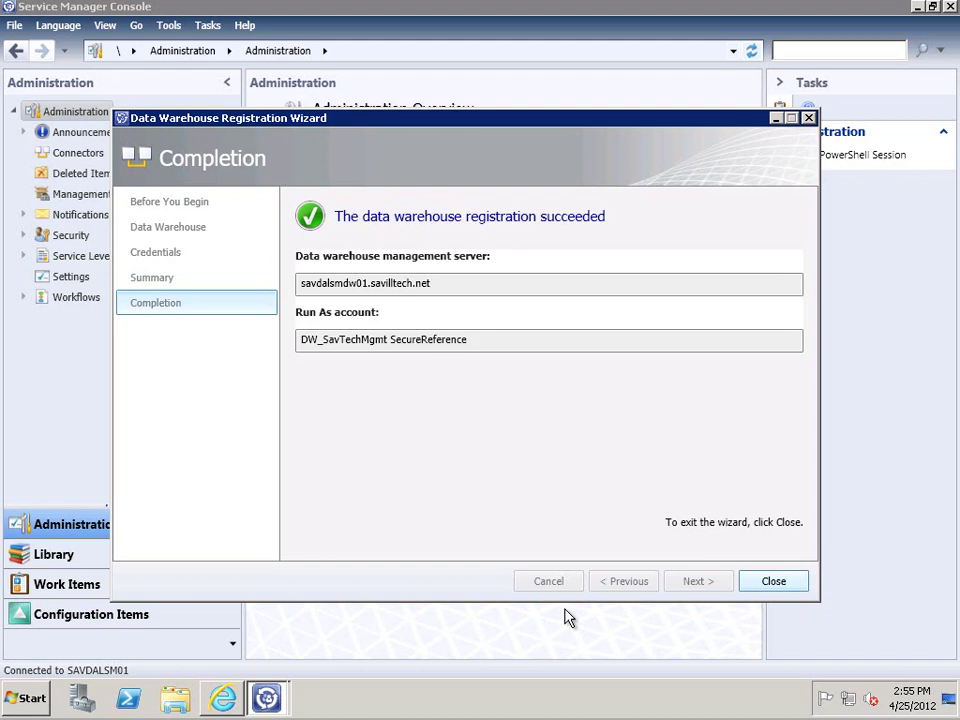
# Step: Dismiss the report deployment notice and close the Data Warehouse Registration Wizard
pyautogui.click(763, 580)
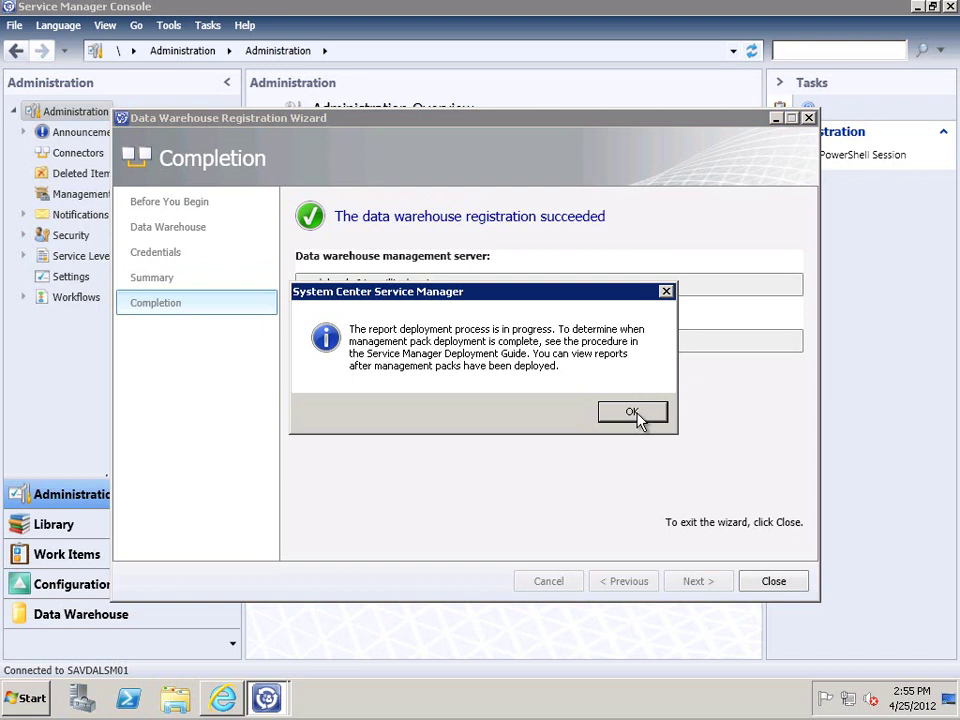
pyautogui.click(632, 413)
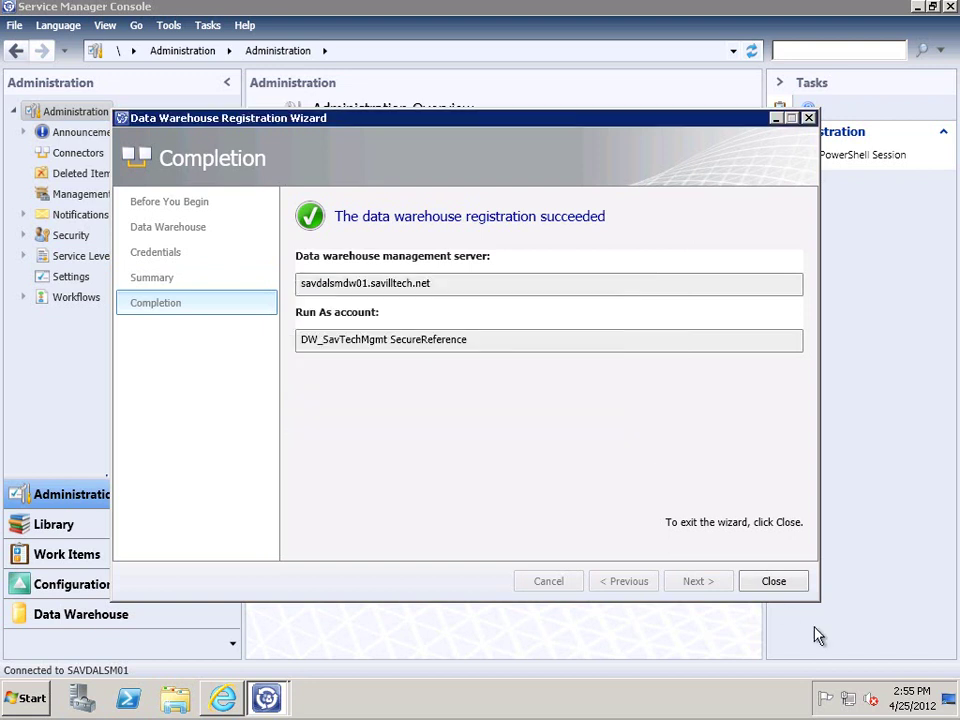
pyautogui.click(773, 582)
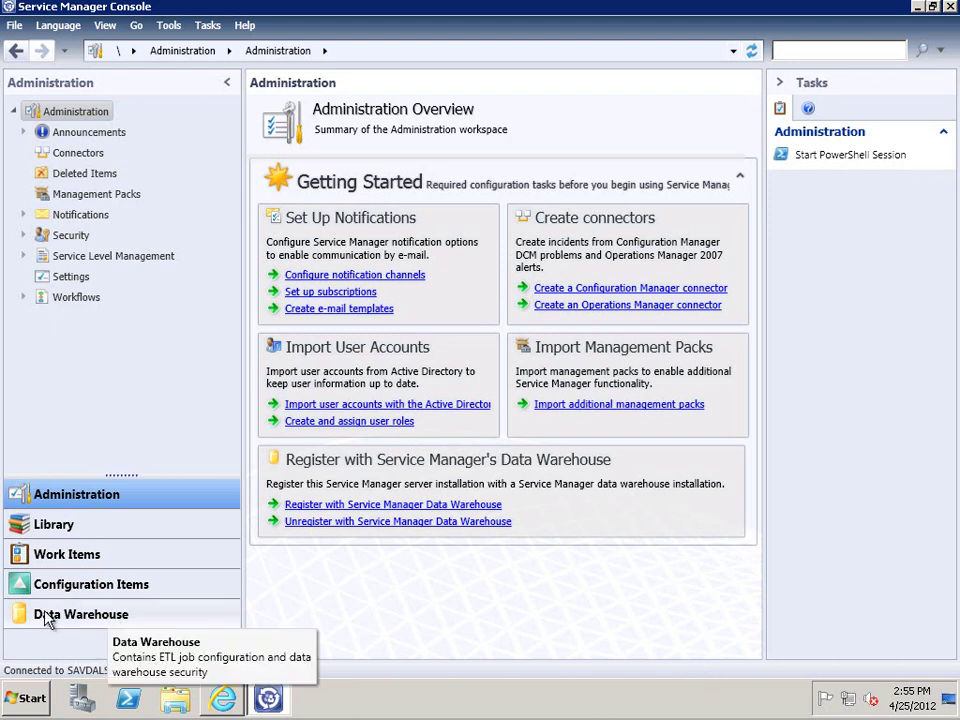
pyautogui.click(120, 614)
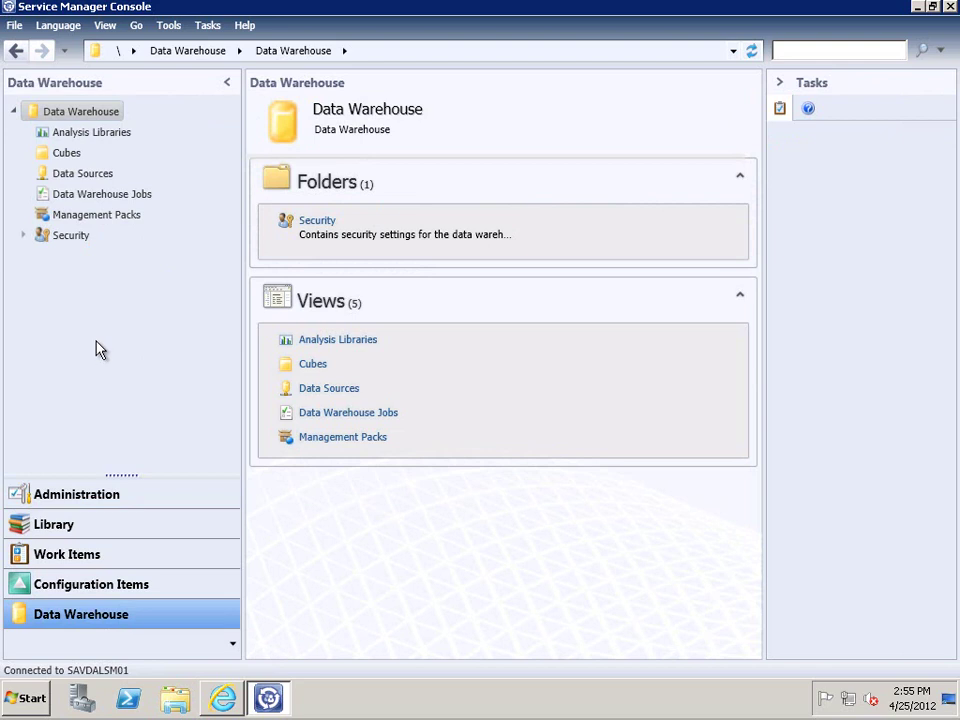
pyautogui.click(66, 196)
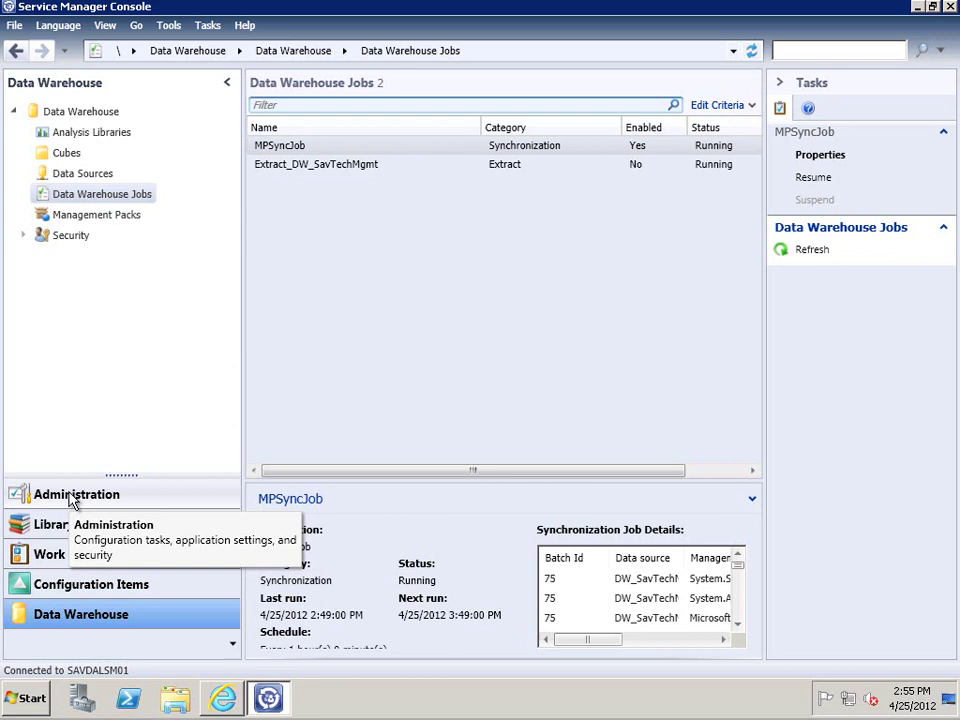
pyautogui.click(72, 500)
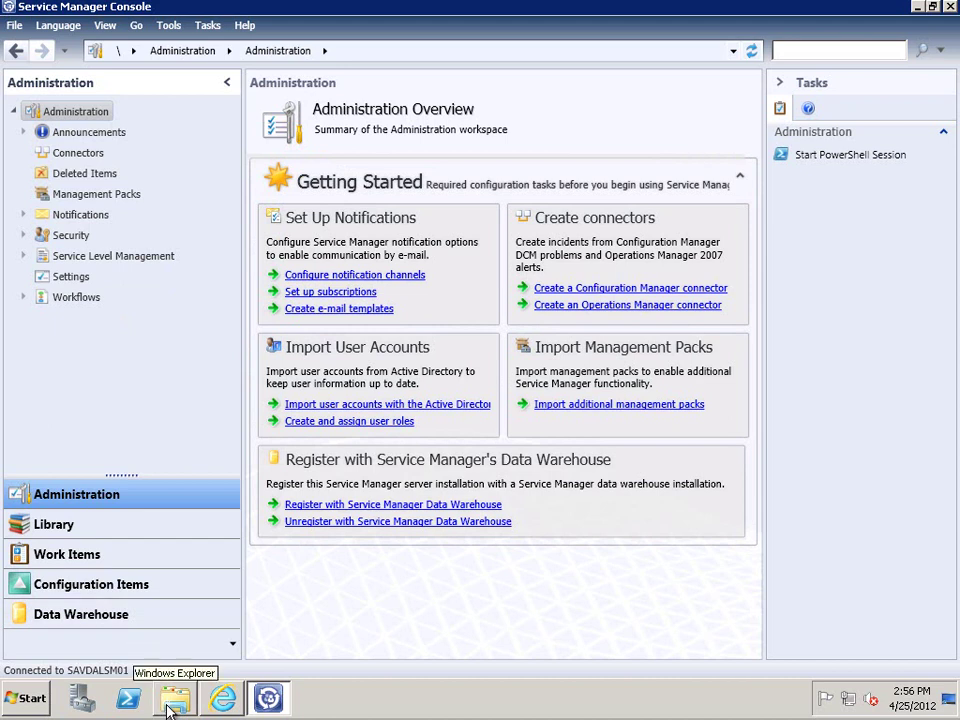
# Step: Copy the cloudfake, cloudrequest, realcloud and warning images from S:\Images
pyautogui.click(170, 705)
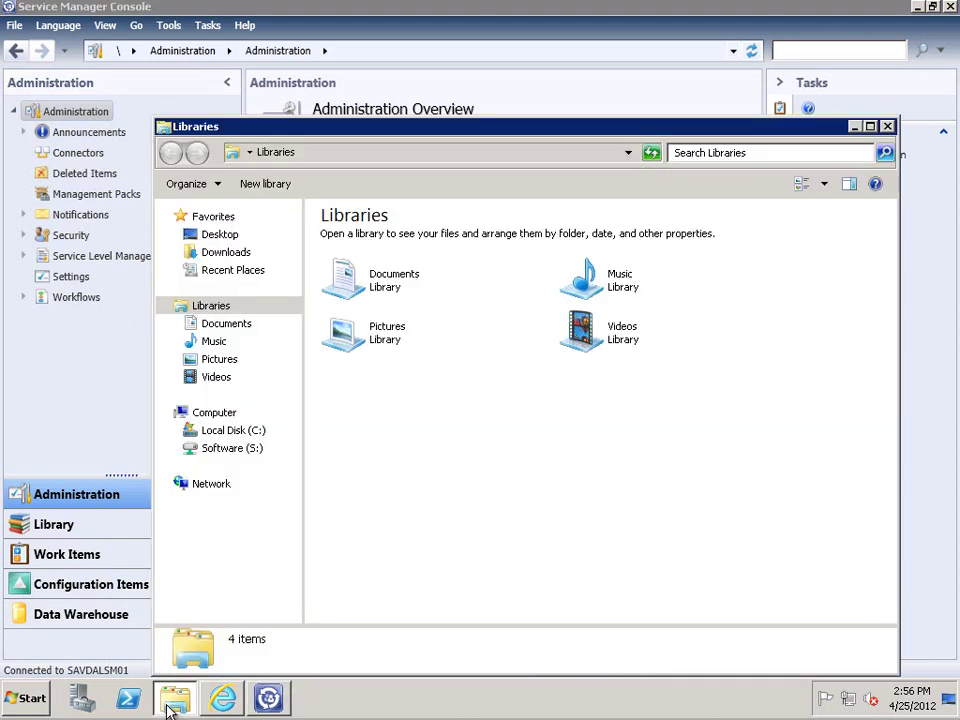
pyautogui.click(230, 448)
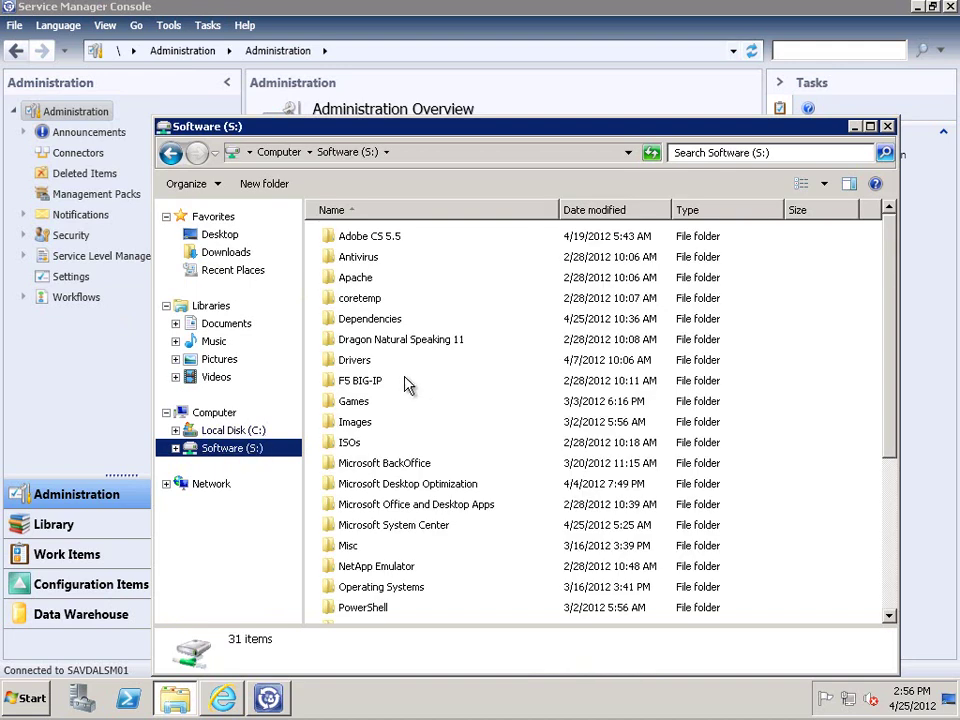
pyautogui.doubleClick(363, 424)
pyautogui.click(368, 452)
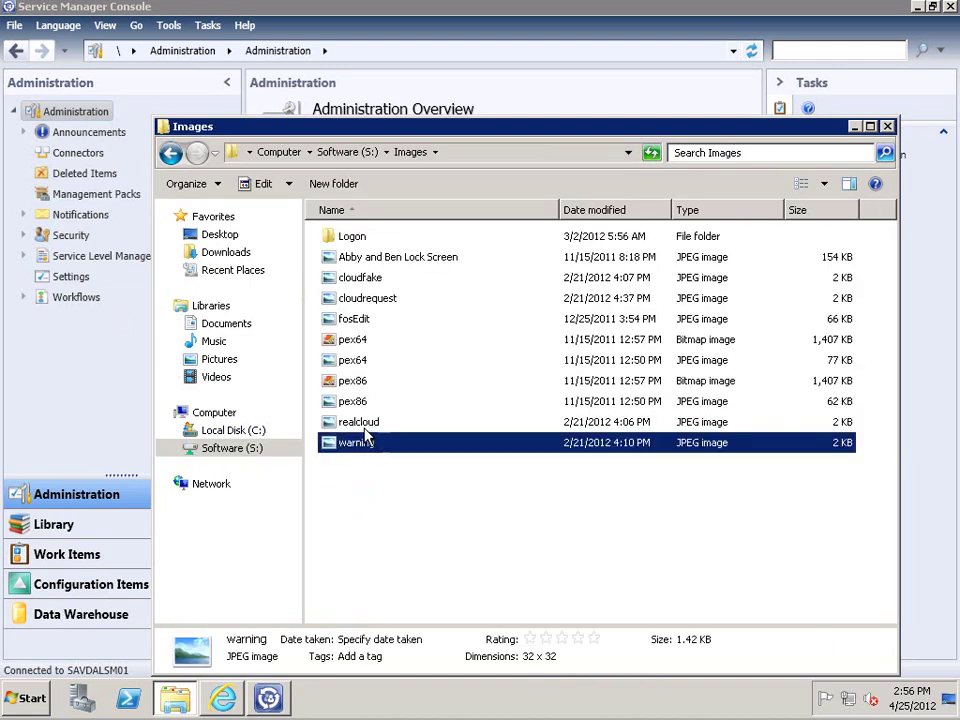
pyautogui.keyDown('ctrl'); pyautogui.click(364, 427); pyautogui.keyUp('ctrl')
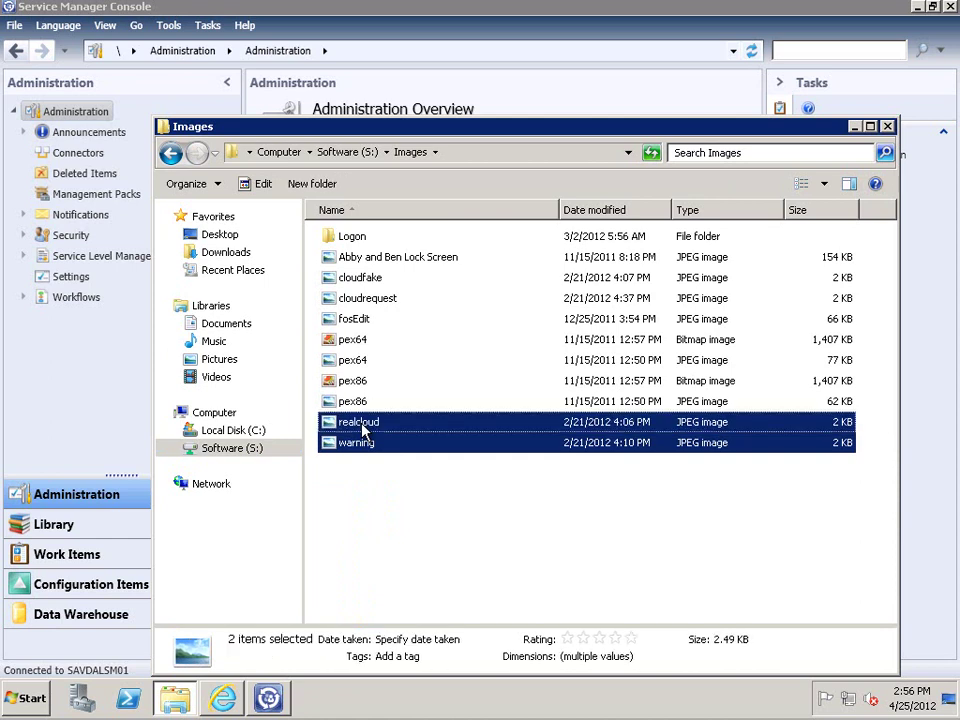
pyautogui.keyDown('ctrl'); pyautogui.click(380, 287); pyautogui.keyUp('ctrl')
pyautogui.keyDown('ctrl'); pyautogui.click(394, 303); pyautogui.keyUp('ctrl')
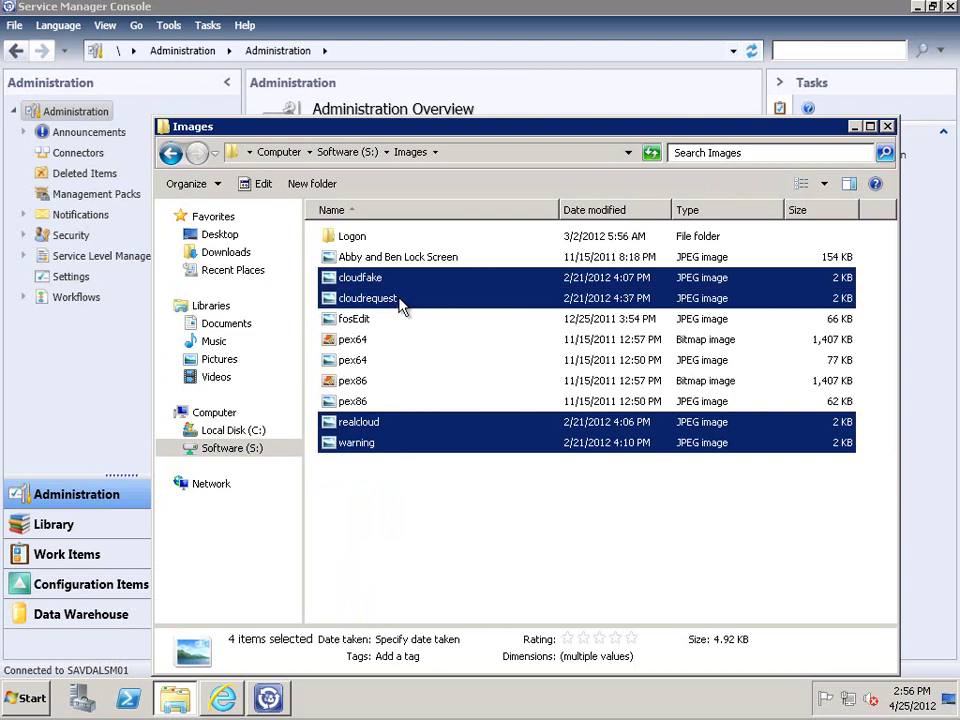
pyautogui.rightClick(398, 304)
pyautogui.click(440, 391)
# Step: Create a new C:\SCSMImages folder and paste the four copied images into it
pyautogui.click(245, 432)
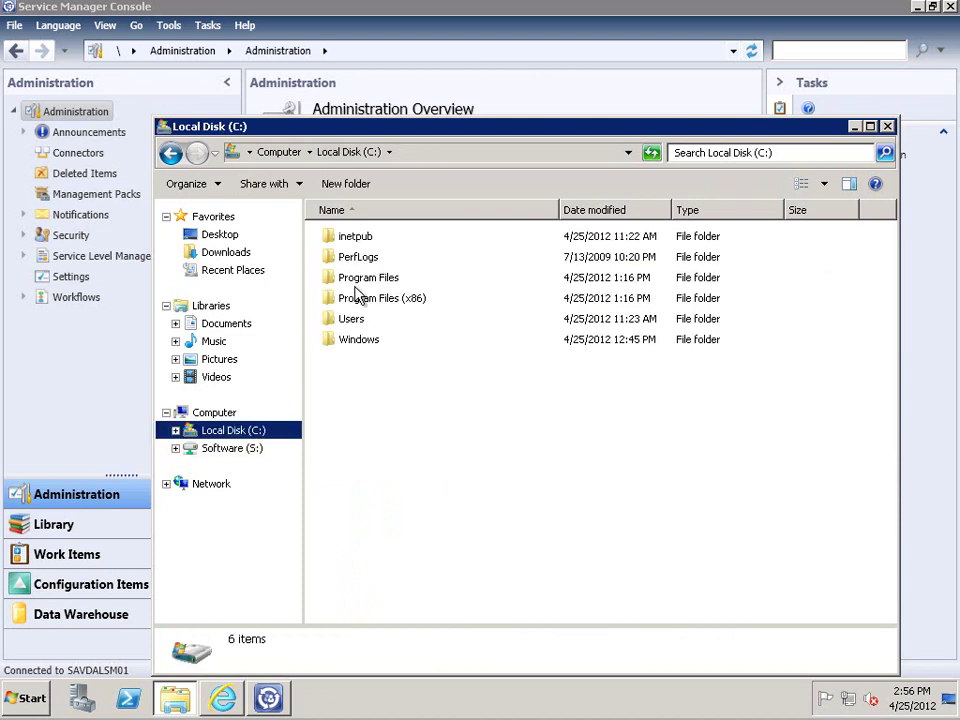
pyautogui.click(345, 183)
pyautogui.press('BackSpace')
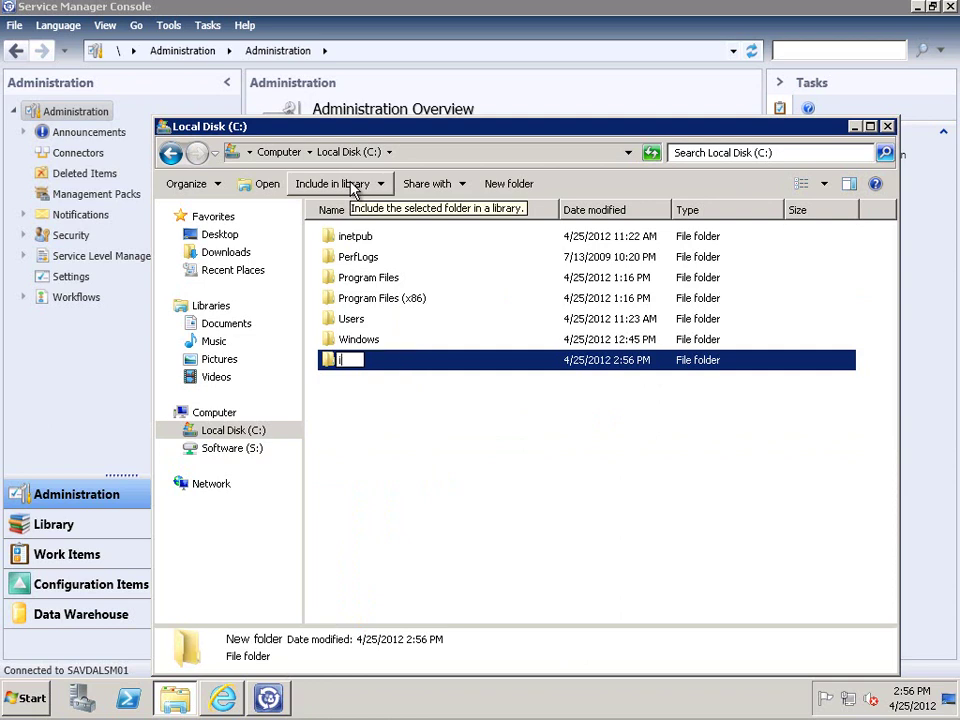
pyautogui.write('SCSMI')
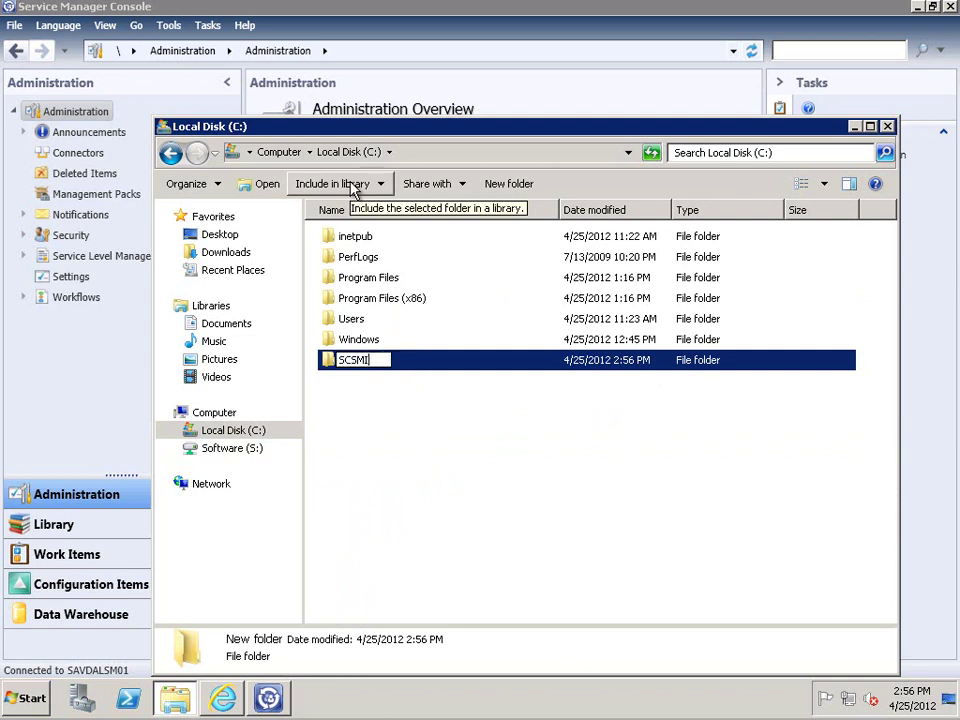
pyautogui.write('mages')
pyautogui.press('Return')
pyautogui.press('Return')
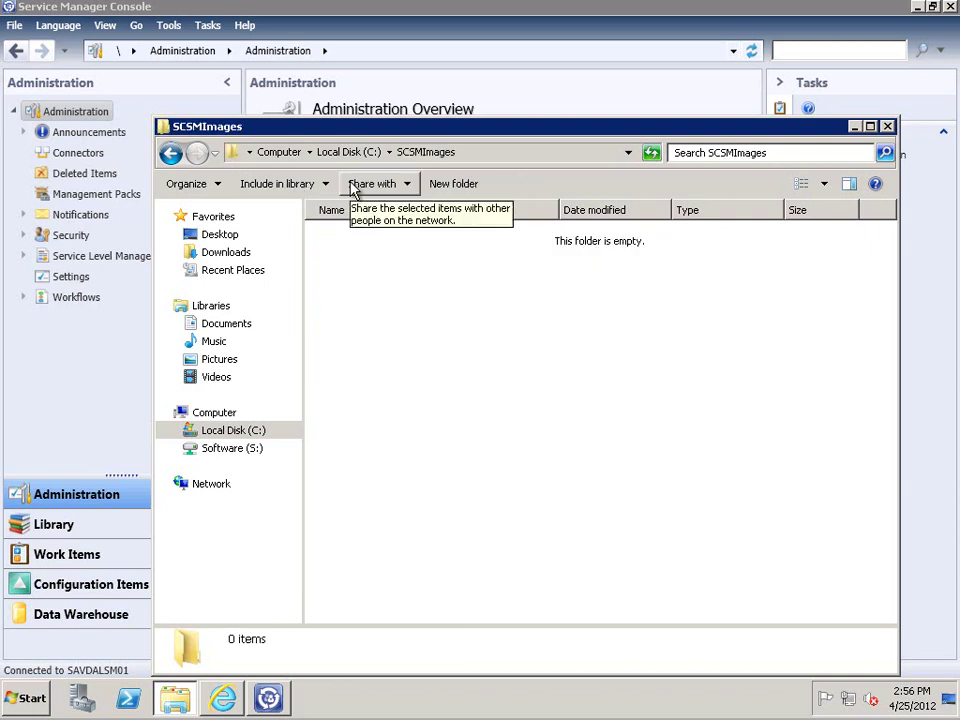
pyautogui.hotkey('ctrl', 'v')
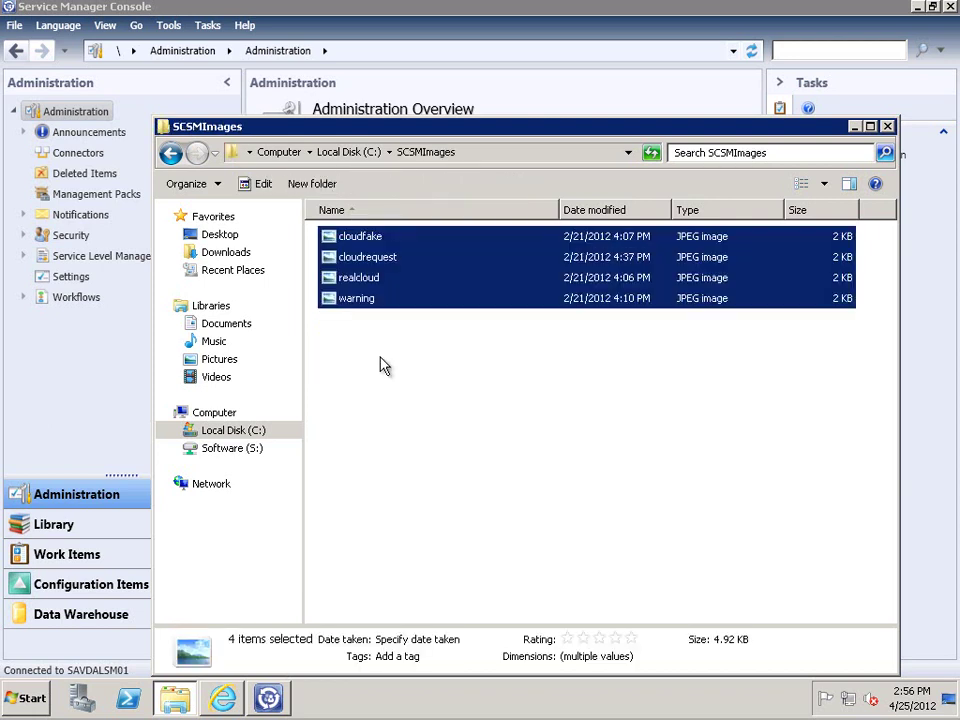
pyautogui.click(380, 366)
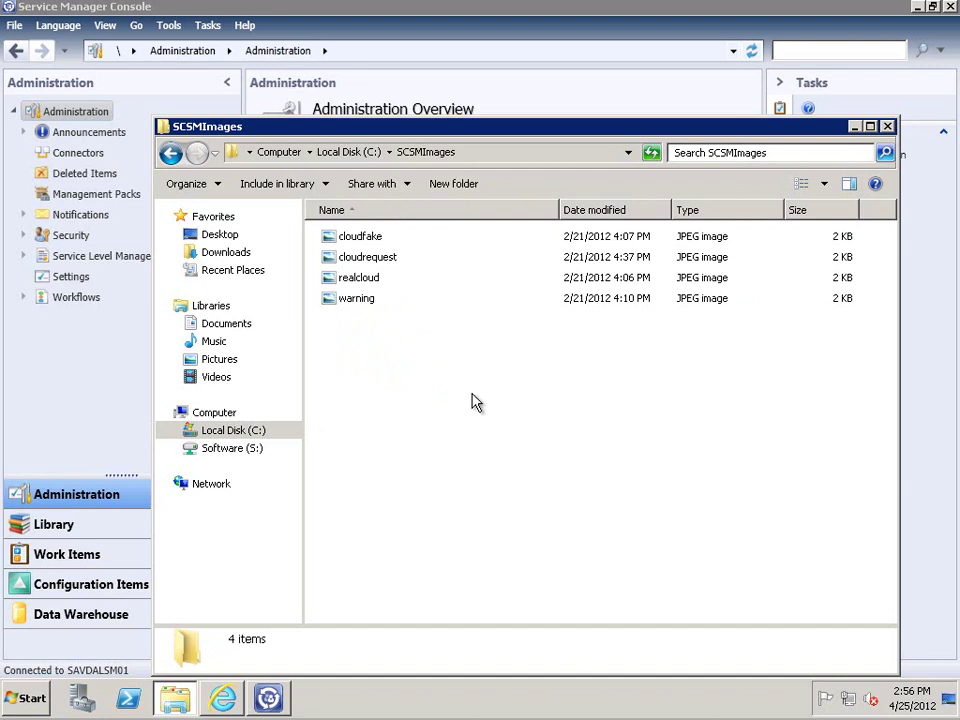
pyautogui.click(222, 698)
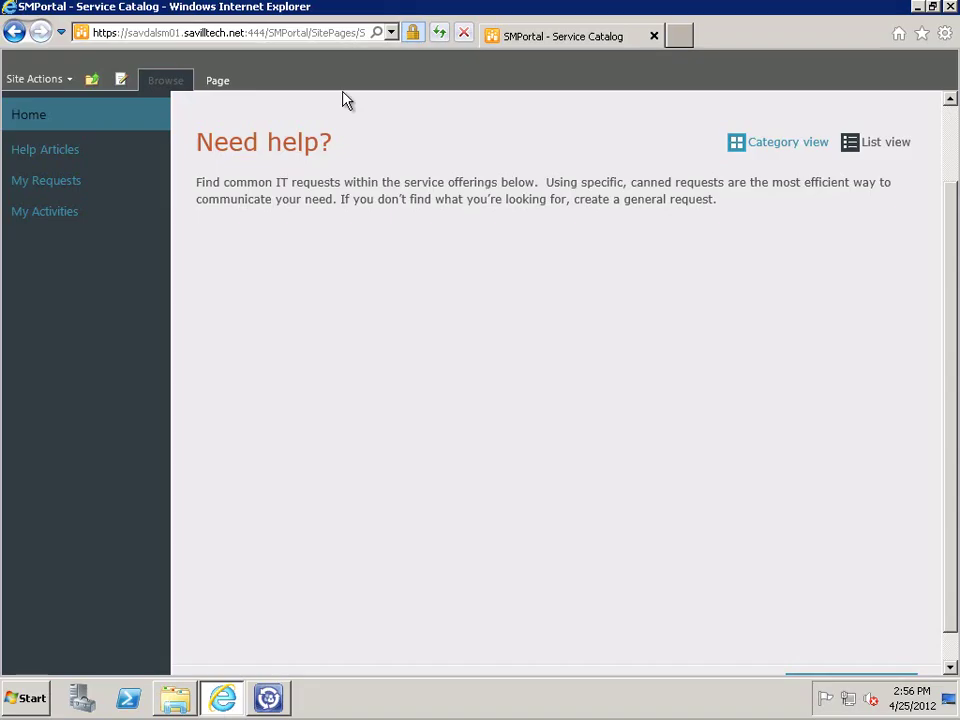
# Step: Refresh the Service Catalog page, restart the Service Manager Console and dismiss its report-deployment notice
pyautogui.click(441, 33)
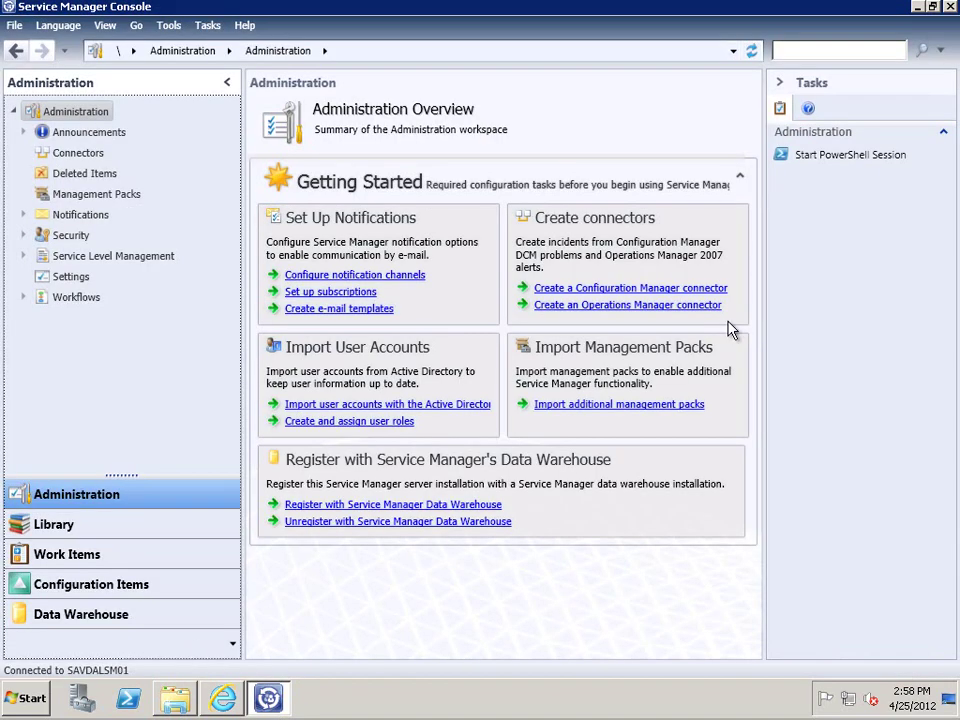
pyautogui.click(951, 8)
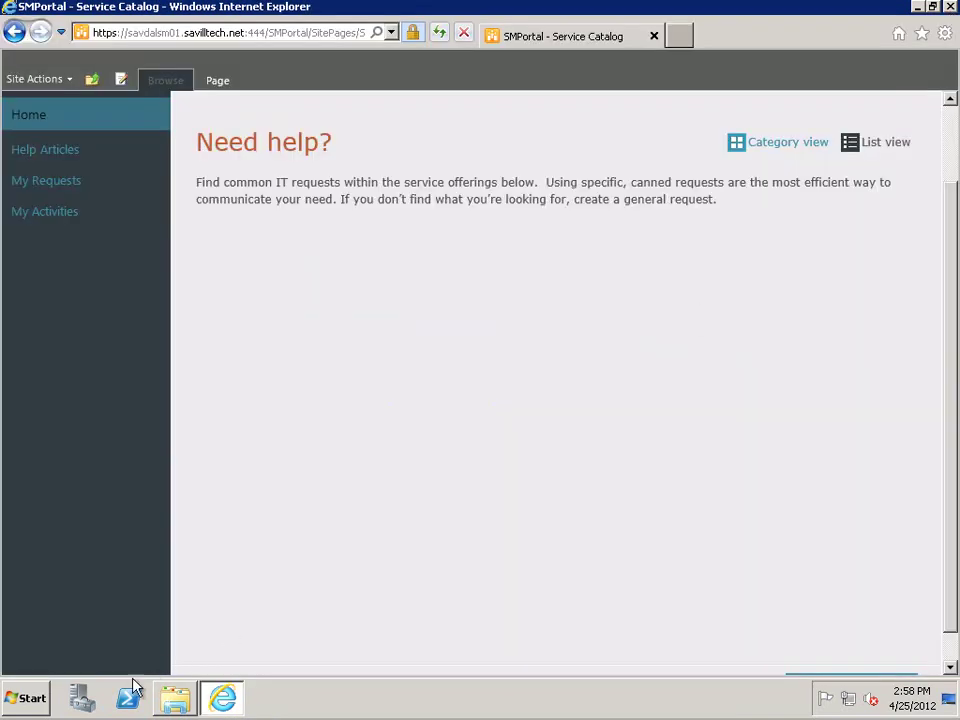
pyautogui.click(30, 700)
pyautogui.click(64, 378)
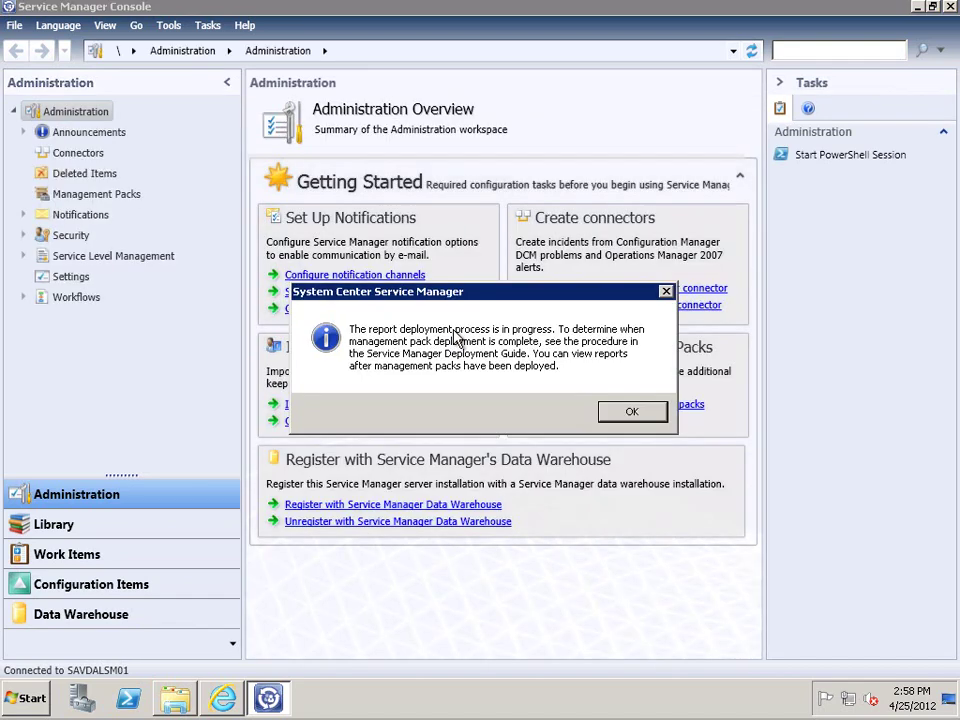
pyautogui.click(629, 413)
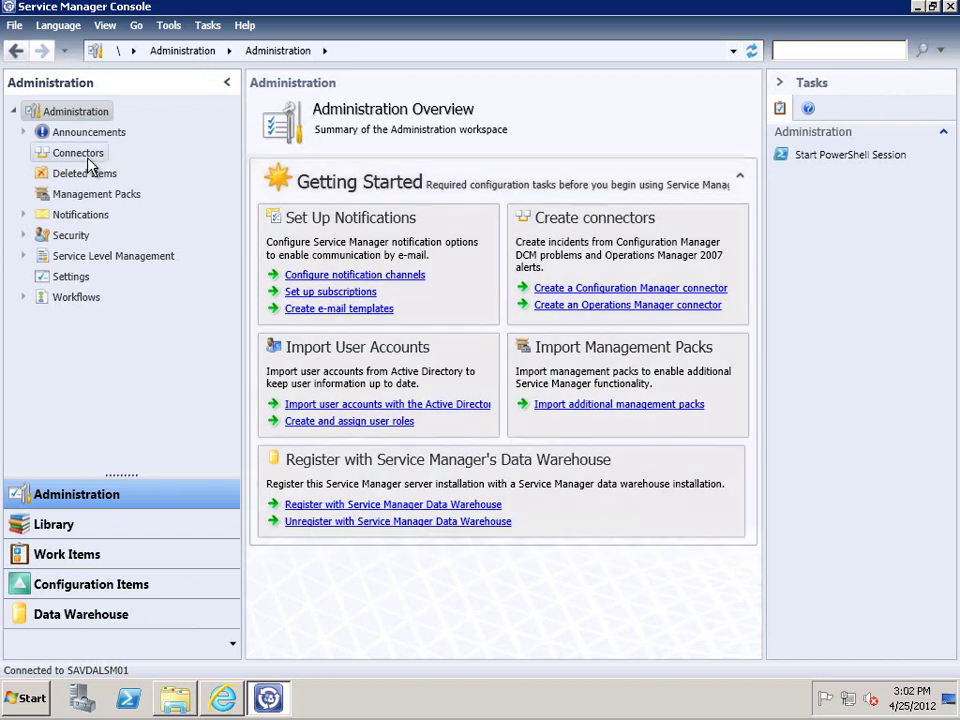
# Step: From the Connectors view, launch the Active Directory connector wizard via Create connector
pyautogui.click(66, 156)
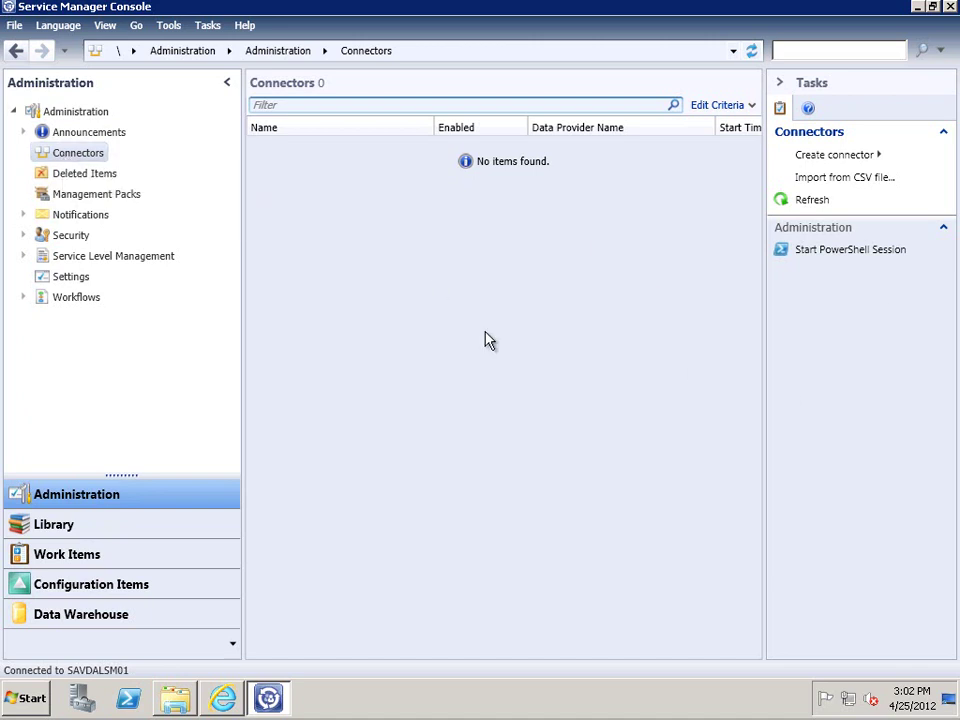
pyautogui.click(836, 158)
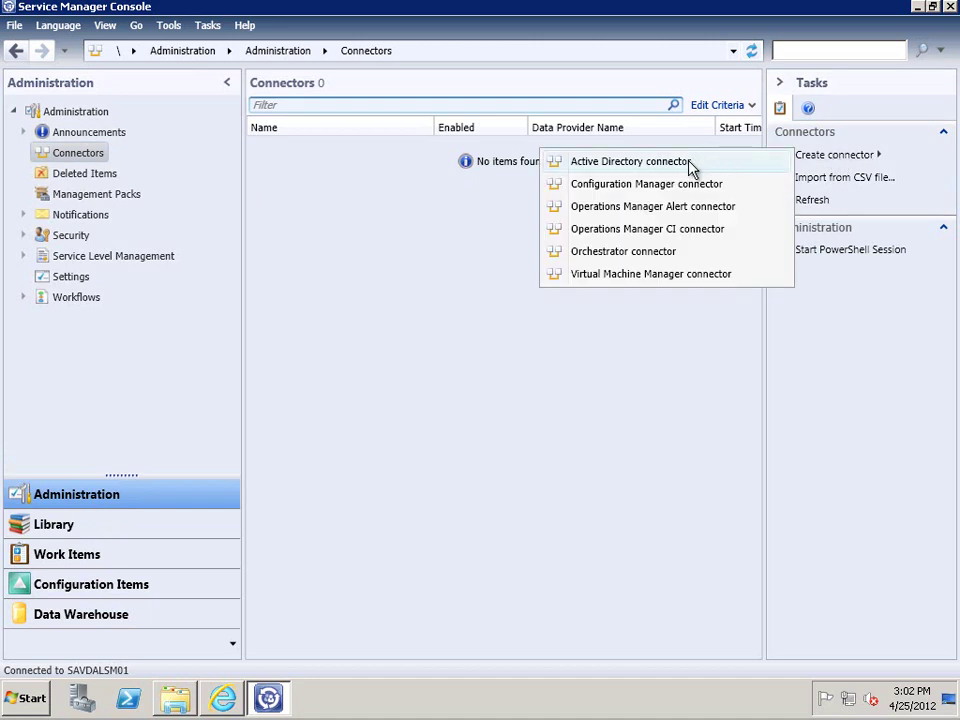
pyautogui.click(658, 163)
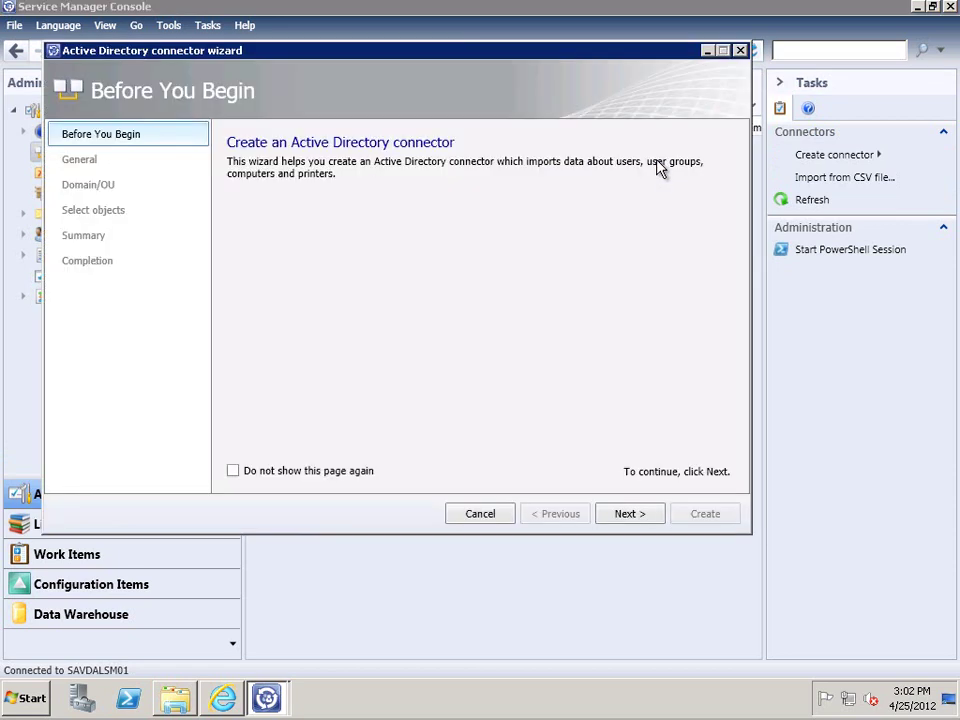
# Step: Enter 'savilltech.net AD Connector' as both the connector's name and its description
pyautogui.click(628, 516)
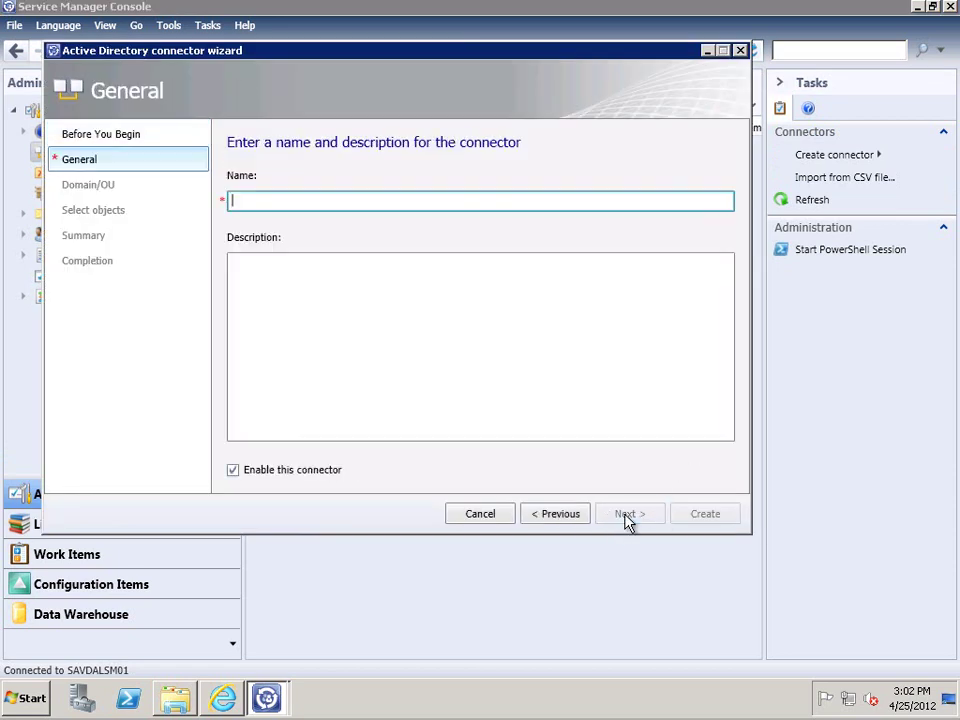
pyautogui.write('savilltech.')
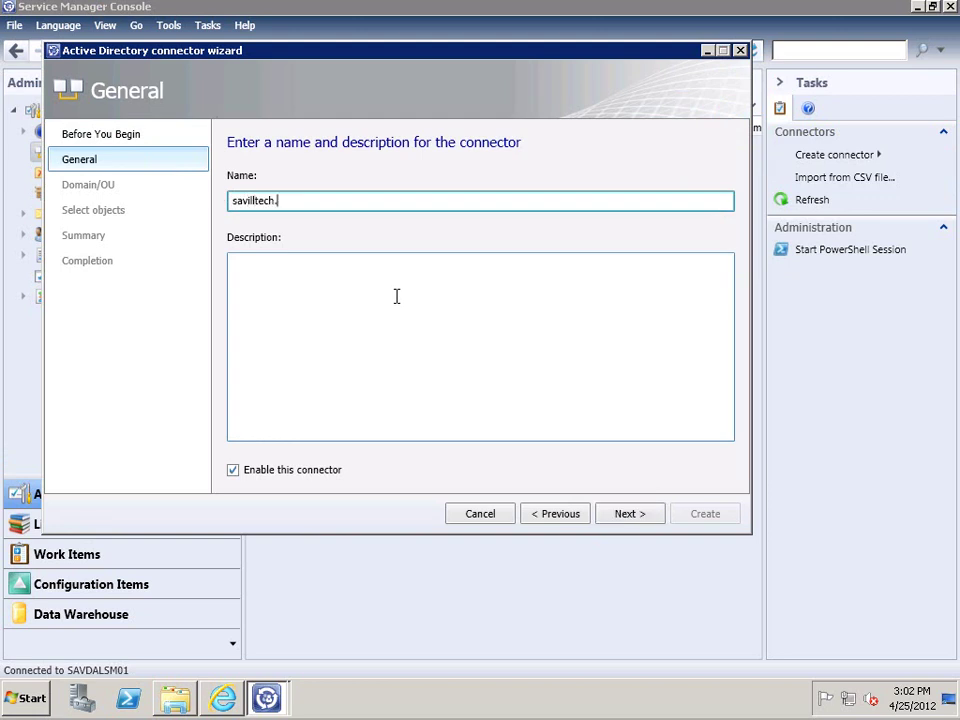
pyautogui.hotkey('shift', 'F10')
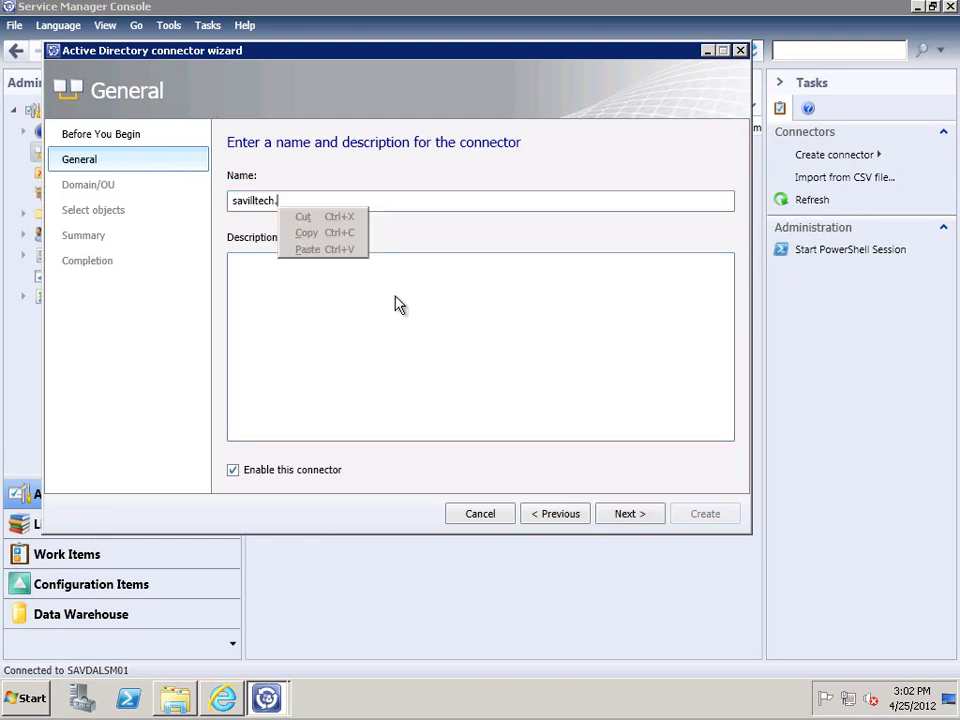
pyautogui.click(288, 201)
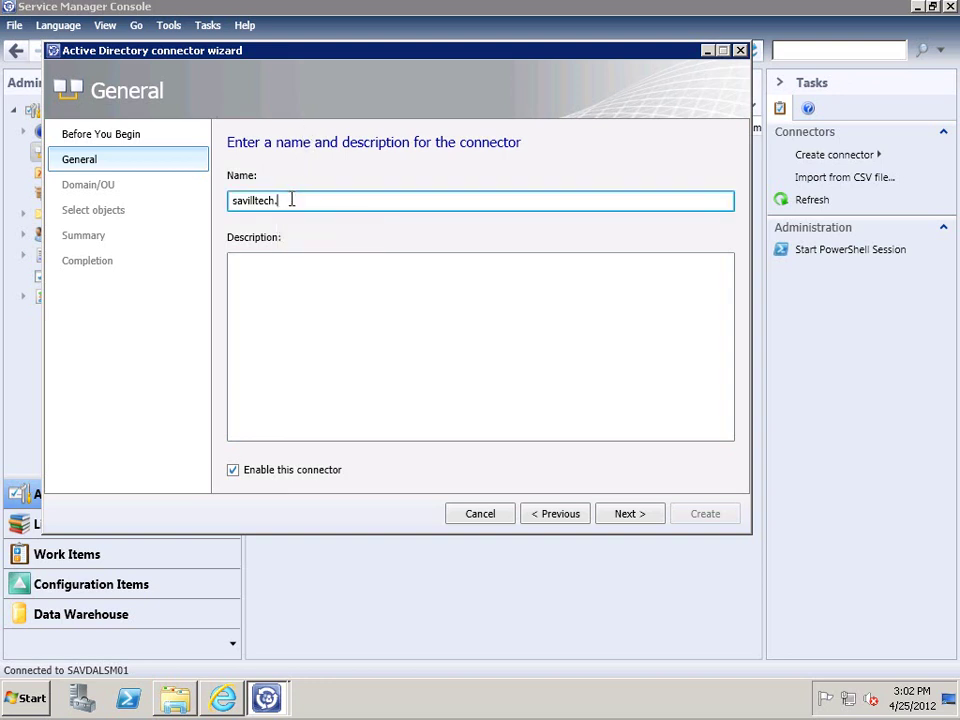
pyautogui.write('net AAD')
pyautogui.press('BackSpace')
pyautogui.press('BackSpace')
pyautogui.write('D Connector')
pyautogui.hotkey('ctrl', 'a')
pyautogui.hotkey('ctrl', 'c')
pyautogui.click(319, 285)
pyautogui.hotkey('ctrl', 'v')
pyautogui.click(622, 524)
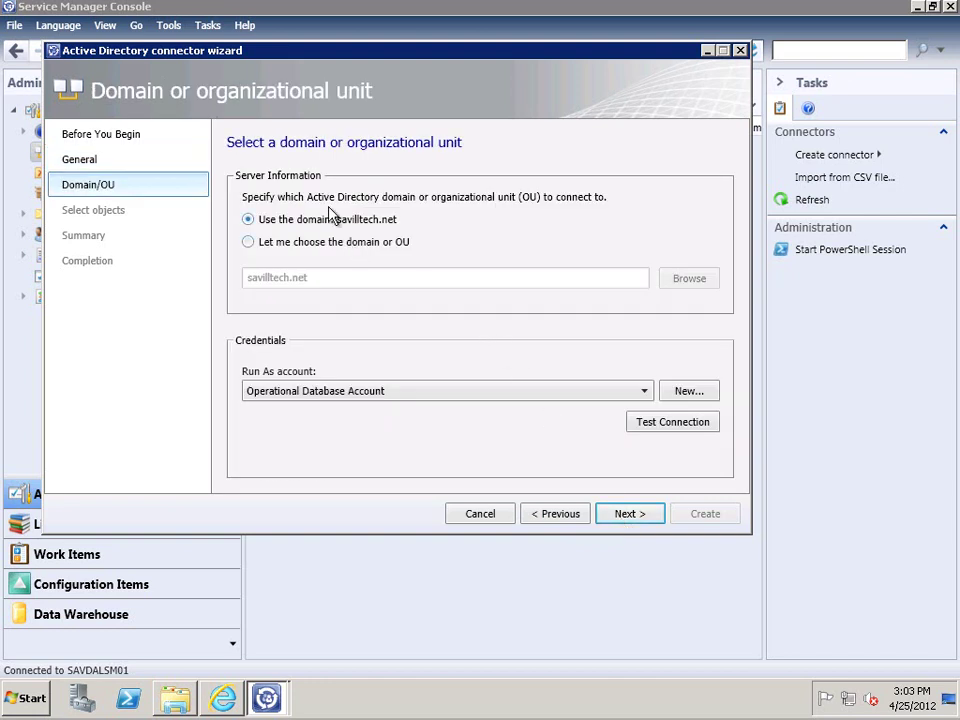
# Step: Enter the service account password and confirm the savilltech.net connection test succeeds
pyautogui.click(670, 424)
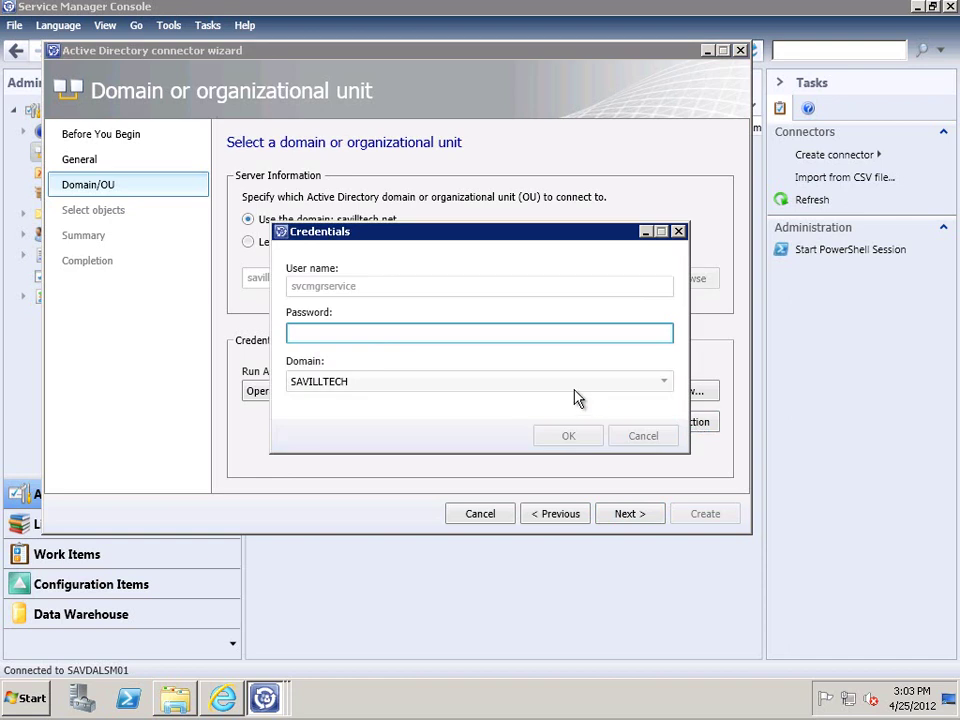
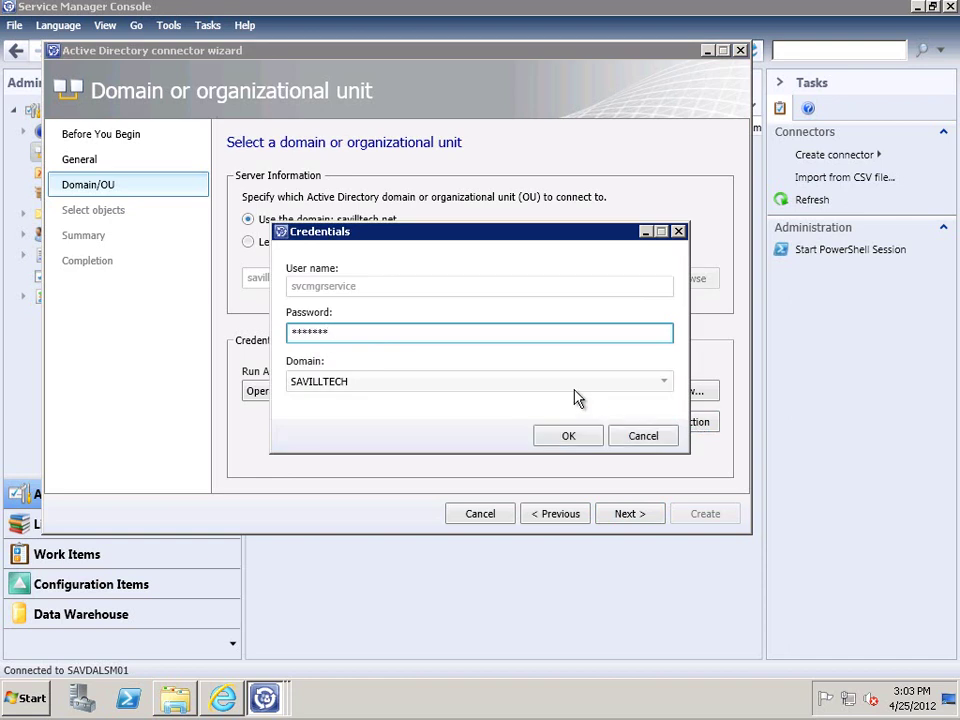
pyautogui.click(569, 436)
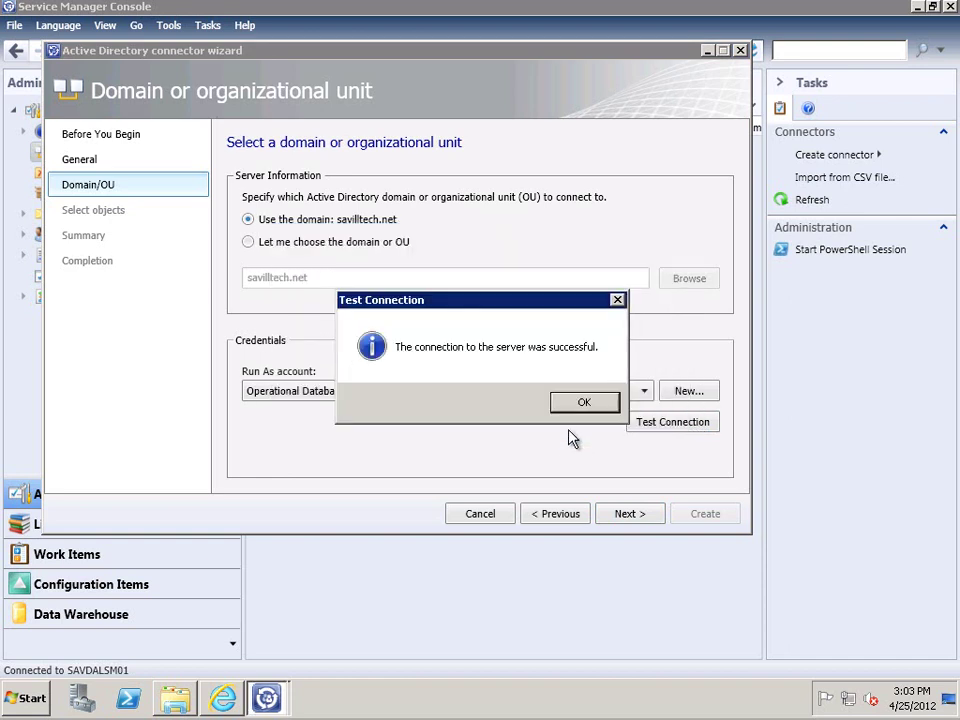
pyautogui.click(587, 404)
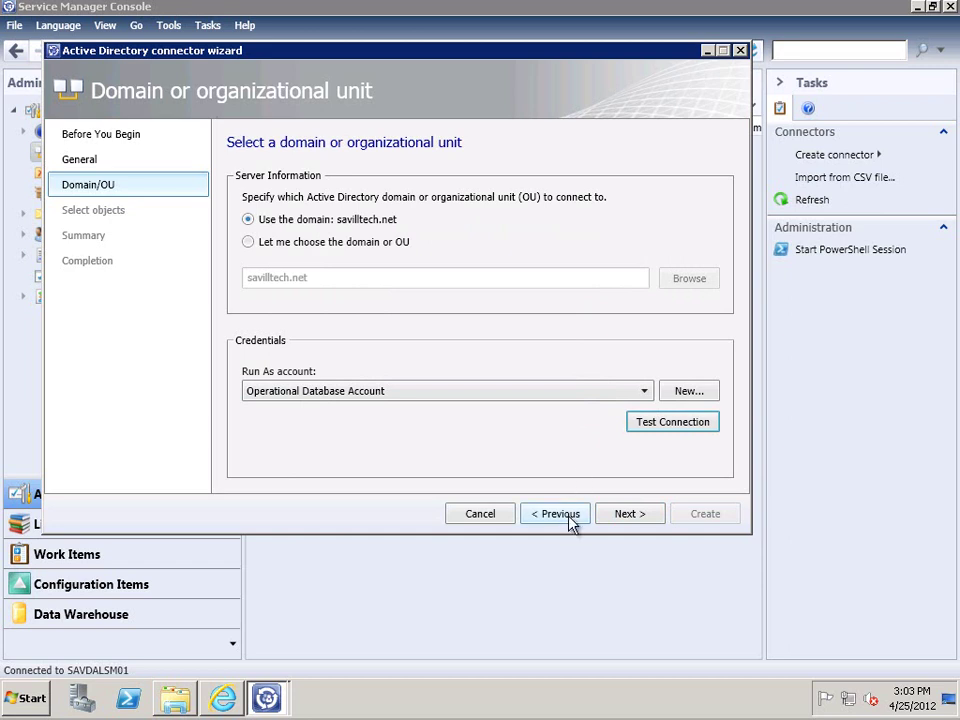
pyautogui.click(628, 515)
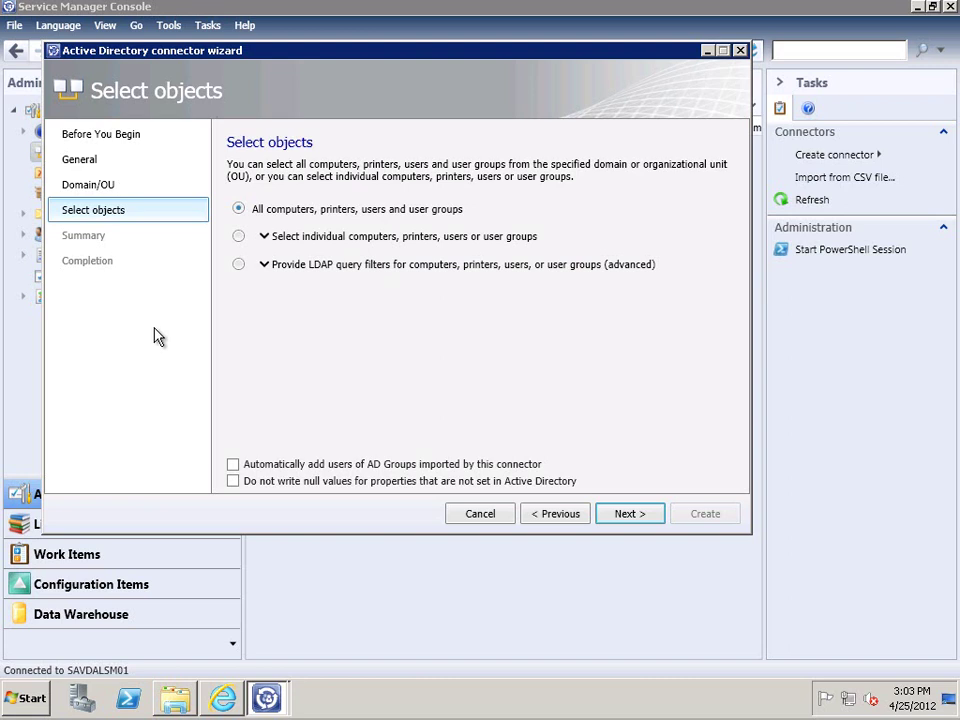
# Step: Keep importing all computers, printers, users and groups, create the connector, and close the wizard
pyautogui.click(627, 514)
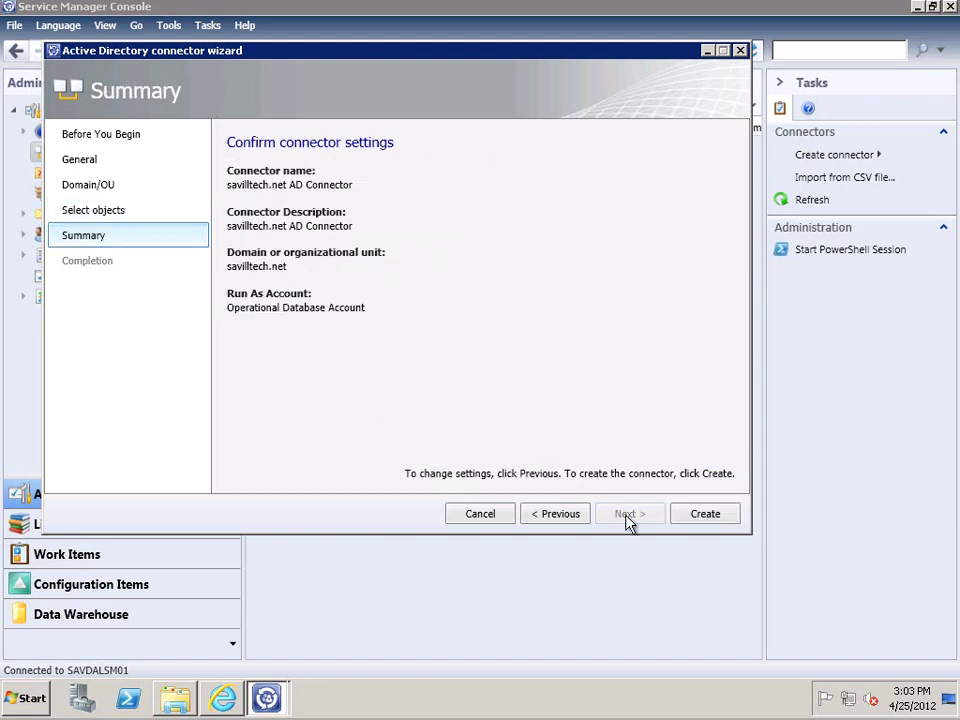
pyautogui.click(706, 514)
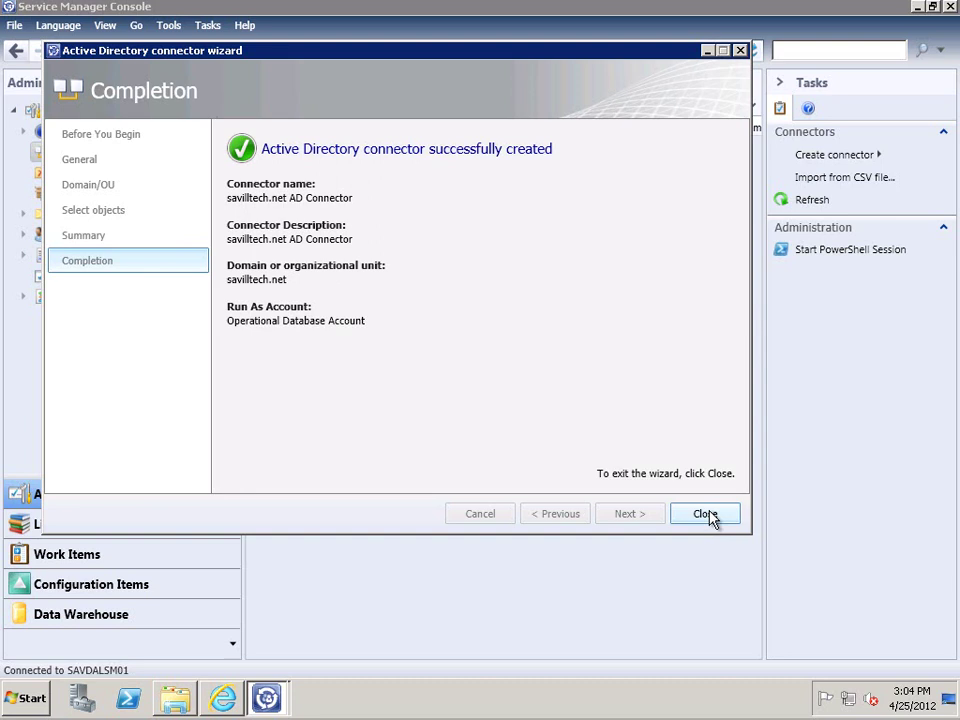
pyautogui.click(706, 514)
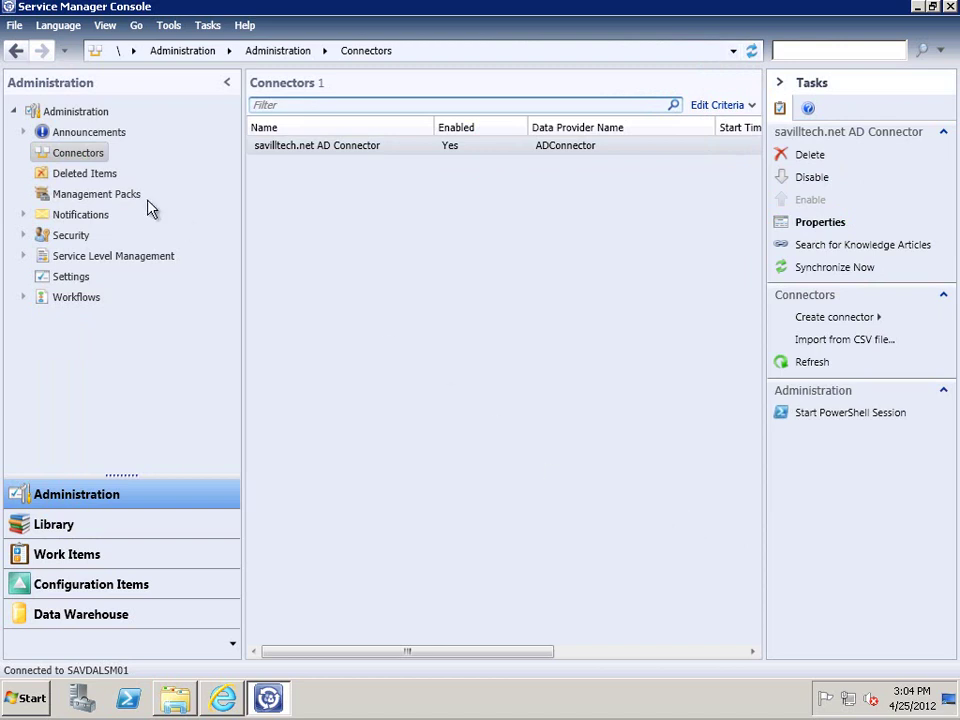
# Step: Run Synchronize Now on the savilltech.net AD Connector and acknowledge the submitted message
pyautogui.moveTo(534, 656); pyautogui.dragTo(760, 664)
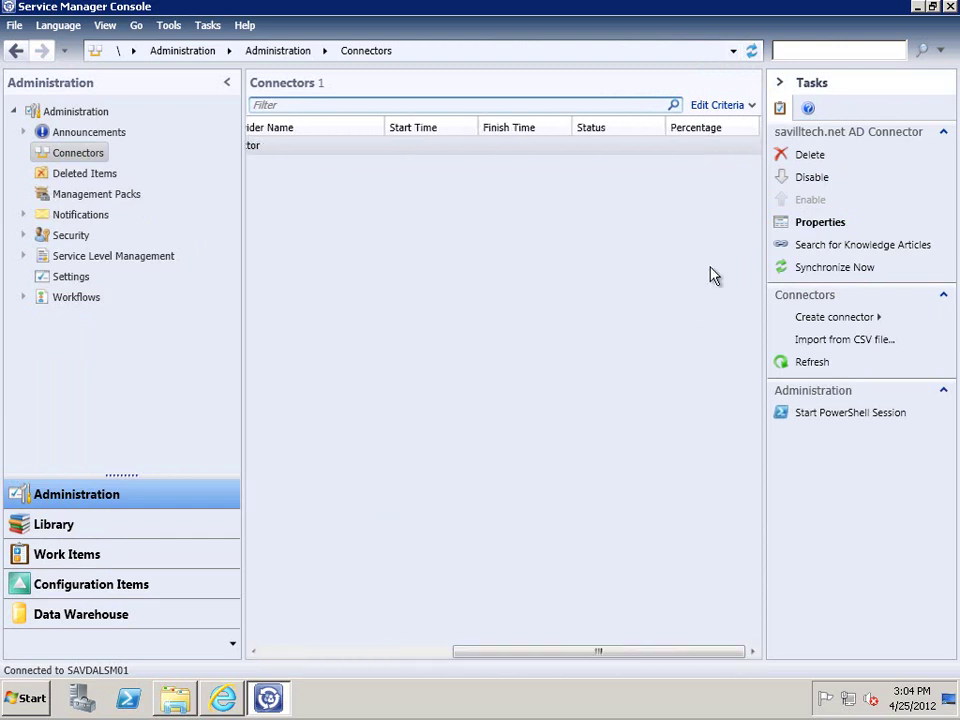
pyautogui.click(583, 150)
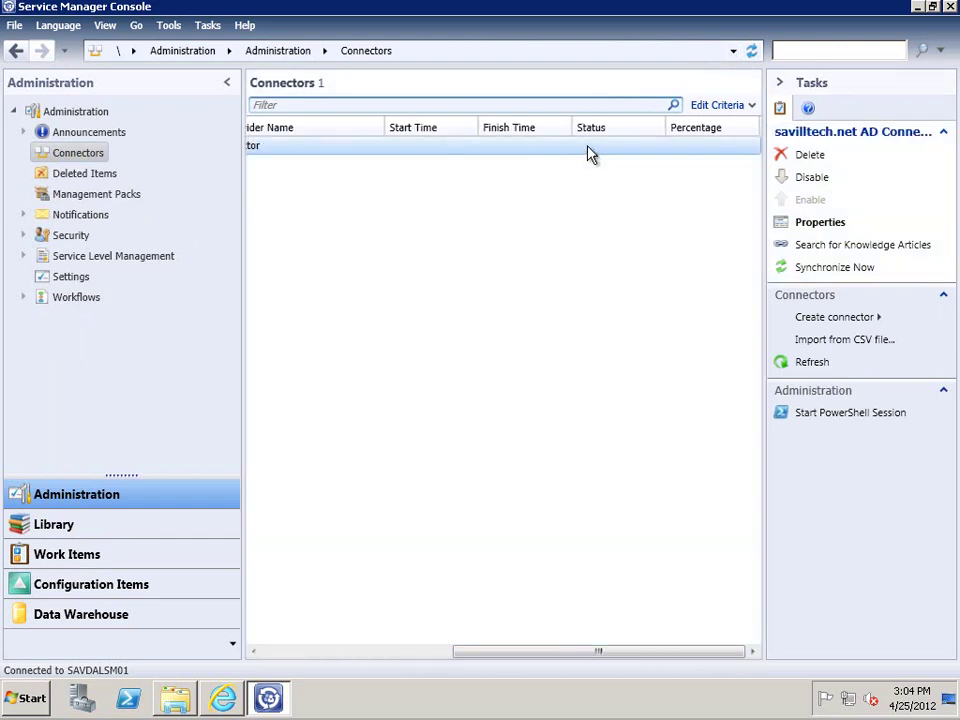
pyautogui.click(835, 268)
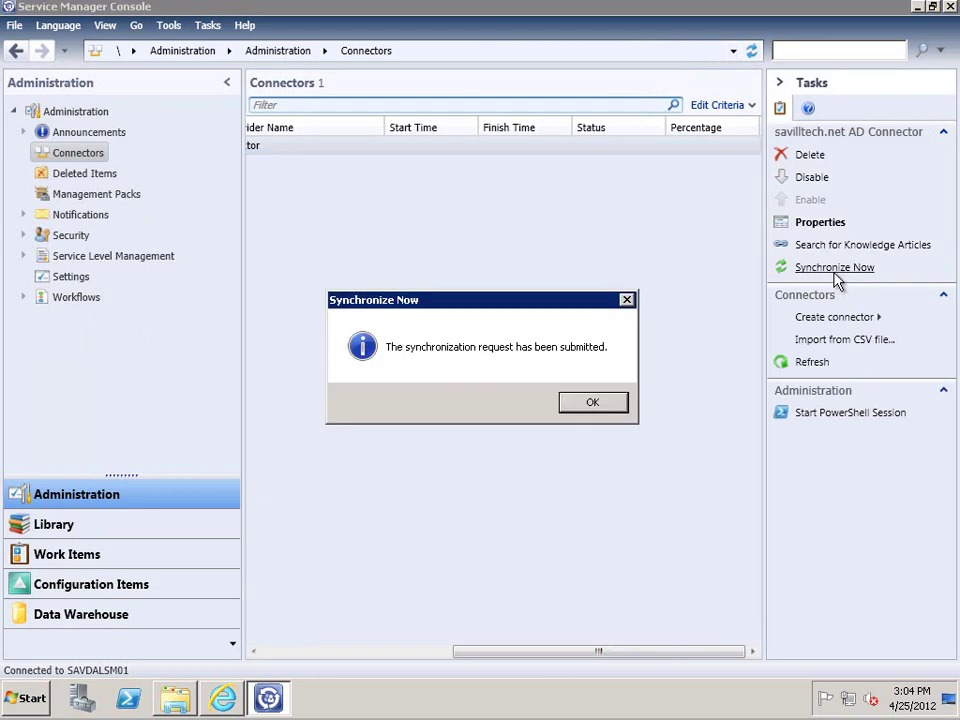
pyautogui.click(589, 405)
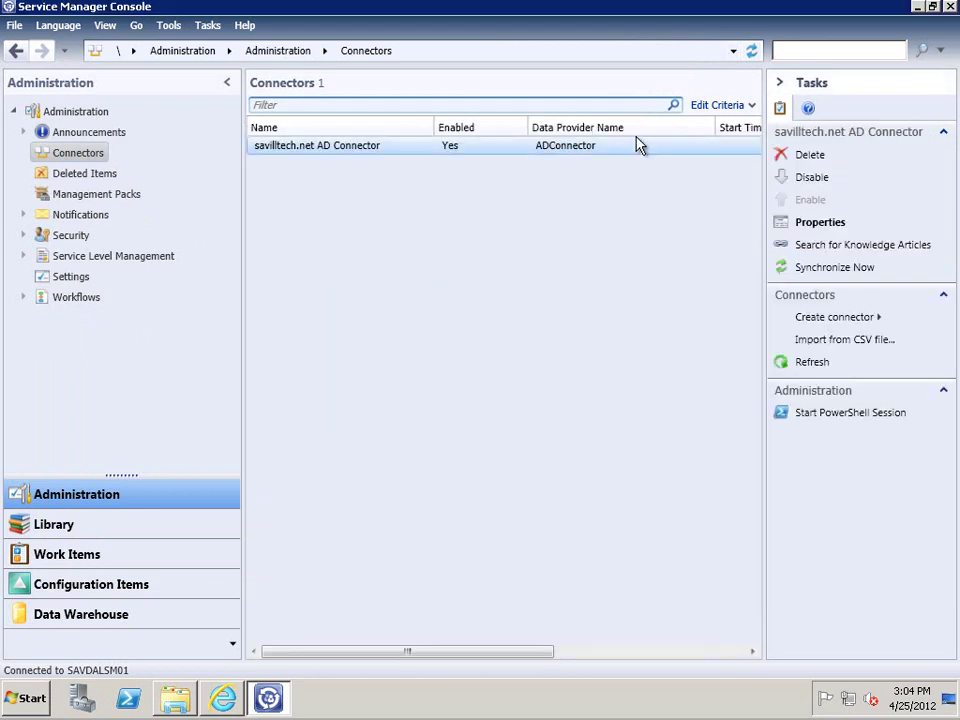
pyautogui.click(628, 656)
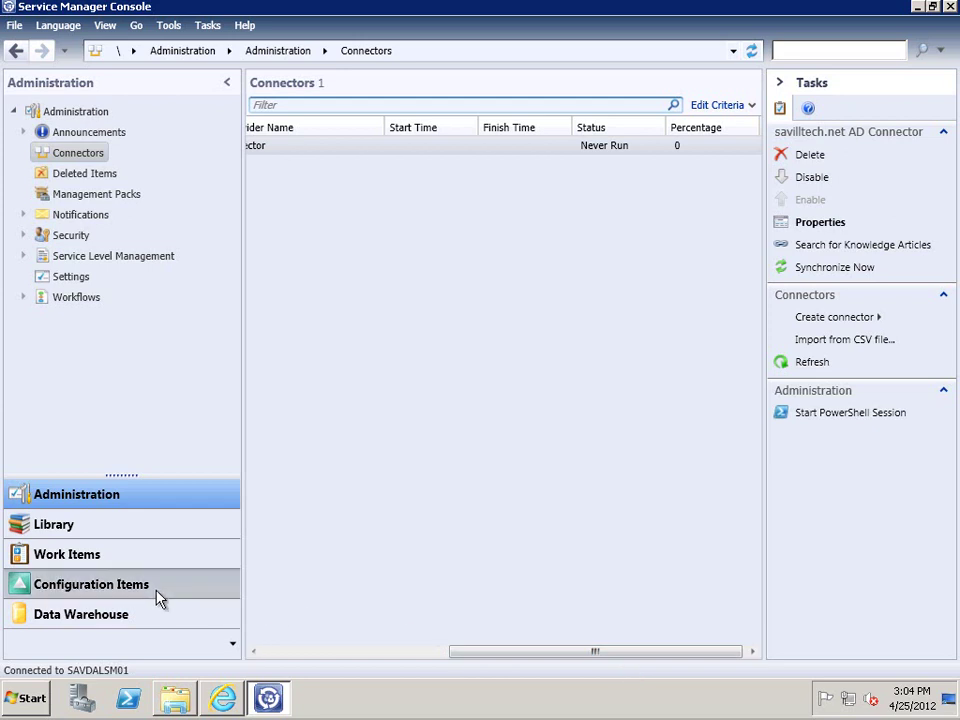
pyautogui.click(84, 592)
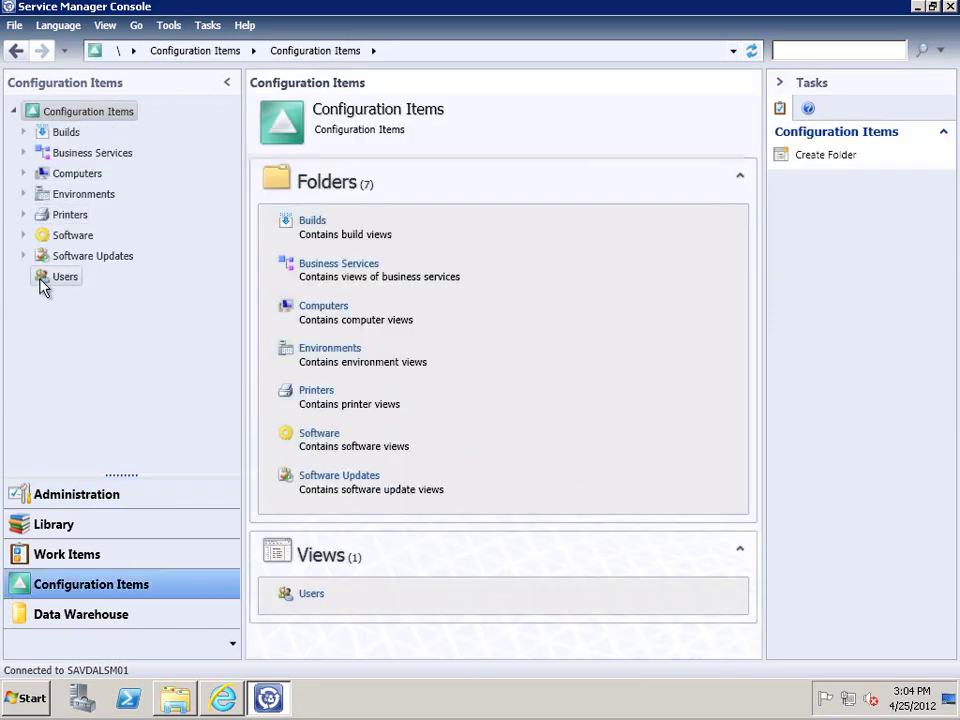
# Step: Browse the imported Users, then check All Windows Computers lists 87 machines, including SAVDALDC10
pyautogui.click(62, 279)
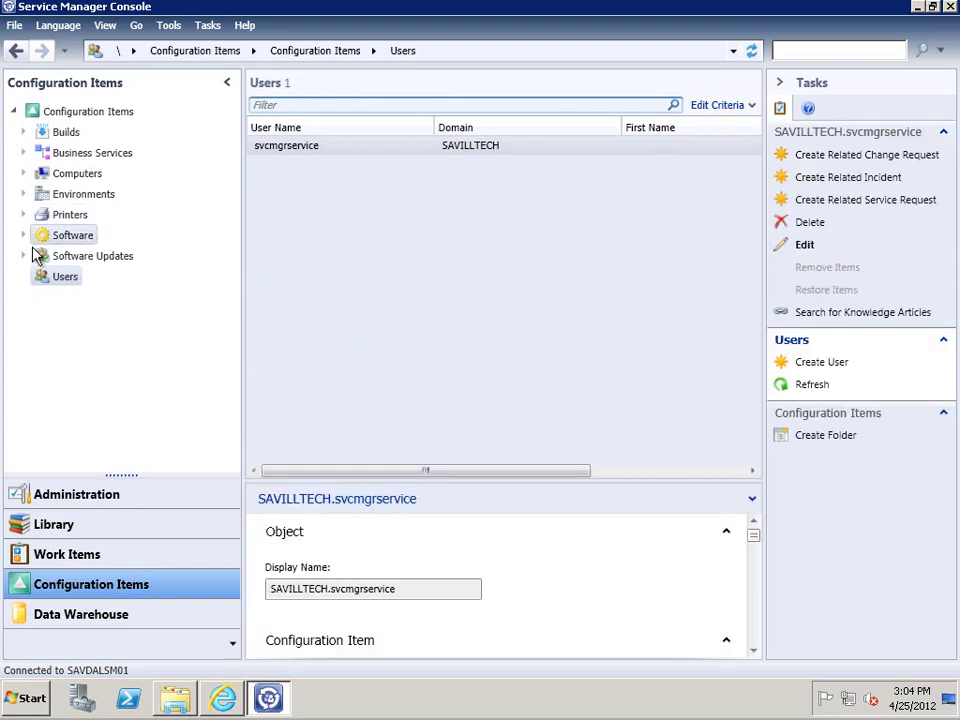
pyautogui.click(25, 175)
pyautogui.click(100, 200)
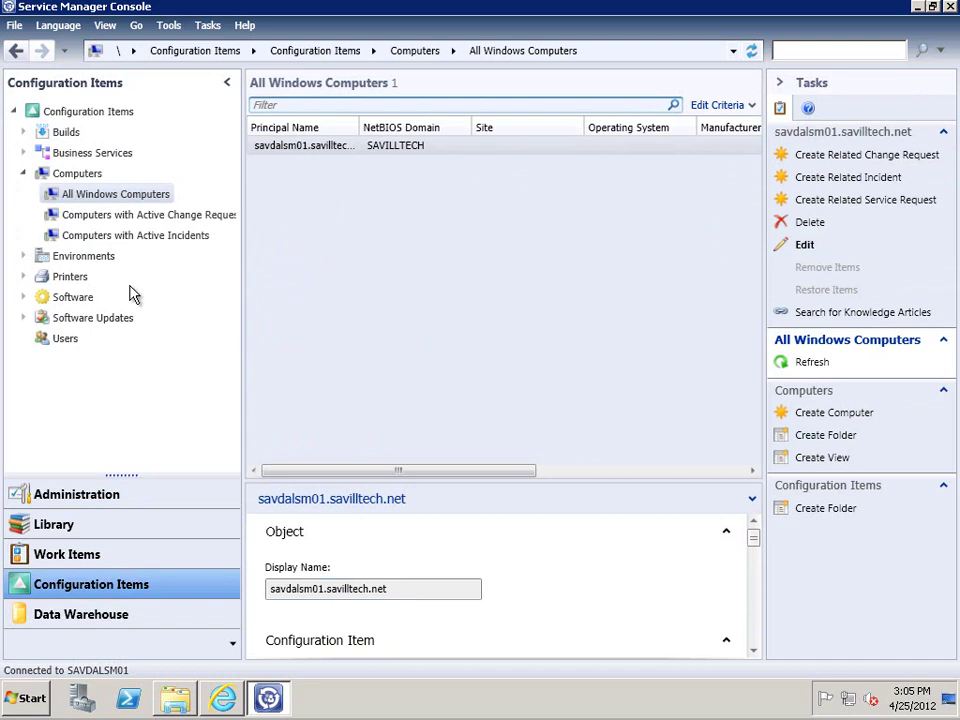
pyautogui.click(64, 339)
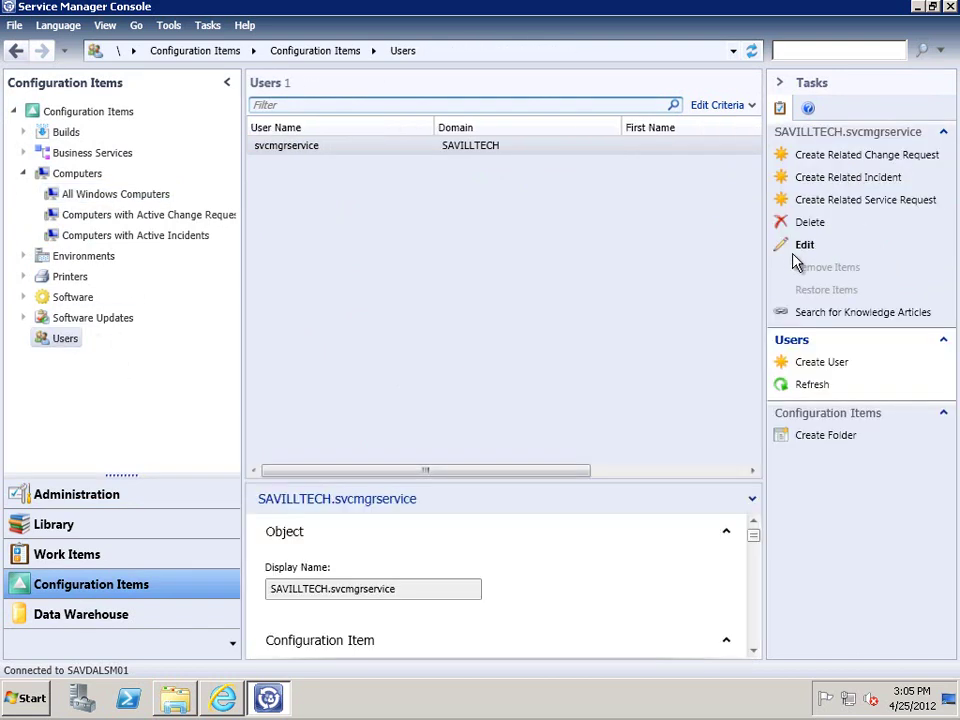
pyautogui.click(129, 204)
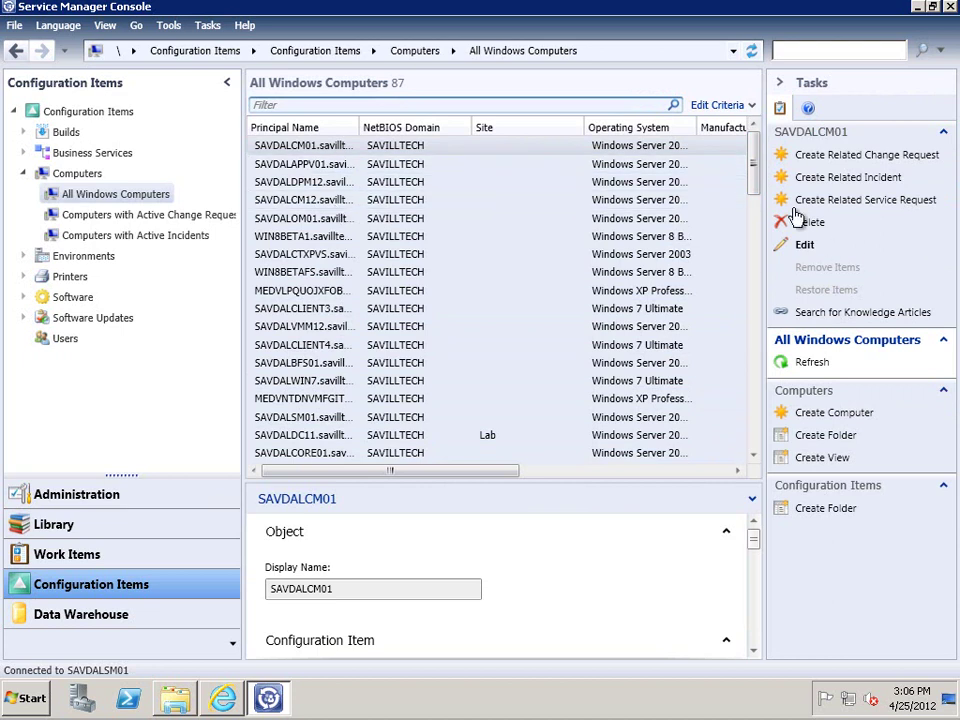
pyautogui.scroll(-20, 770, 330)
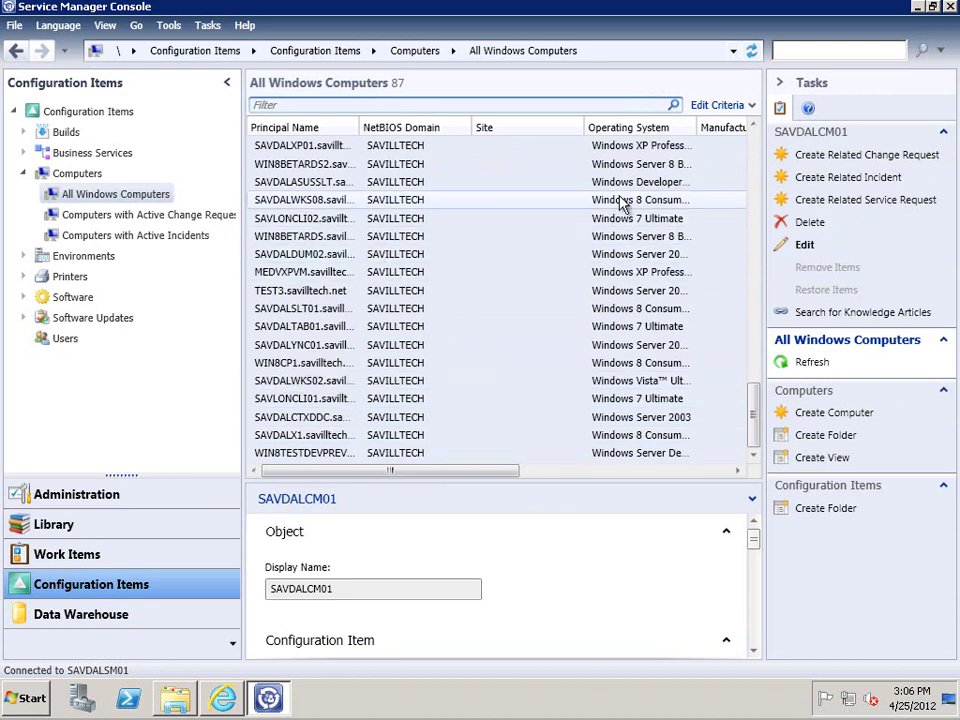
pyautogui.click(757, 157)
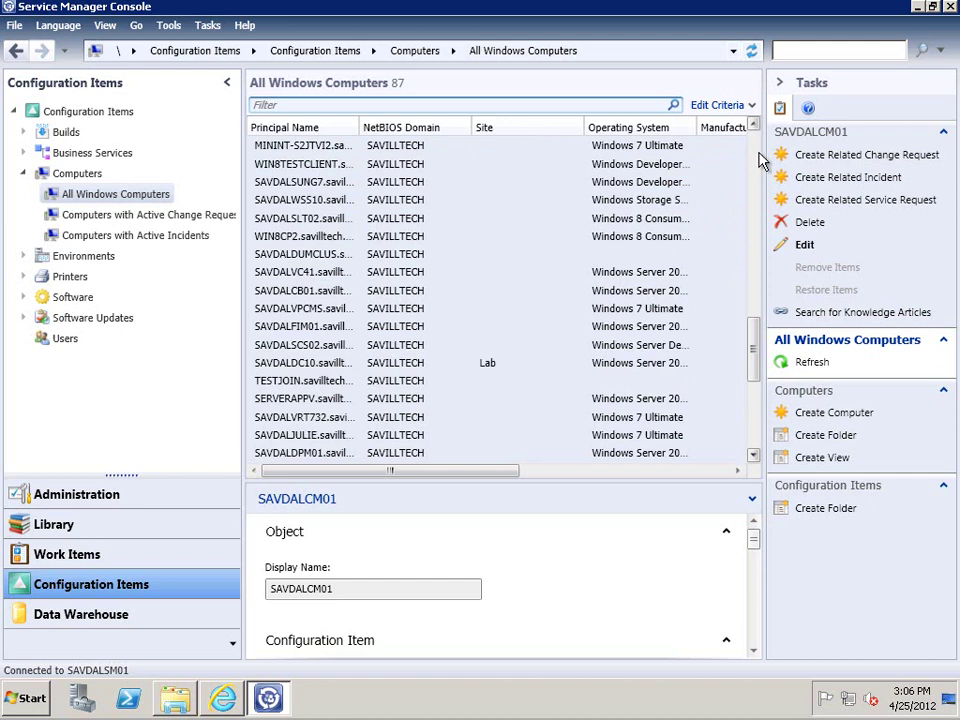
pyautogui.click(305, 365)
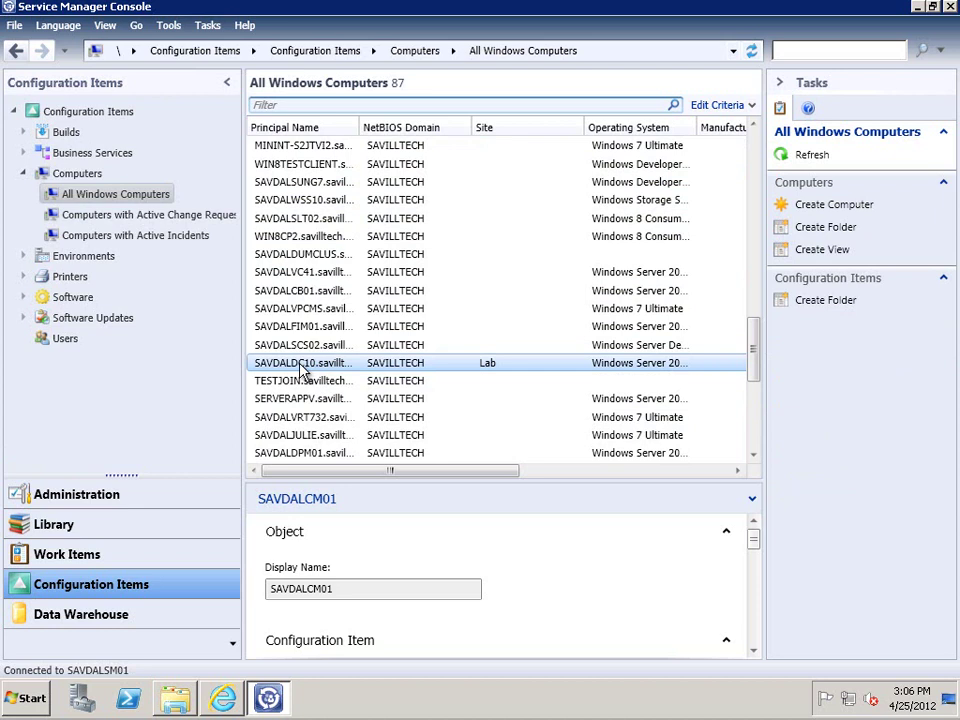
pyautogui.doubleClick(302, 367)
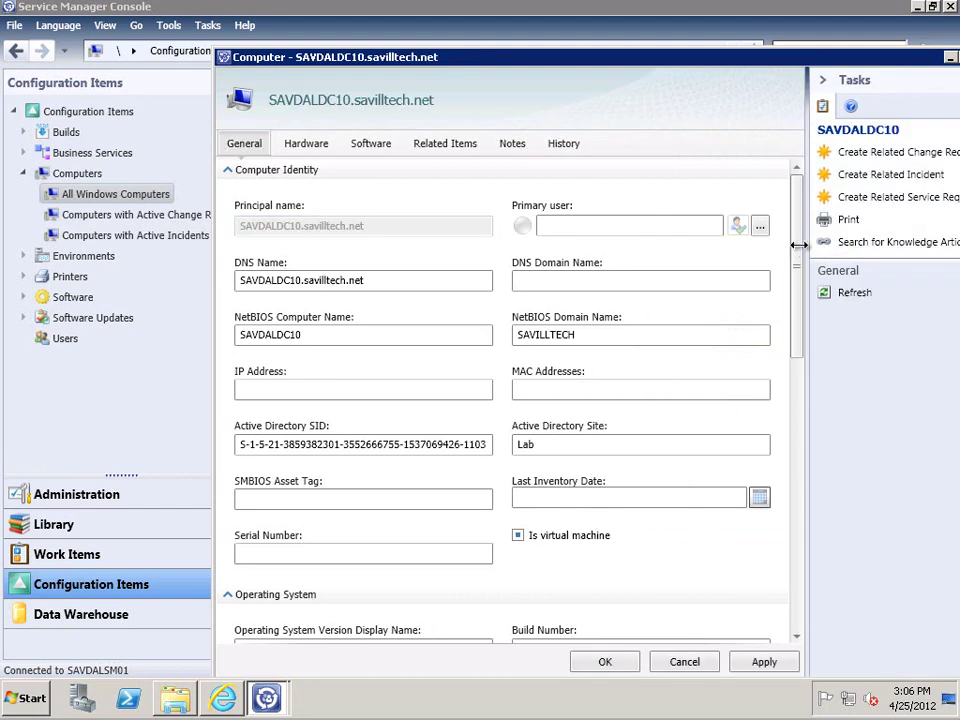
pyautogui.moveTo(797, 251); pyautogui.dragTo(792, 445)
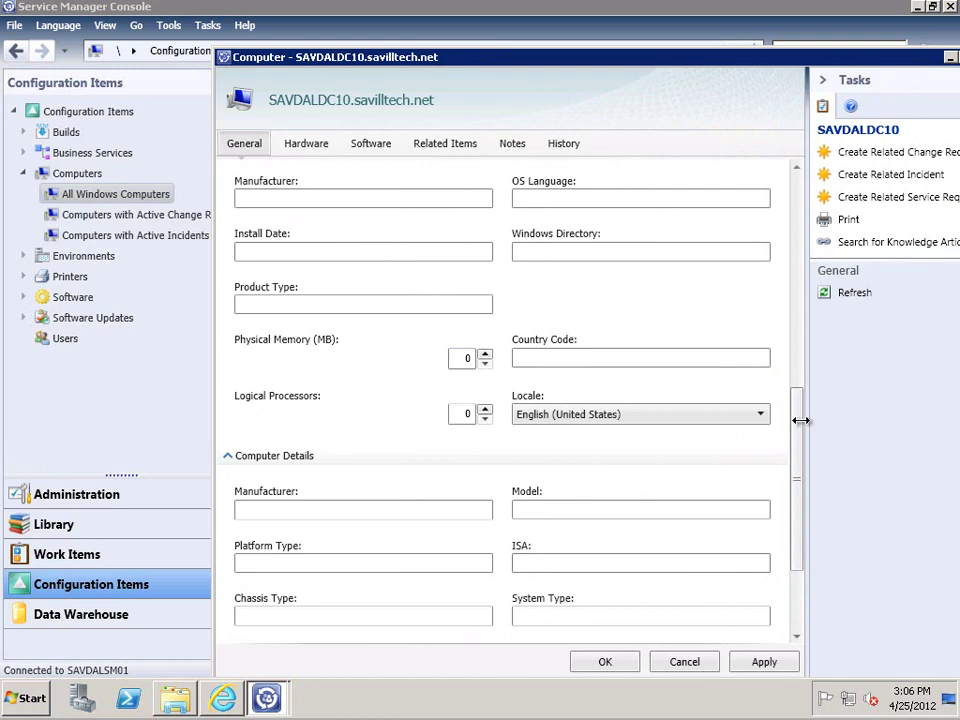
pyautogui.scroll(-5, 789, 519)
pyautogui.scroll(10, 771, 381)
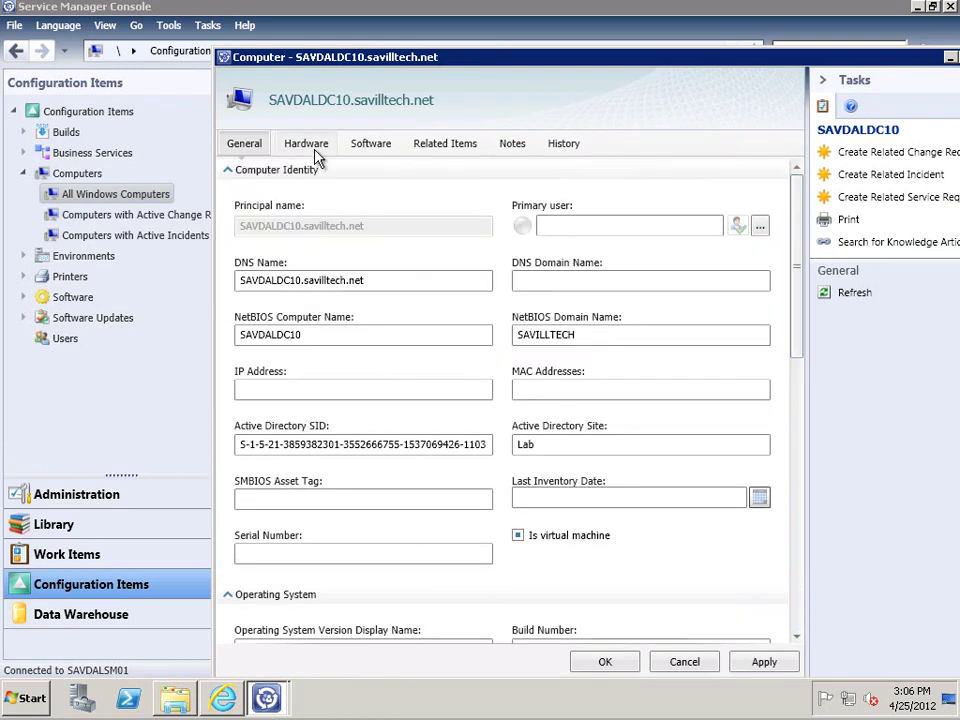
pyautogui.click(310, 146)
pyautogui.click(376, 146)
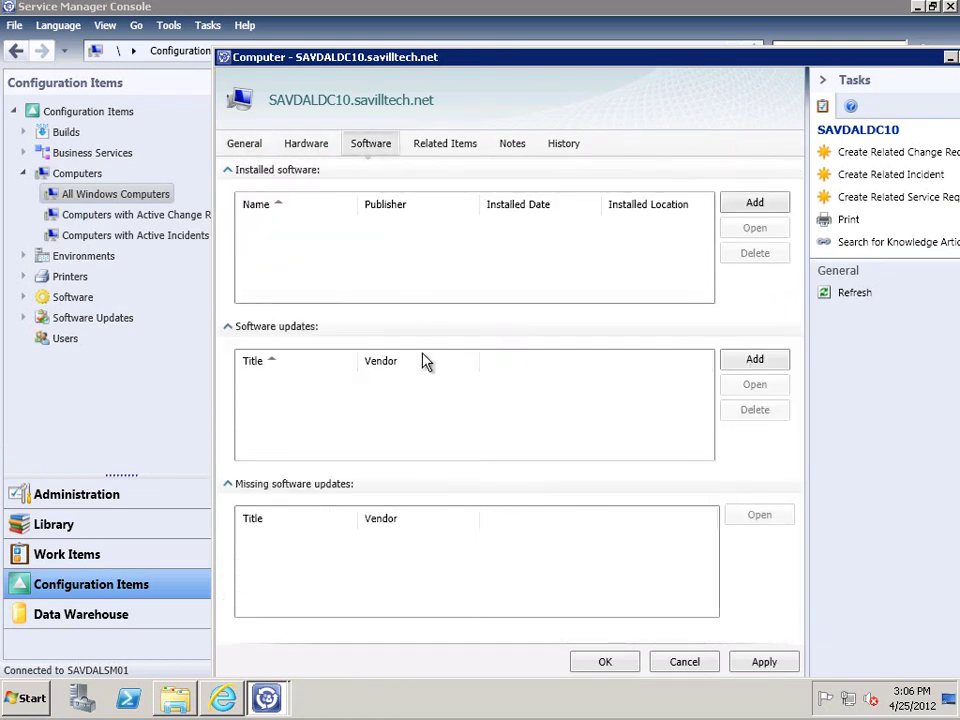
pyautogui.click(698, 672)
pyautogui.click(540, 406)
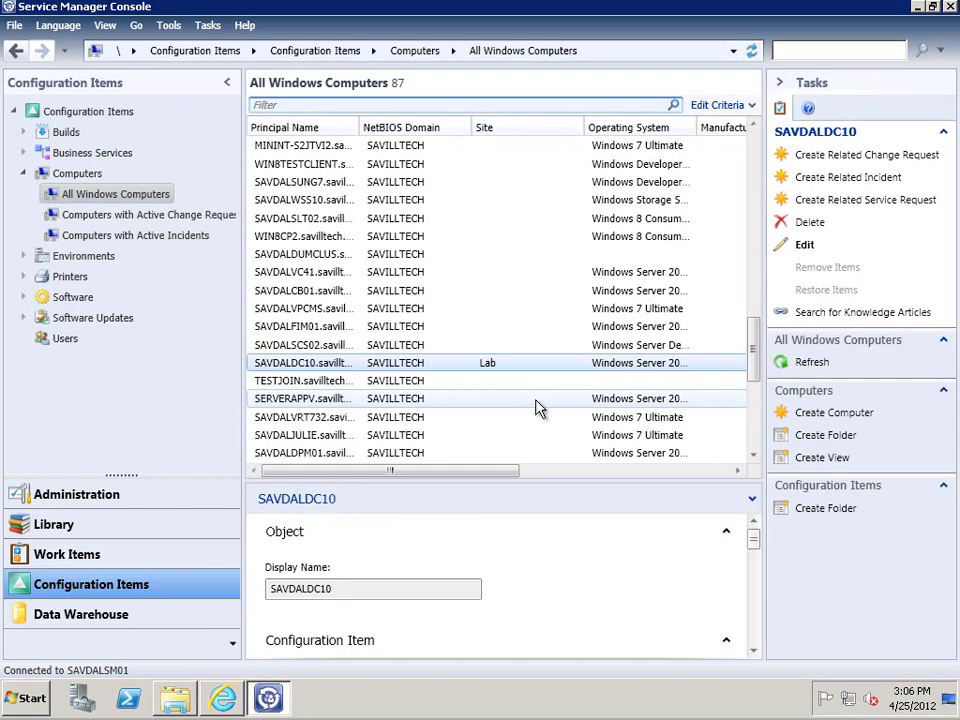
# Step: Back in Connectors, start creating a new Configuration Manager connector
pyautogui.click(86, 502)
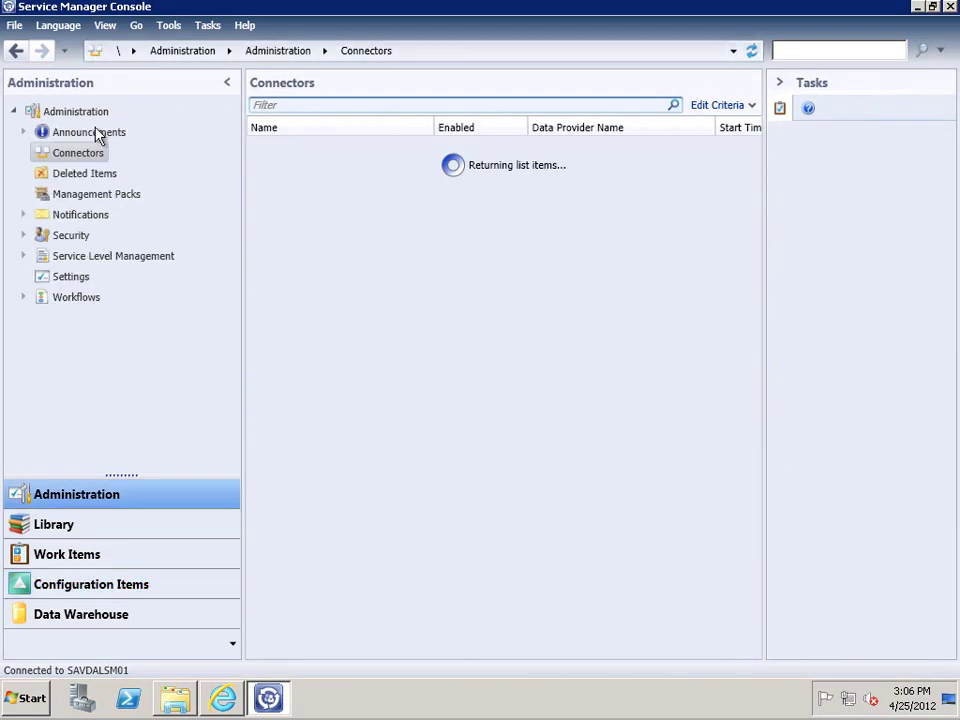
pyautogui.click(555, 191)
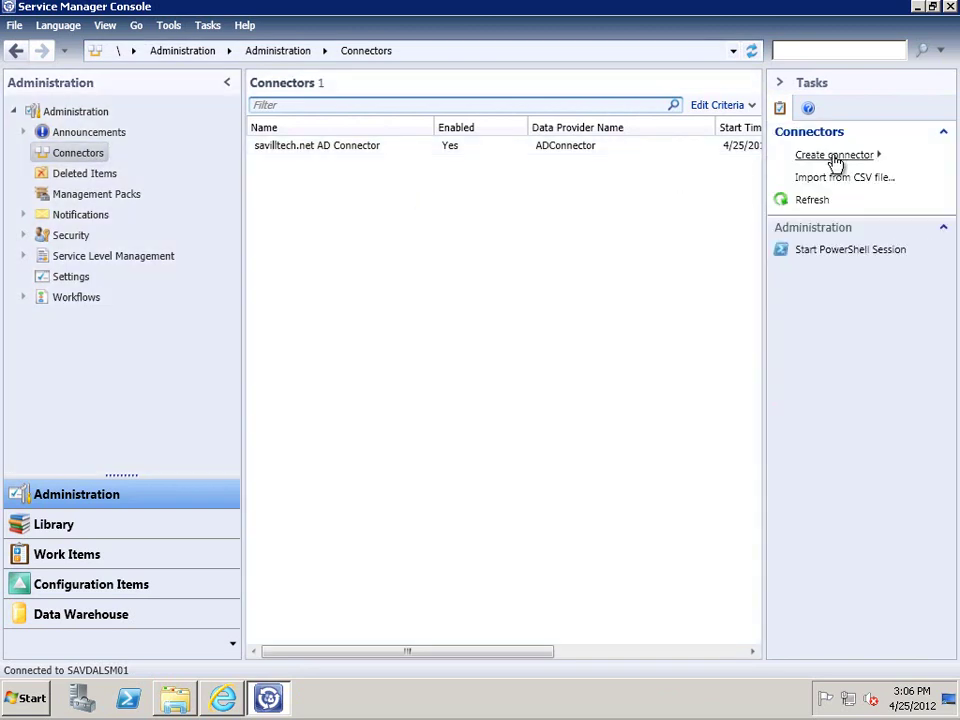
pyautogui.click(835, 160)
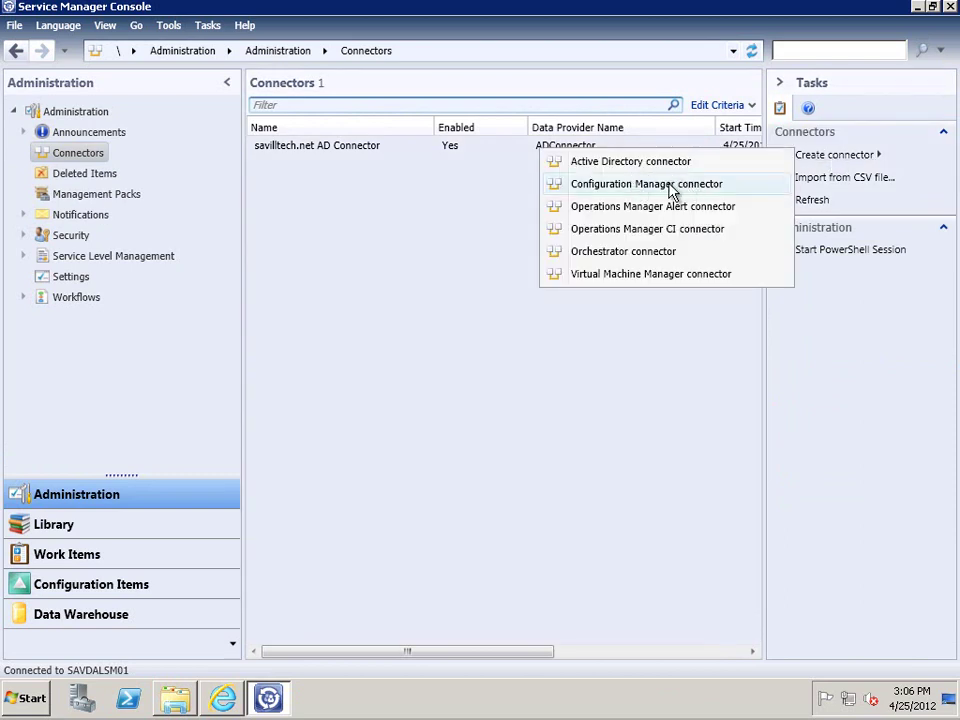
pyautogui.click(673, 192)
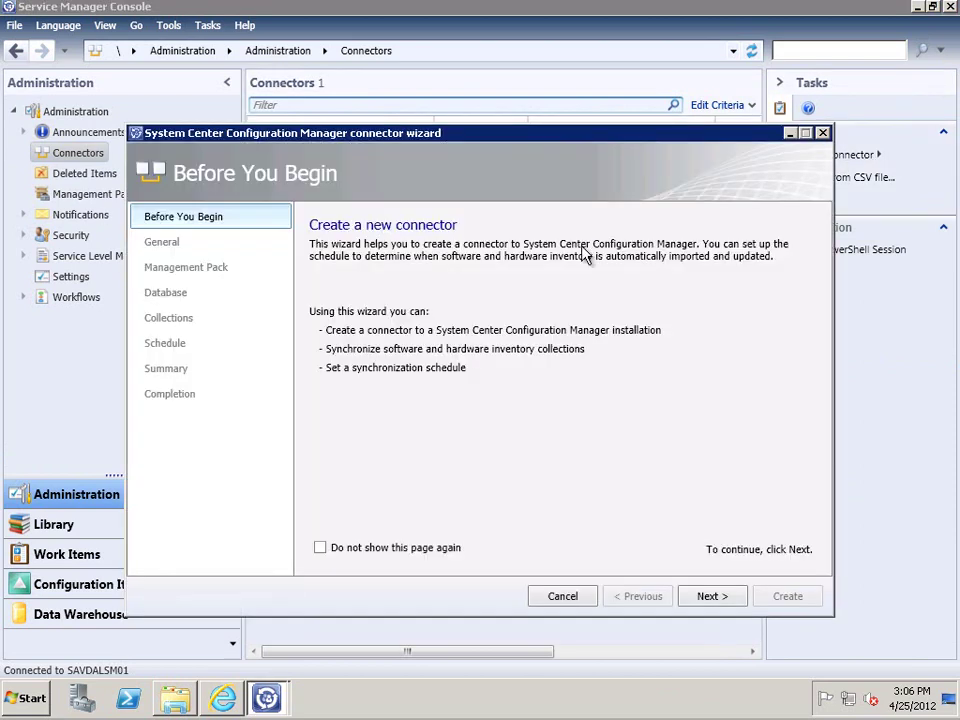
# Step: Name it 'savdalcm12 SCCM Connector' and choose the Configuration Manager 2012 Connector Configuration pack
pyautogui.click(705, 596)
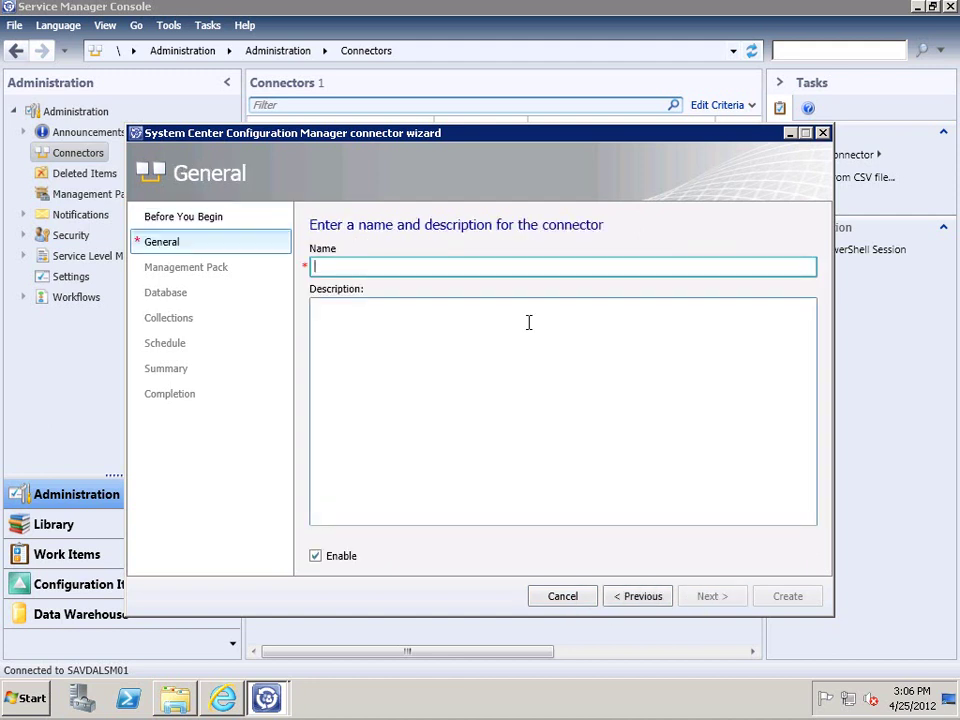
pyautogui.write('savdalcm12')
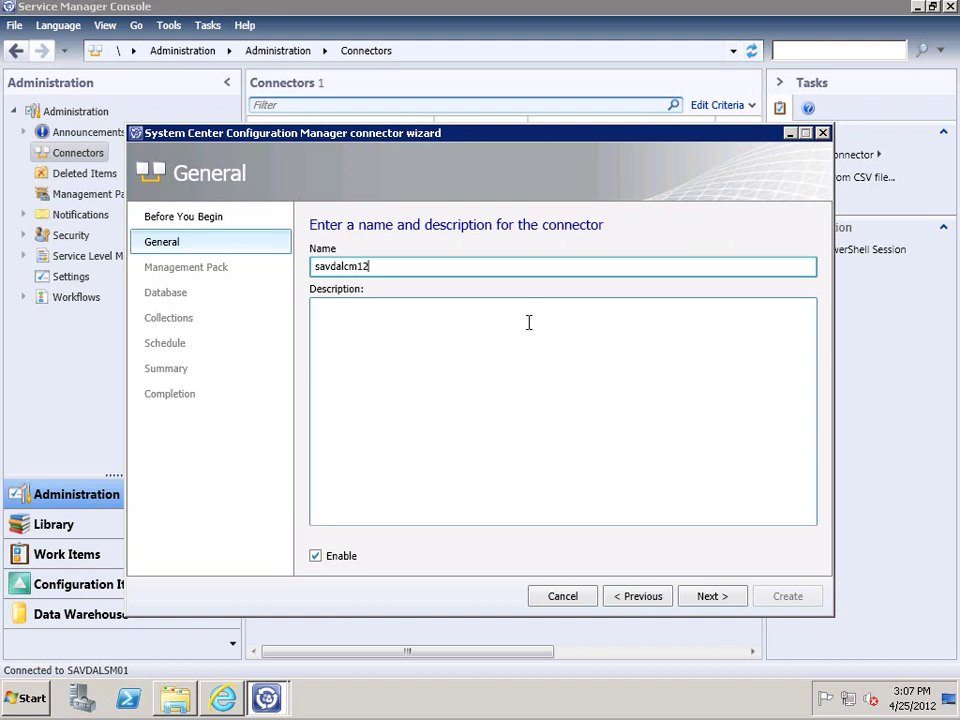
pyautogui.write(' SCCM Connector')
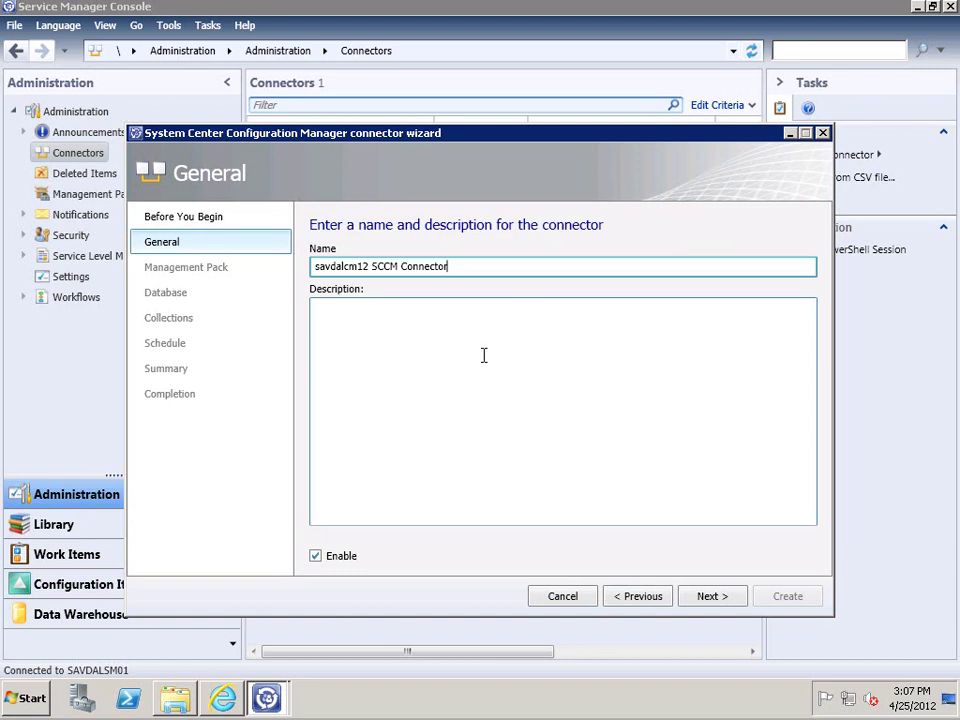
pyautogui.click(712, 597)
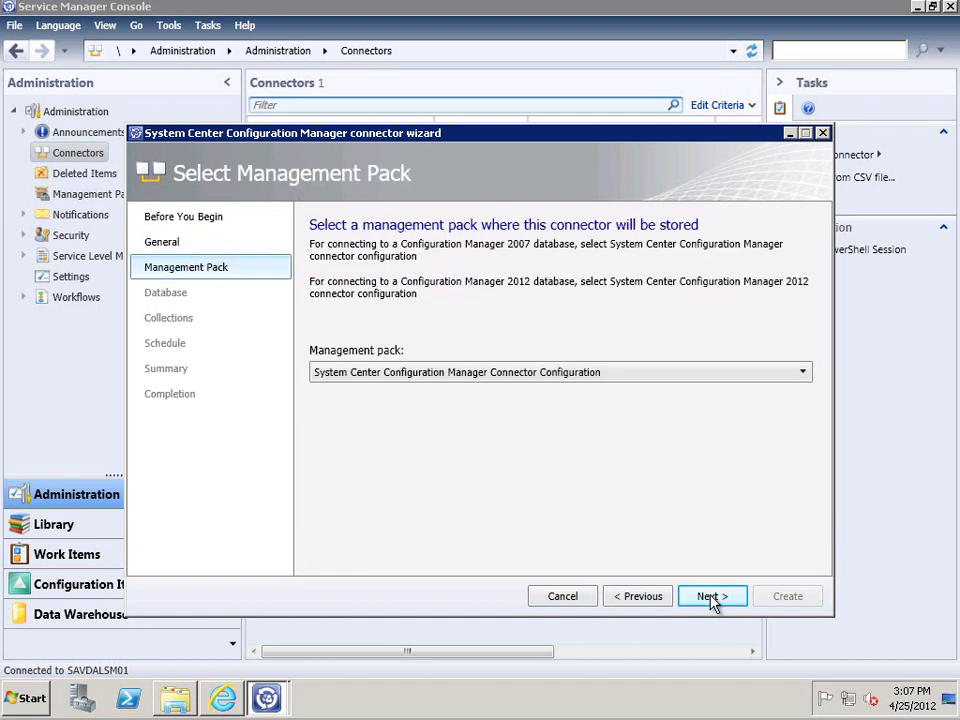
pyautogui.click(510, 374)
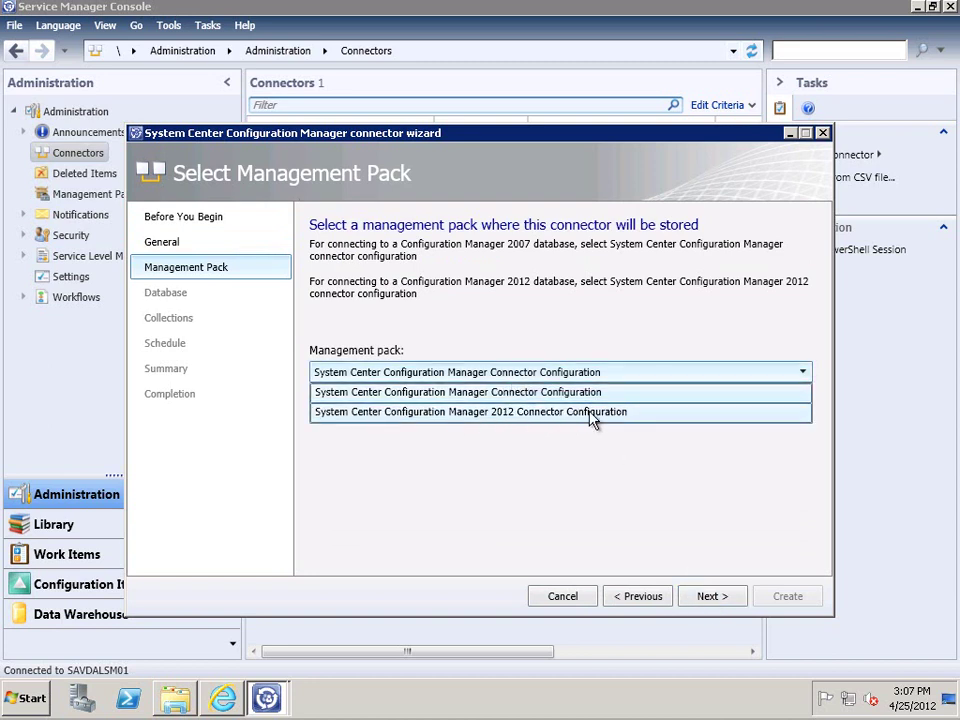
pyautogui.click(553, 416)
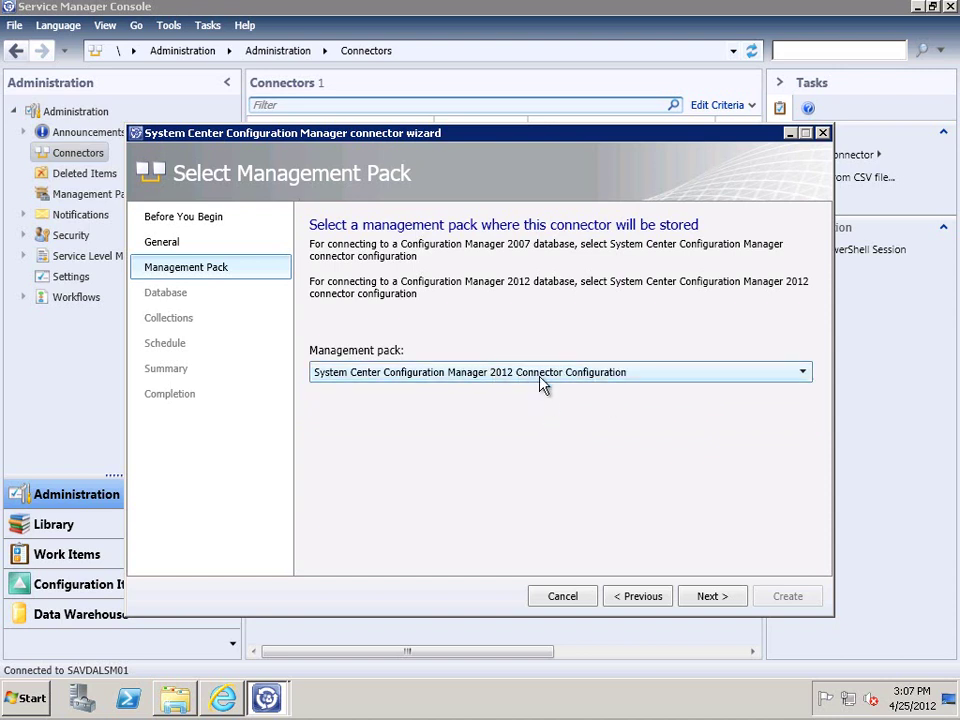
pyautogui.click(710, 597)
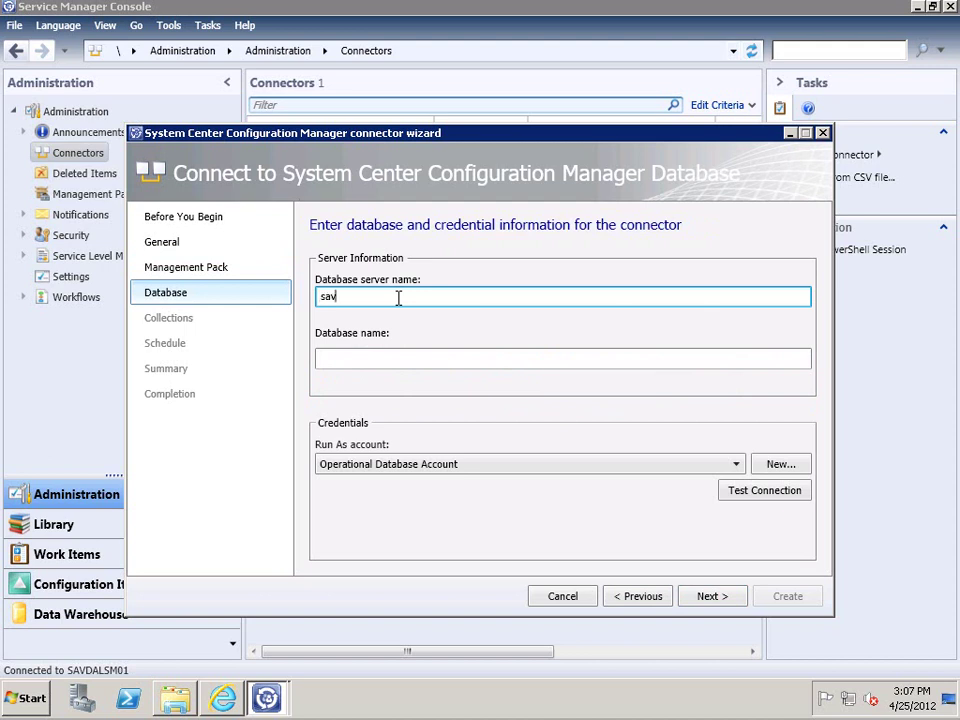
# Step: Enter savdalom01.savilltech.net as the database server name and move to the database name field
pyautogui.write('om01.savilltech.net')
pyautogui.press('Tab')
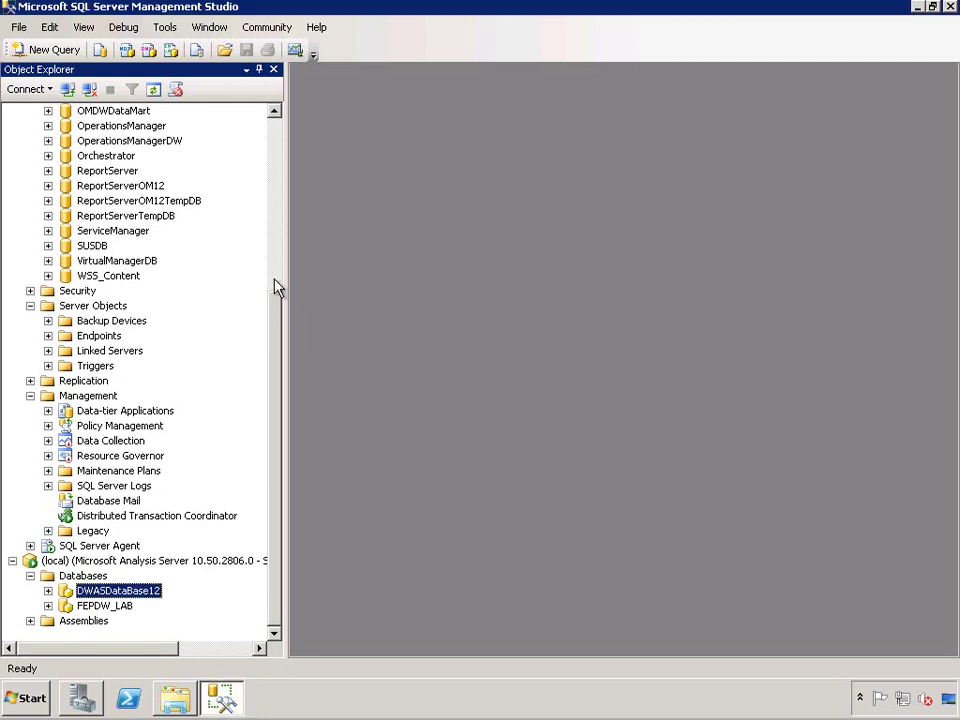
pyautogui.moveTo(270, 308); pyautogui.dragTo(264, 146)
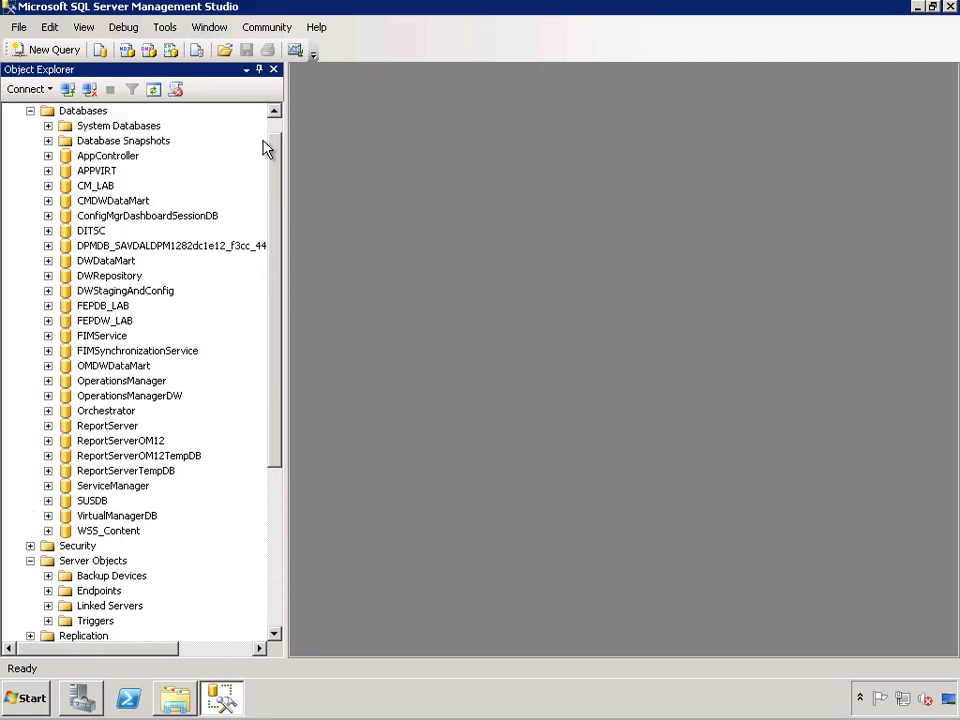
pyautogui.click(101, 188)
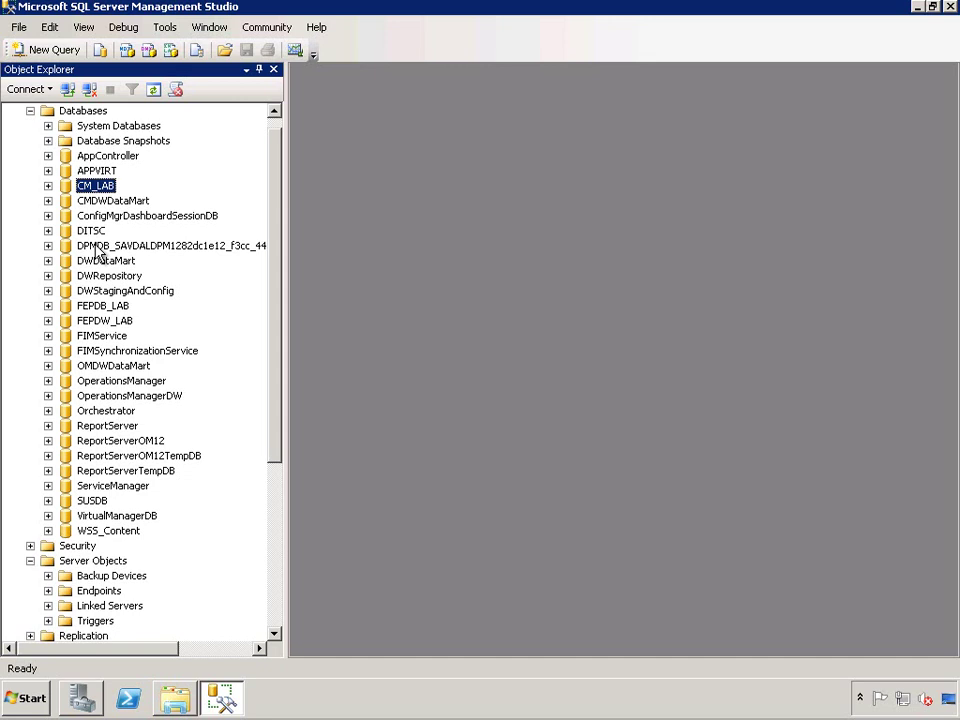
pyautogui.click(48, 187)
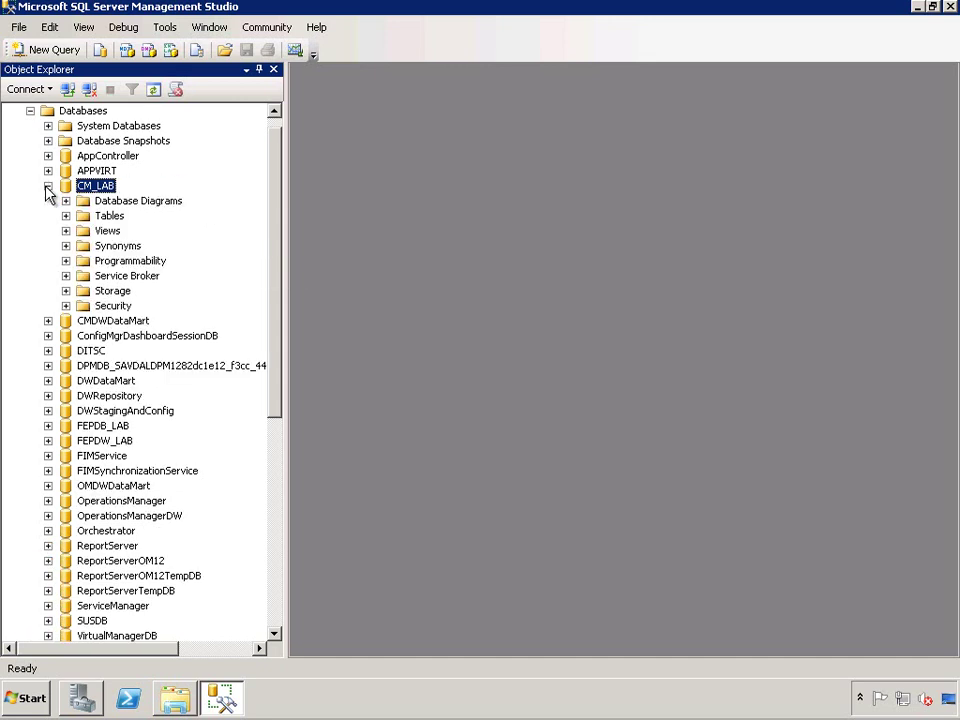
pyautogui.click(66, 306)
pyautogui.click(112, 322)
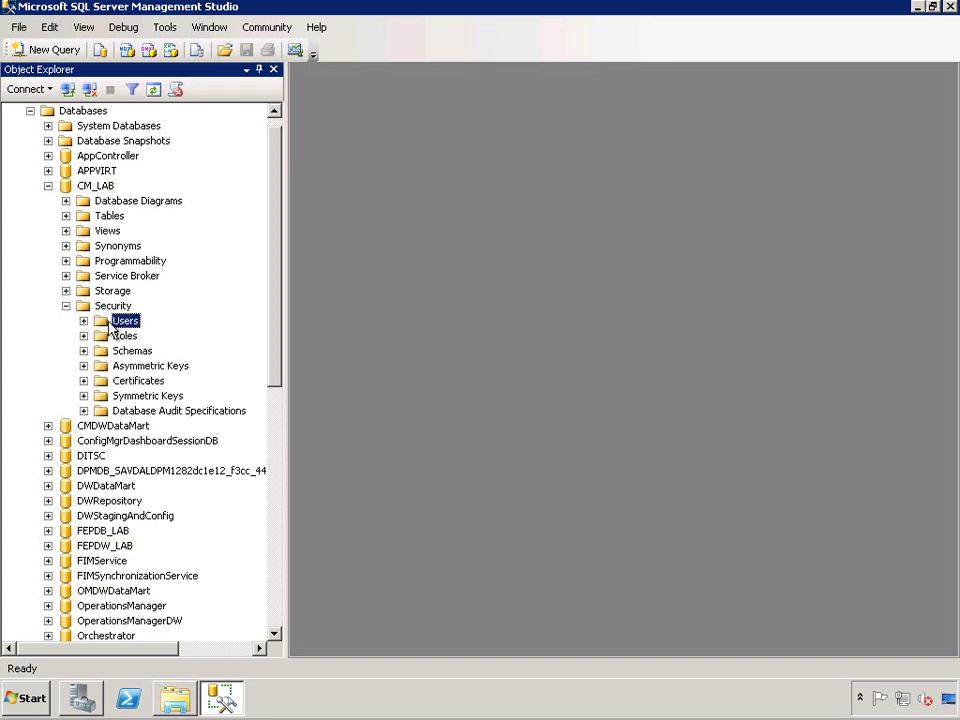
pyautogui.click(84, 321)
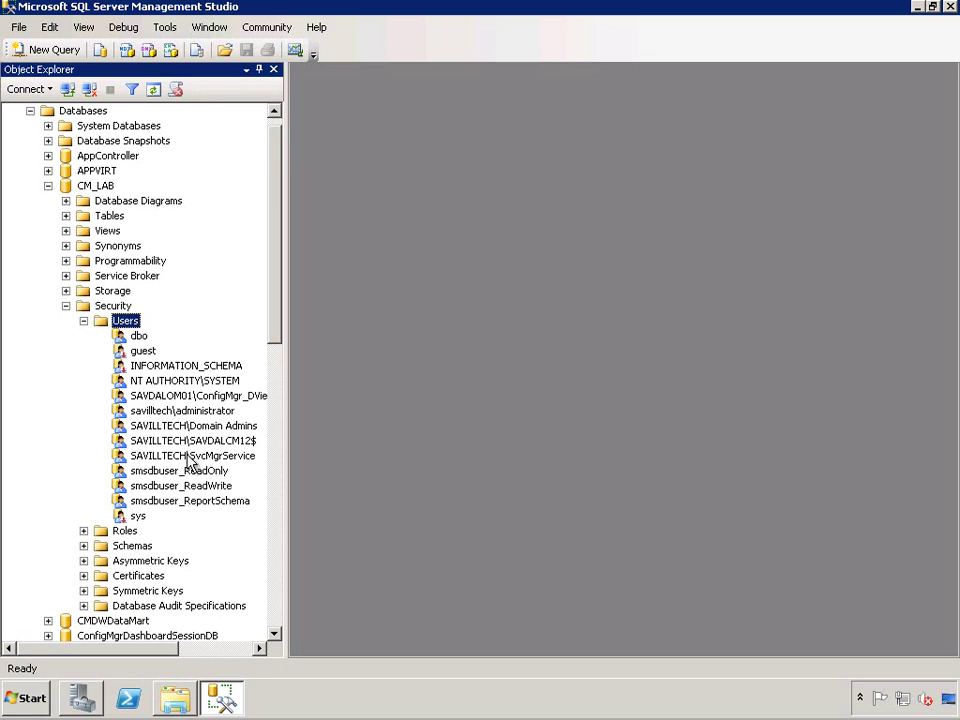
pyautogui.click(192, 457)
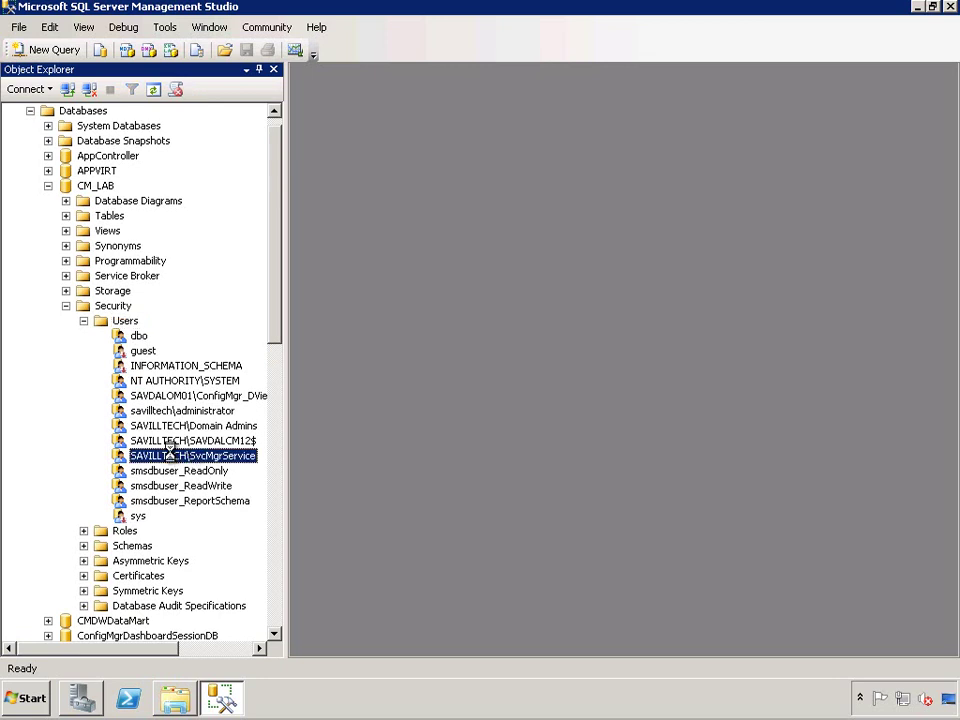
pyautogui.doubleClick(192, 457)
pyautogui.moveTo(784, 476)
pyautogui.mouseDown()
pyautogui.moveTo(798, 561)
pyautogui.moveTo(788, 472)
pyautogui.mouseUp()
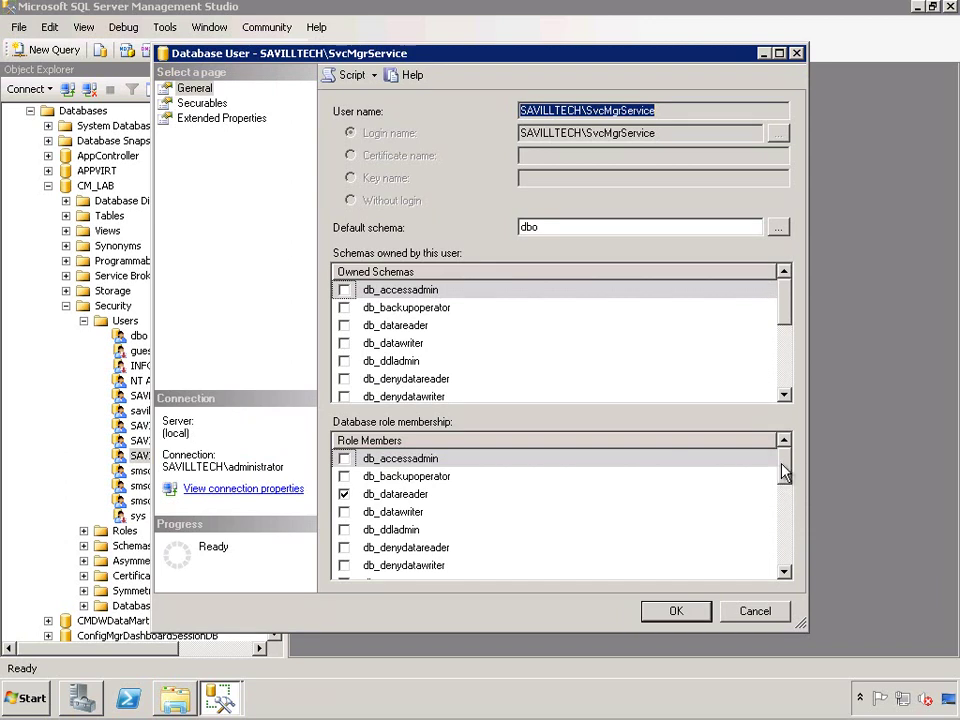
pyautogui.moveTo(793, 467); pyautogui.dragTo(798, 490)
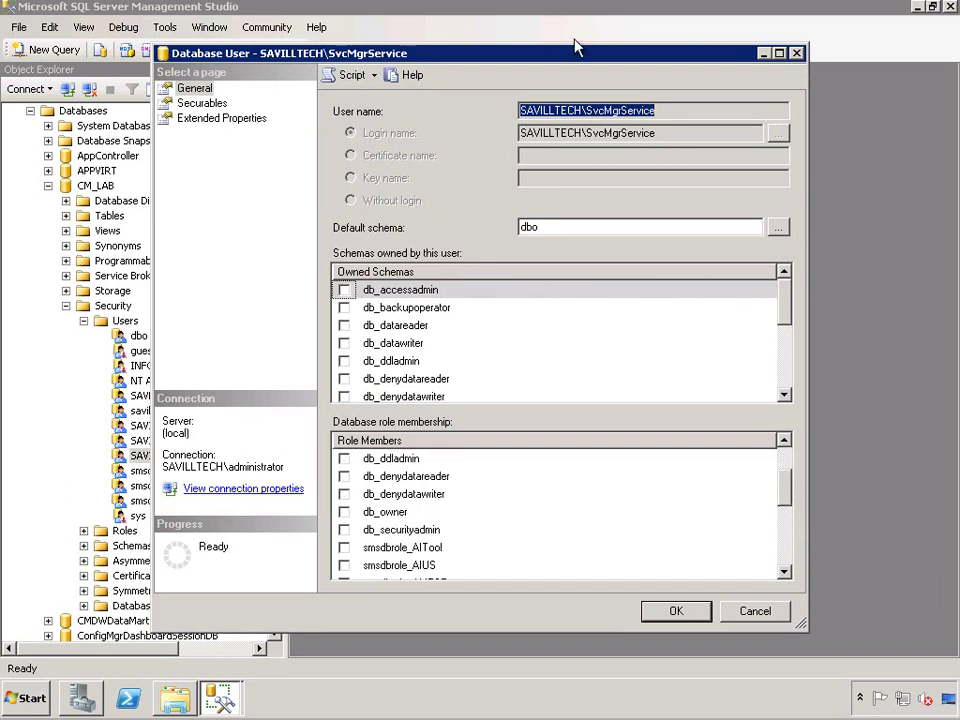
pyautogui.moveTo(378, 45); pyautogui.dragTo(655, 96)
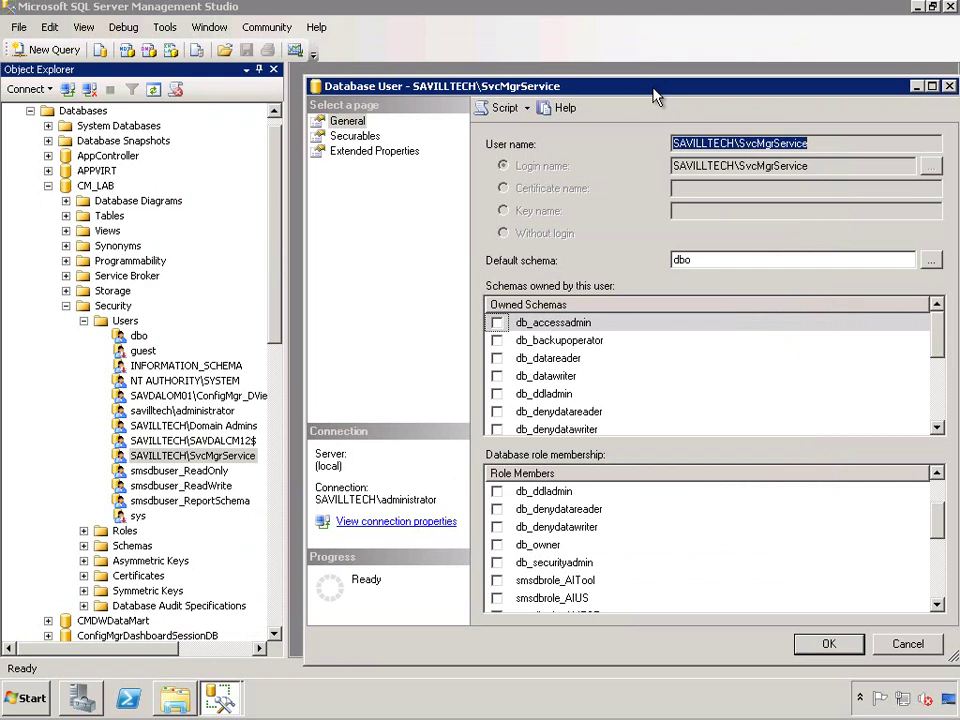
pyautogui.press('Escape')
pyautogui.moveTo(275, 290); pyautogui.dragTo(272, 553)
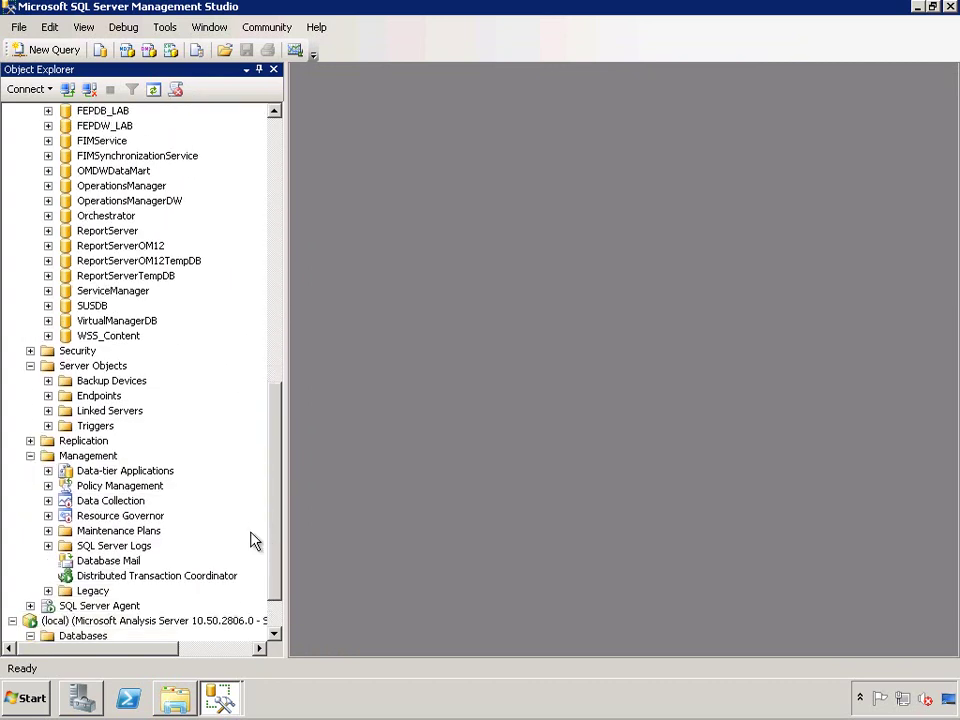
# Step: In SQL Server Management Studio, show the service account login's CM_LAB mapping with db_datareader and smsdbrole_extract roles
pyautogui.click(30, 350)
pyautogui.click(48, 366)
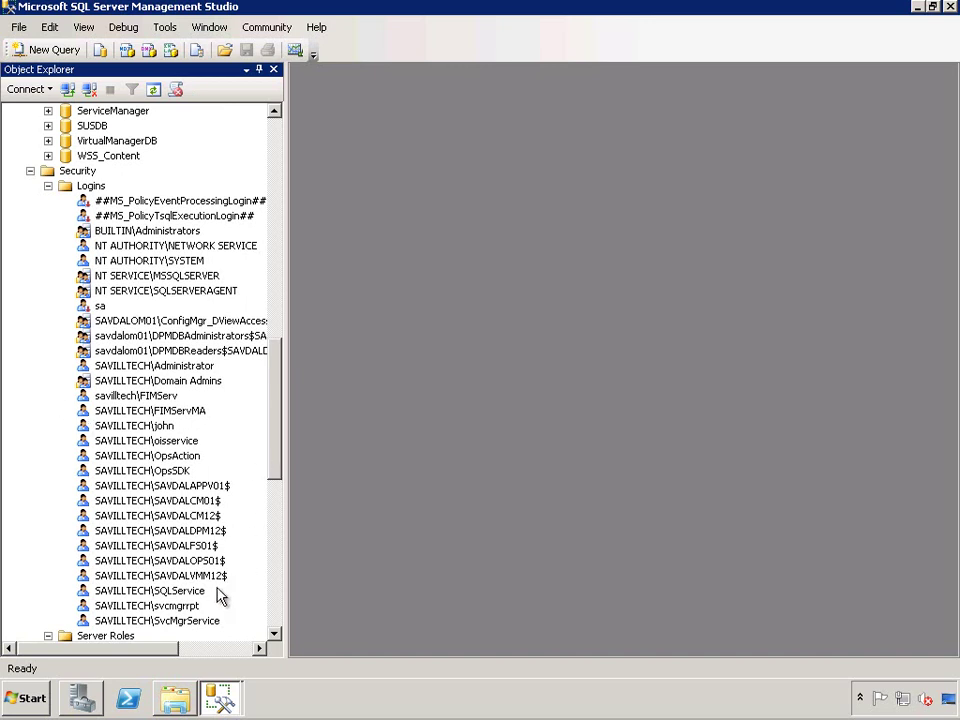
pyautogui.click(168, 621)
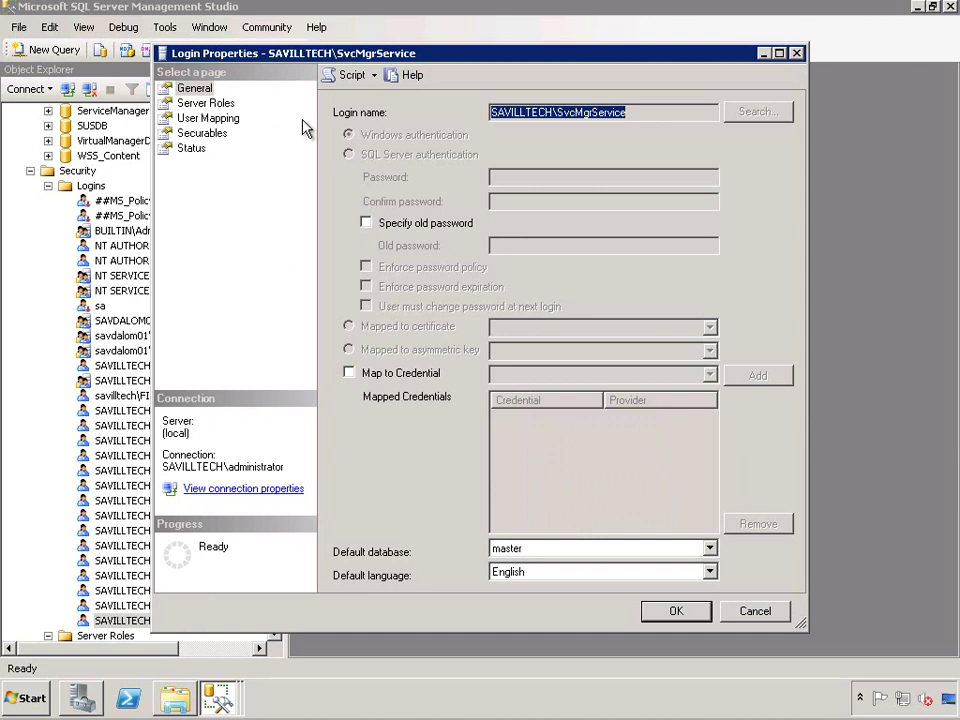
pyautogui.click(225, 106)
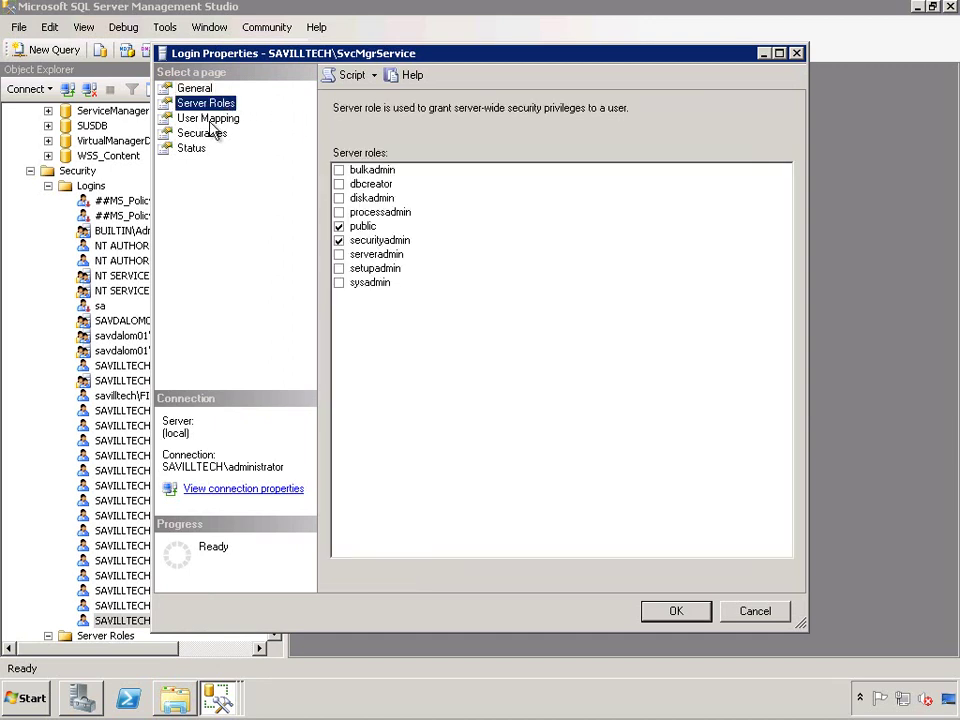
pyautogui.click(208, 120)
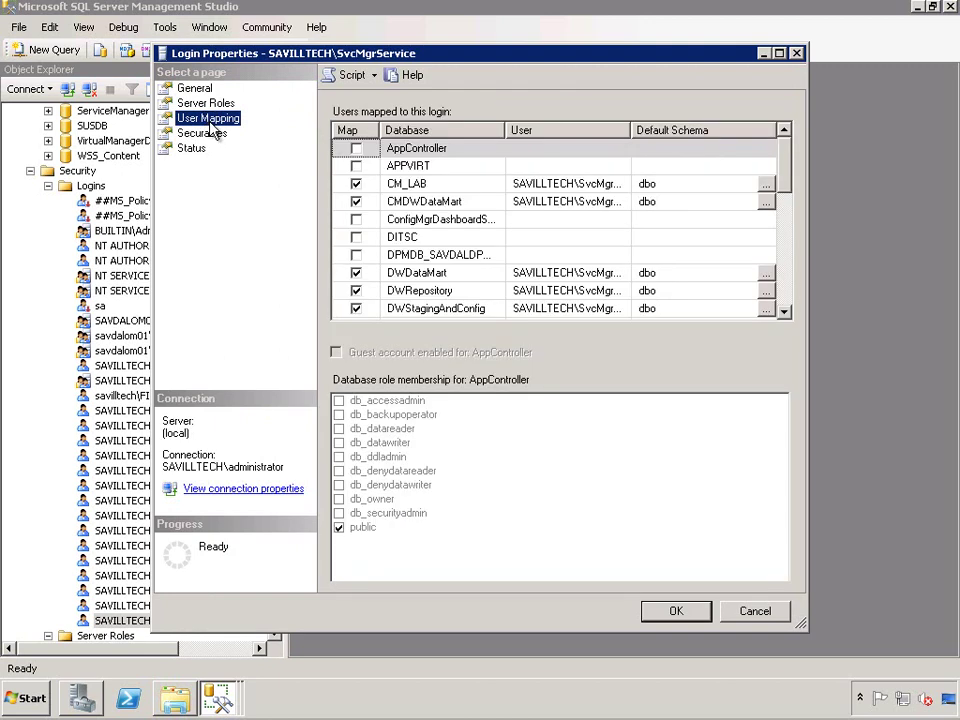
pyautogui.click(436, 185)
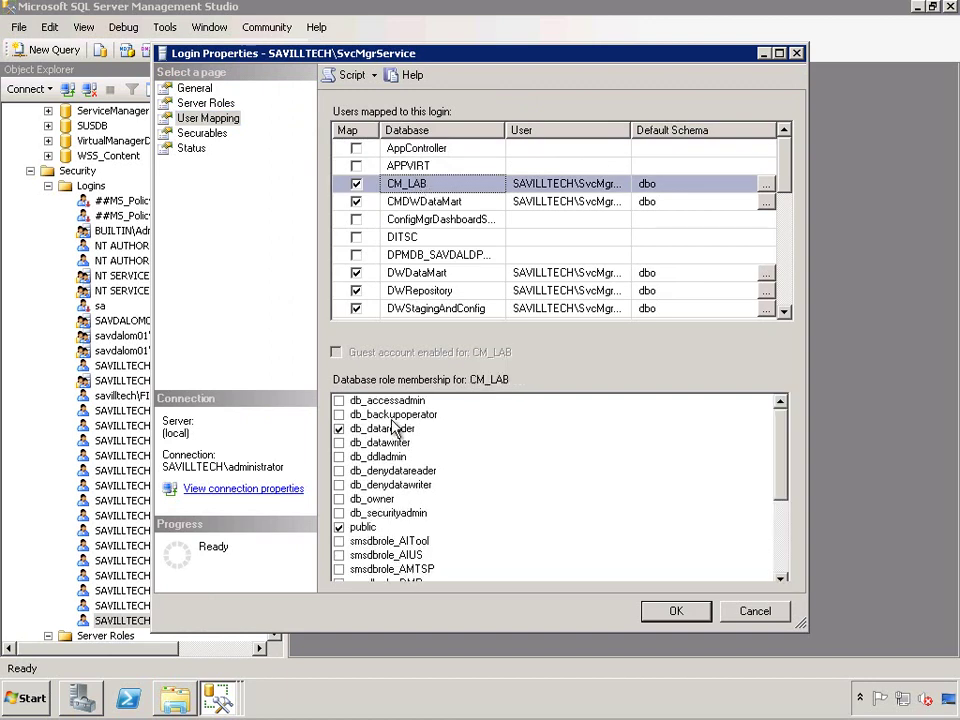
pyautogui.moveTo(780, 484); pyautogui.dragTo(793, 561)
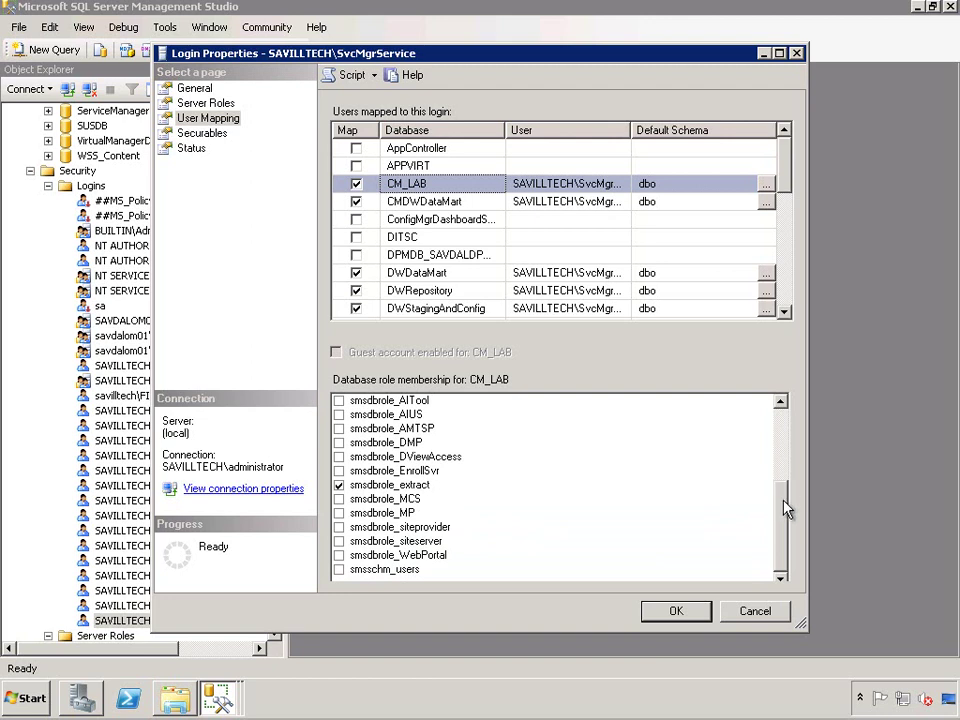
pyautogui.scroll(2, 787, 506)
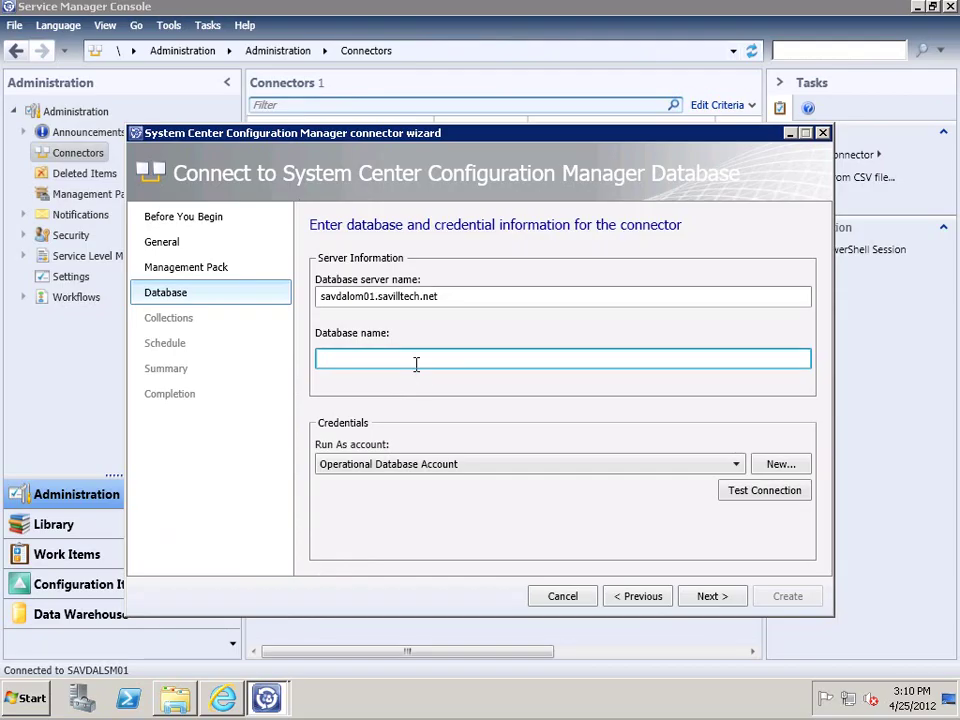
# Step: Enter CM_LAB as the database name, test the connection with the account password, and continue
pyautogui.write('CM_LAB')
pyautogui.click(744, 498)
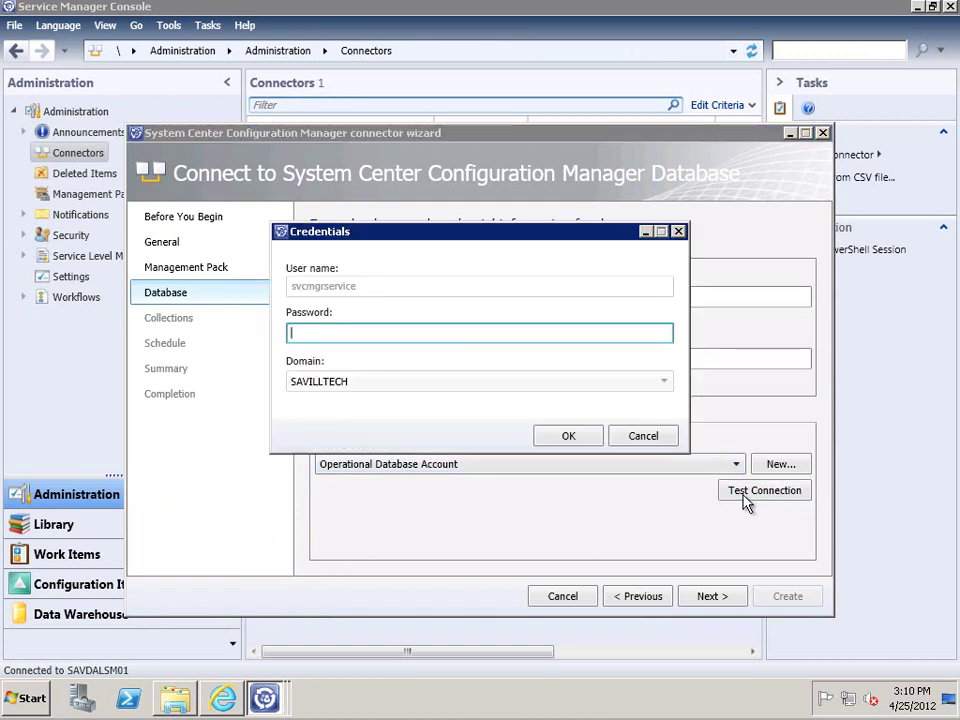
pyautogui.write('********')
pyautogui.press('BackSpace')
pyautogui.press('BackSpace')
pyautogui.press('BackSpace')
pyautogui.press('BackSpace')
pyautogui.press('BackSpace')
pyautogui.press('BackSpace')
pyautogui.press('BackSpace')
pyautogui.press('BackSpace')
pyautogui.write('*******')
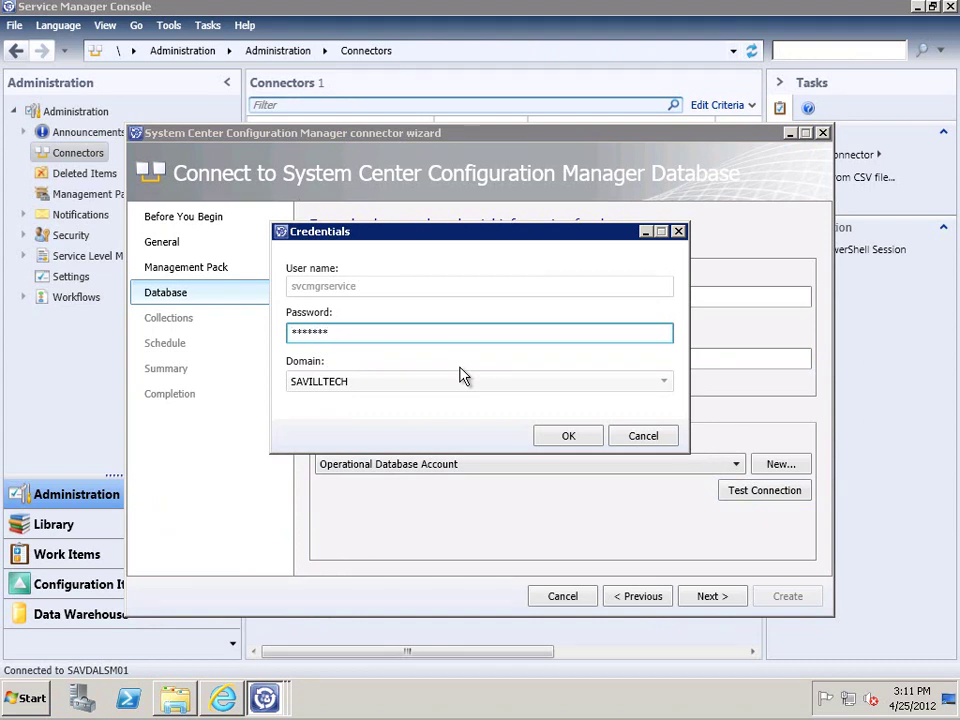
pyautogui.click(568, 436)
pyautogui.click(583, 407)
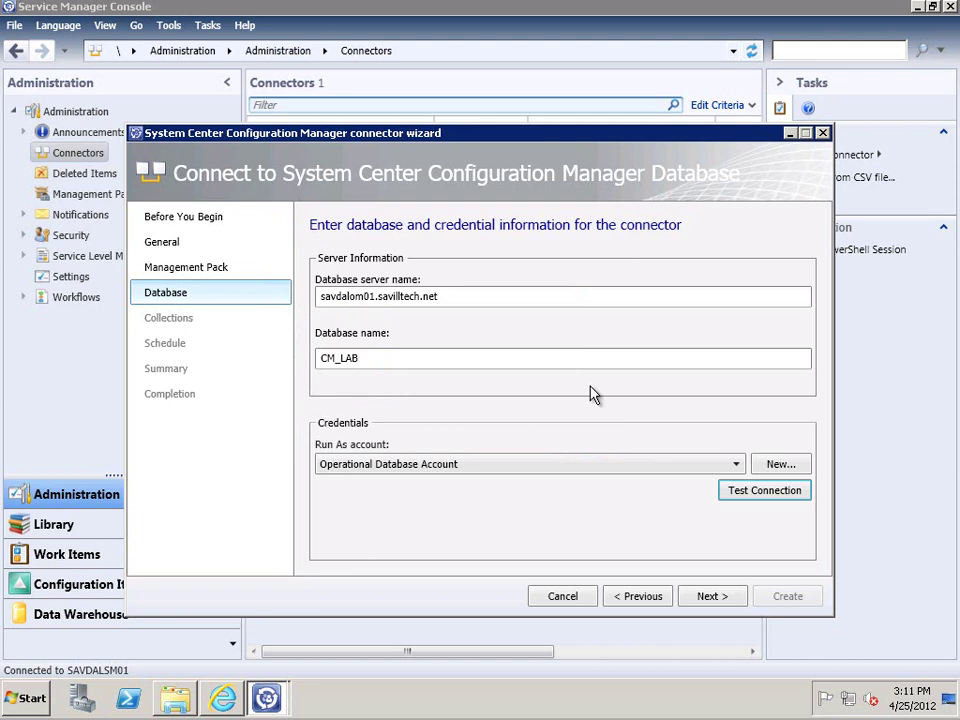
pyautogui.click(712, 597)
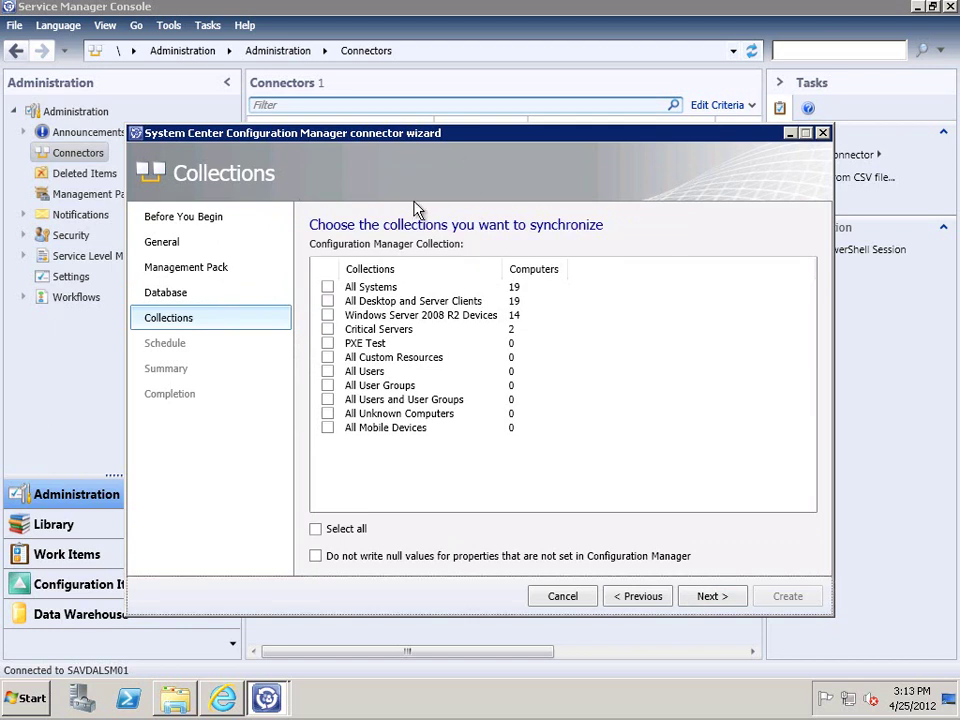
# Step: Include All Systems and every other collection, keep the daily 3:00 PM schedule, and reach the summary
pyautogui.click(328, 287)
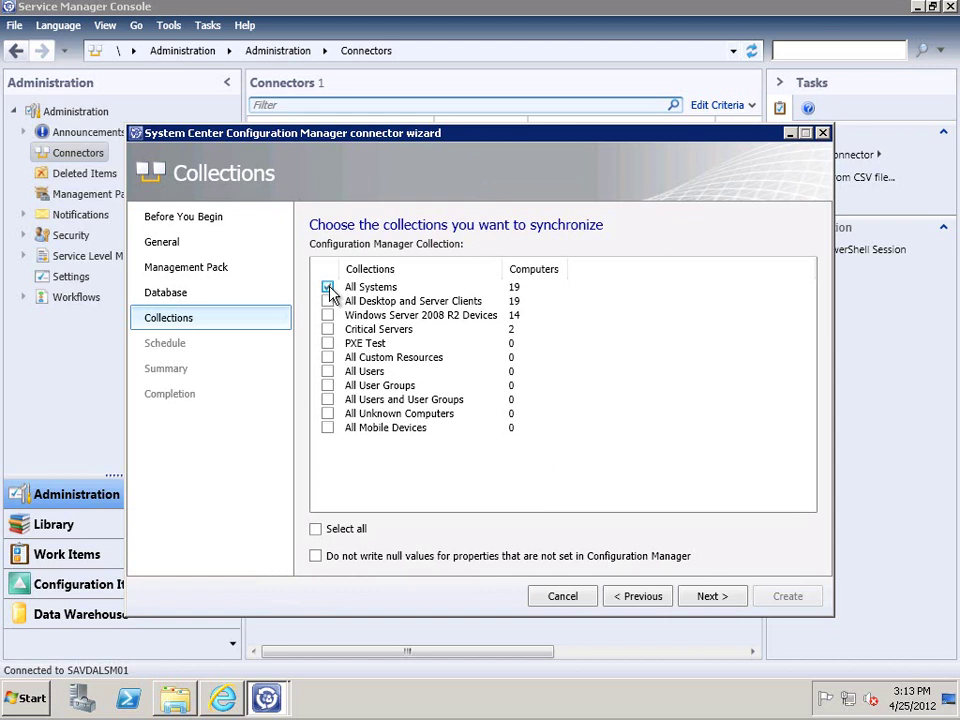
pyautogui.click(316, 530)
pyautogui.click(717, 597)
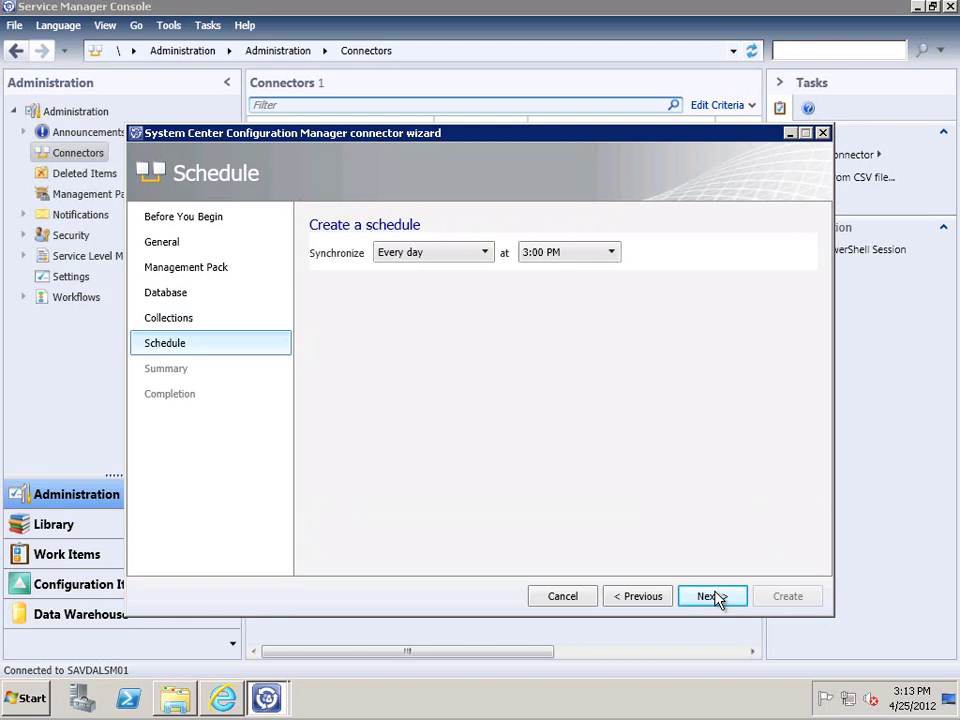
pyautogui.click(718, 597)
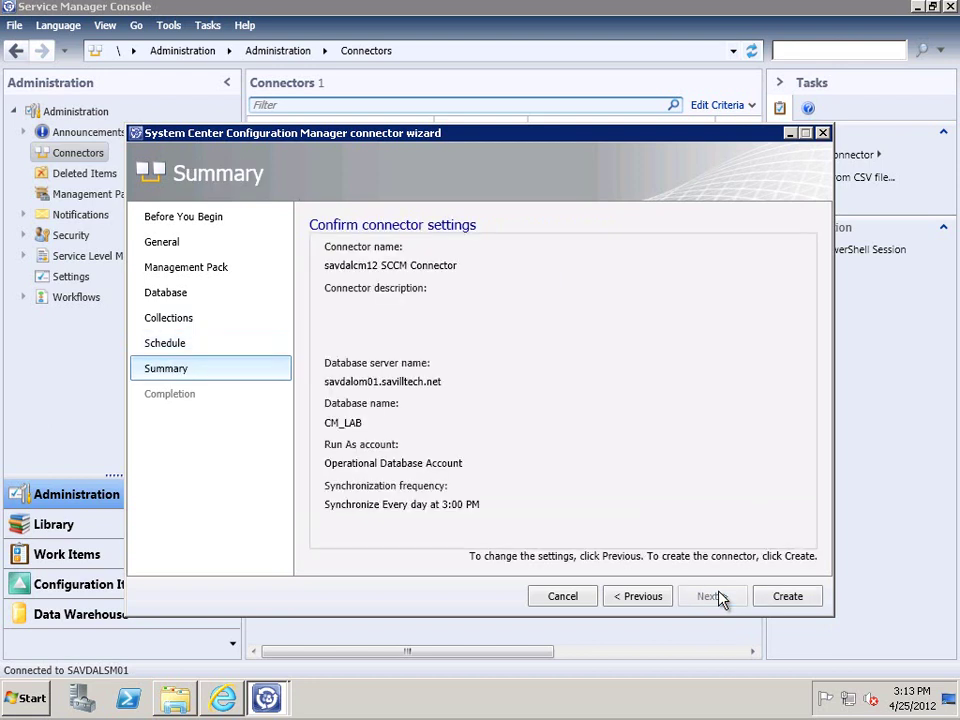
# Step: Create the savdalcm12 SCCM Connector and close the finished wizard
pyautogui.click(803, 598)
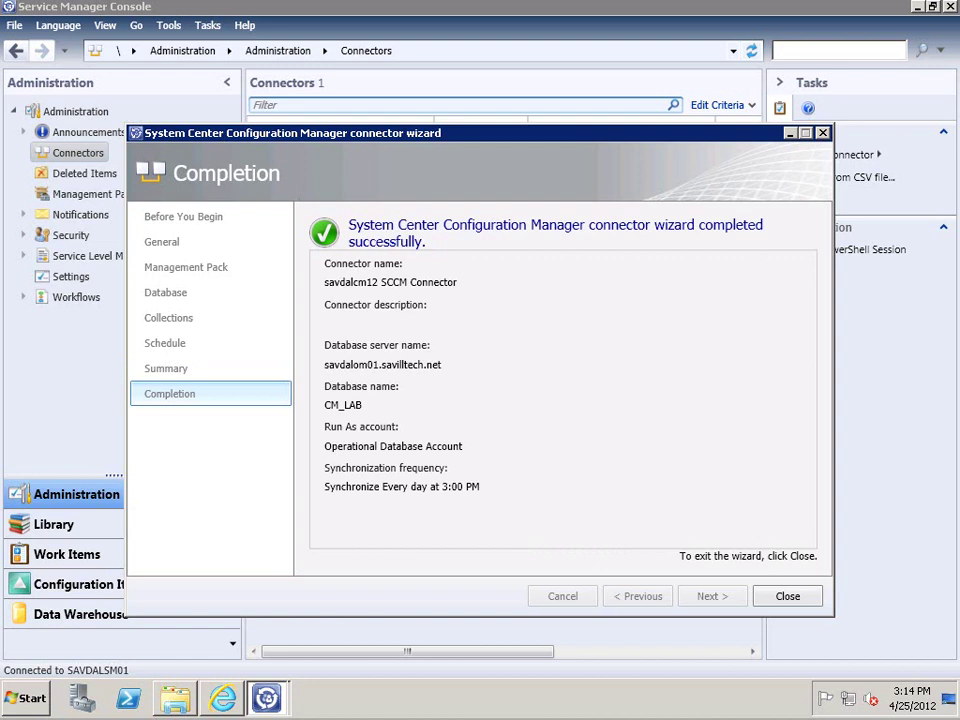
pyautogui.click(789, 597)
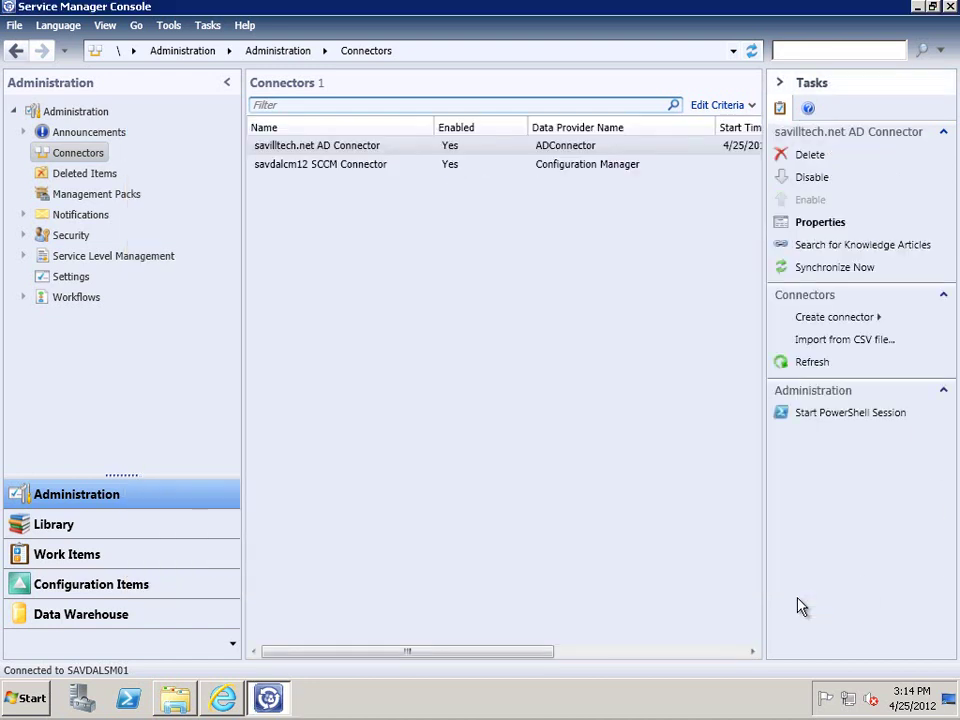
# Step: Reveal the sync status columns and run Synchronize Now on the savdalcm12 SCCM Connector
pyautogui.click(613, 150)
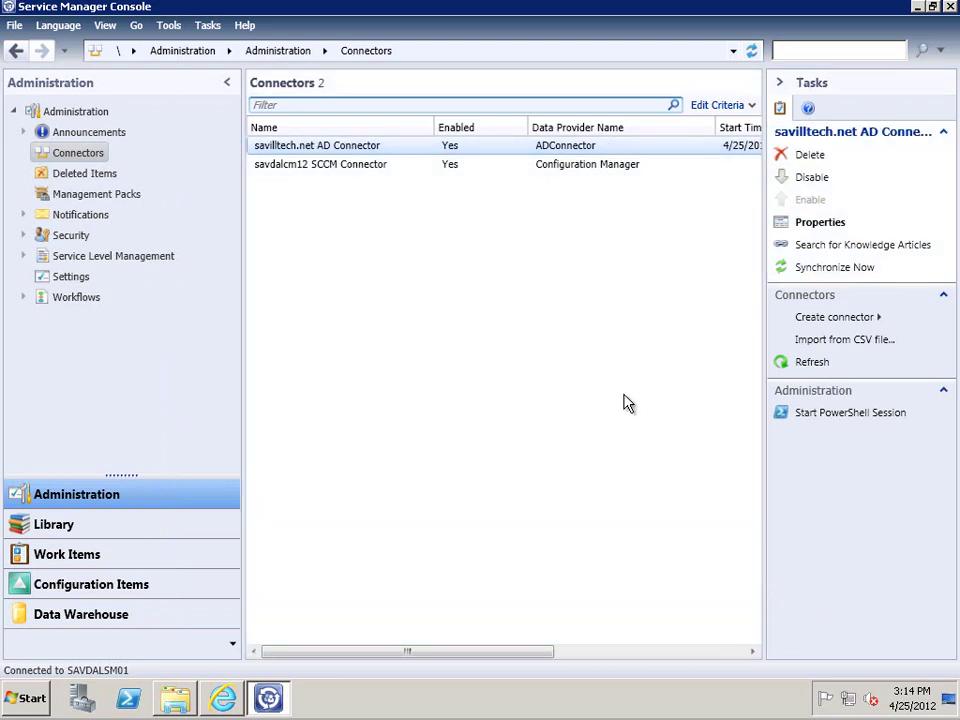
pyautogui.click(671, 652)
pyautogui.moveTo(669, 659); pyautogui.dragTo(523, 651)
pyautogui.click(634, 168)
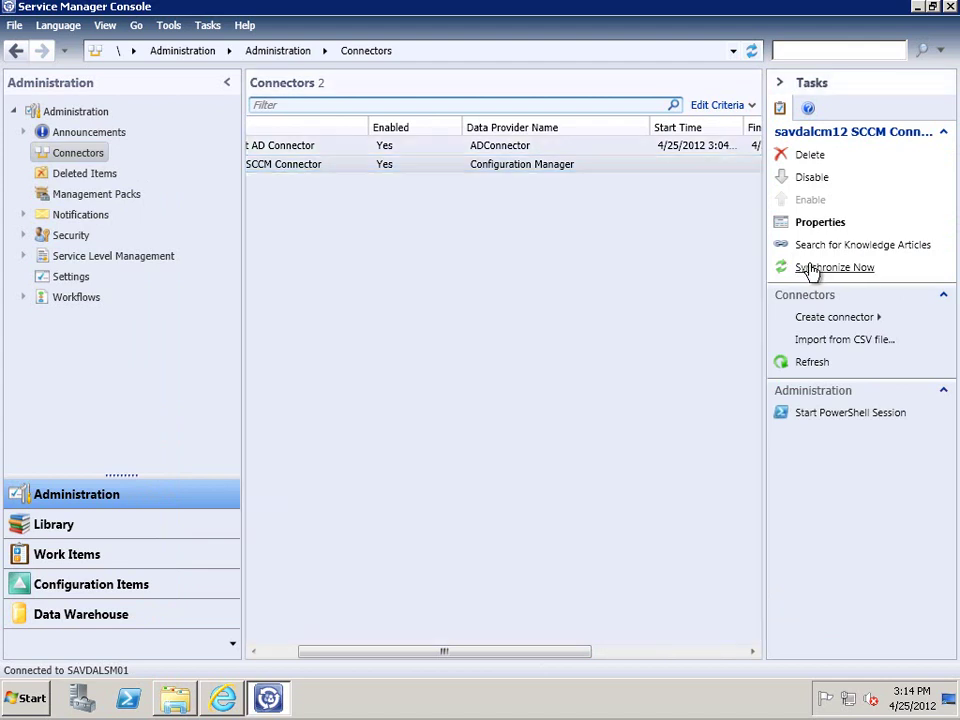
pyautogui.click(813, 268)
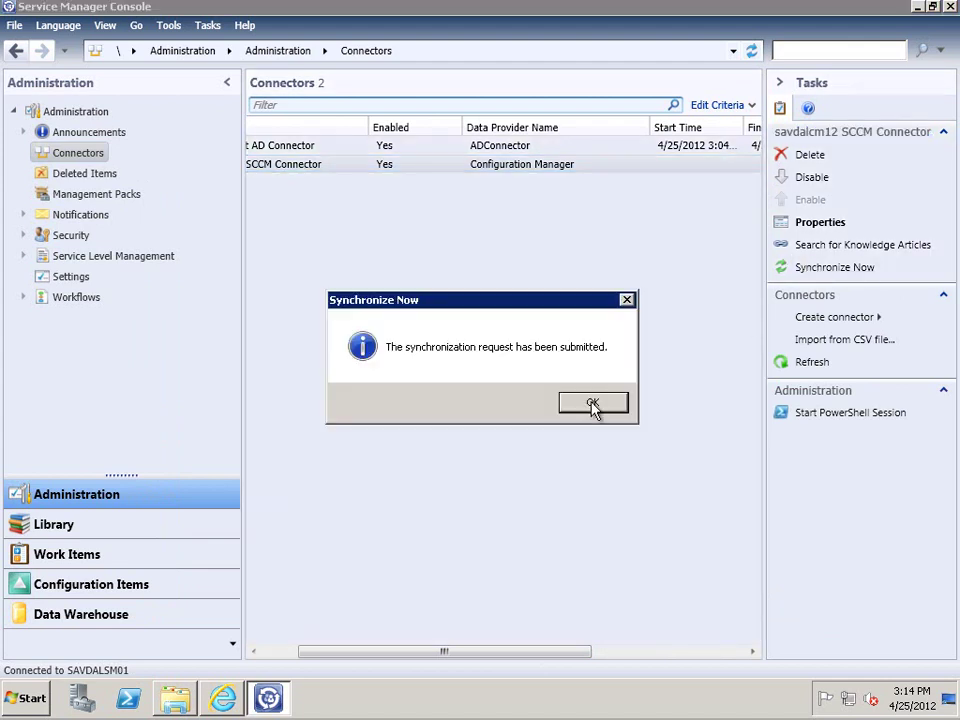
pyautogui.click(592, 404)
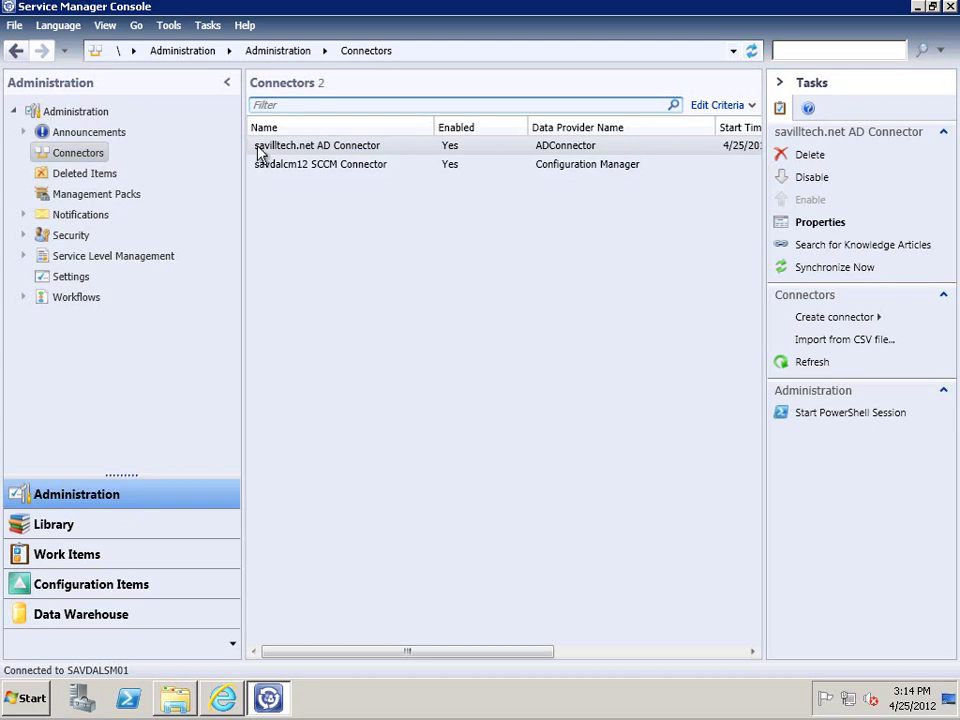
# Step: Switch to the Library workspace after briefly checking the self-service portal in Internet Explorer
pyautogui.click(75, 533)
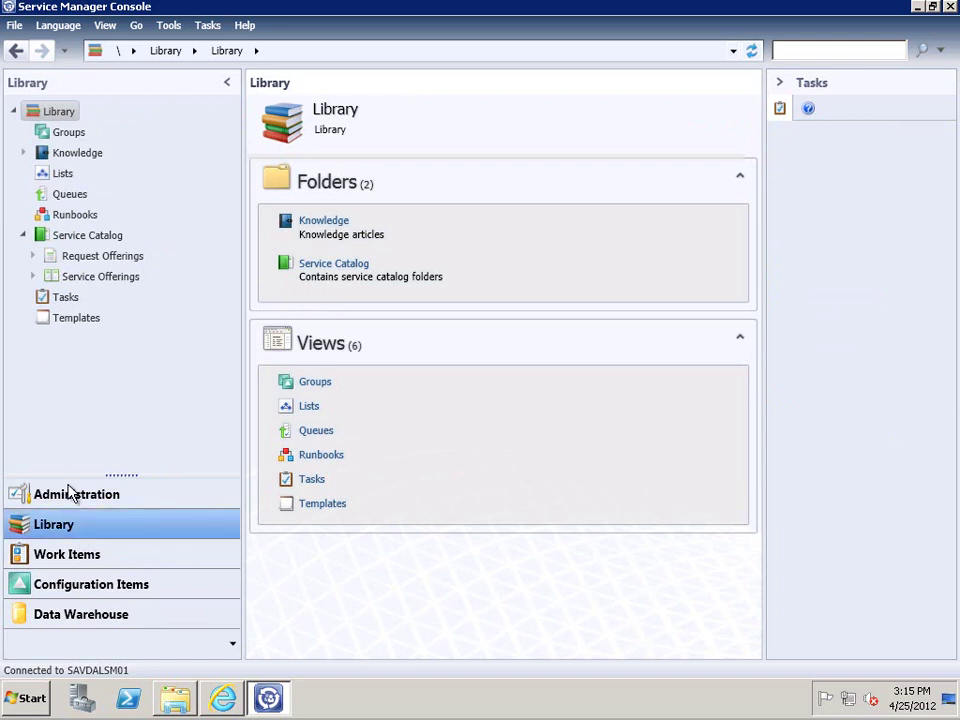
pyautogui.click(222, 700)
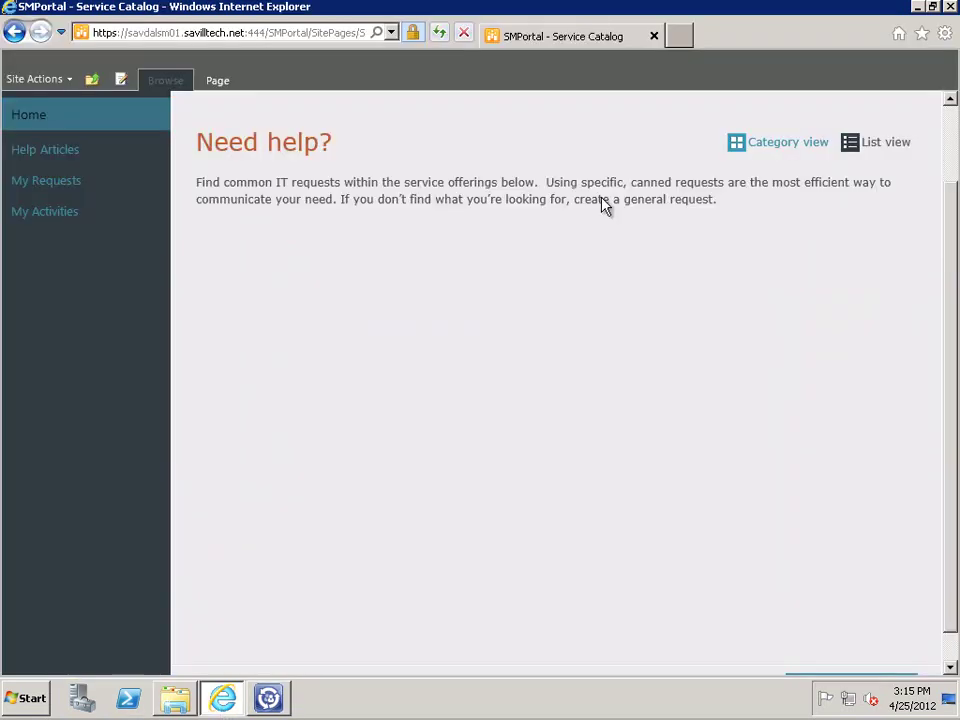
pyautogui.click(272, 700)
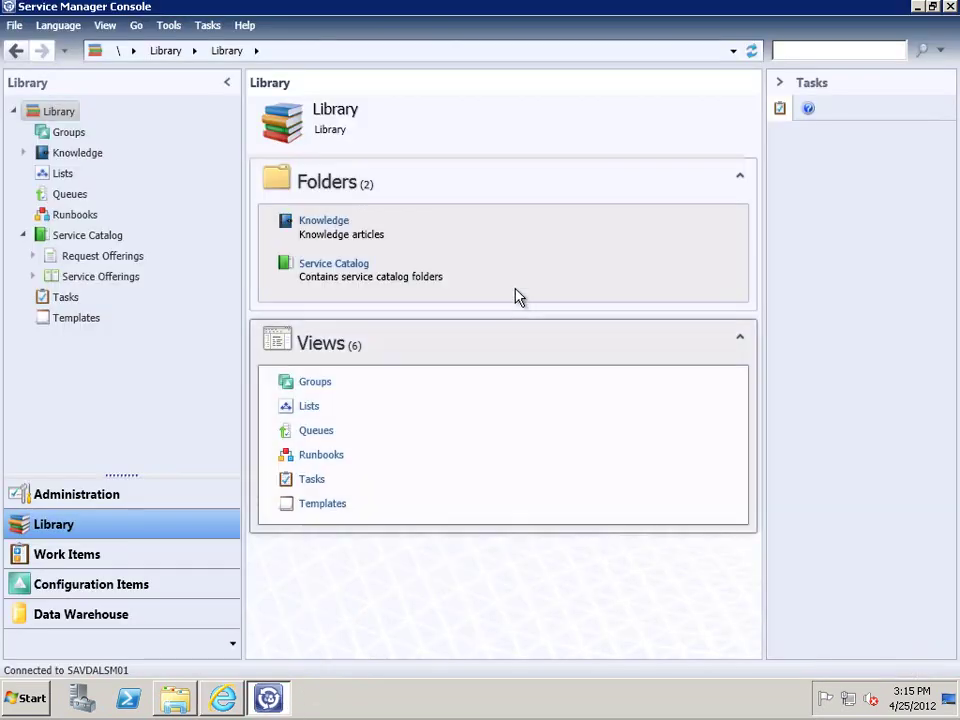
# Step: List the Published Request Offerings and inspect Generic Incident Request and Generic Incident Request (EN)
pyautogui.click(33, 256)
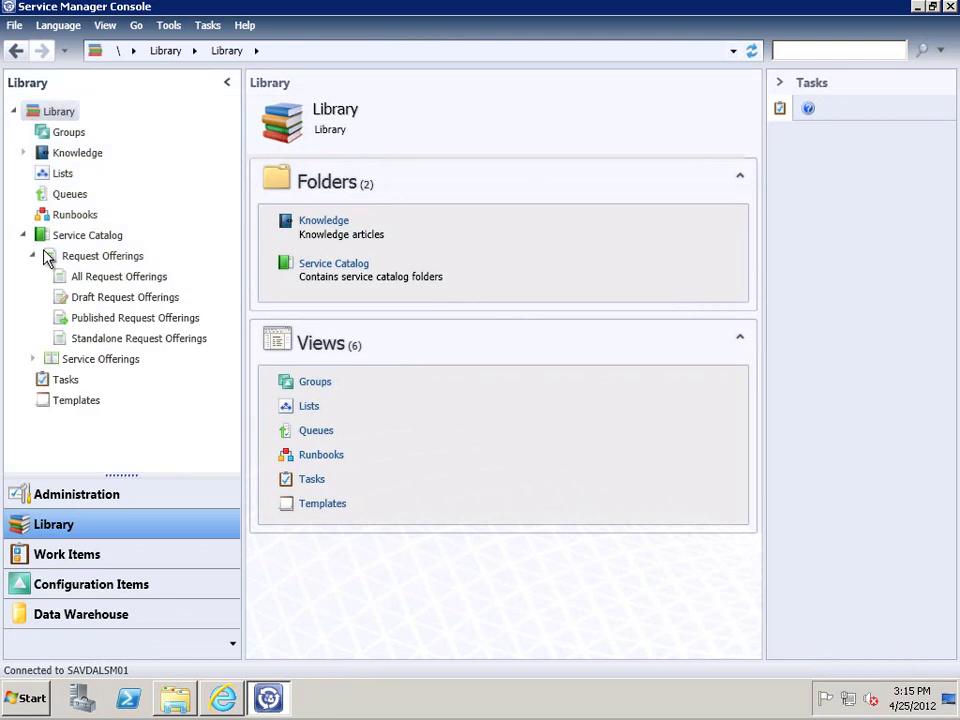
pyautogui.click(126, 322)
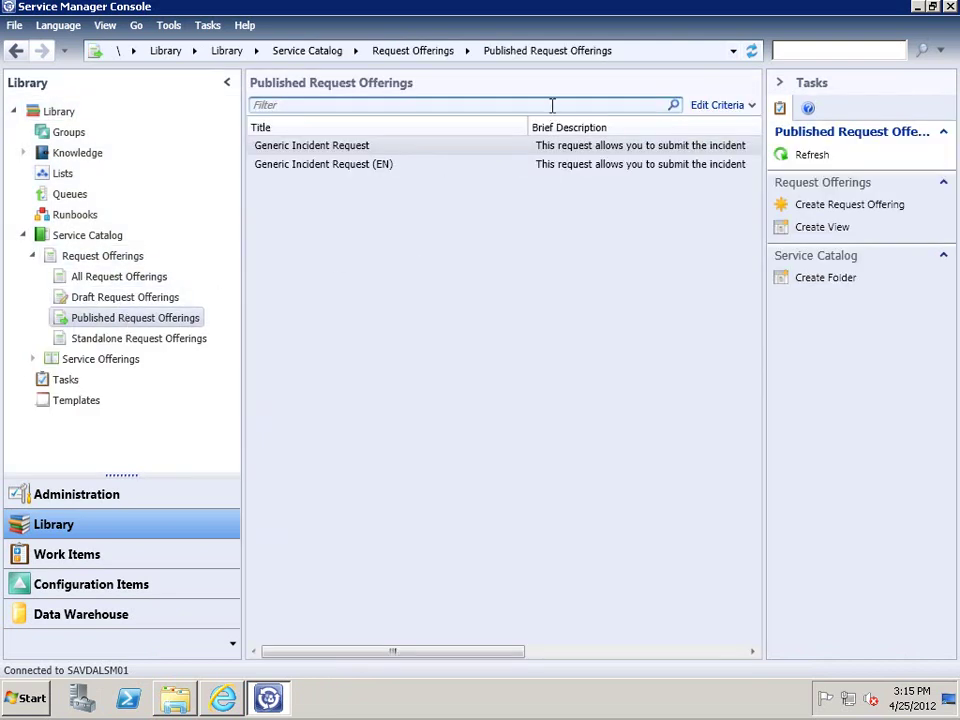
pyautogui.click(362, 147)
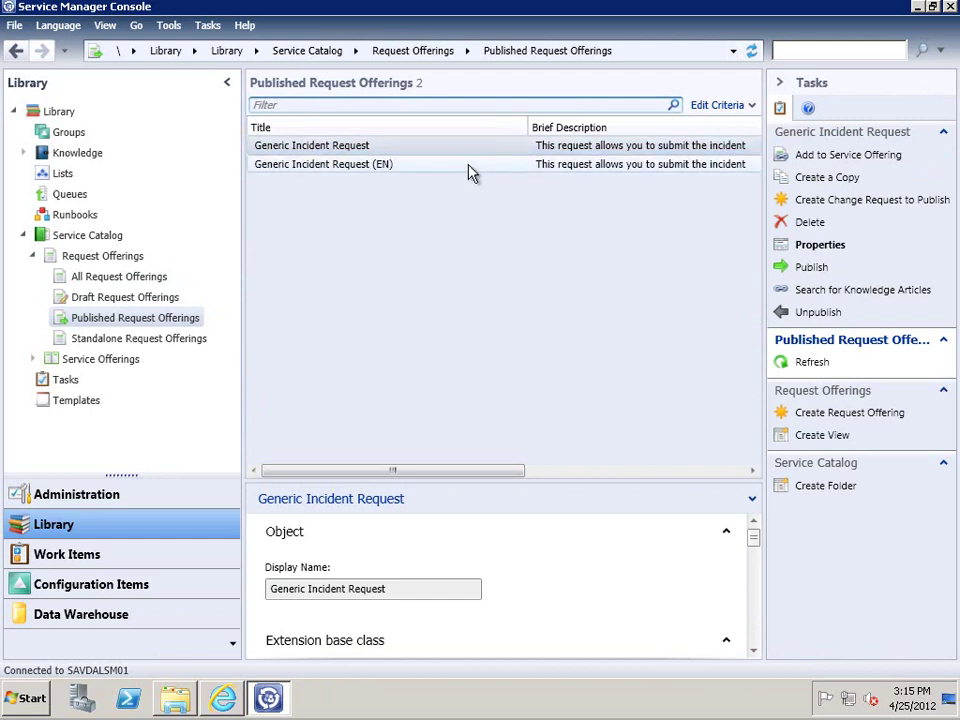
pyautogui.click(386, 171)
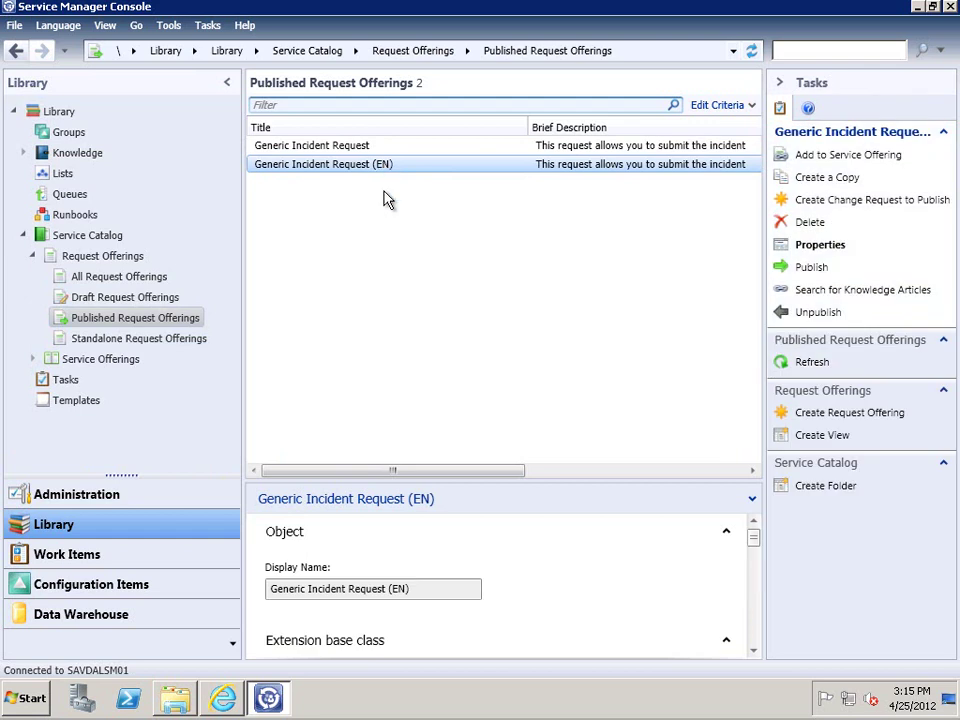
# Step: Glance at the self-service portal, then open the Service Offerings overview
pyautogui.click(216, 698)
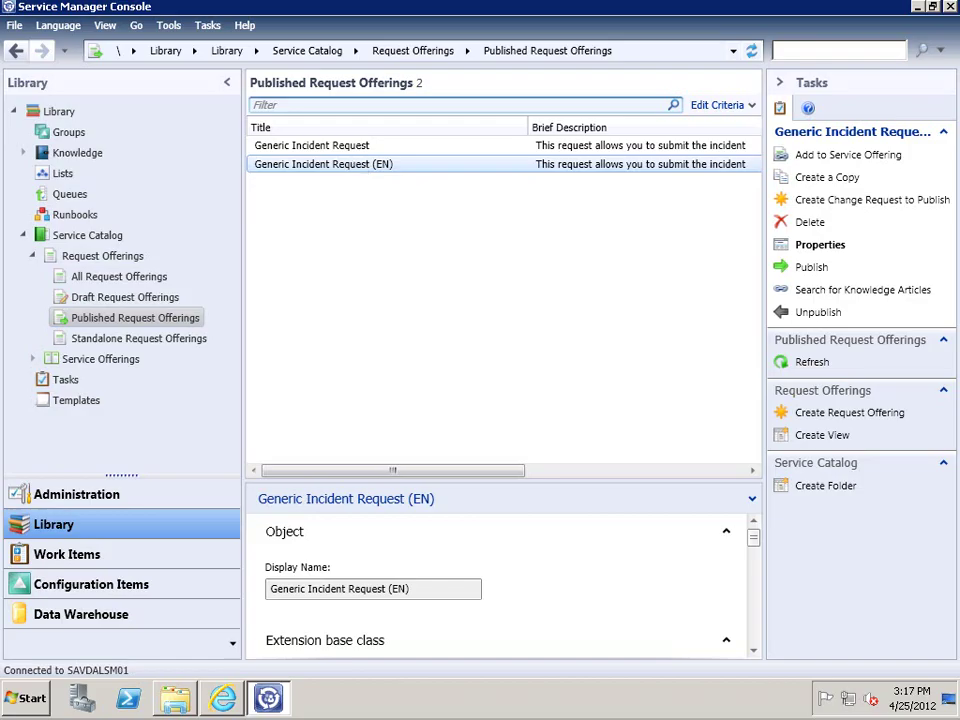
pyautogui.click(34, 360)
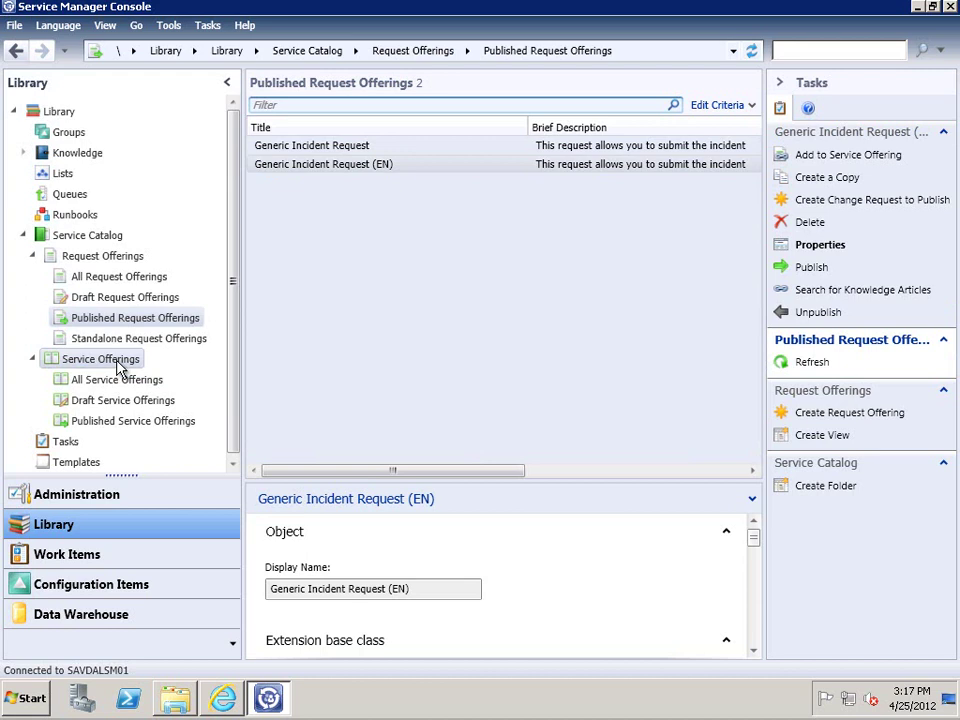
pyautogui.click(117, 363)
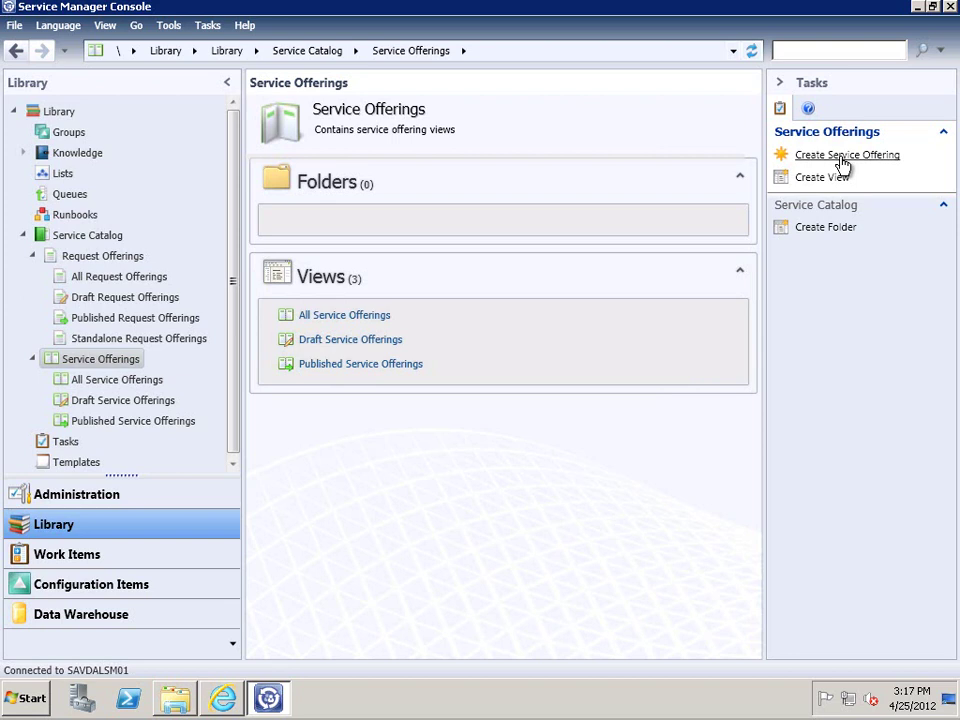
# Step: Start a new service offering titled 'Raise Incident'
pyautogui.click(843, 160)
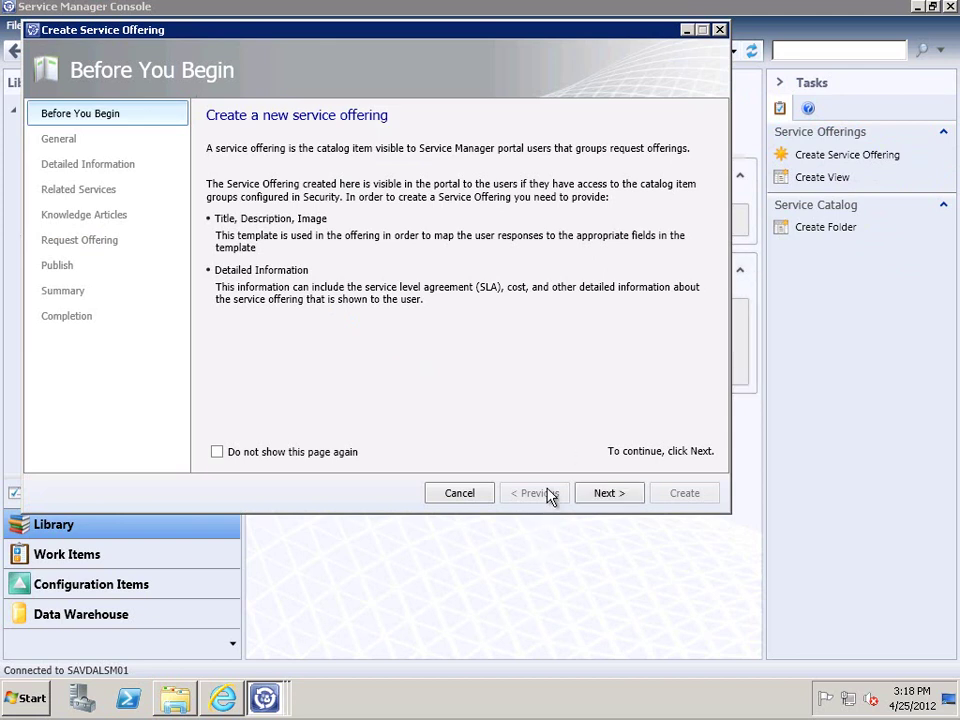
pyautogui.click(609, 494)
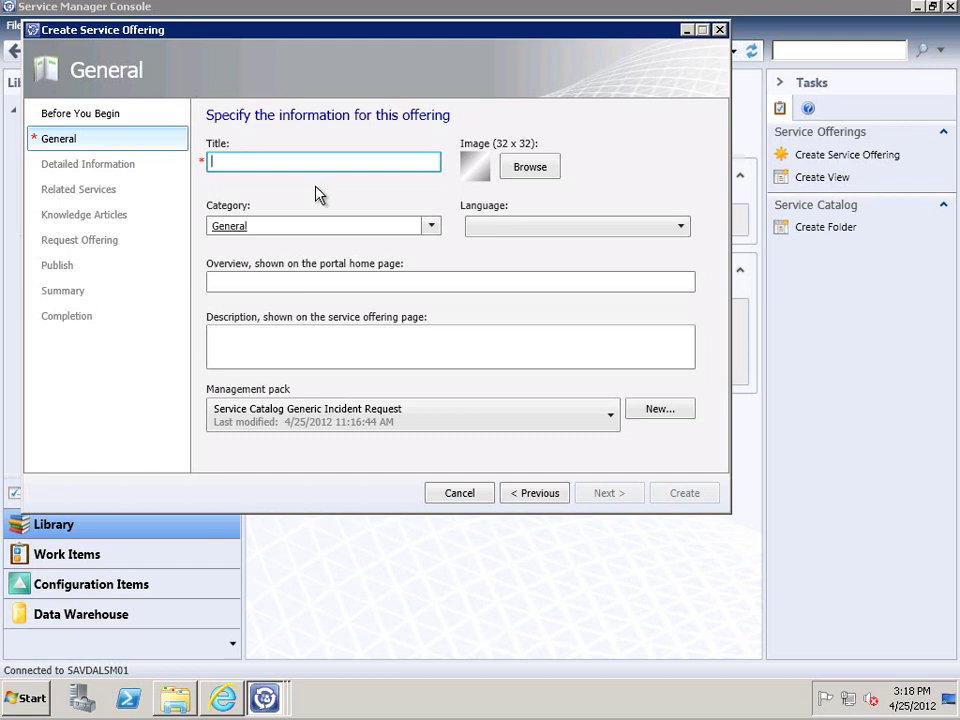
pyautogui.write('Raise ')
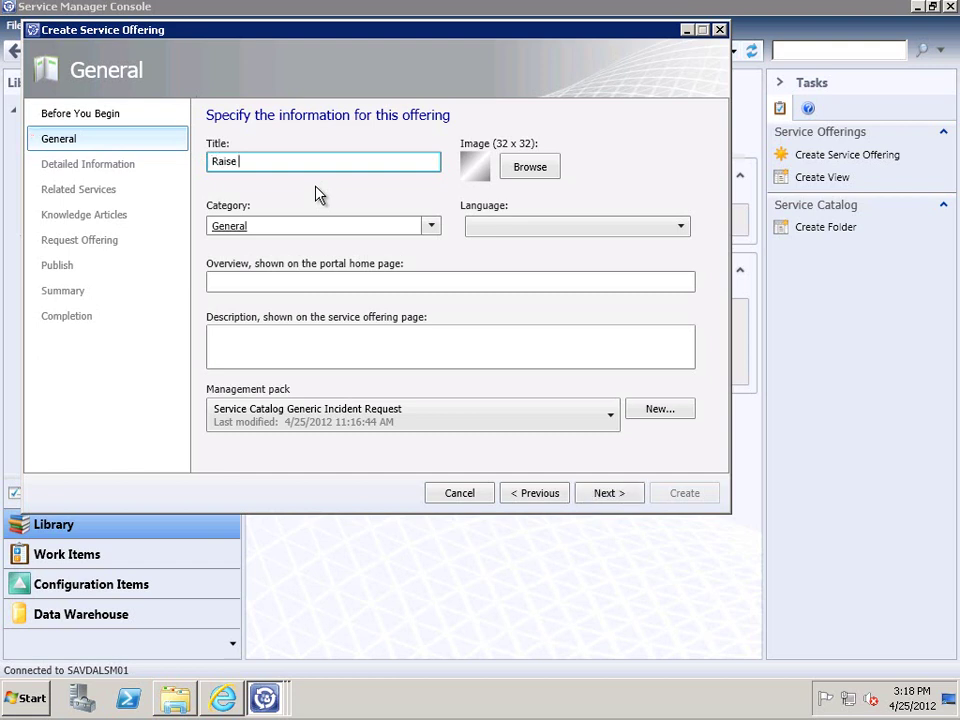
pyautogui.write('Incident')
# Step: Set the offering's image to warning from C:\SCSMImages
pyautogui.click(527, 168)
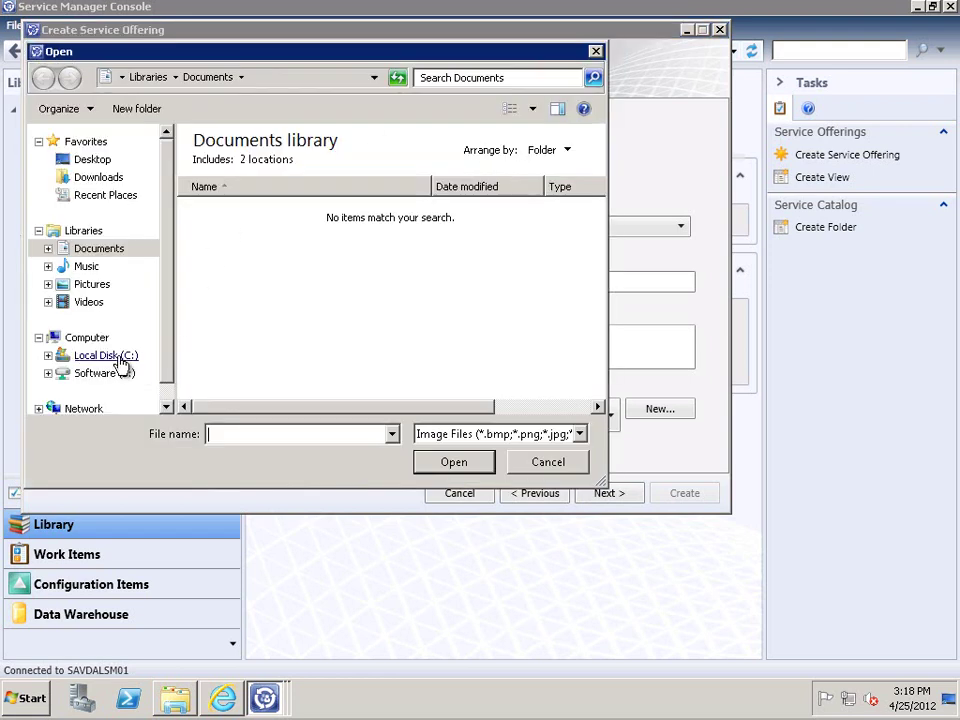
pyautogui.click(118, 357)
pyautogui.doubleClick(252, 248)
pyautogui.click(242, 225)
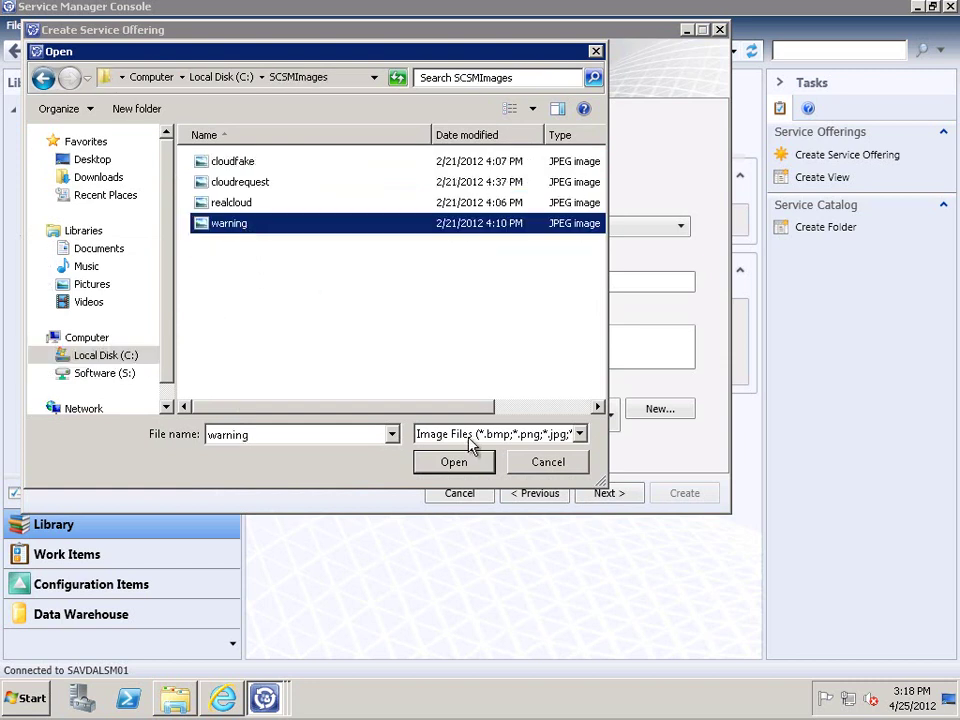
pyautogui.click(452, 463)
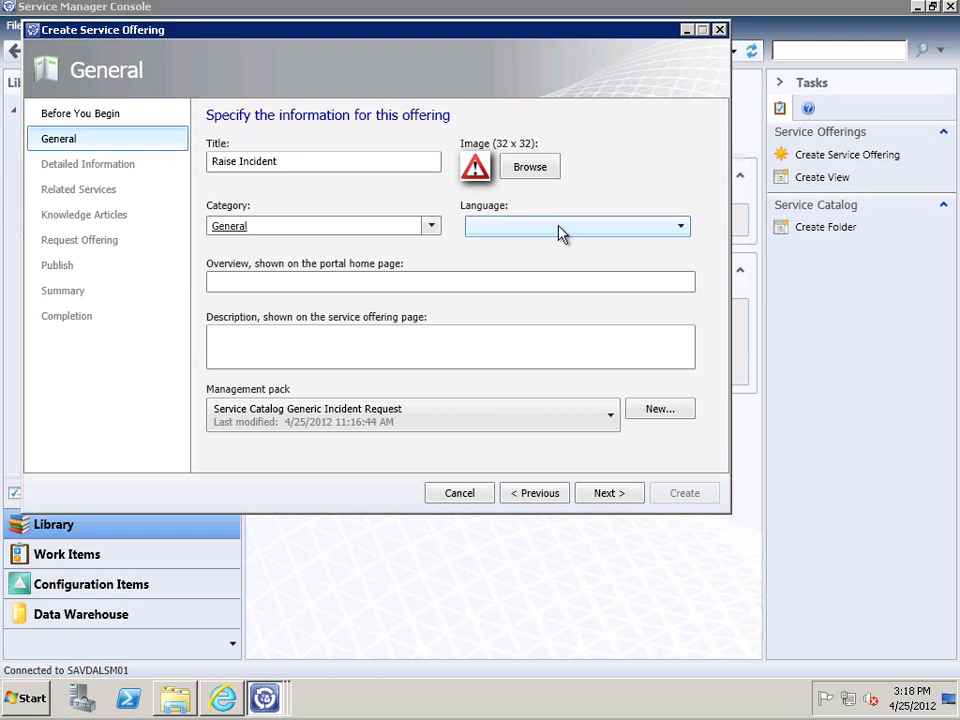
# Step: Set language English (United States), overview 'Incident Request' and description 'Raise an incident'
pyautogui.click(560, 232)
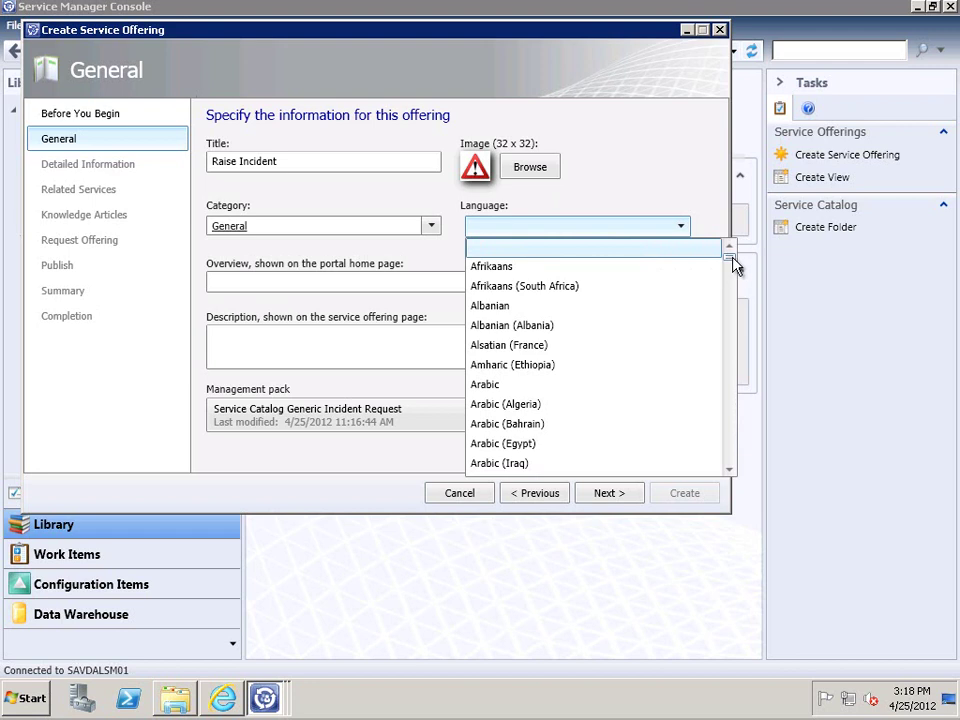
pyautogui.moveTo(734, 264); pyautogui.dragTo(724, 316)
pyautogui.click(730, 462)
pyautogui.click(527, 390)
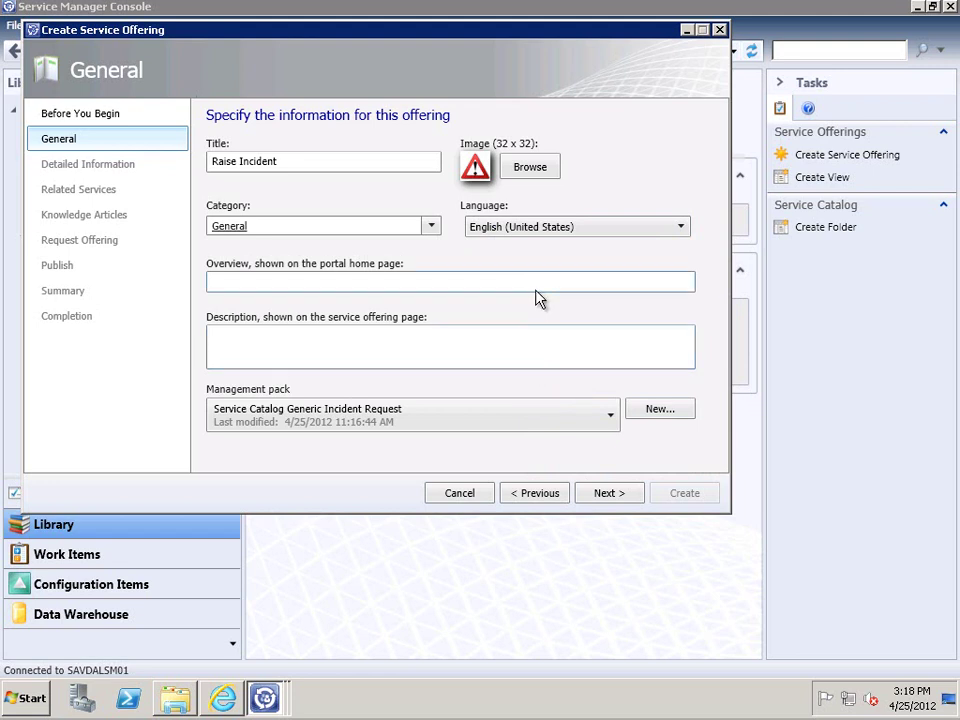
pyautogui.click(251, 281)
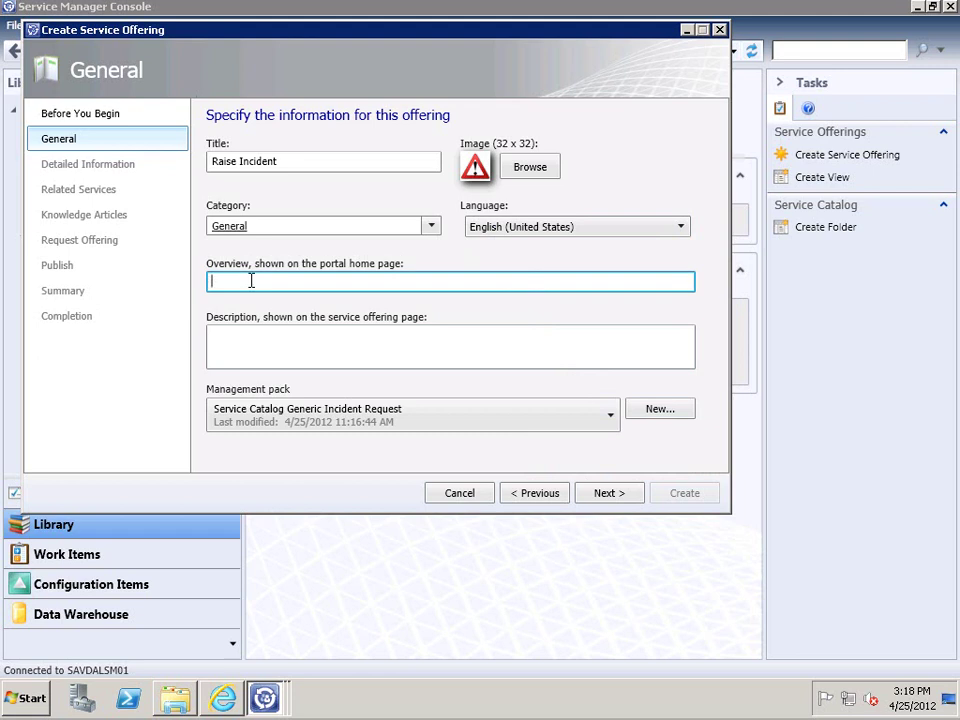
pyautogui.write('Incident Request')
pyautogui.press('Tab')
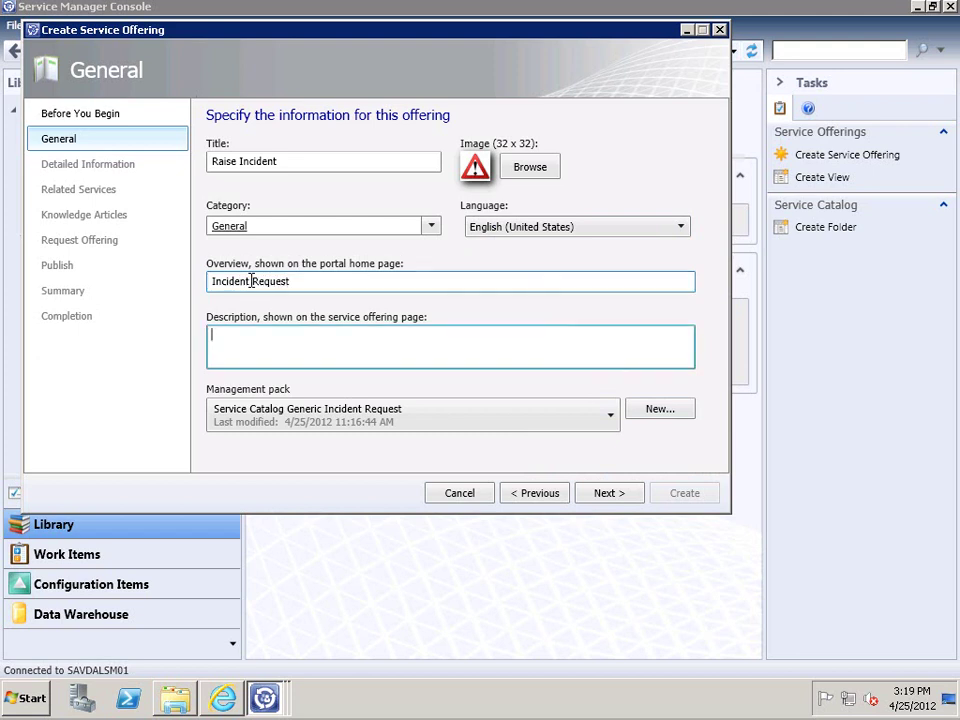
pyautogui.write('Raise an incident')
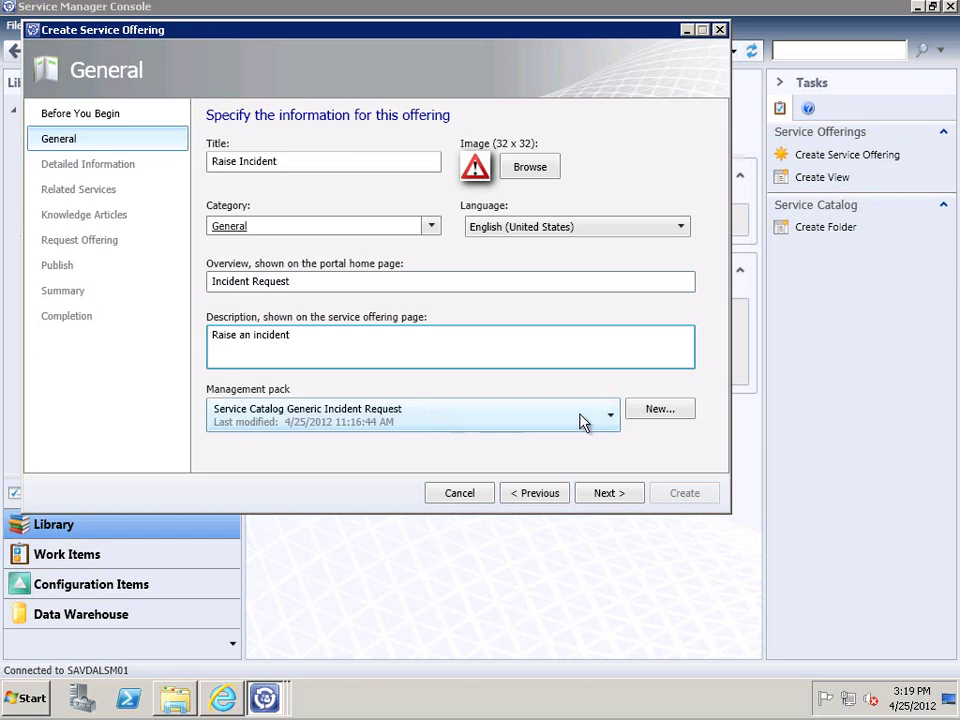
# Step: Store the offering in a new 'Custom Service Offerings' management pack
pyautogui.click(665, 412)
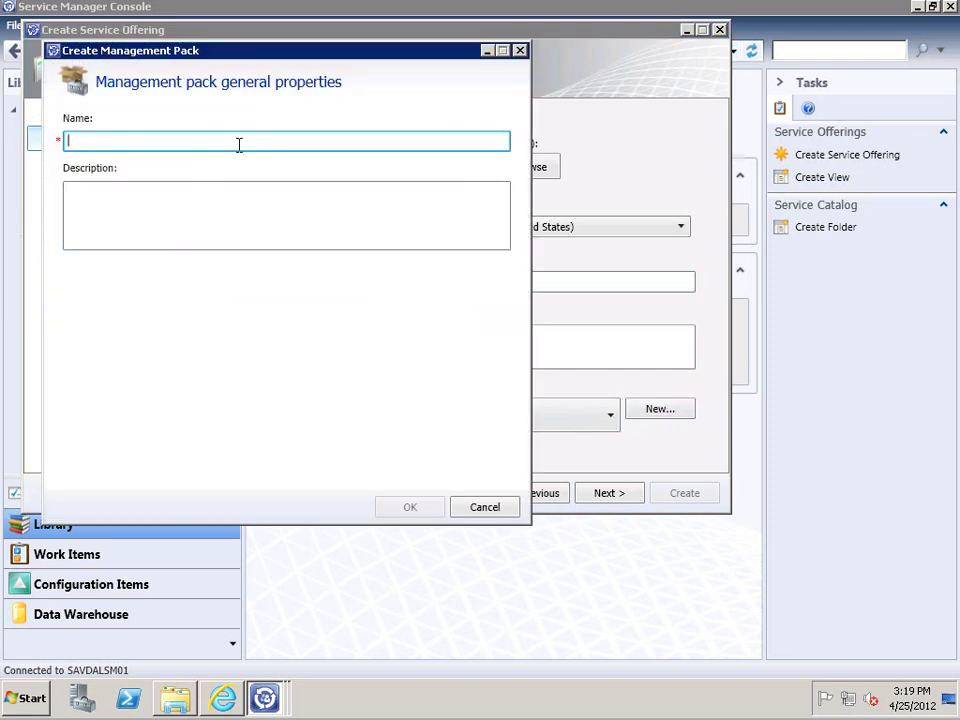
pyautogui.write('Custom ')
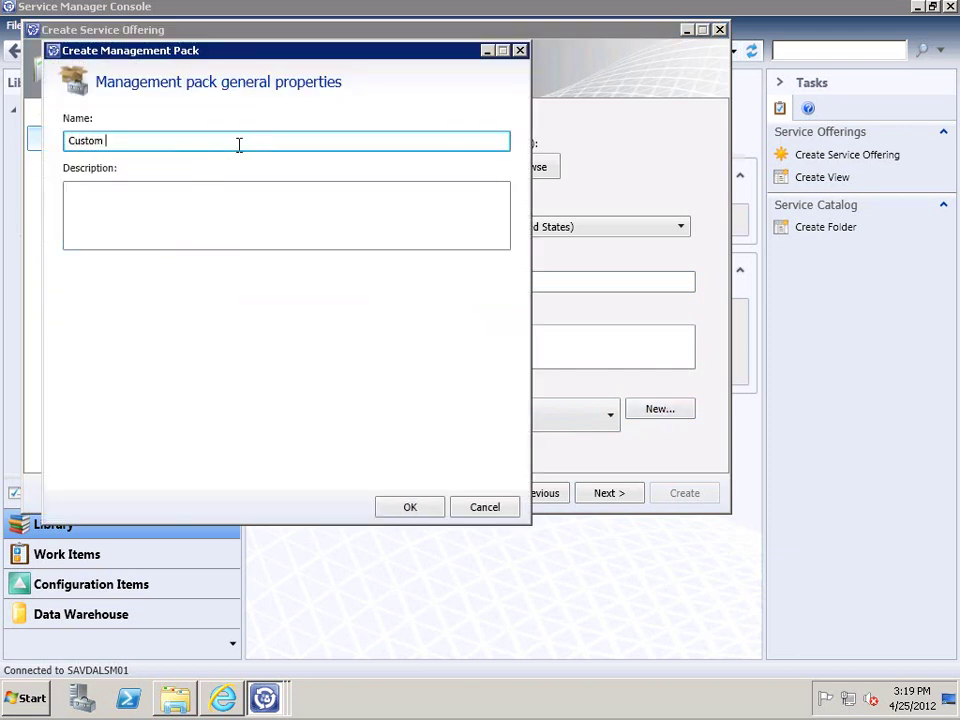
pyautogui.write('Service Offerings')
pyautogui.click(417, 515)
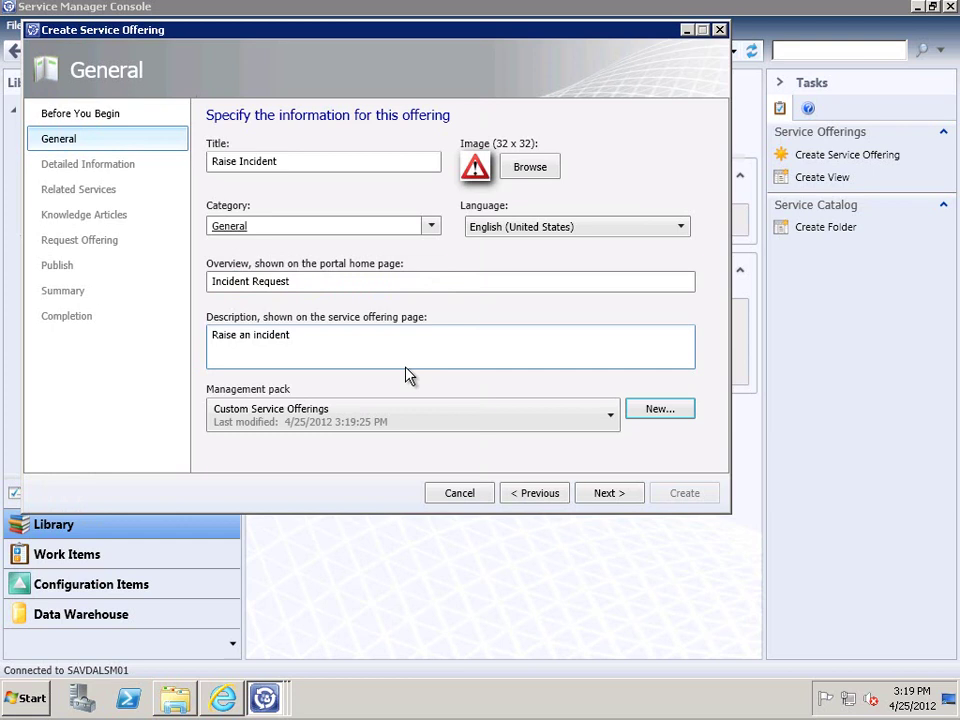
# Step: Skip the Detailed Information, Related Services and Knowledge Articles pages to reach Request Offering
pyautogui.click(613, 496)
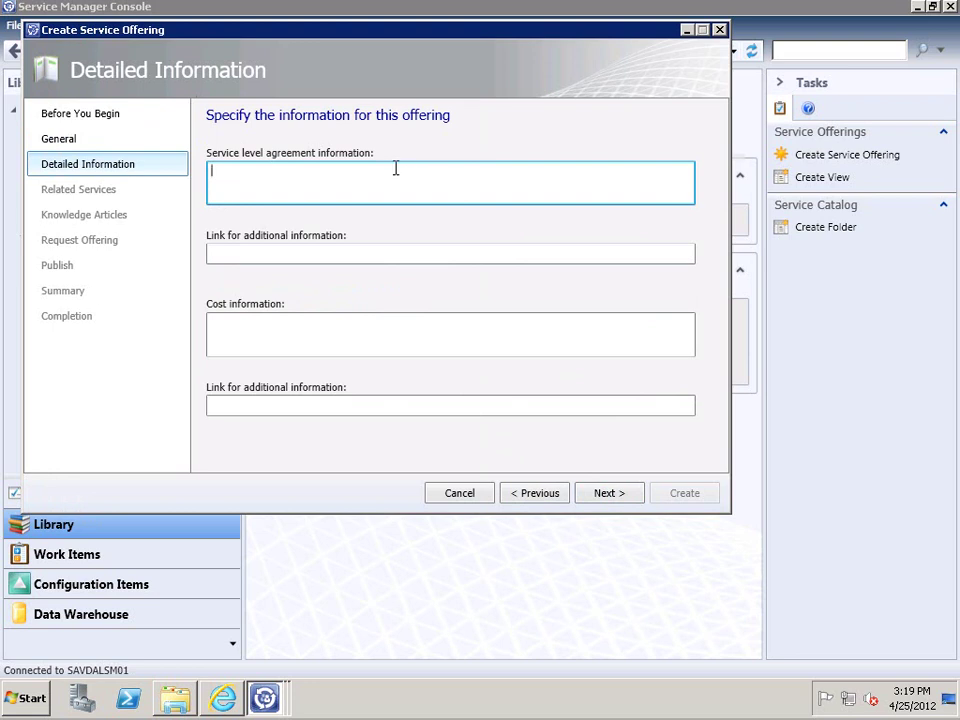
pyautogui.click(603, 496)
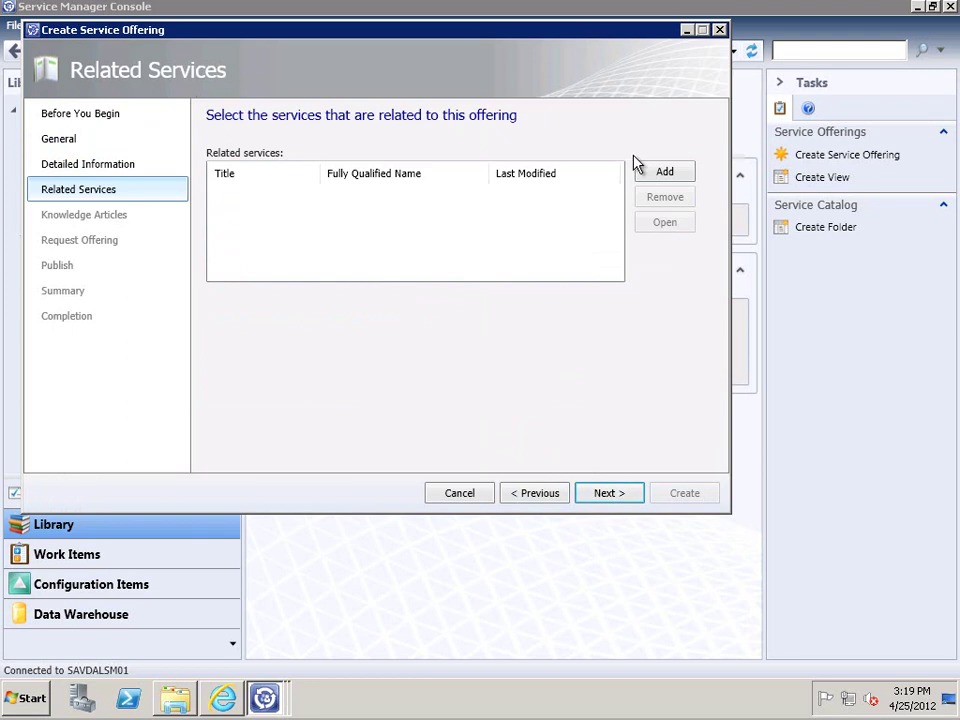
pyautogui.click(613, 497)
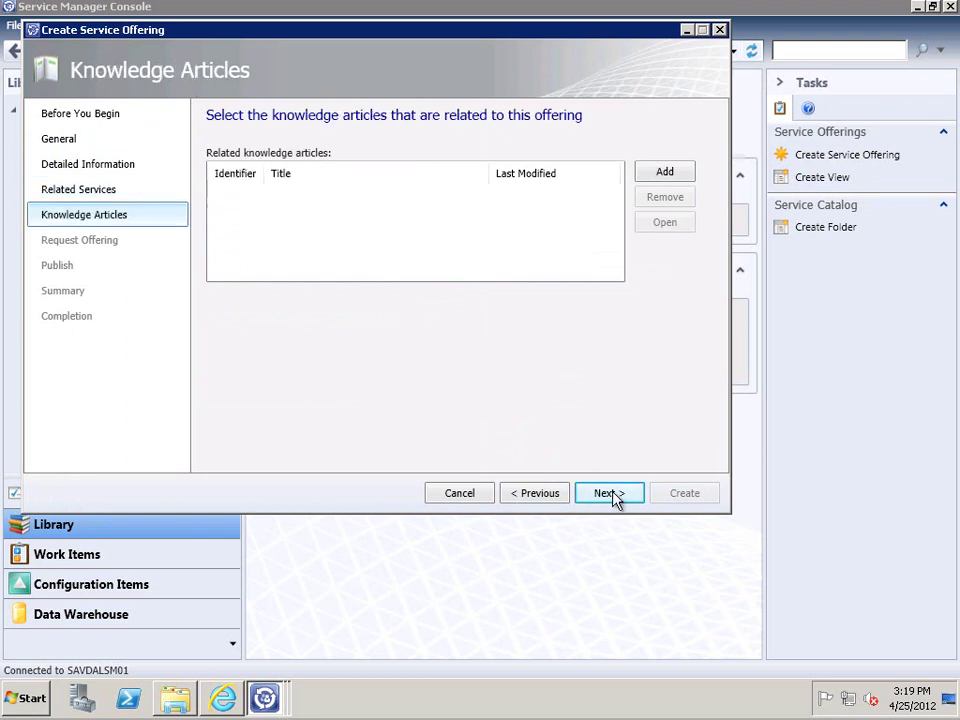
pyautogui.click(611, 496)
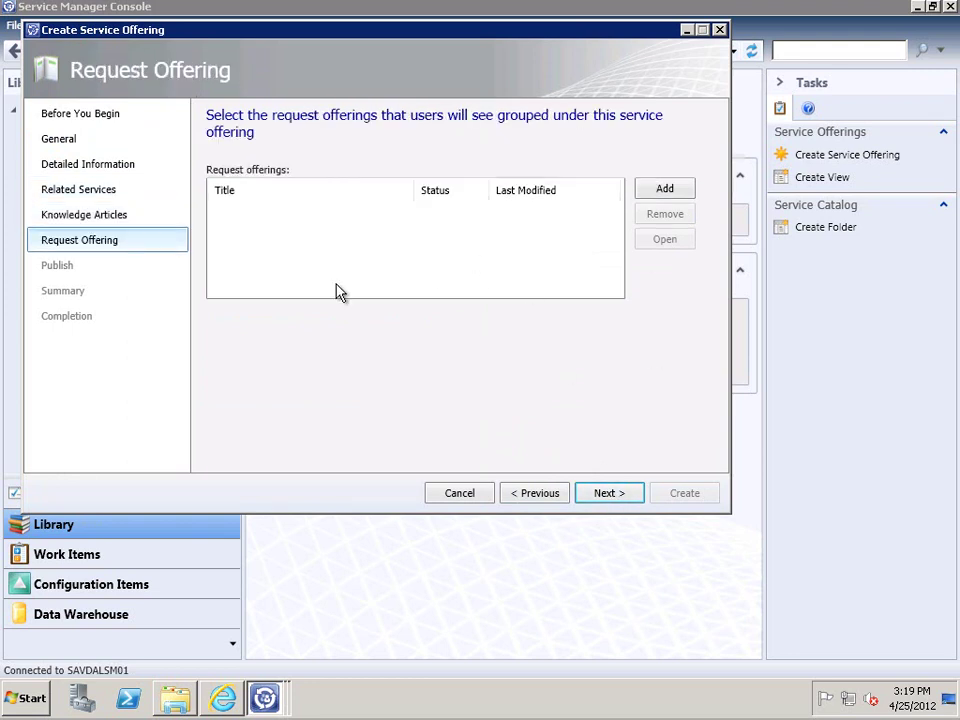
# Step: Group Generic Incident Request (EN) under the offering and advance to the Publish page
pyautogui.click(666, 190)
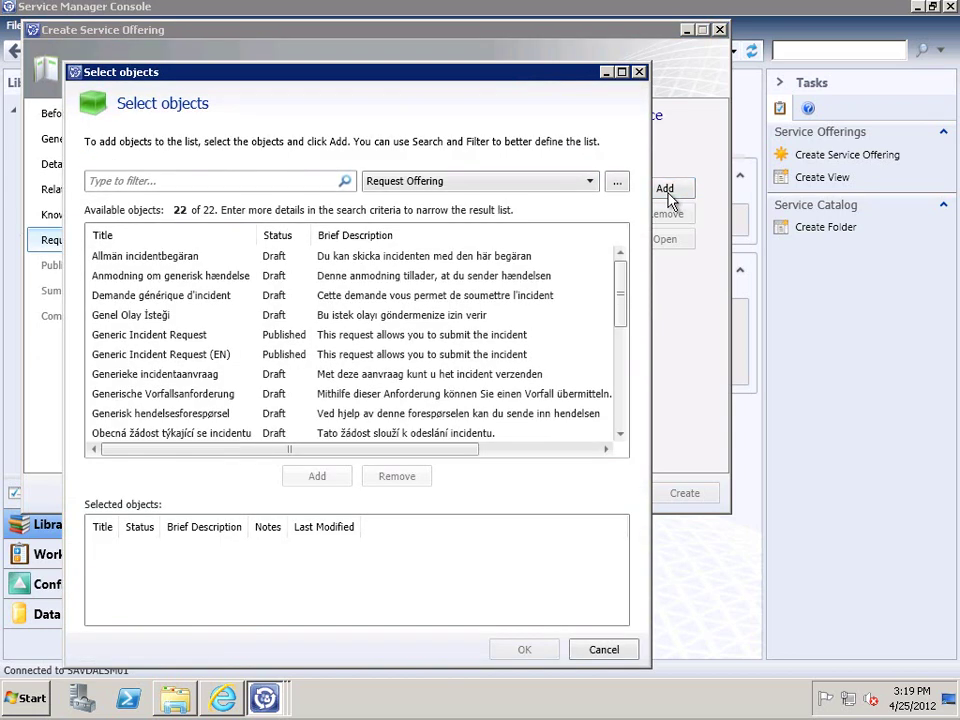
pyautogui.click(158, 363)
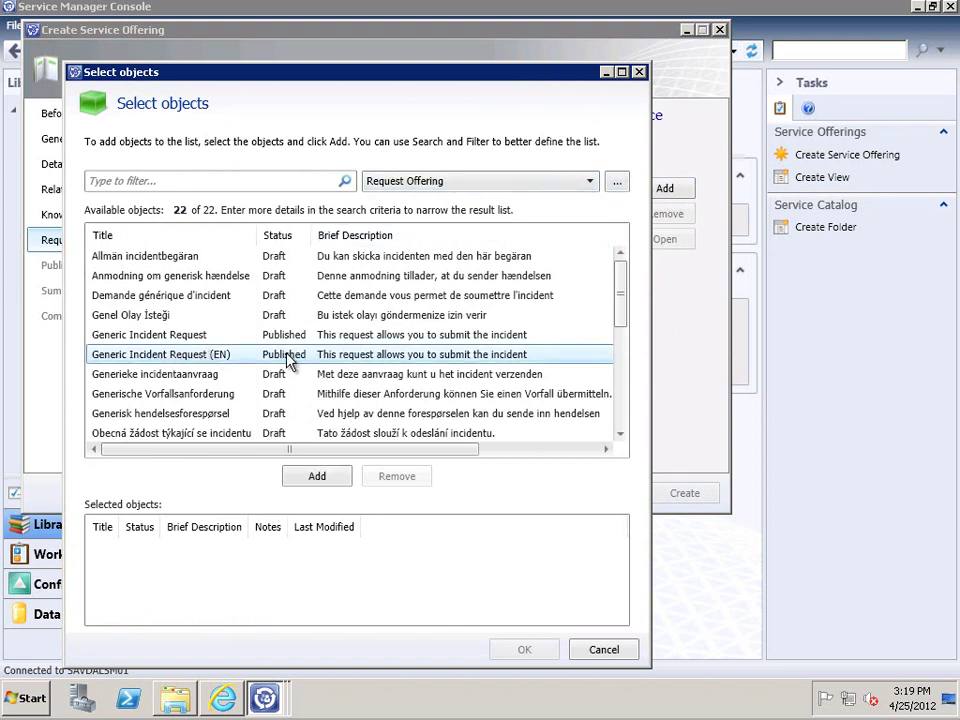
pyautogui.click(315, 478)
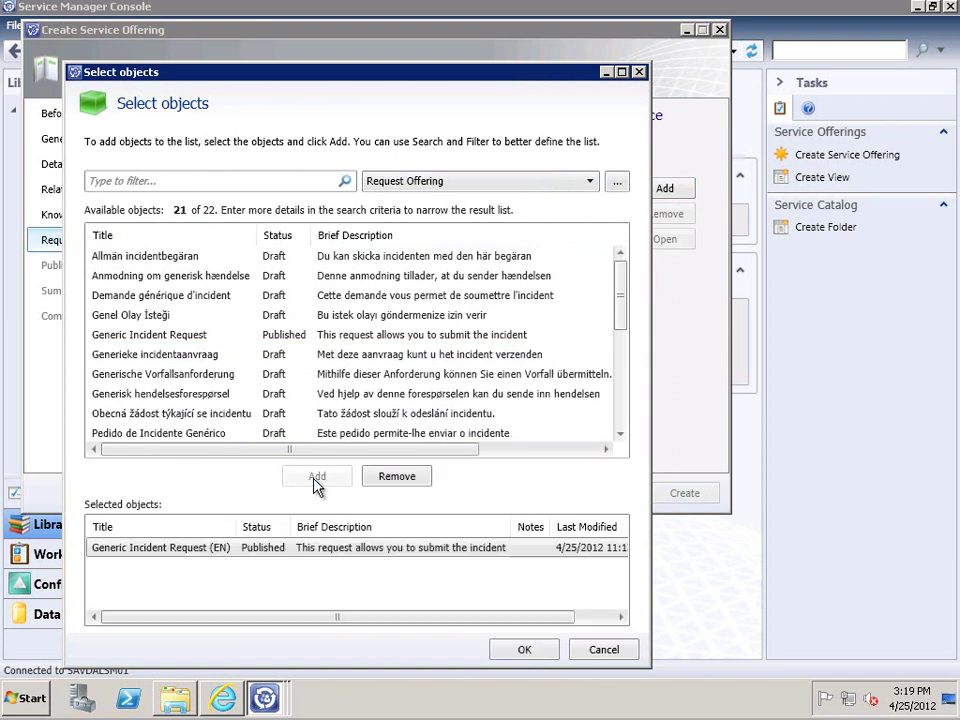
pyautogui.click(523, 650)
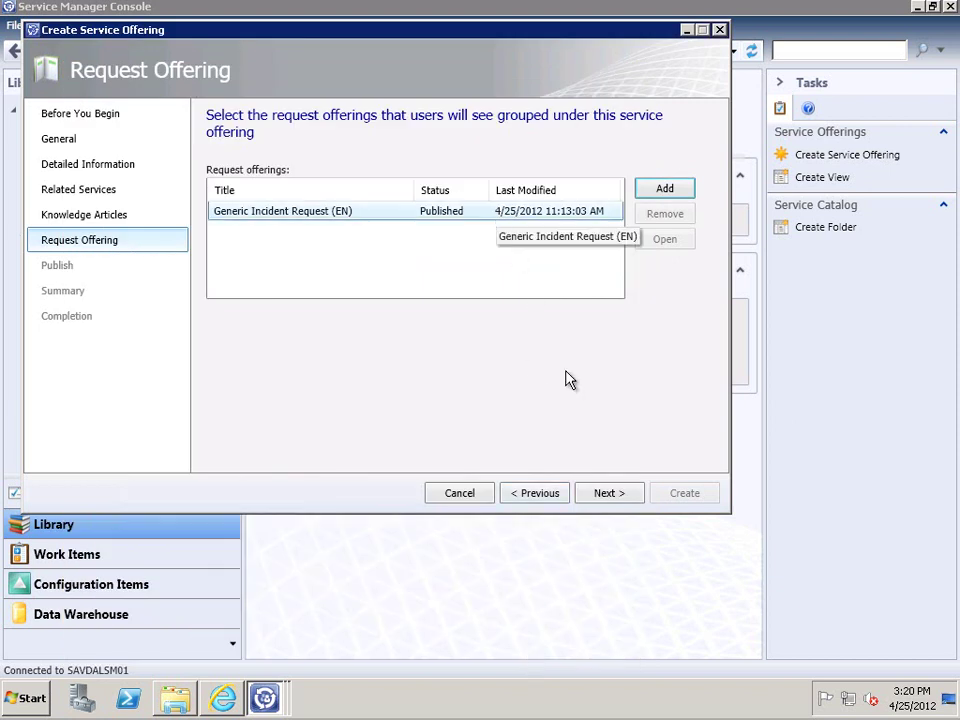
pyautogui.click(610, 495)
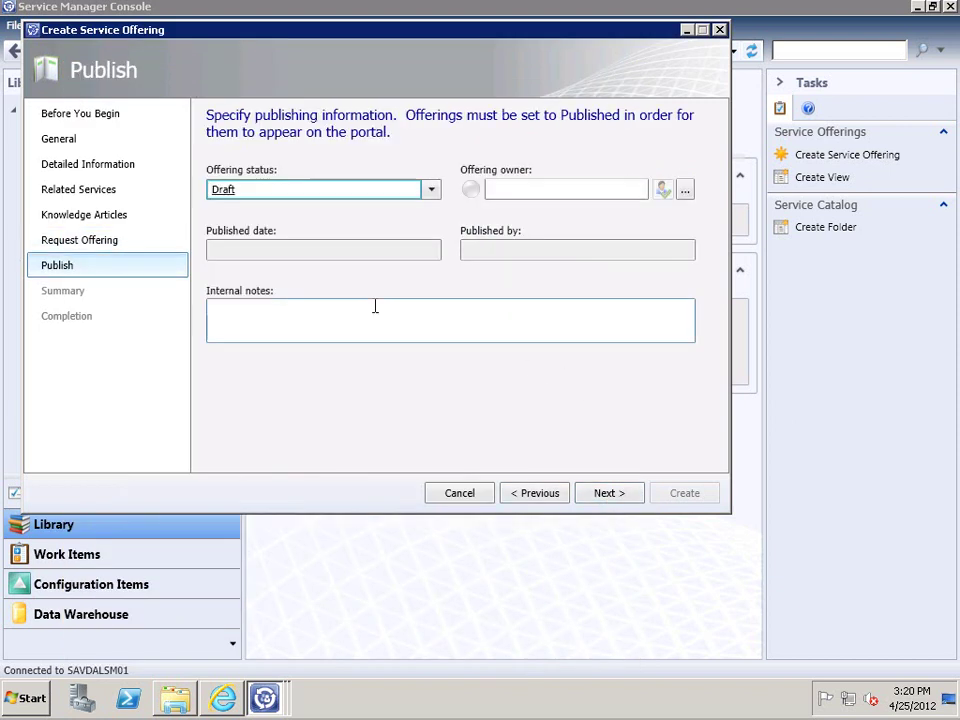
# Step: Set the Raise Incident offering status to Published with the administrator account as owner
pyautogui.click(432, 191)
pyautogui.click(255, 230)
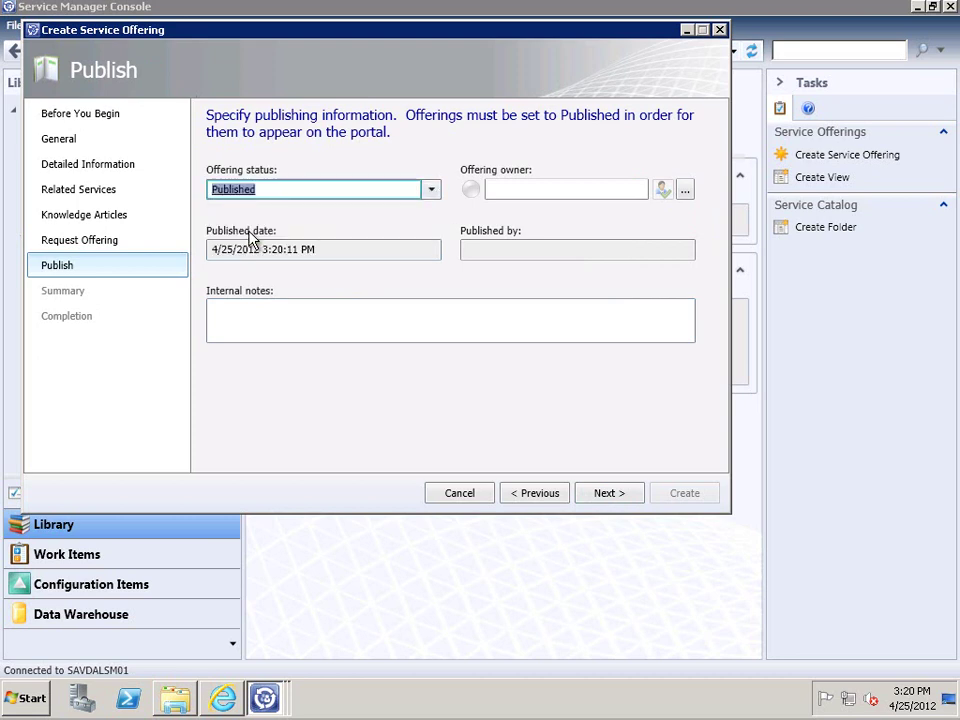
pyautogui.click(531, 188)
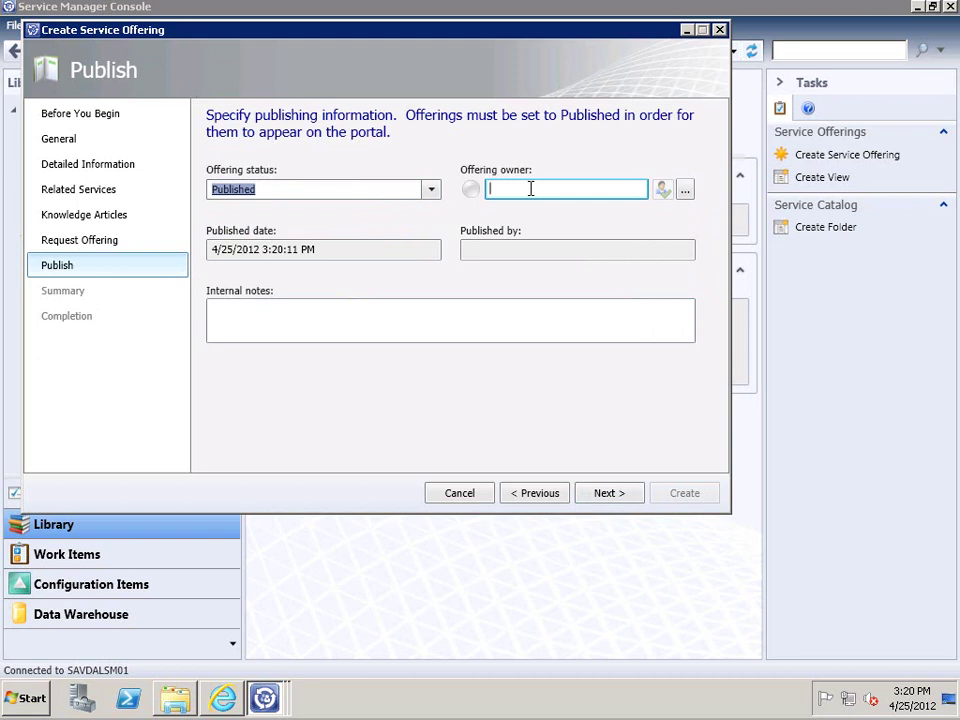
pyautogui.write('administrator')
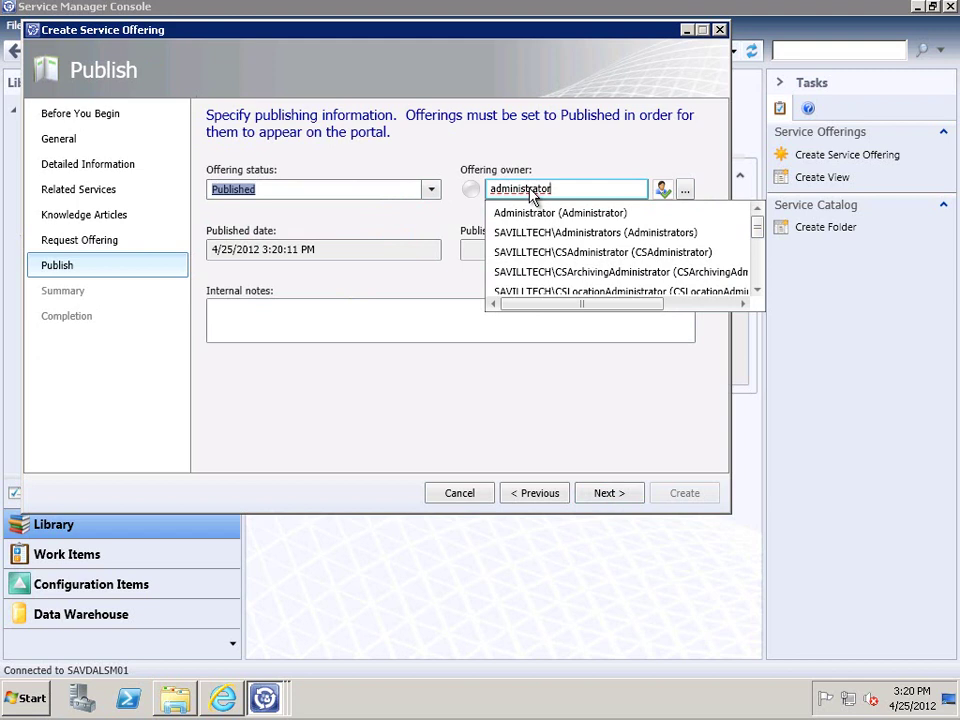
pyautogui.click(577, 213)
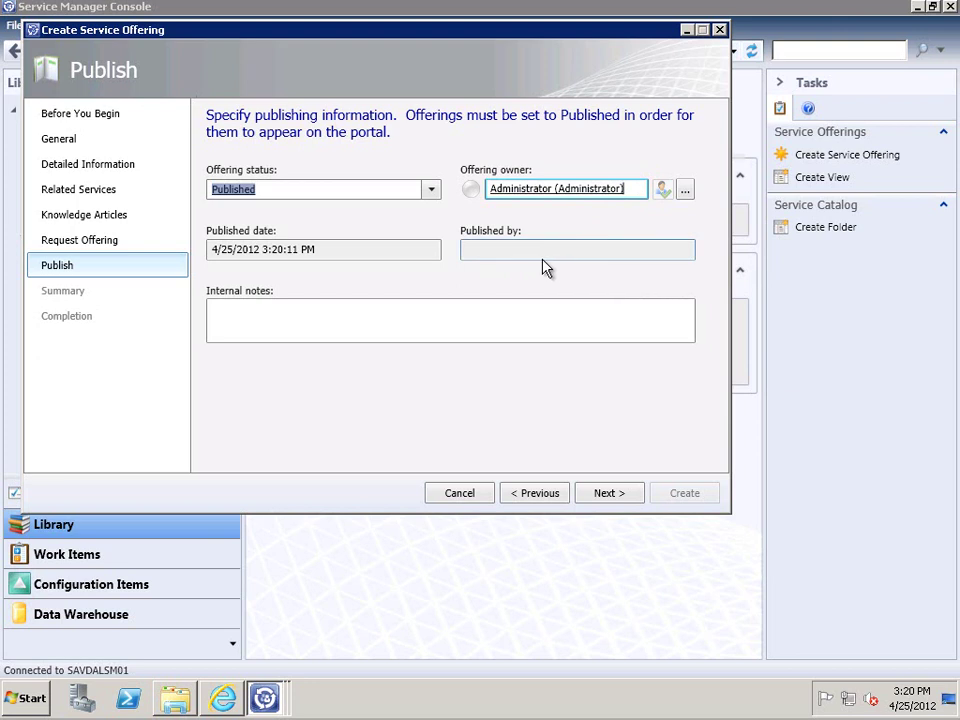
pyautogui.click(400, 312)
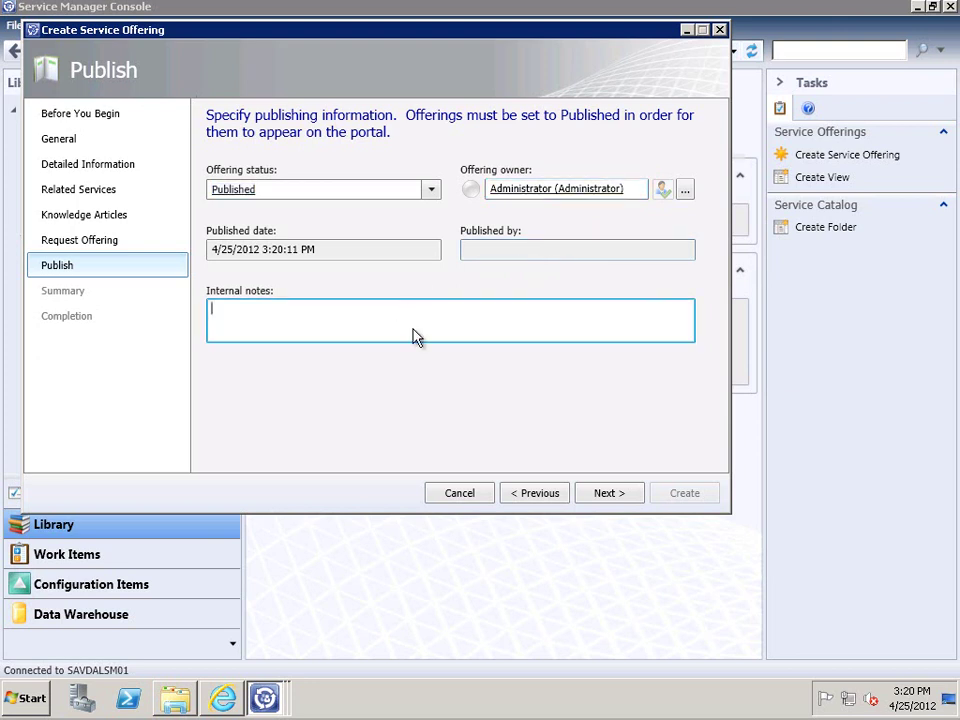
# Step: Review the pages through to the Summary and create the Raise Incident offering
pyautogui.click(621, 500)
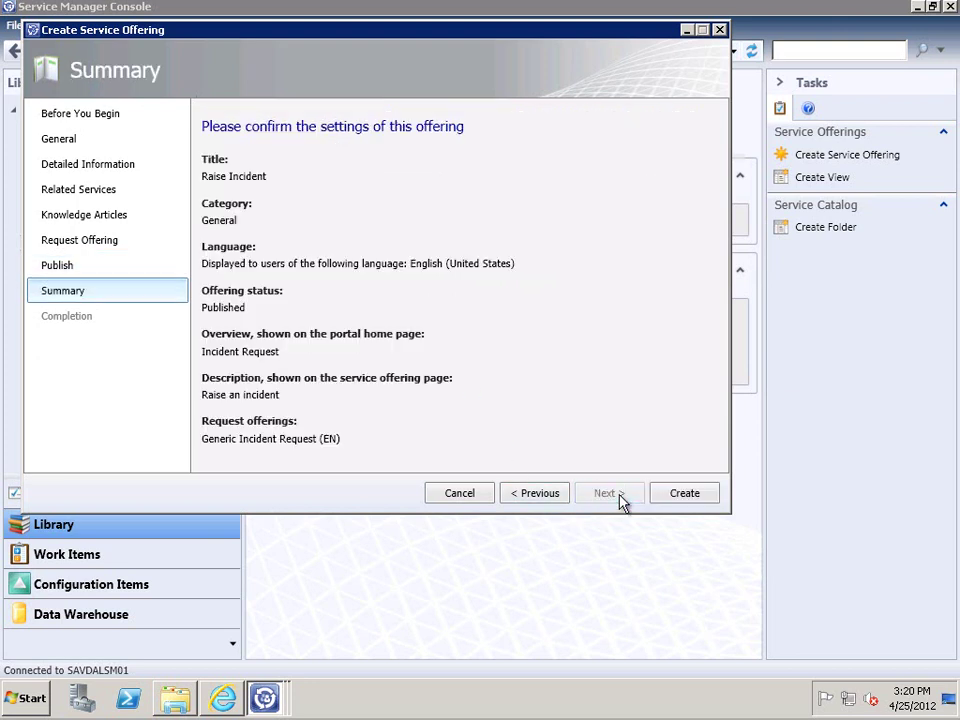
pyautogui.click(79, 242)
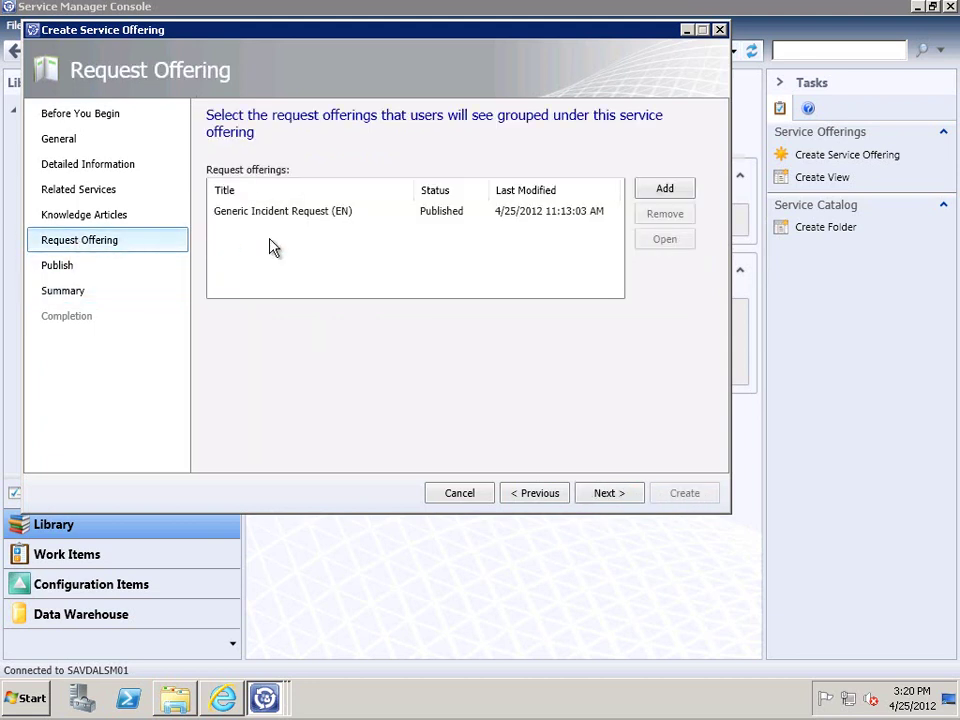
pyautogui.click(617, 496)
pyautogui.click(617, 495)
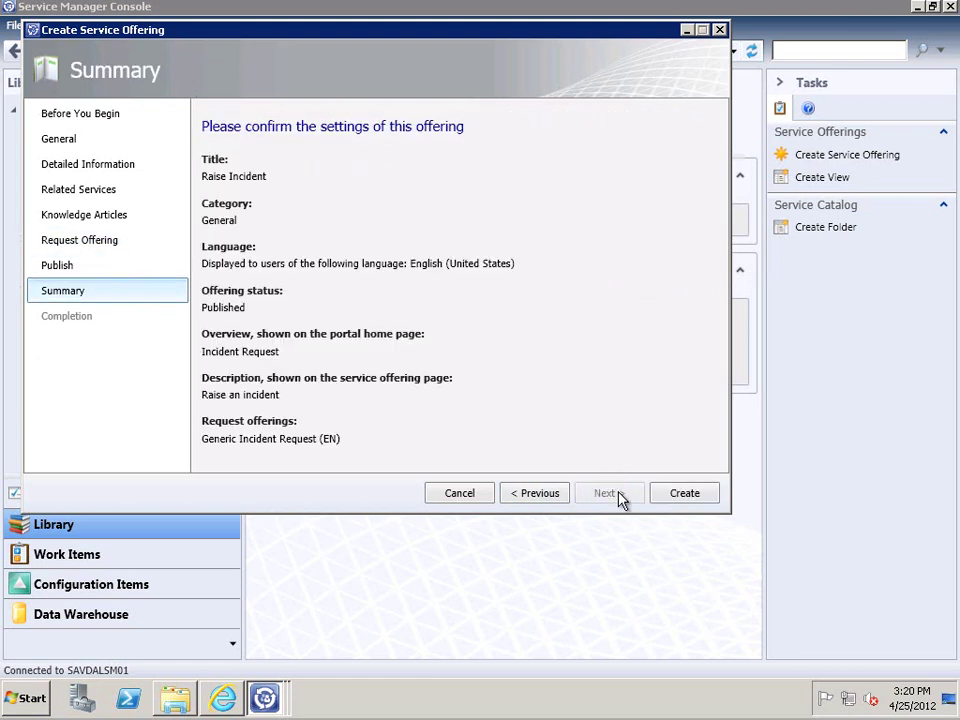
pyautogui.click(684, 494)
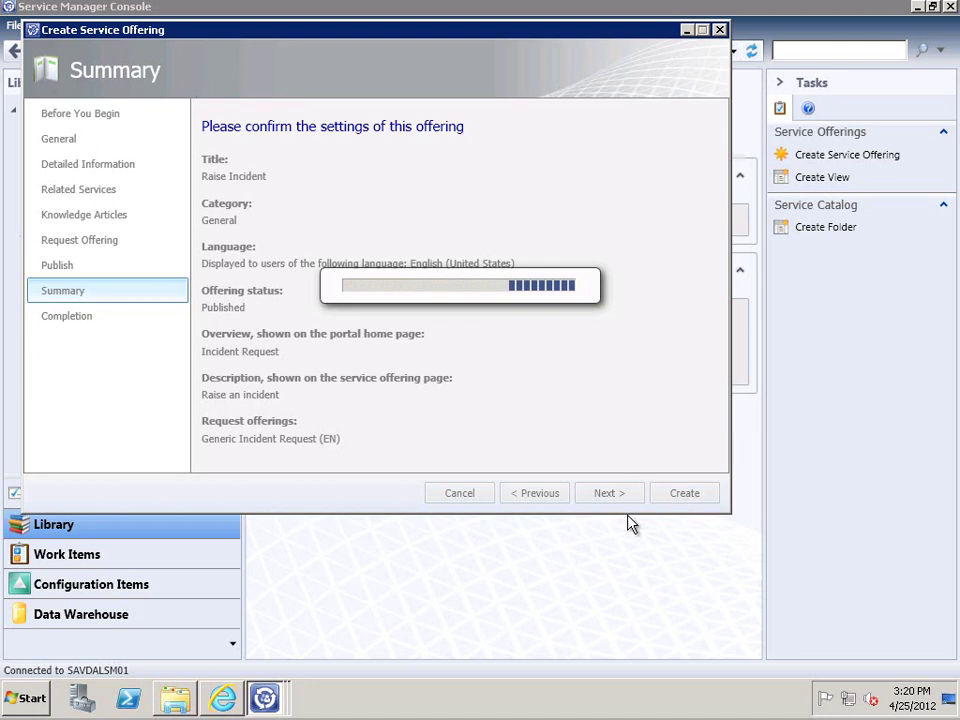
# Step: Close the finished wizard, discard the leftover one, and list Published Service Offerings showing Raise Incident
pyautogui.click(690, 493)
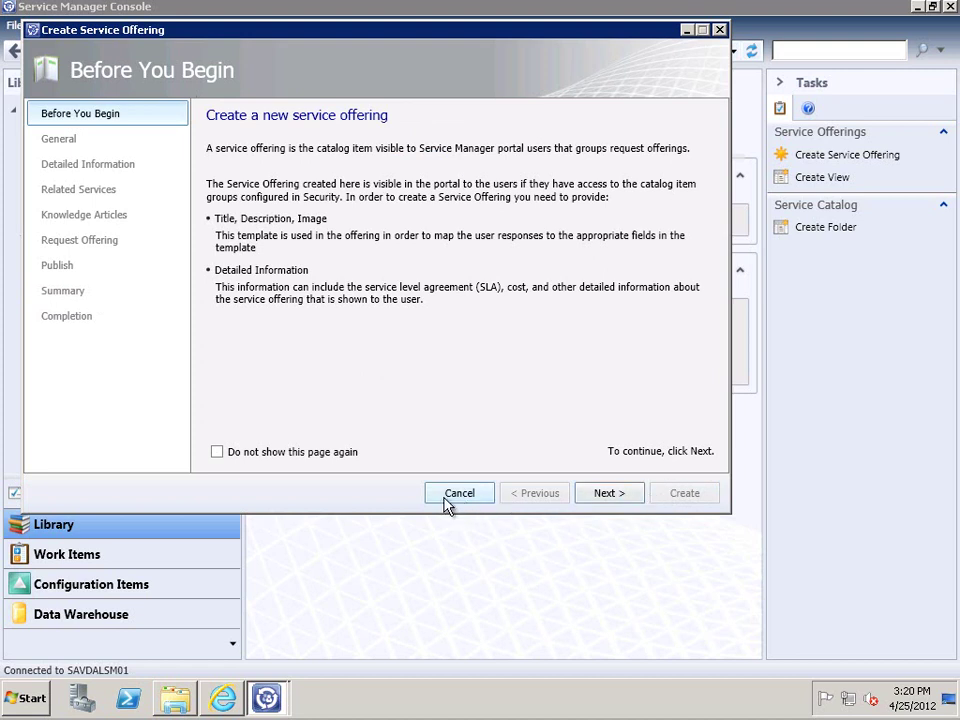
pyautogui.moveTo(343, 36); pyautogui.dragTo(478, 143)
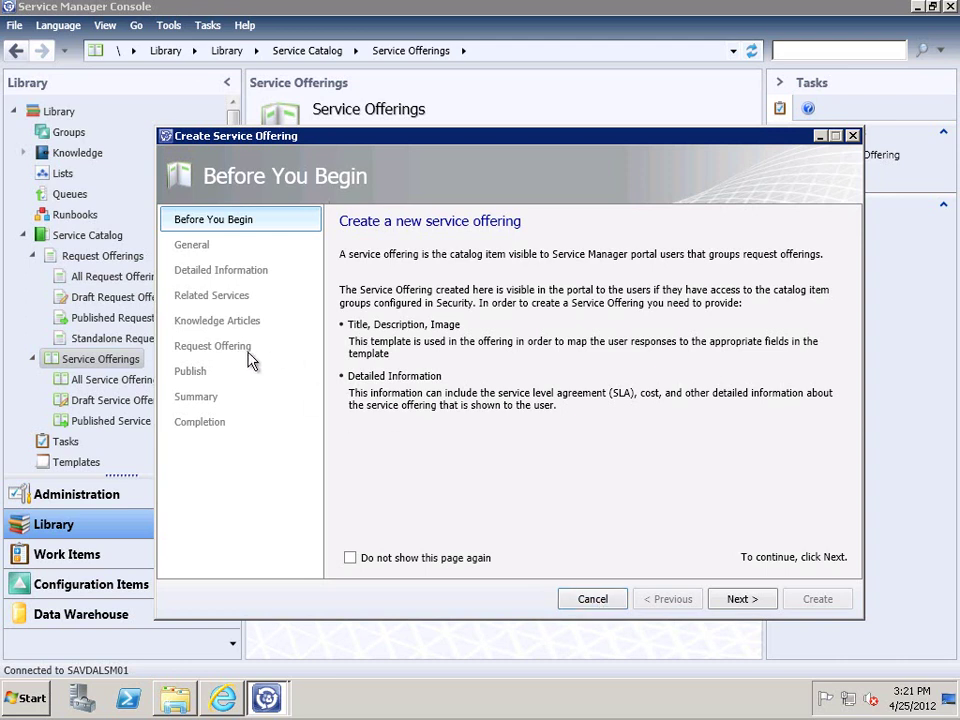
pyautogui.click(589, 599)
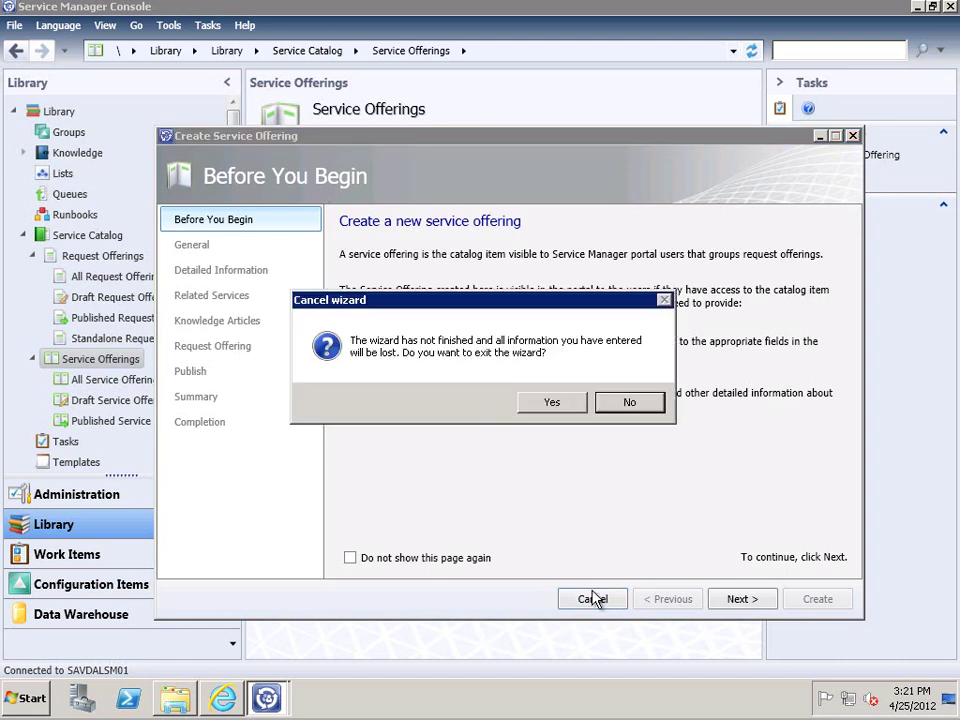
pyautogui.click(551, 404)
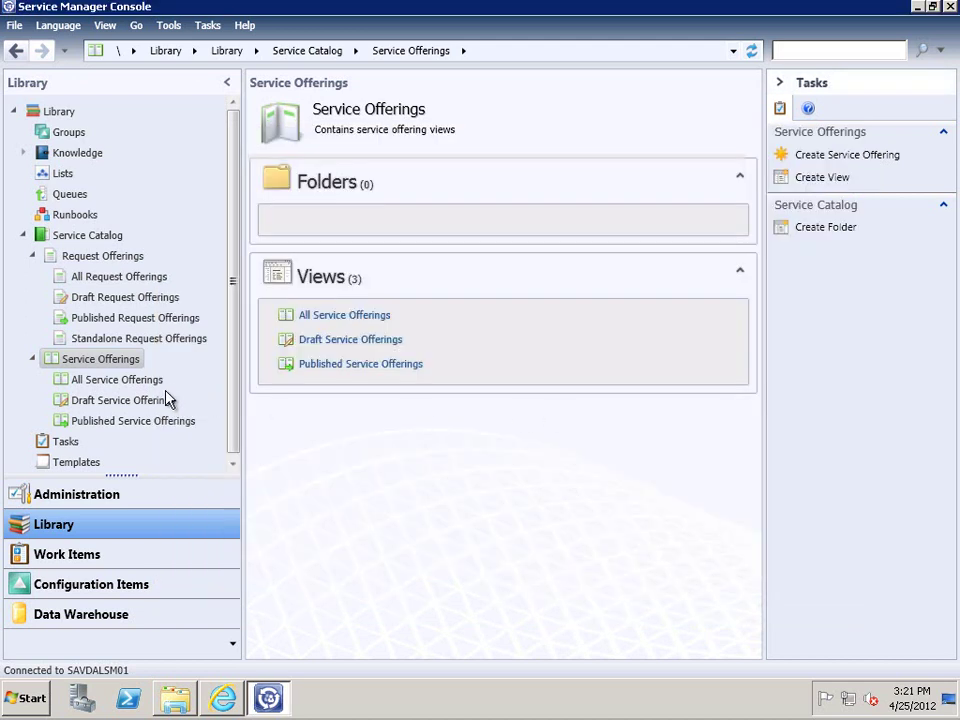
pyautogui.click(112, 425)
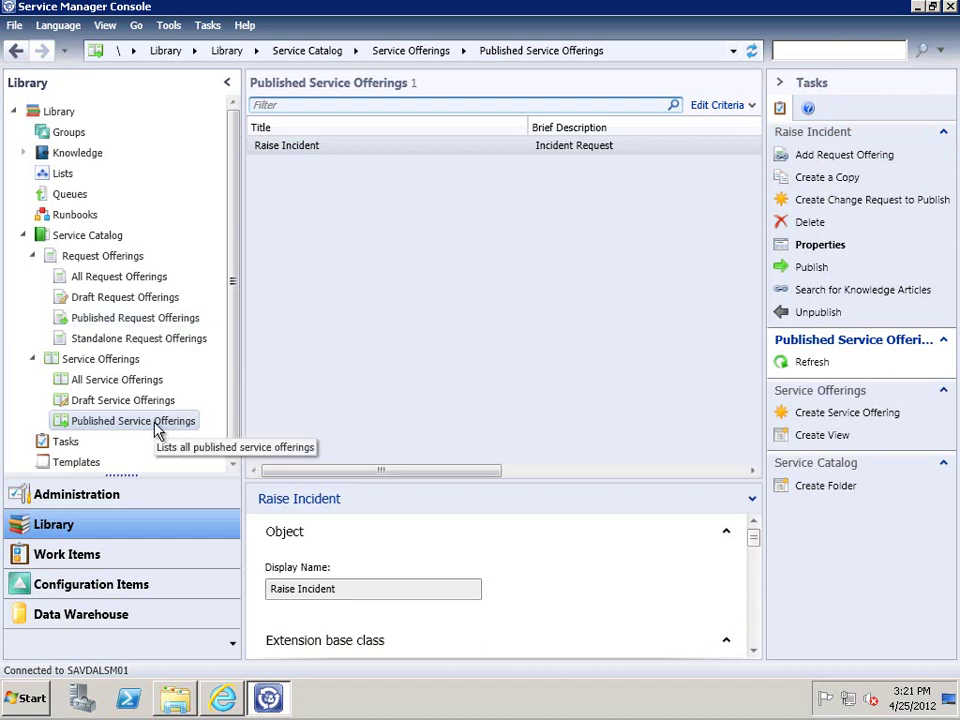
pyautogui.click(222, 698)
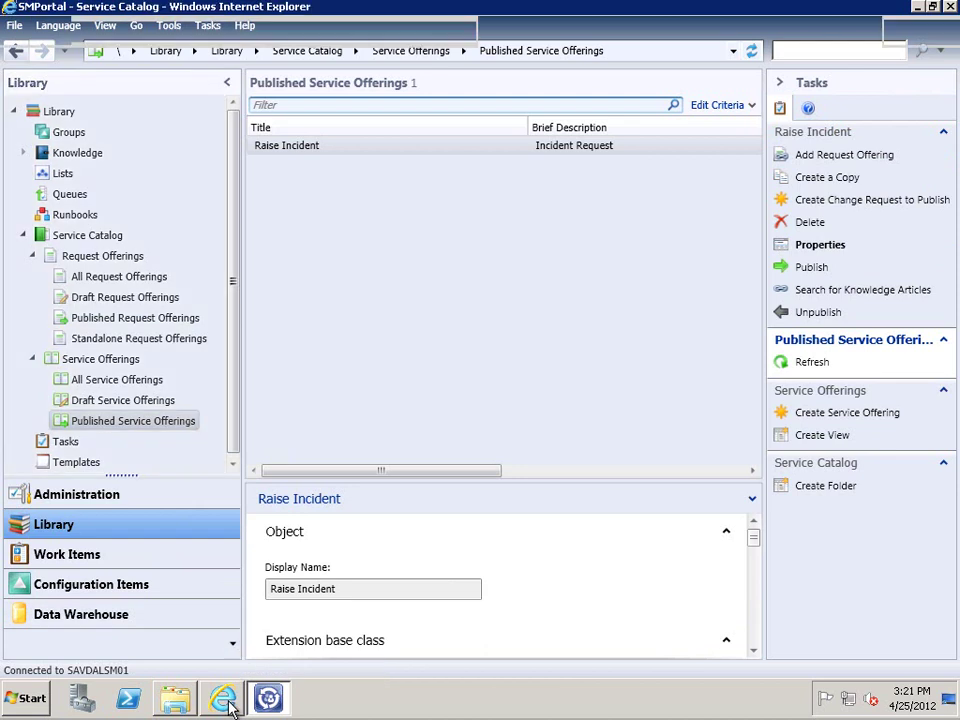
# Step: Reload the portal, browse Raise Incident's Generic Incident Request (EN) form, then go Home to the catalog
pyautogui.click(439, 33)
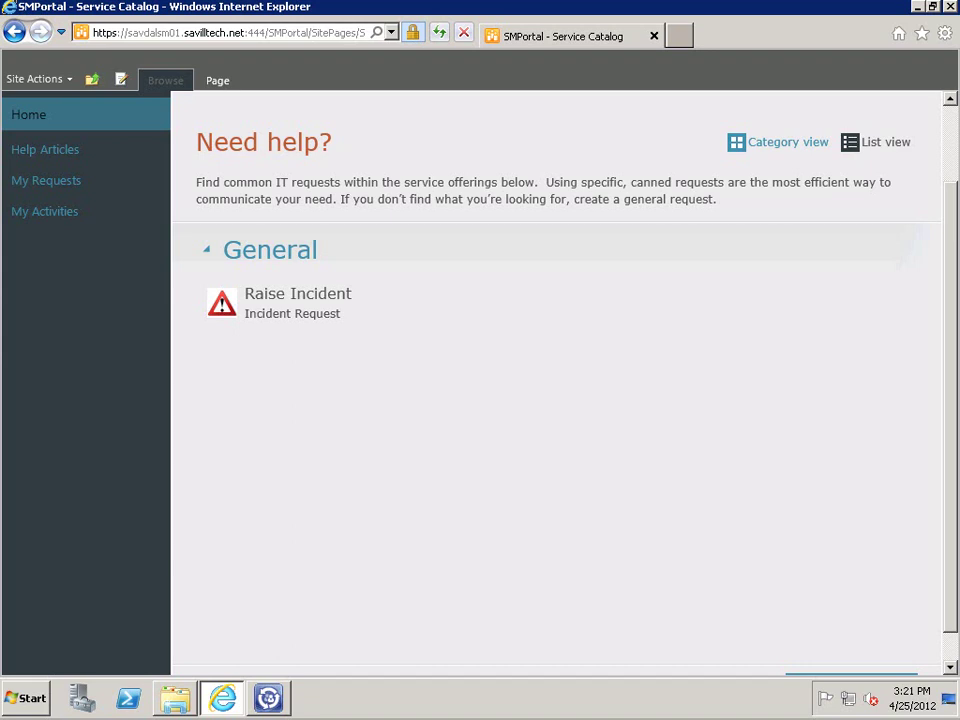
pyautogui.click(222, 303)
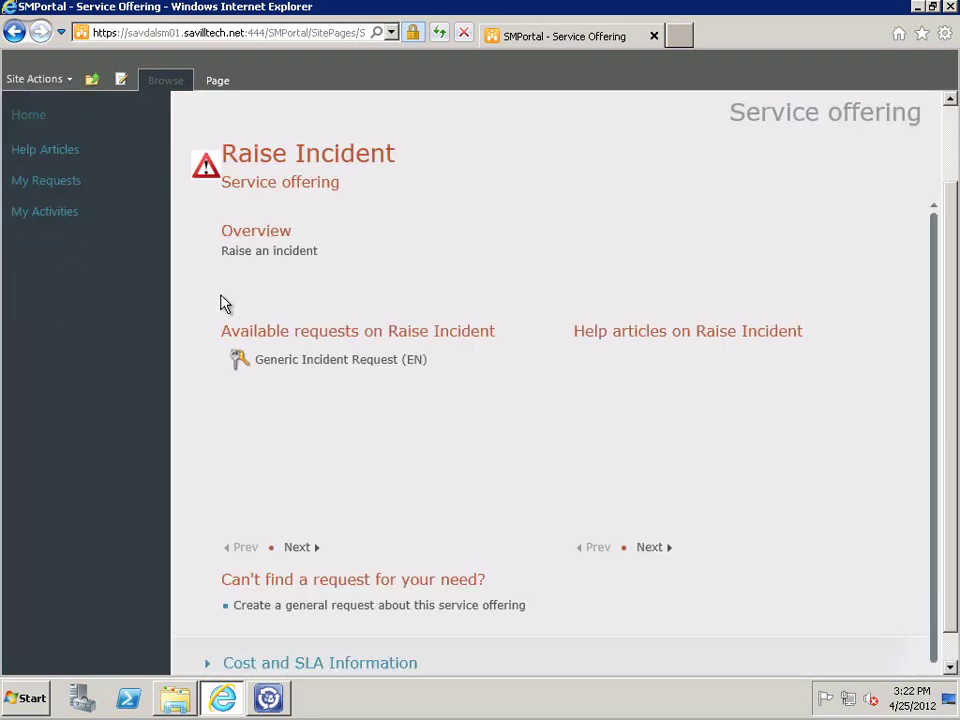
pyautogui.click(337, 364)
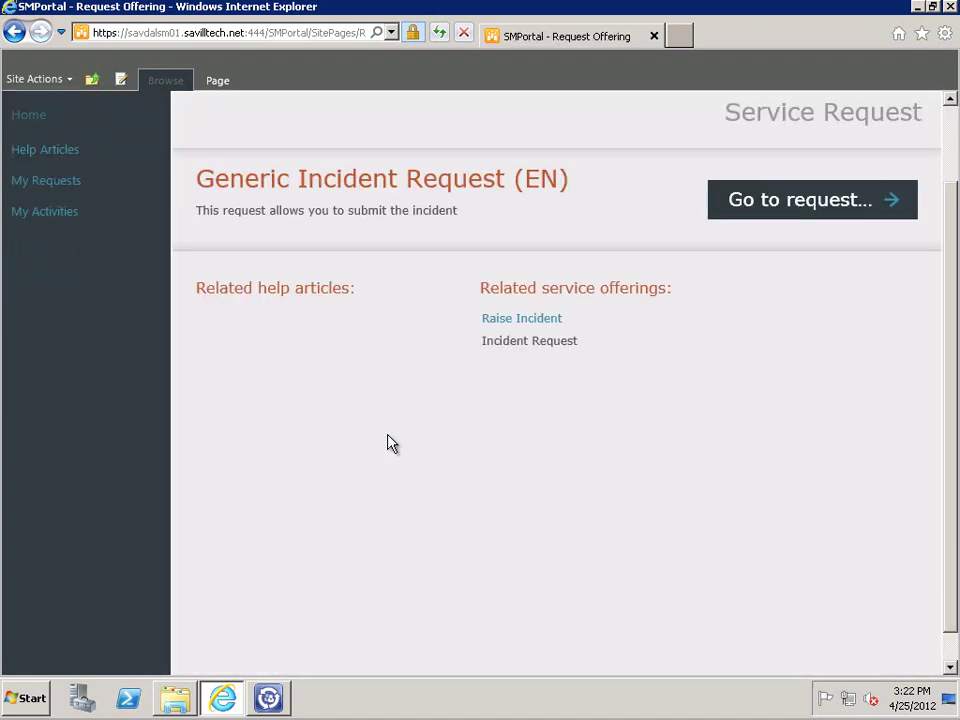
pyautogui.click(816, 208)
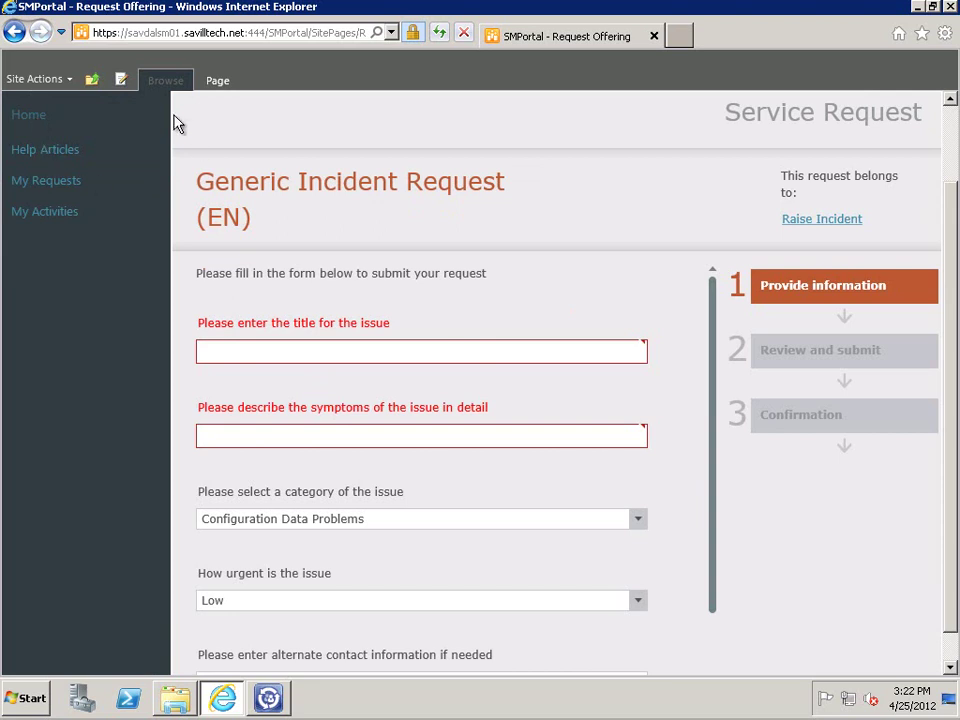
pyautogui.click(29, 116)
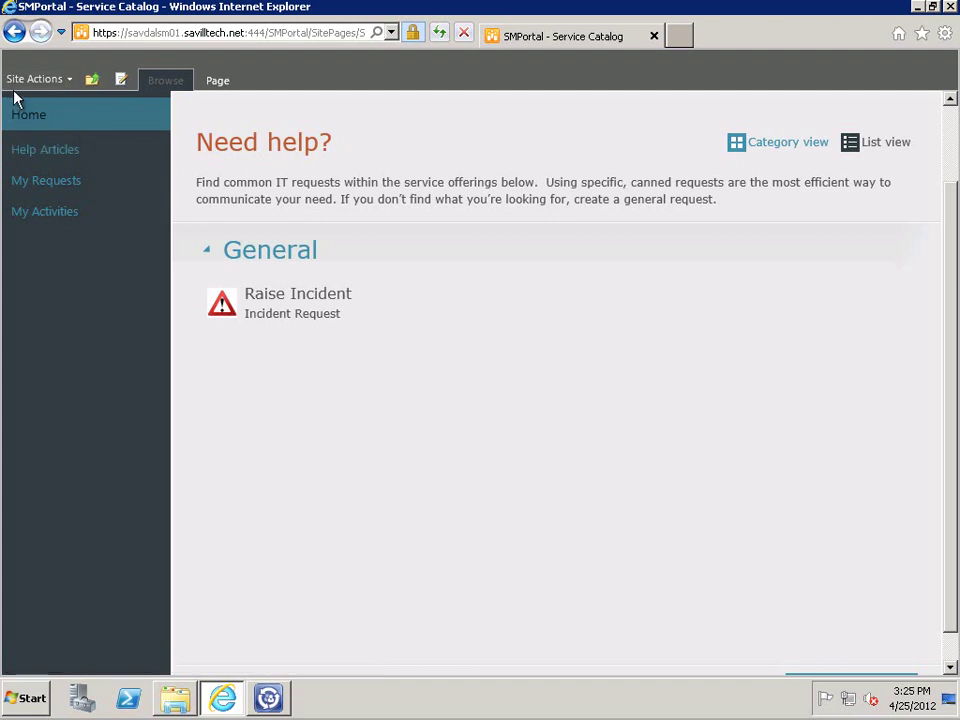
# Step: Reload the catalog home, scroll to the top, and choose Site Settings from Site Actions
pyautogui.click(26, 118)
pyautogui.moveTo(949, 197); pyautogui.dragTo(949, 111)
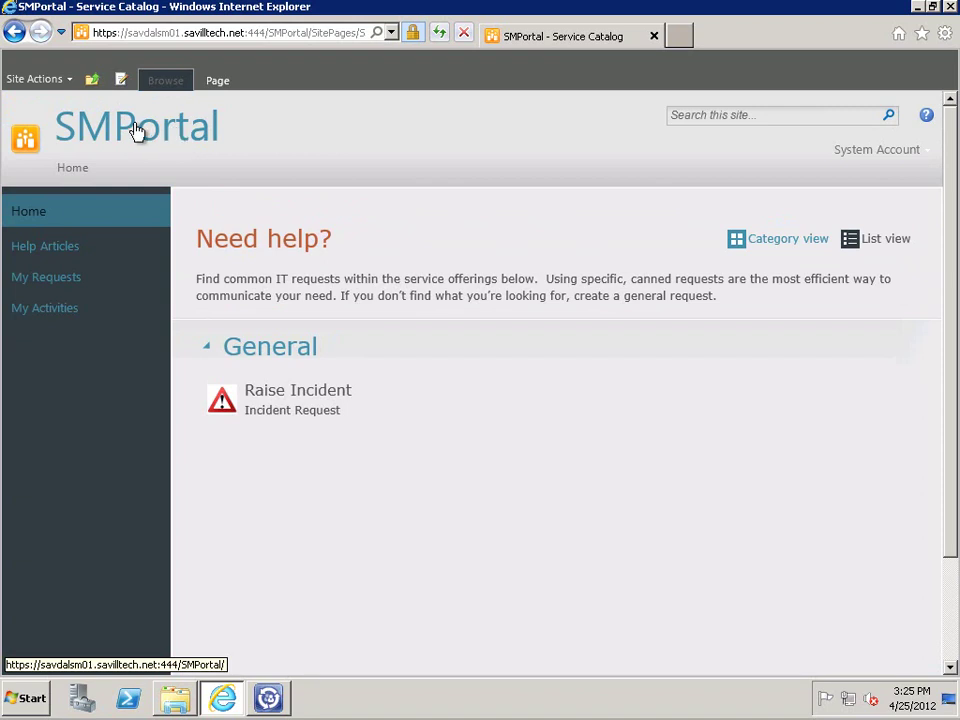
pyautogui.click(56, 80)
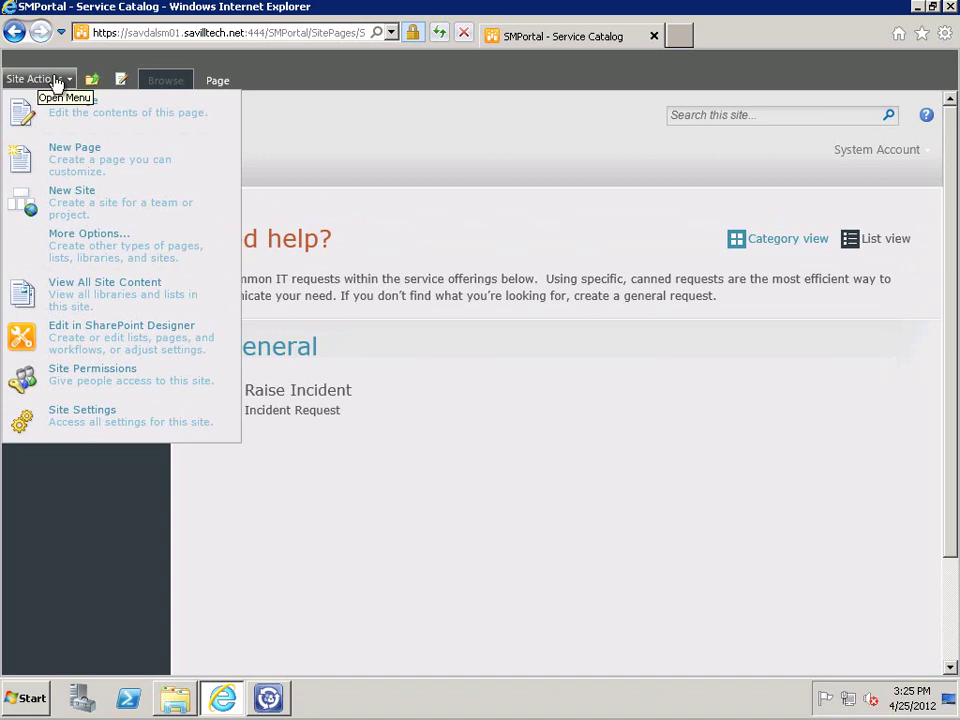
pyautogui.click(88, 418)
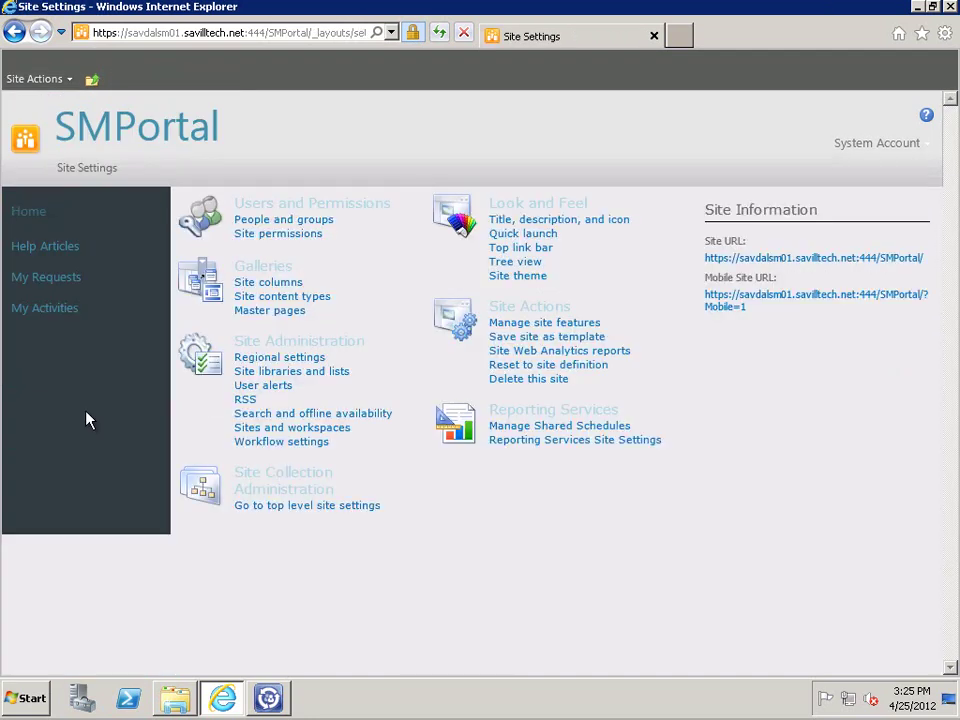
# Step: Retitle the site 'SavillTech Portal' with description 'SavillTech Service Manager Portal', then return Home
pyautogui.click(547, 229)
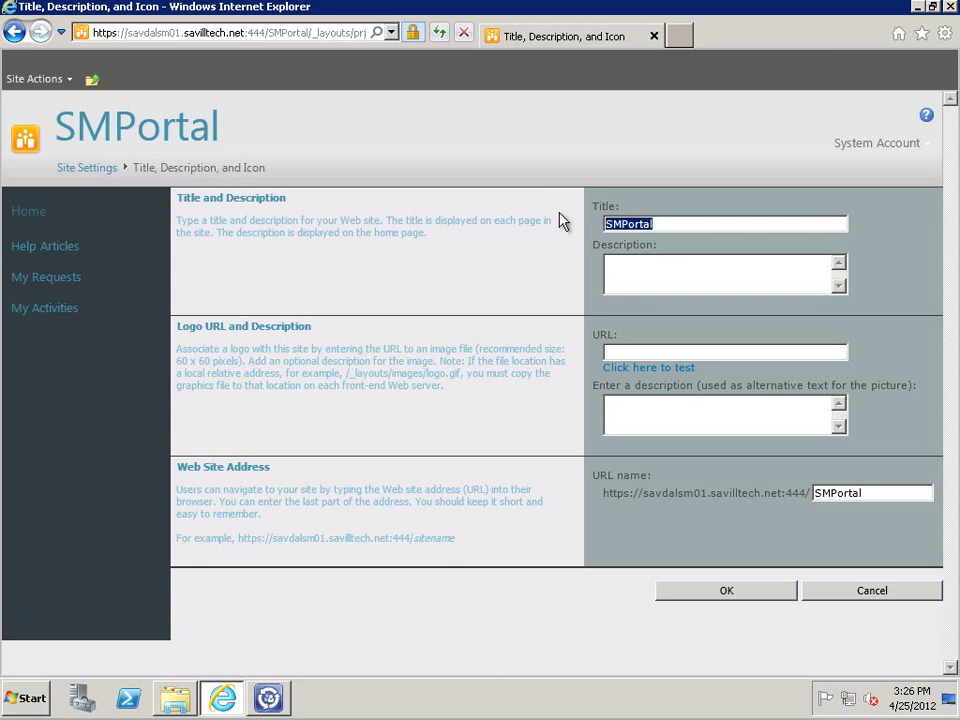
pyautogui.write('SavillTech Portal')
pyautogui.press('Tab')
pyautogui.write('Sa')
pyautogui.write('Tech')
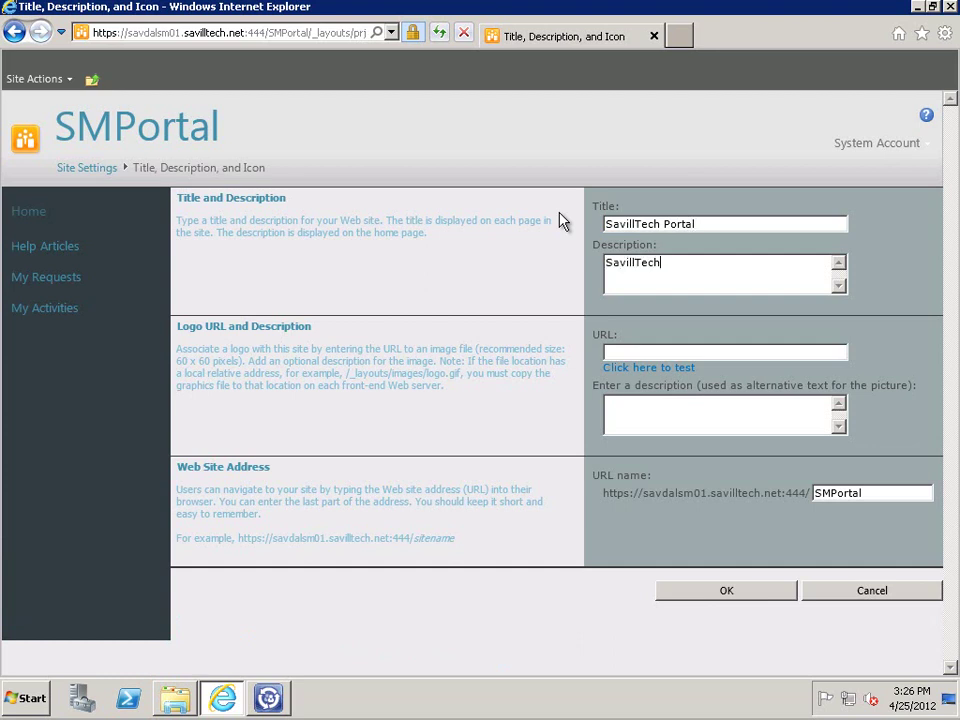
pyautogui.write(' Service Manager Portal')
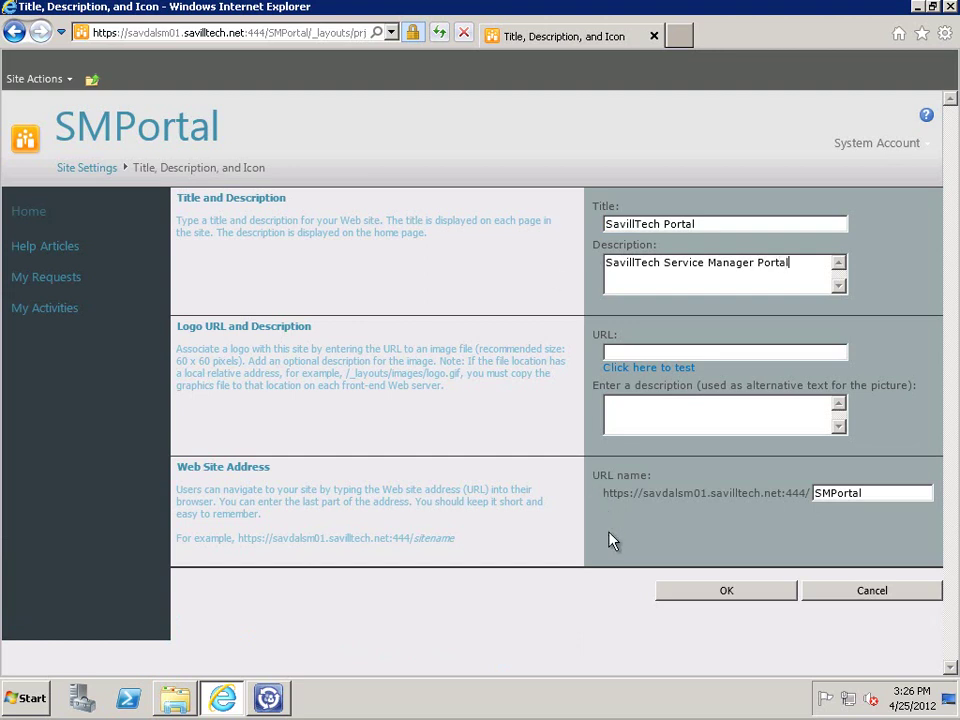
pyautogui.click(725, 592)
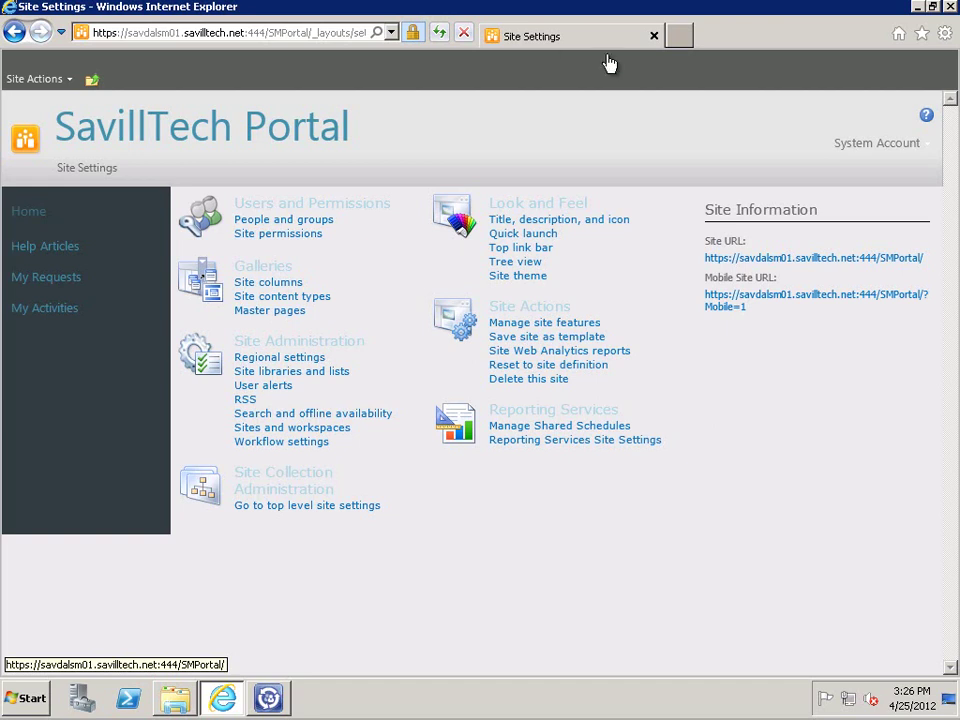
pyautogui.click(30, 214)
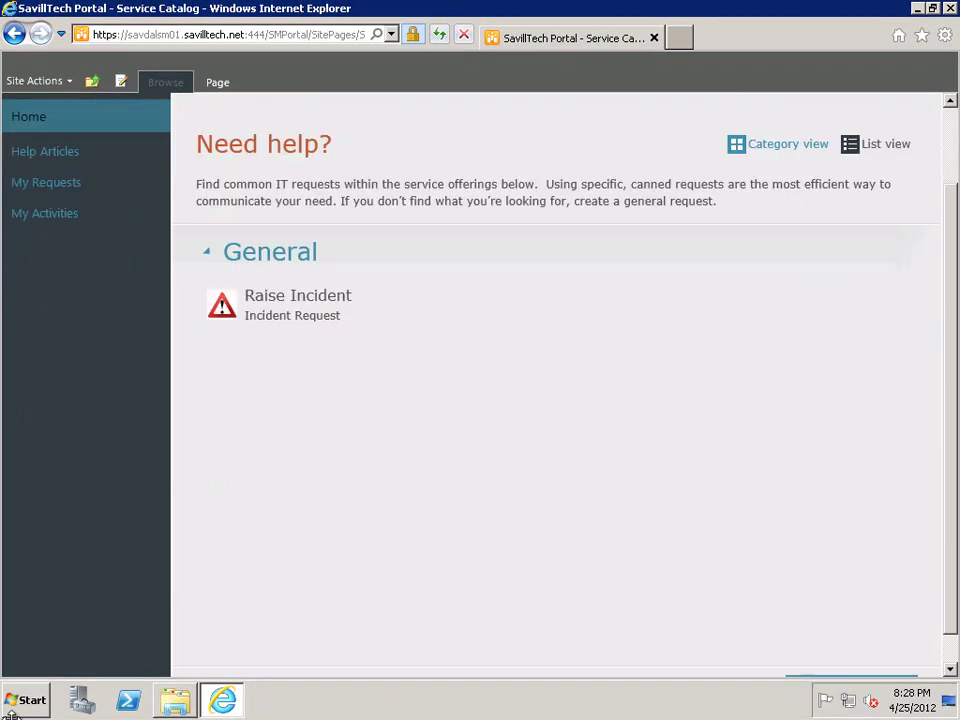
# Step: Launch the Service Manager Console and view the Incident Management reports under Reporting
pyautogui.click(22, 700)
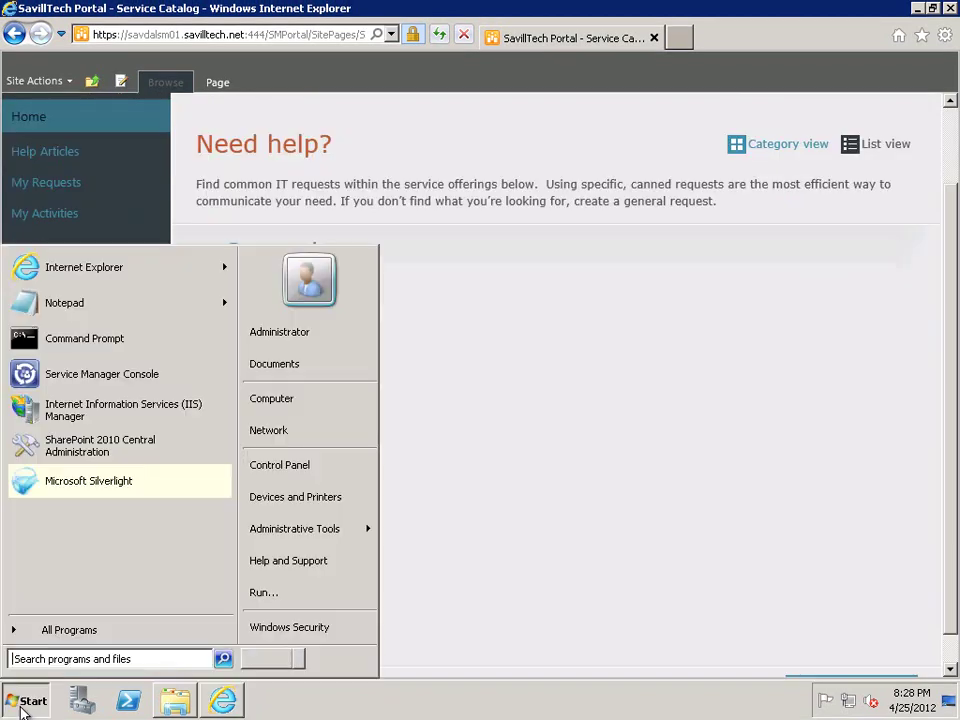
pyautogui.click(120, 376)
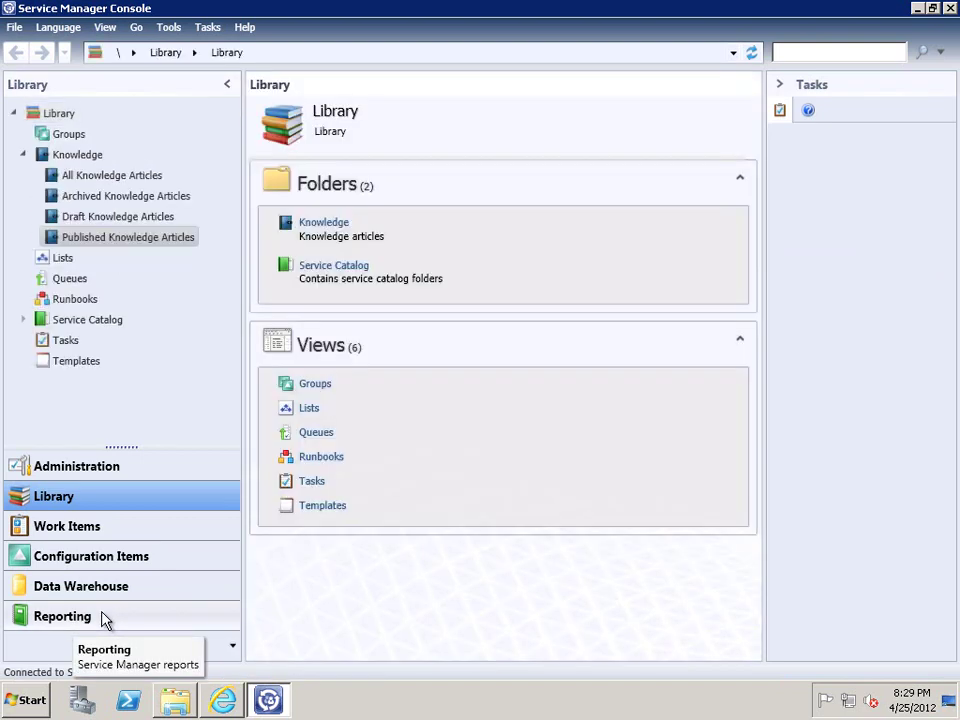
pyautogui.click(103, 617)
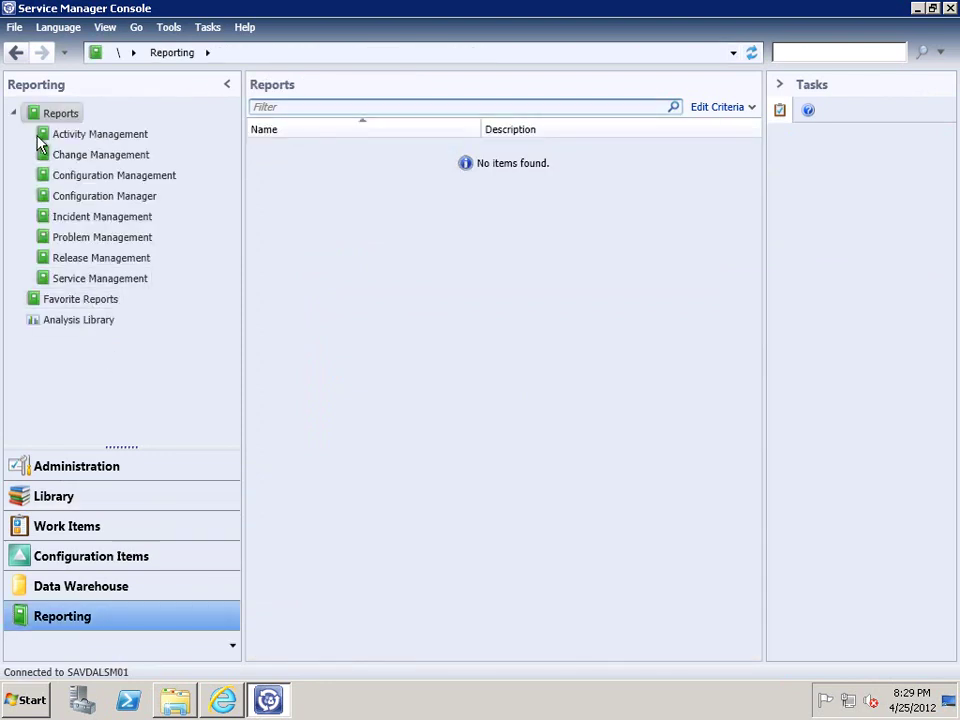
pyautogui.click(49, 217)
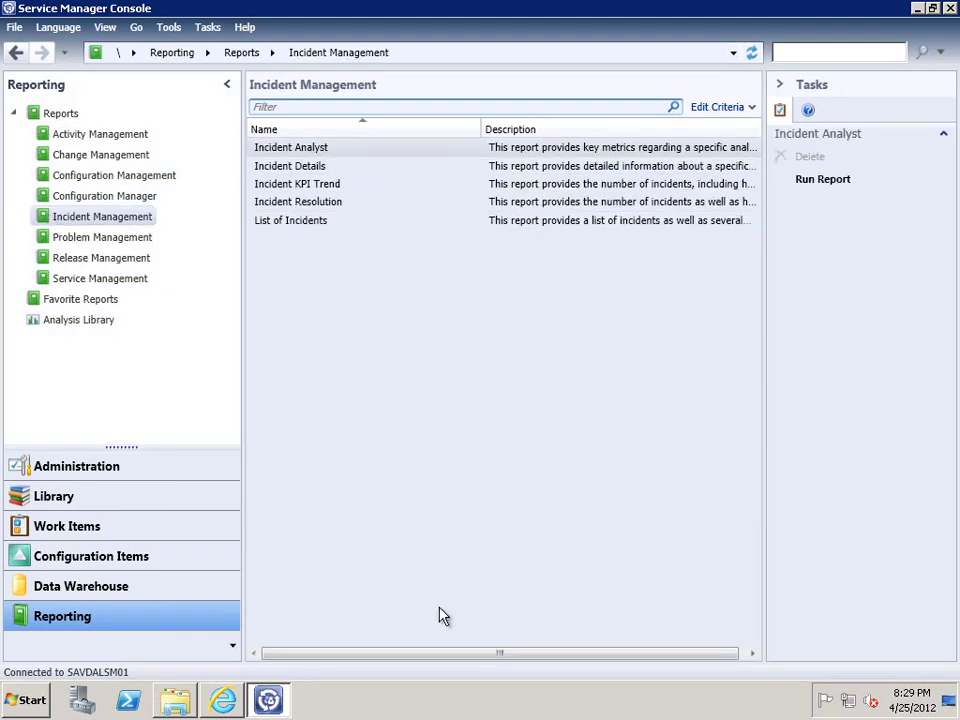
# Step: List the Data Warehouse jobs, then move through Administration to Configuration Items
pyautogui.click(88, 592)
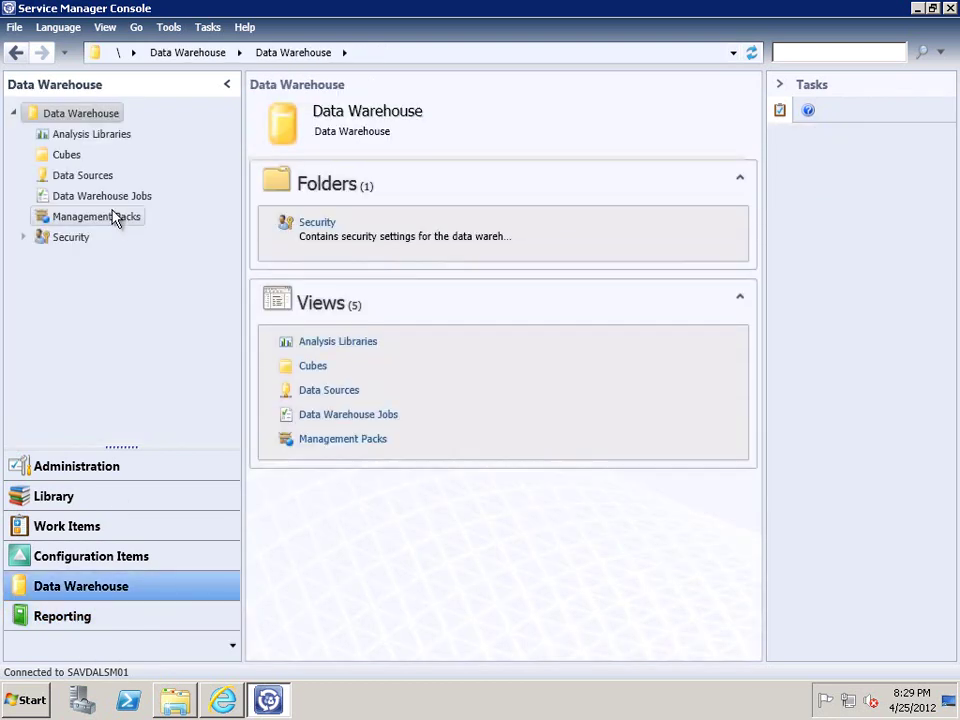
pyautogui.click(82, 201)
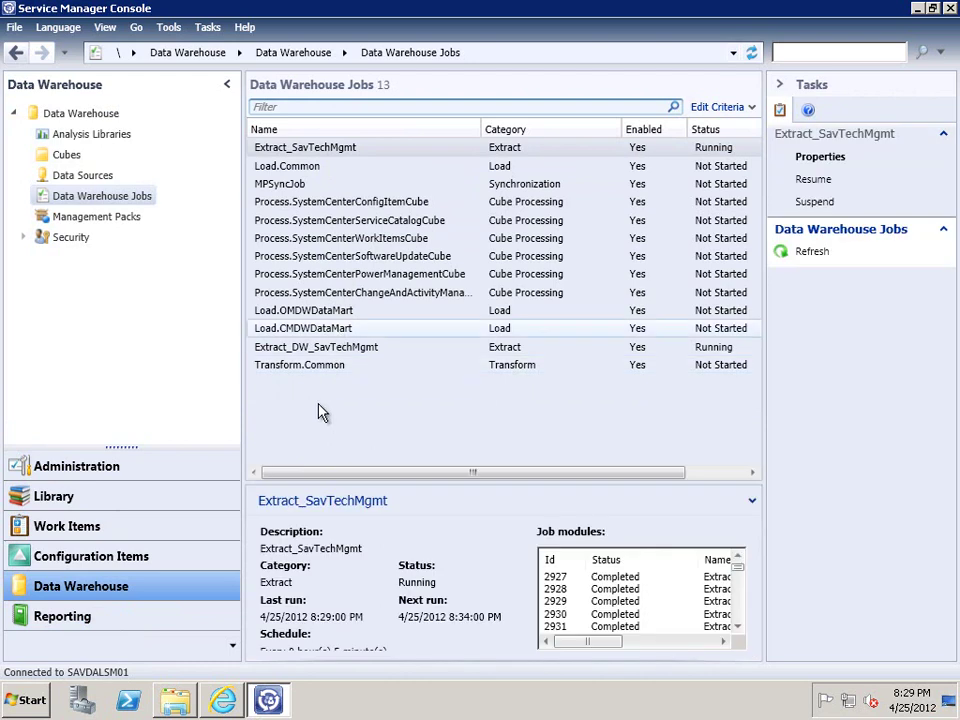
pyautogui.click(100, 476)
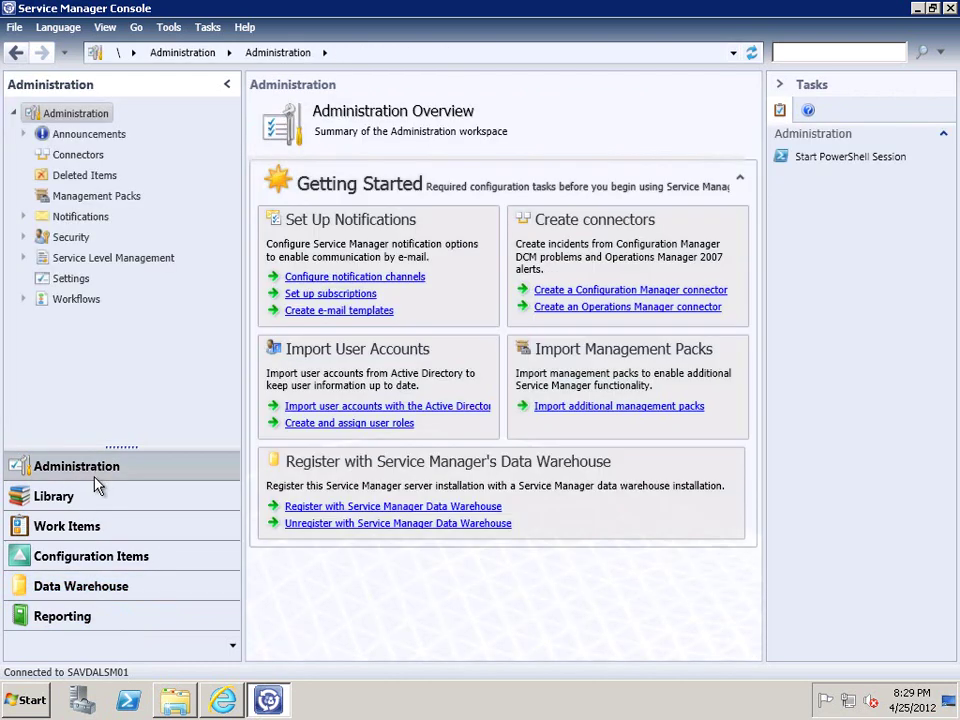
pyautogui.click(71, 562)
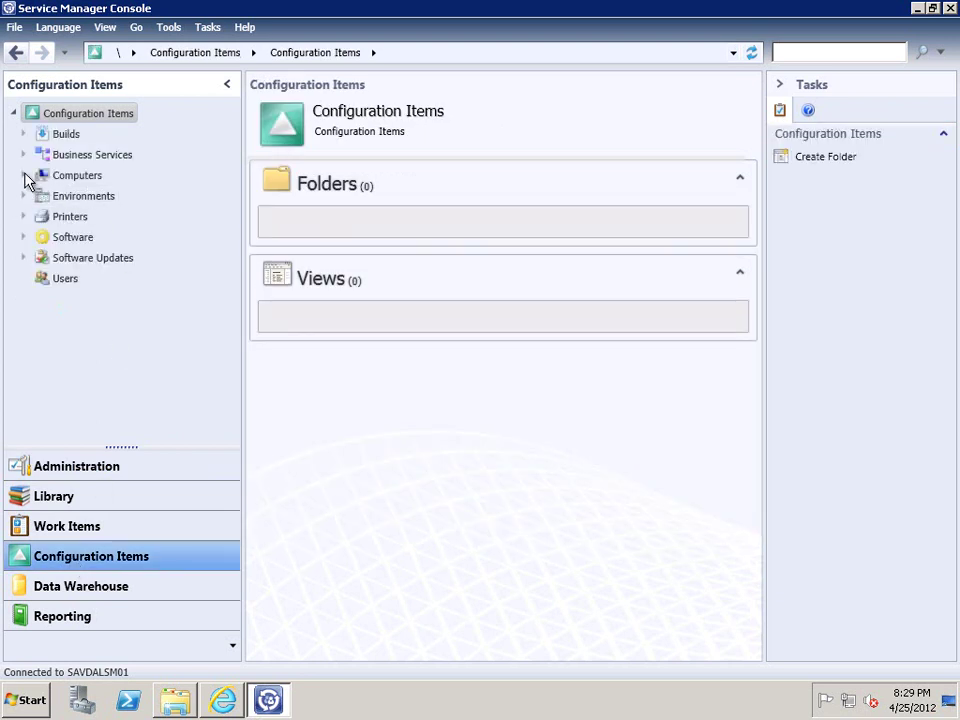
# Step: Filter All Windows Computers for 'savdalts01' and open the SAVDALTS01 computer record
pyautogui.click(25, 175)
pyautogui.click(74, 200)
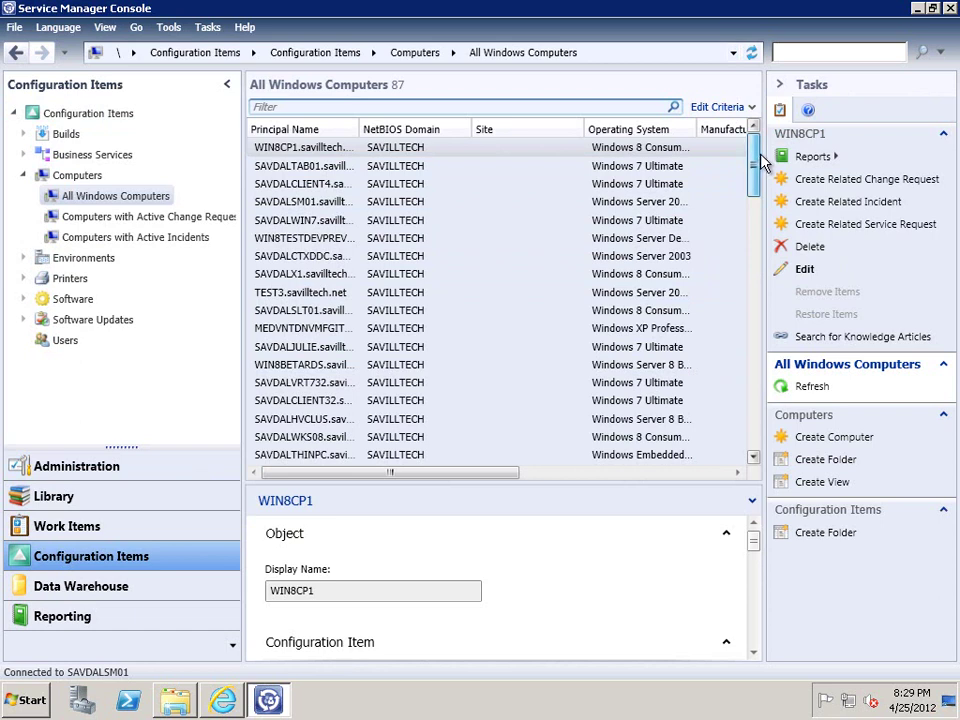
pyautogui.click(330, 107)
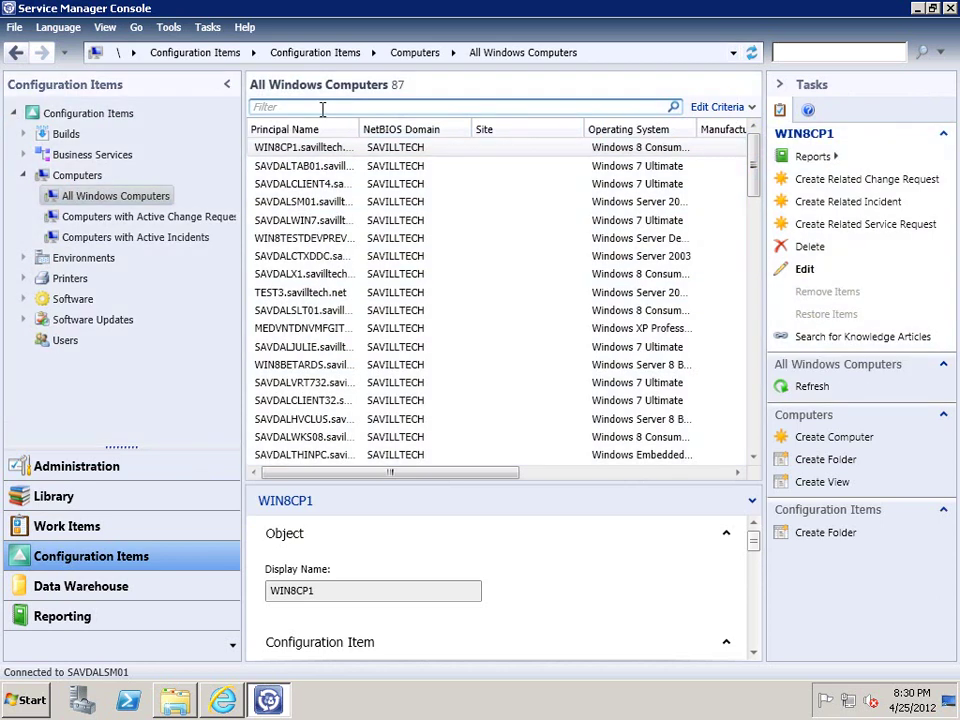
pyautogui.write('savdalts01')
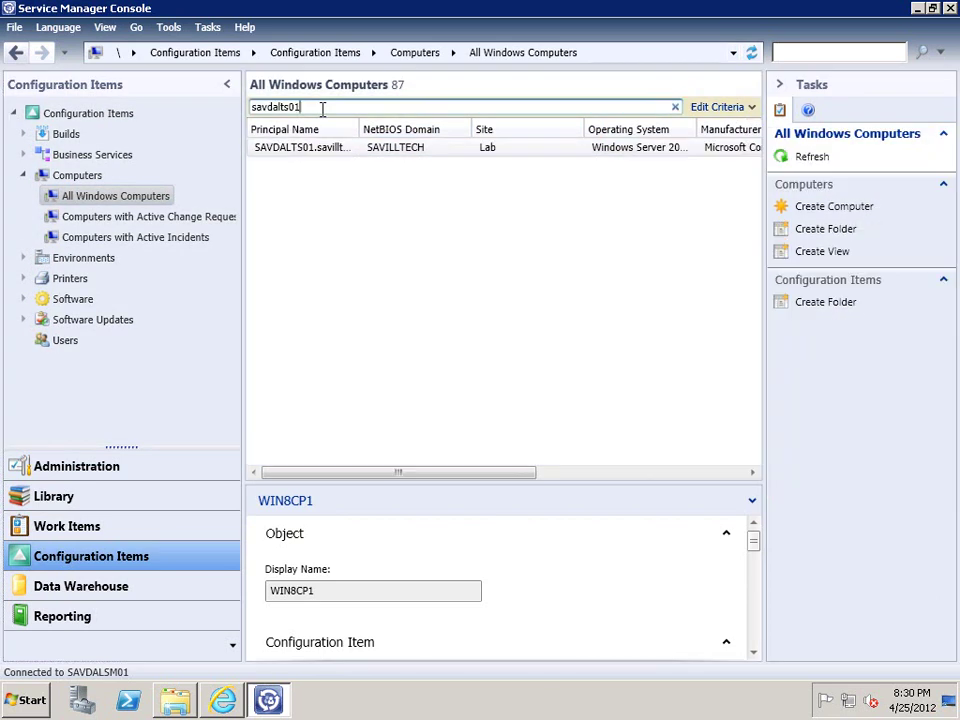
pyautogui.doubleClick(332, 156)
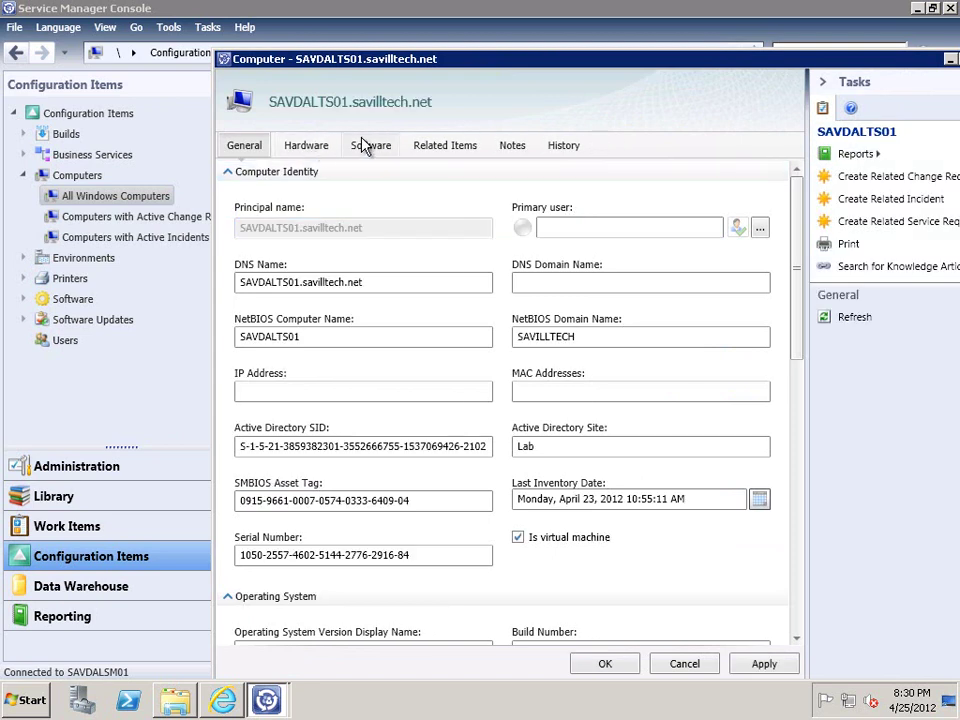
# Step: Review SAVDALTS01's installed software and hardware details
pyautogui.click(366, 147)
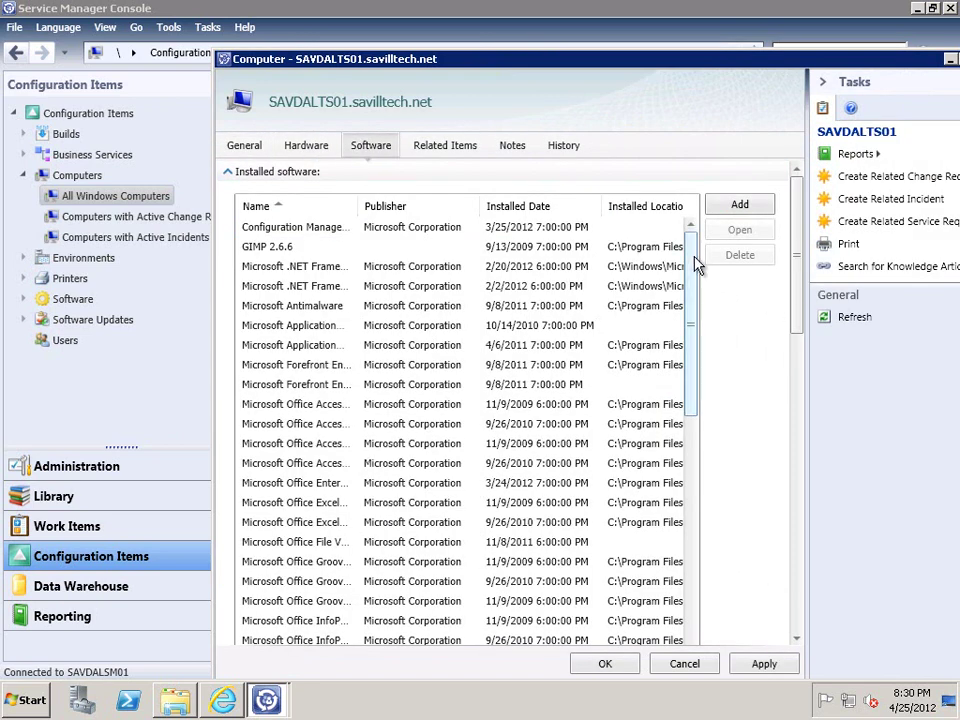
pyautogui.scroll(-6, 697, 257)
pyautogui.moveTo(800, 290); pyautogui.dragTo(815, 620)
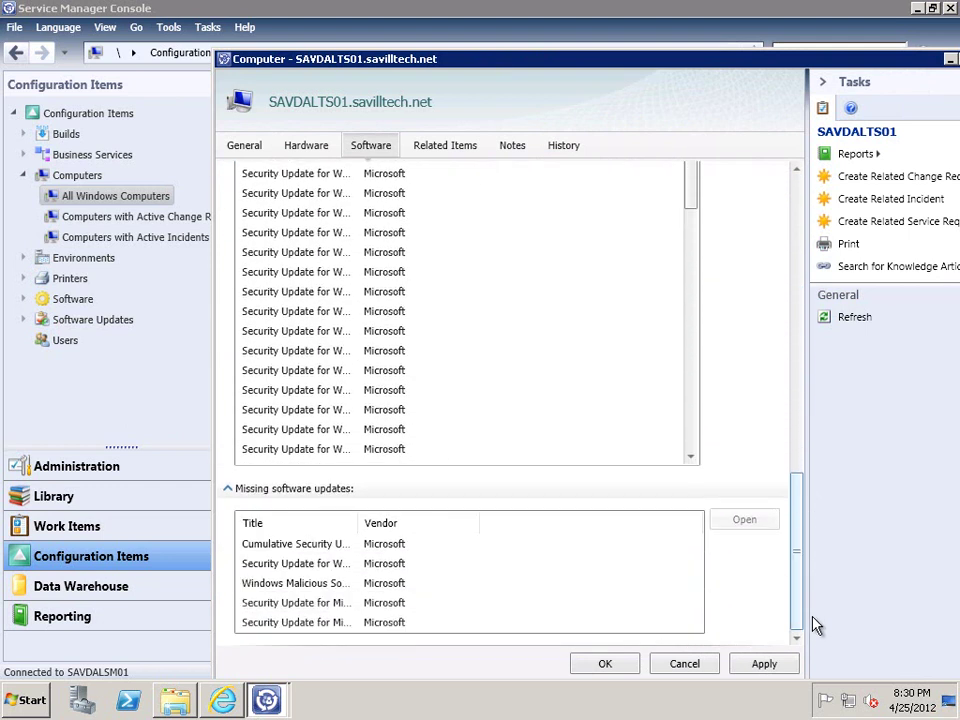
pyautogui.click(296, 152)
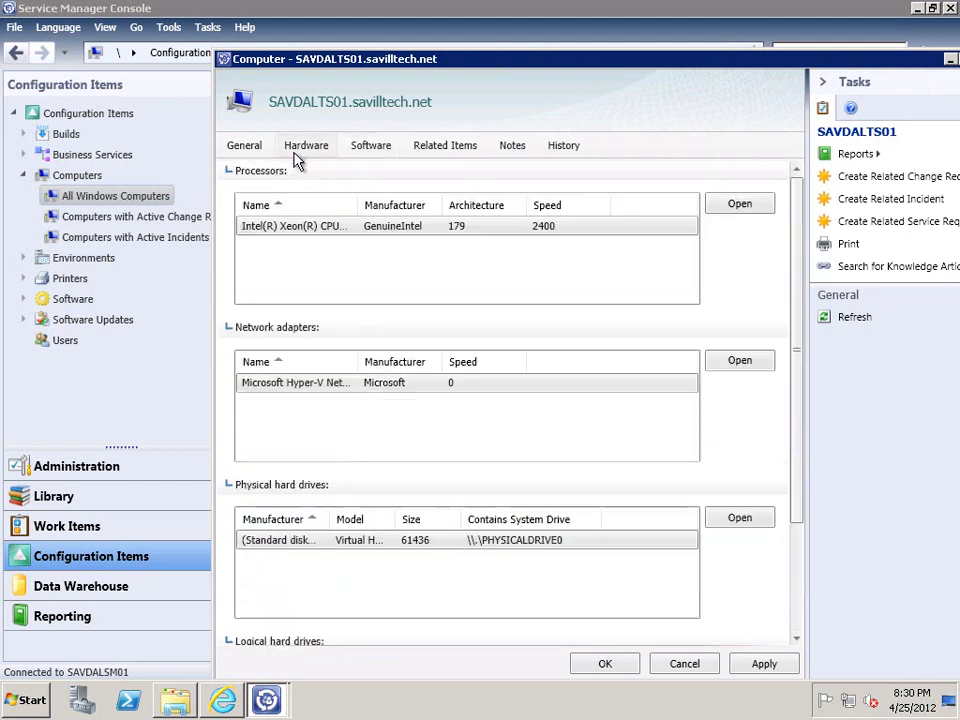
pyautogui.moveTo(795, 208); pyautogui.dragTo(800, 470)
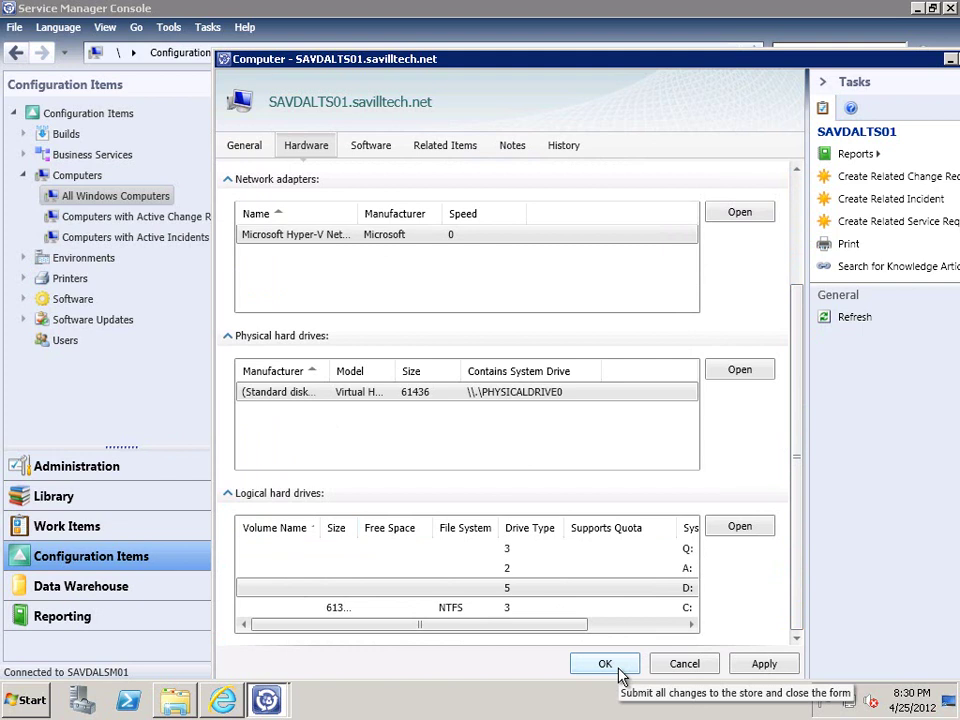
# Step: Check the computer's change history, close the record, and return to the Administration overview
pyautogui.click(565, 146)
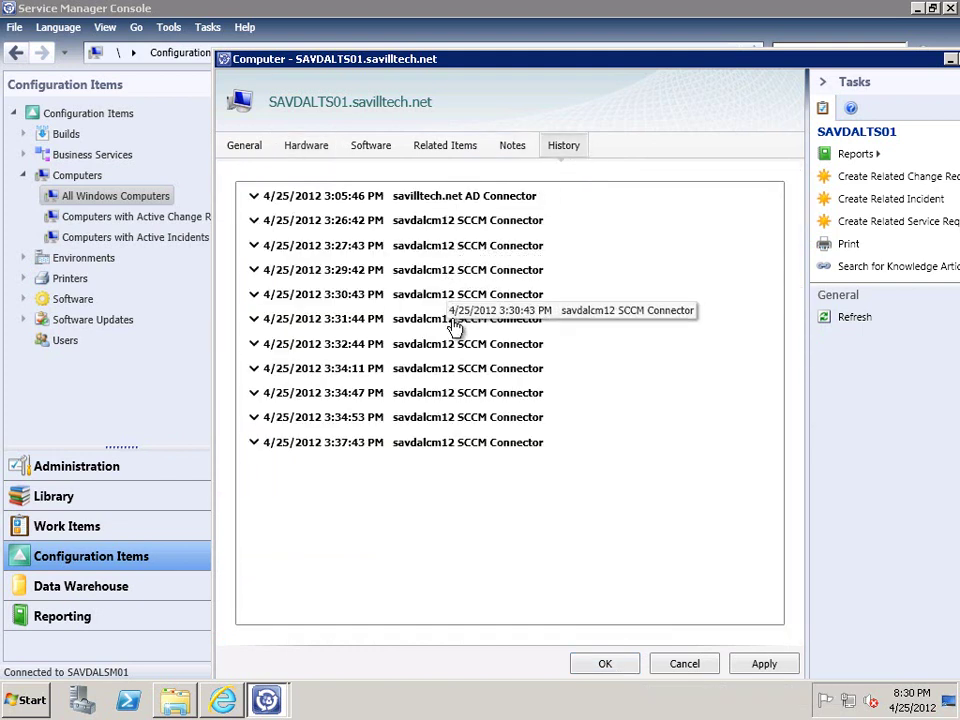
pyautogui.click(603, 668)
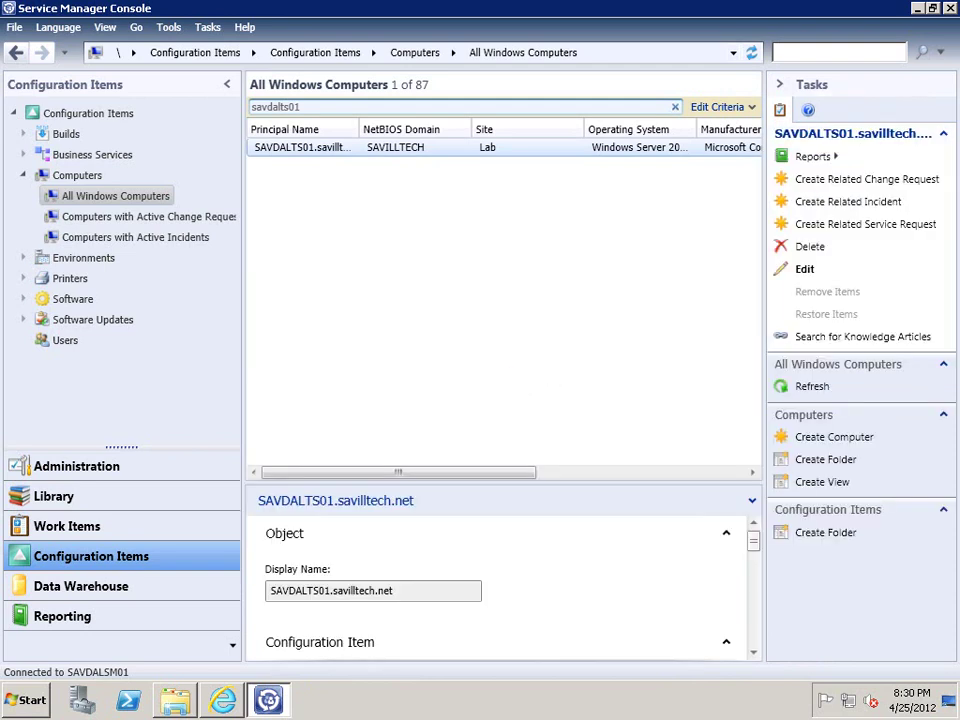
pyautogui.click(81, 466)
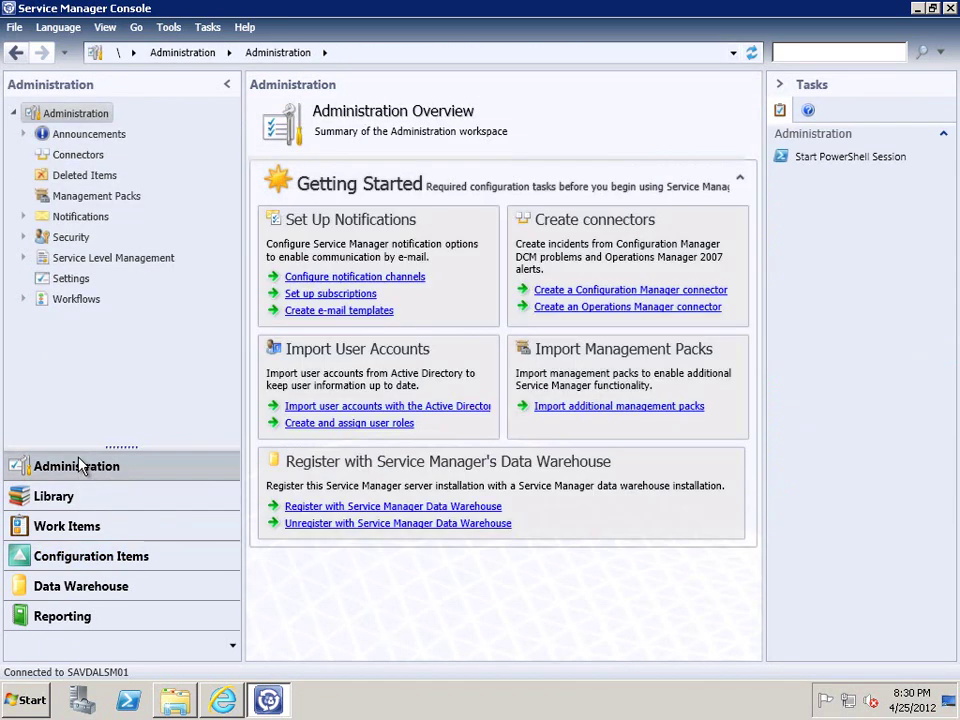